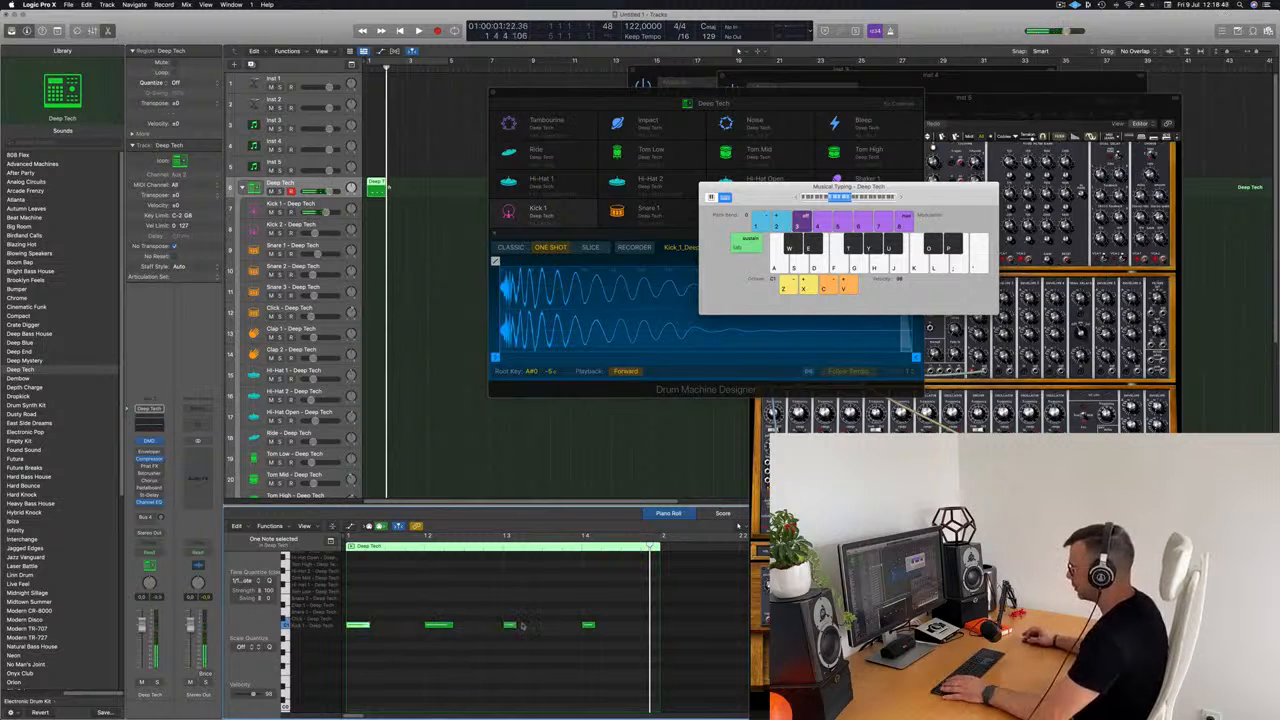
Step: Lengthen the two short kick notes on beats 3 and 4, and turn on cycle playback over the first four bars
left_click_drag(516, 626, 524, 627)
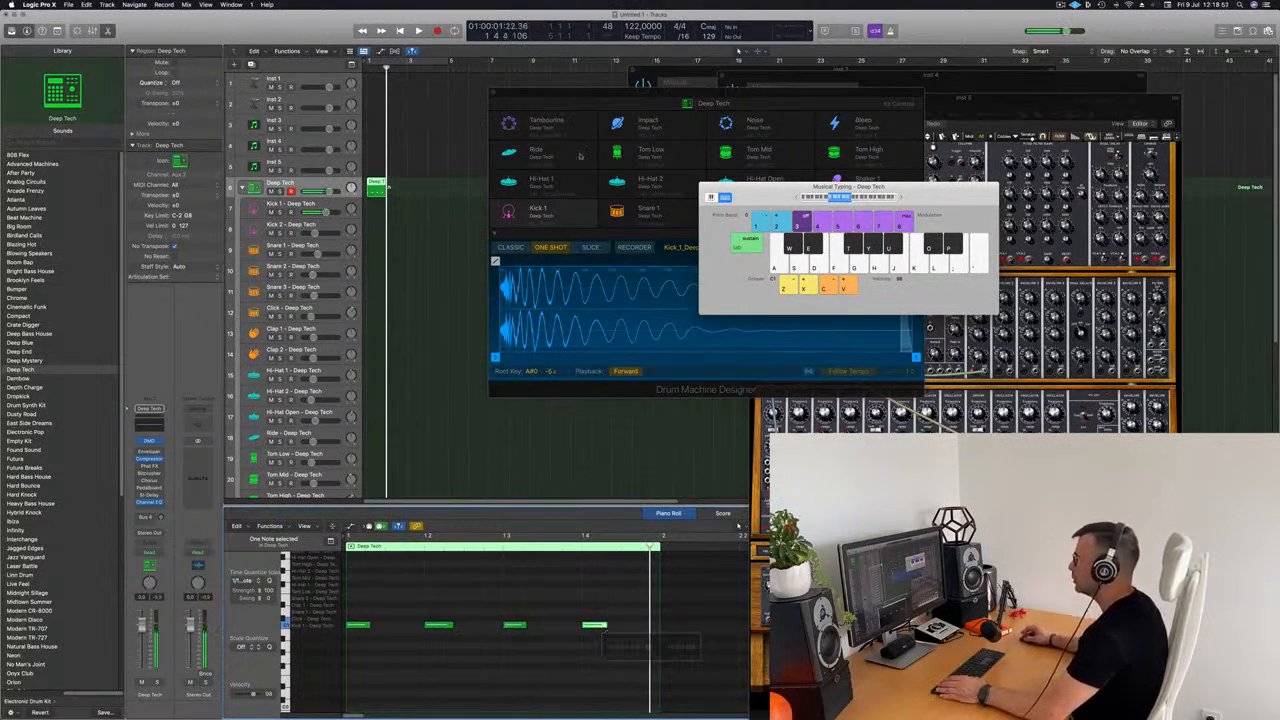
left_click(420, 222)
left_click_drag(386, 182, 389, 181)
left_click(383, 182)
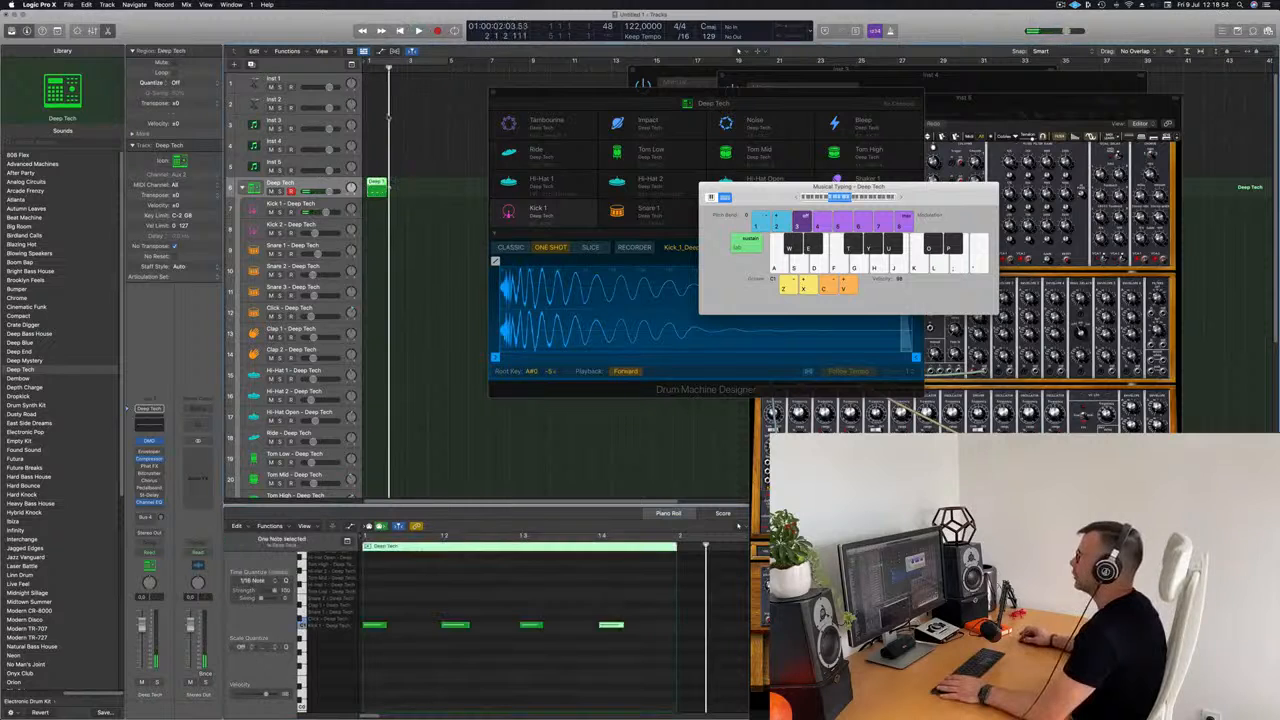
key("c")
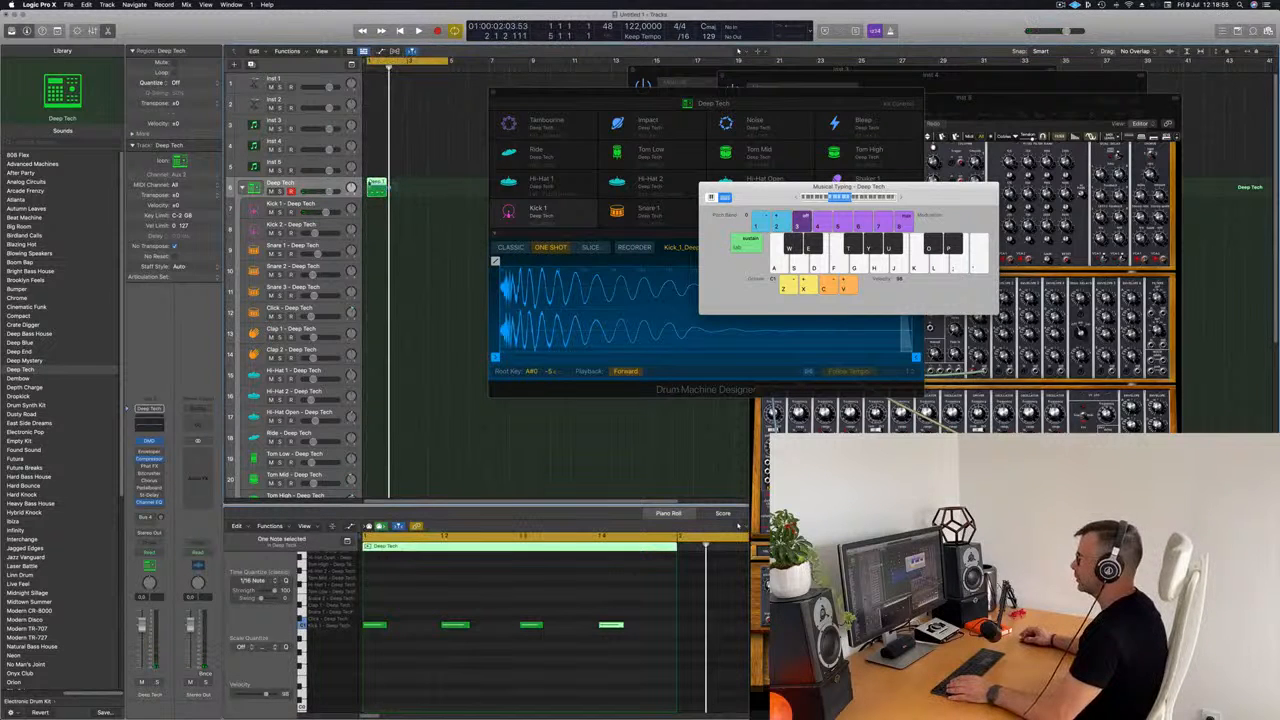
Step: Move the Deep Tech region onto the Kick 1 track and transpose its four notes to the pitch that triggers the kick
left_click_drag(376, 200, 377, 222)
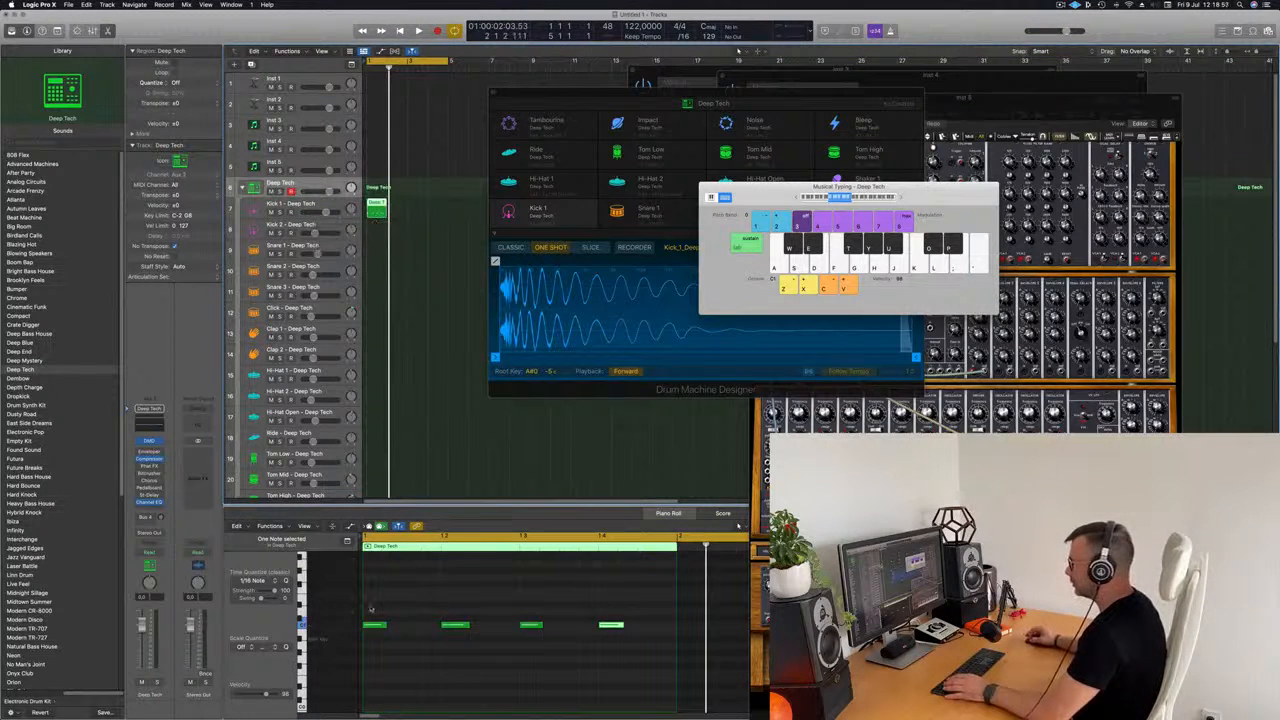
left_click_drag(370, 608, 706, 668)
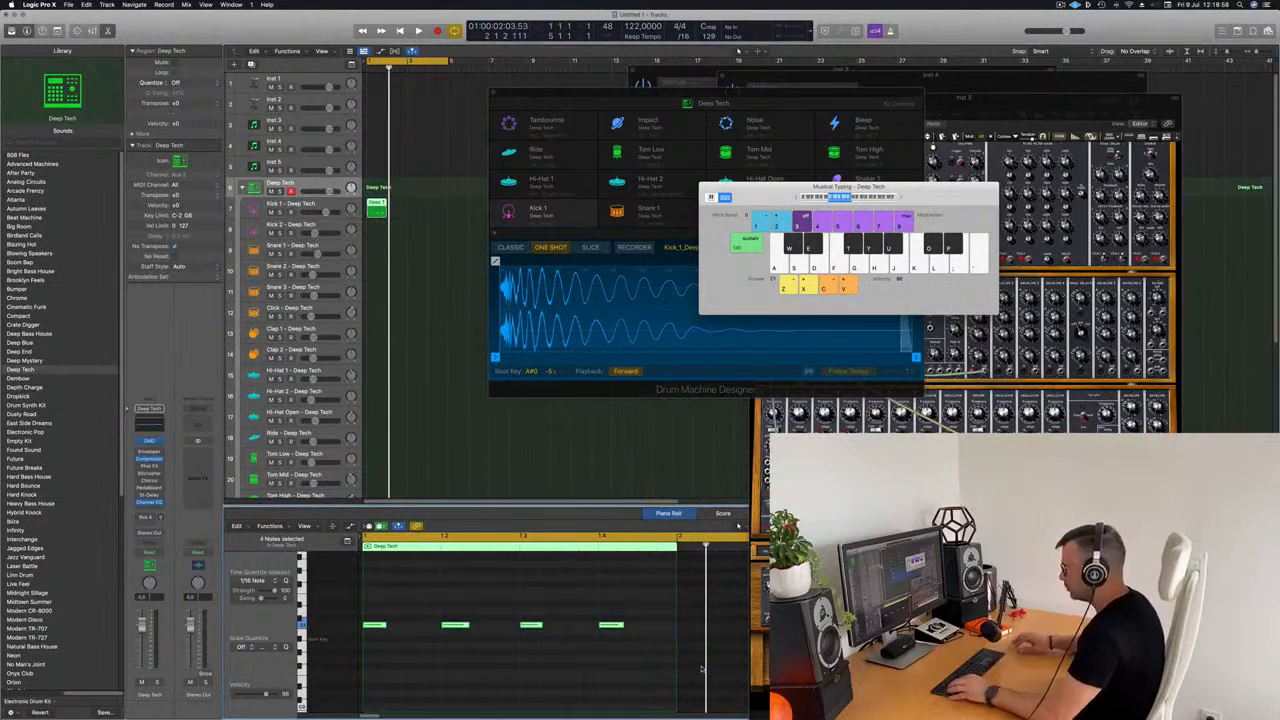
key("alt+shift+Up")
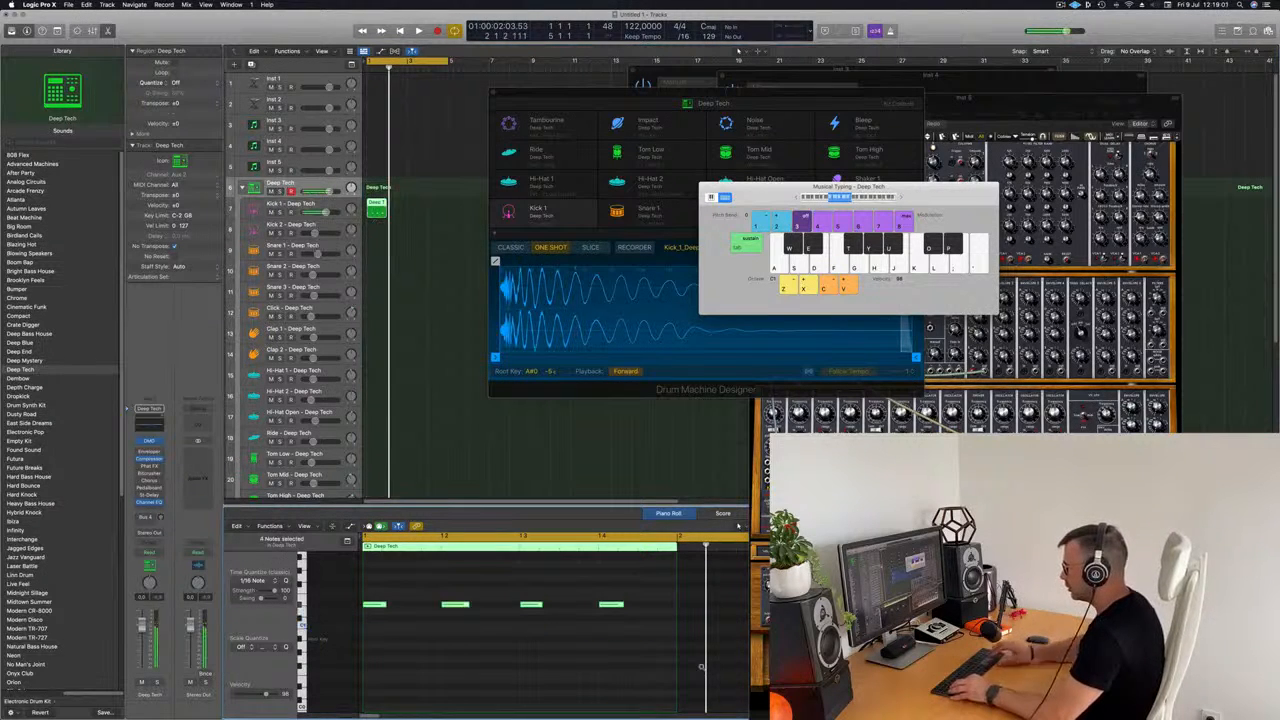
key("alt+Up")
left_click_drag(371, 576, 701, 623)
key("alt+shift+Down")
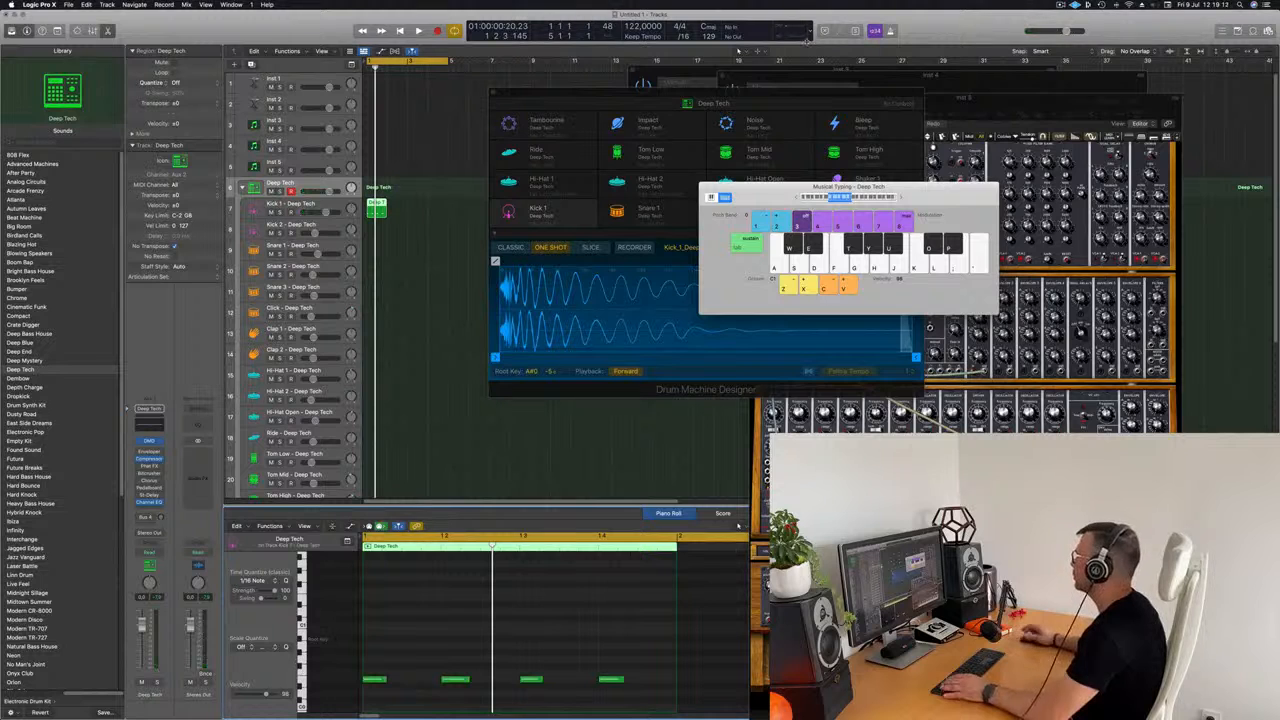
Step: Play back the kick pattern and repeat its one-bar region to fill four bars of the Kick 1 track
key("space")
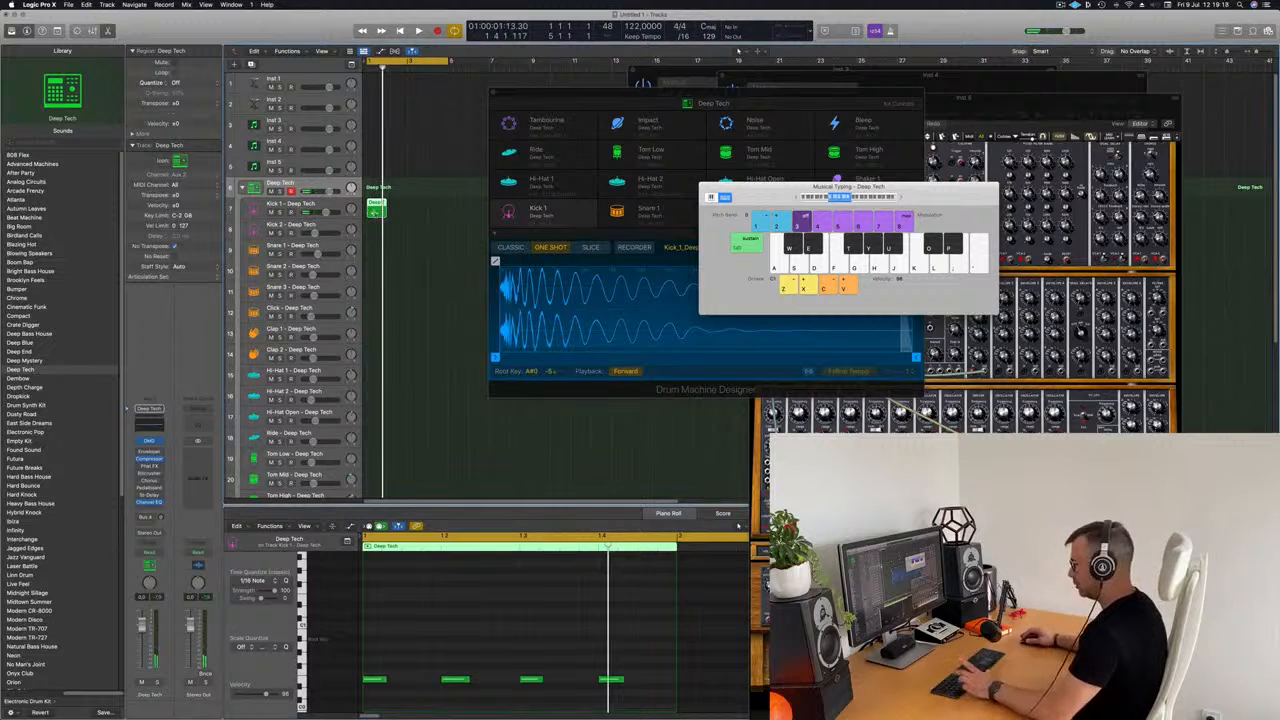
key("super+r")
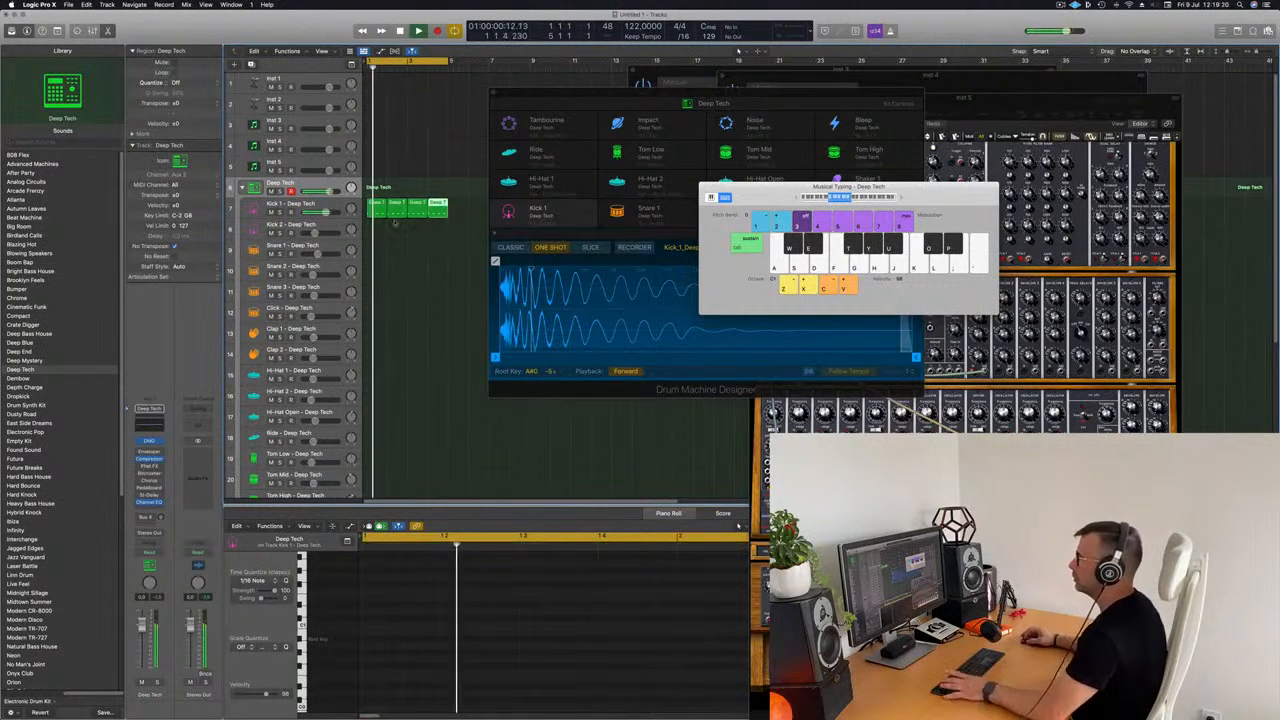
Step: Copy the first Kick 1 region to the Hi-Hat Open track and shift its four notes onto the offbeats
left_click(375, 204)
left_click_drag(375, 205, 376, 418)
left_click_drag(366, 659, 752, 715)
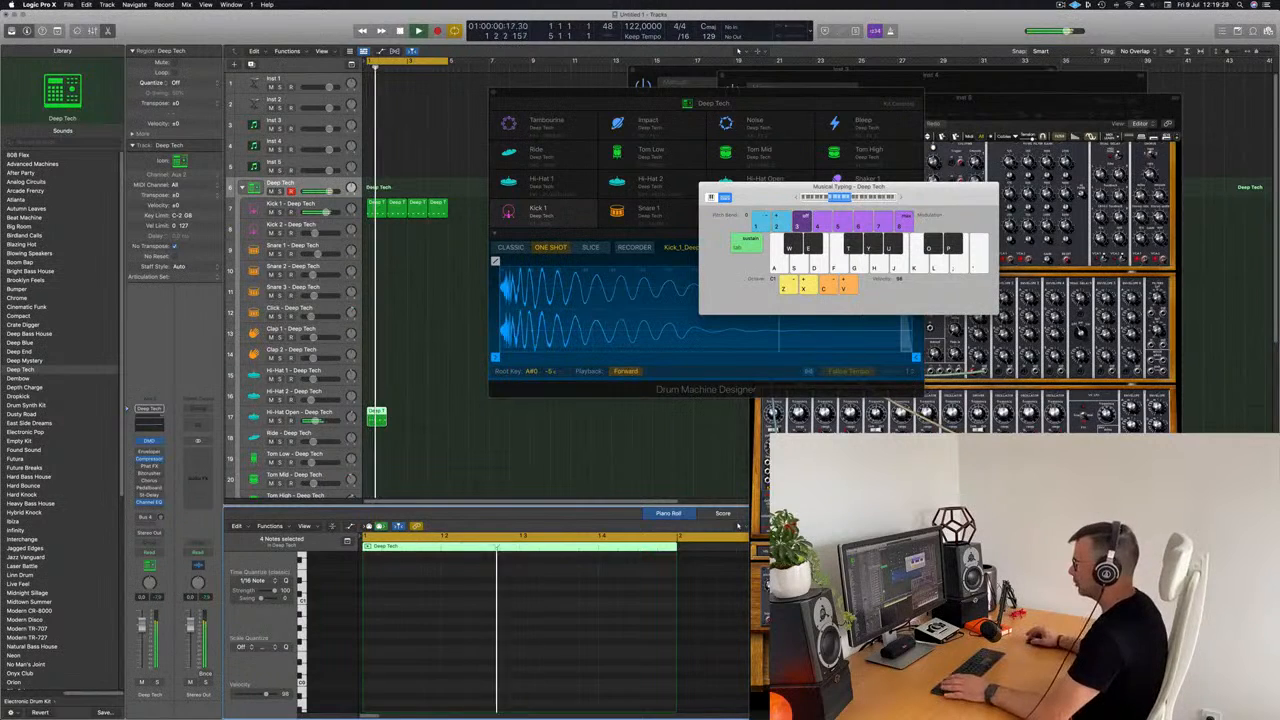
Step: Repeat the Hi-Hat Open region to fill four bars
left_click_drag(436, 418, 380, 432)
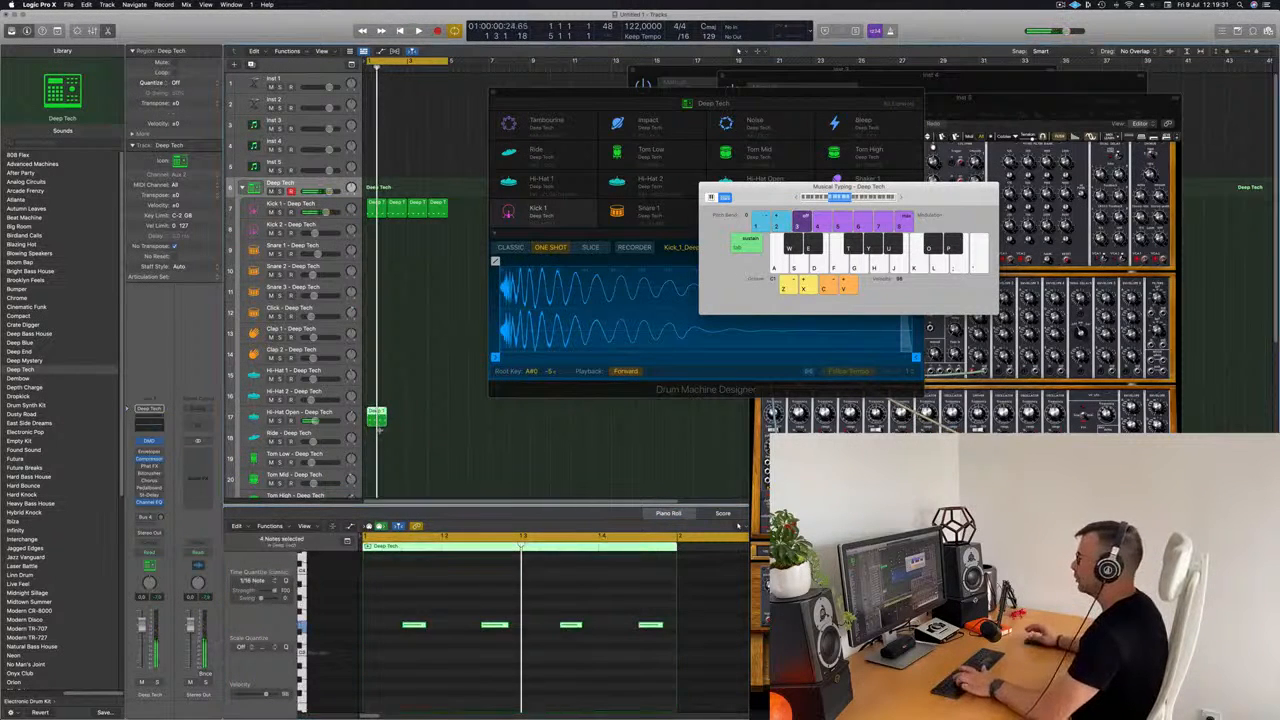
key("super+r")
key("super+r")
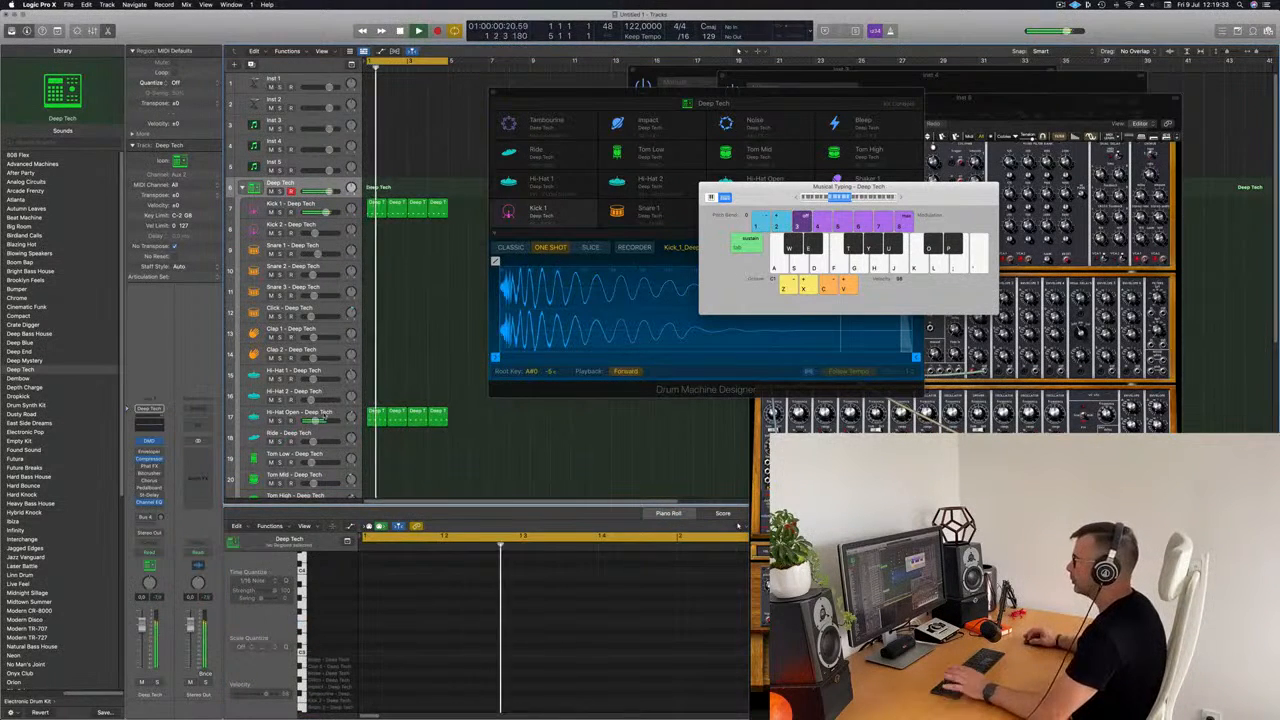
Step: Select the Hi-Hat Open track and move the Drum Machine Designer and Musical Typing windows clear of the arrangement
left_click(323, 413)
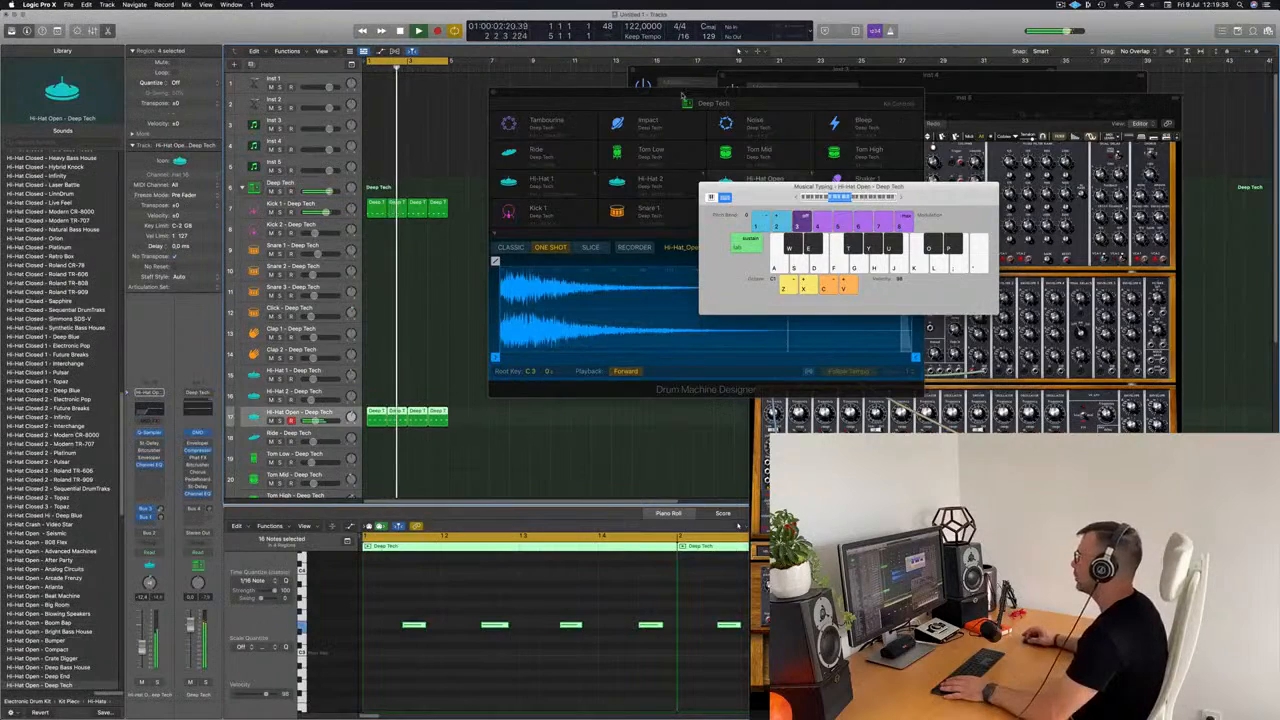
left_click_drag(683, 100, 1040, 75)
left_click_drag(759, 187, 872, 148)
key("space")
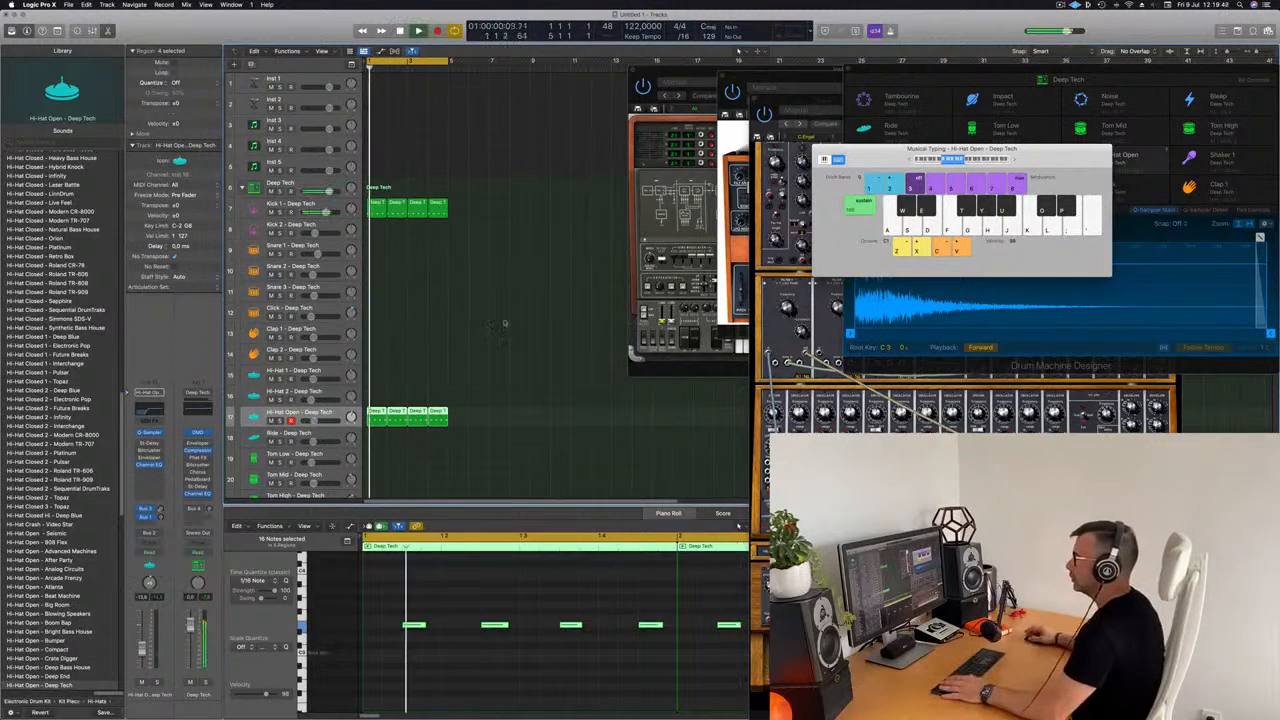
Step: Move the first Kick 1 region to the Snare 1 track and leave only its notes on beats 2 and 4
scroll(490, 310, "down", 4)
scroll(483, 307, "down", 2)
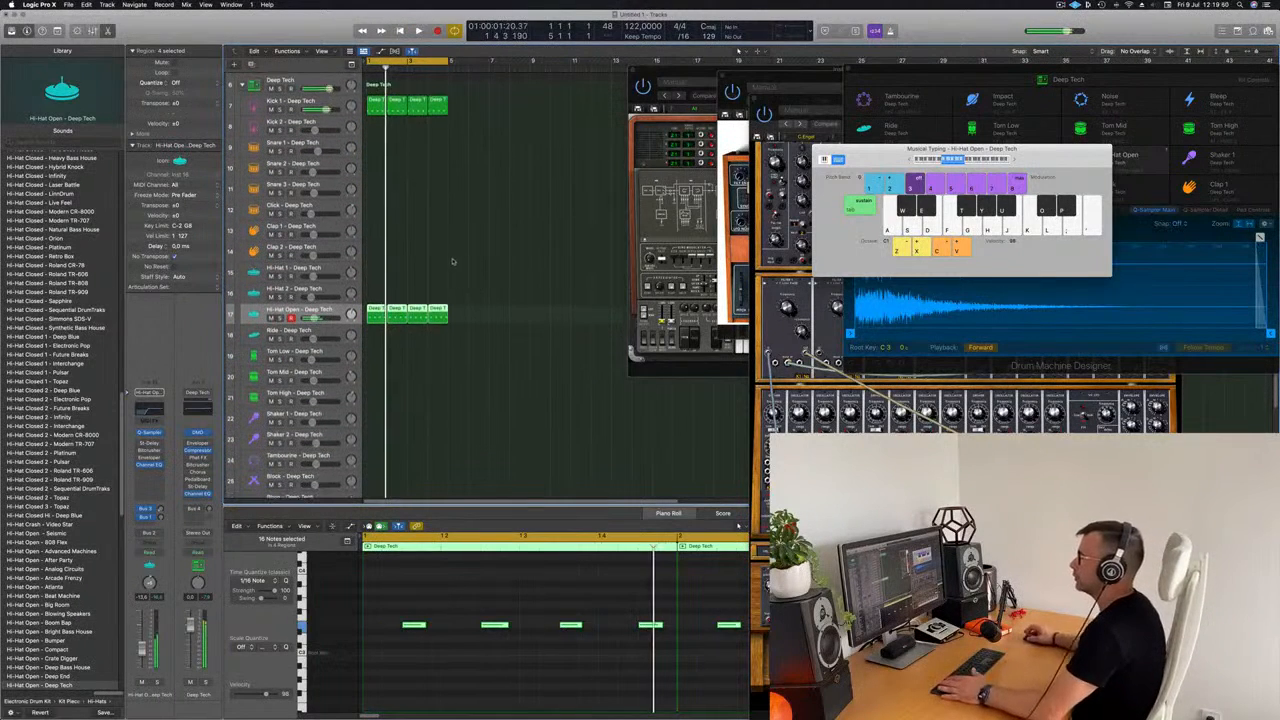
left_click(378, 101)
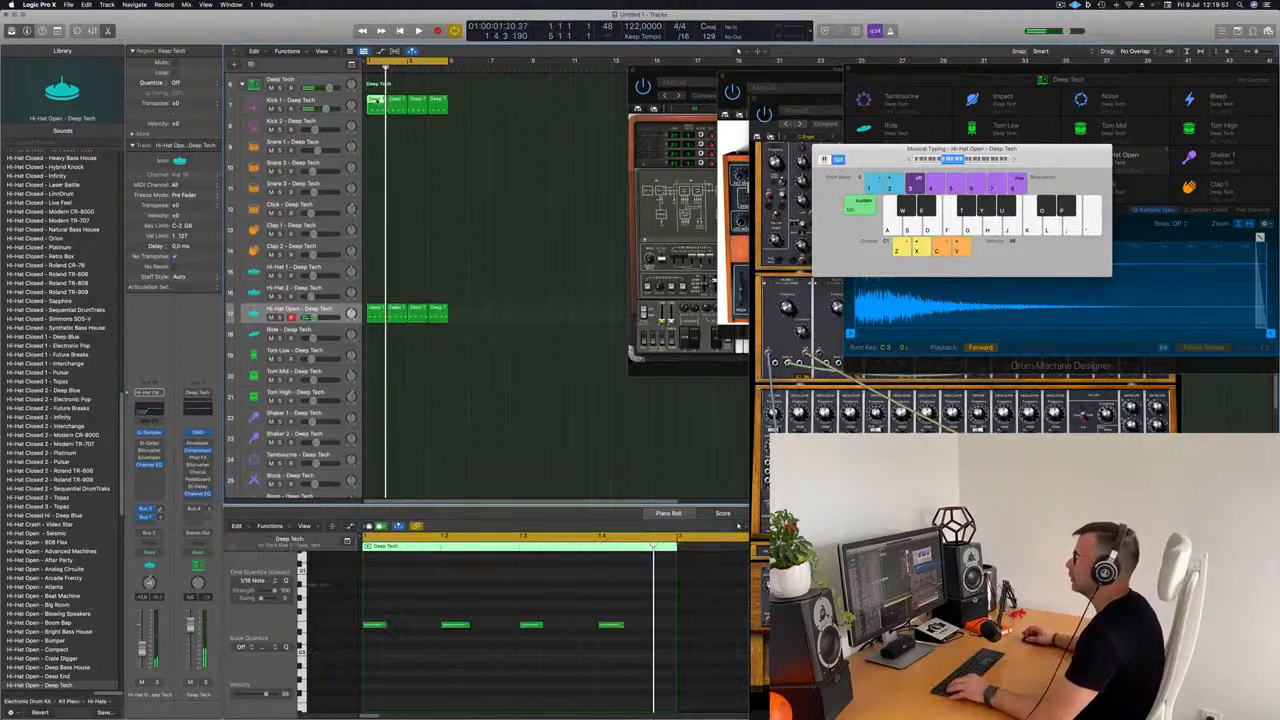
left_click_drag(377, 149, 376, 149)
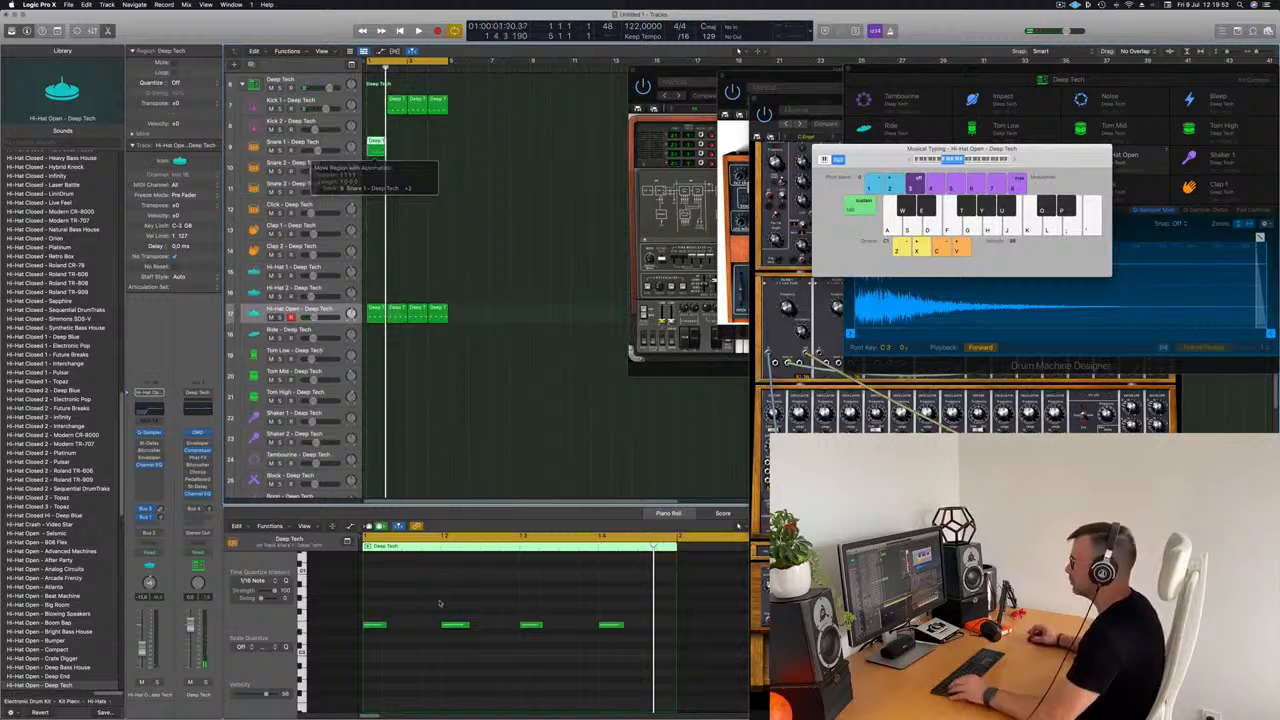
left_click(375, 625)
key("Delete")
left_click_drag(438, 608, 636, 676)
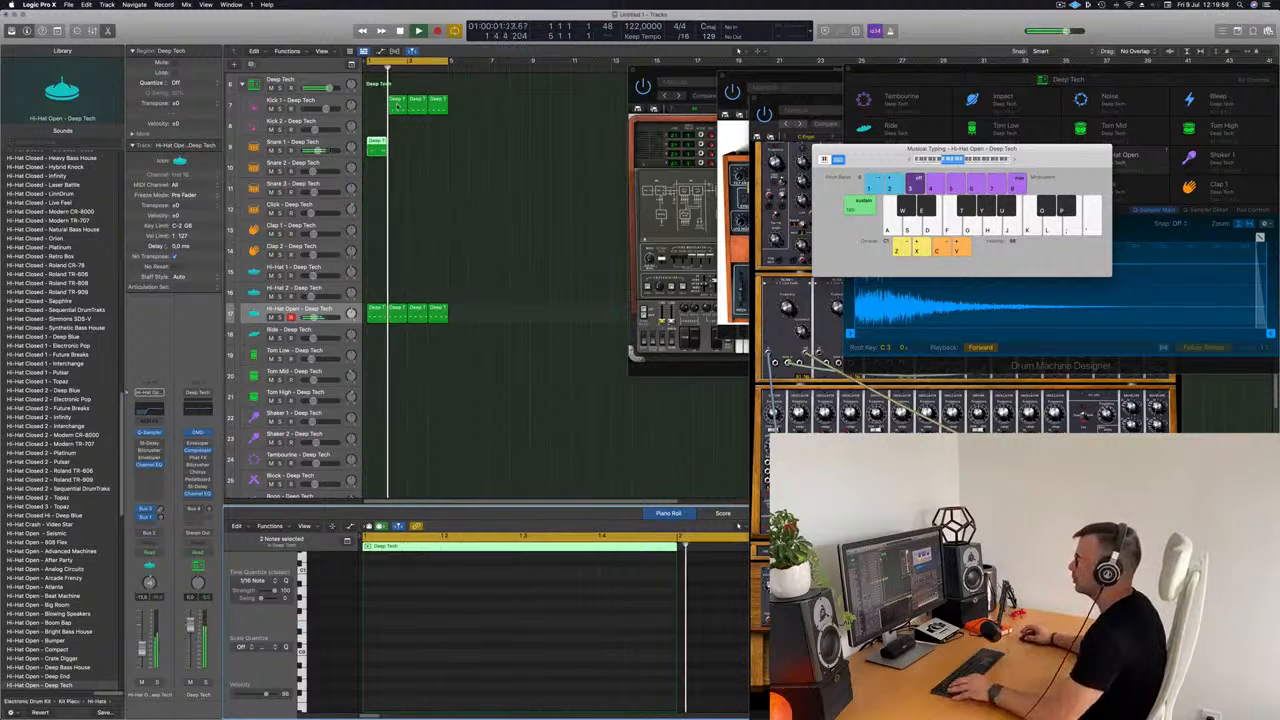
Step: Copy a kick region back into bar 1 of the Kick 1 track, and repeat the Snare 1 region to fill four bars
left_click_drag(397, 106, 376, 106)
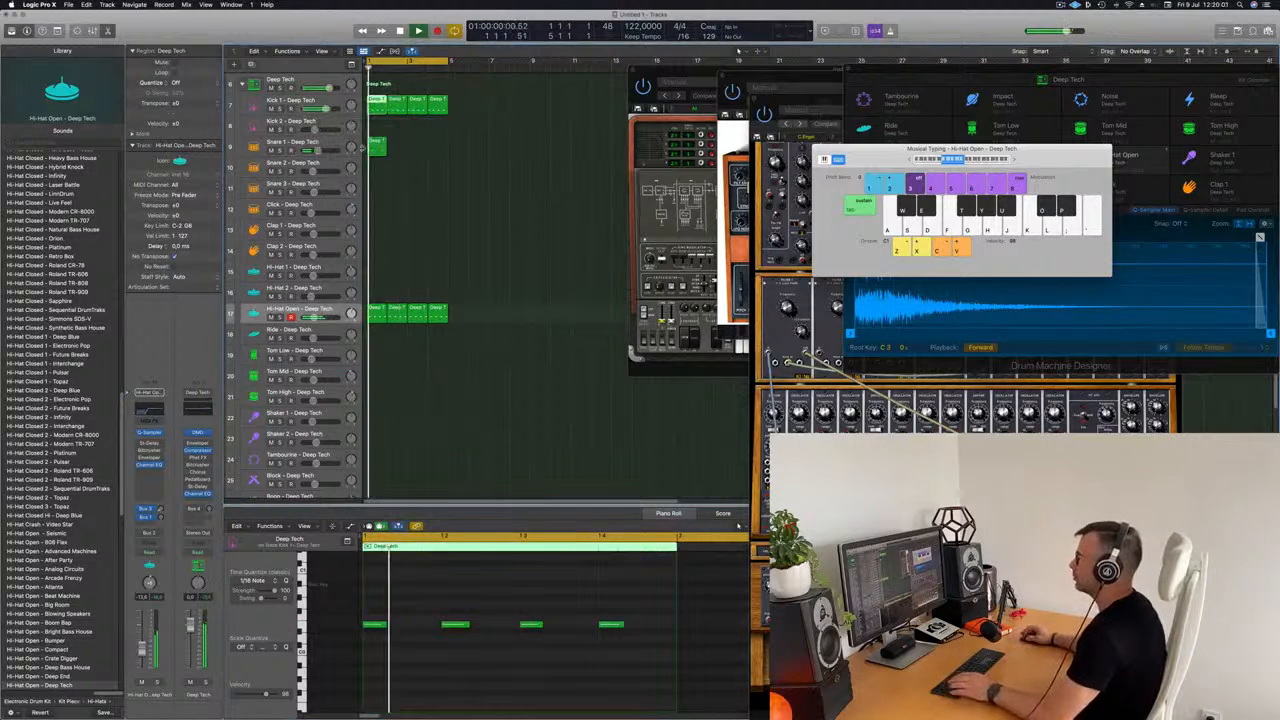
left_click(376, 148)
key("super+r")
key("super+r")
key("super+r")
left_click(452, 293)
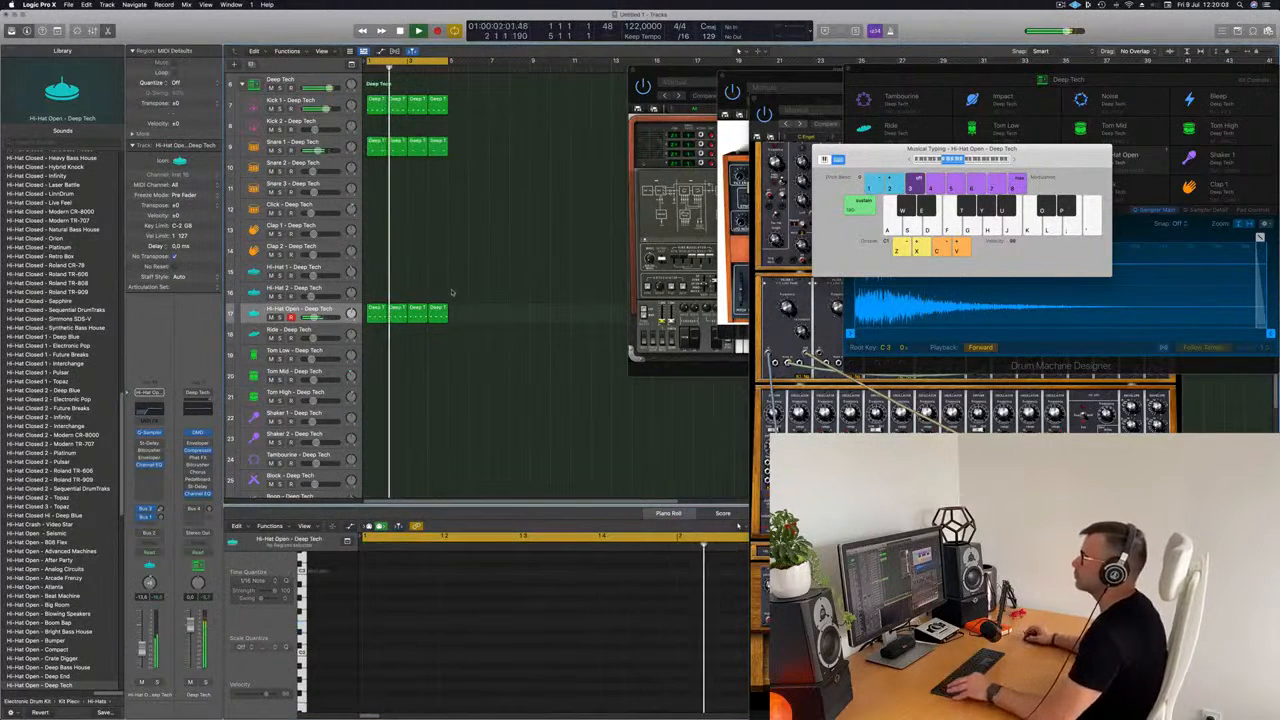
Step: Copy the first Hi-Hat Open region to the Boop track and delete every note except the last one
key("super+Up")
key("super+Up")
scroll(482, 337, "down", 3)
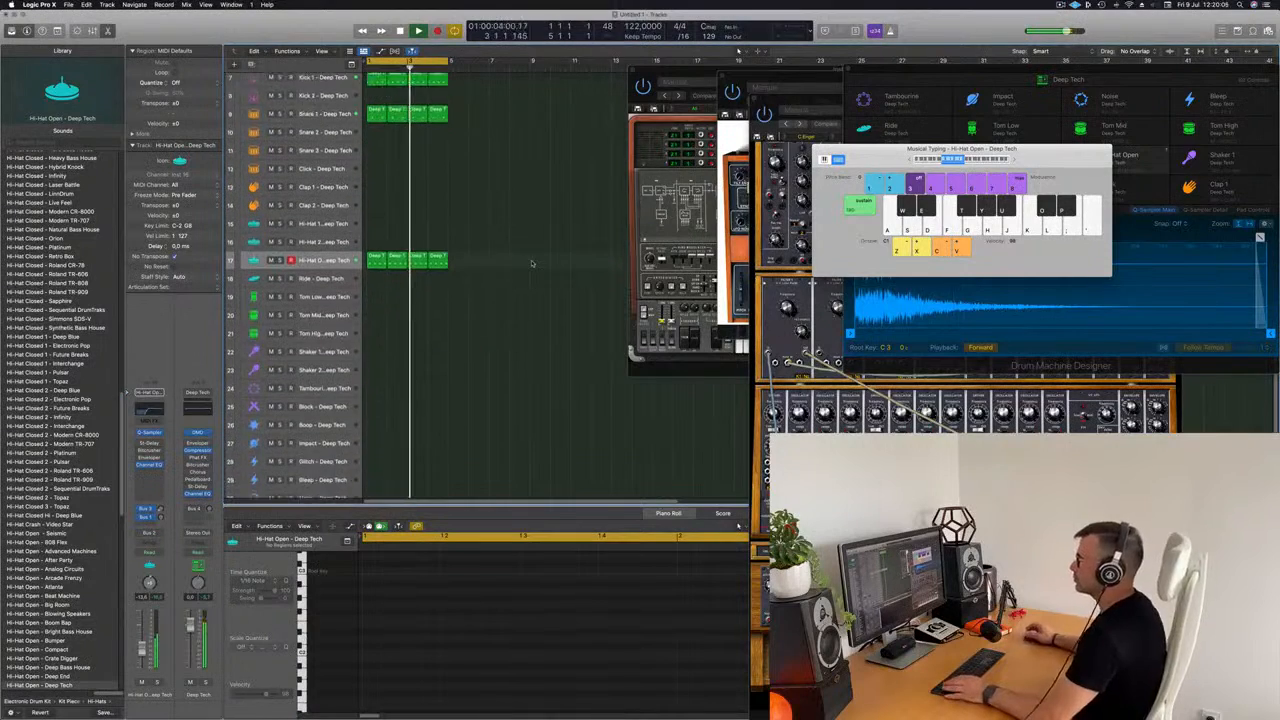
scroll(525, 255, "down", 3)
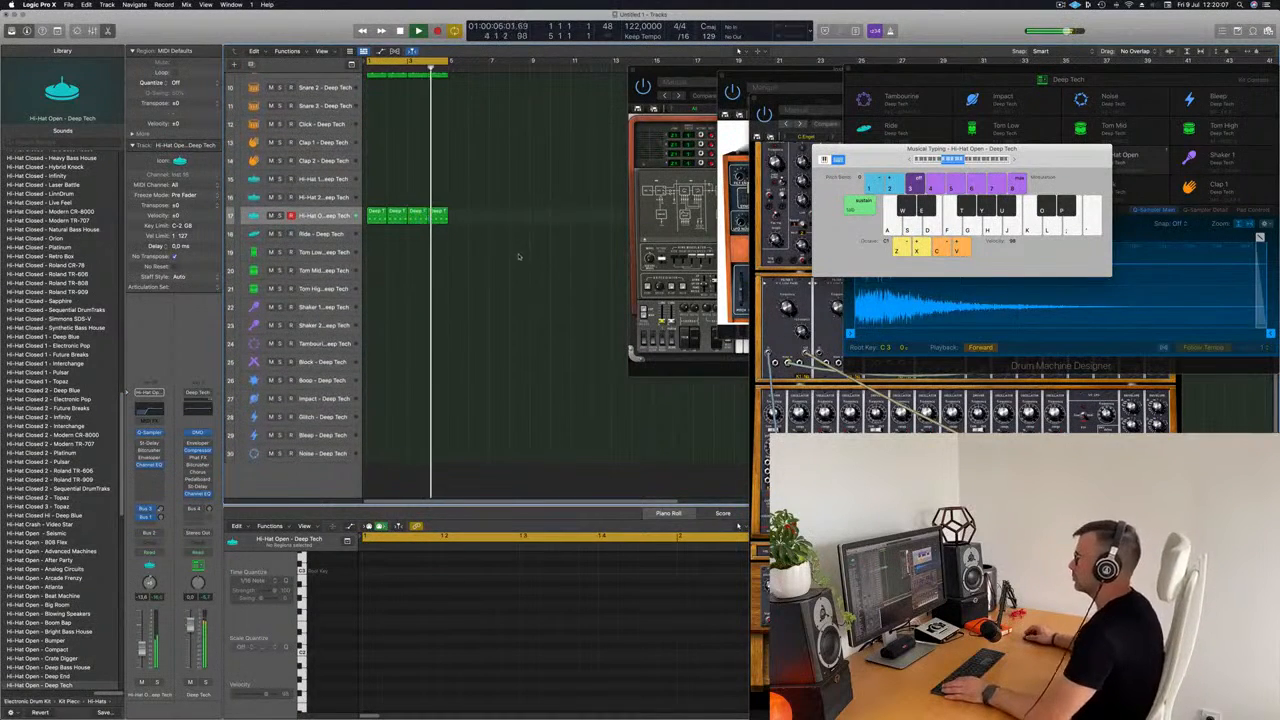
key("space")
scroll(518, 257, "up", 2)
left_click(377, 249)
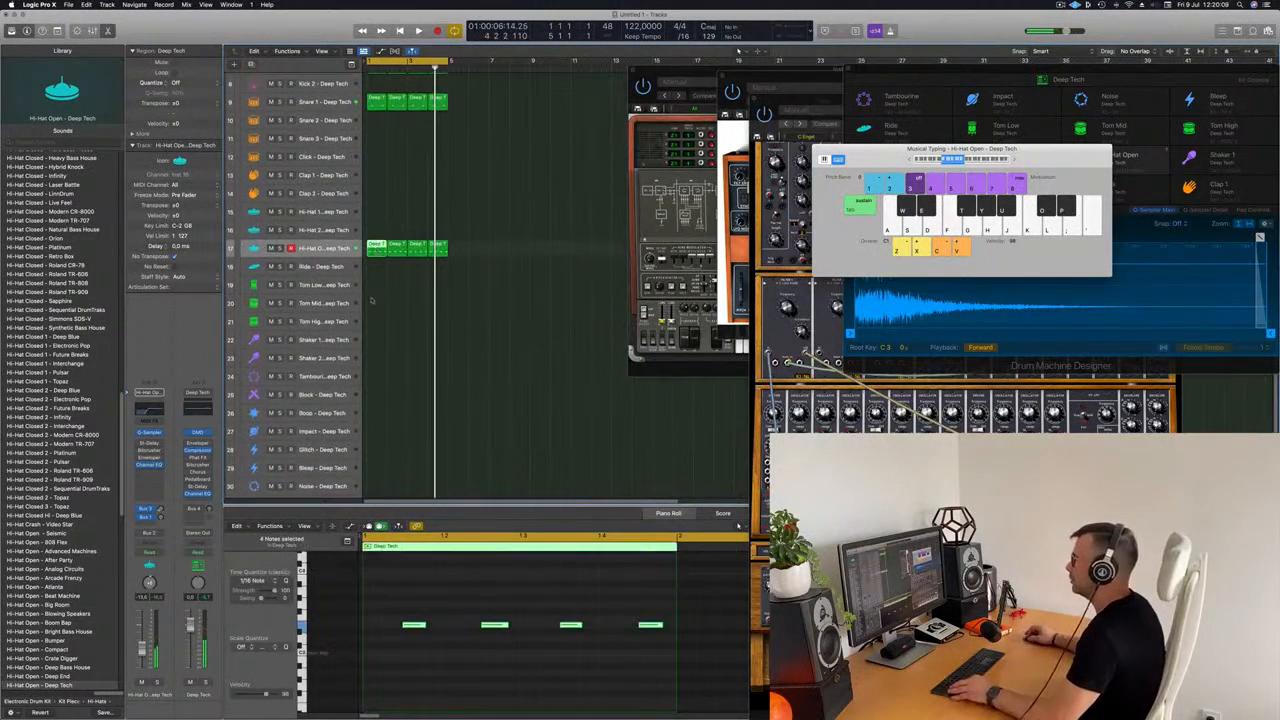
left_click_drag(377, 248, 373, 430)
left_click_drag(400, 588, 583, 668)
key("Delete")
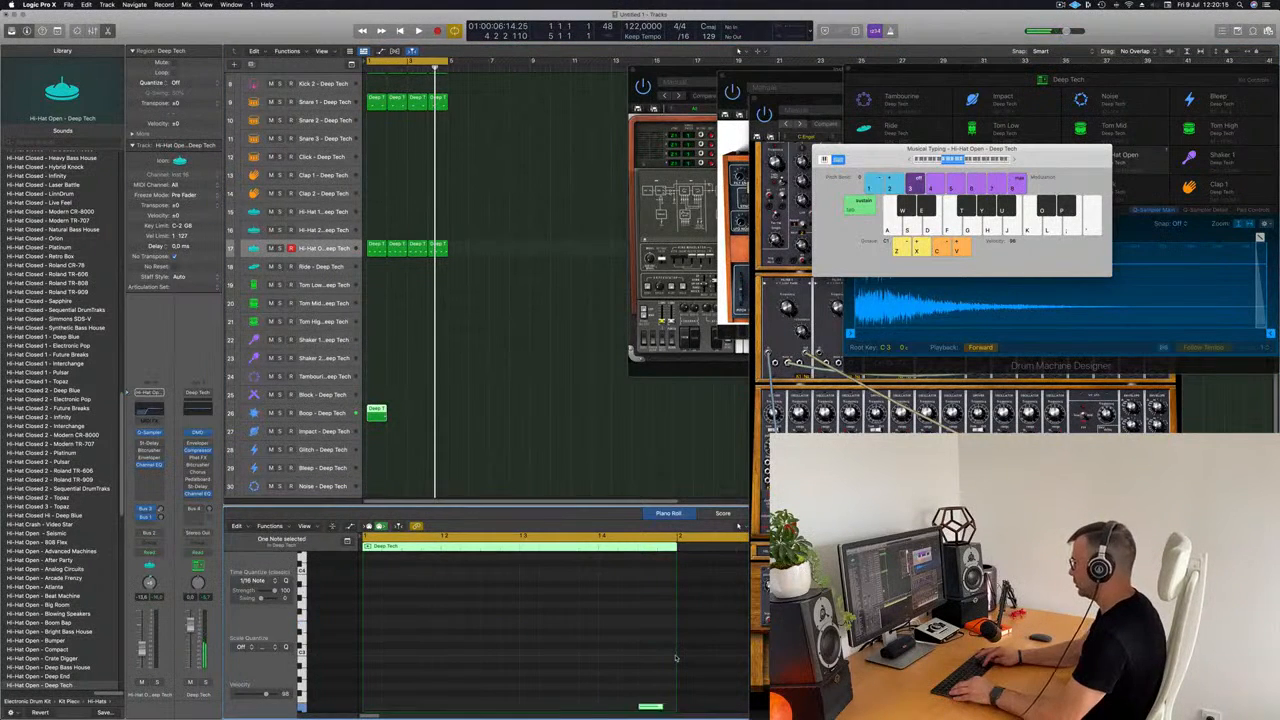
Step: Play the loop and repeat the Boop region to fill four bars
key("space")
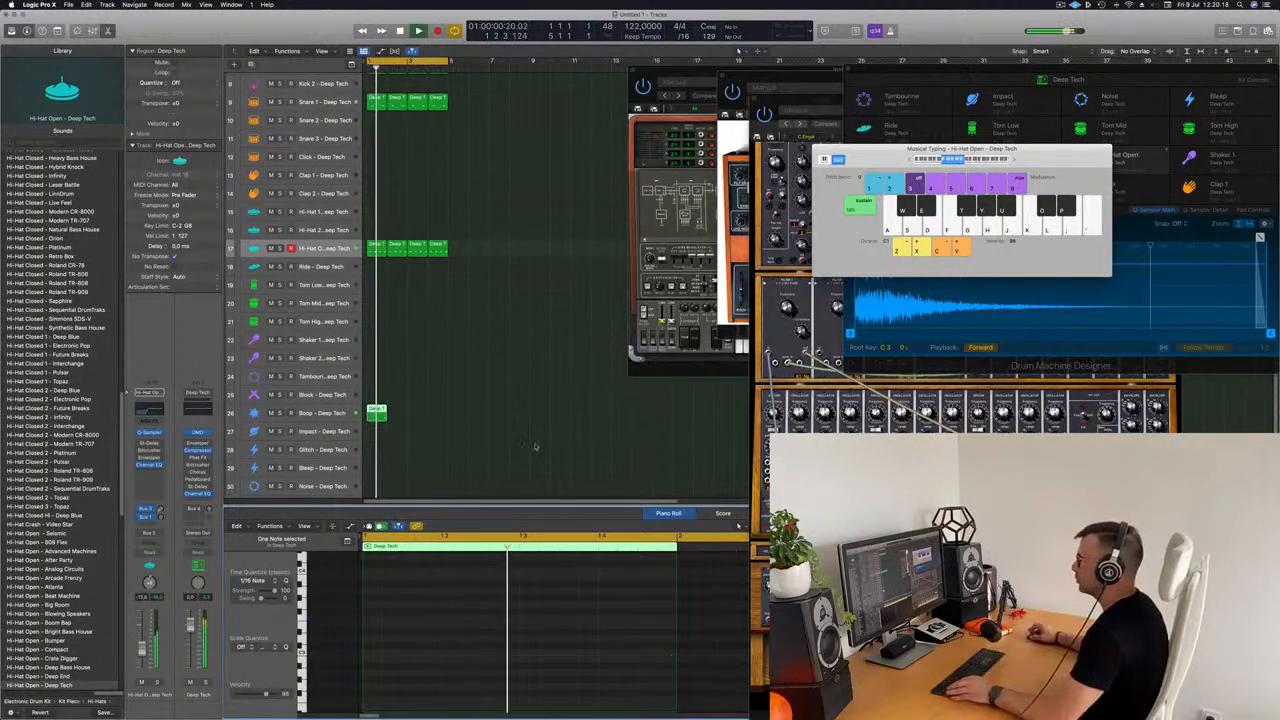
left_click(388, 410)
key("super+r")
key("super+r")
key("super+r")
key("super+r")
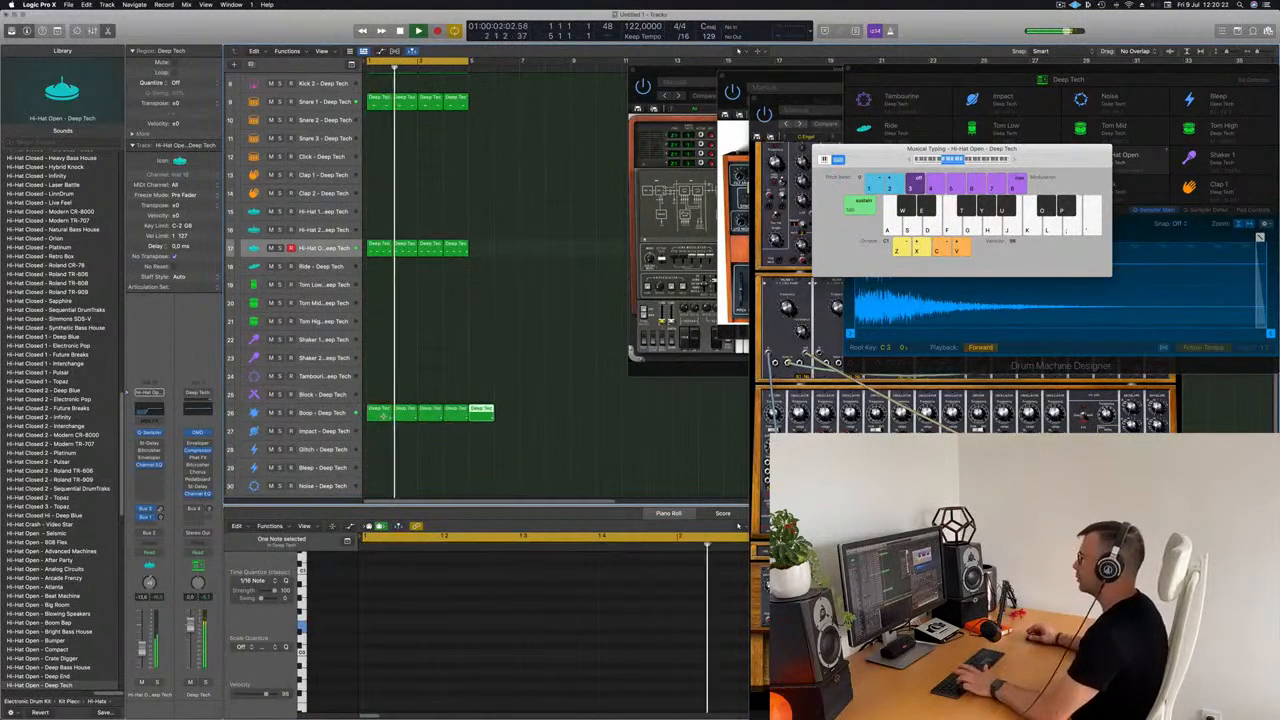
Step: Select the Boop track with its four regions
scroll(417, 387, "down", 3)
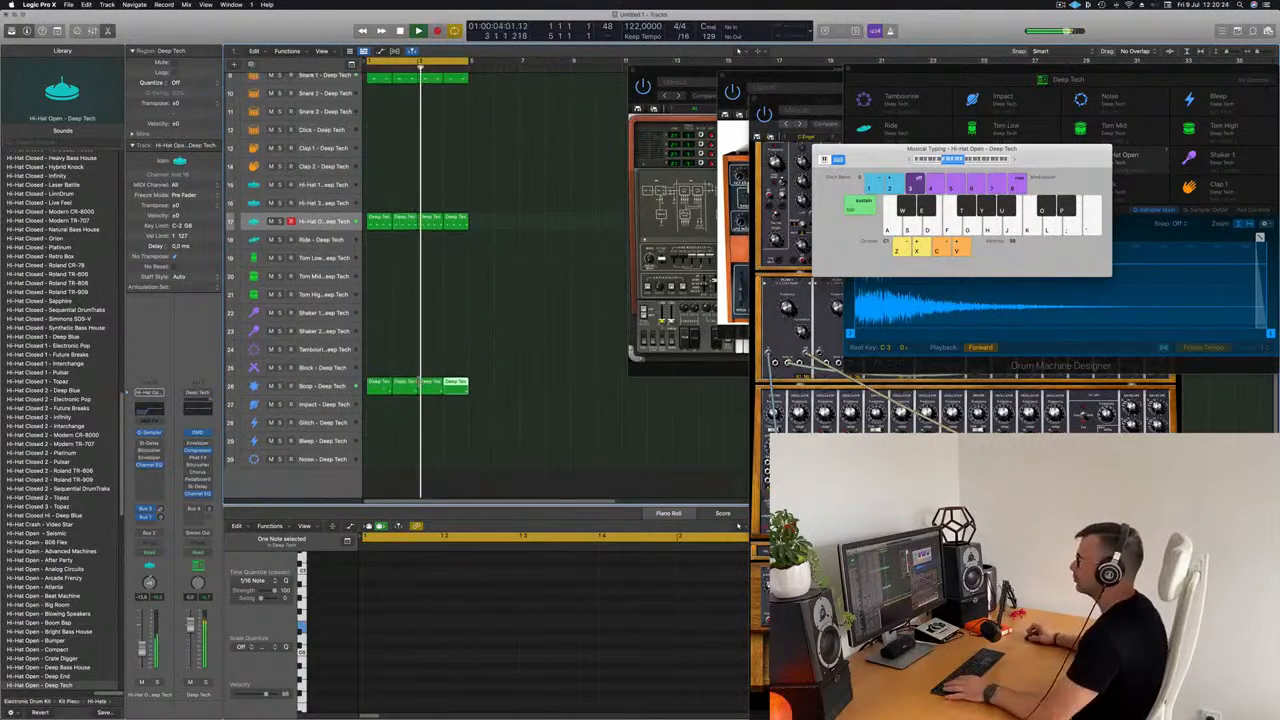
left_click(405, 335)
left_click(320, 373)
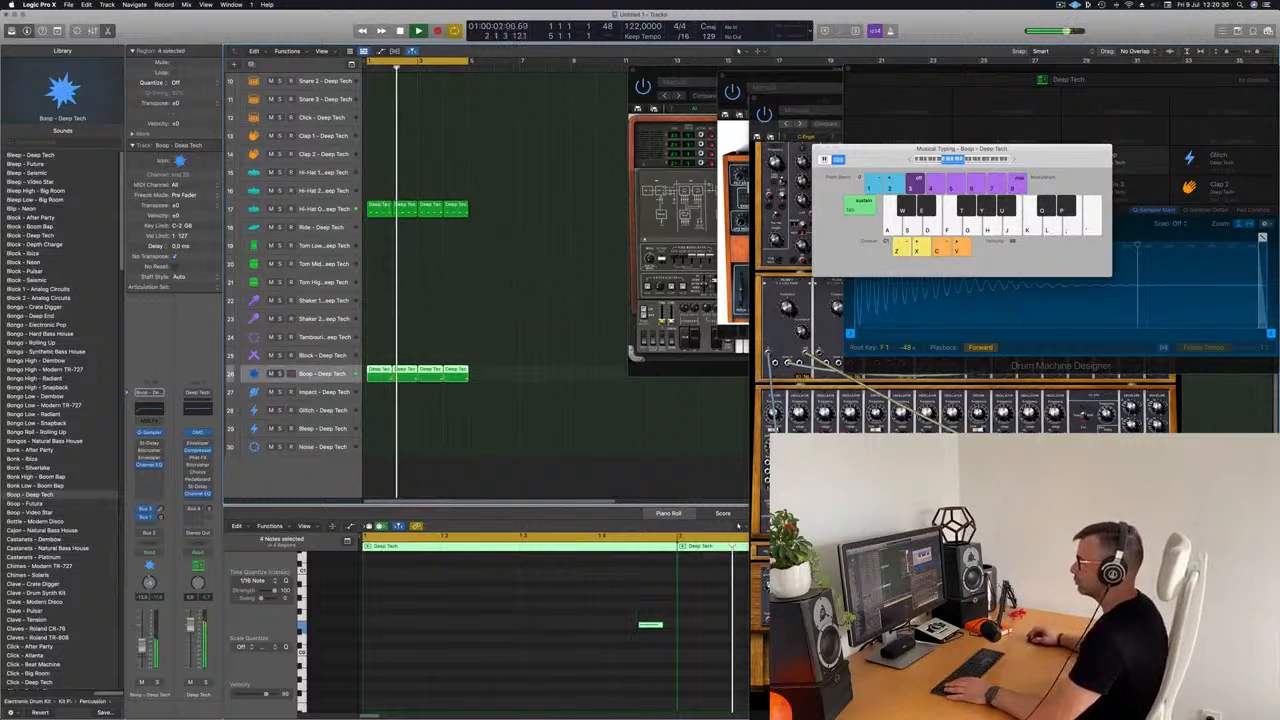
Step: Copy the first Snare 1 region to the Clap 1 track and keep only its note on beat 2
scroll(536, 267, "up", 2)
scroll(536, 267, "up", 1)
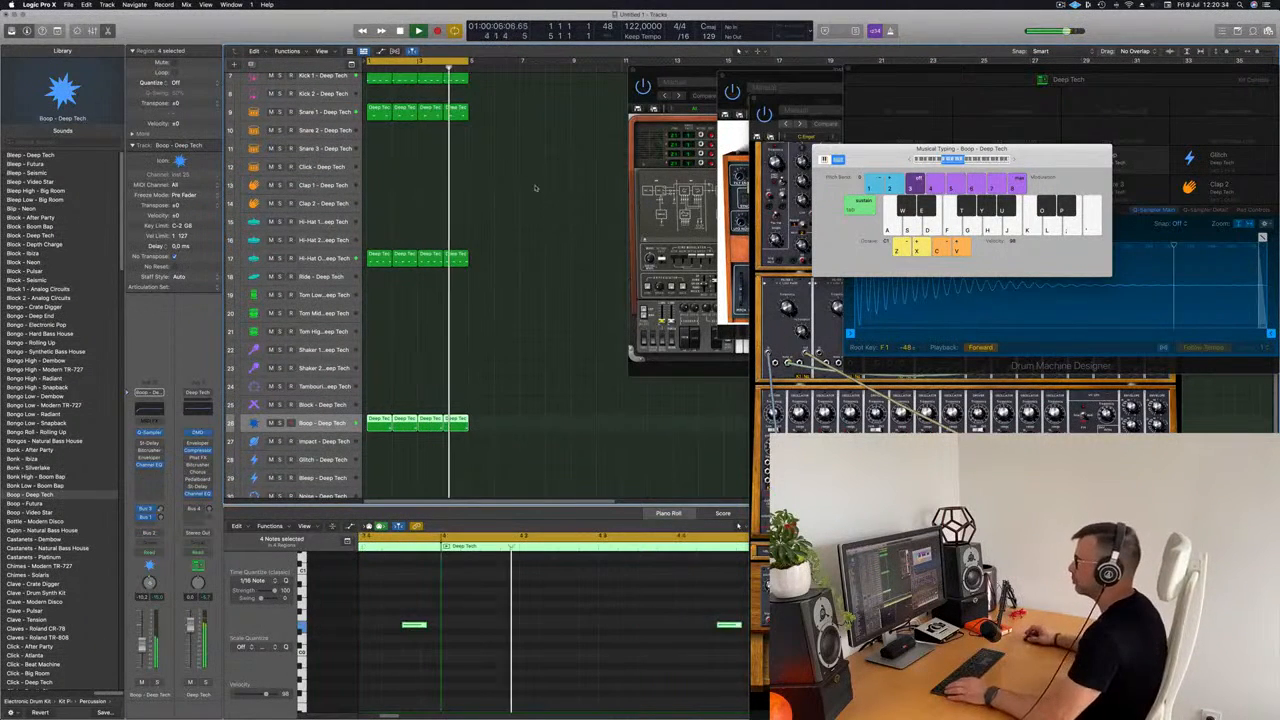
left_click(384, 115)
left_click_drag(381, 170, 380, 184)
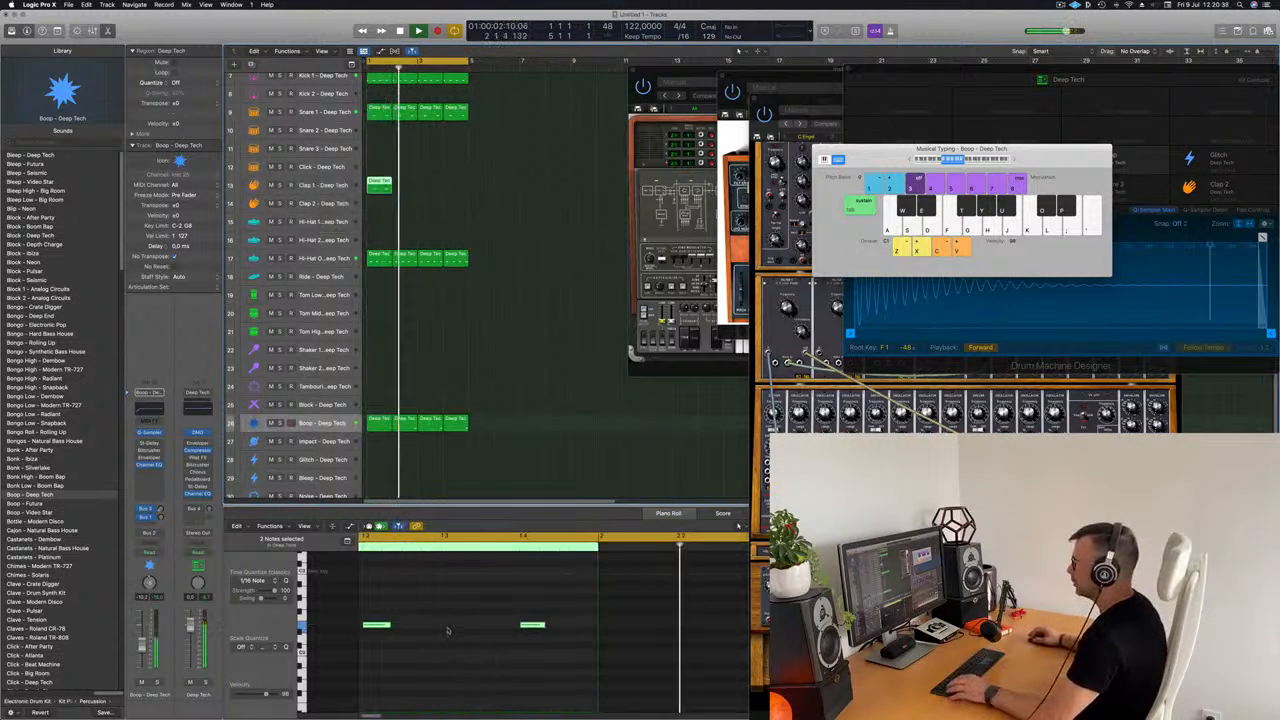
left_click_drag(419, 591, 487, 656)
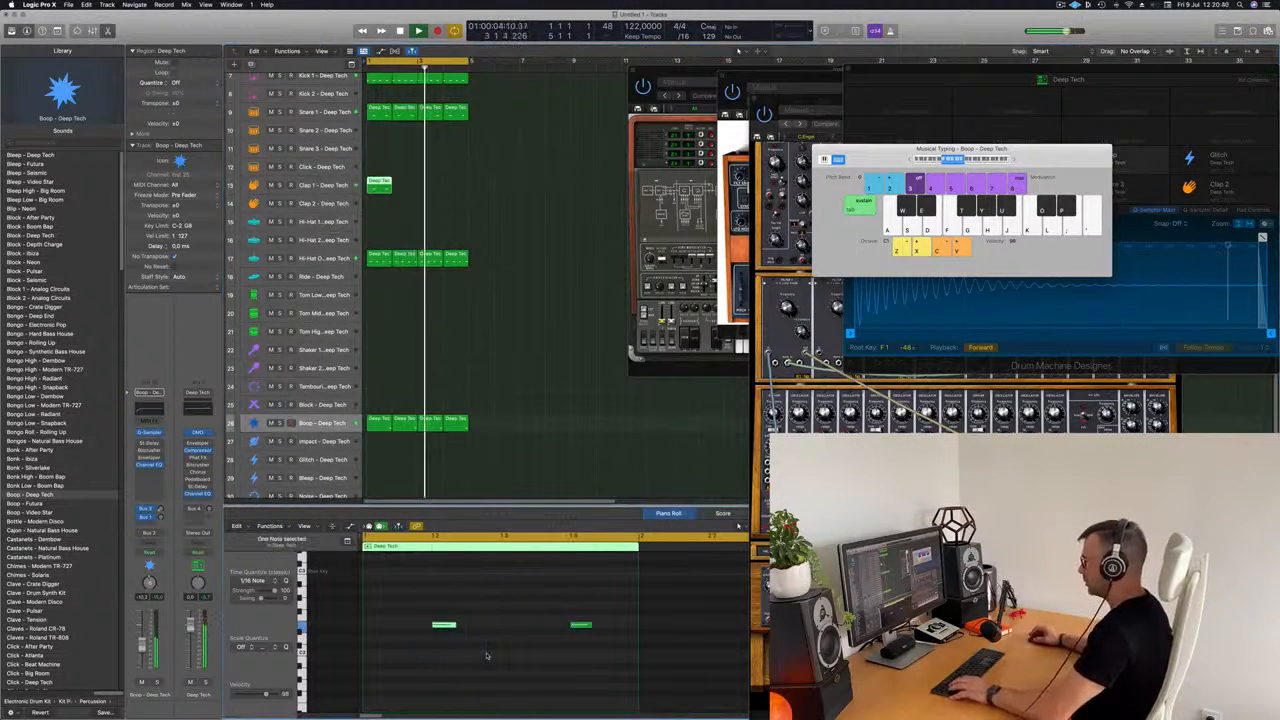
key("Delete")
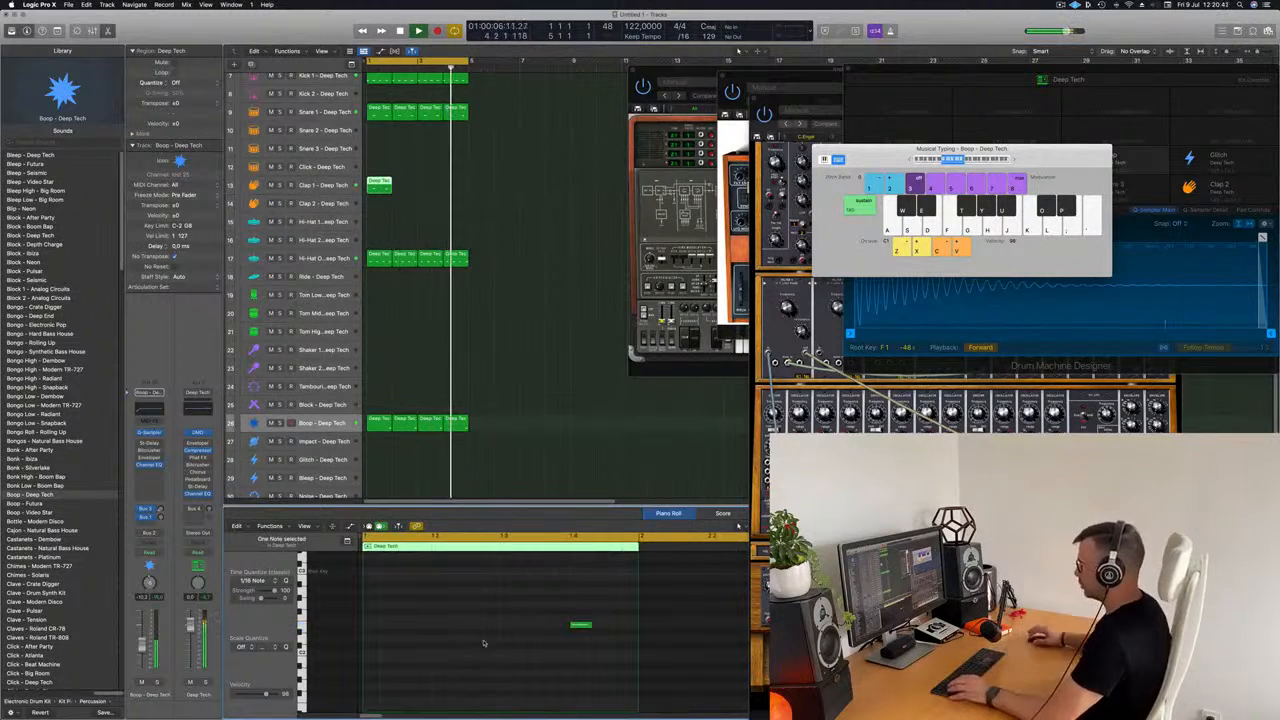
left_click_drag(581, 614, 589, 668)
key("Delete")
scroll(581, 660, "up", 4)
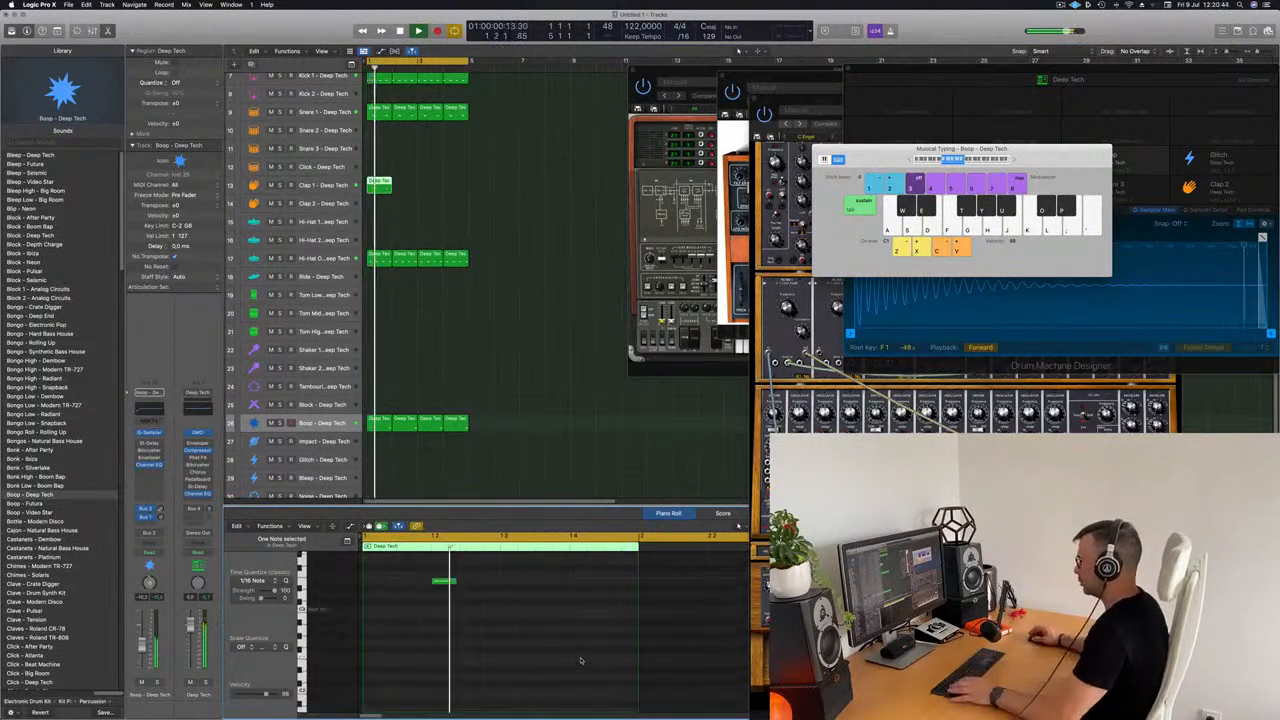
scroll(534, 633, "up", 2)
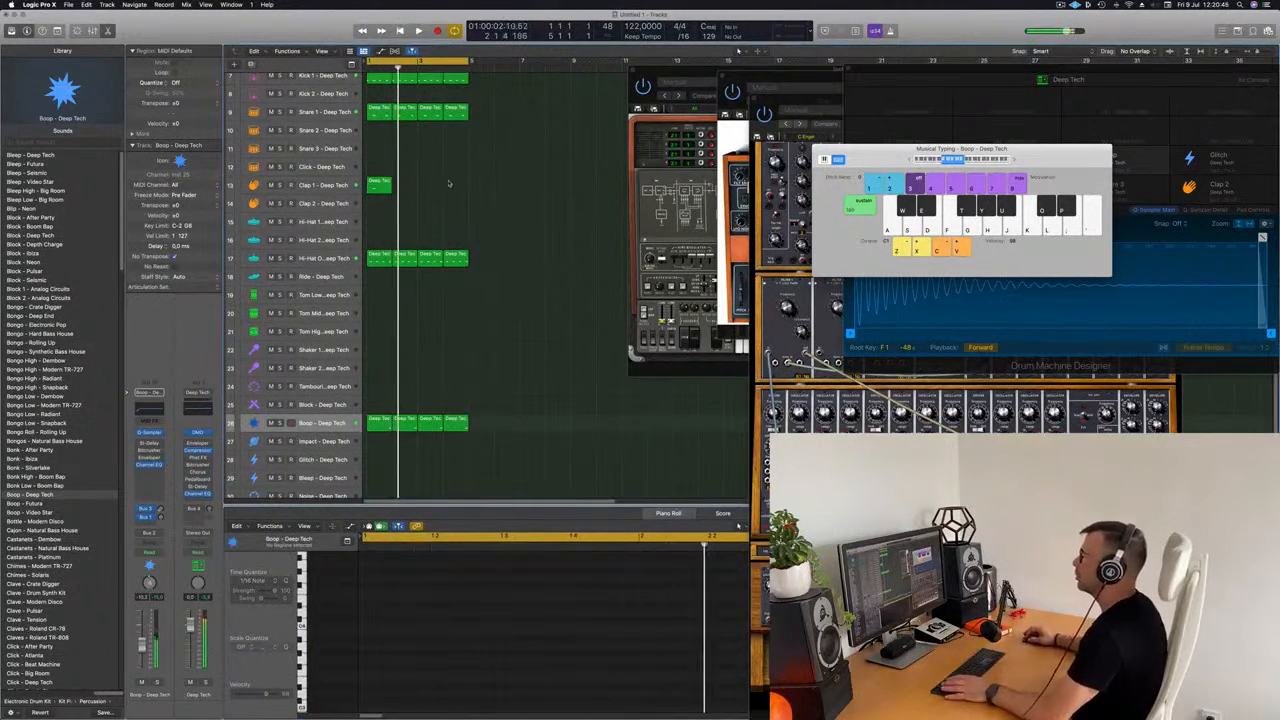
Step: Repeat the Clap 1 region to fill four bars
left_click_drag(366, 184, 366, 185)
key("super+r")
key("super+r")
key("super+r")
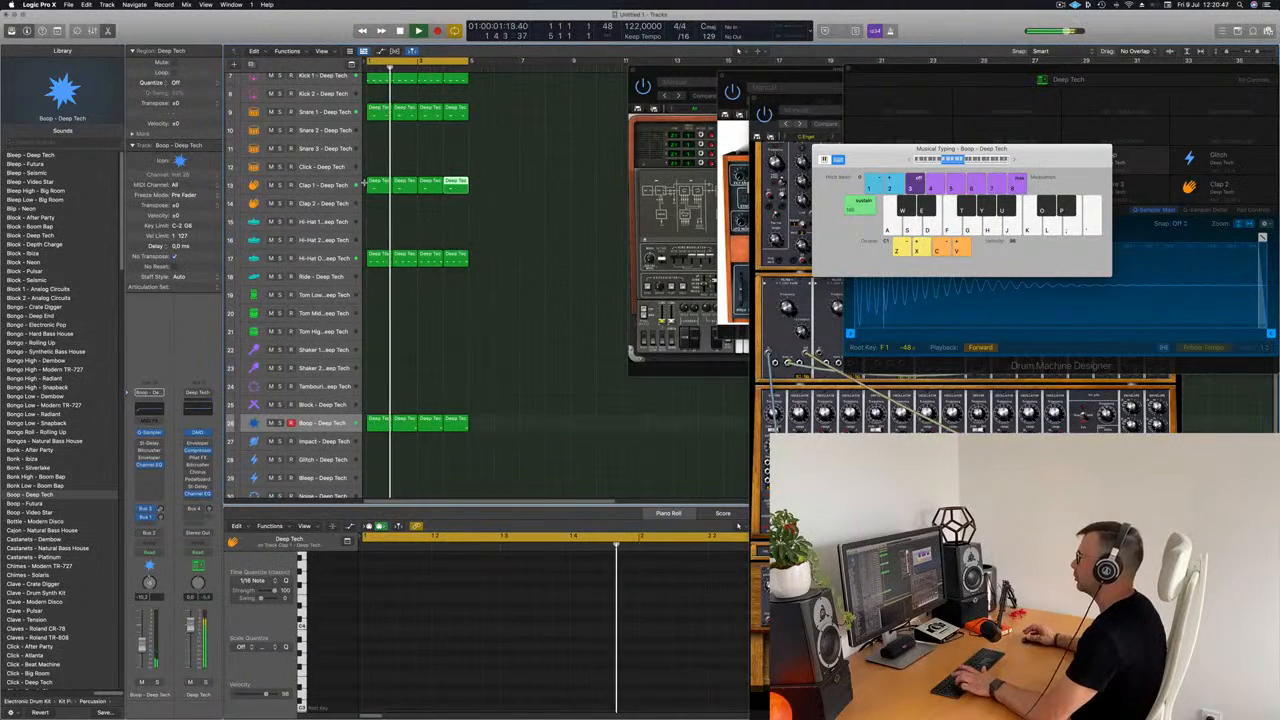
Step: Copy the first open hi-hat region to the Hi-Hat 1 track and move its four notes onto the beats at a higher pitch
left_click(546, 185)
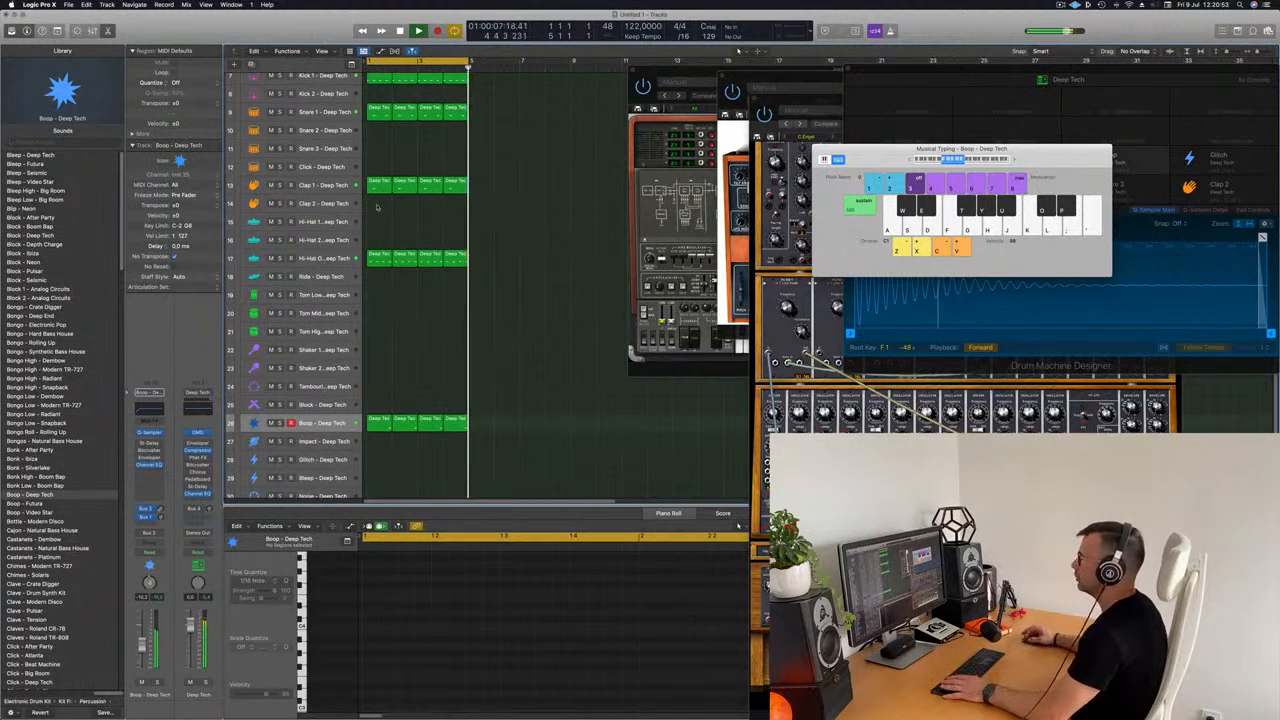
left_click(377, 187)
left_click(378, 257)
left_click_drag(378, 257, 378, 221)
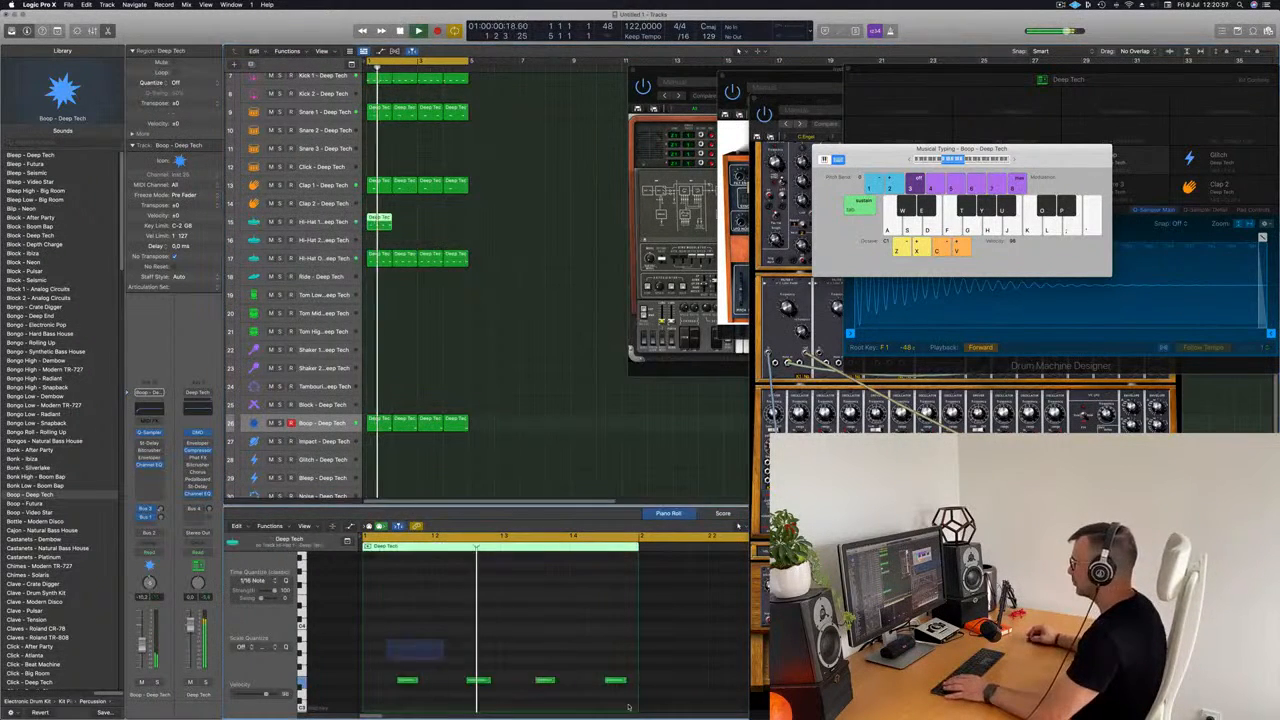
key("super+a")
key("alt+Up")
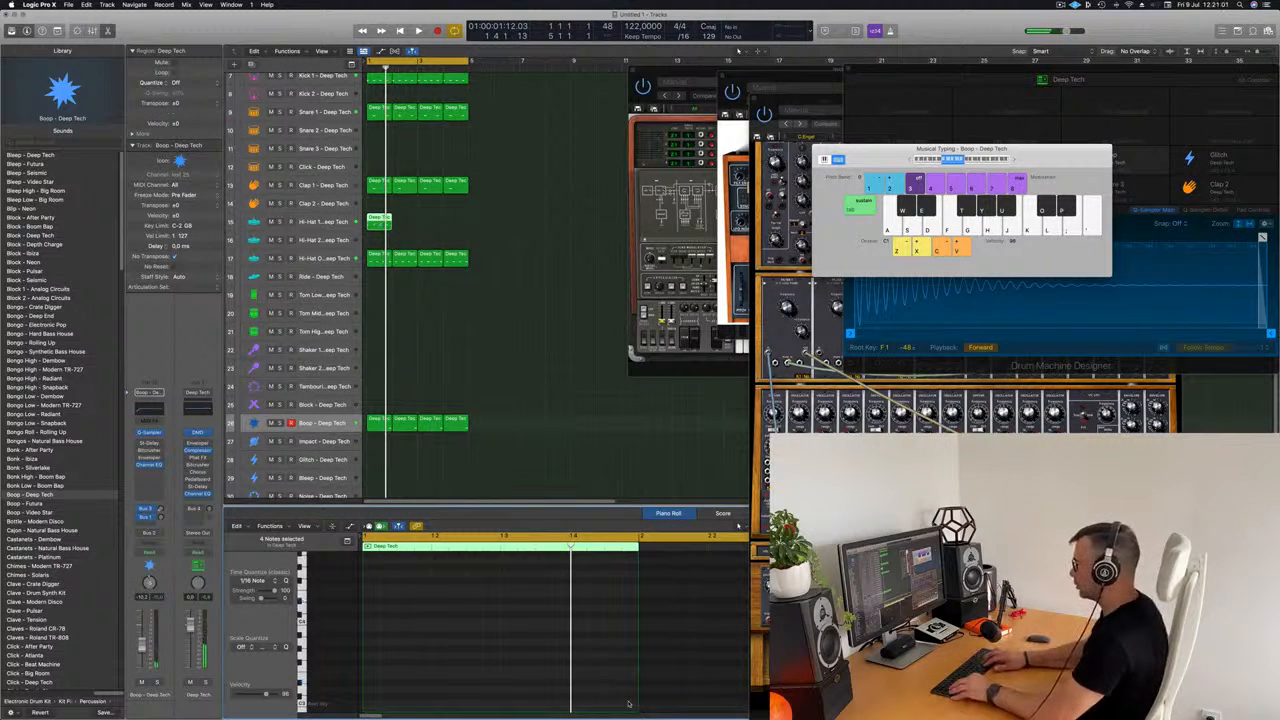
Step: Select the Hi-Hat 1 track and play the loop to audition the new hi-hat pattern
left_click(322, 222)
key("space")
key("space")
key("space")
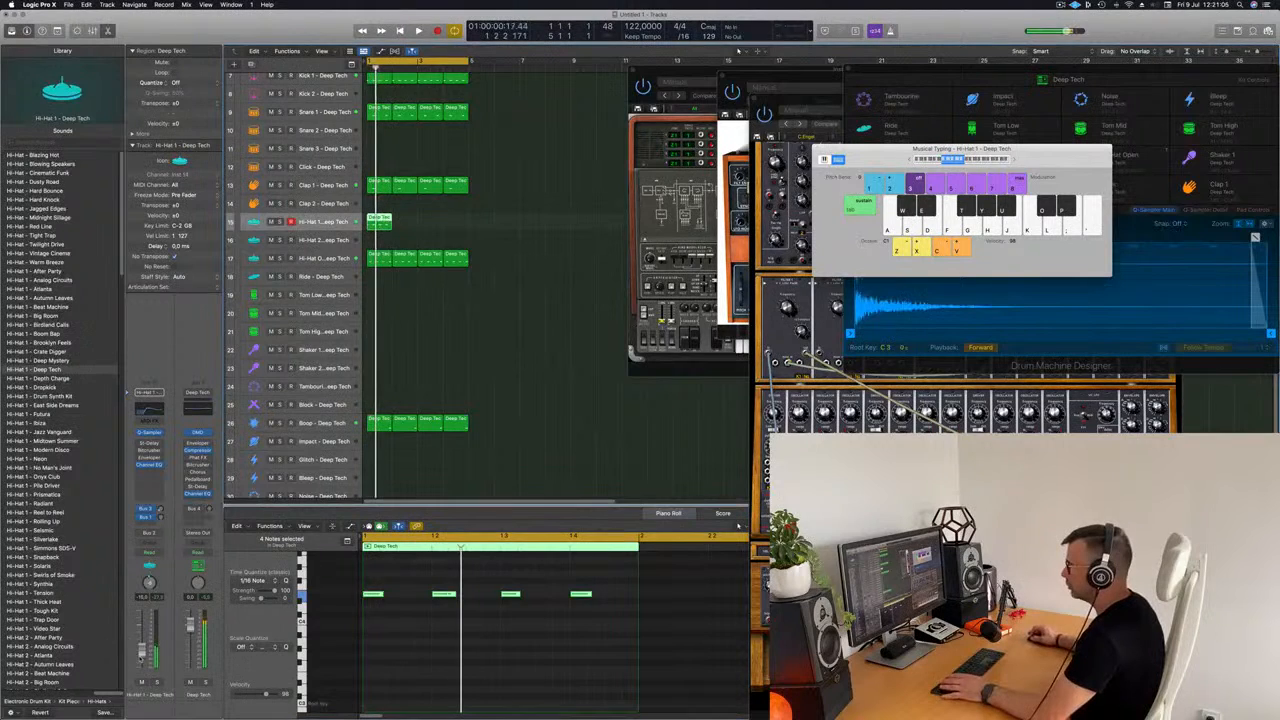
key("space")
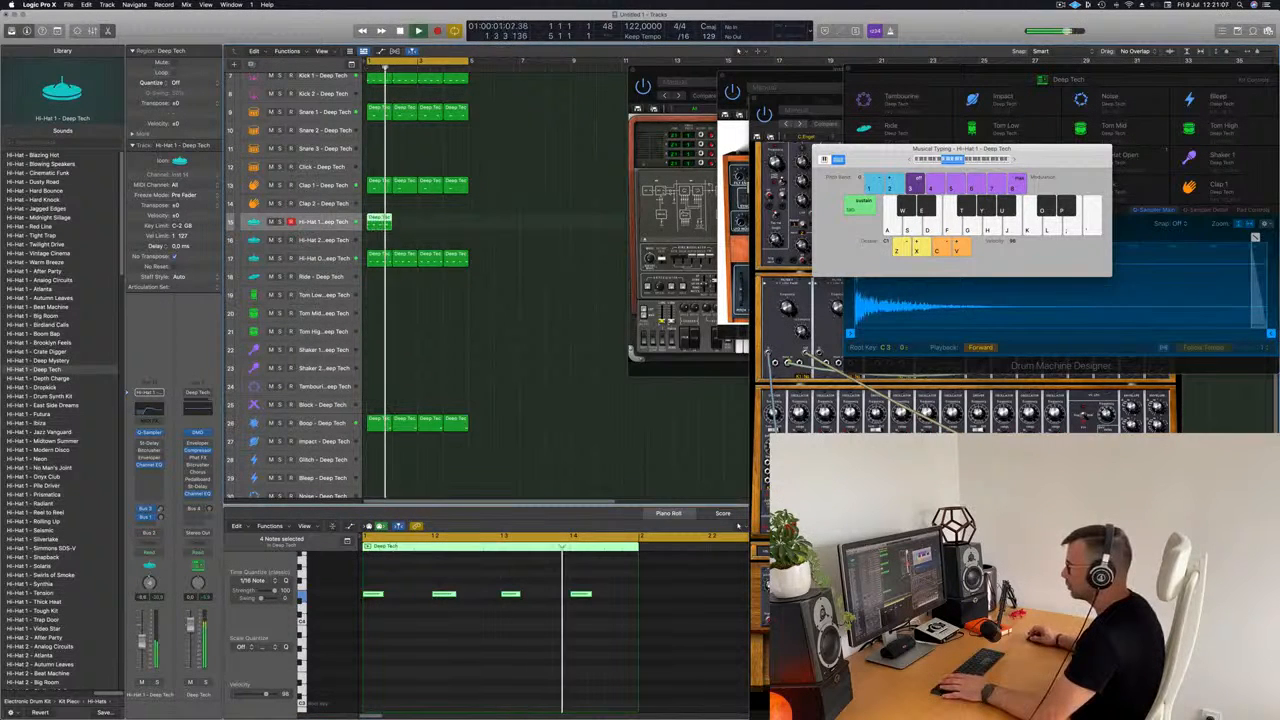
key("space")
key("space")
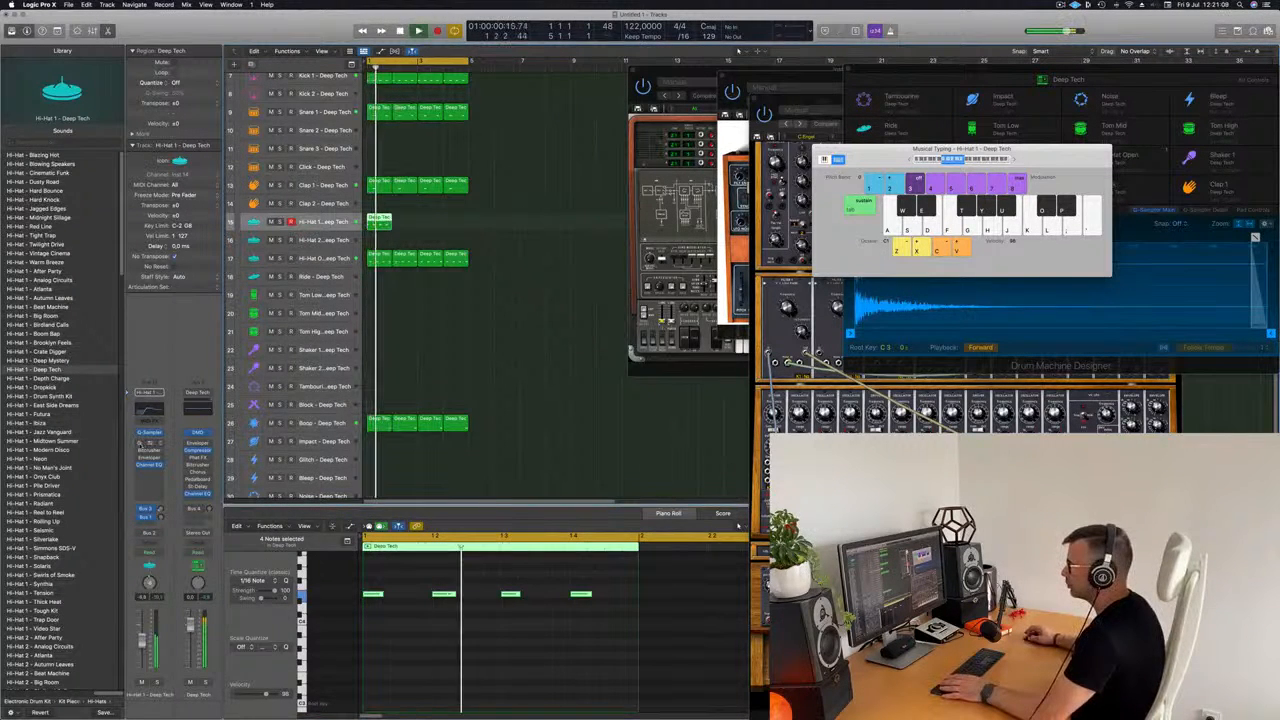
Step: Open the Hi-Hat 1 track's Stereo Delay and raise its output mix to about 29% left and 34% right
left_click(147, 443)
key("space")
key("space")
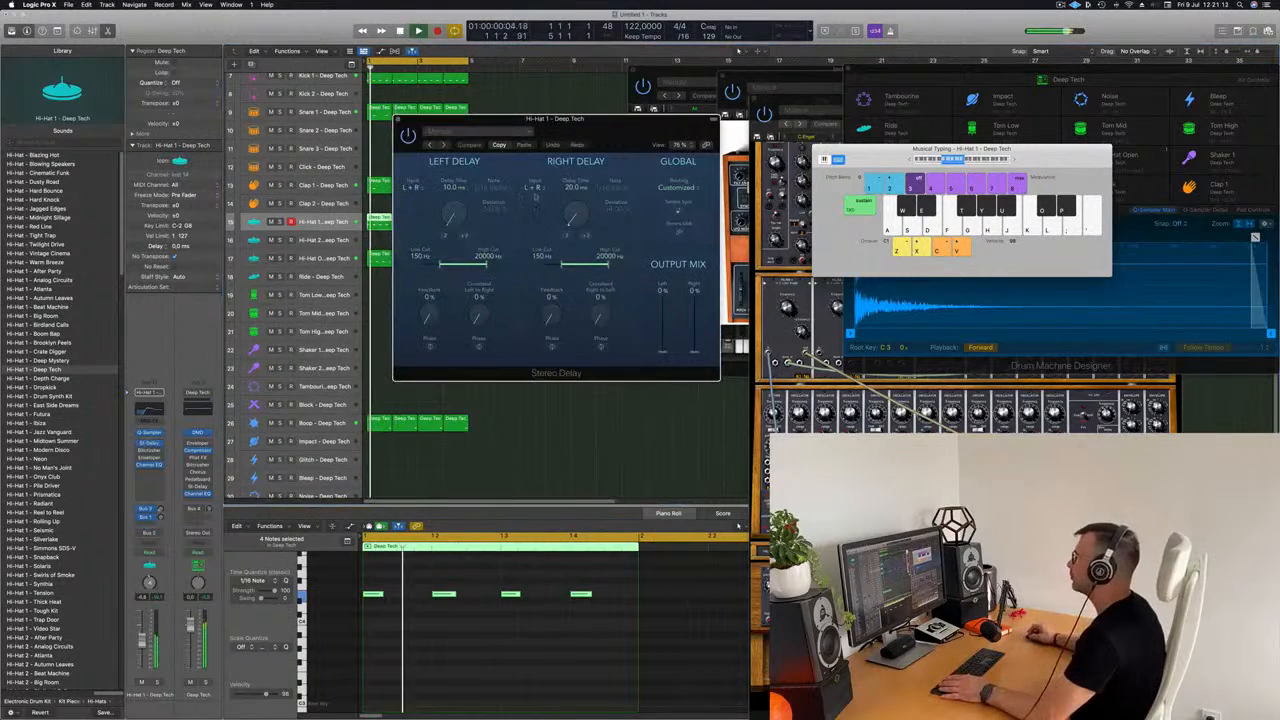
left_click_drag(662, 351, 665, 285)
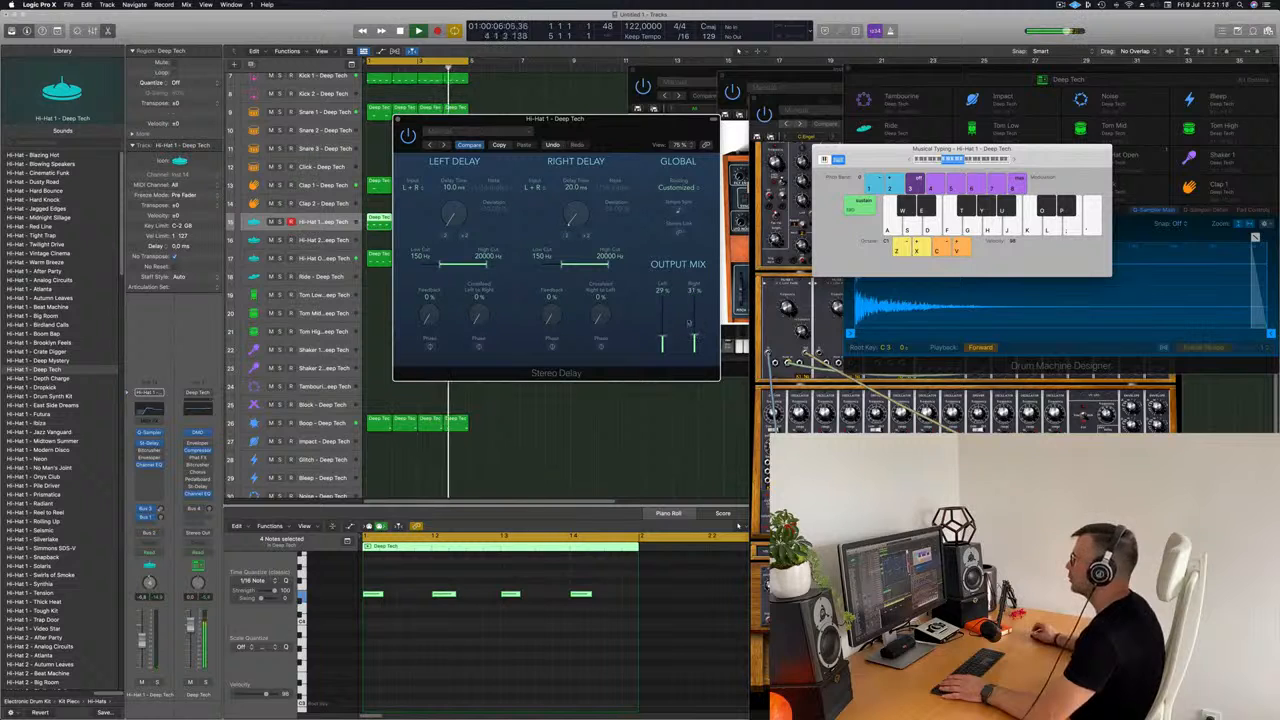
Step: Load the Dual 1/16 Note Dotted preset in the Stereo Delay and move the plug-in window clear of the regions
left_click(445, 131)
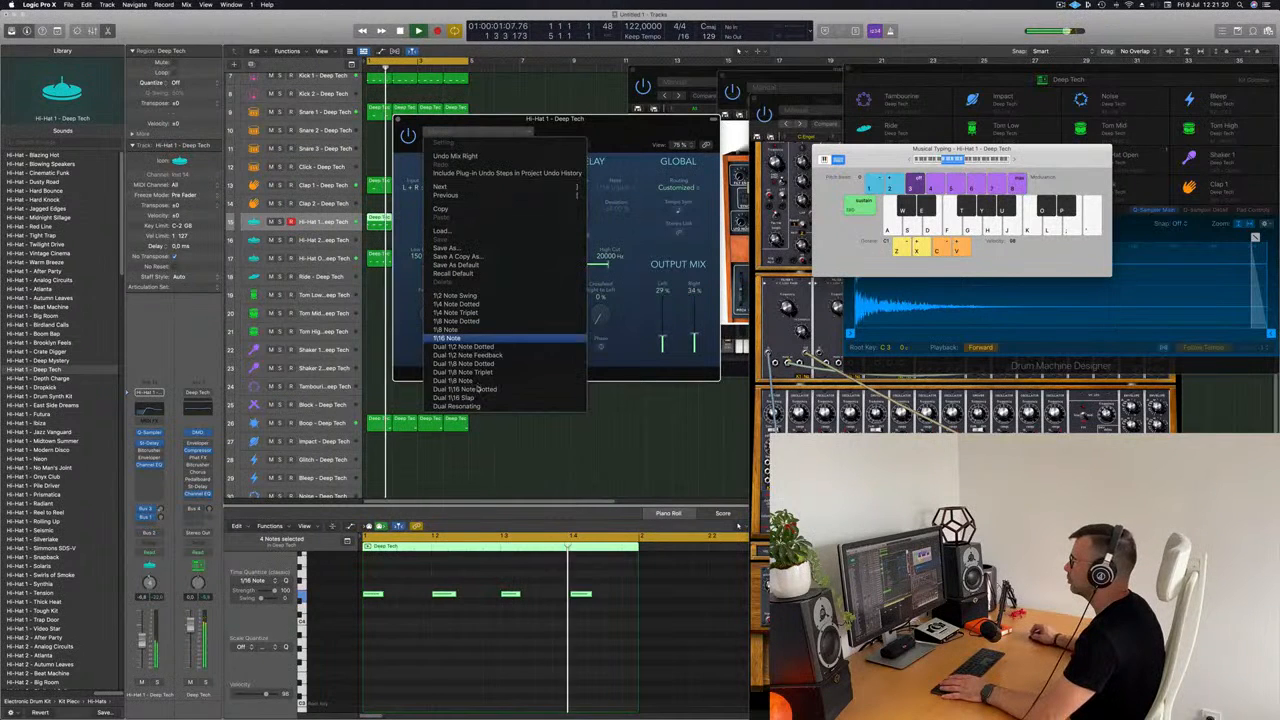
left_click(463, 389)
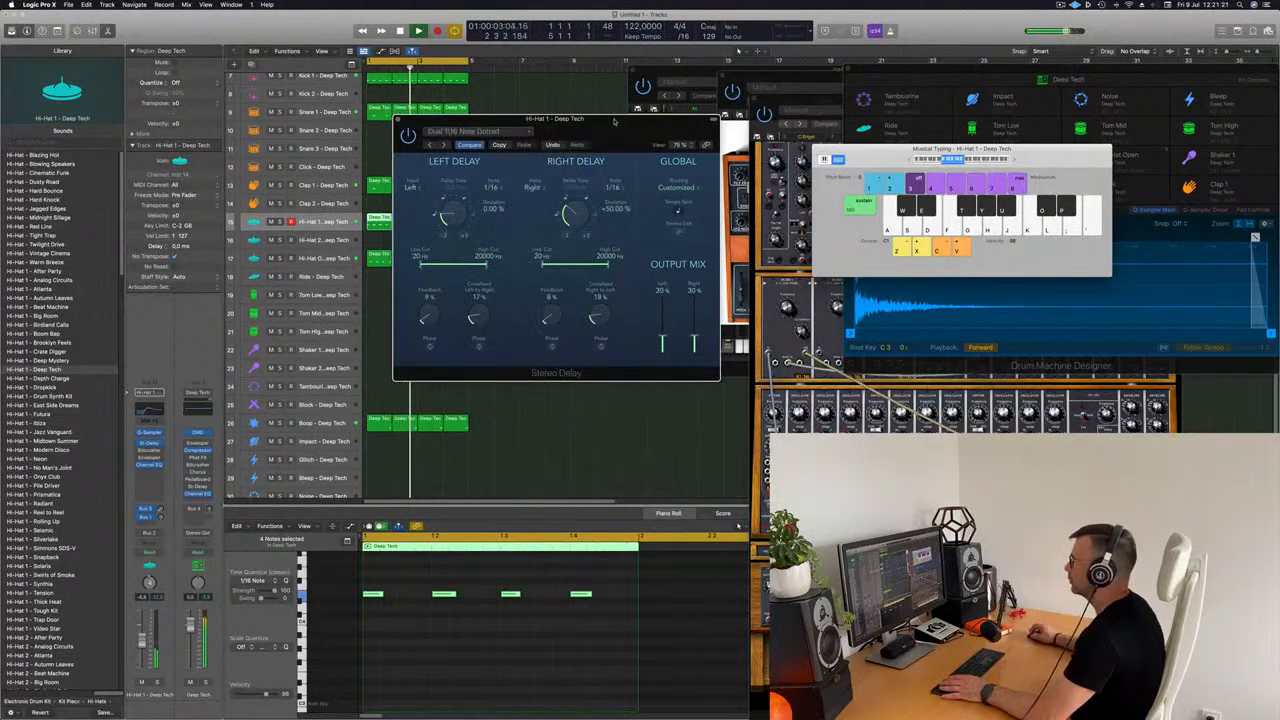
left_click_drag(555, 118, 618, 71)
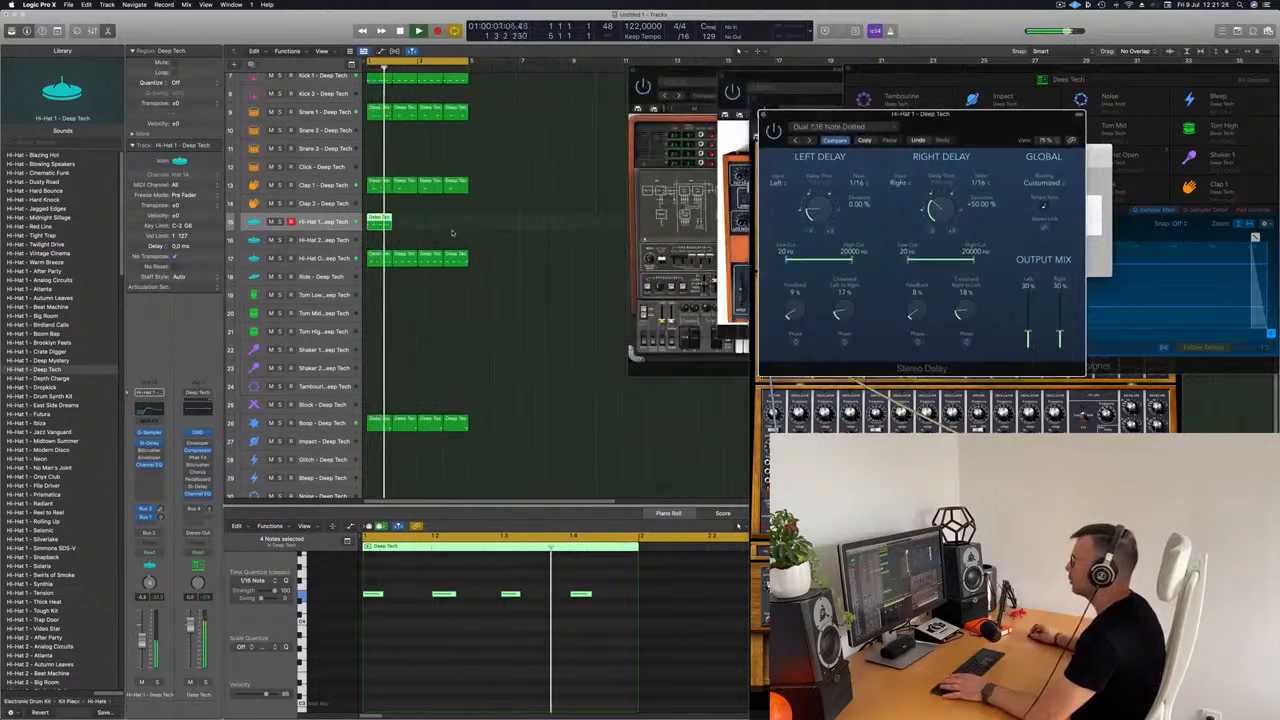
Step: Repeat the Hi-Hat 1 region to fill four bars
left_click(352, 227)
key("super+r")
key("super+r")
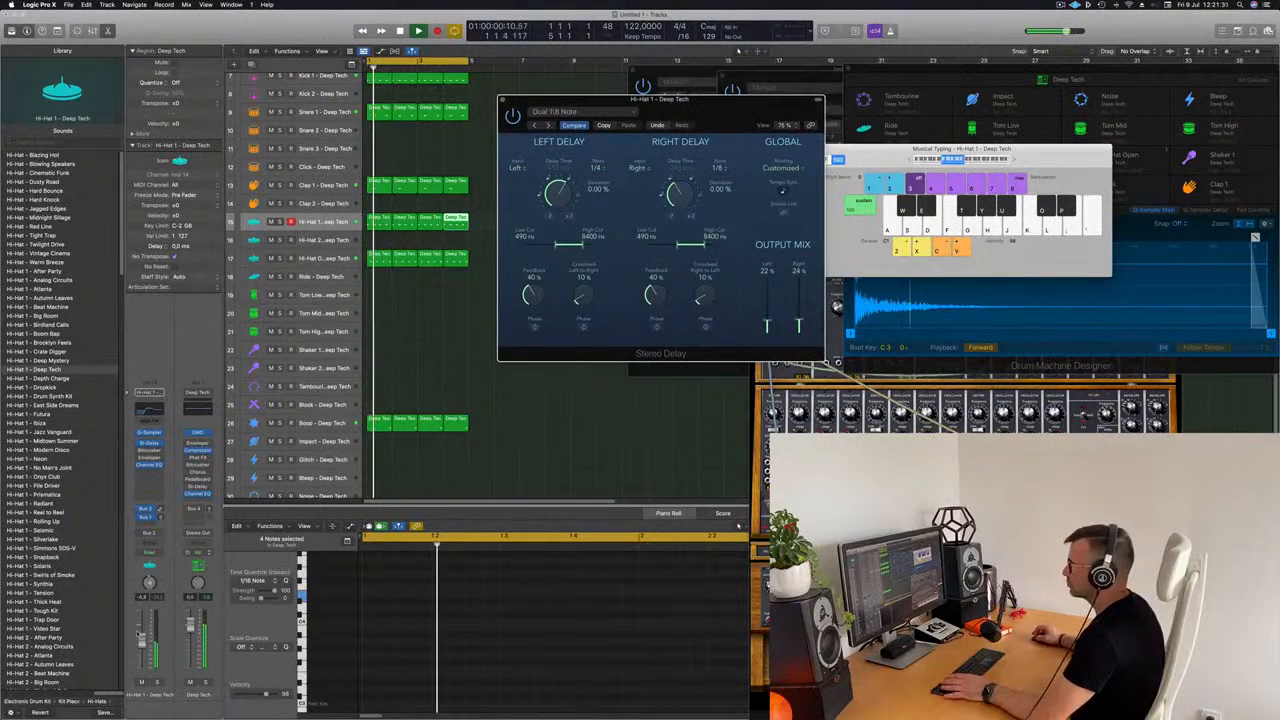
left_click(456, 222)
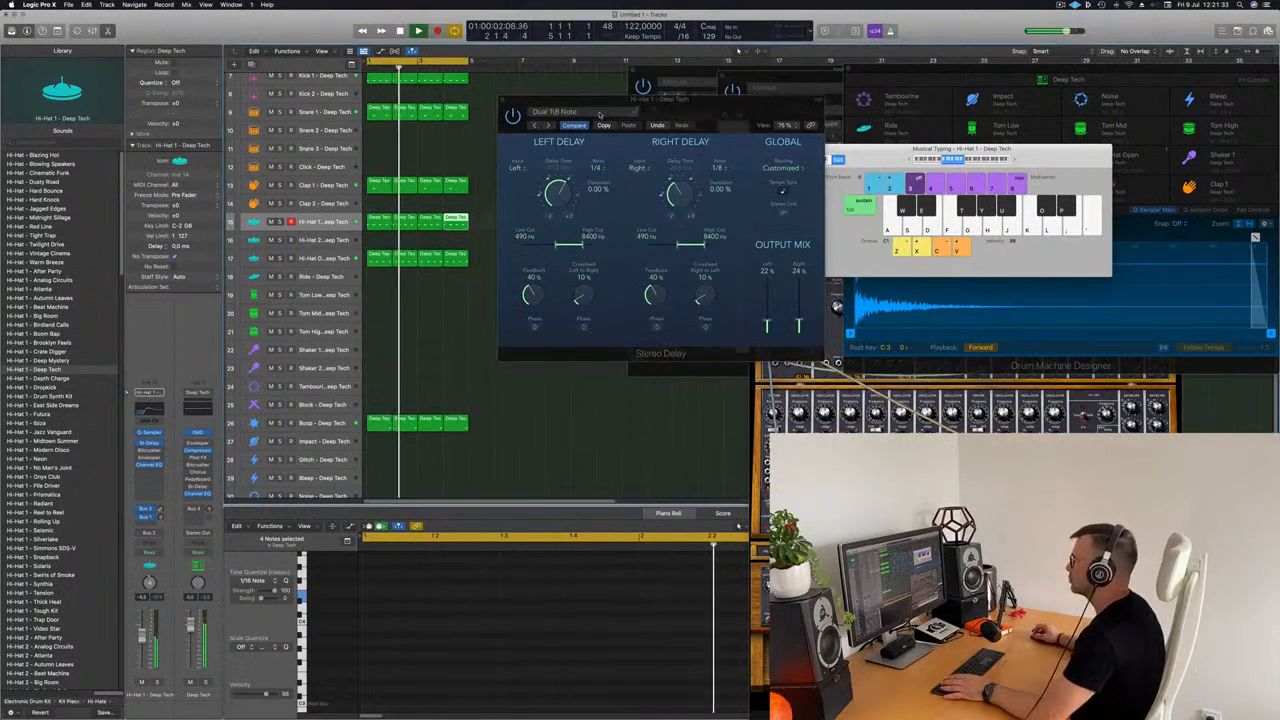
Step: Try the Dual Resonating preset in the Hi-Hat 1 track's Stereo Delay
left_click(604, 117)
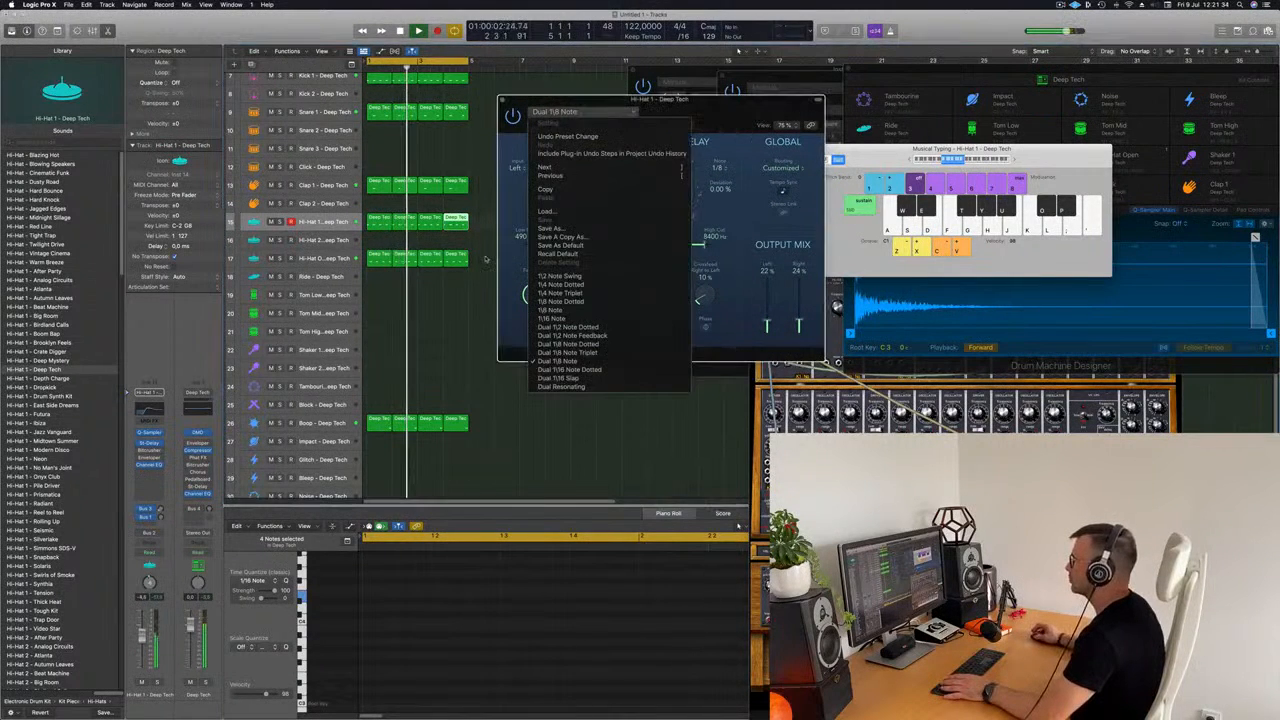
left_click(561, 387)
left_click_drag(707, 118, 663, 120)
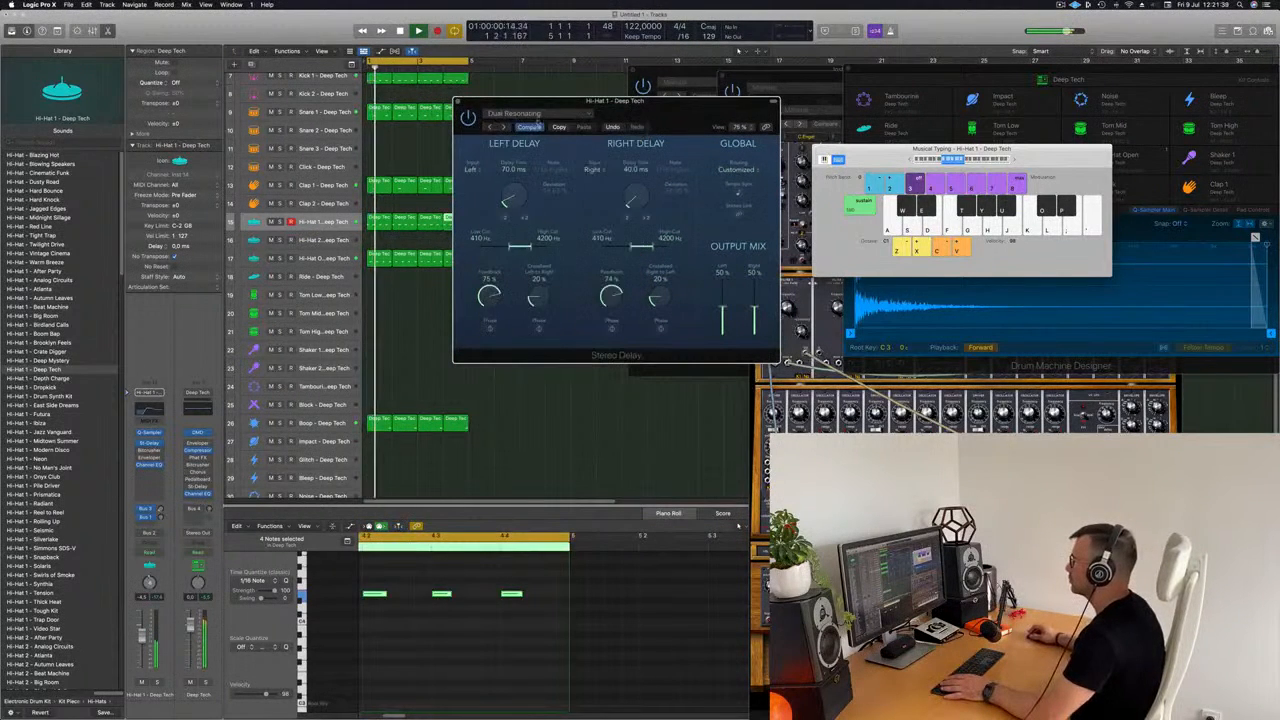
Step: Load the 1/16 Note preset in the Hi-Hat 1 track's Stereo Delay and close the plug-in window
left_click(543, 116)
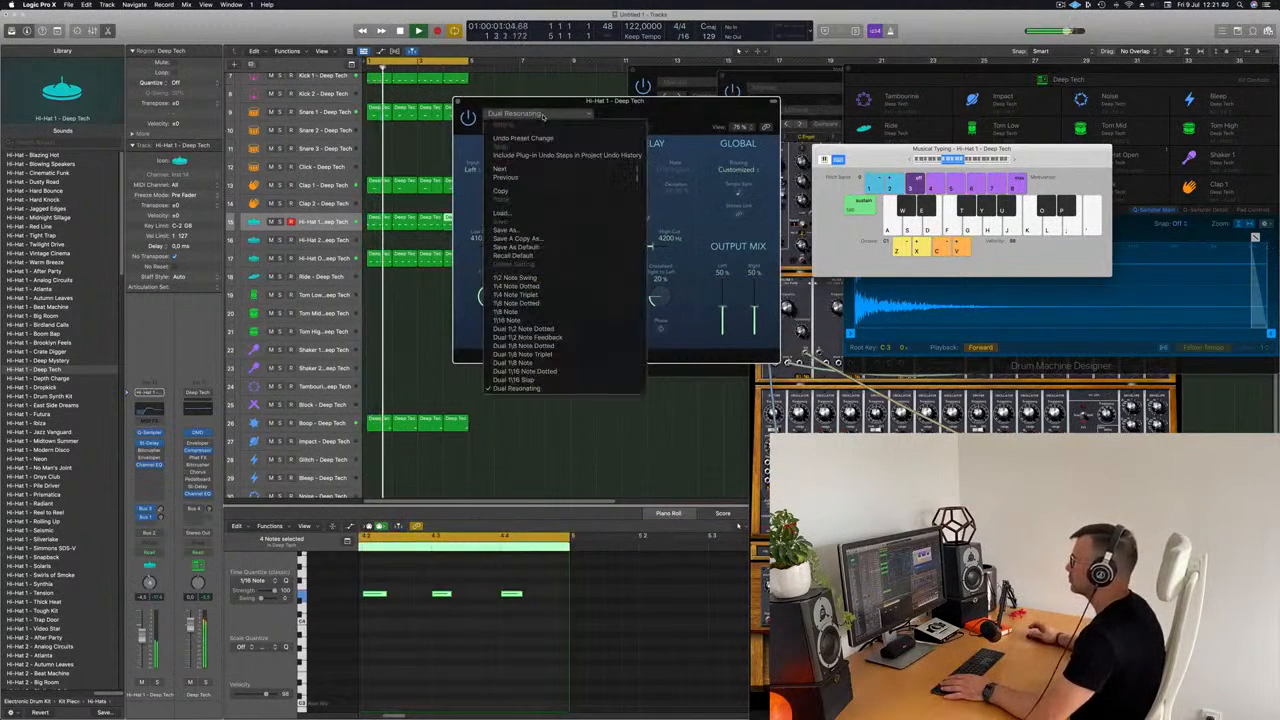
left_click(522, 312)
left_click_drag(660, 111, 612, 172)
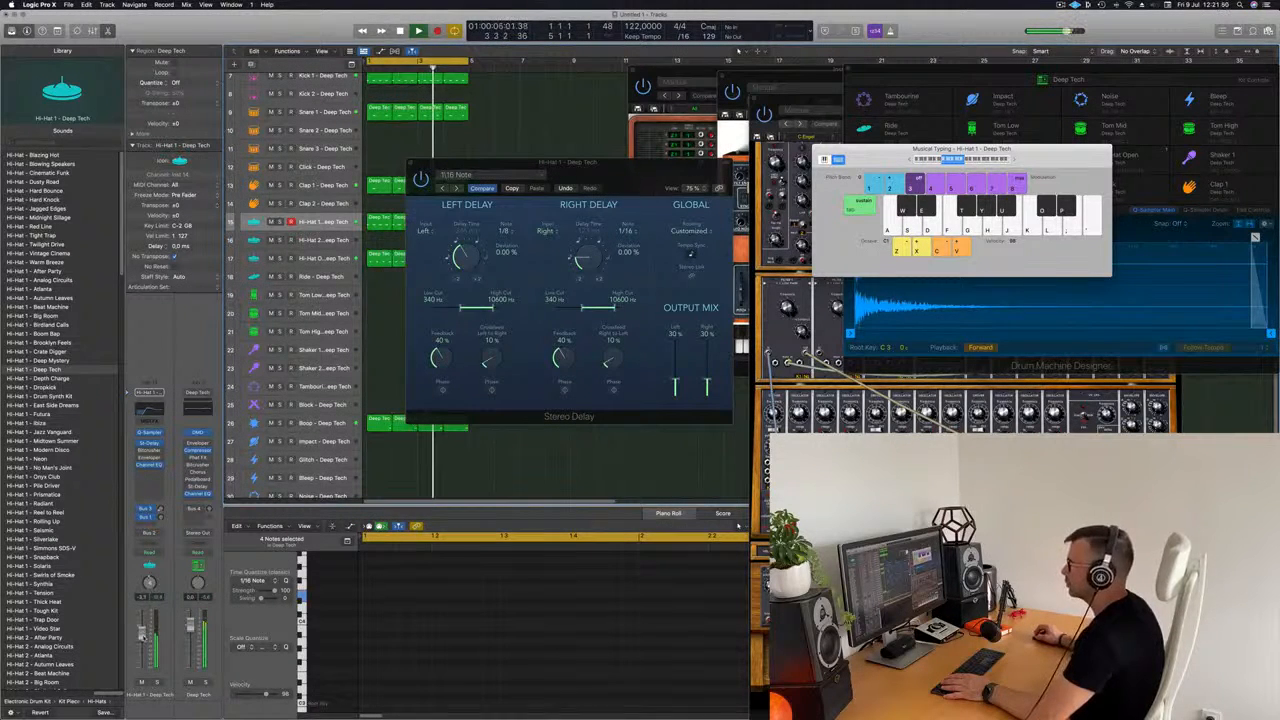
left_click(412, 161)
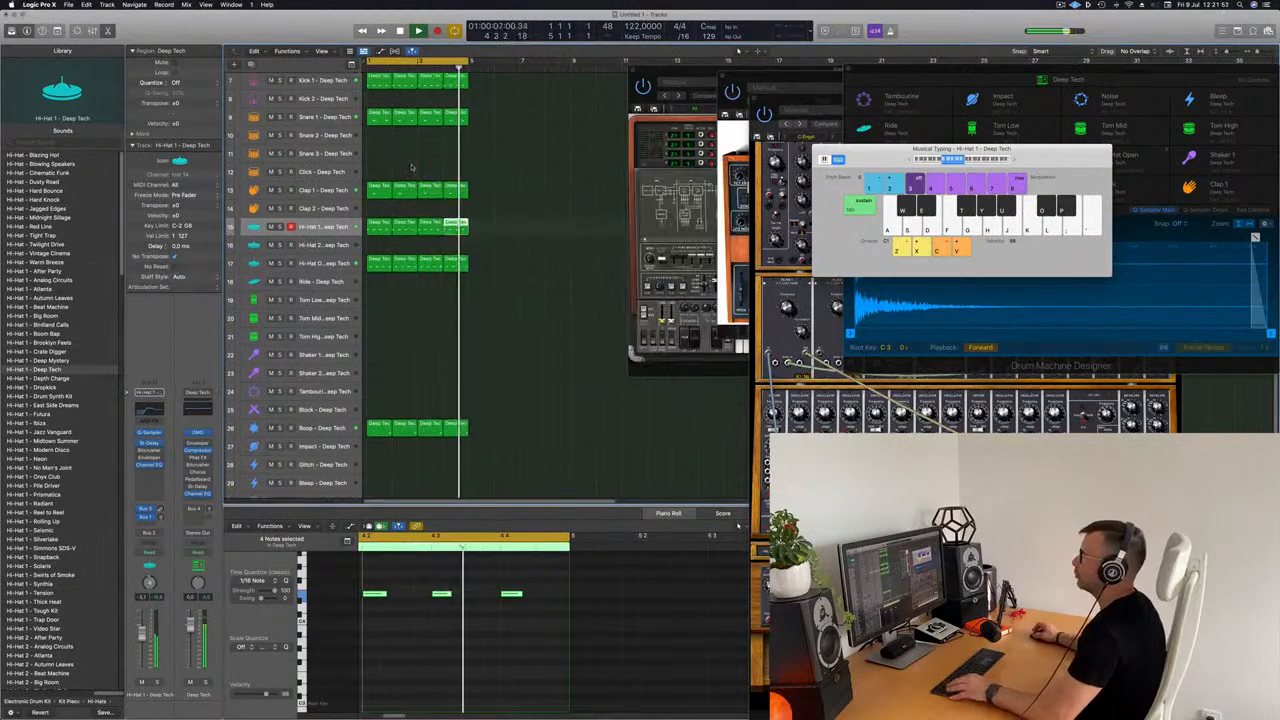
Step: Deselect the regions, select the Inst 5 track and bring its modular synth window fully into view
scroll(421, 168, "up", 3)
scroll(421, 168, "down", 4)
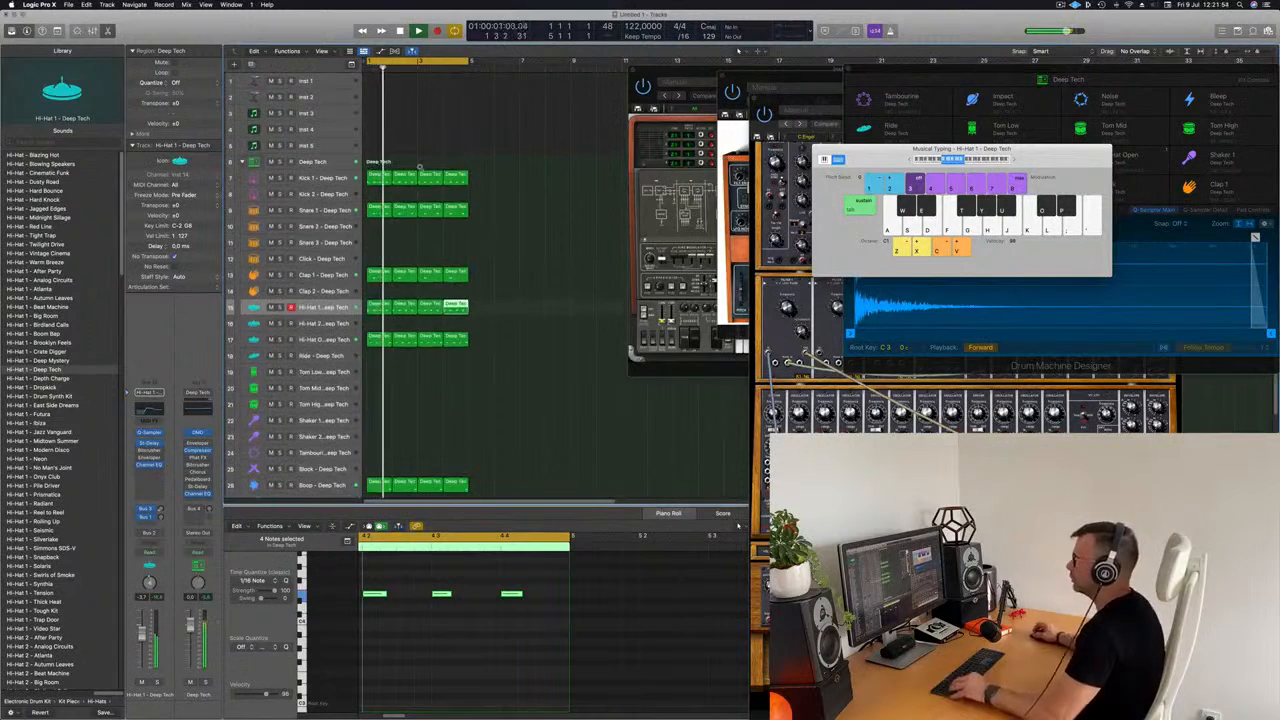
left_click(504, 150)
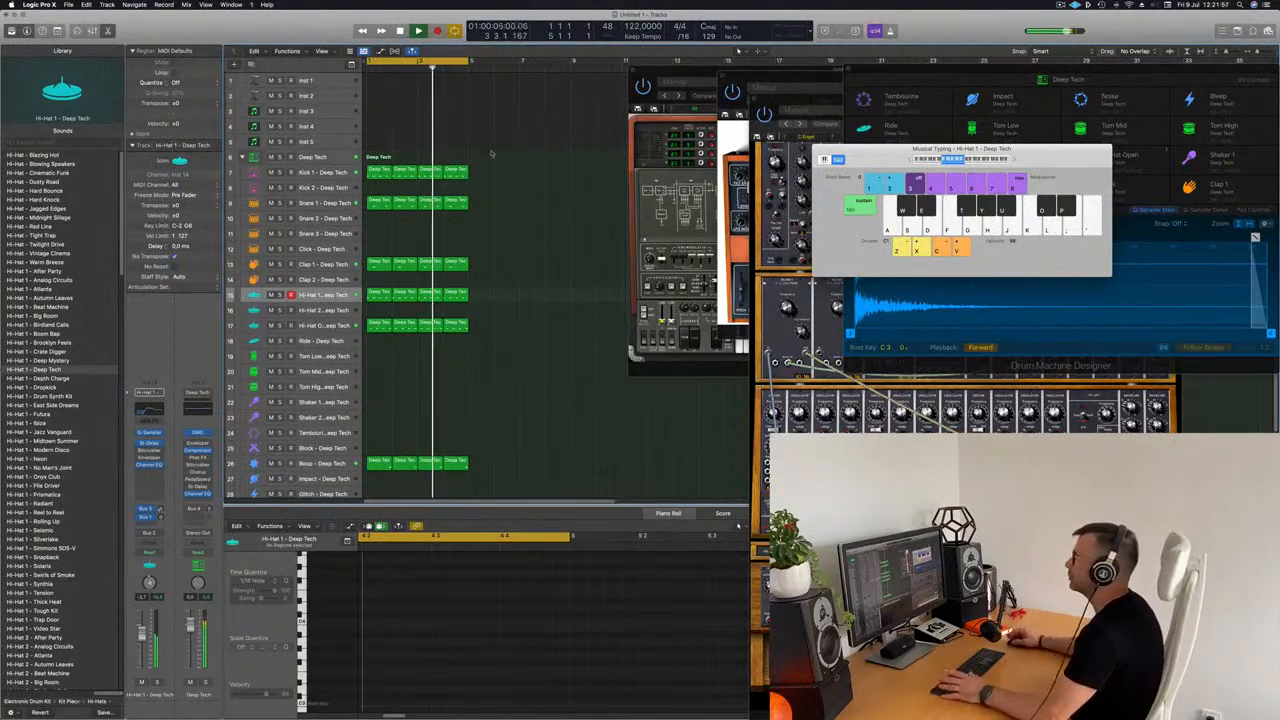
left_click(335, 80)
left_click(335, 144)
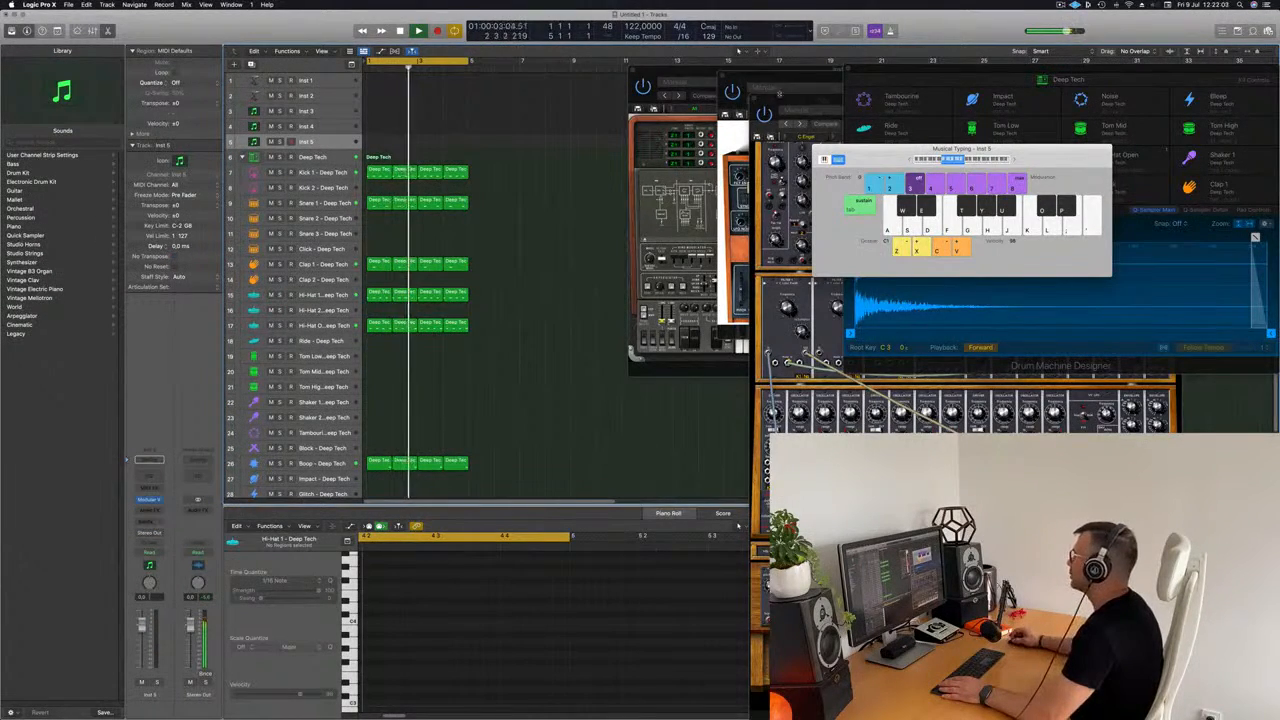
left_click_drag(780, 97, 682, 28)
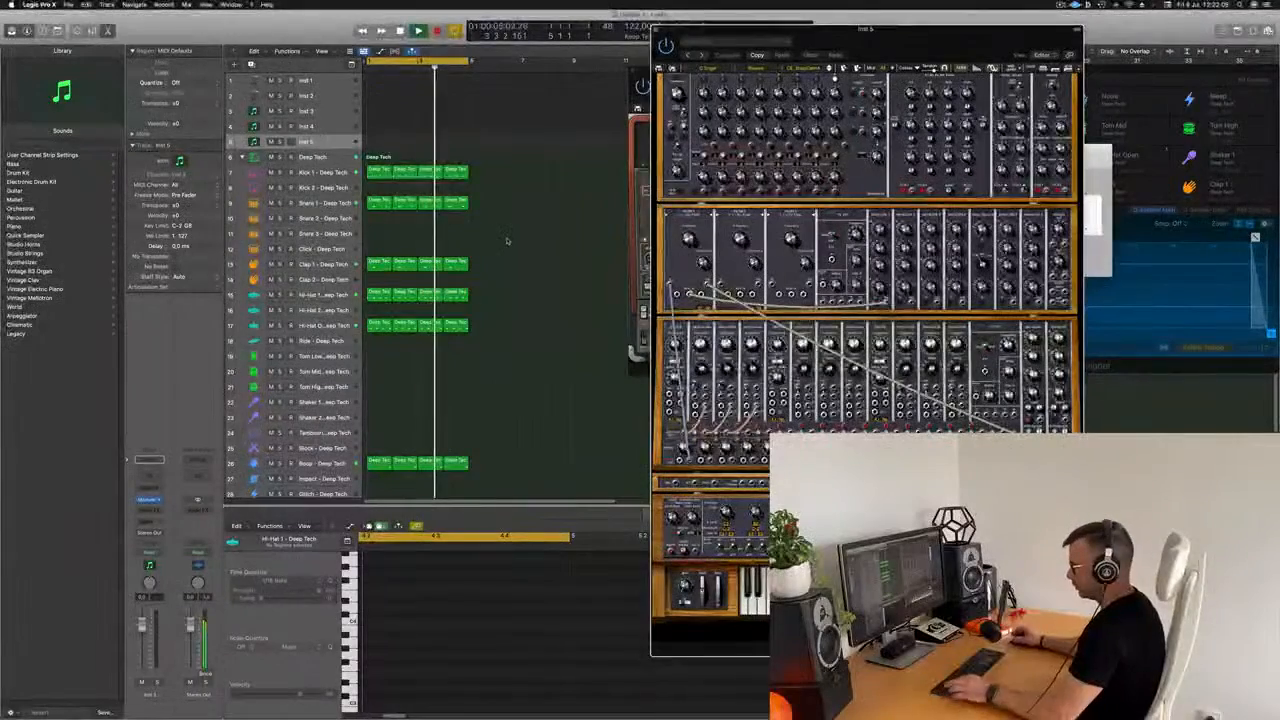
Step: Repeat the regions on all drum tracks to fill 16 bars and extend the cycle range to bar 17
key("super+r")
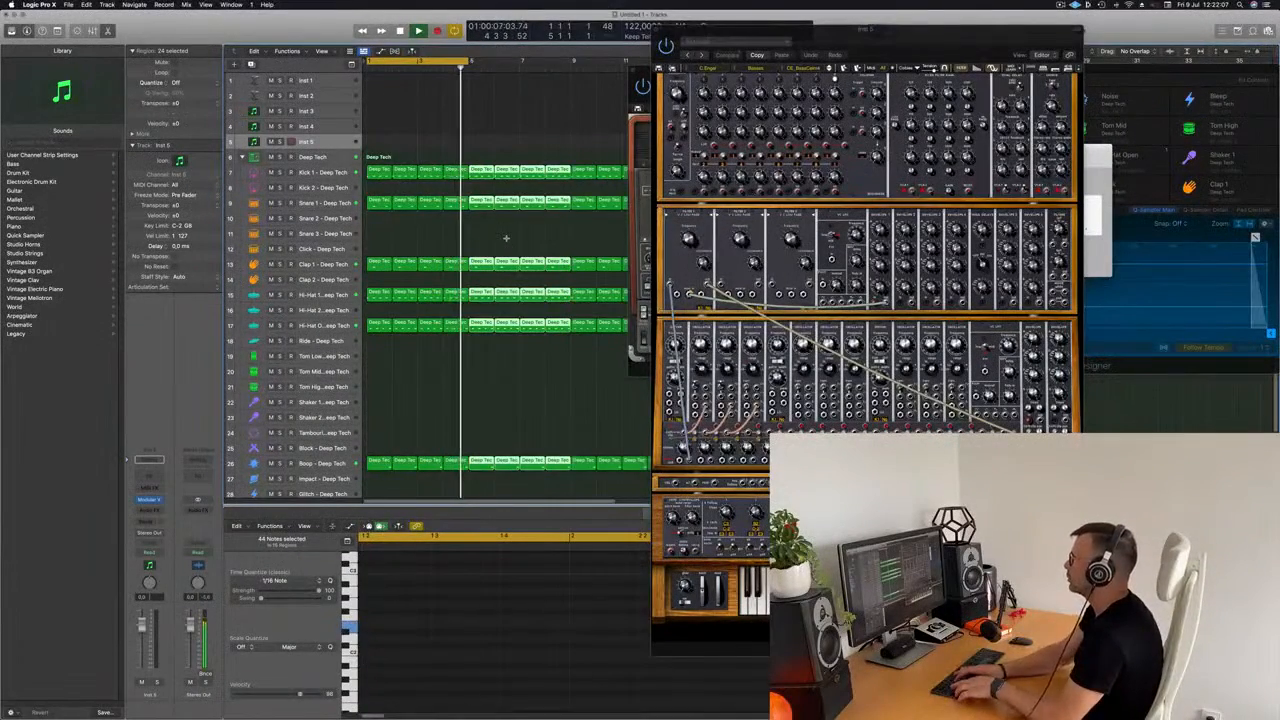
key("super+Left")
key("super+Left")
key("super+Left")
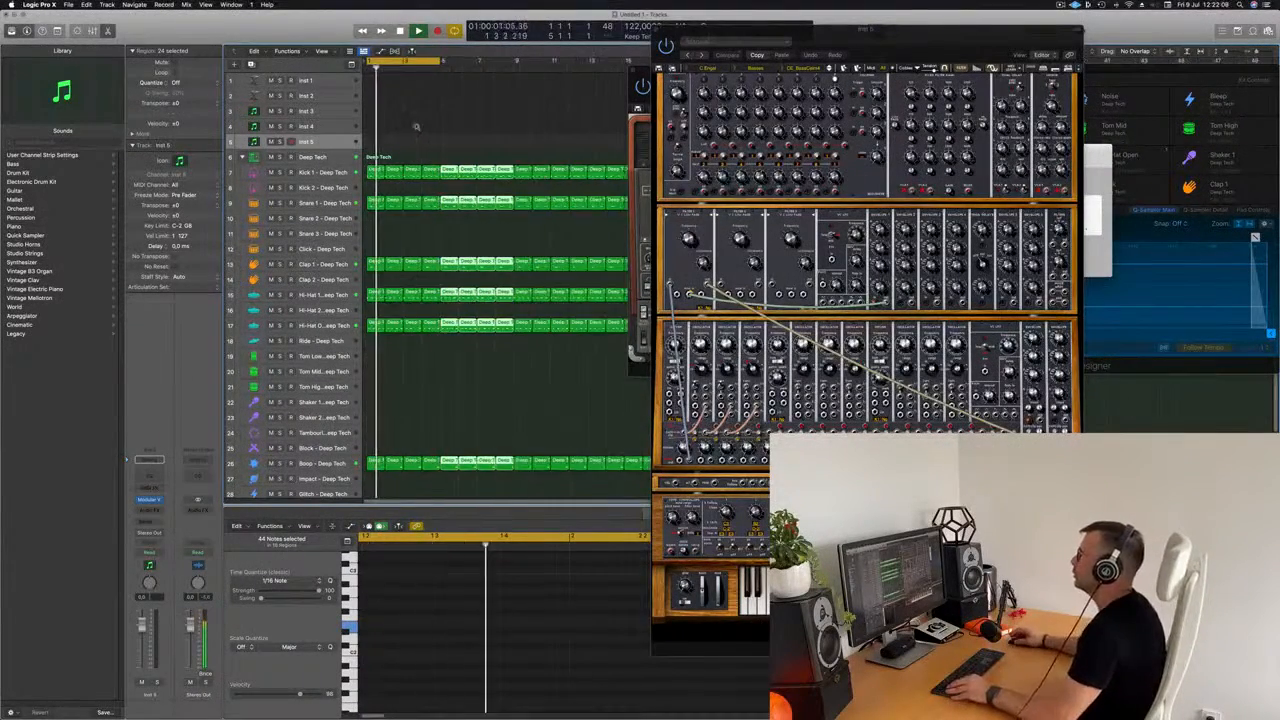
left_click_drag(411, 62, 542, 93)
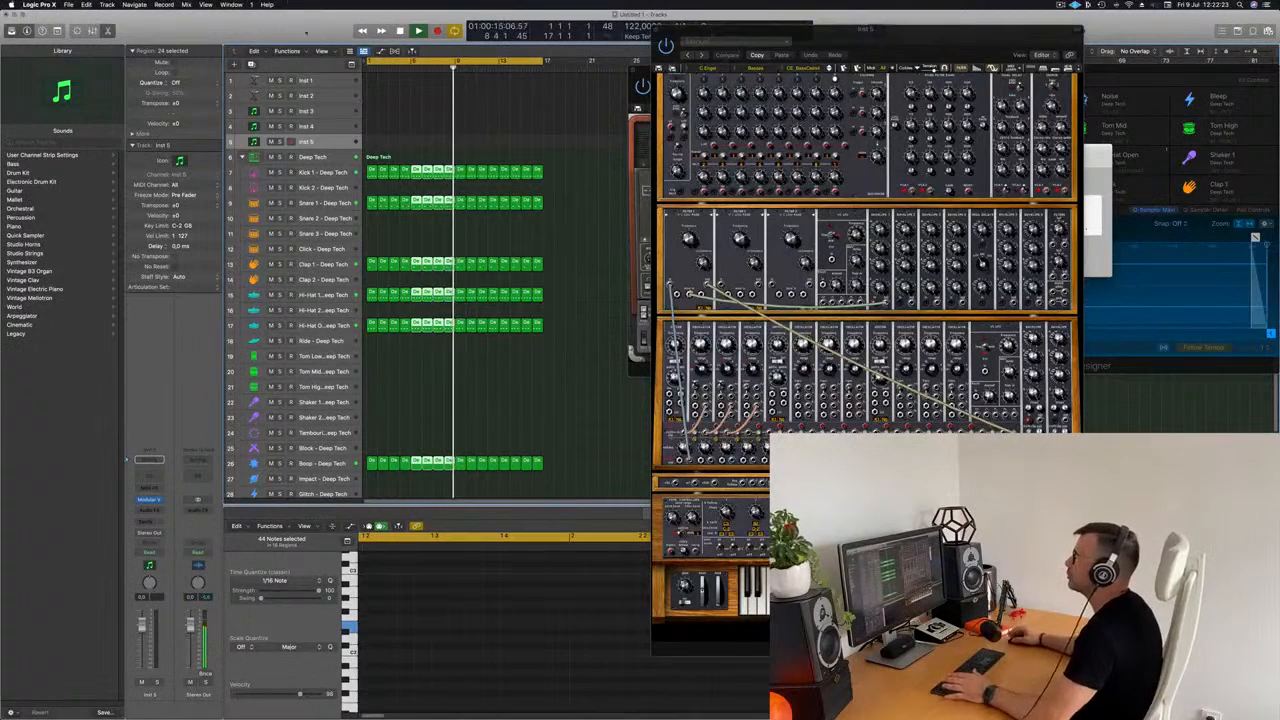
Step: Bring up Musical Typing for the Inst 5 track, raise it one octave and audition the notes F, G and E
left_click(330, 145)
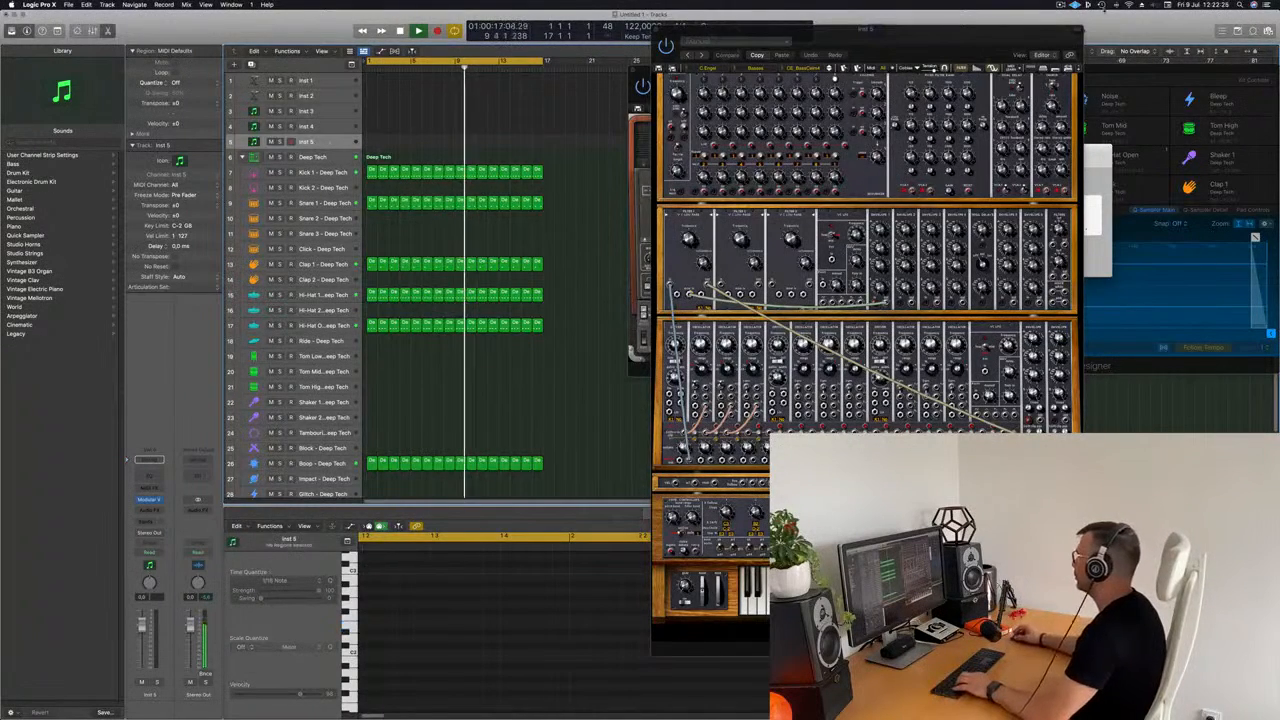
key("super+k")
left_click_drag(874, 158, 754, 158)
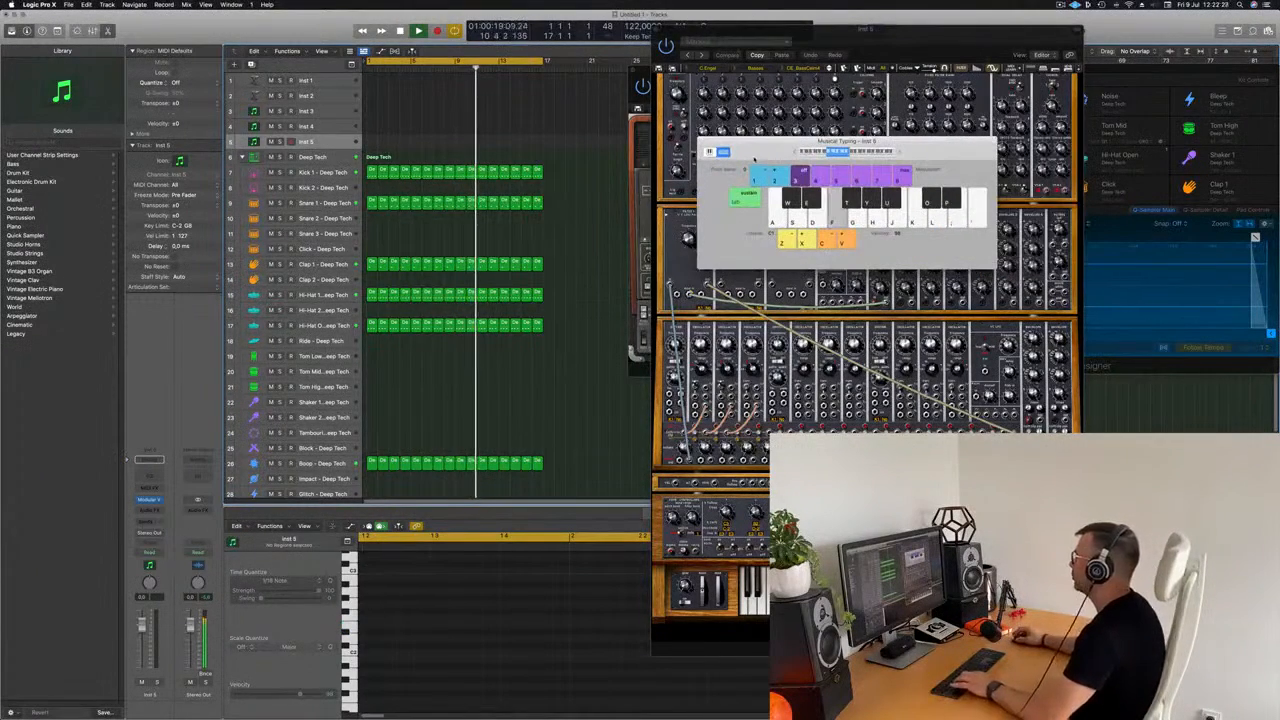
key("f")
left_click(899, 153)
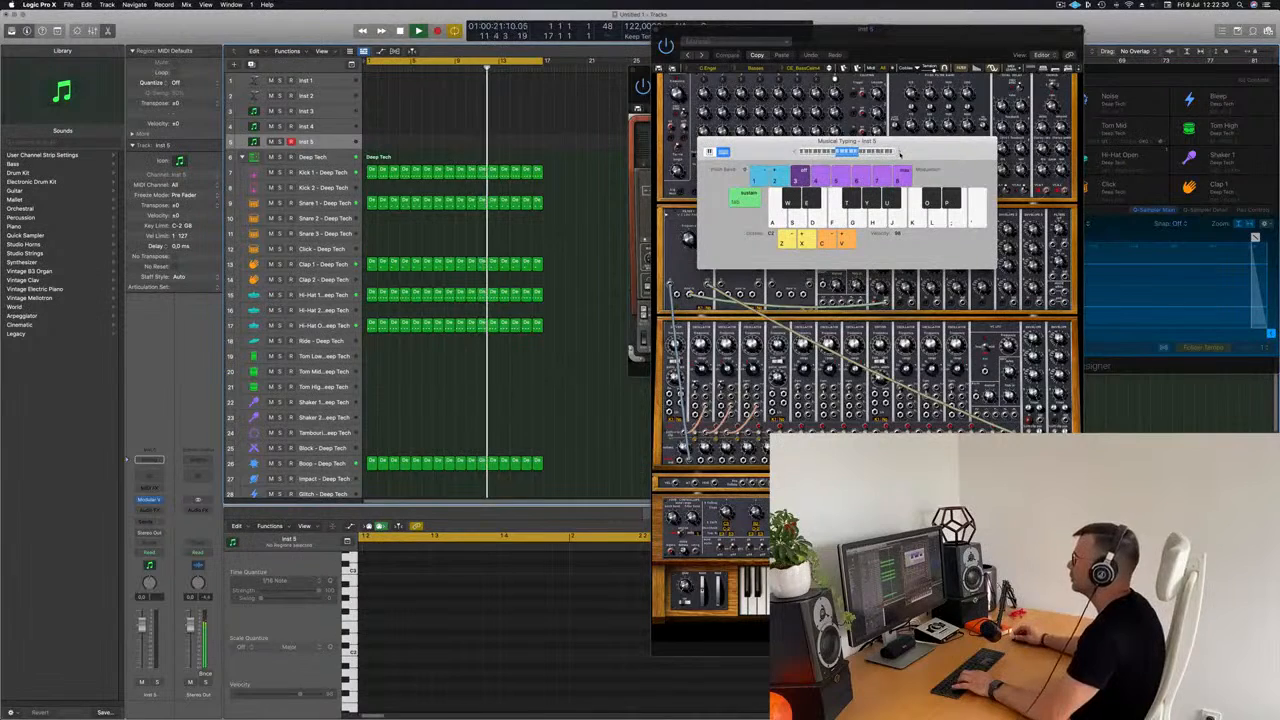
key("f")
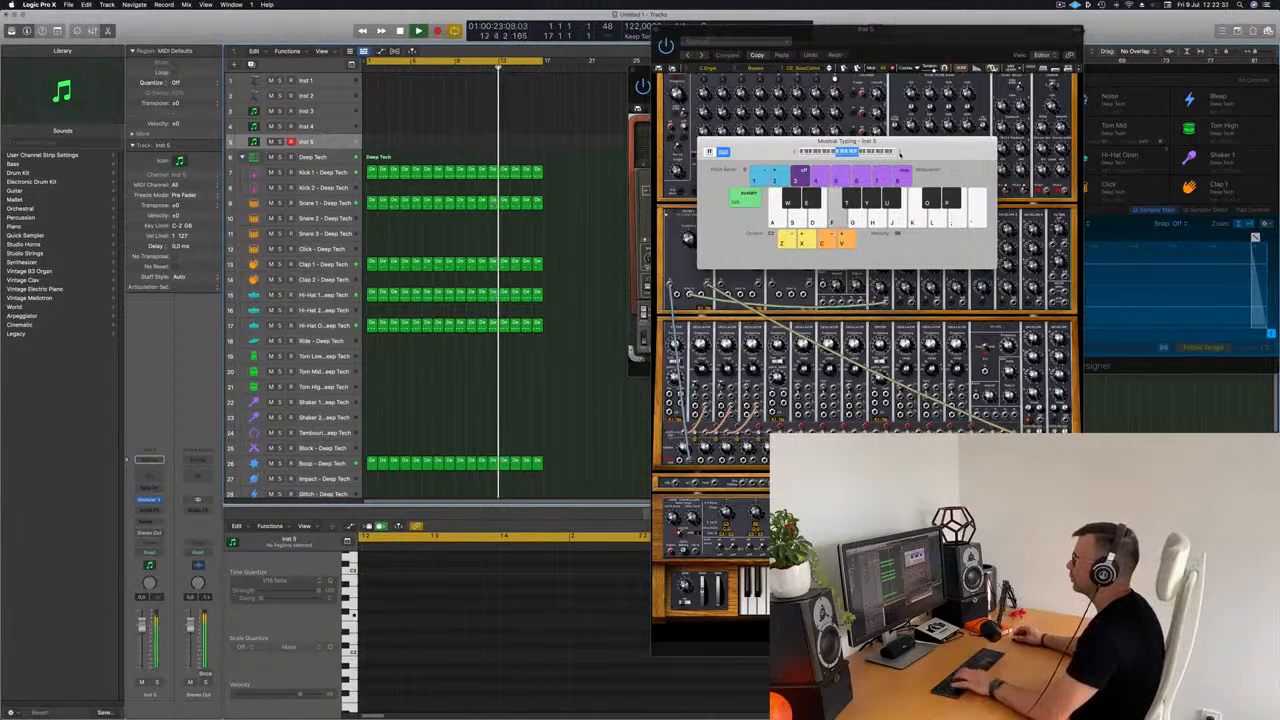
key("g")
key("d")
Step: Return to the start of the song and play the beat with the Kick 1 track selected
key("Return")
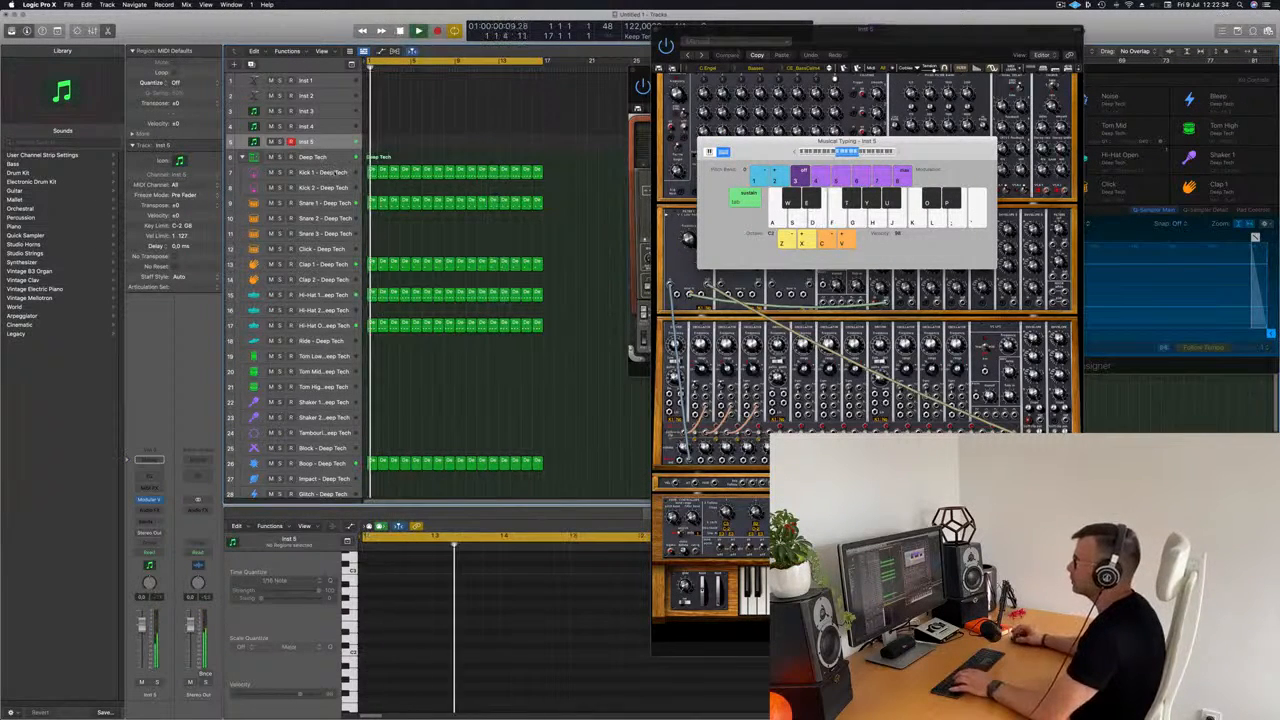
left_click(323, 173)
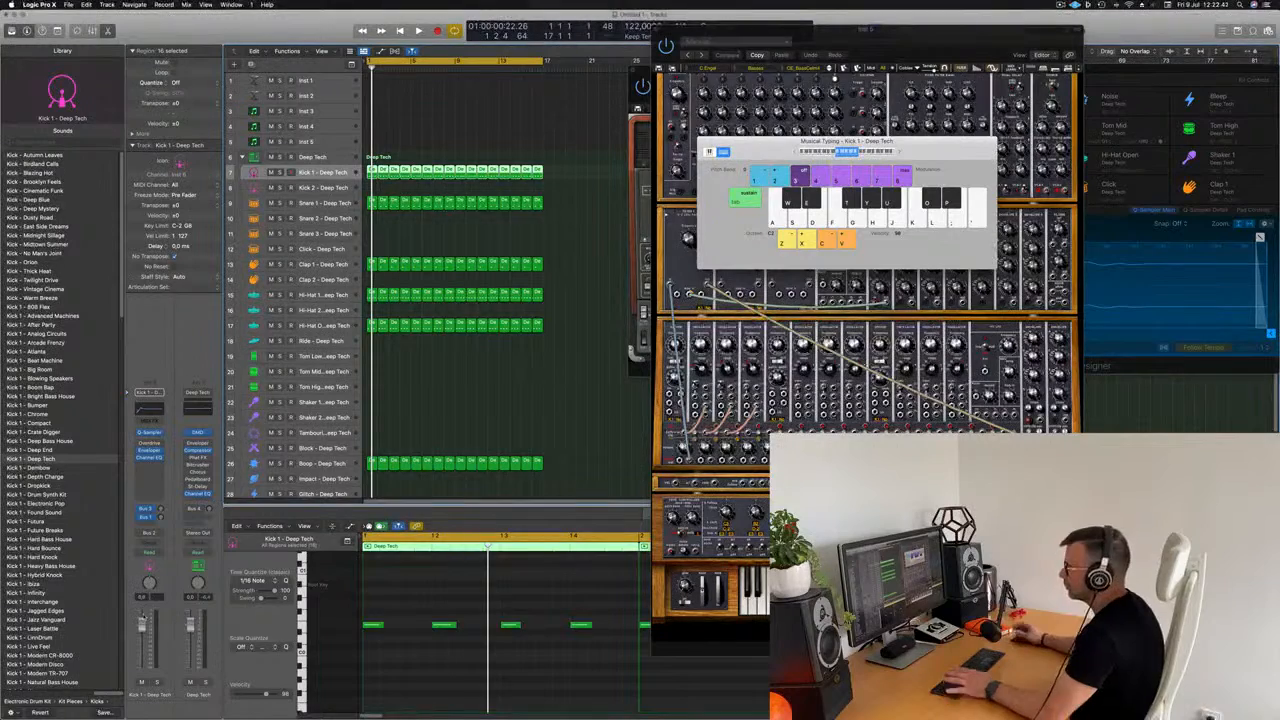
key("space")
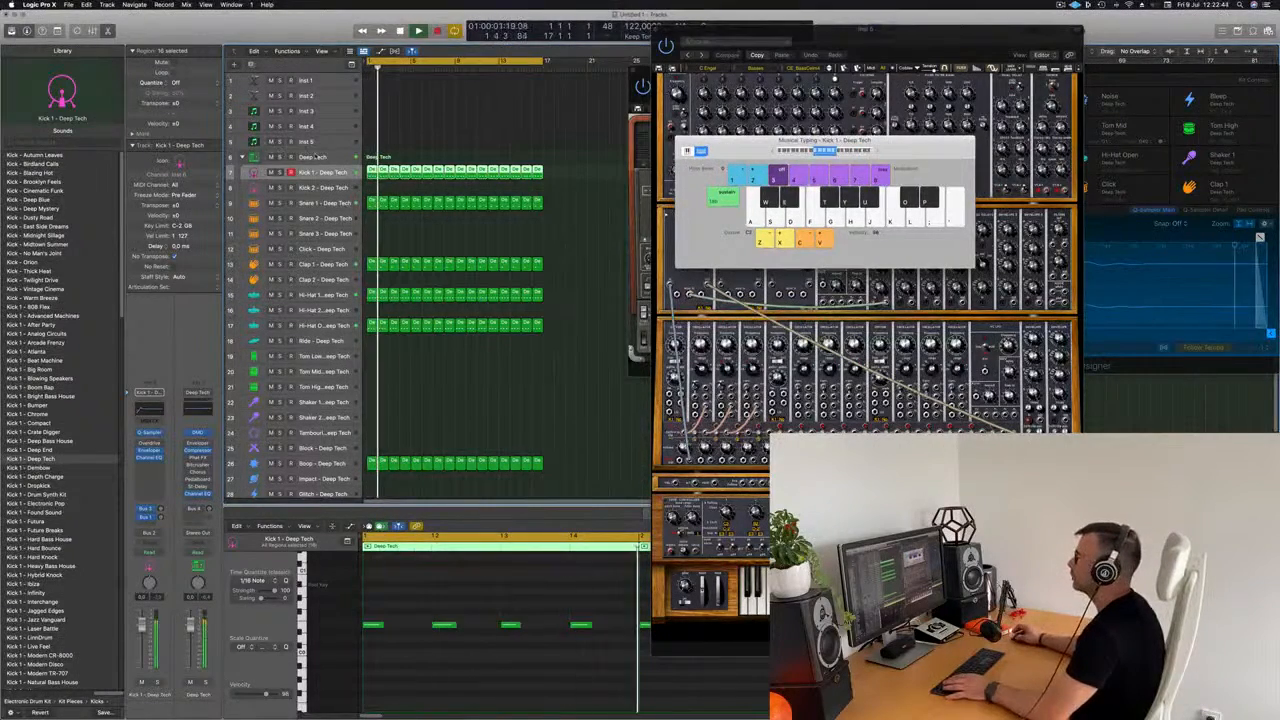
Step: Select the Inst 5 track again and close the editor area below the tracks
left_click(324, 142)
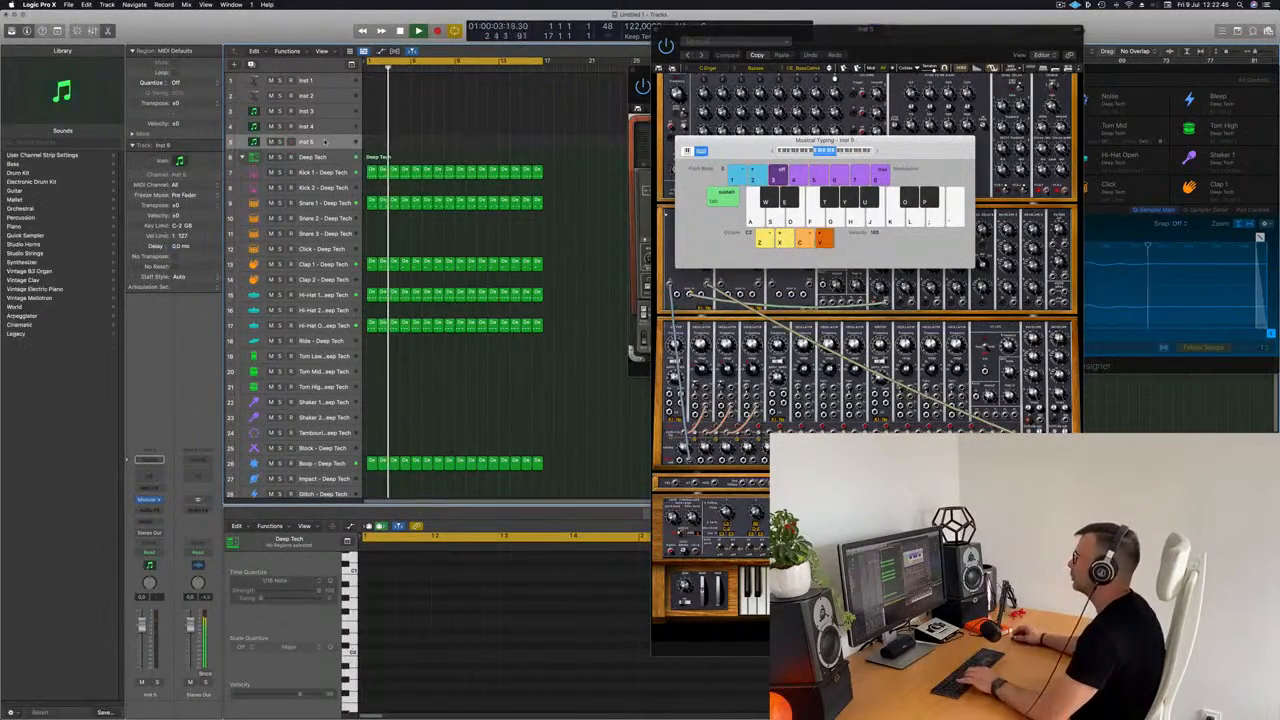
key("b")
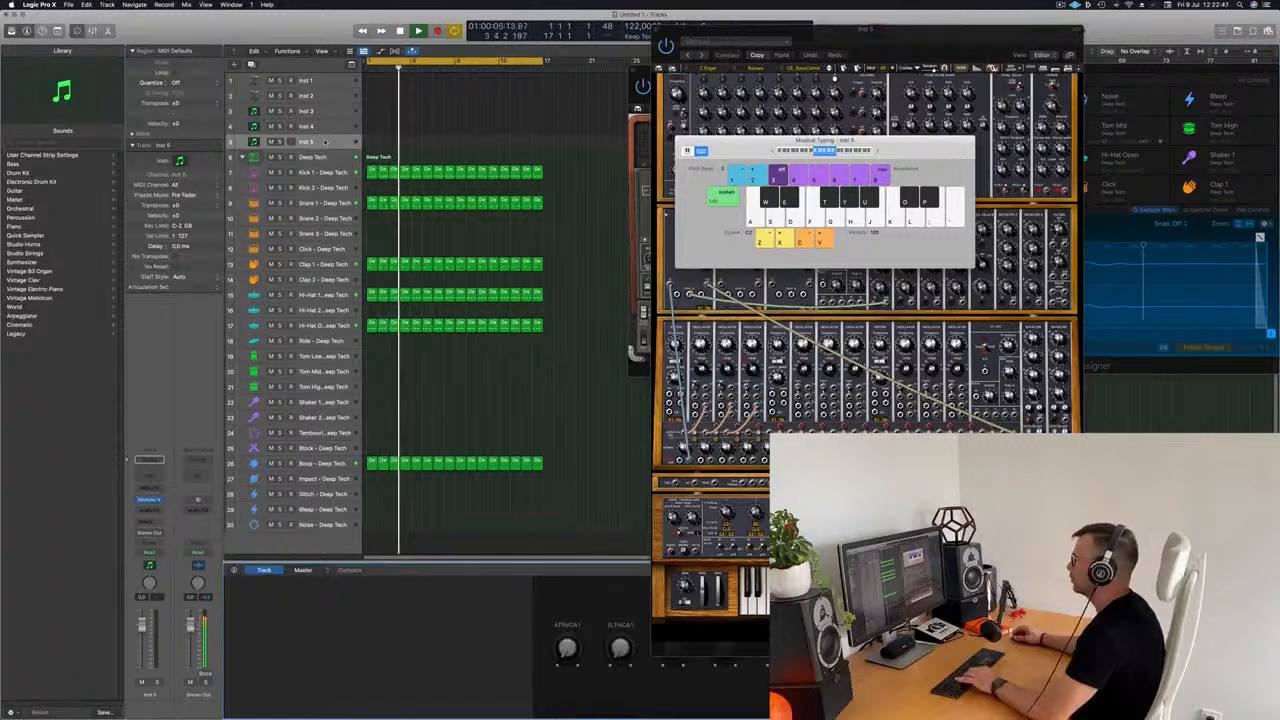
key("b")
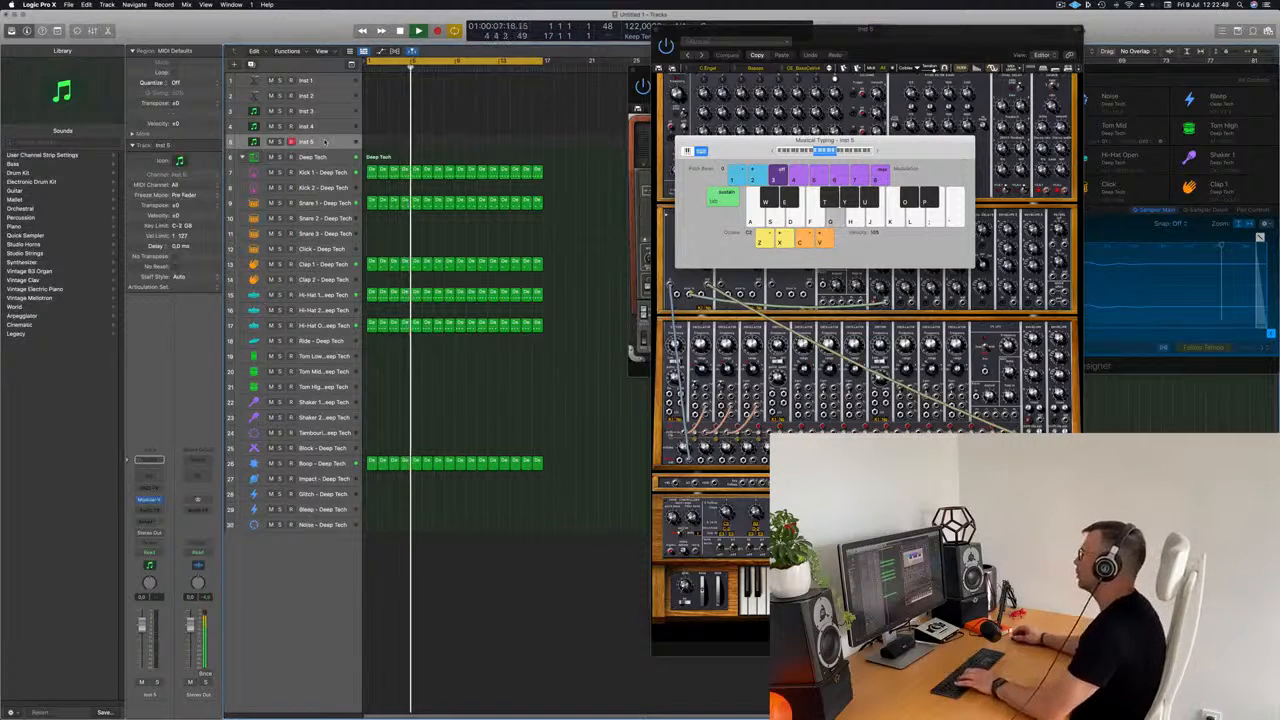
Step: Record a melody on Inst 5 with Musical Typing over the looping drums, ending with the phrase D, B, C, F, G
left_click_drag(863, 145, 823, 222)
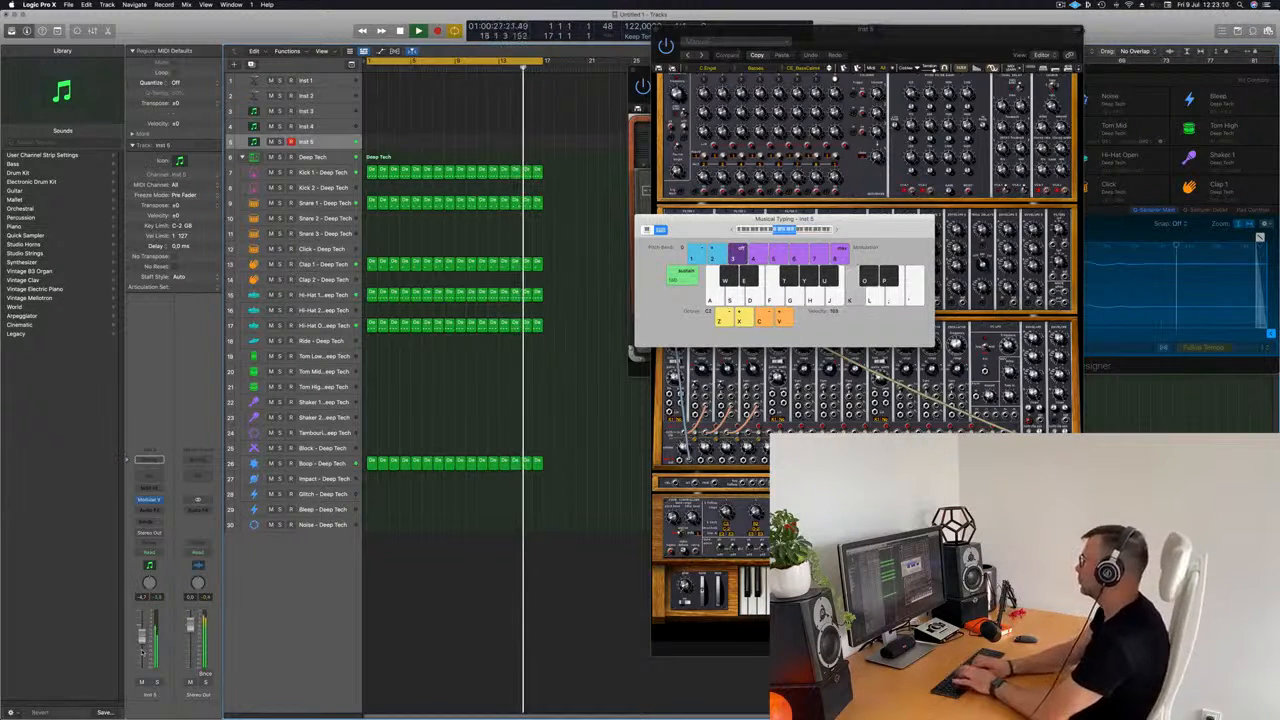
key("f")
key("g")
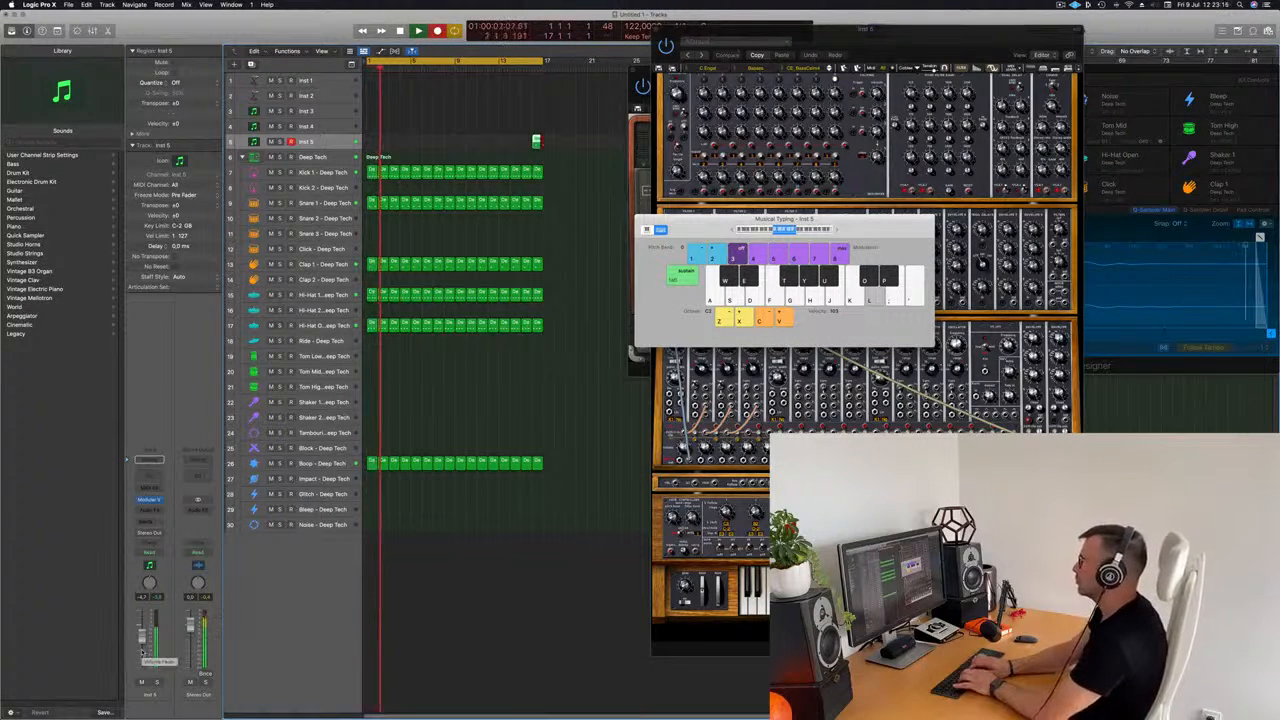
key("k")
key("d")
key("f")
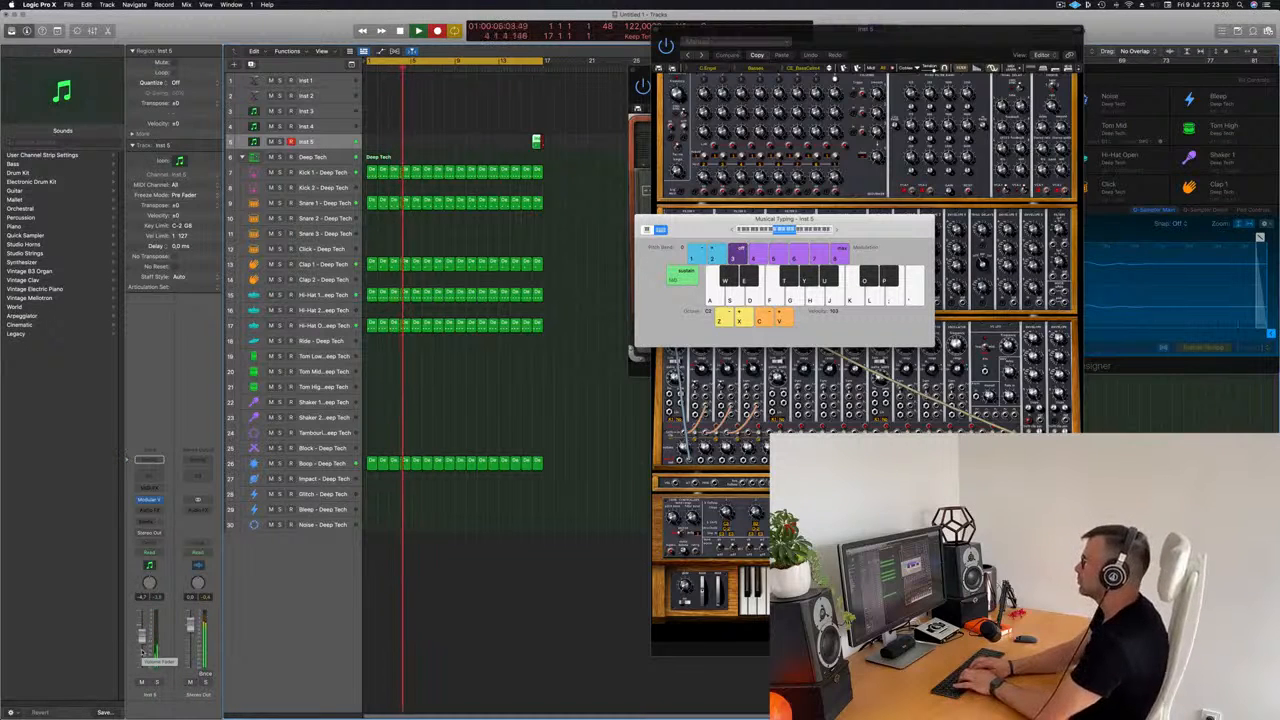
key("l")
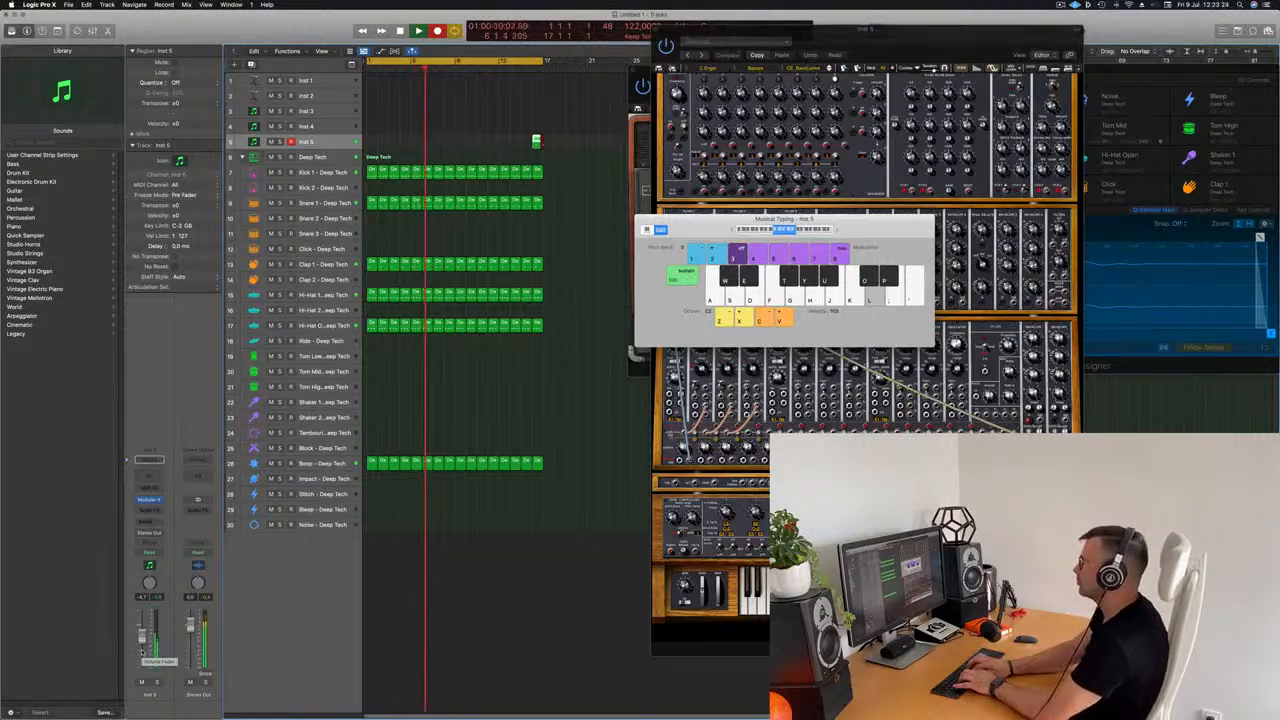
key("j")
key("k")
key("f")
key("g")
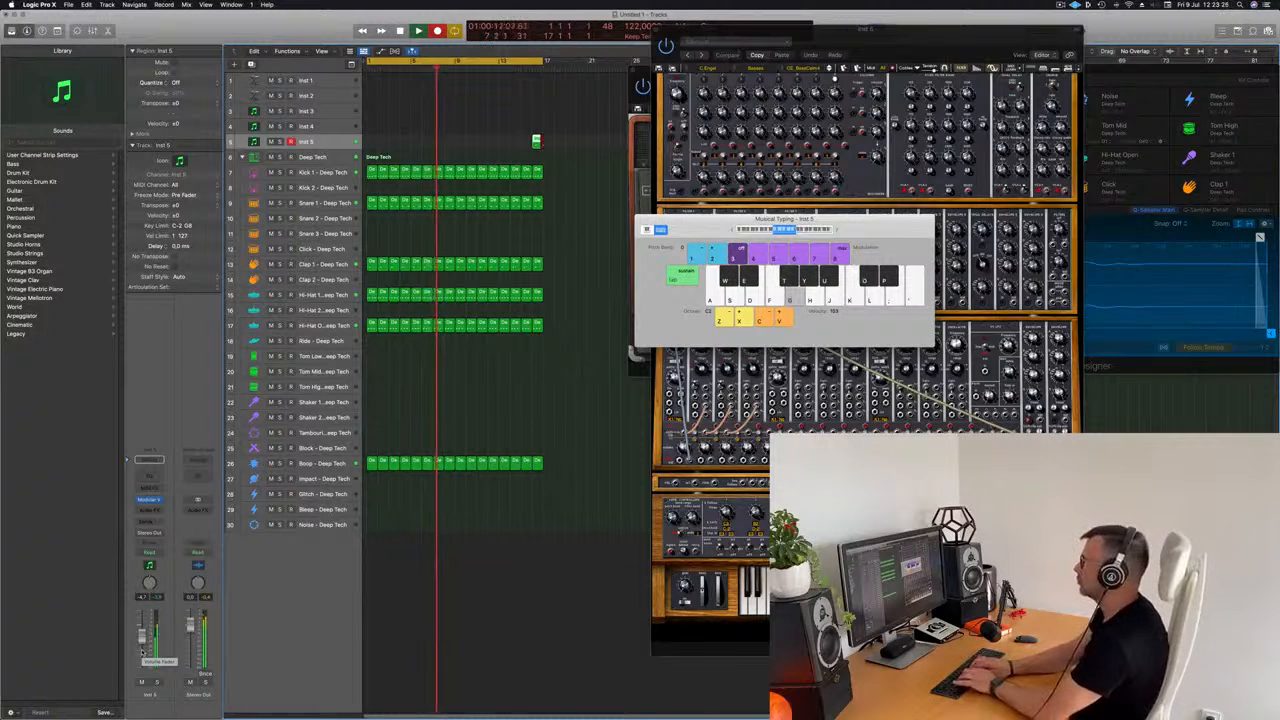
key("space")
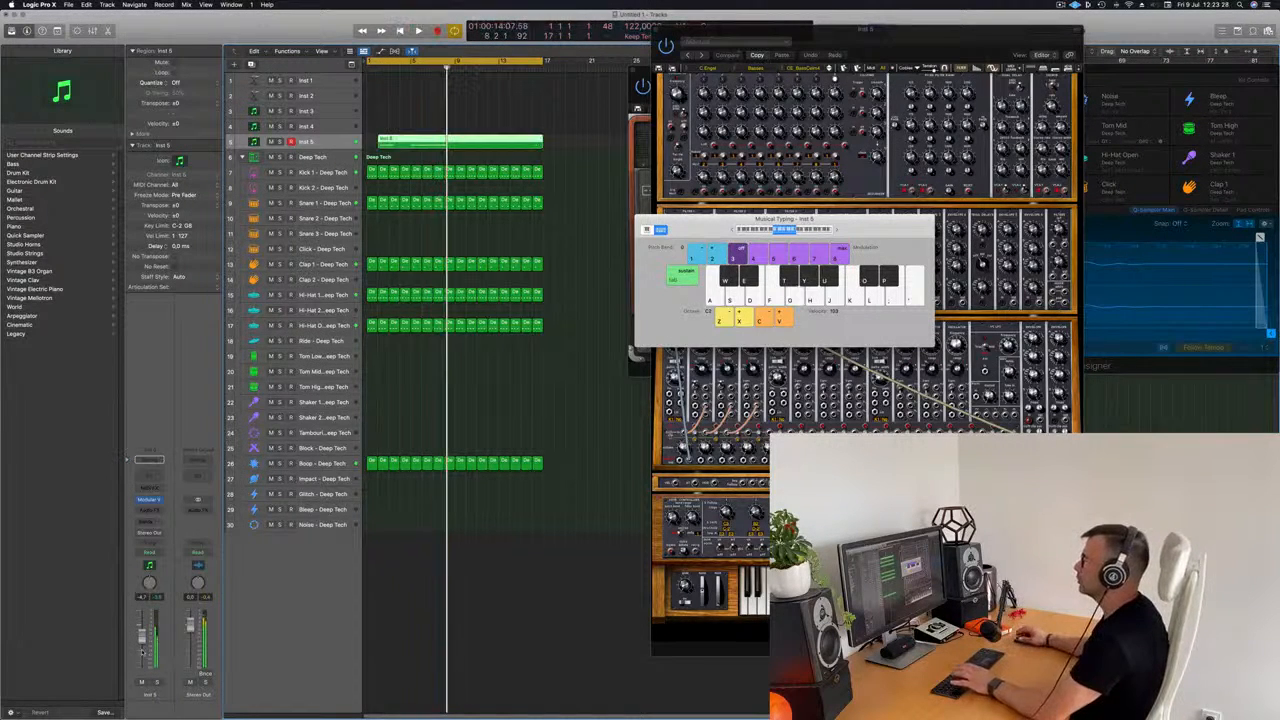
Step: Split the recorded Inst 5 region at bar 5, splitting the notes that cross it, and delete the part before bar 5
double_click(461, 139)
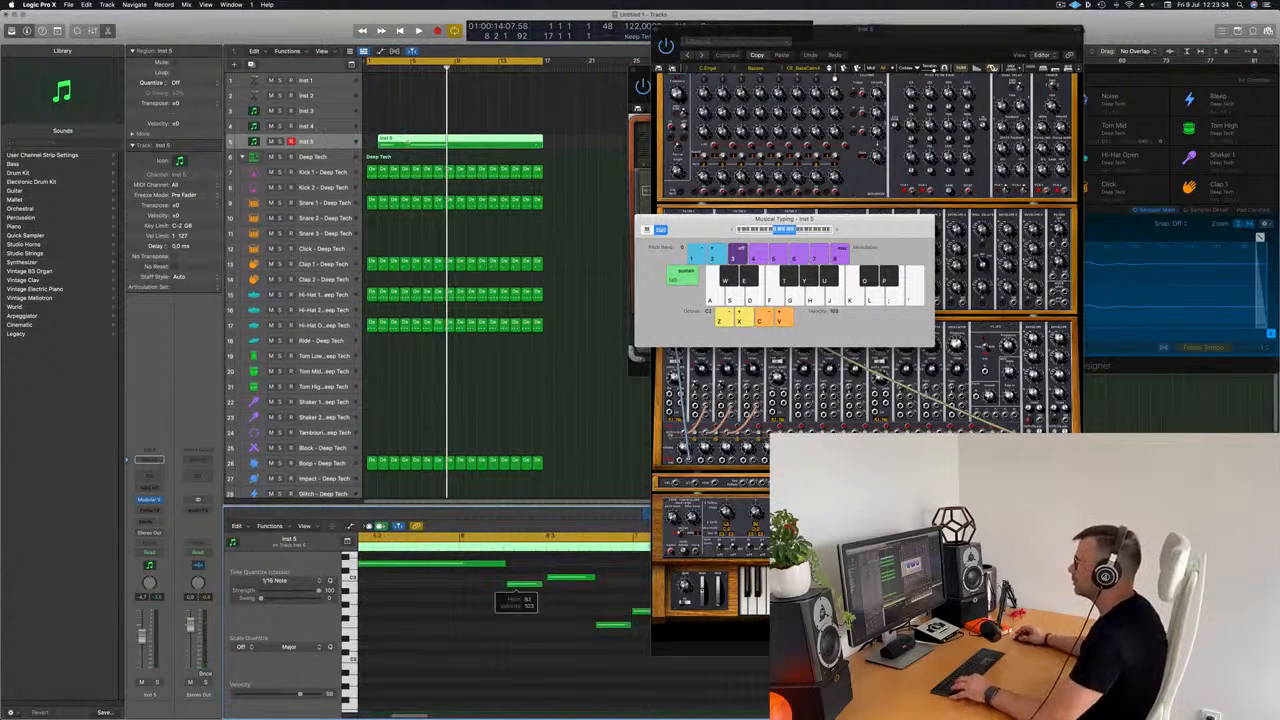
double_click(411, 142, "super")
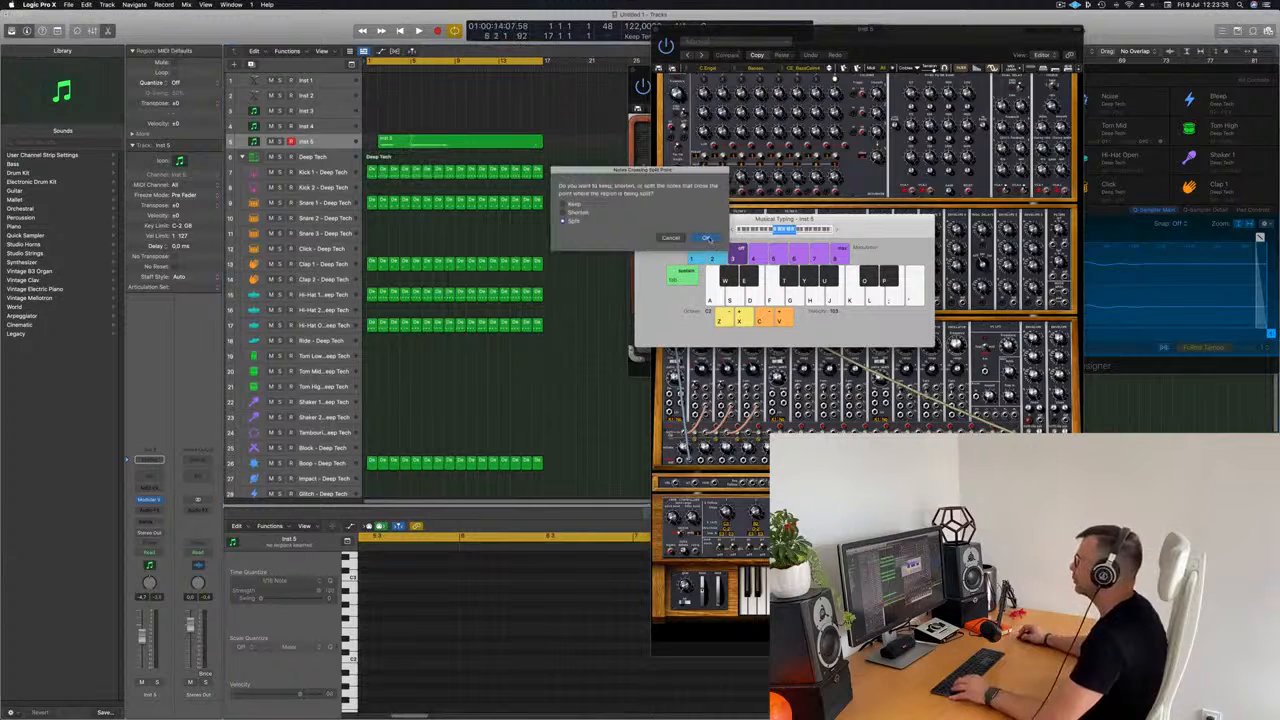
left_click(706, 238)
left_click(398, 142)
key("Delete")
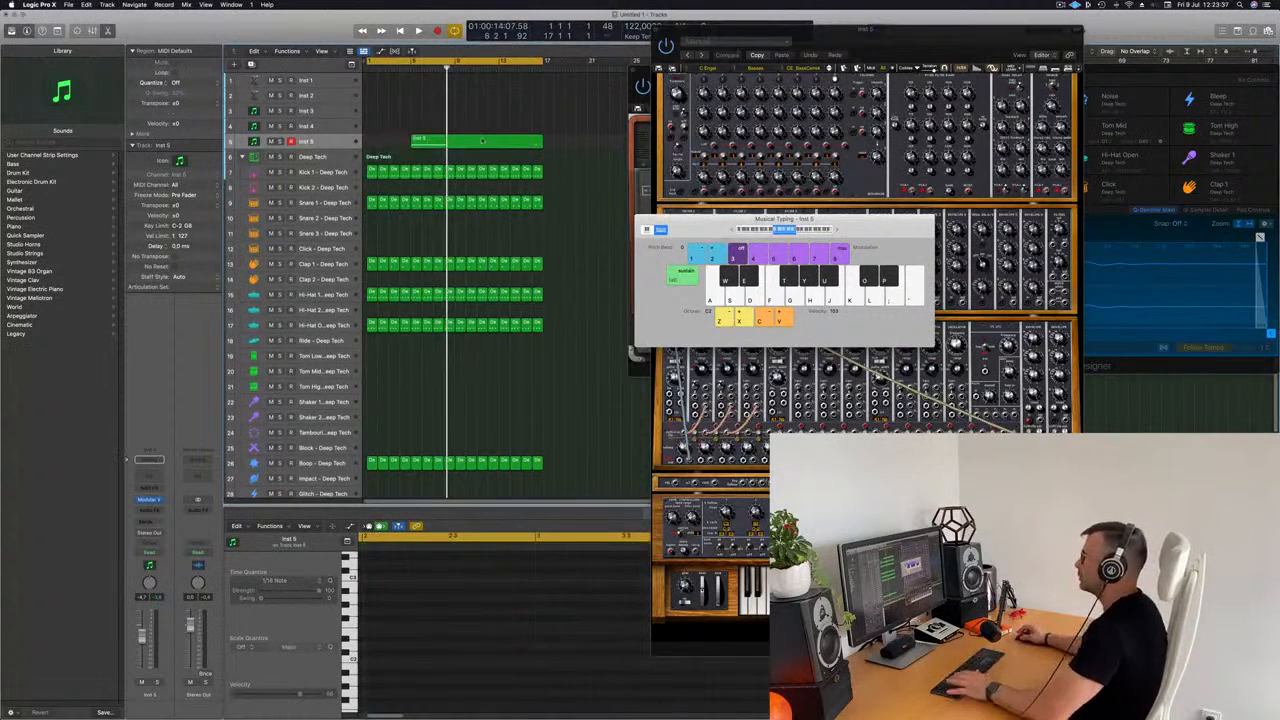
Step: Move the remaining Inst 5 region to bar 1, quantize all its notes to 1/16 and play it back
left_click_drag(465, 142, 420, 143)
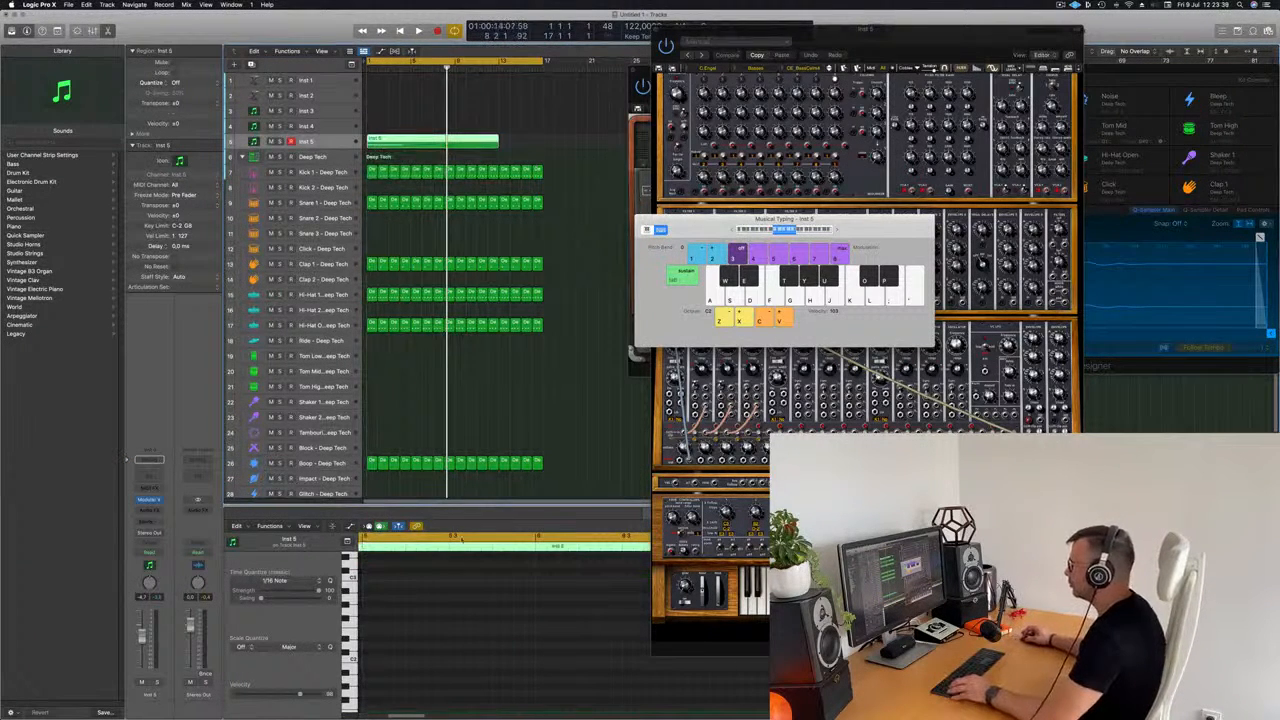
key("space")
left_click(418, 627)
key("super+a")
key("q")
key("space")
key("space")
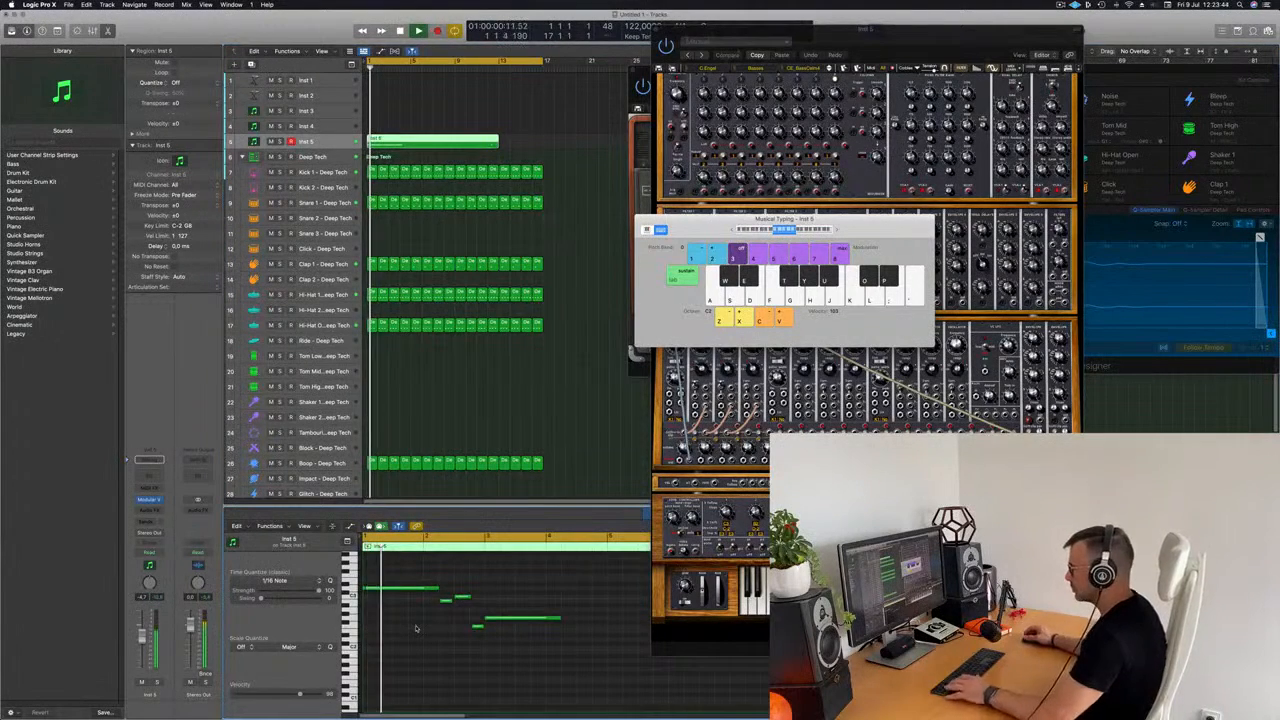
left_click(462, 646)
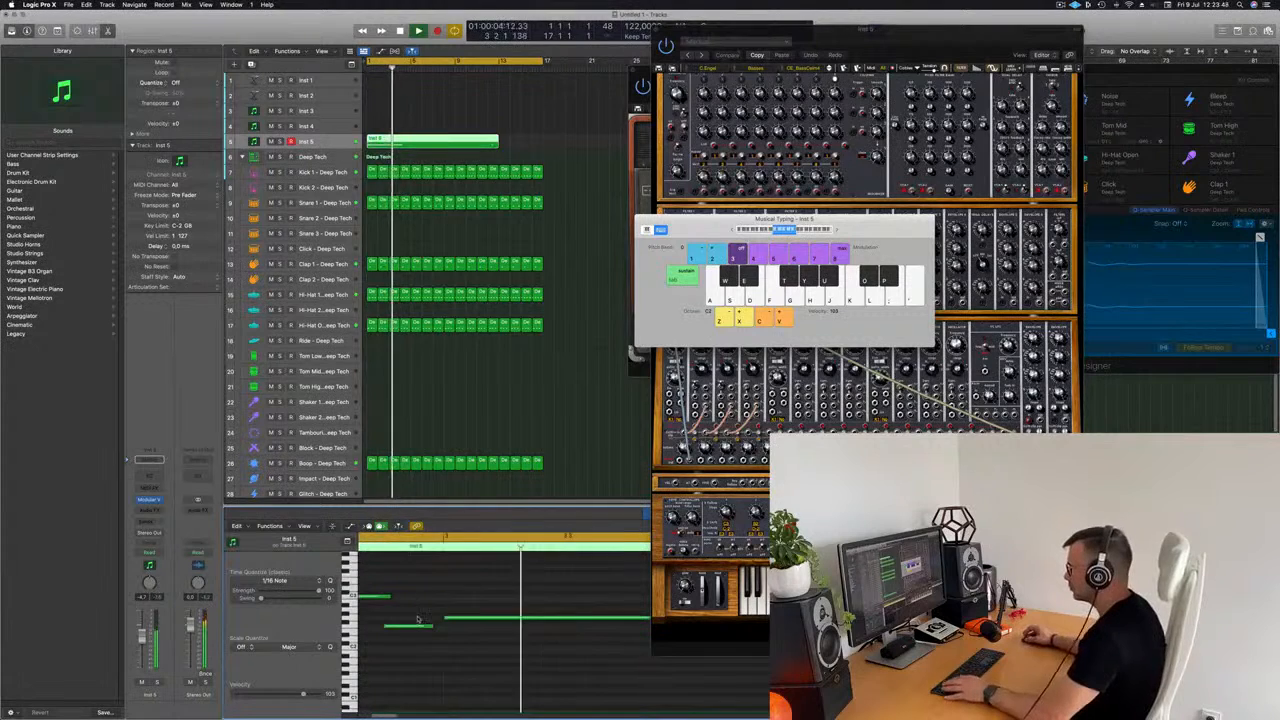
key("space")
key("space")
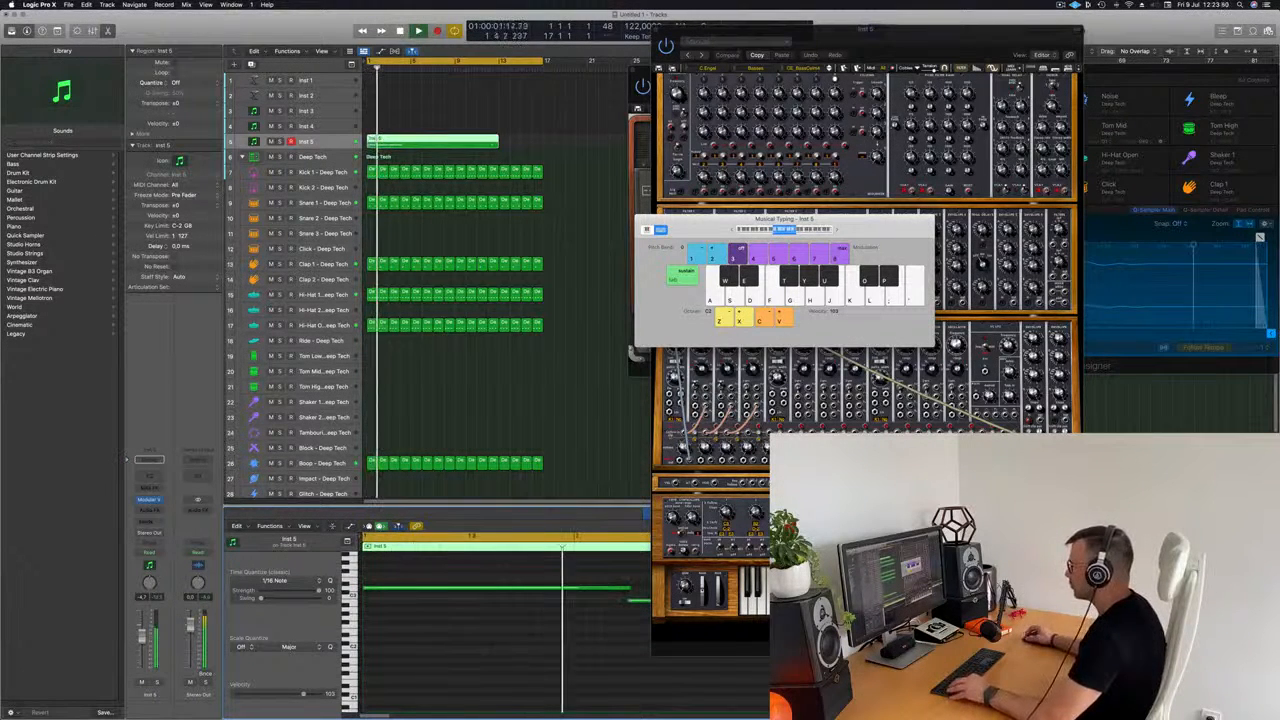
Step: Move Musical Typing away from the synth and shorten the melody's first note so it ends just before the second
left_click(590, 600)
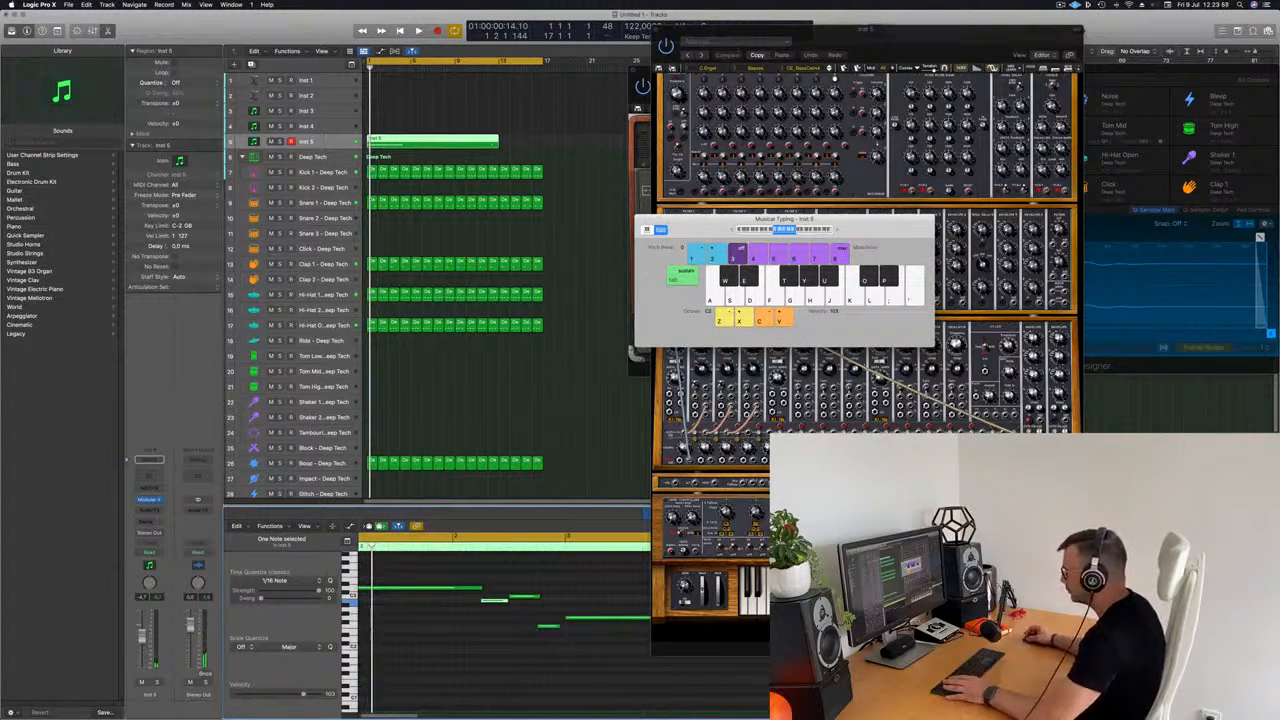
left_click(561, 628)
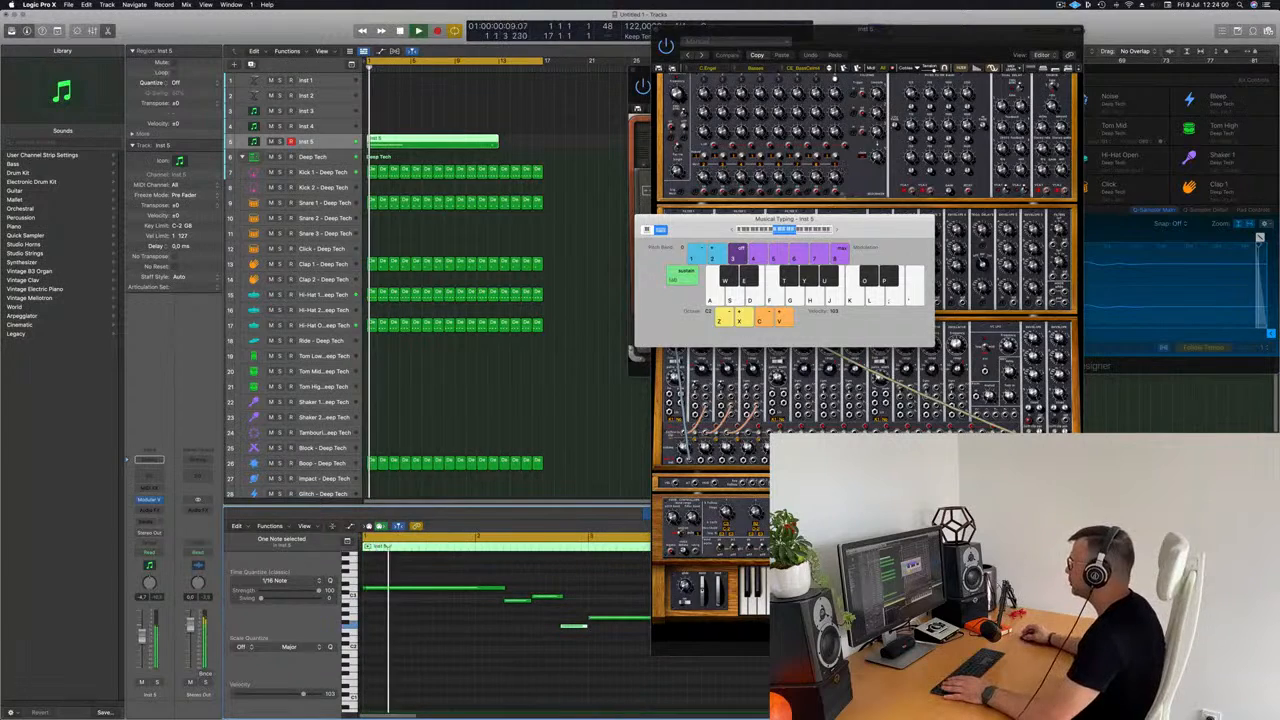
left_click_drag(785, 218, 1108, 98)
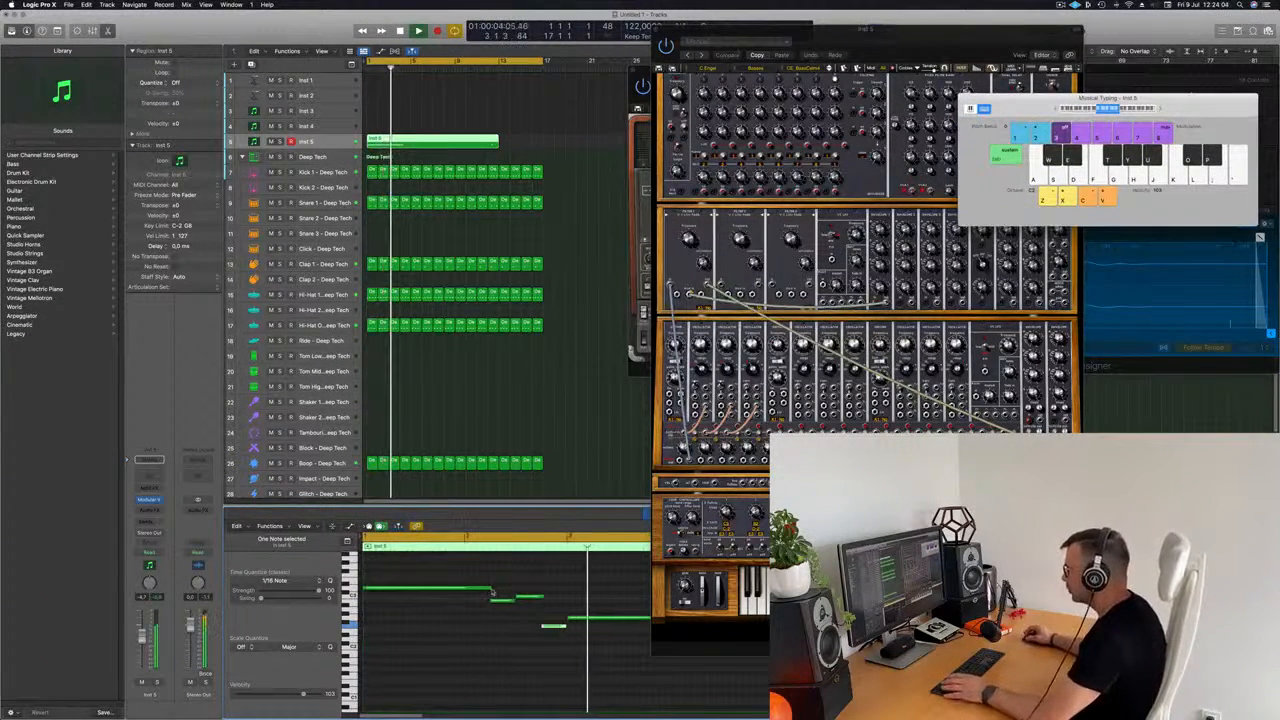
left_click_drag(490, 588, 483, 592)
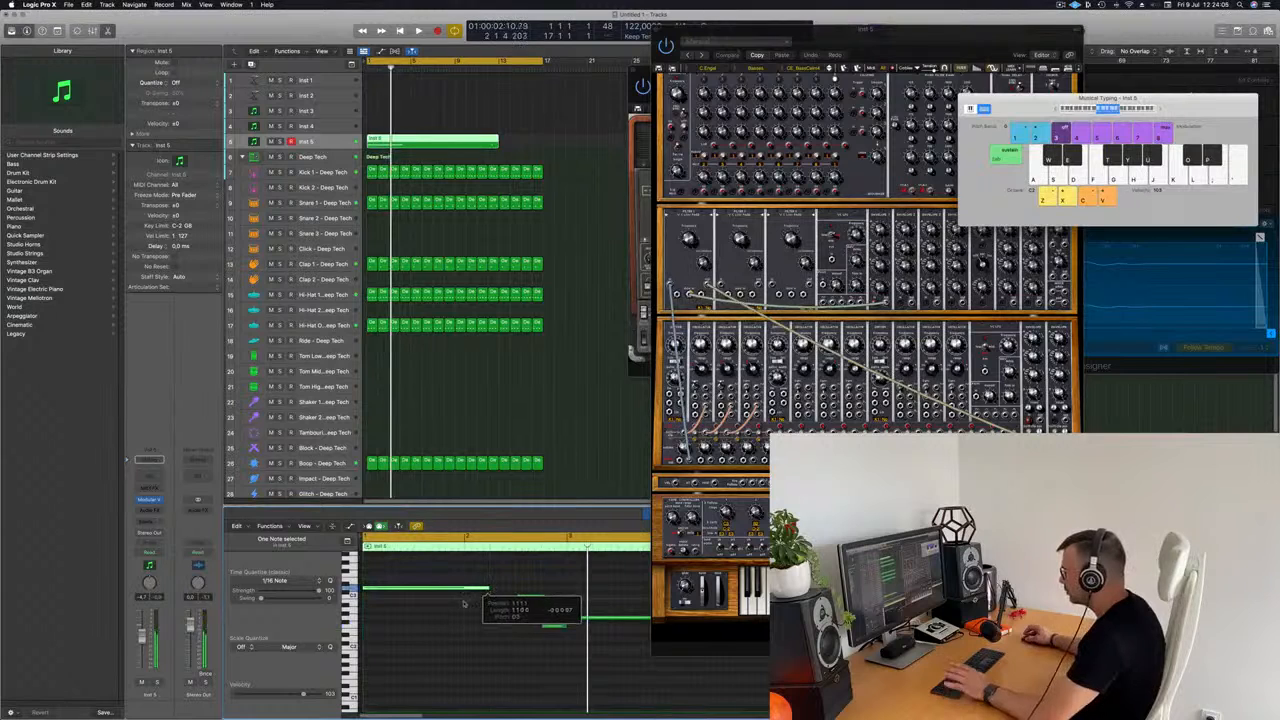
left_click(445, 641)
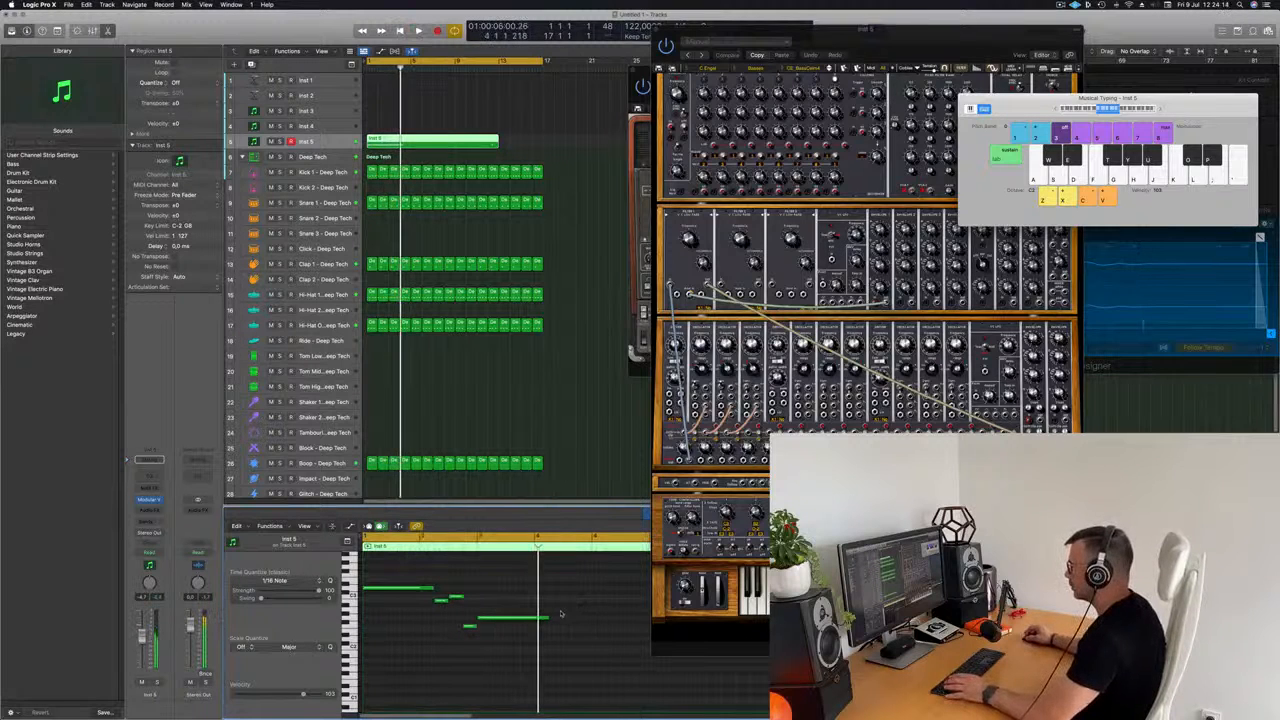
Step: Lengthen the melody's last note to bar 5, trim the Inst 5 region to four bars and replay it from the start
left_click_drag(546, 616, 571, 622)
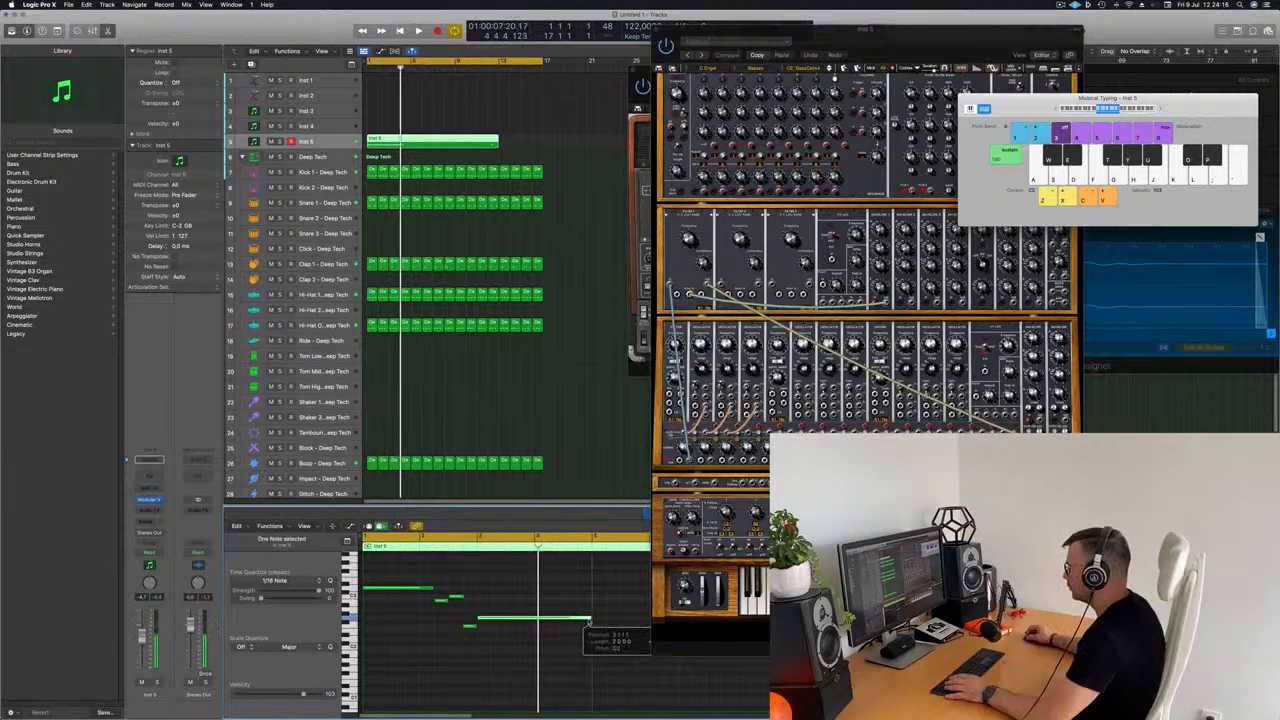
key("Return")
left_click(531, 583)
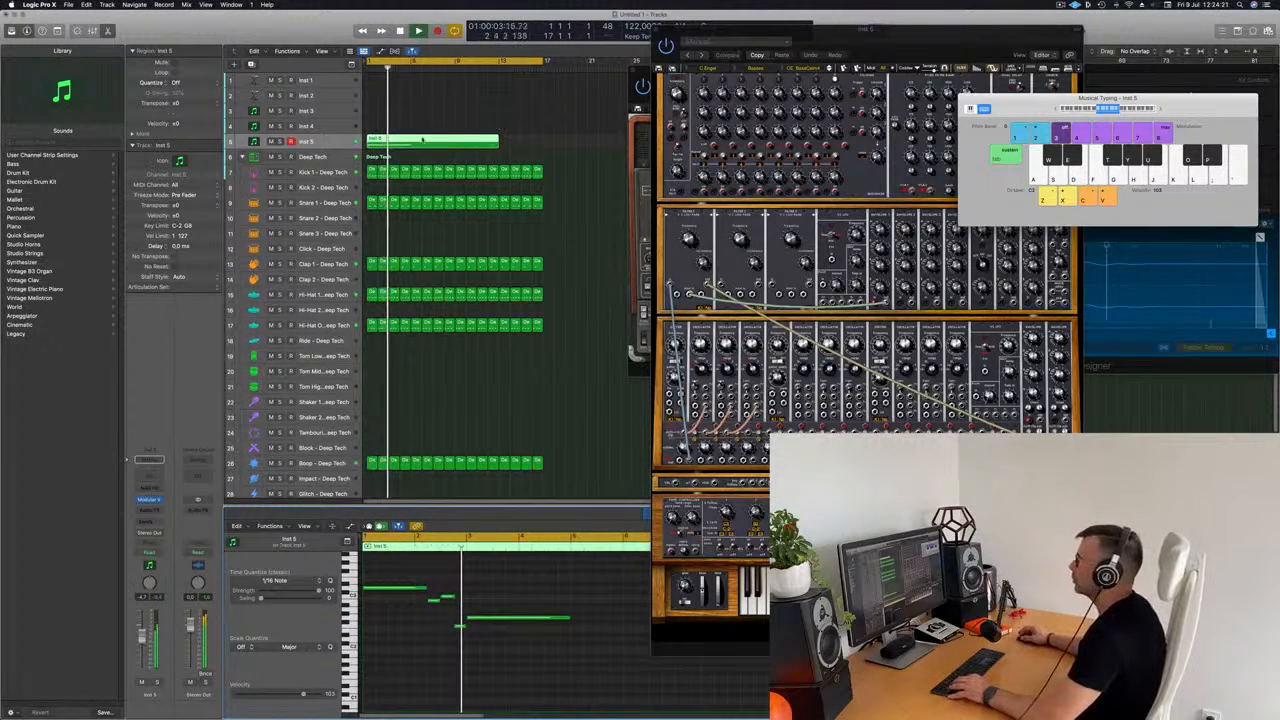
key("r")
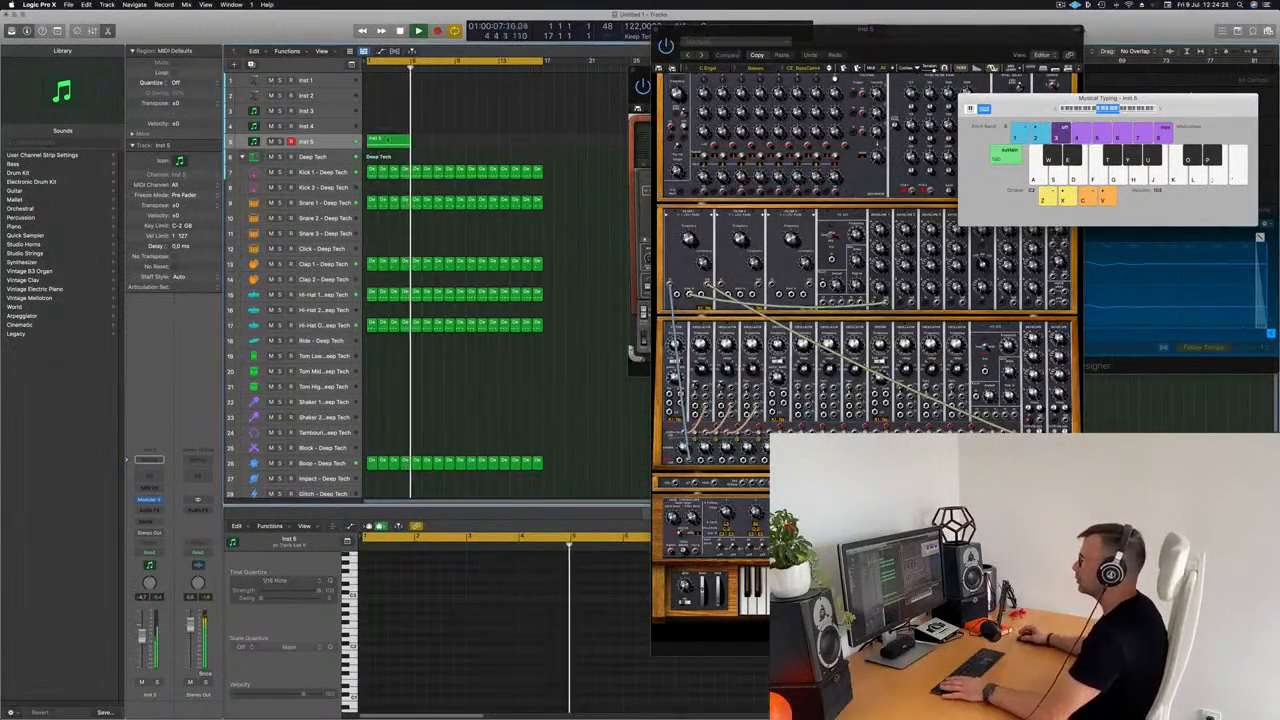
key("Return")
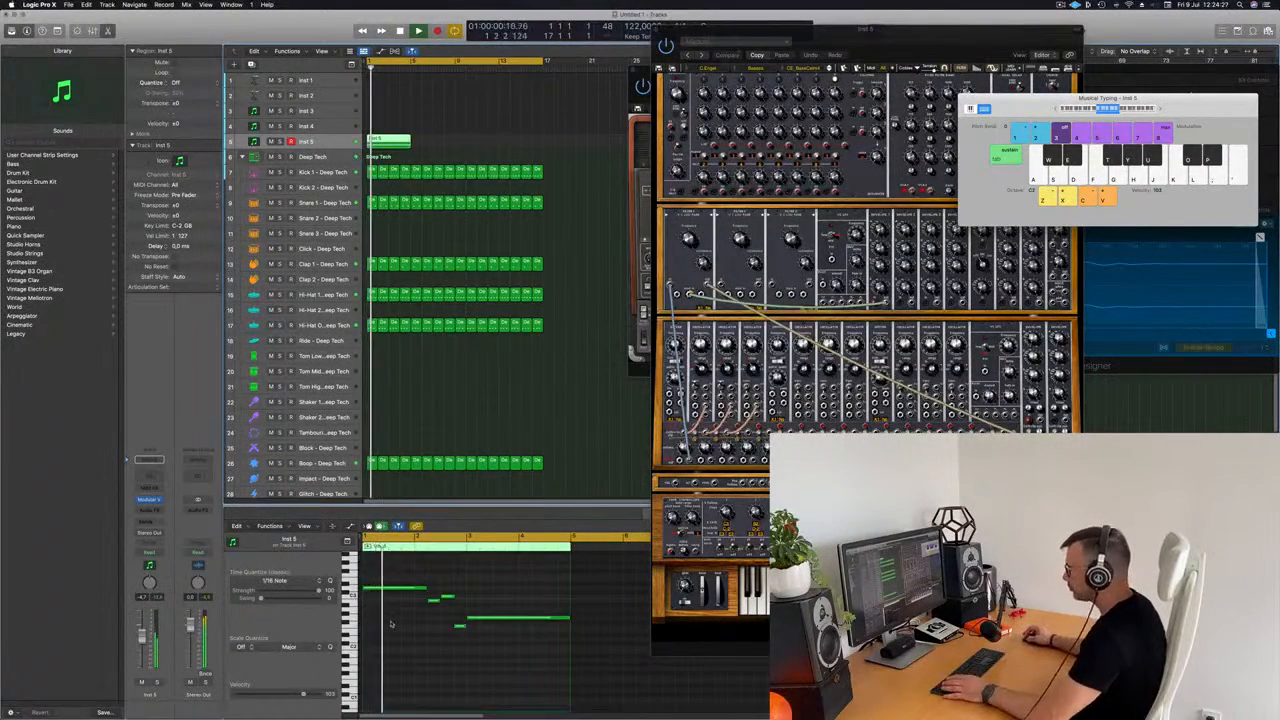
key("space")
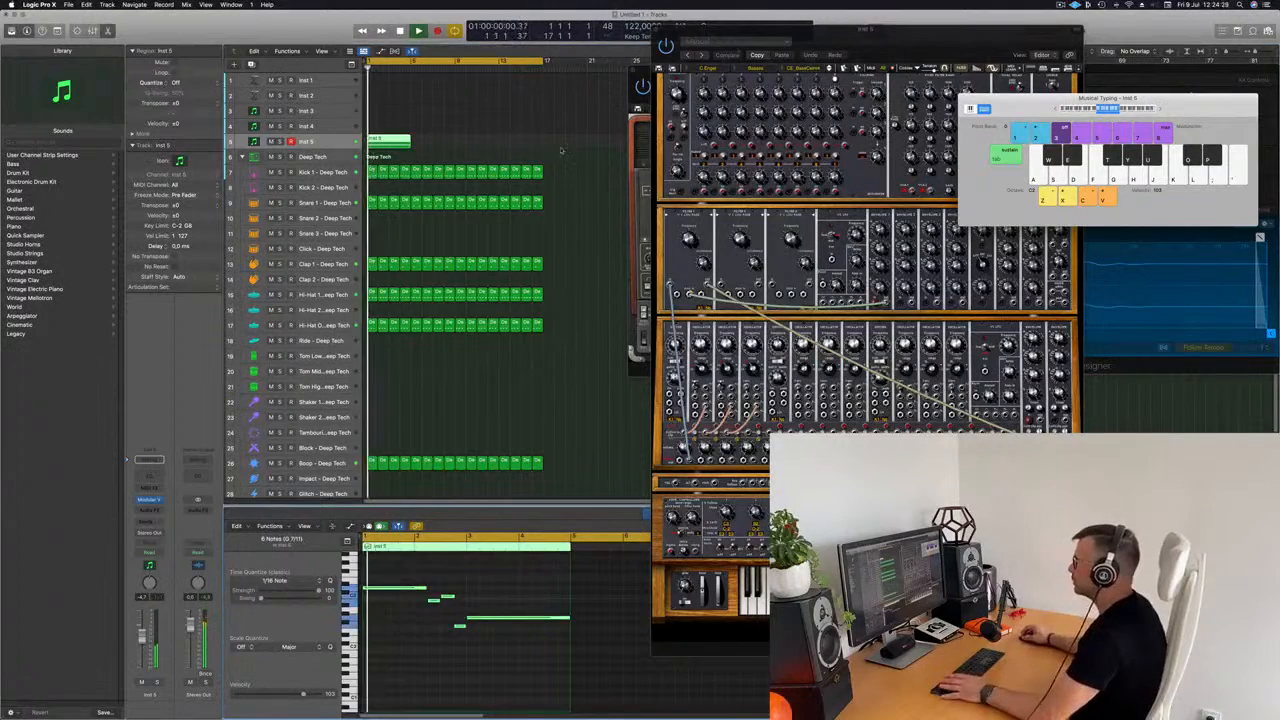
Step: Repeat the four-bar Inst 5 region three times to fill 16 bars
left_click(474, 135)
left_click(398, 143)
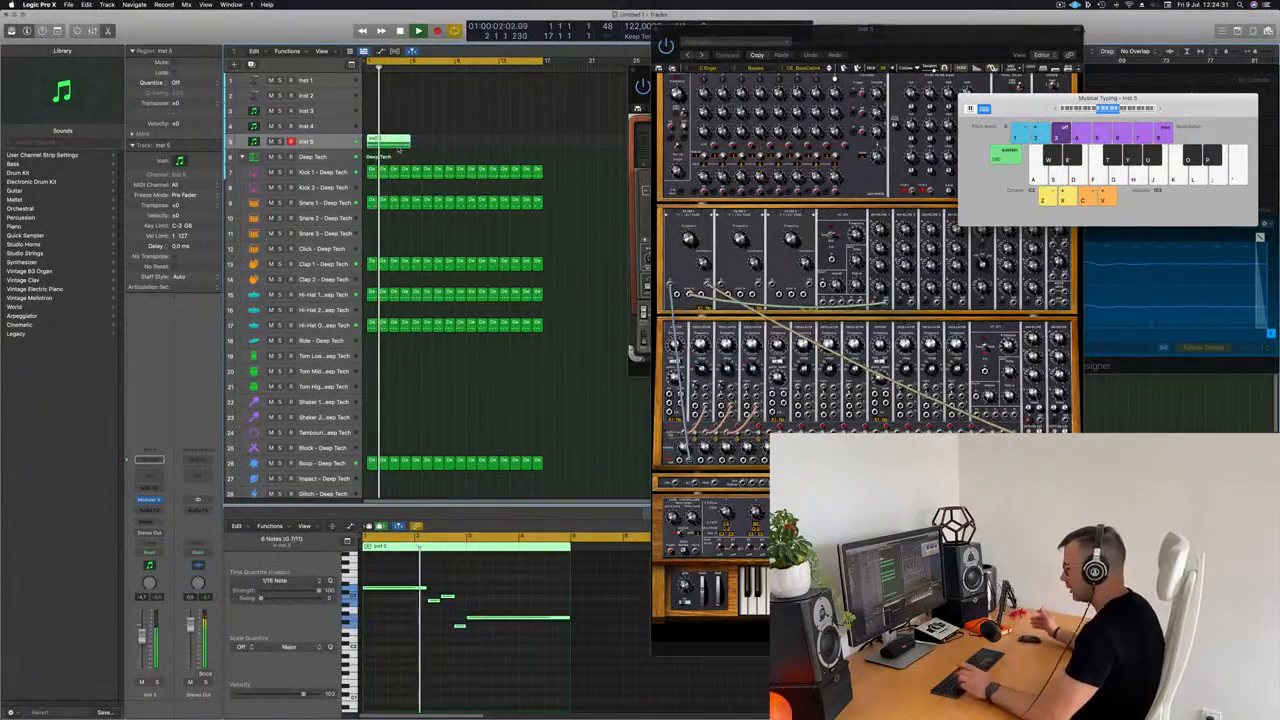
key("super+r")
key("super+r")
key("super+r")
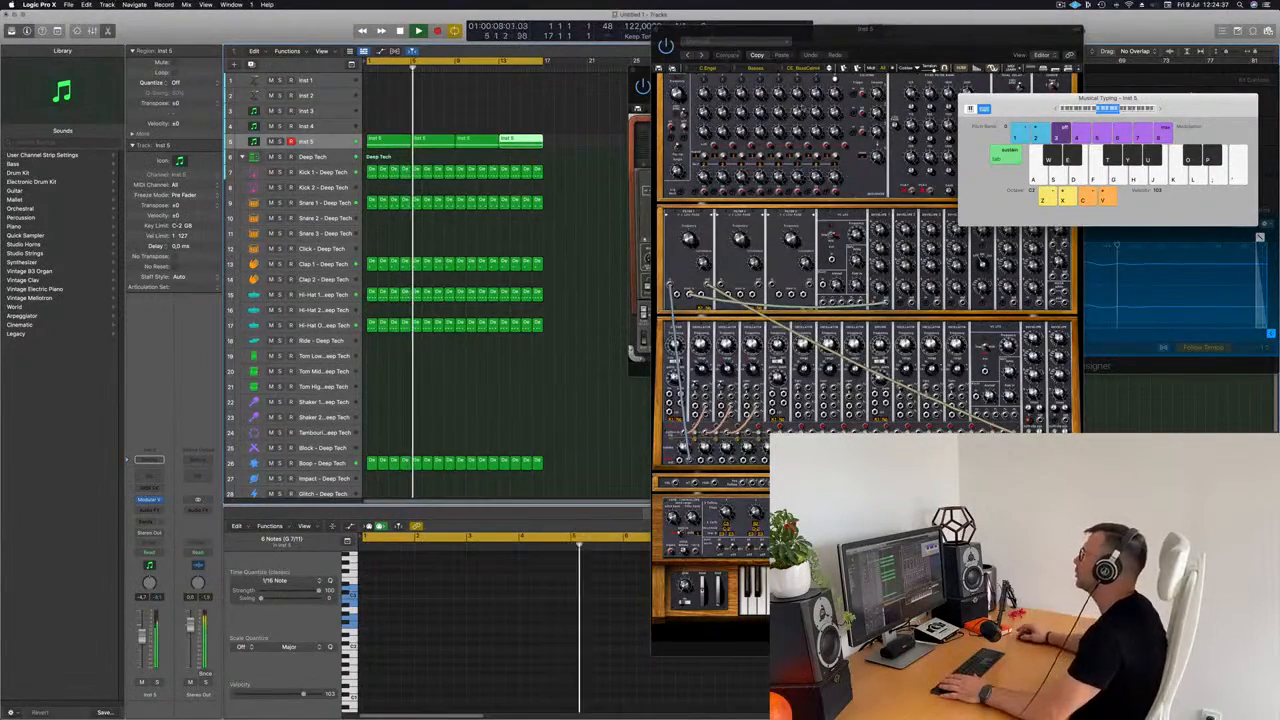
Step: Play the drums and the Inst 5 melody together from the start of the song
mouse_move(901, 37)
left_mouse_down()
mouse_move(816, 40)
mouse_move(889, 41)
left_mouse_up()
key("space")
key("space")
left_click(431, 125)
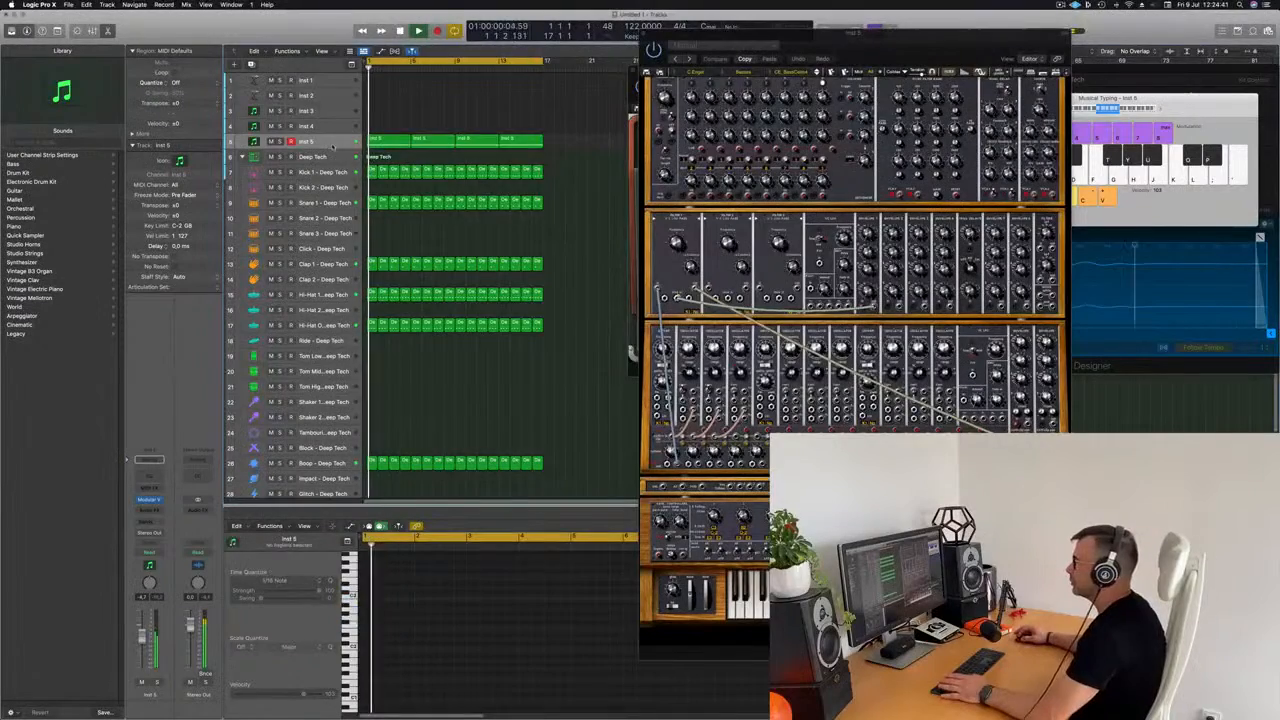
left_click(333, 147)
left_click(422, 118)
key("space")
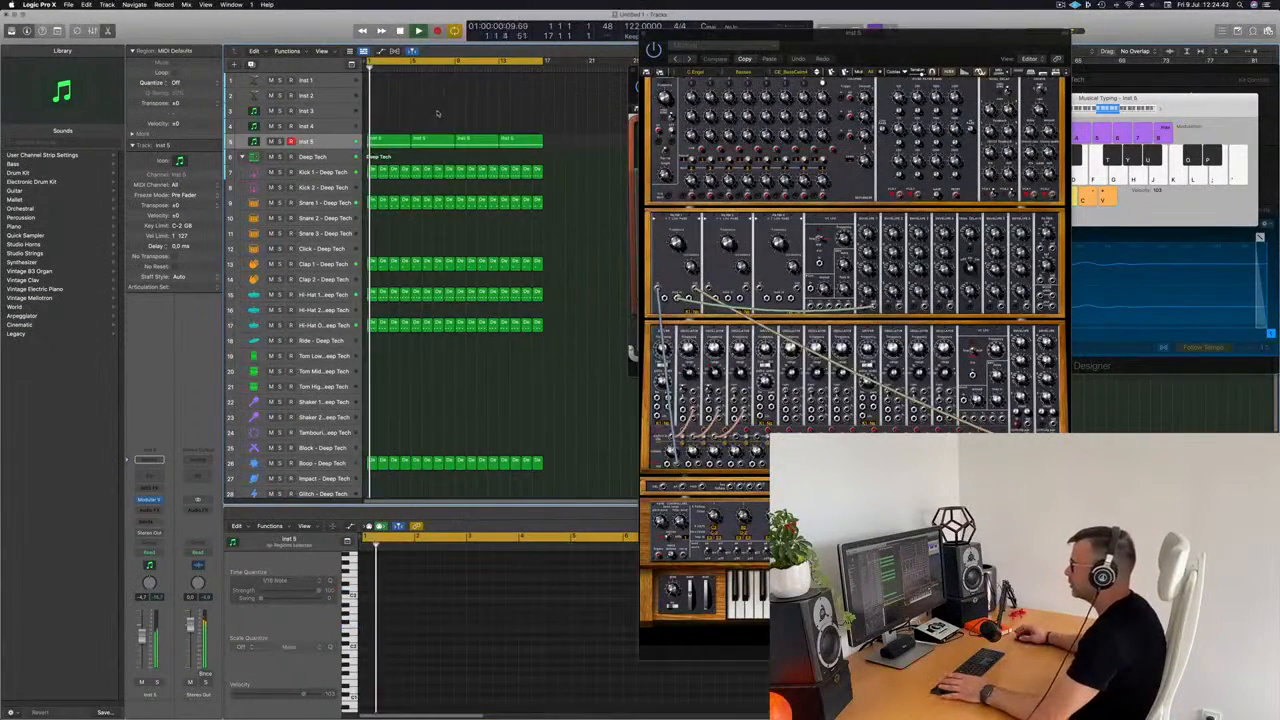
key("space")
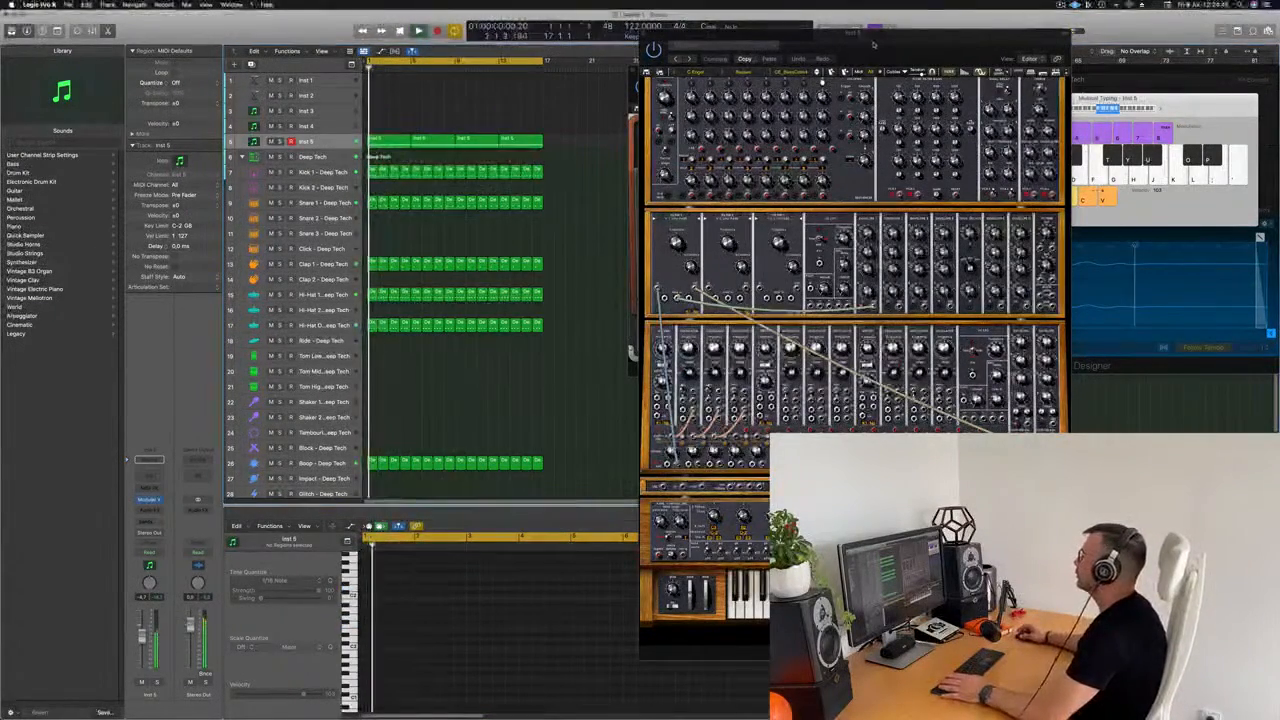
Step: Reposition the synth window, select all regions on Inst 5 and enlarge the track's height
left_click_drag(850, 37, 960, 45)
key("Return")
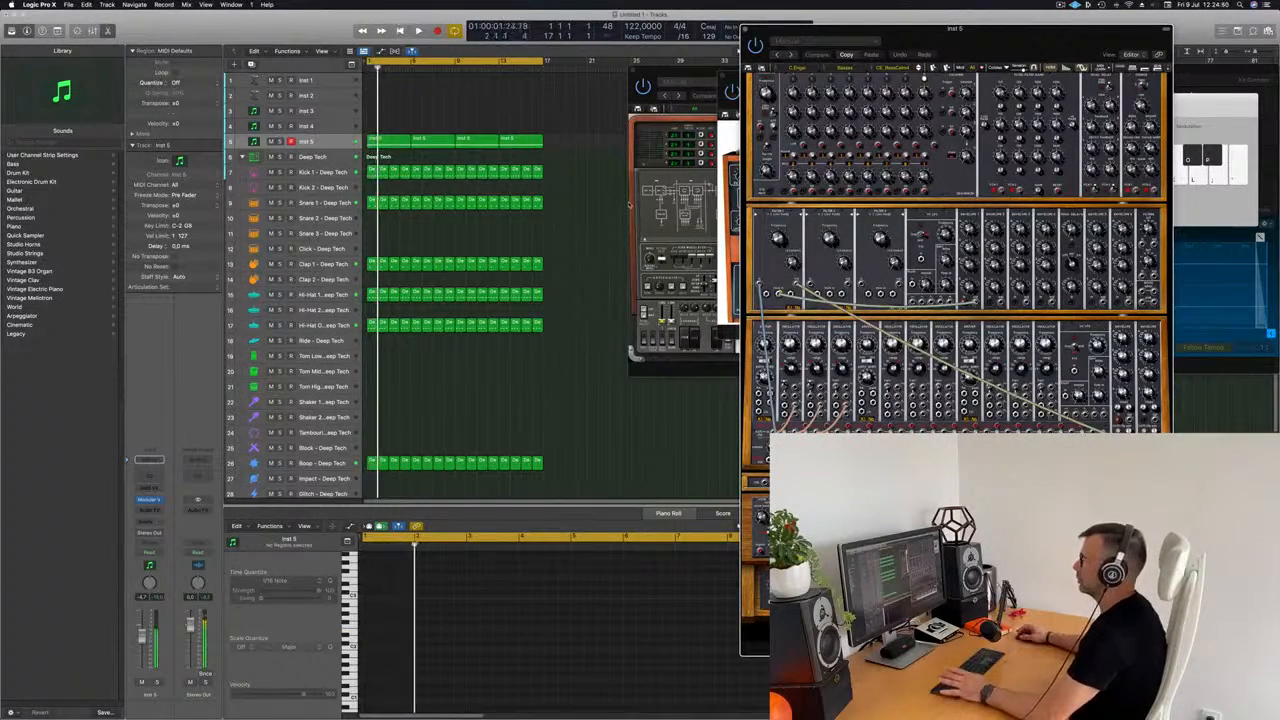
left_click_drag(937, 42, 853, 52)
left_click(335, 145)
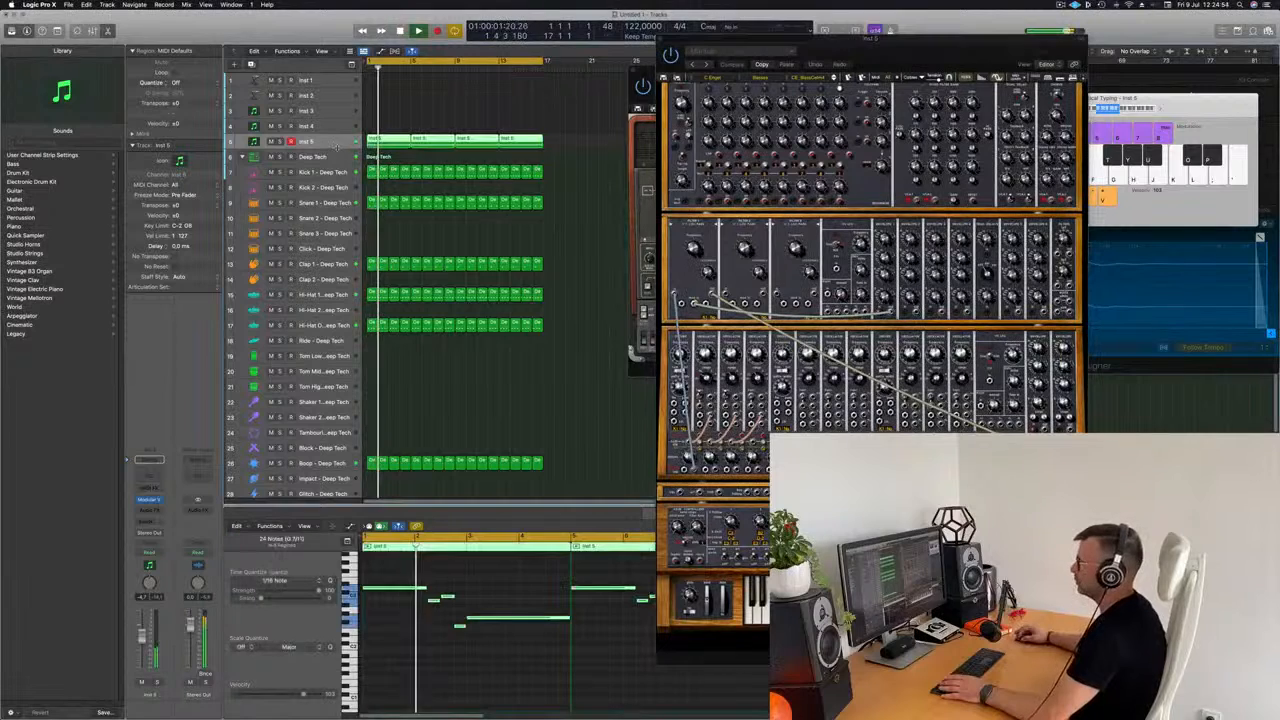
left_click_drag(335, 149, 330, 228)
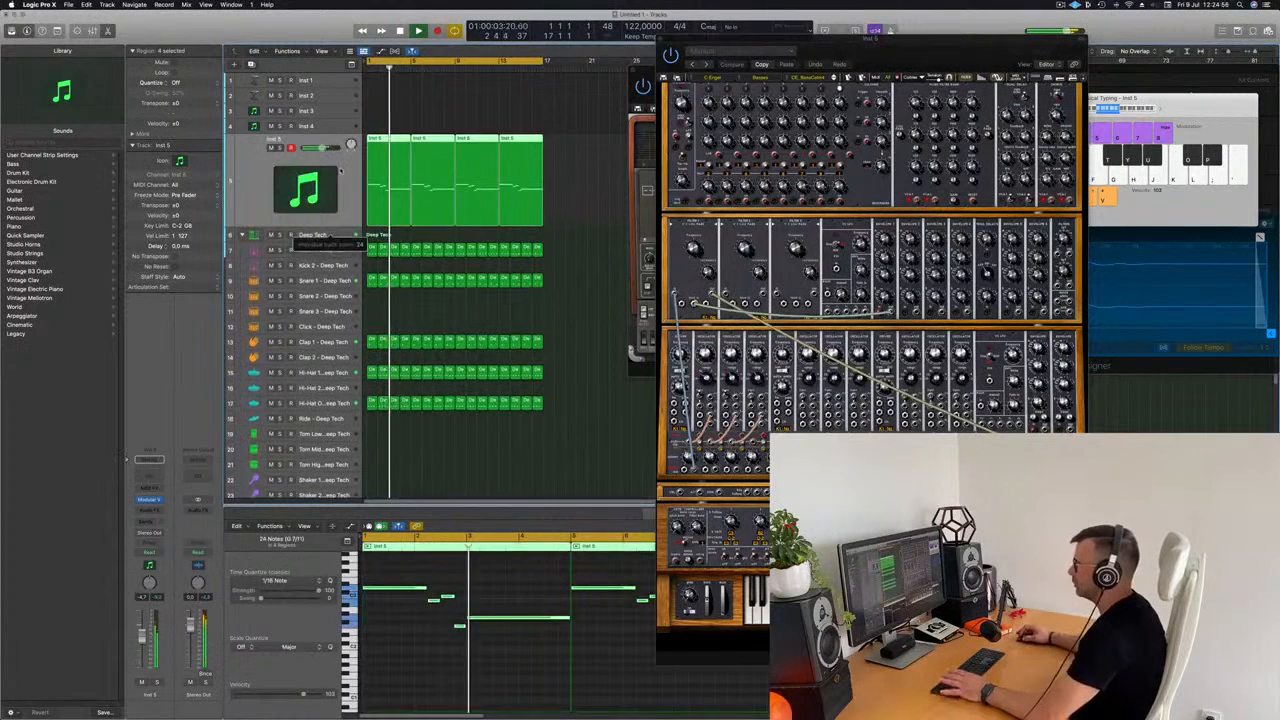
Step: Select the first note of the Inst 5 melody and fine-tune its start at the beginning of the region
left_click(403, 646)
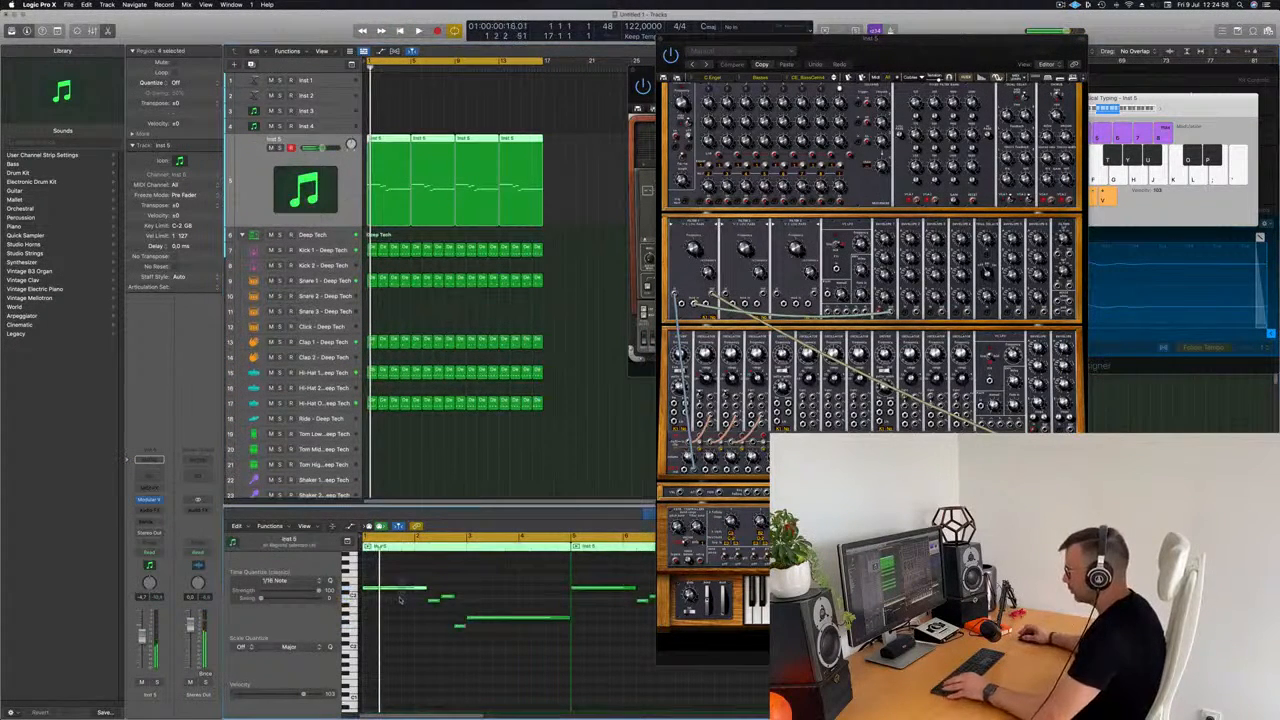
key("z")
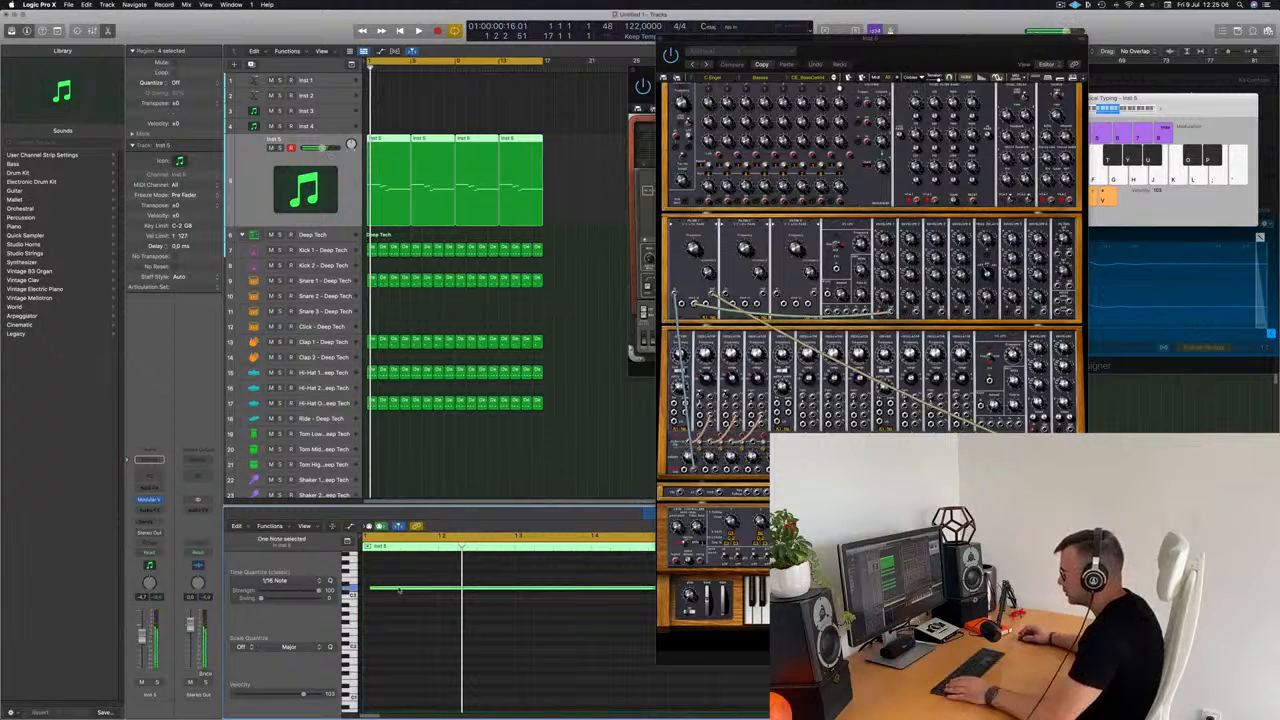
left_click_drag(400, 583, 400, 585)
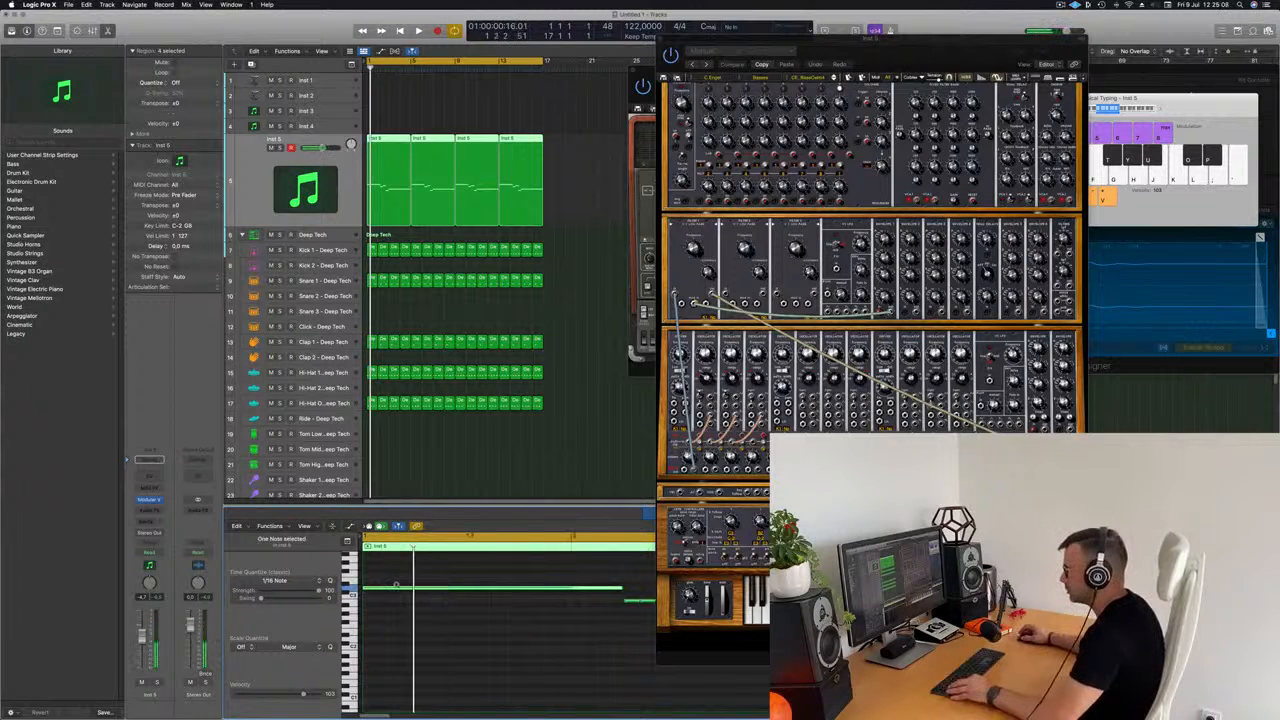
scroll(396, 585, "down", 6)
key("space")
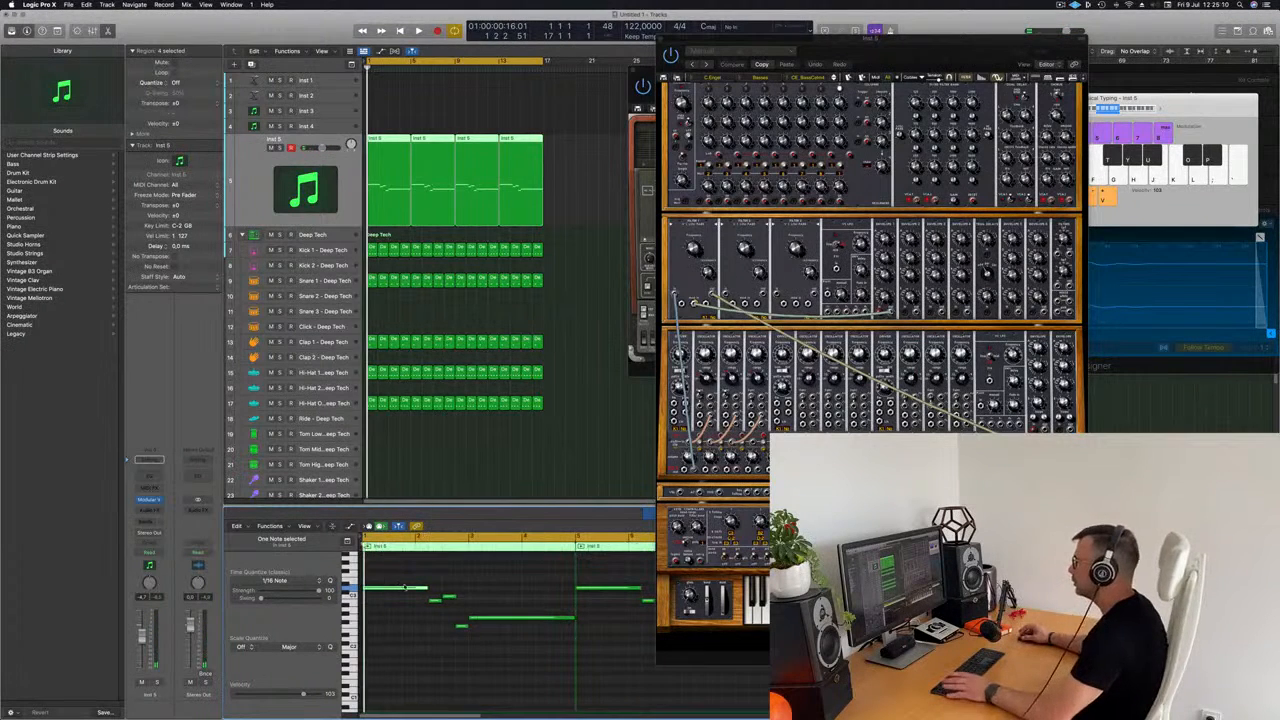
Step: Delete the three repeated Inst 5 regions, keeping only the first four-bar region
left_click_drag(578, 137, 437, 147)
key("BackSpace")
left_click(391, 147)
key("super+z")
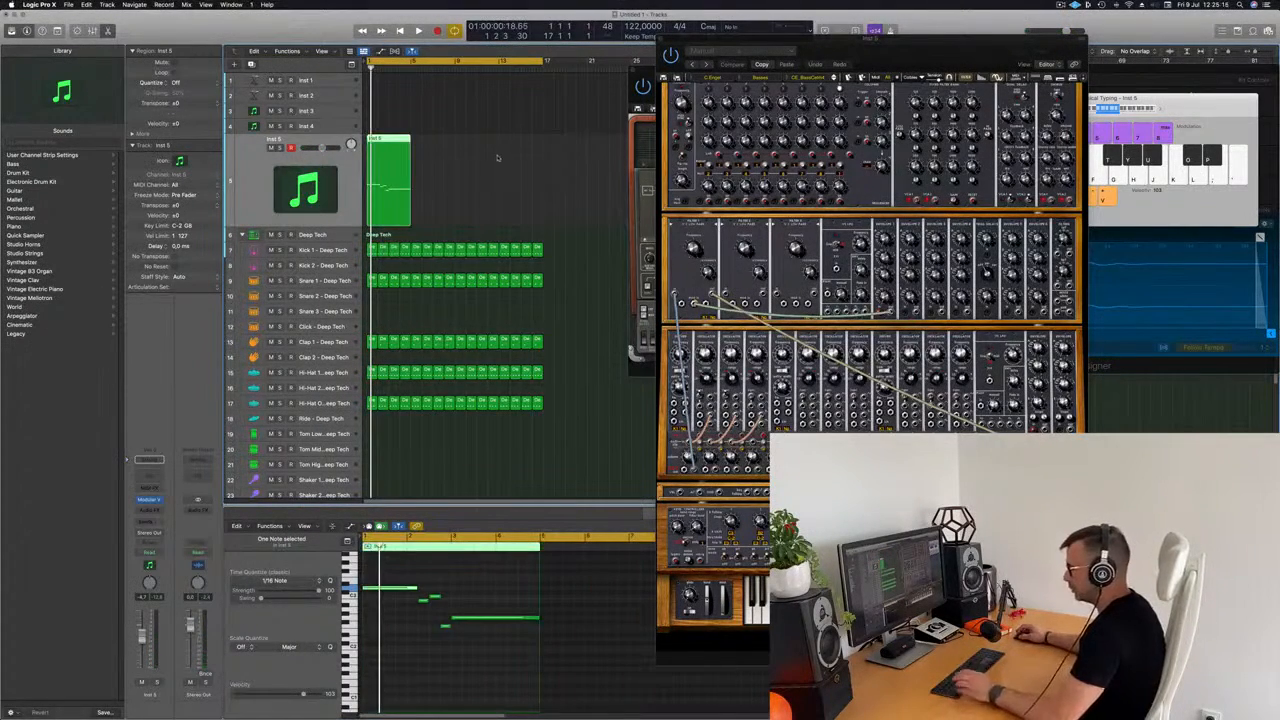
Step: Repeat the remaining Inst 5 region three times so the melody fills all 16 bars
key("alt+r")
left_click_drag(455, 157, 396, 186)
key("alt+r")
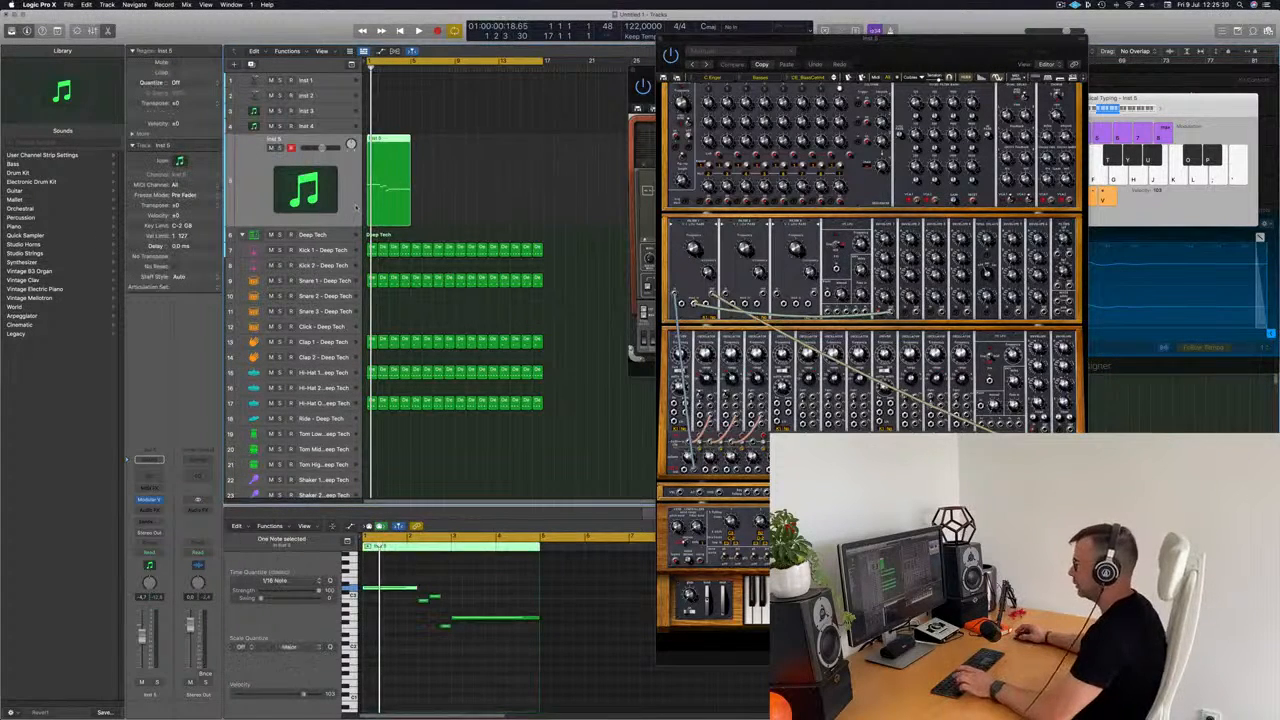
key("super+r")
key("super+r")
key("super+r")
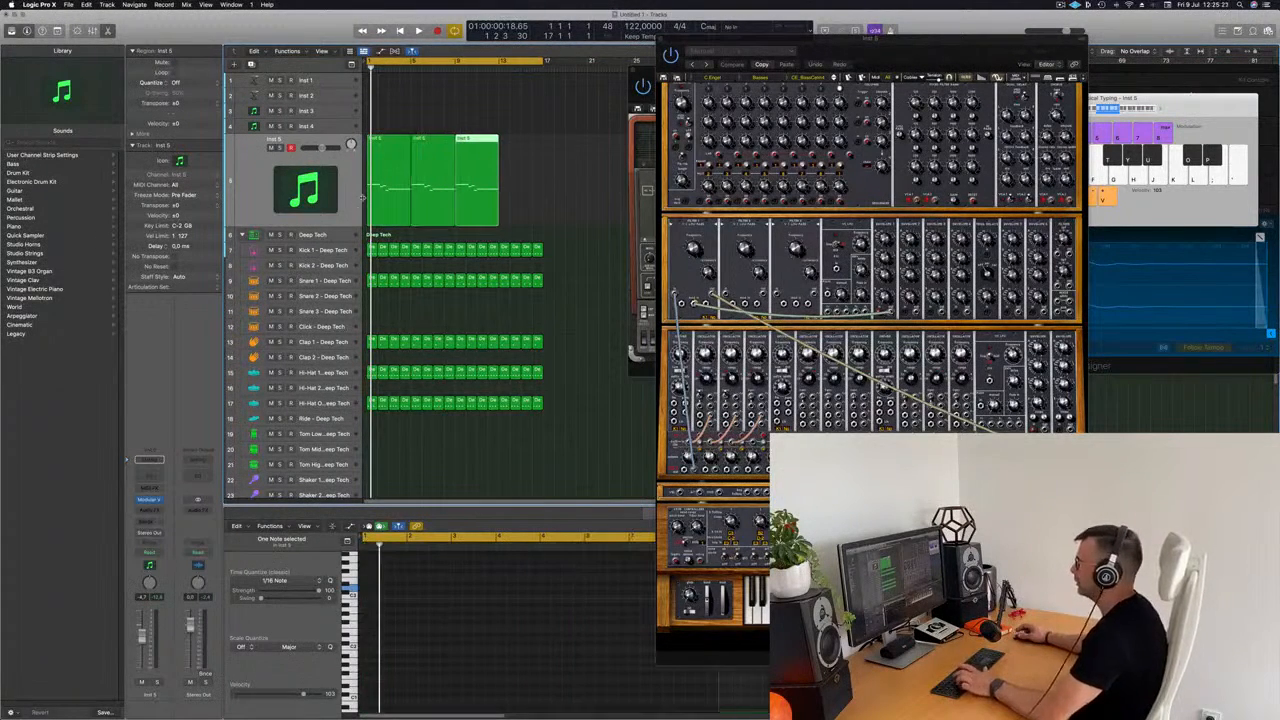
Step: Play the song, rename the Inst 5 track to Bass 1 and reposition its synth window
key("space")
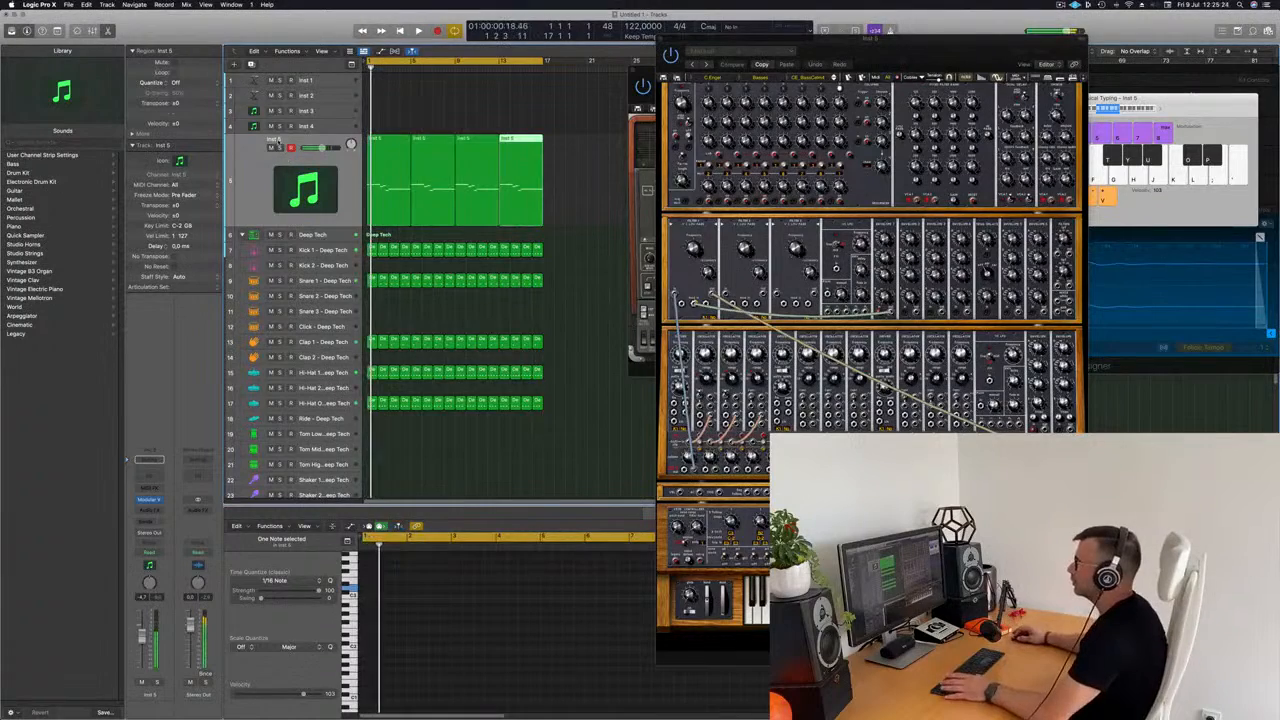
left_click(279, 142)
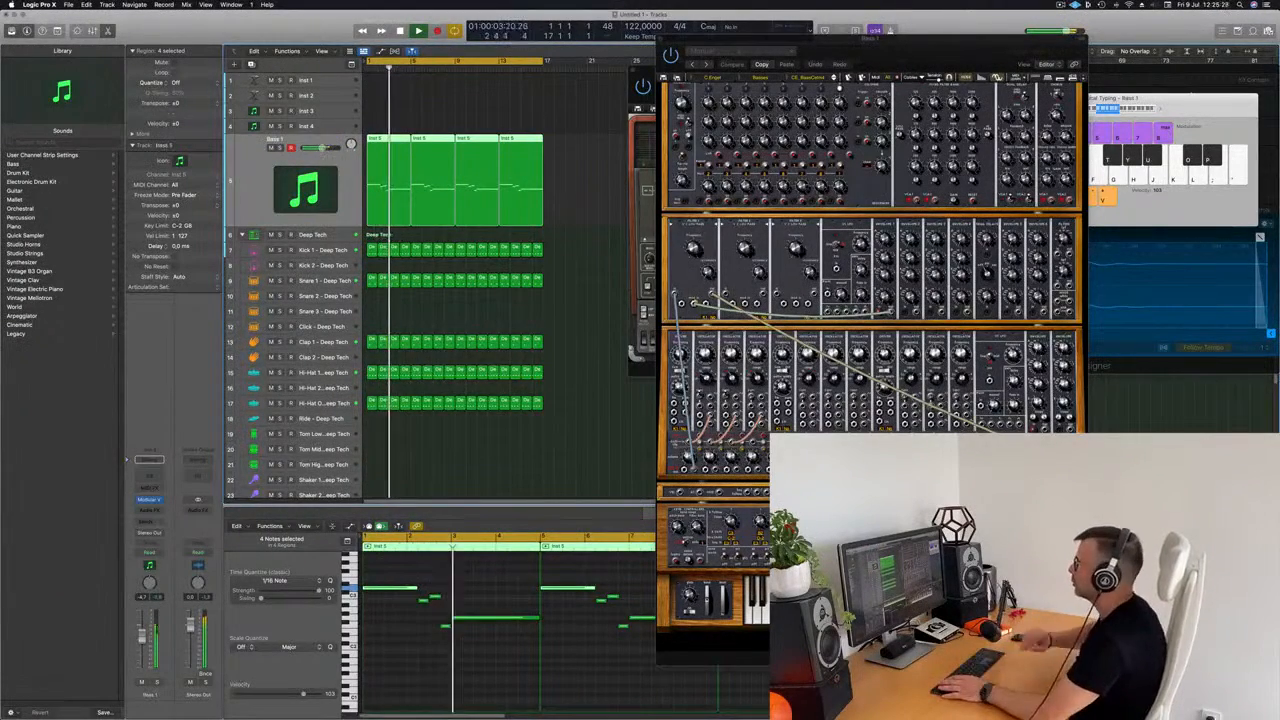
left_click_drag(940, 58, 751, 58)
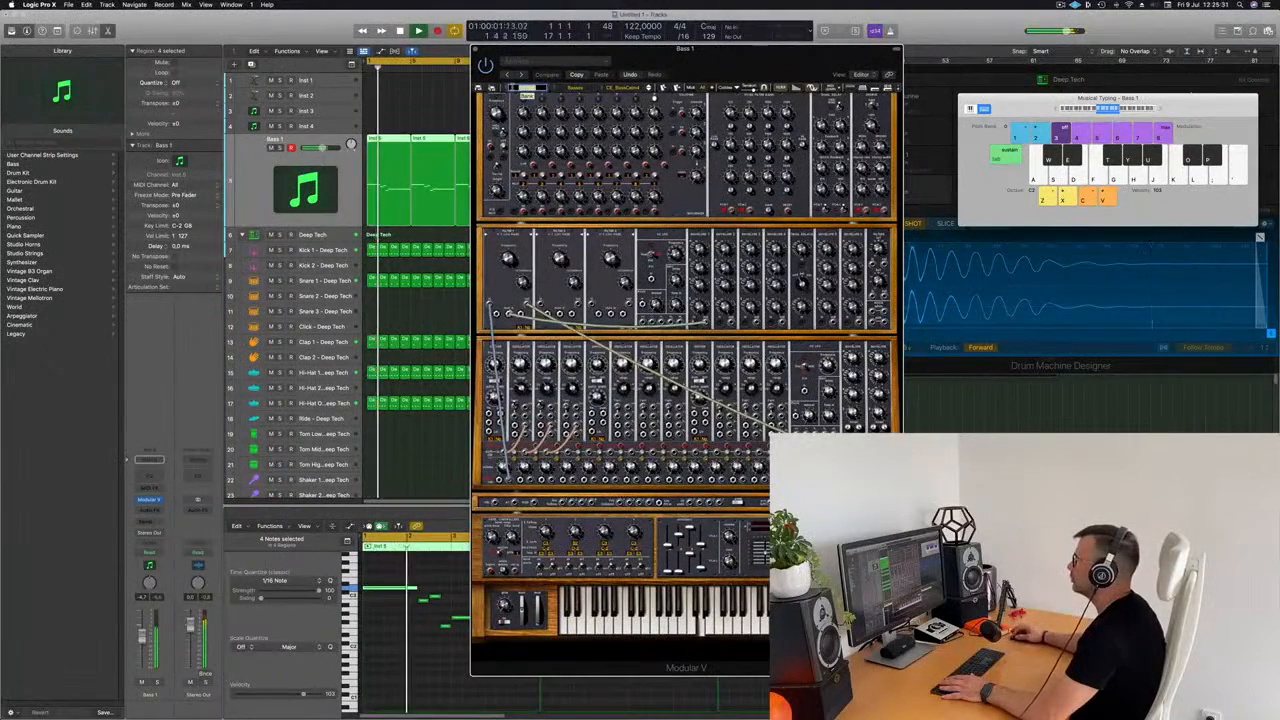
Step: Load a preset from the Basses category of all banks in the Modular V synth
left_click(525, 88)
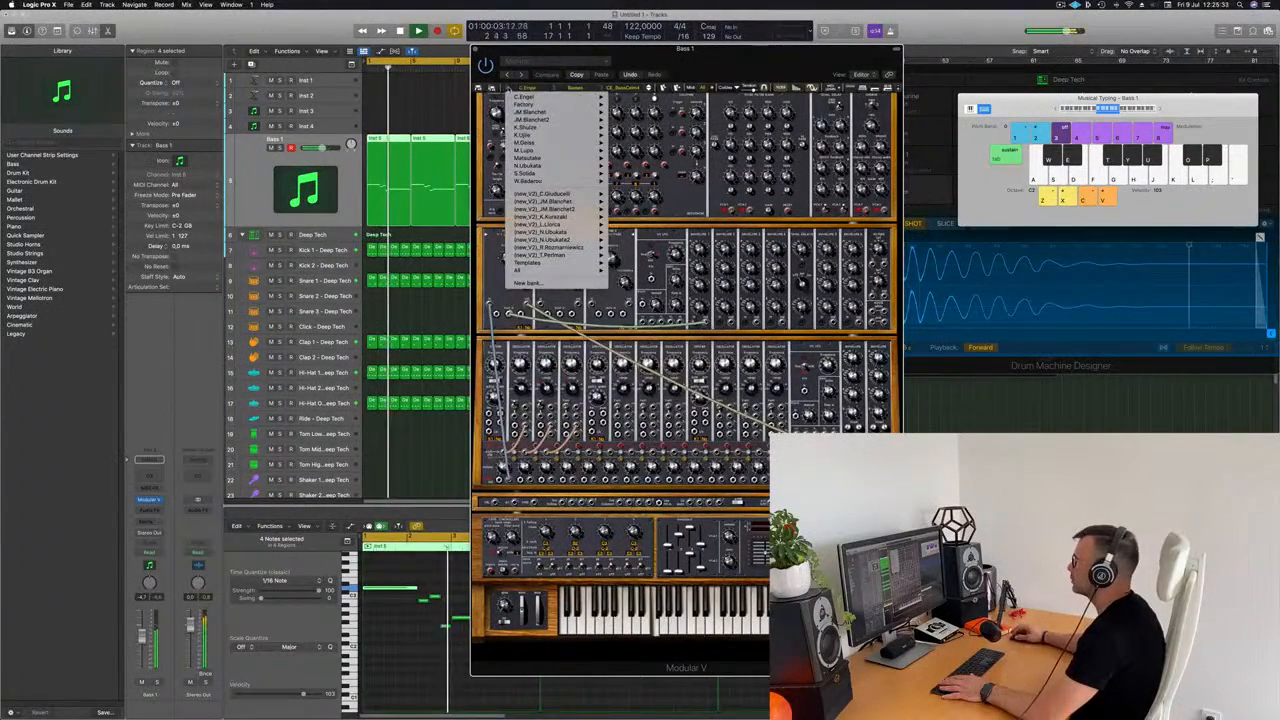
mouse_move(533, 271)
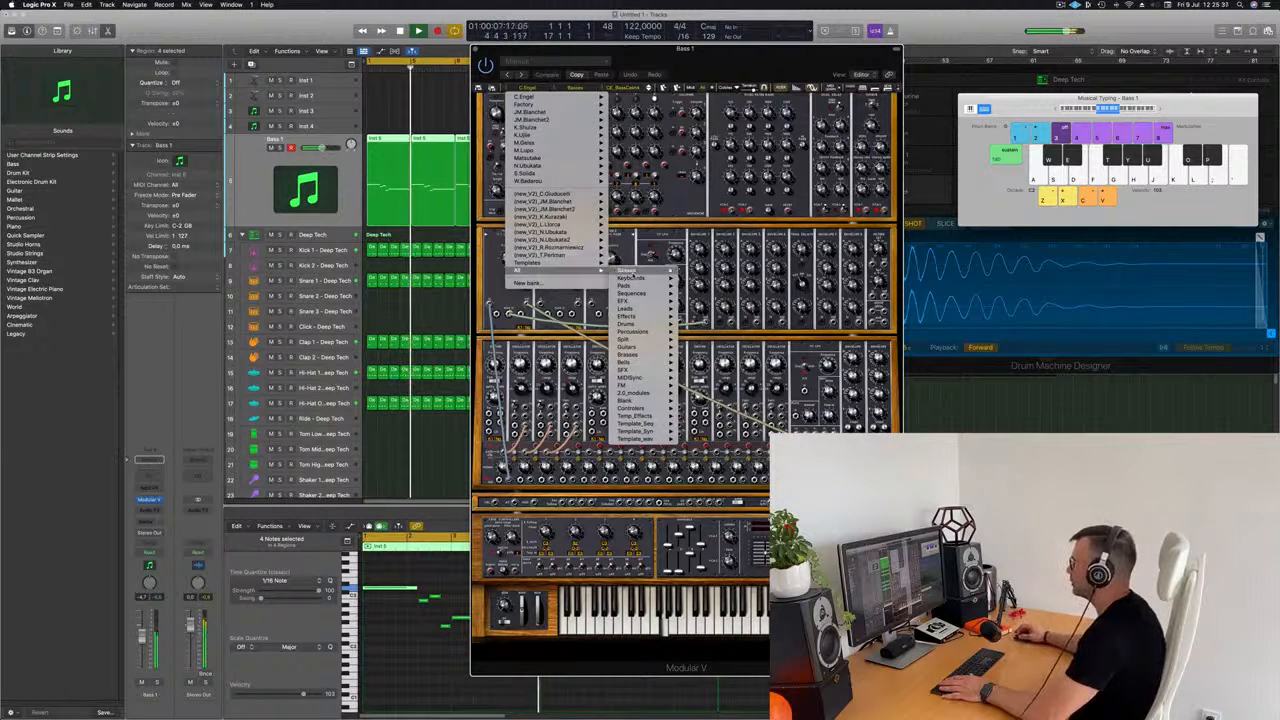
mouse_move(628, 271)
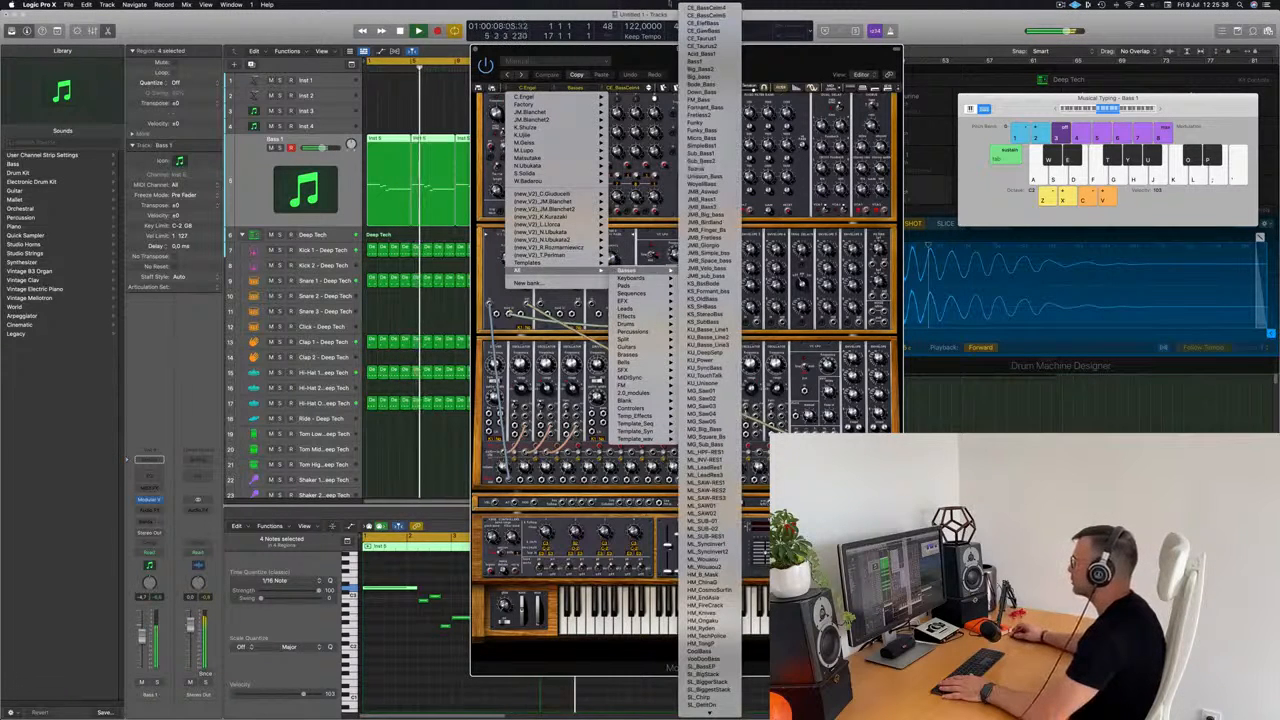
left_click(706, 8)
mouse_move(710, 50)
left_mouse_down()
mouse_move(853, 51)
mouse_move(731, 41)
left_mouse_up()
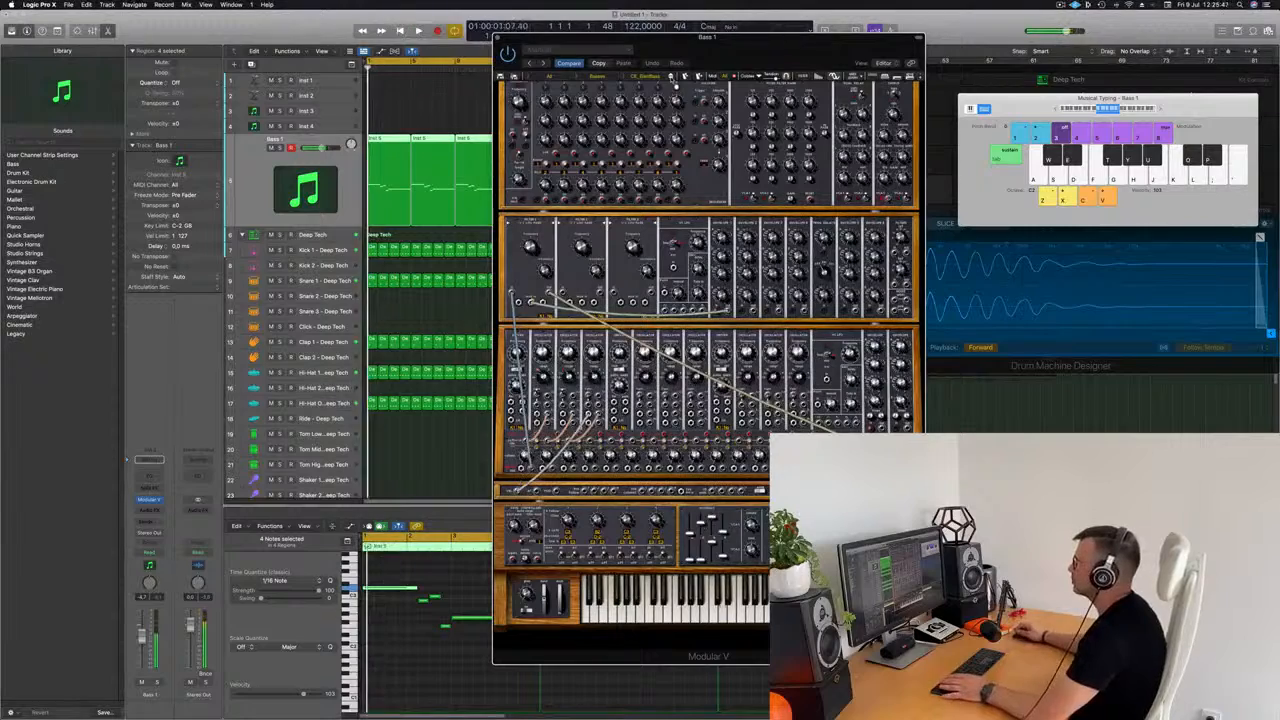
Step: Audition the following Modular V bass presets against the drums, moving past Bass1 to the Big_Bass sound
key("space")
left_click_drag(743, 54, 780, 70)
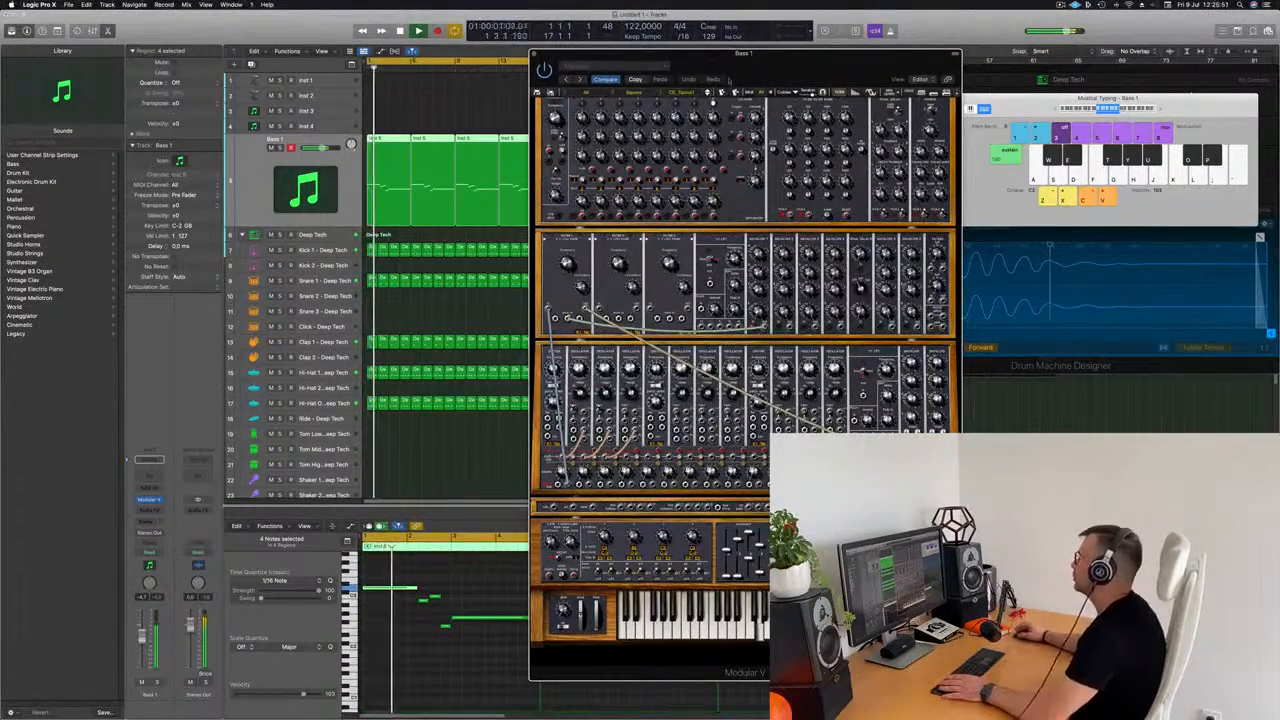
left_click_drag(783, 52, 758, 80)
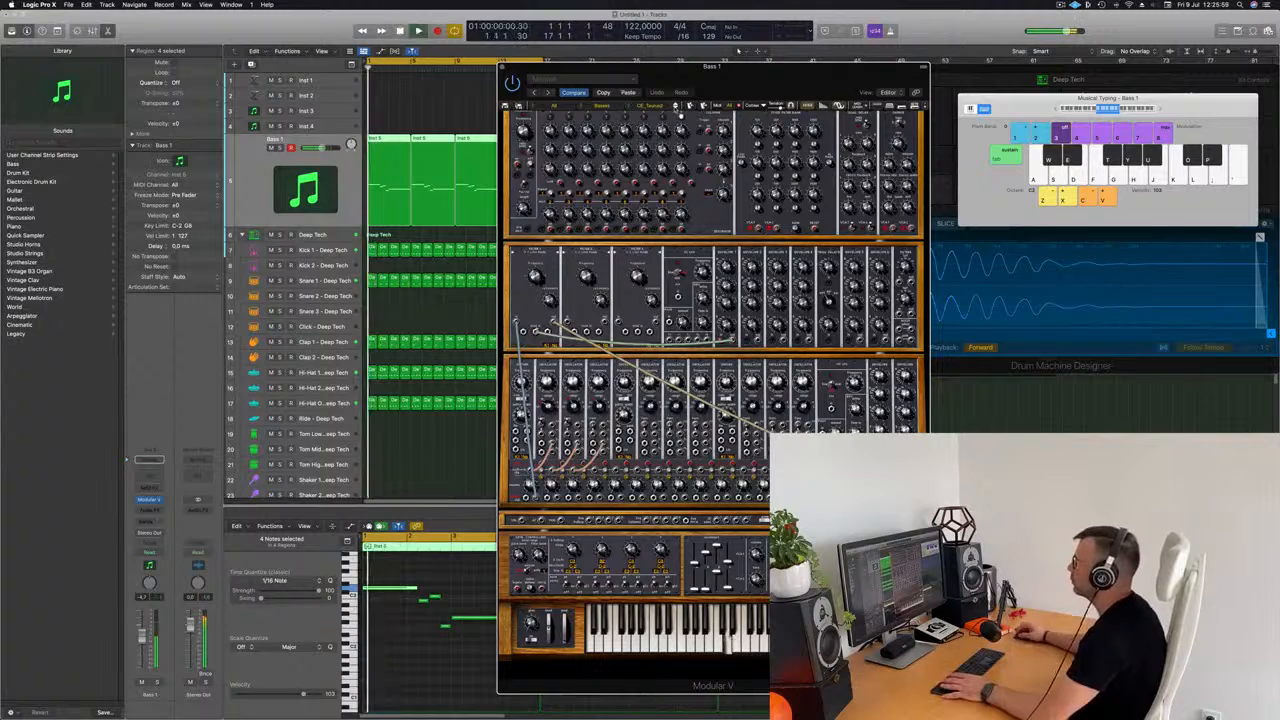
left_click(677, 109)
key("space")
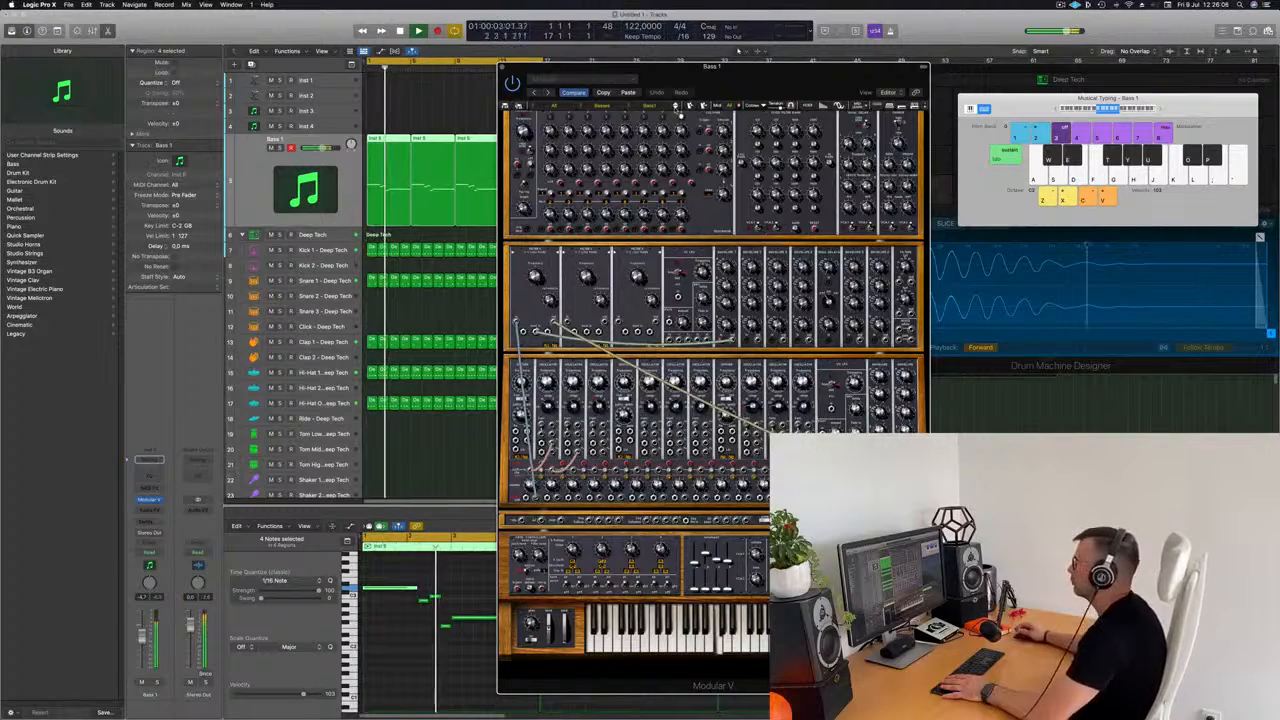
left_click(678, 108)
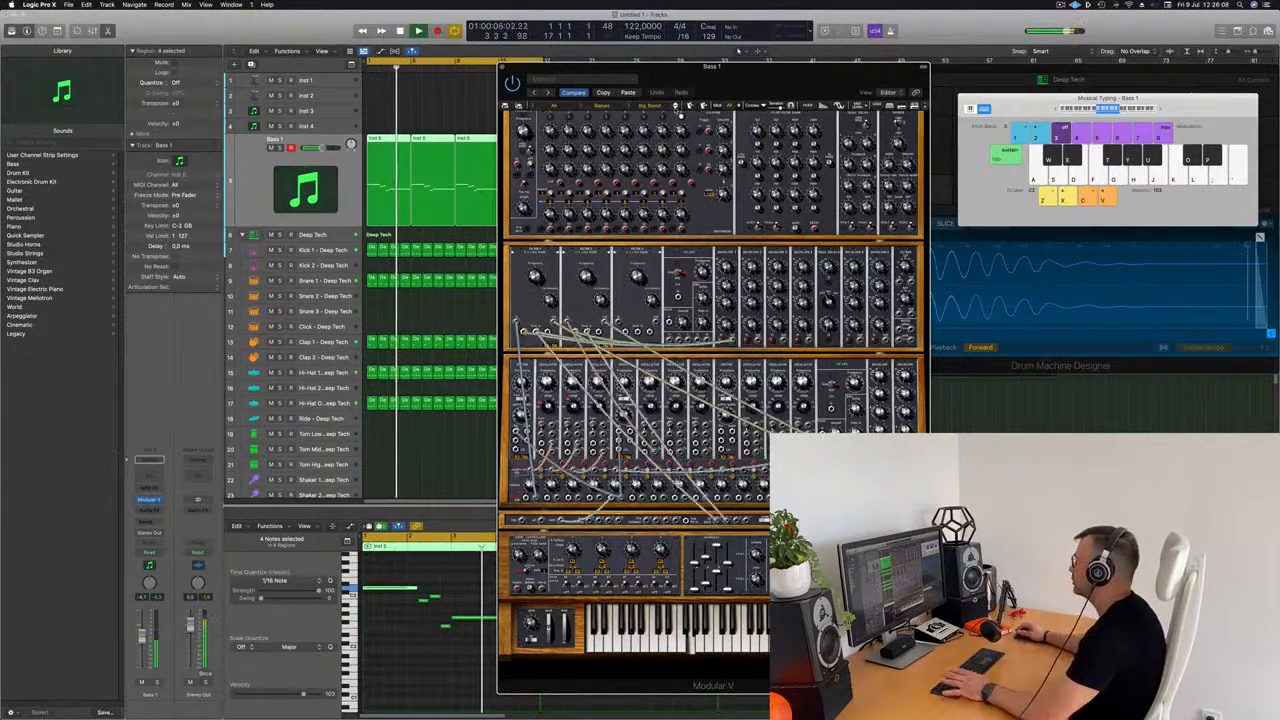
key("space")
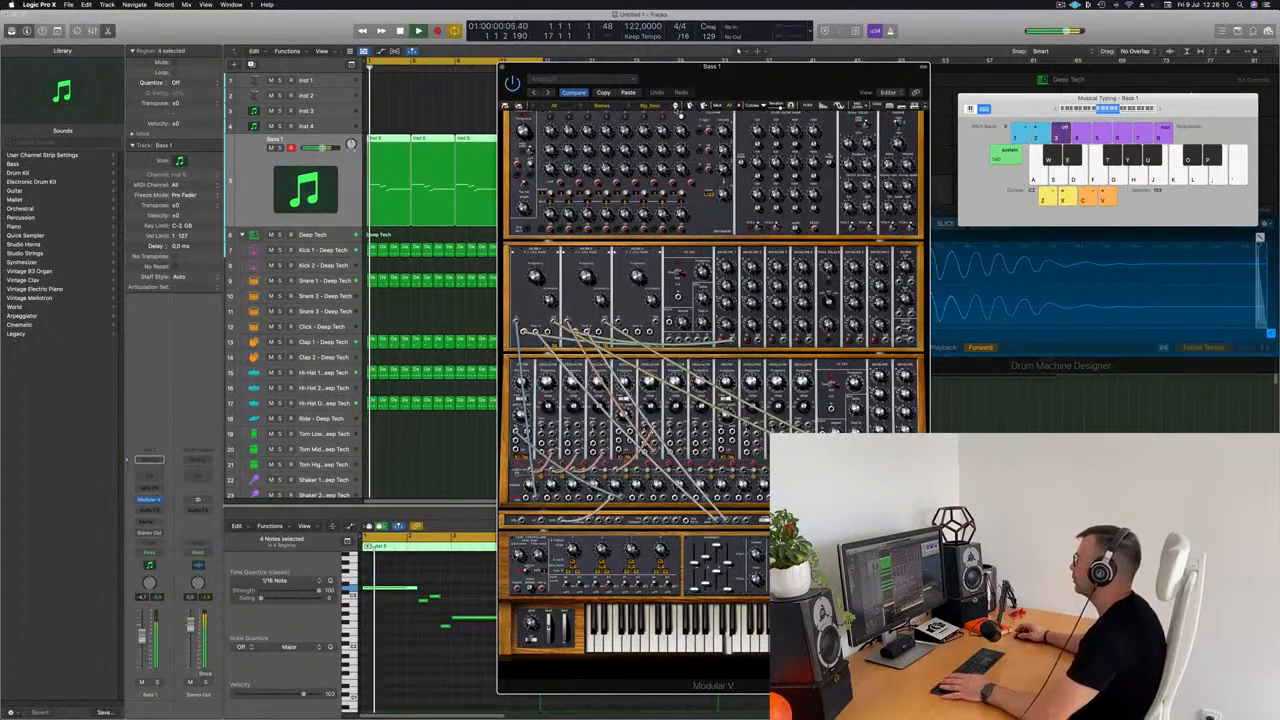
Step: Step through the bass presets Down_Bass, FM_Bass, Formant_Bass, Funky and Funky_Bass, continuing to the one after them during playback
left_click(679, 110)
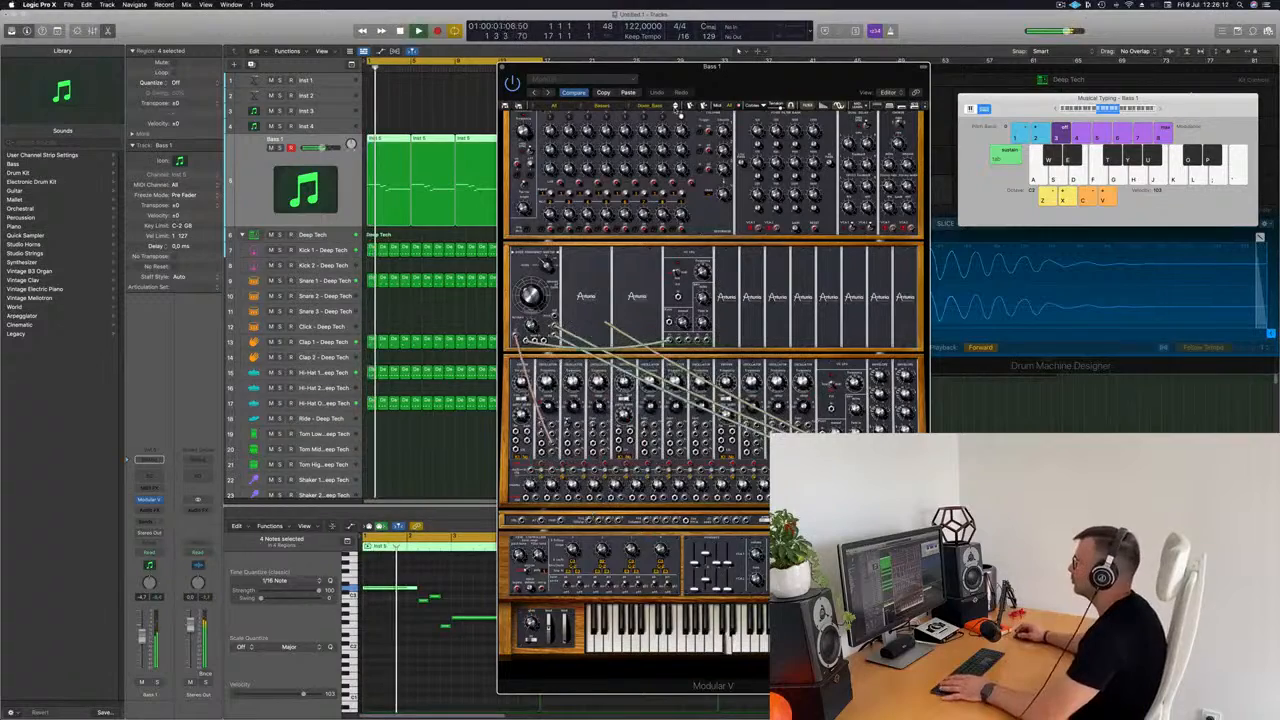
left_click(679, 110)
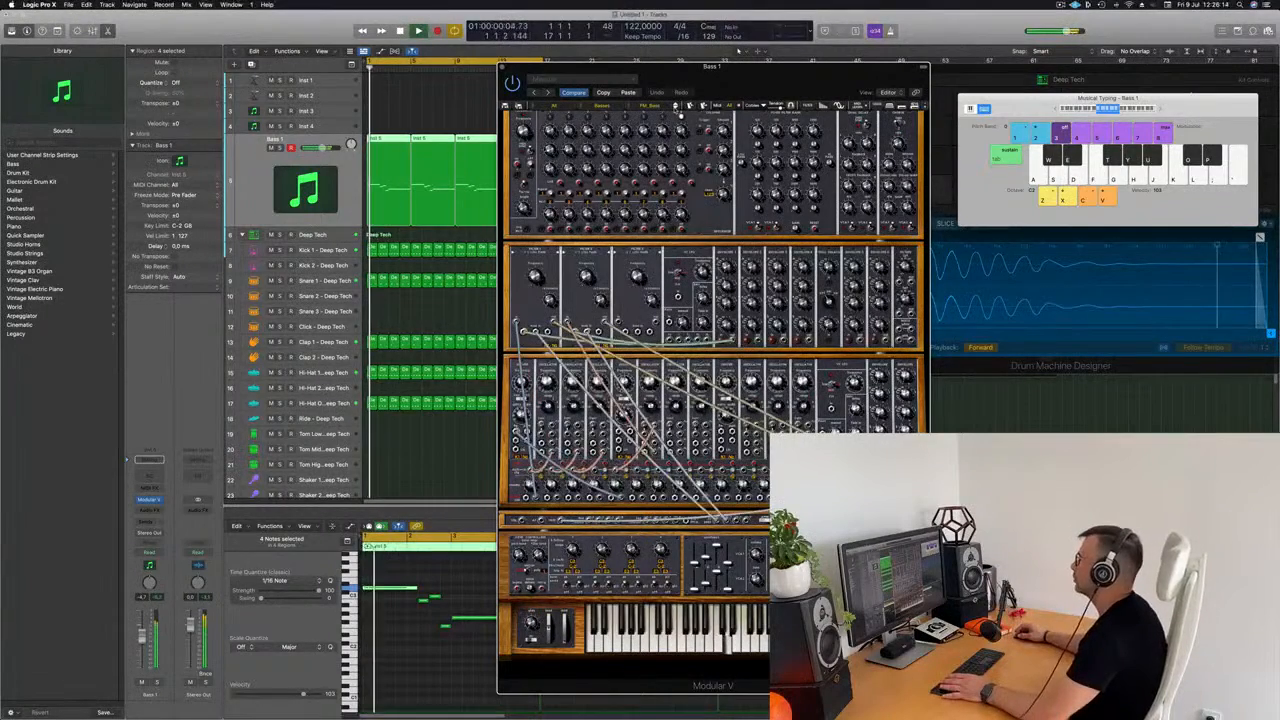
left_click(679, 110)
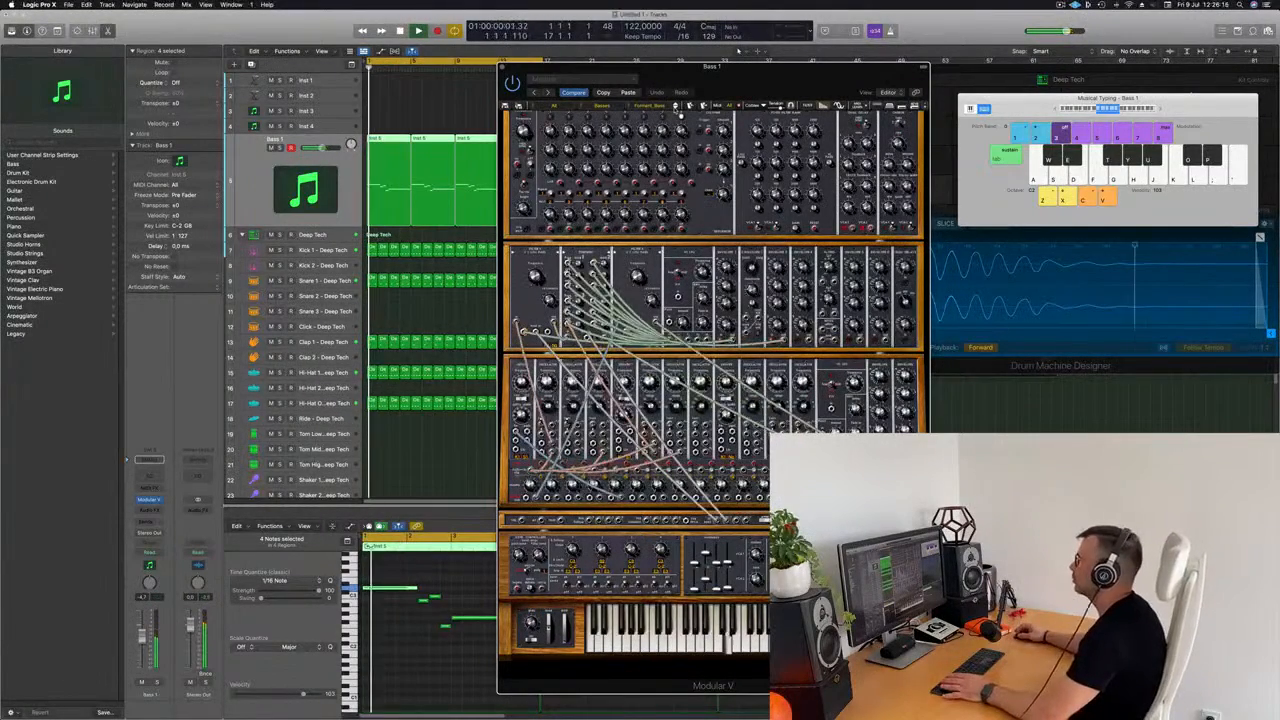
left_click(679, 112)
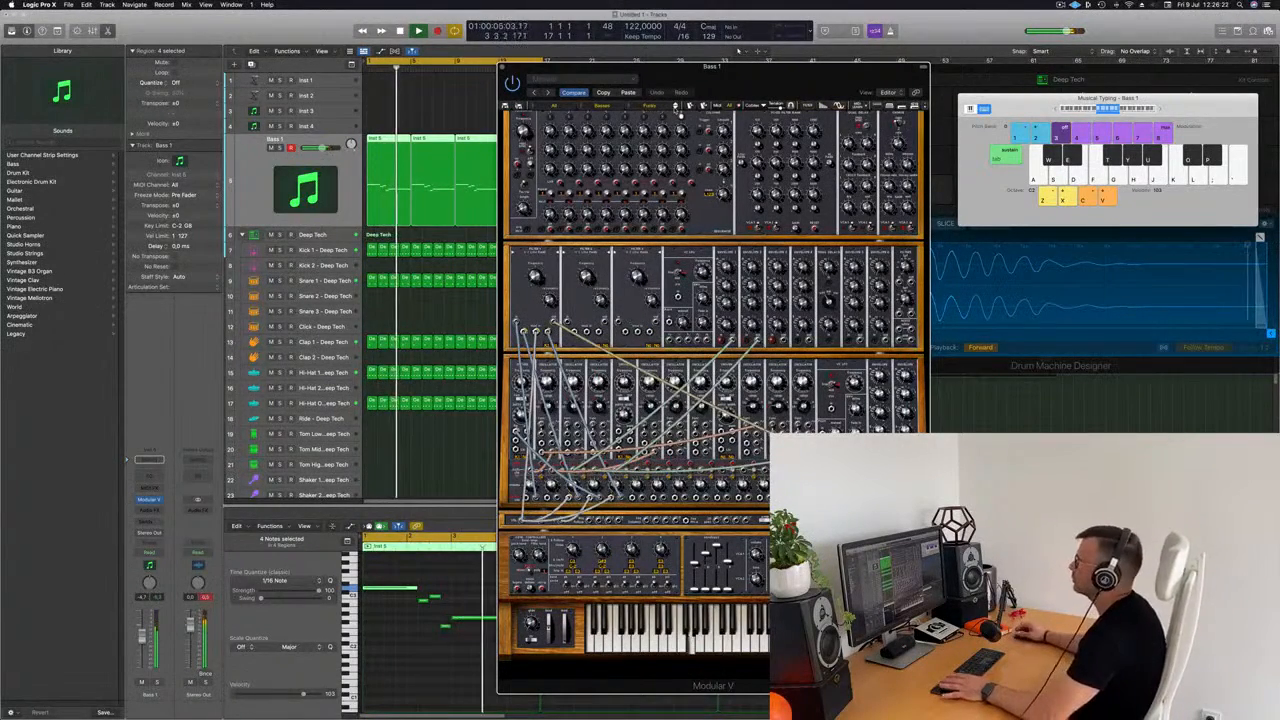
left_click(679, 113)
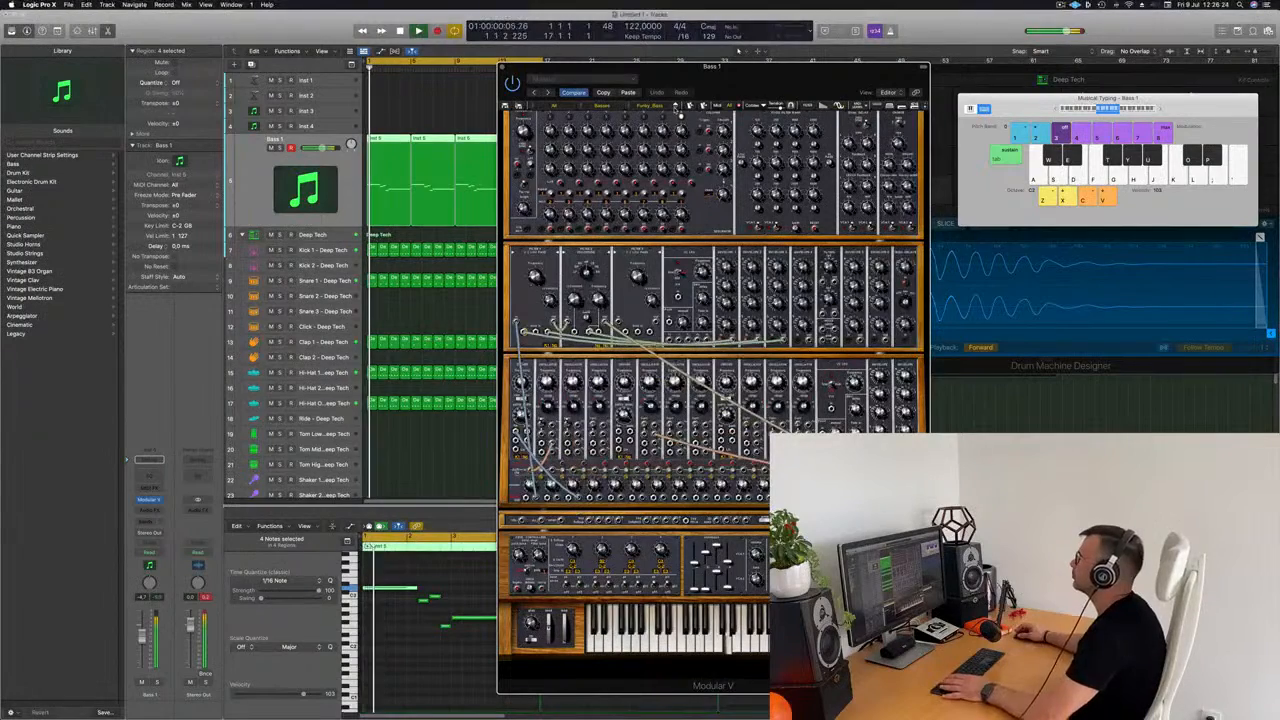
left_click(680, 115)
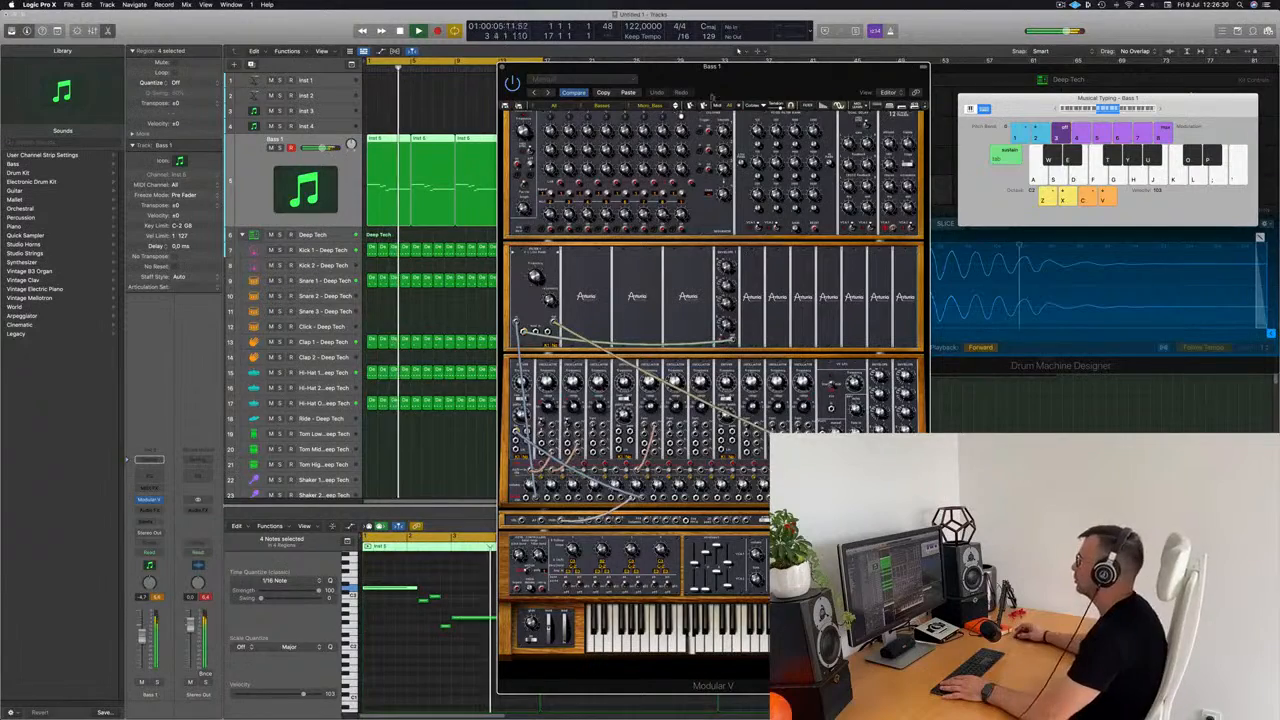
Step: Reposition the synth window and lower the Bass 1 track's volume while replaying the song from the start
mouse_move(720, 88)
left_mouse_down()
mouse_move(694, 100)
mouse_move(737, 92)
left_mouse_up()
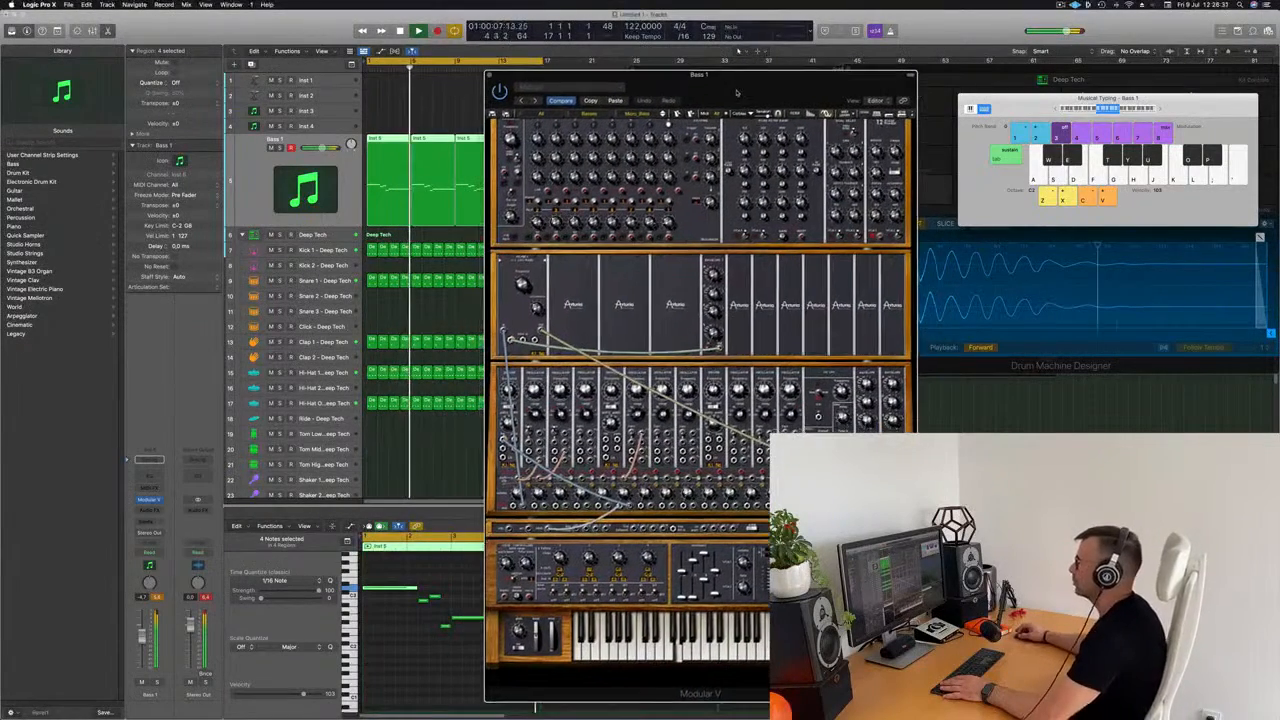
left_click(257, 179)
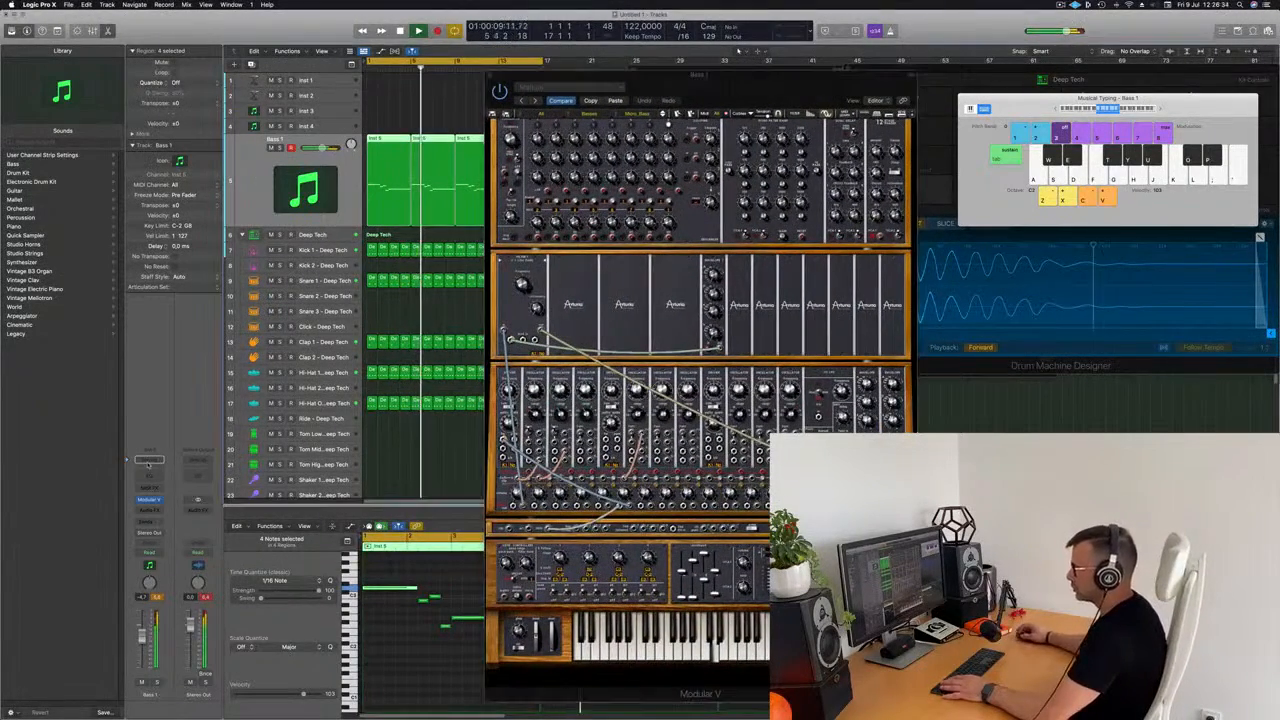
key("space")
key("space")
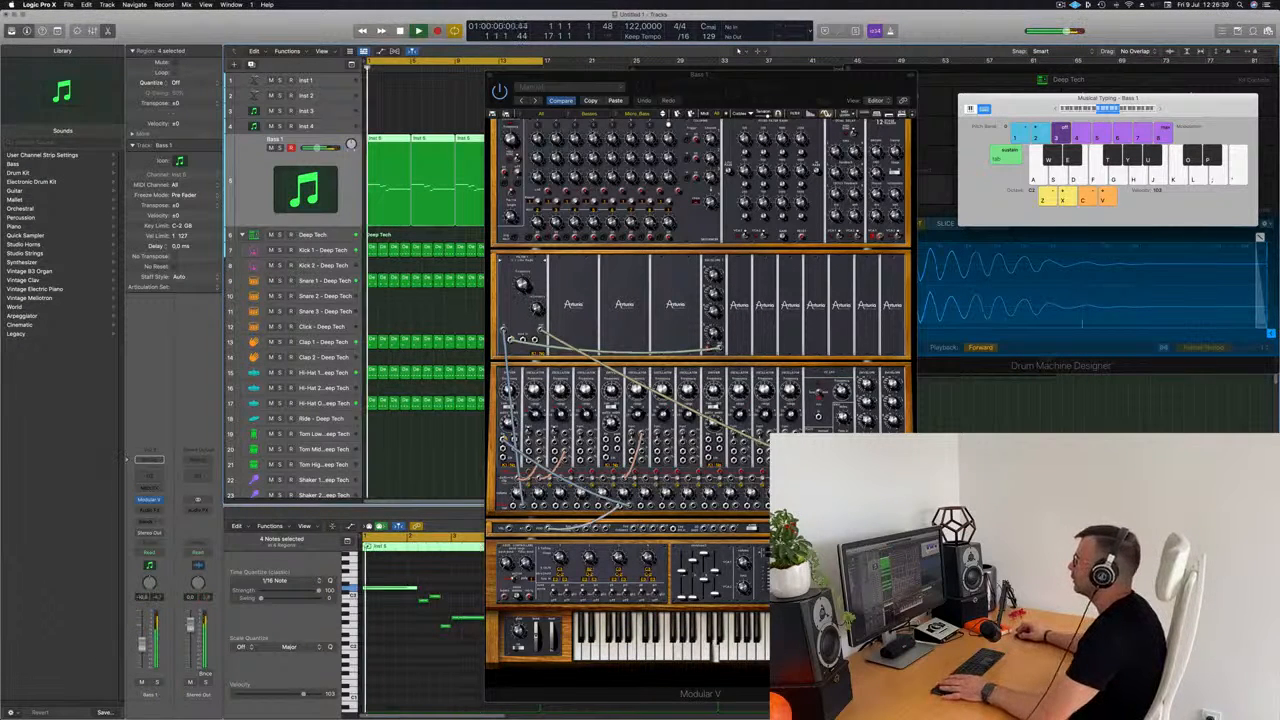
key("space")
key("space")
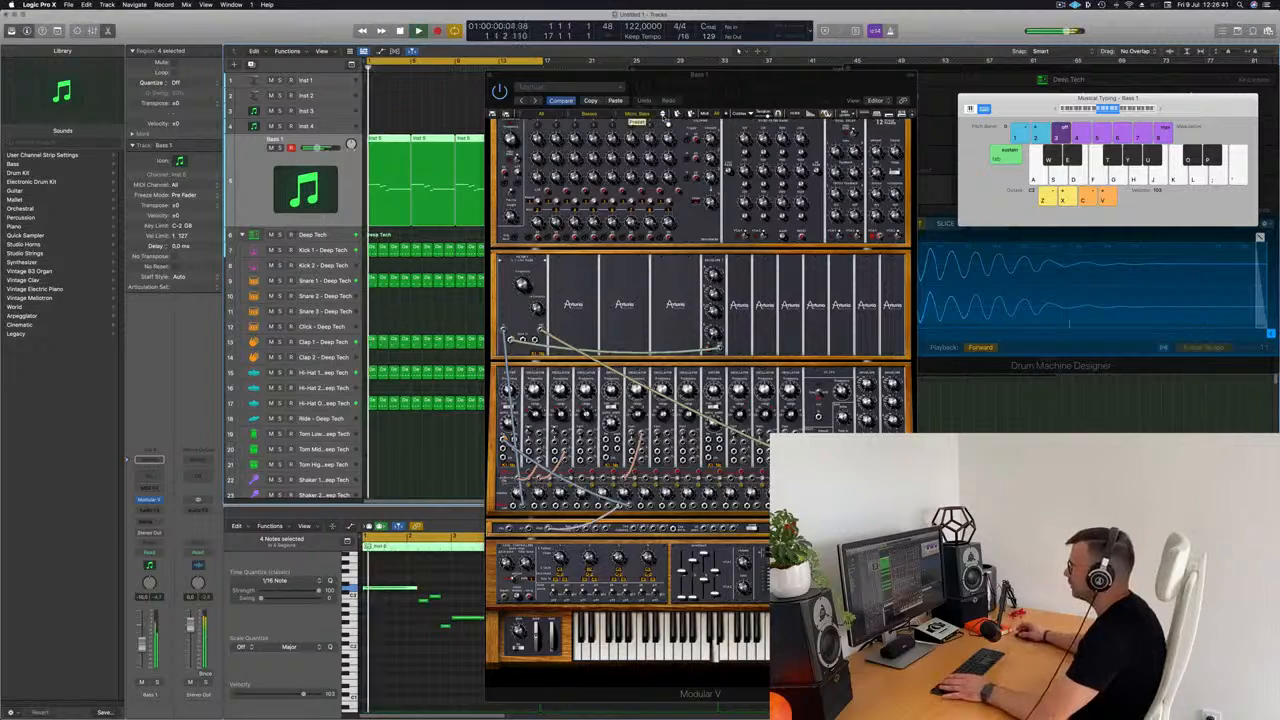
Step: Switch Modular V to the SimpleBass1 preset and raise the Bass 1 track's volume while listening
left_click(664, 117)
key("space")
key("space")
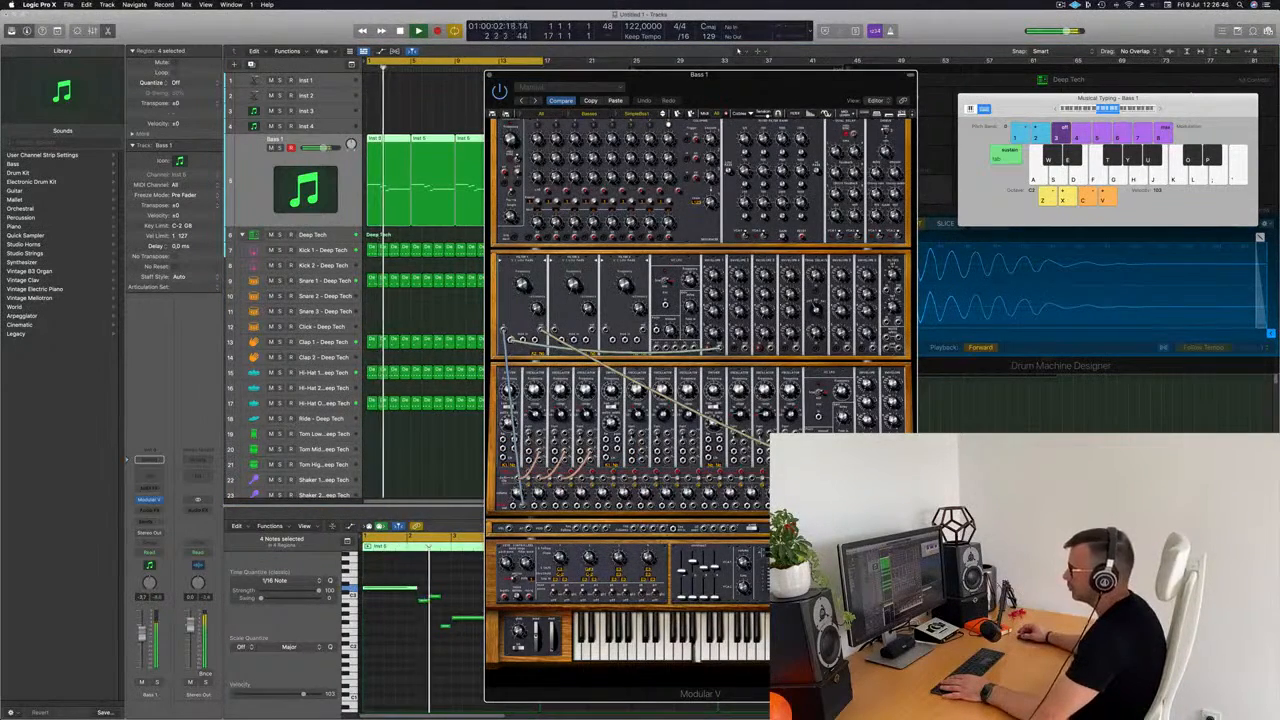
left_click(714, 11)
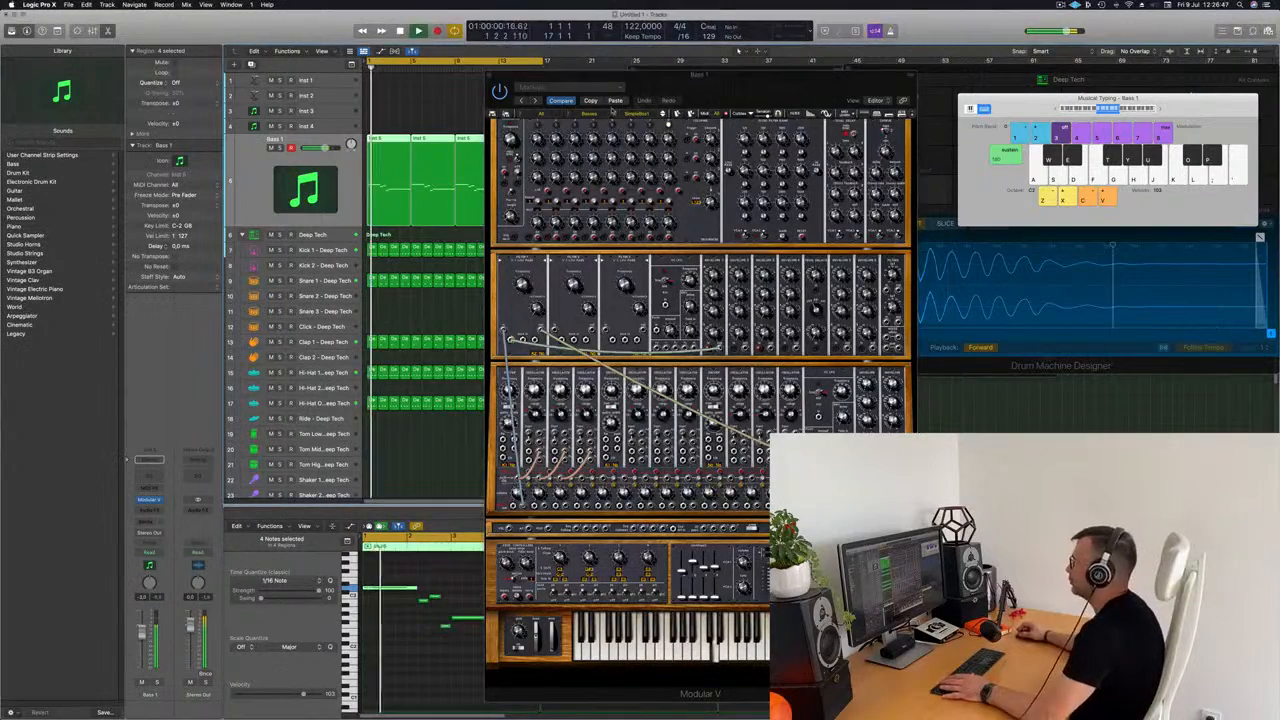
Step: Audition further bass presets during playback, including Taurus and Unisson_Bass, up to JMB_Aswad
left_click(665, 117)
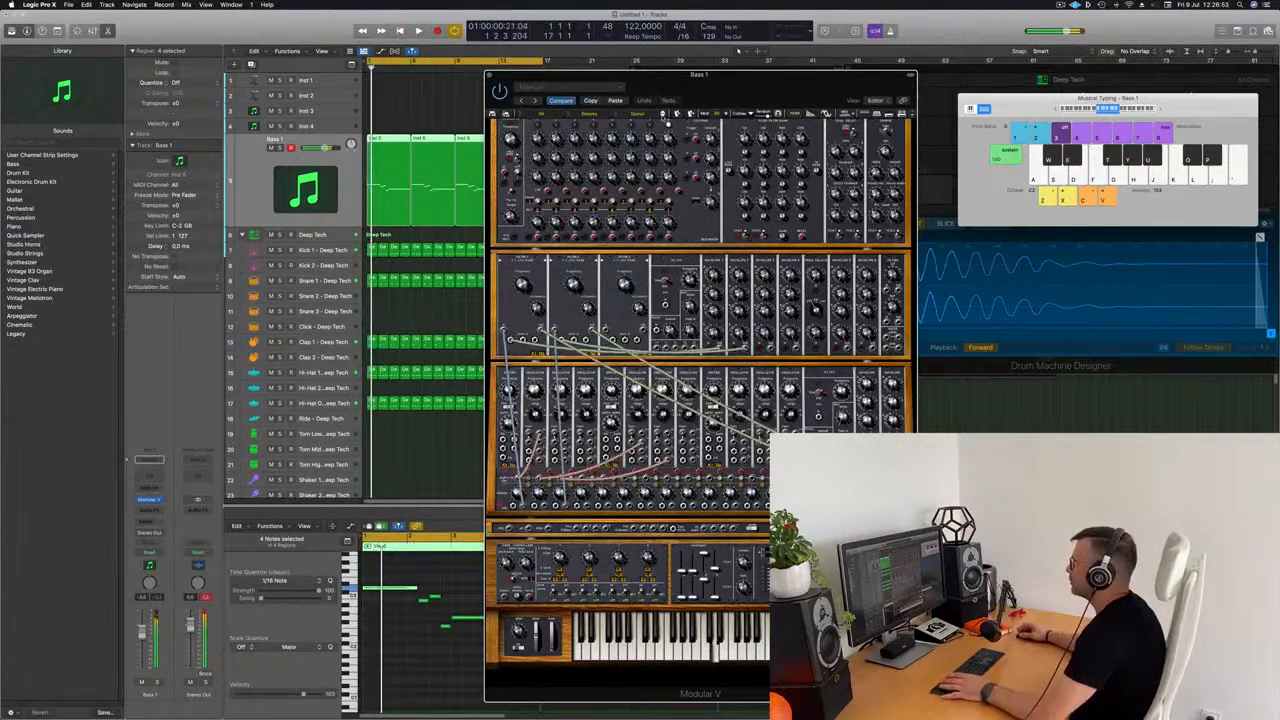
left_click(665, 117)
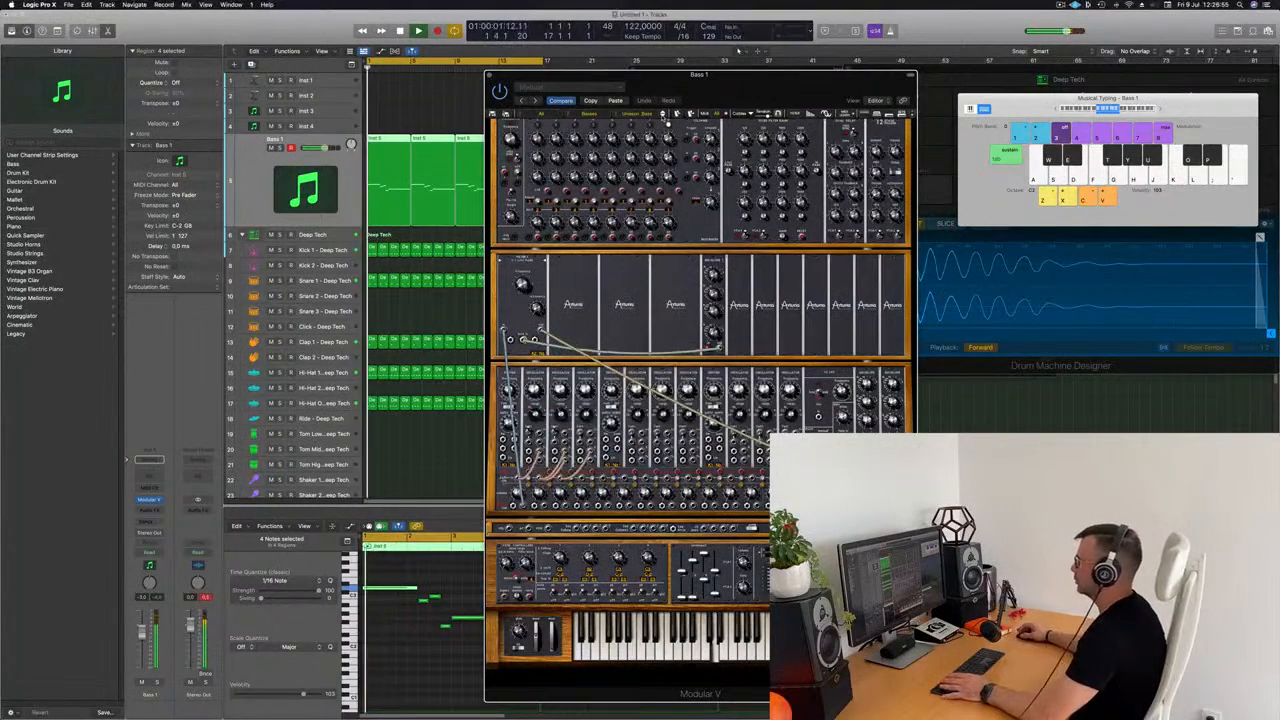
left_click(667, 116)
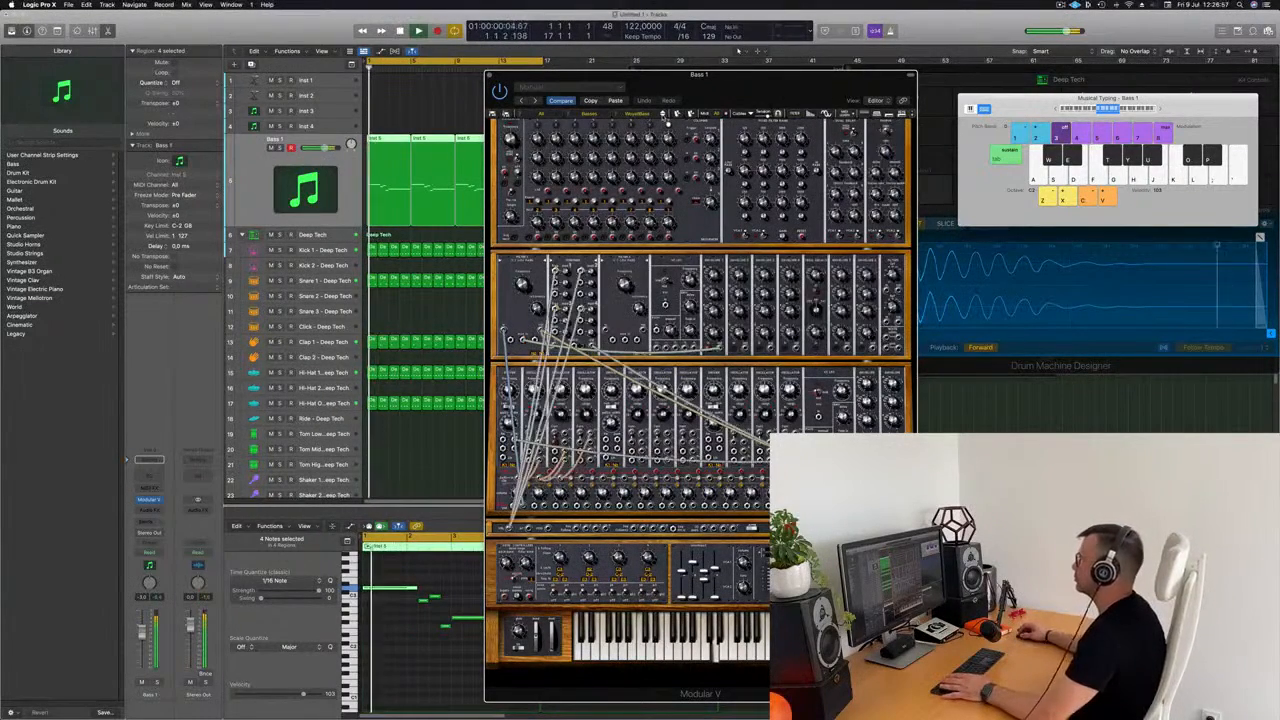
left_click(666, 118)
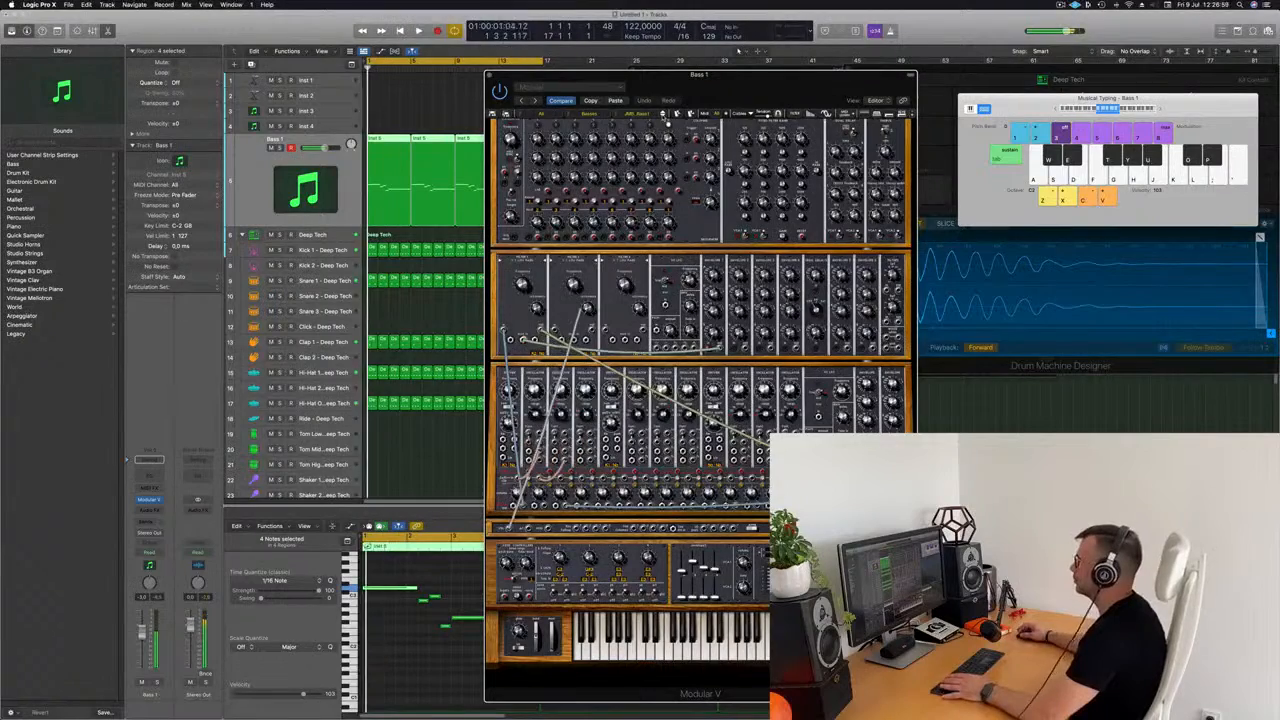
Step: Audition the JMB bass presets from JMB_Big_bass through JMB_BirdLand and JMB_Fretless to JMB_Giorgio
left_click(666, 117)
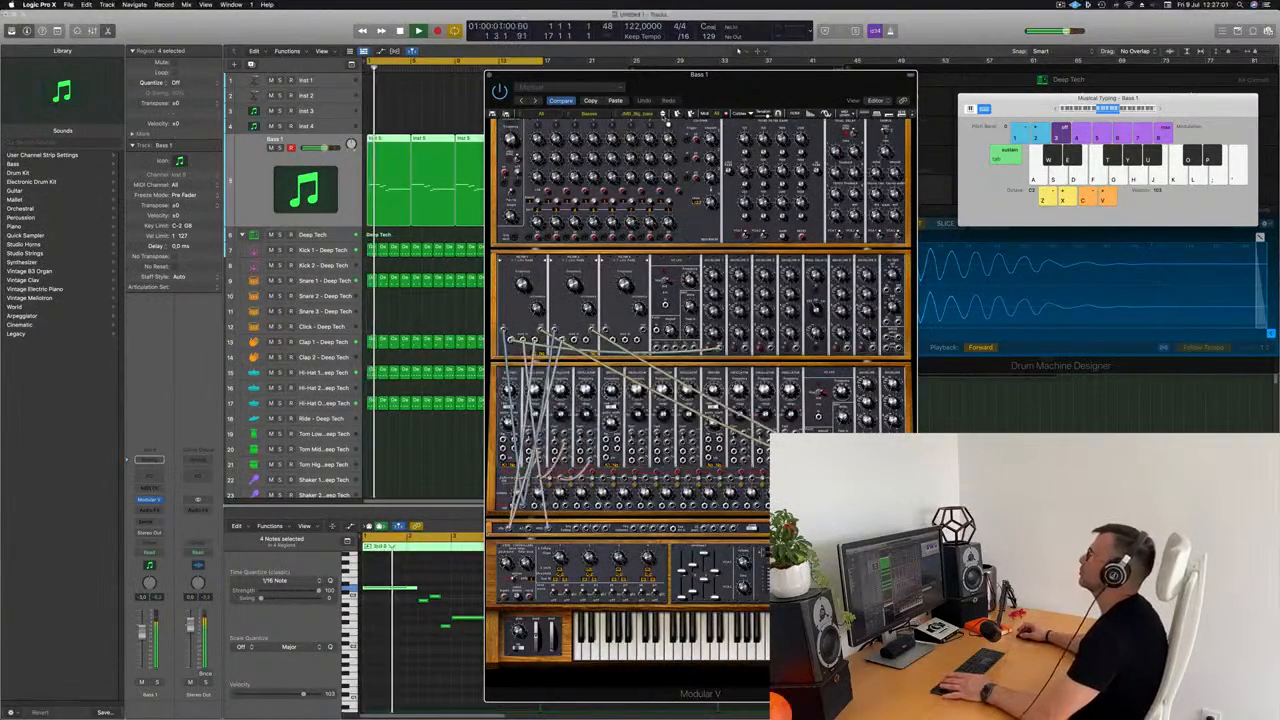
left_click(666, 117)
left_click(666, 118)
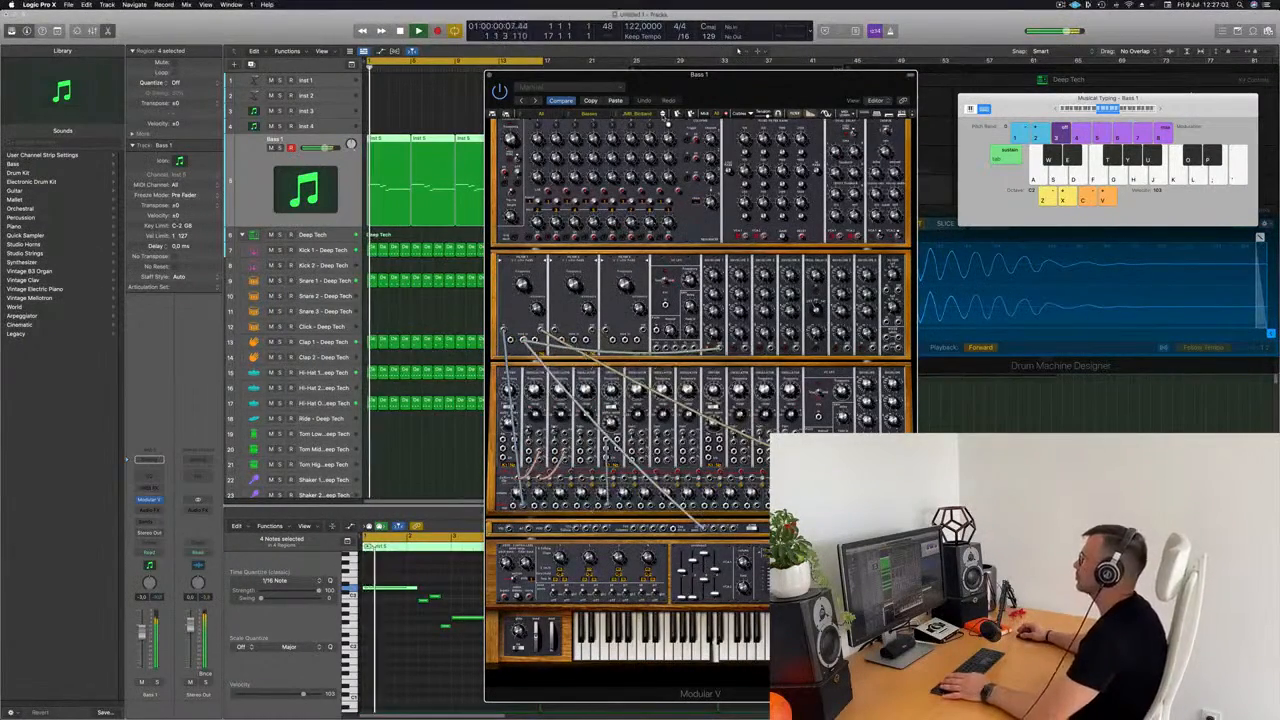
left_click(666, 117)
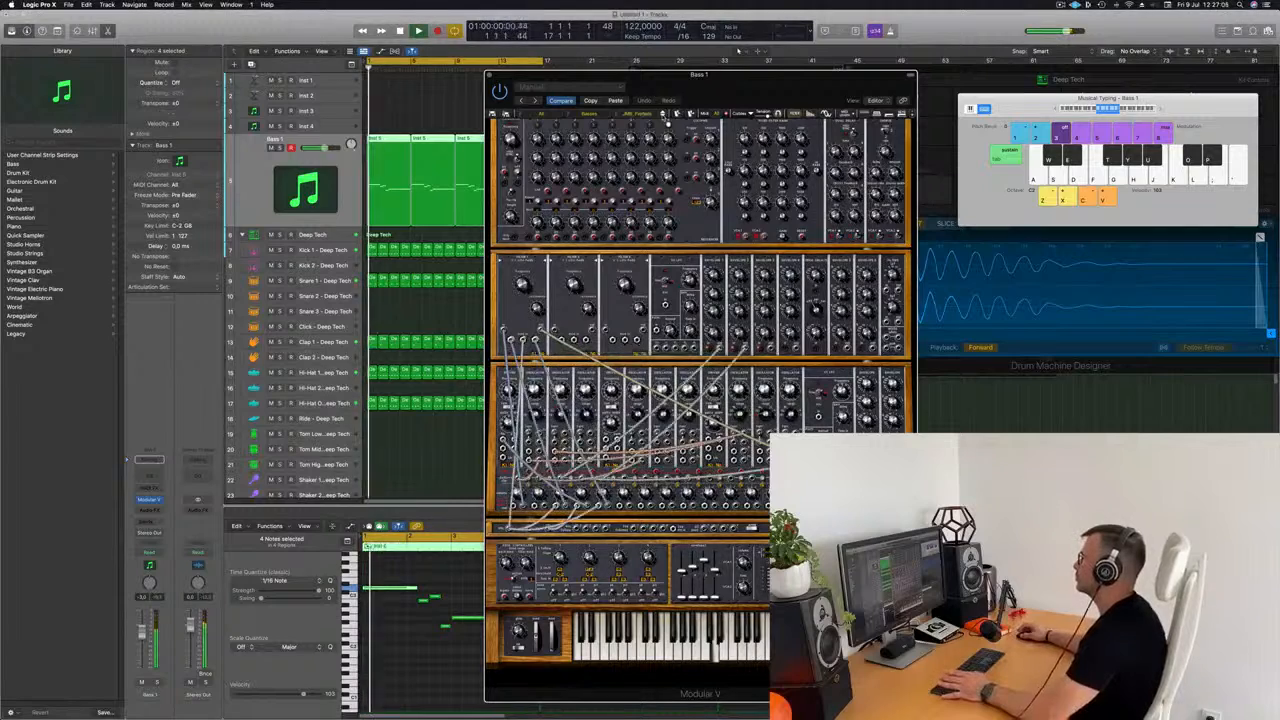
left_click(666, 118)
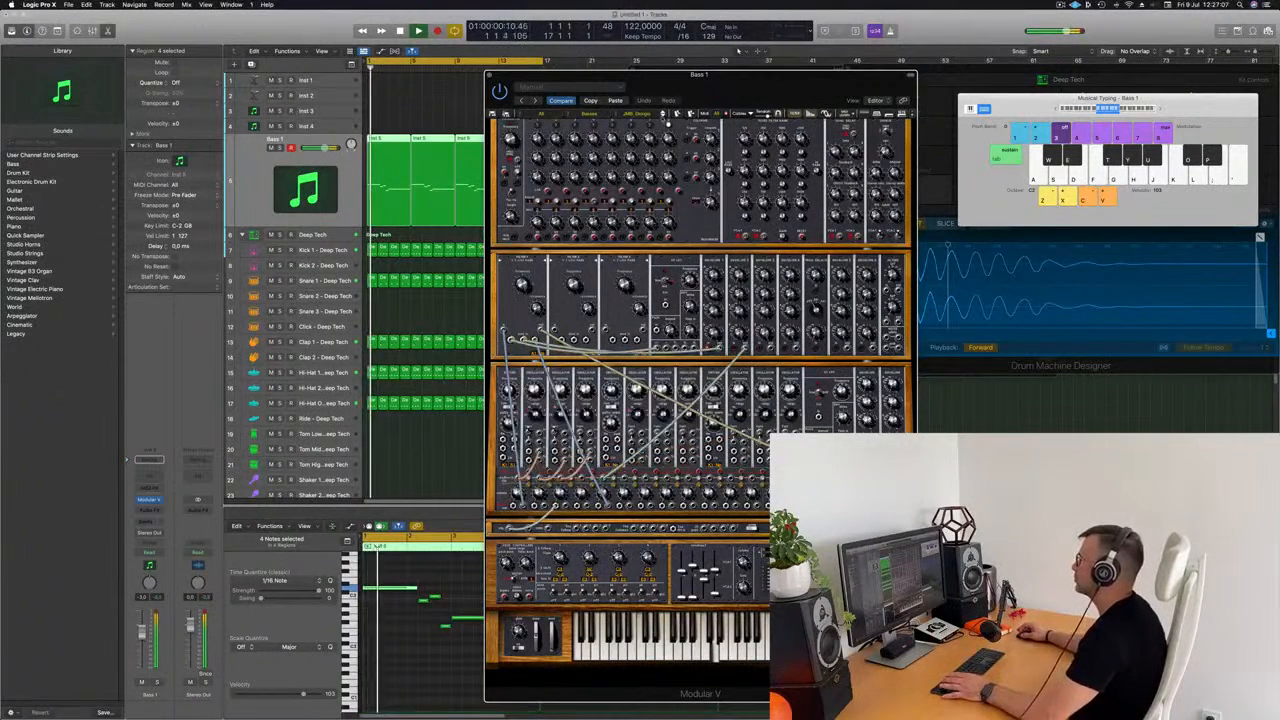
Step: Audition more Modular V bass presets beyond the JMB ones, settle on a Taurus preset, and close the synth window
left_click(666, 117)
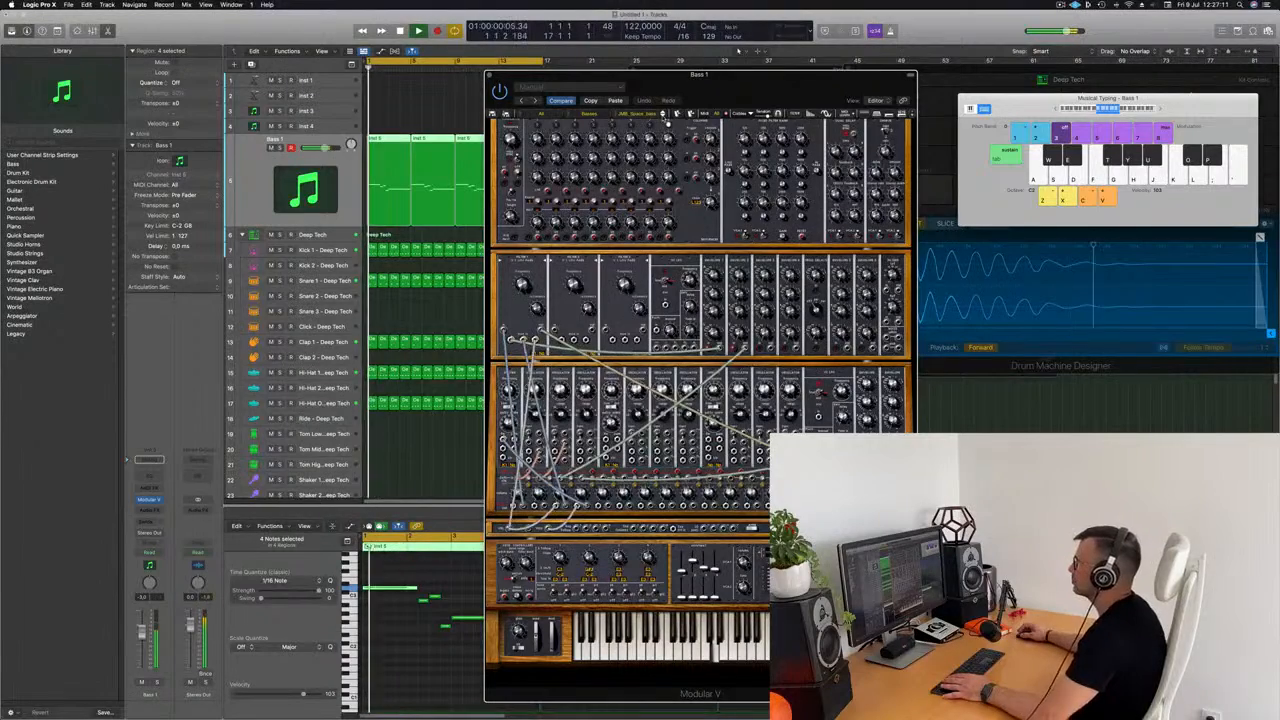
left_click(666, 117)
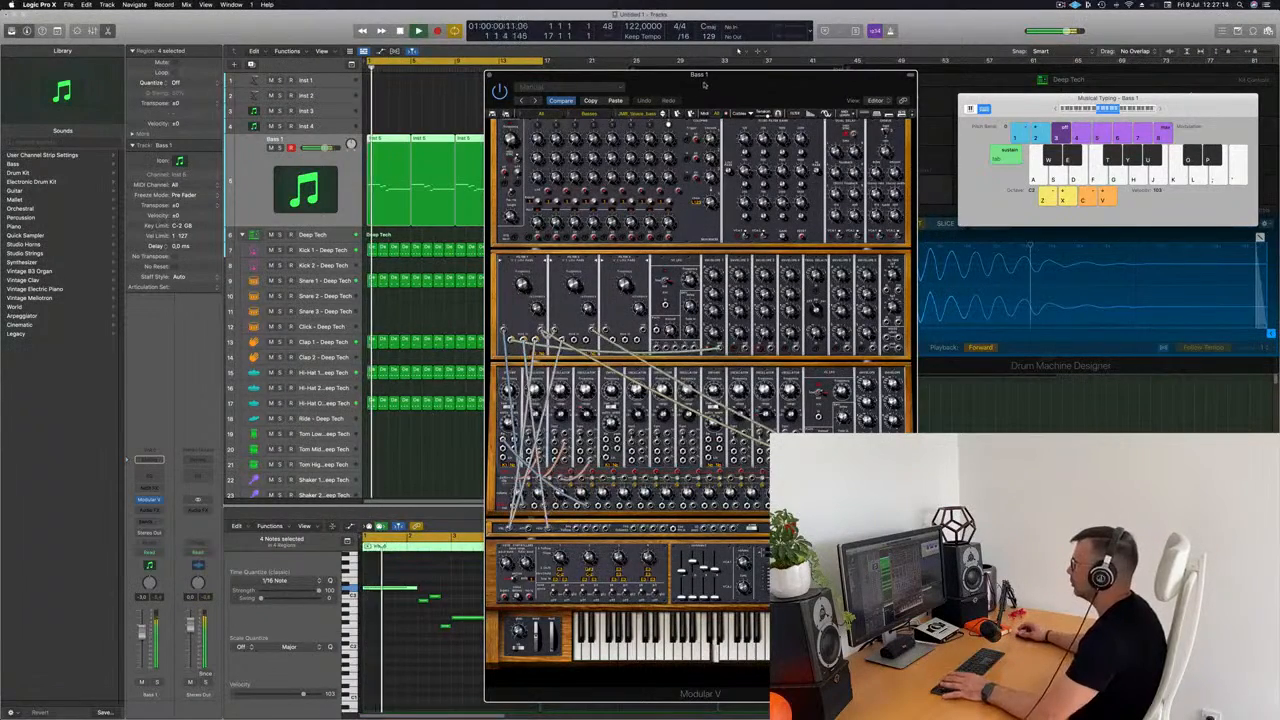
left_click_drag(704, 85, 737, 85)
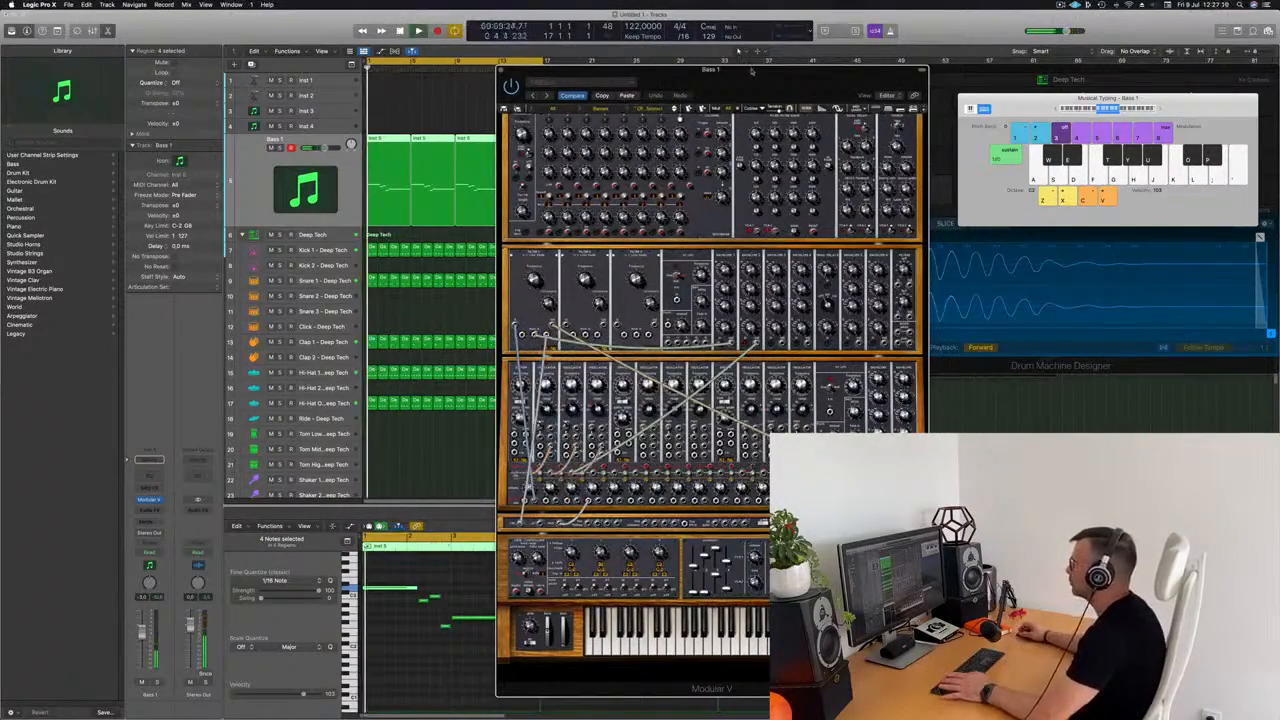
left_click_drag(752, 70, 842, 60)
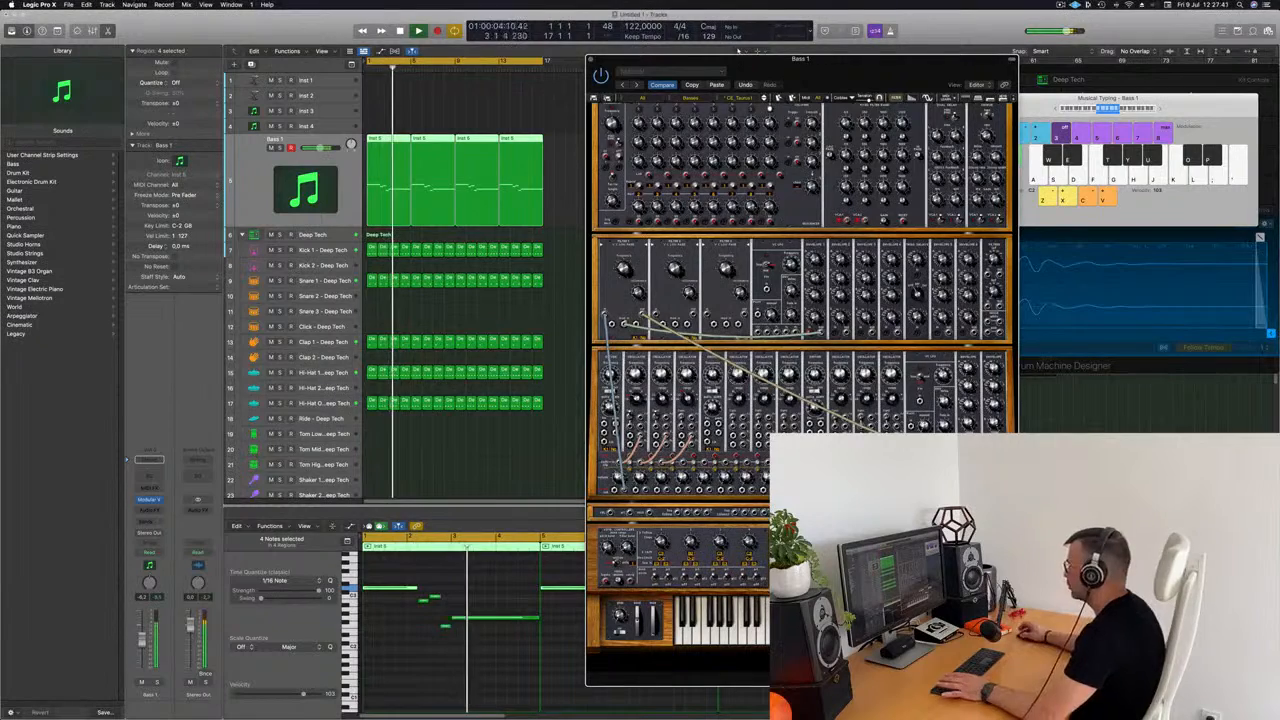
left_click_drag(840, 67, 892, 55)
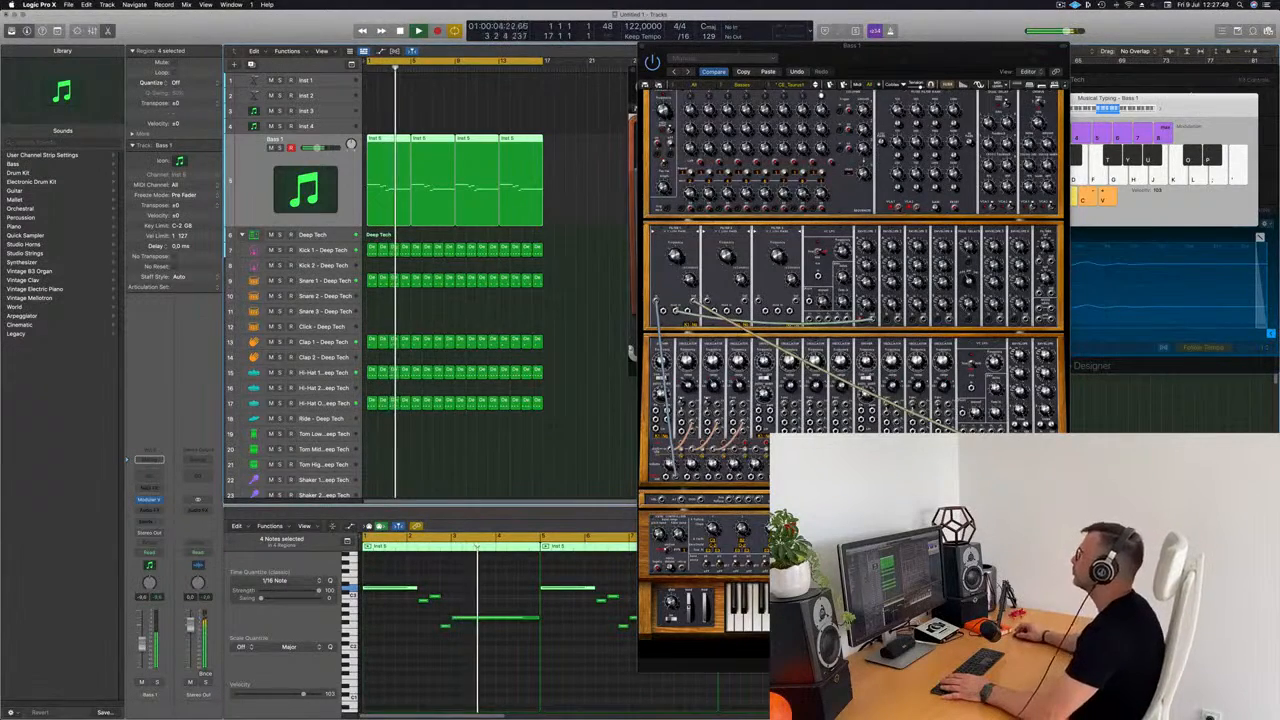
left_click_drag(924, 62, 908, 126)
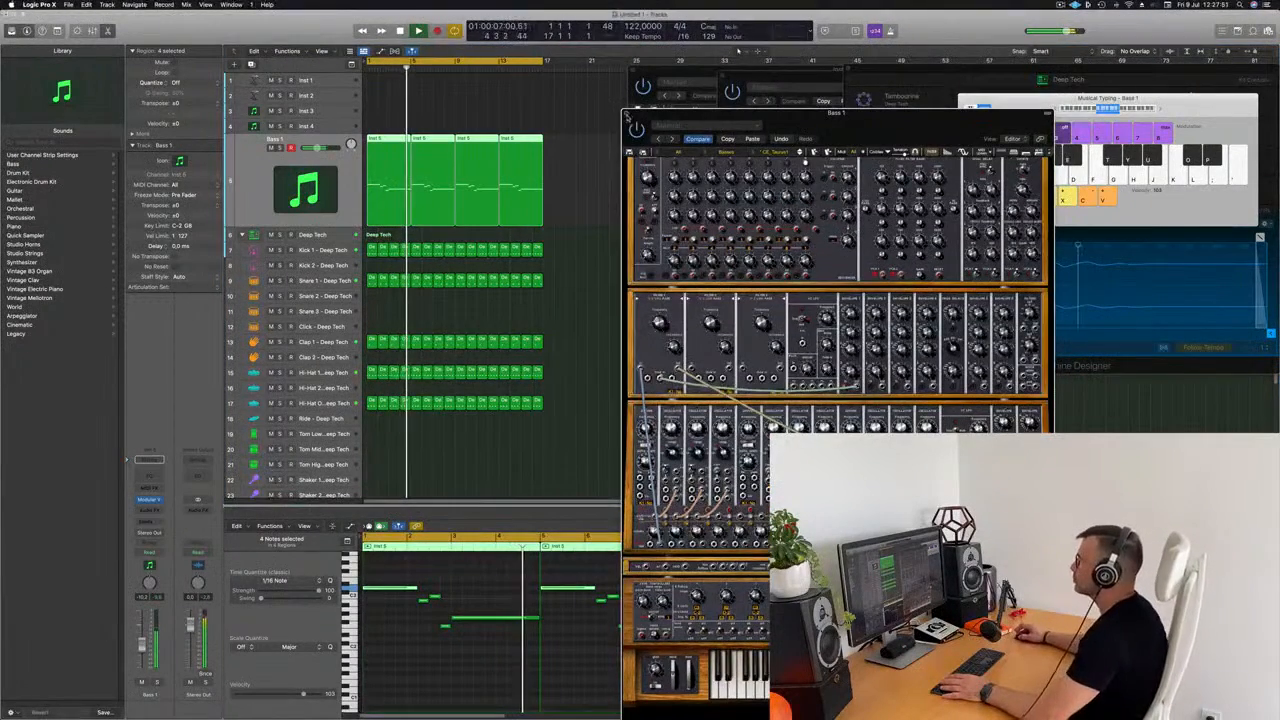
left_click(626, 110)
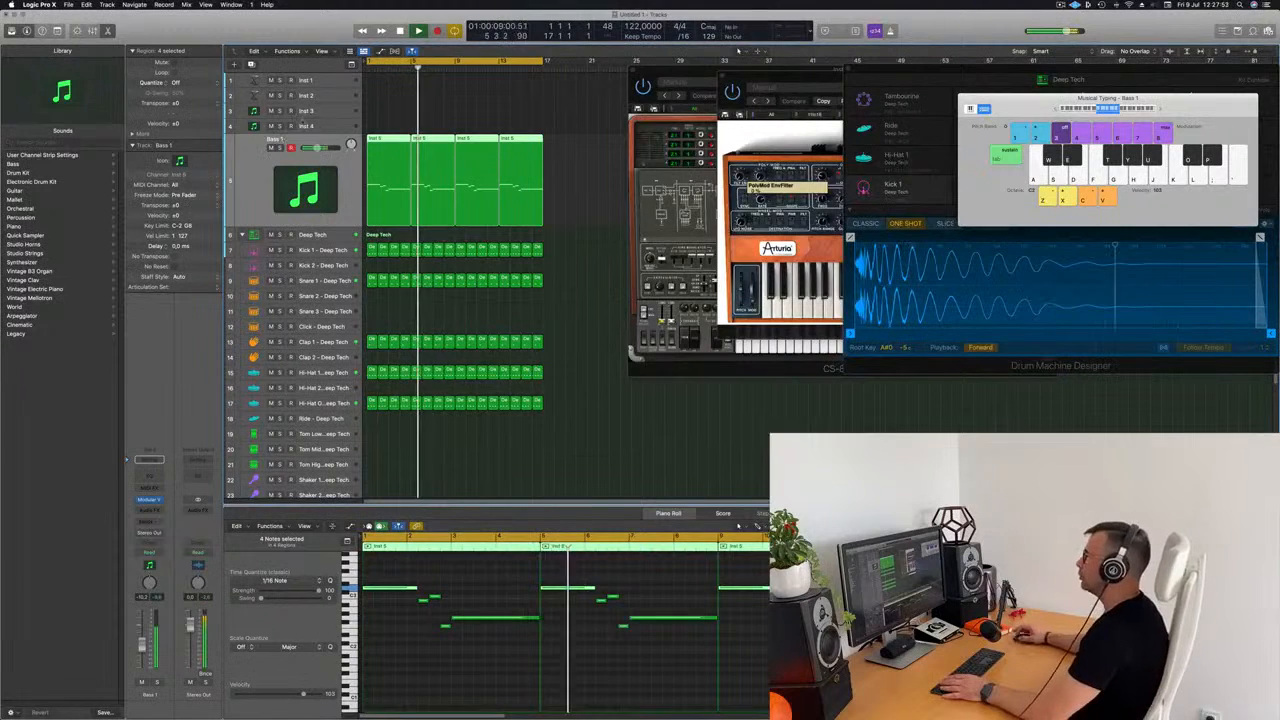
Step: Select the Inst 4 track, replay the song from the start, and open its Prophet-V2 synth over the arrangement
left_click(322, 127)
key("Return")
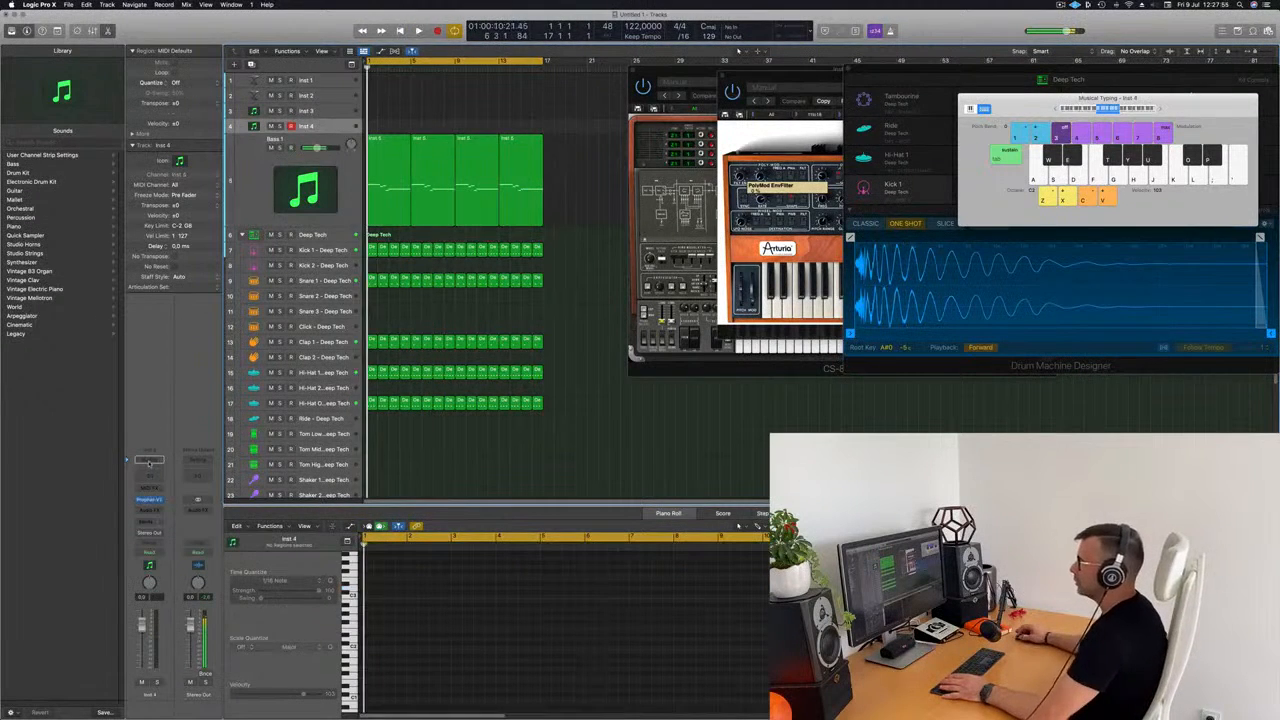
left_click(150, 500)
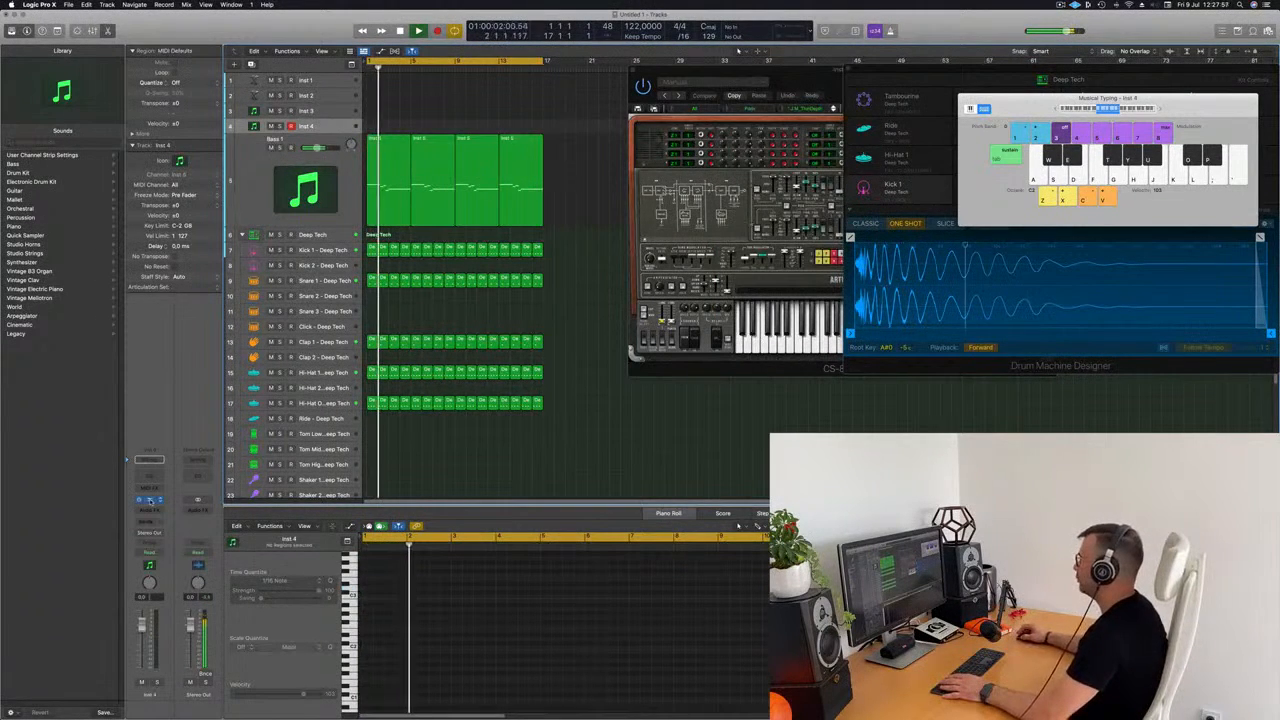
left_click(150, 500)
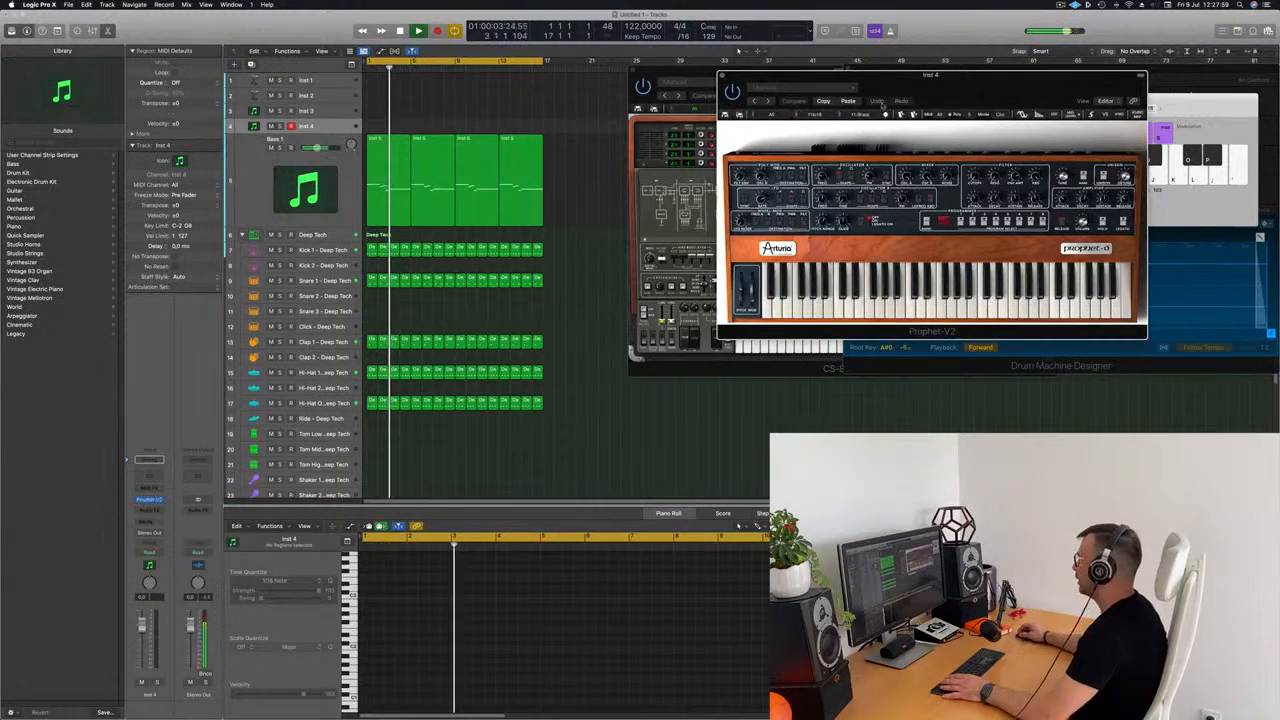
left_click_drag(786, 125, 689, 163)
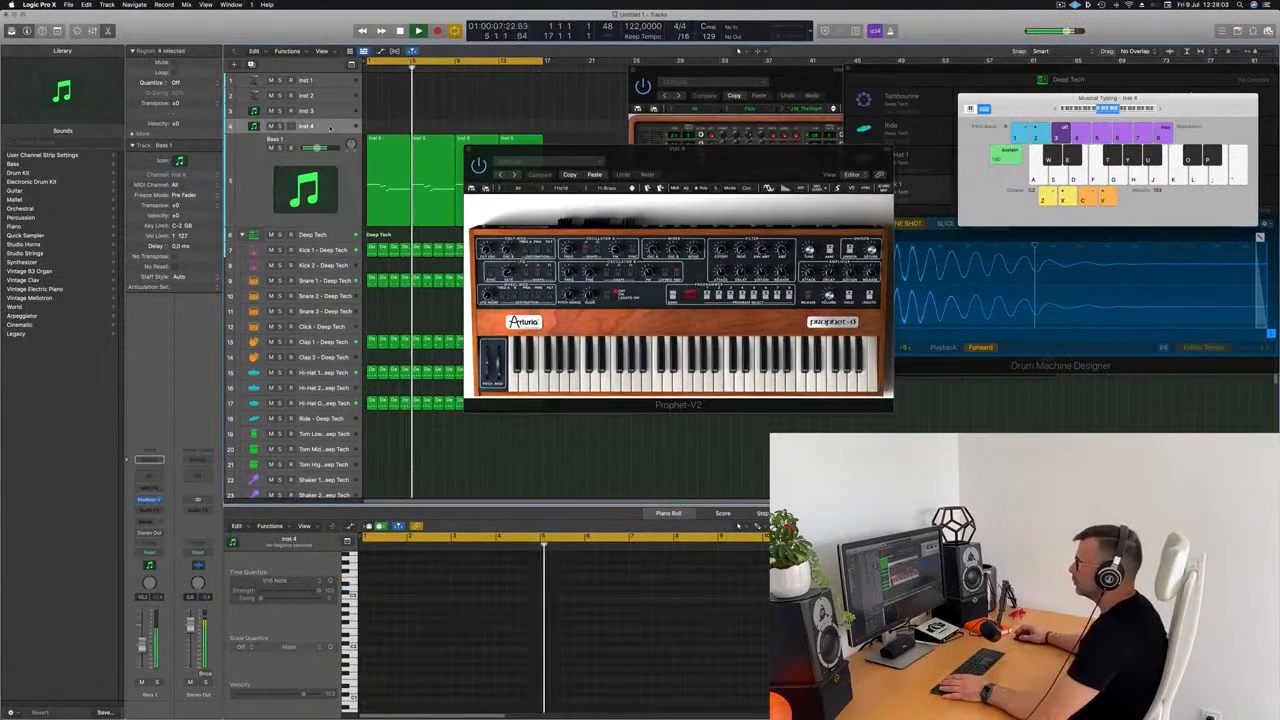
Step: Add a send to Bus 5 on the Inst 4 channel
left_click(151, 511)
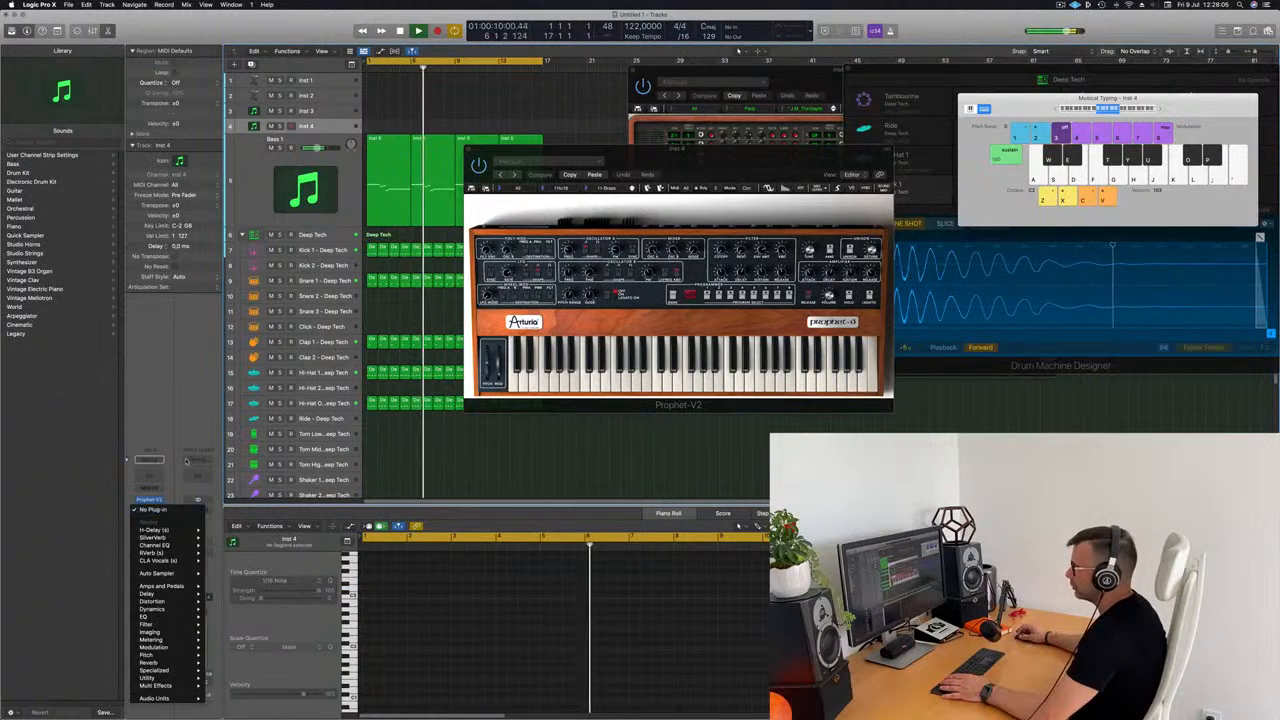
left_click(154, 527)
left_click(151, 521)
mouse_move(165, 535)
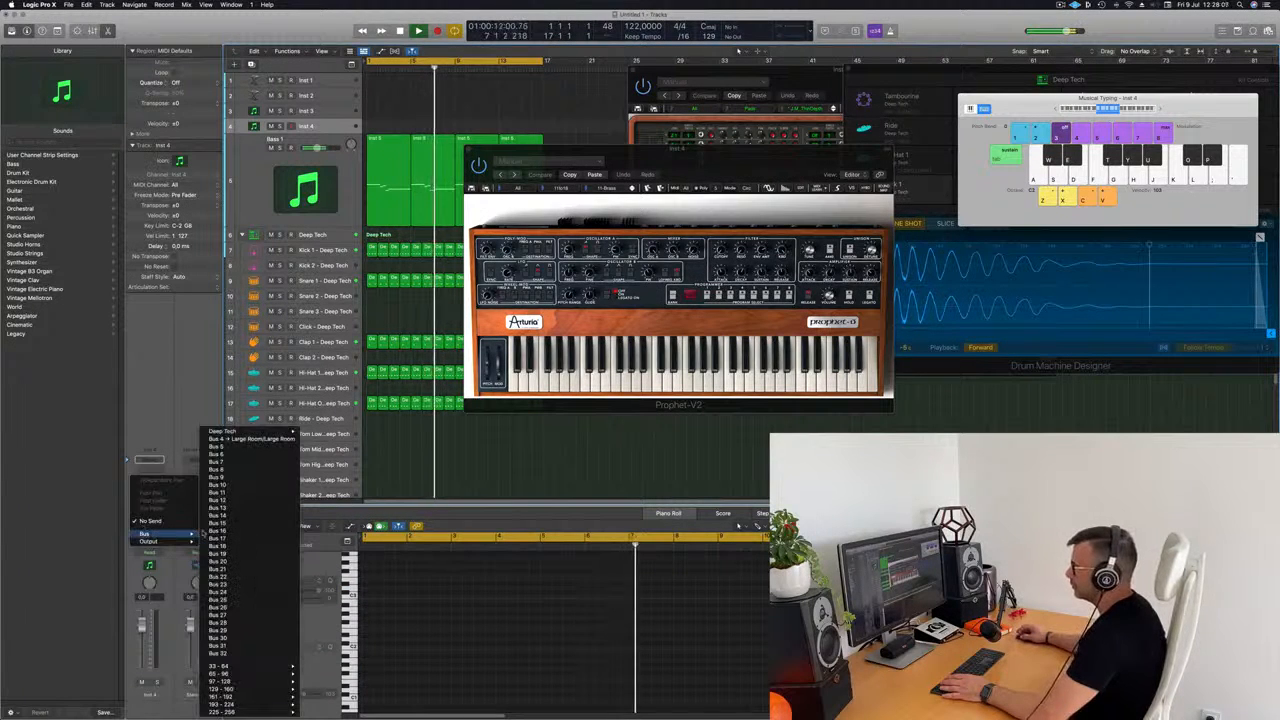
left_click(241, 449)
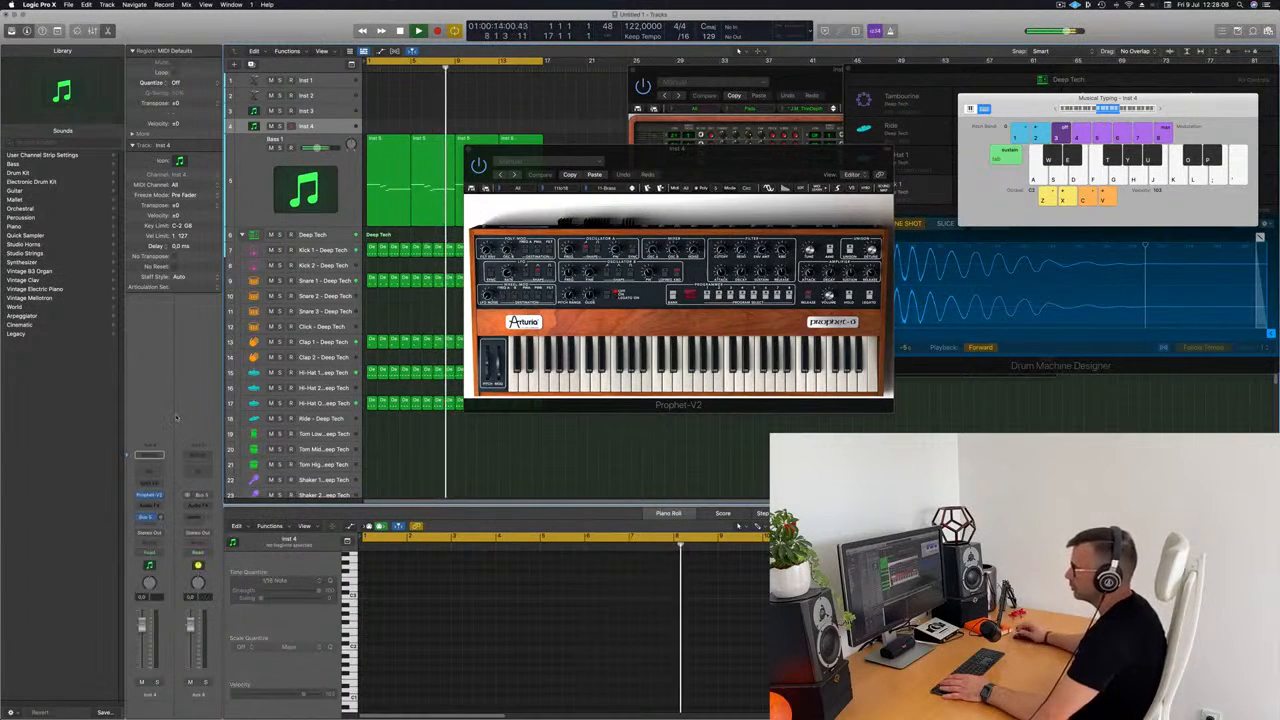
Step: Insert a stereo SilverVerb on Aux 5, load its grandiose preset, and set the wet output to 100%
left_click(198, 505)
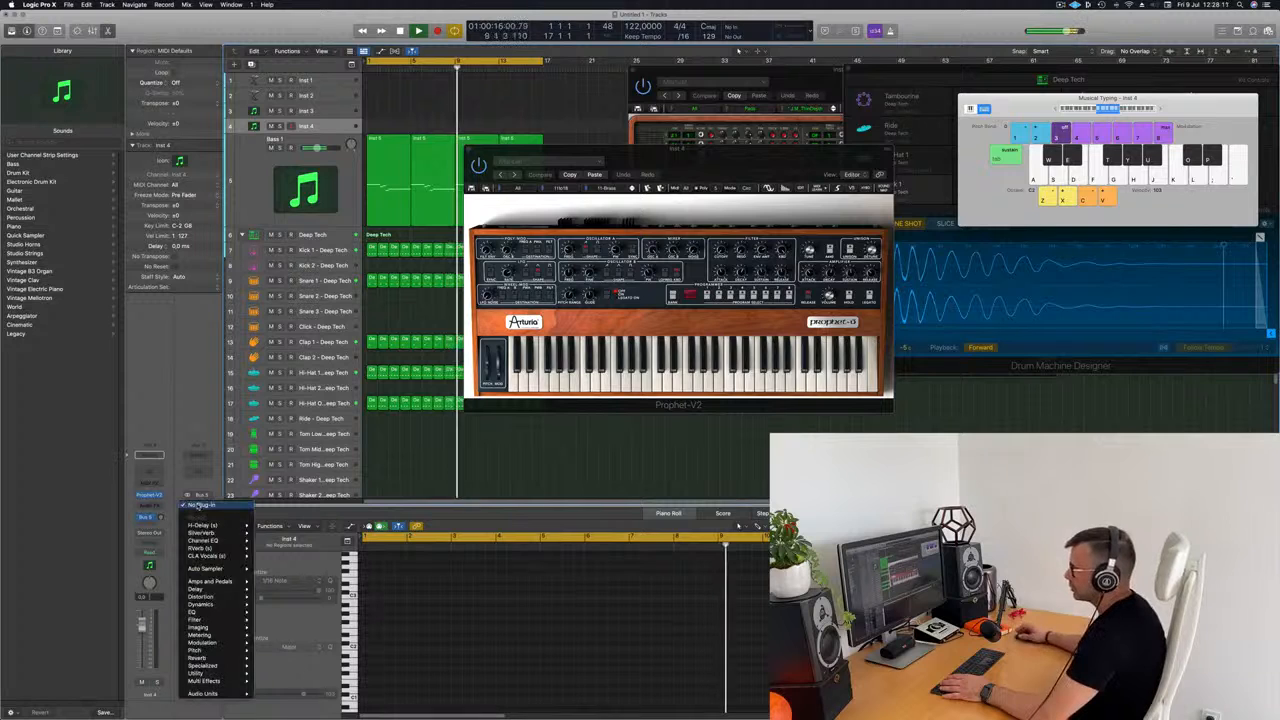
mouse_move(220, 532)
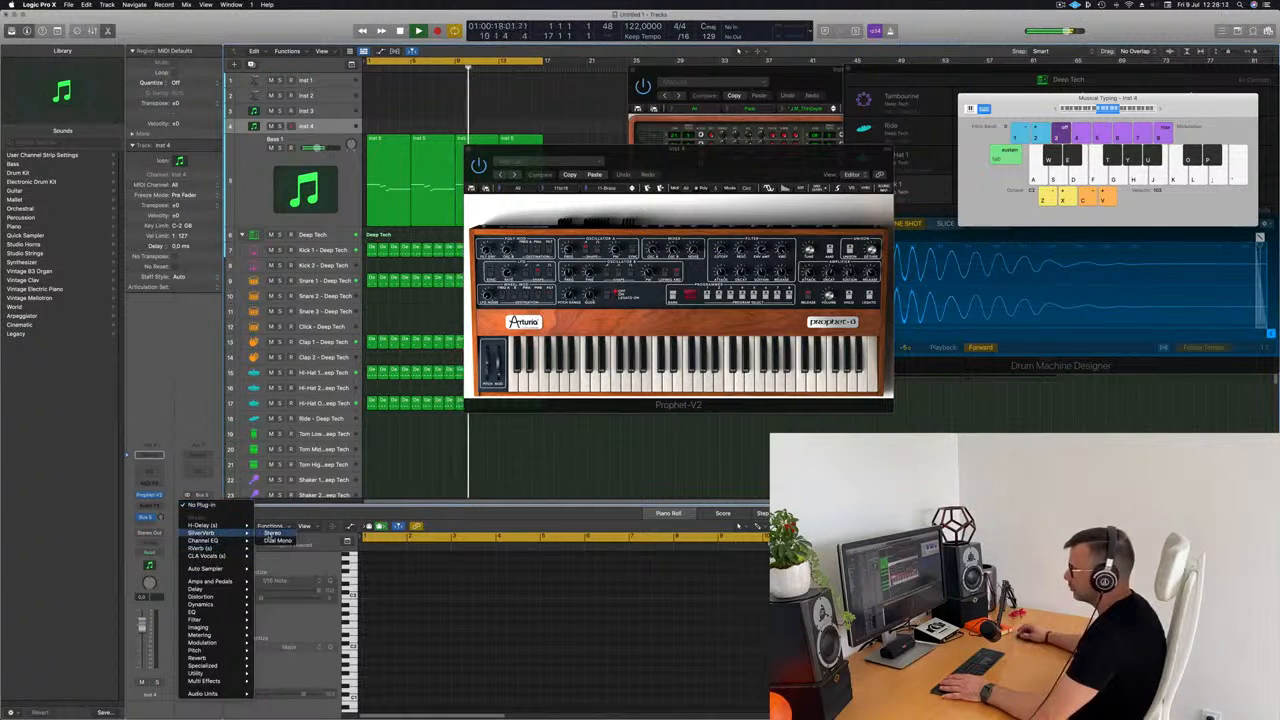
left_click(272, 533)
left_click(483, 131)
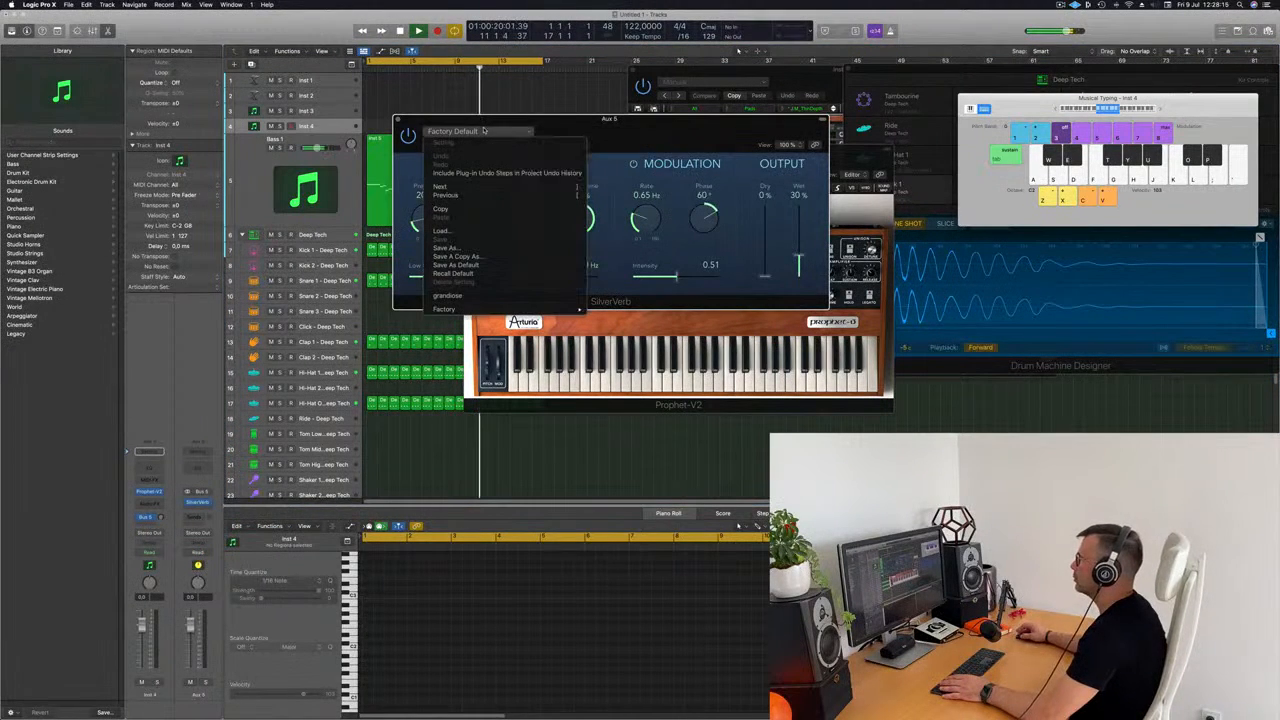
left_click(455, 296)
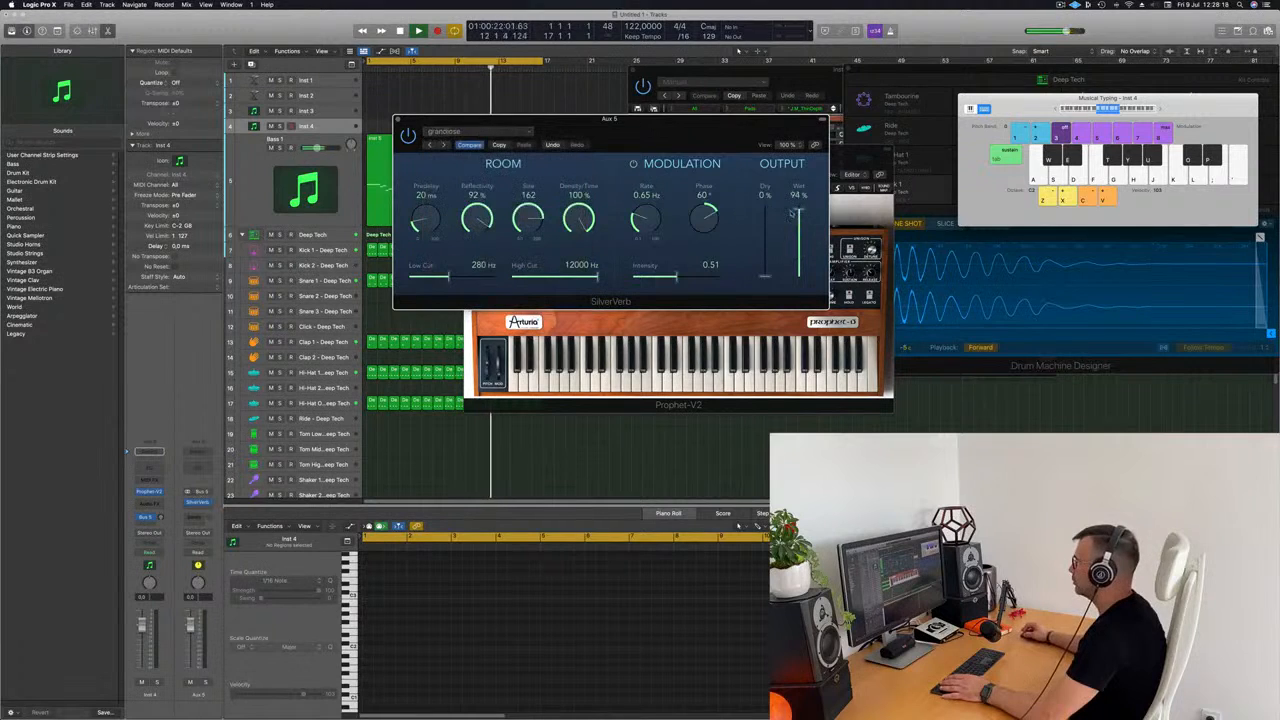
left_click_drag(767, 134, 1191, 112)
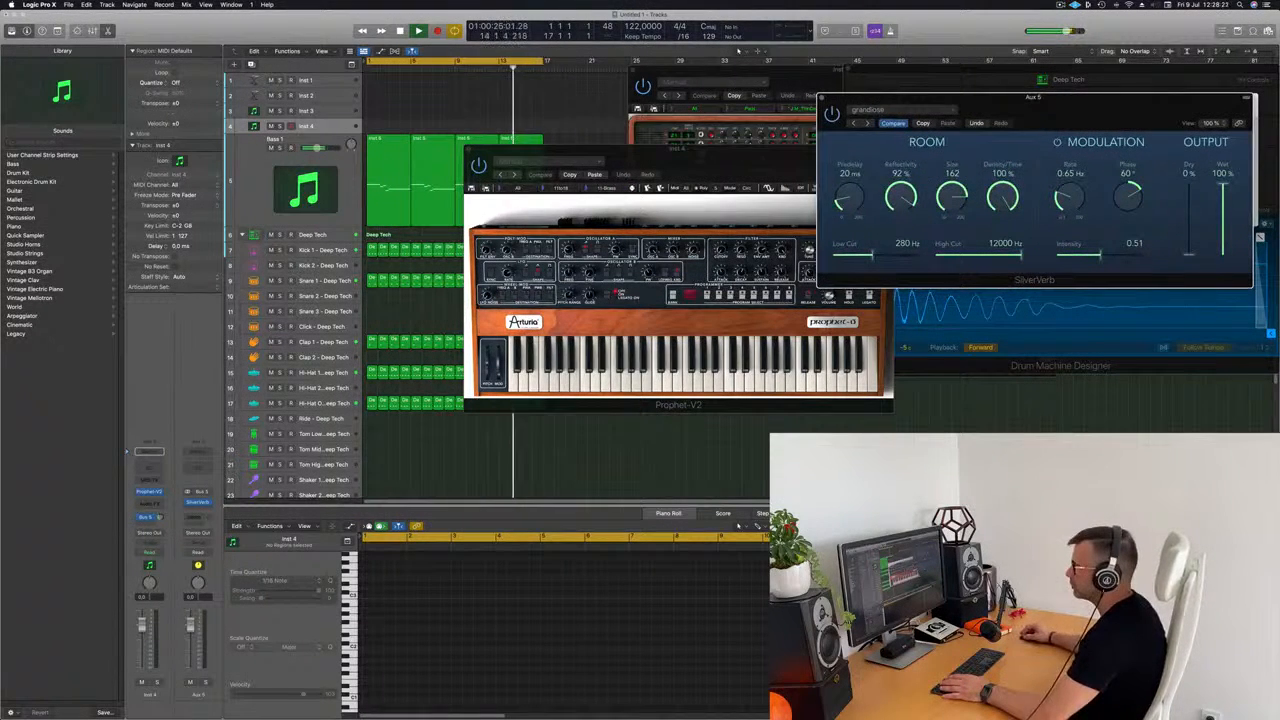
Step: Arrange the Prophet-V2 and Musical Typing windows while trying out notes on Inst 4 over the looping song
left_click(186, 468)
left_click_drag(711, 153, 809, 122)
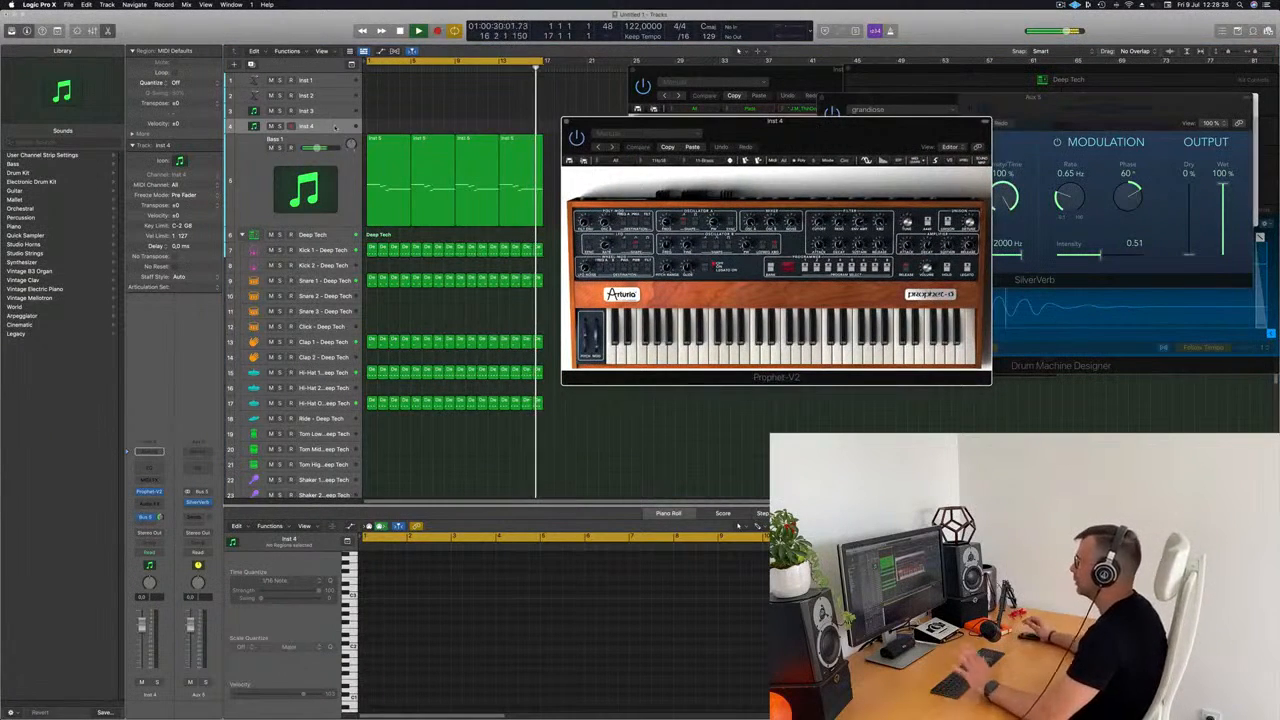
left_click_drag(834, 142, 797, 140)
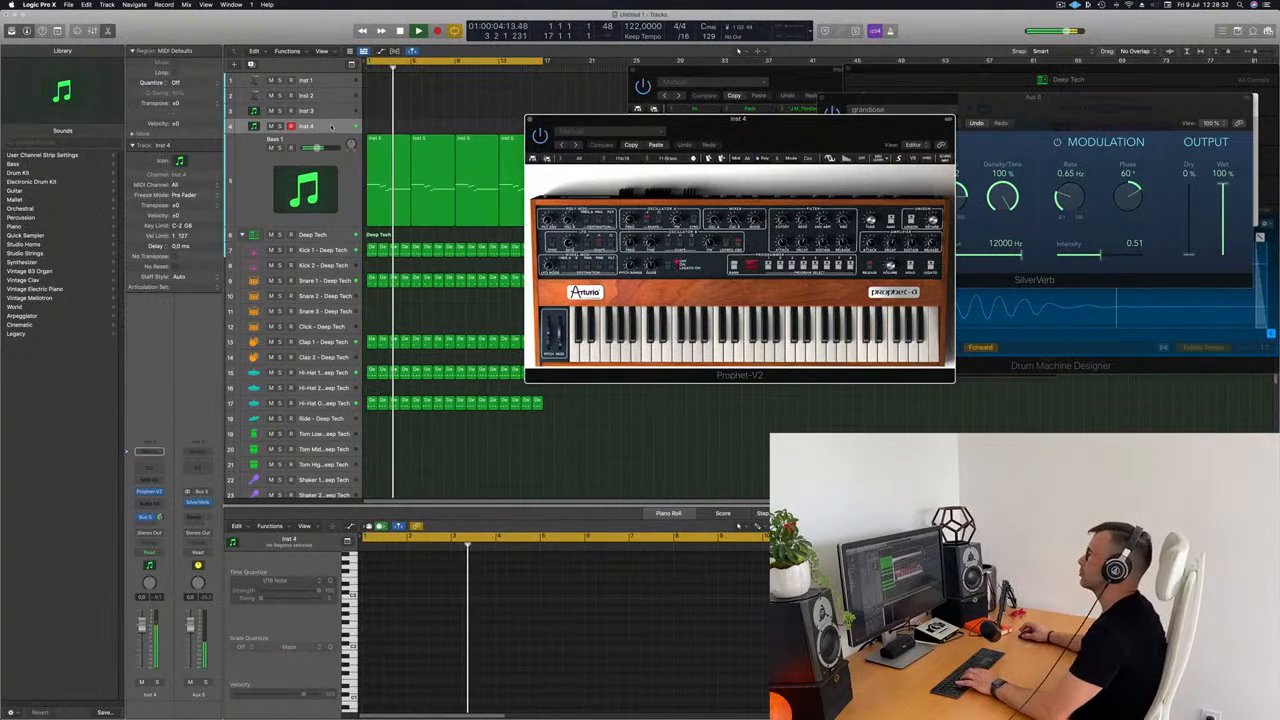
left_click(416, 128)
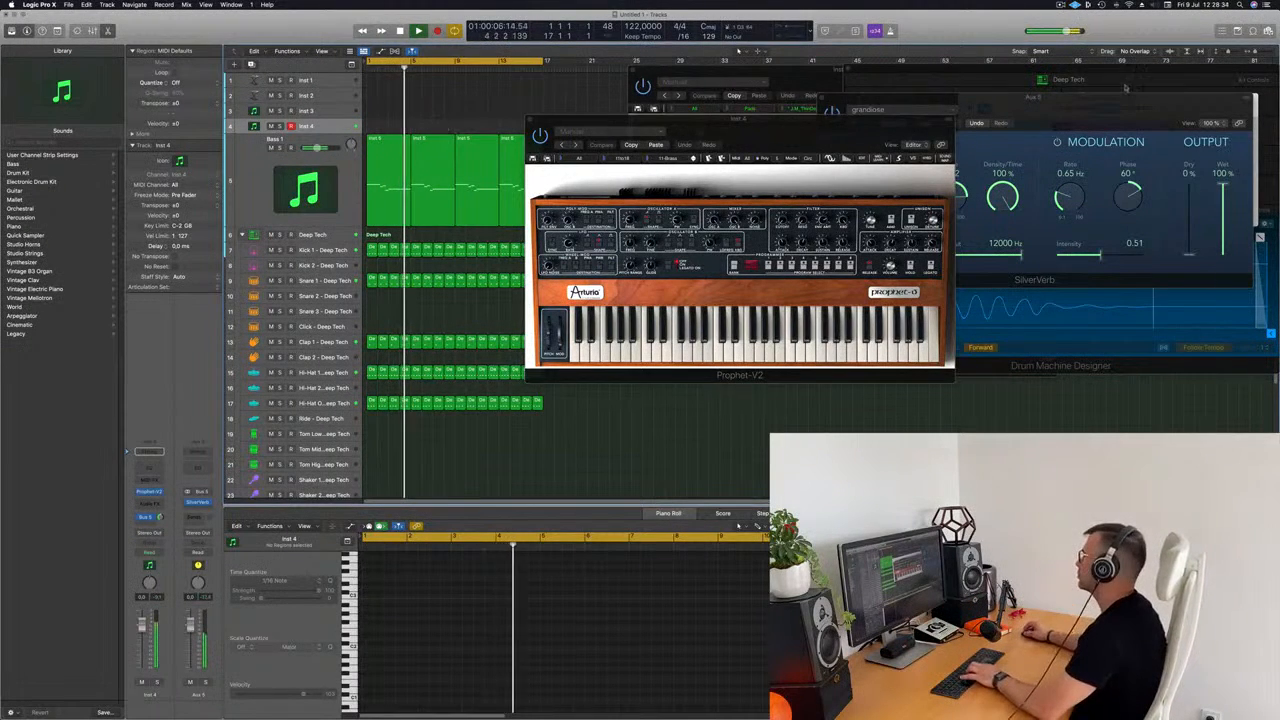
left_click_drag(843, 128, 661, 216)
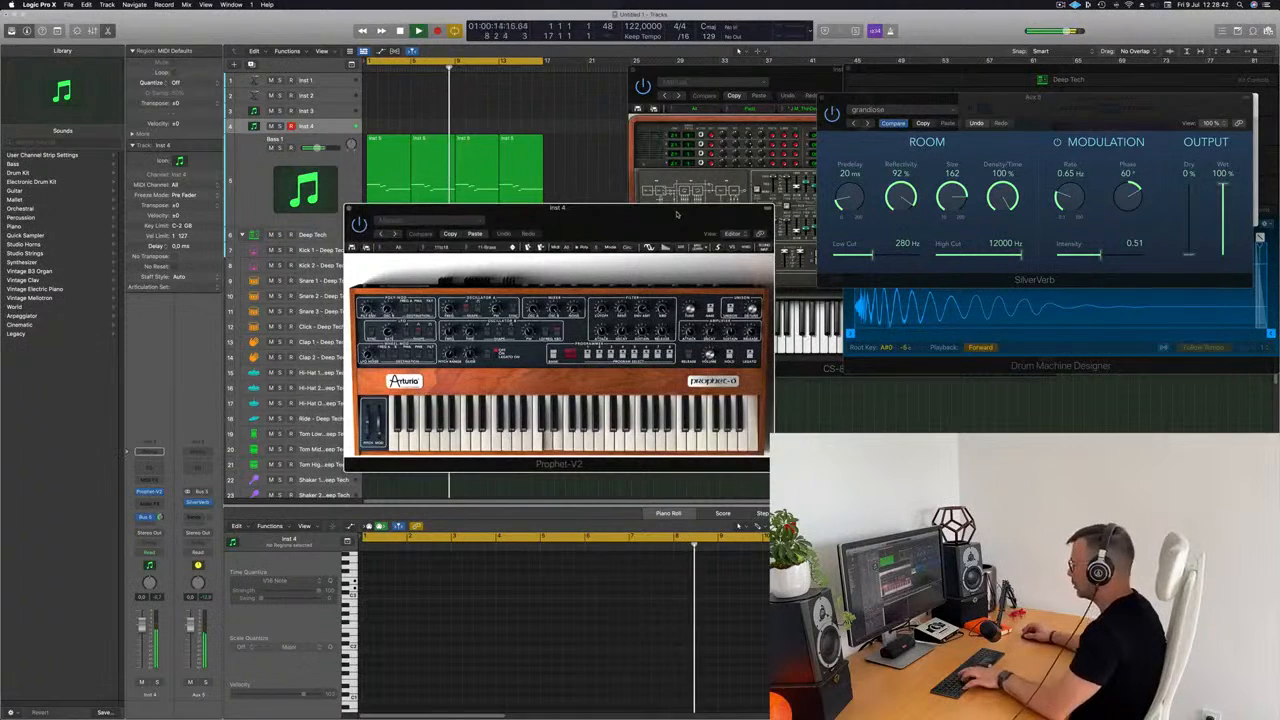
key("super+k")
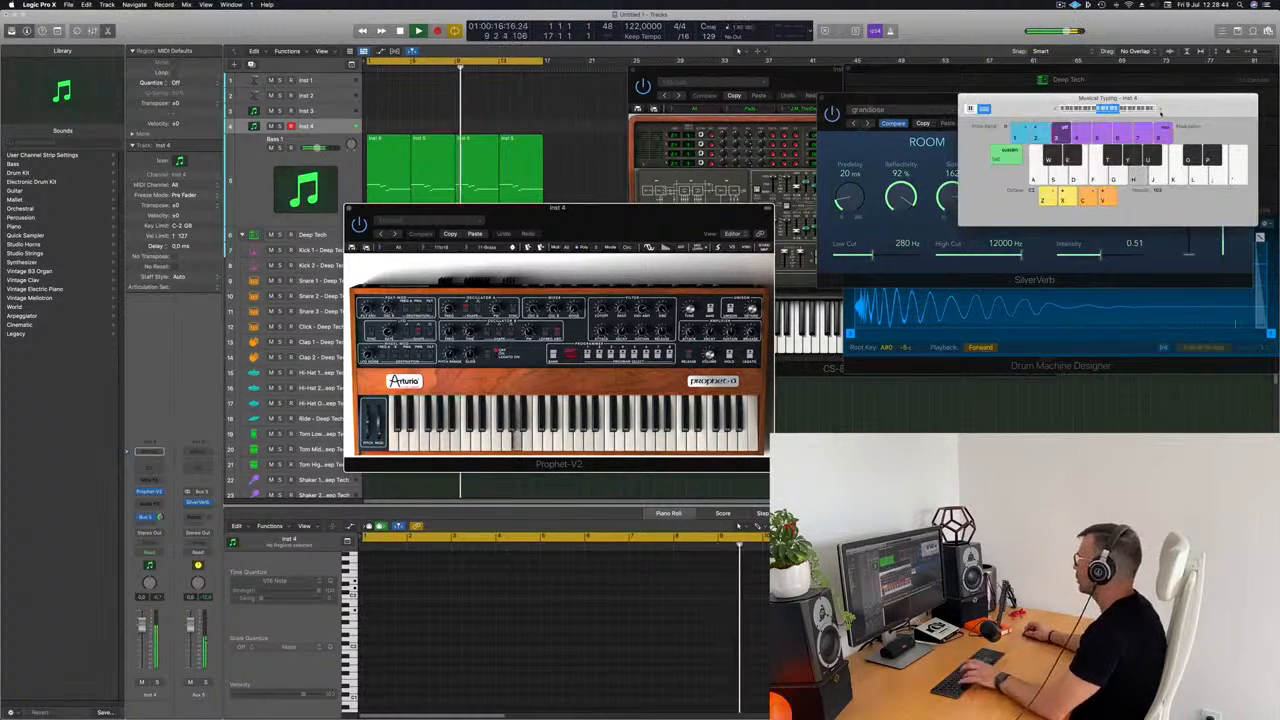
left_click_drag(1066, 112, 871, 114)
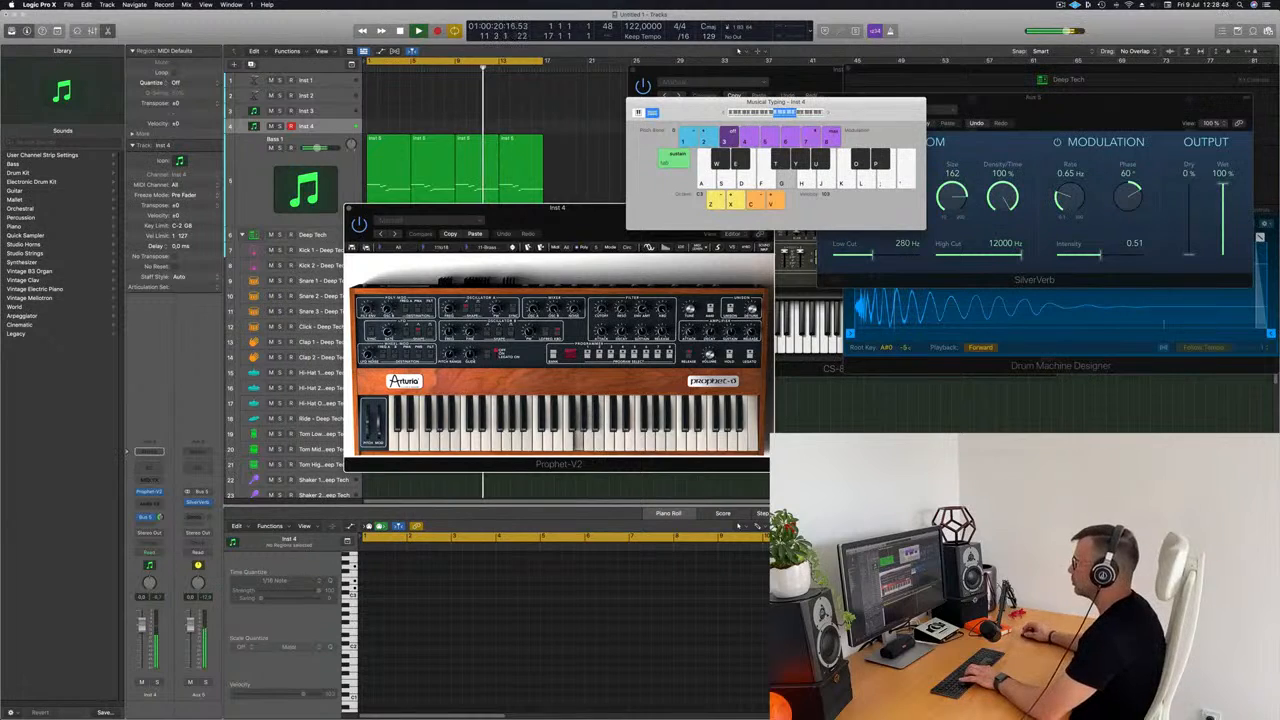
left_click_drag(599, 218, 764, 196)
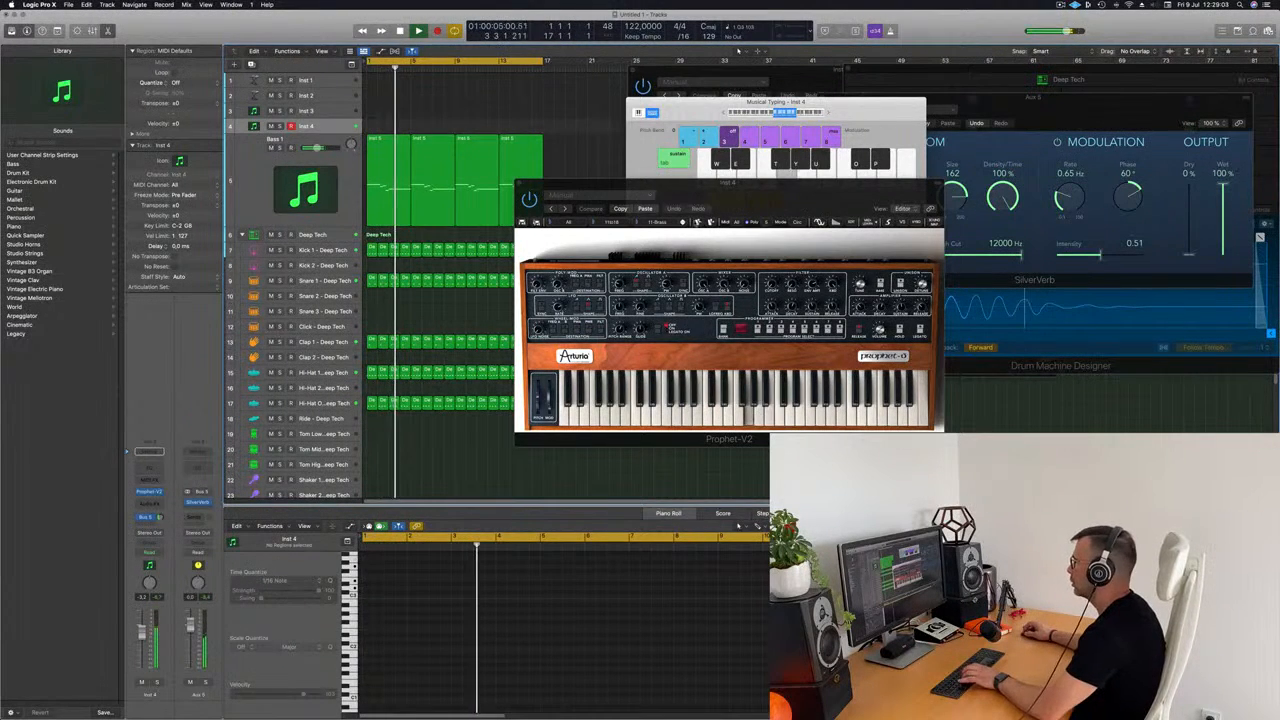
Step: Switch Prophet-V2 to the Brasses presets from all banks and step through them while playing to find a fitting sound
left_click(683, 224)
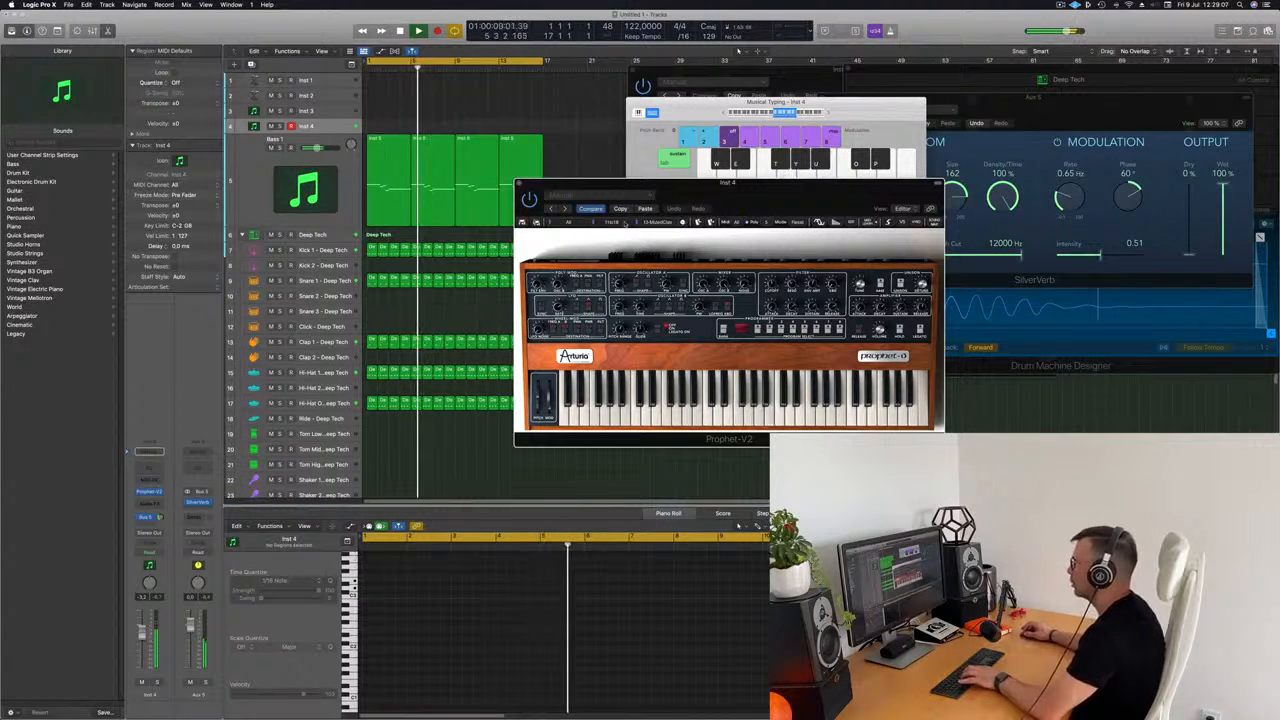
left_click(549, 223)
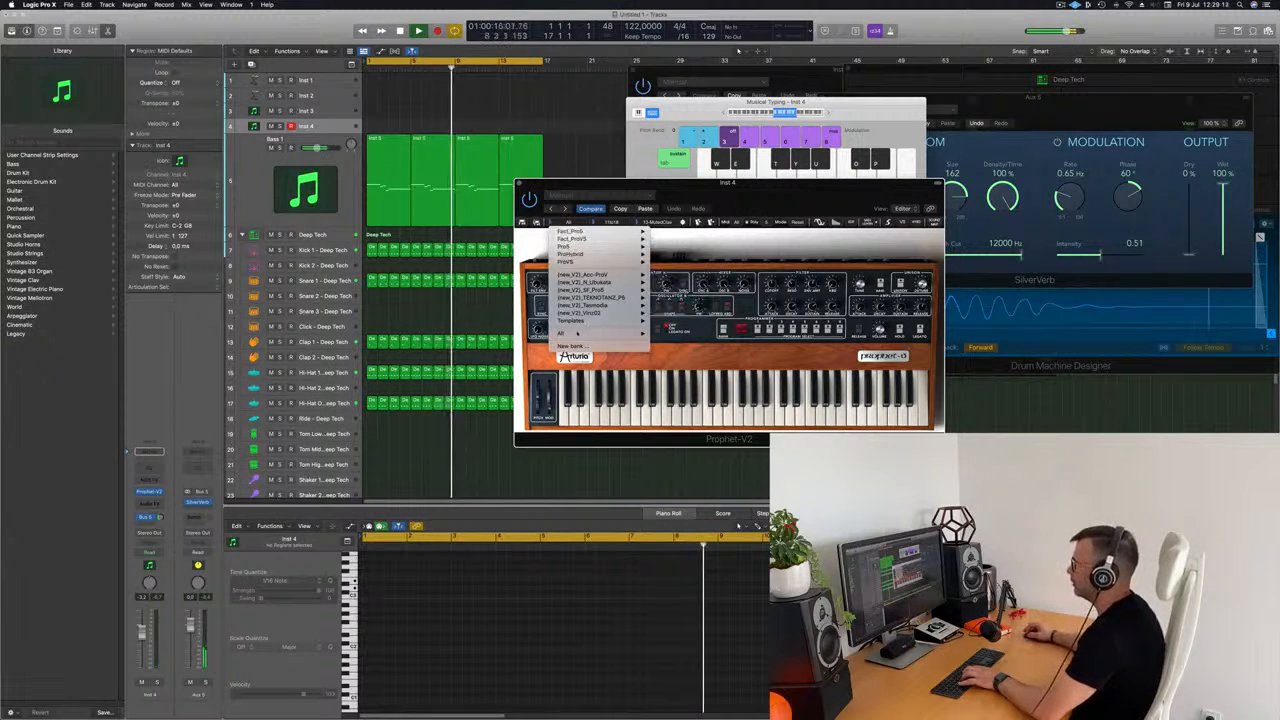
mouse_move(578, 333)
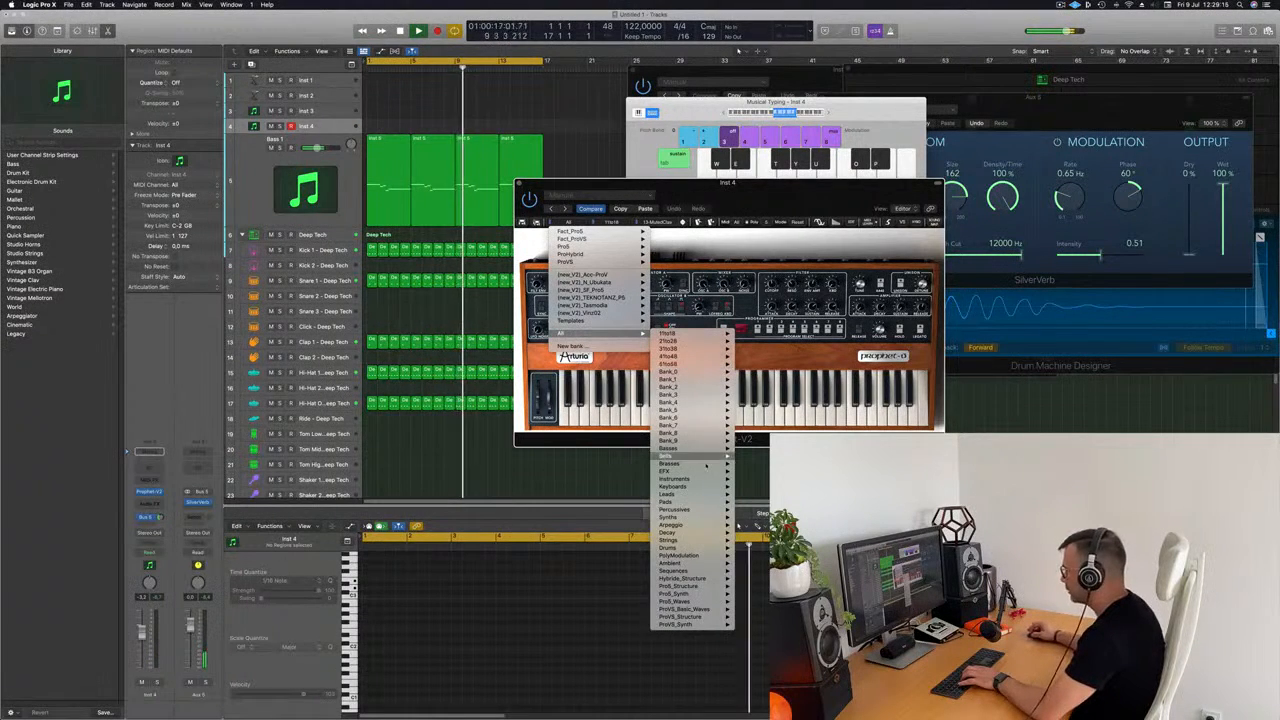
mouse_move(690, 464)
left_click(755, 465)
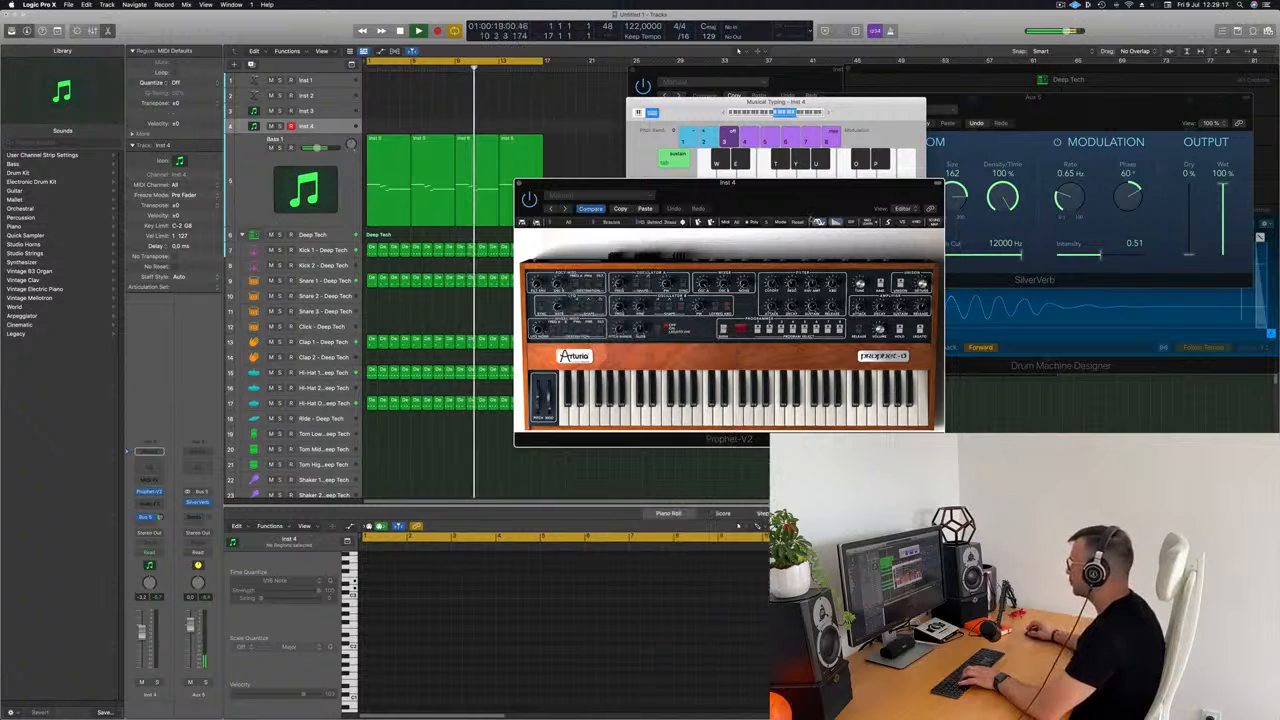
left_click_drag(734, 197, 776, 186)
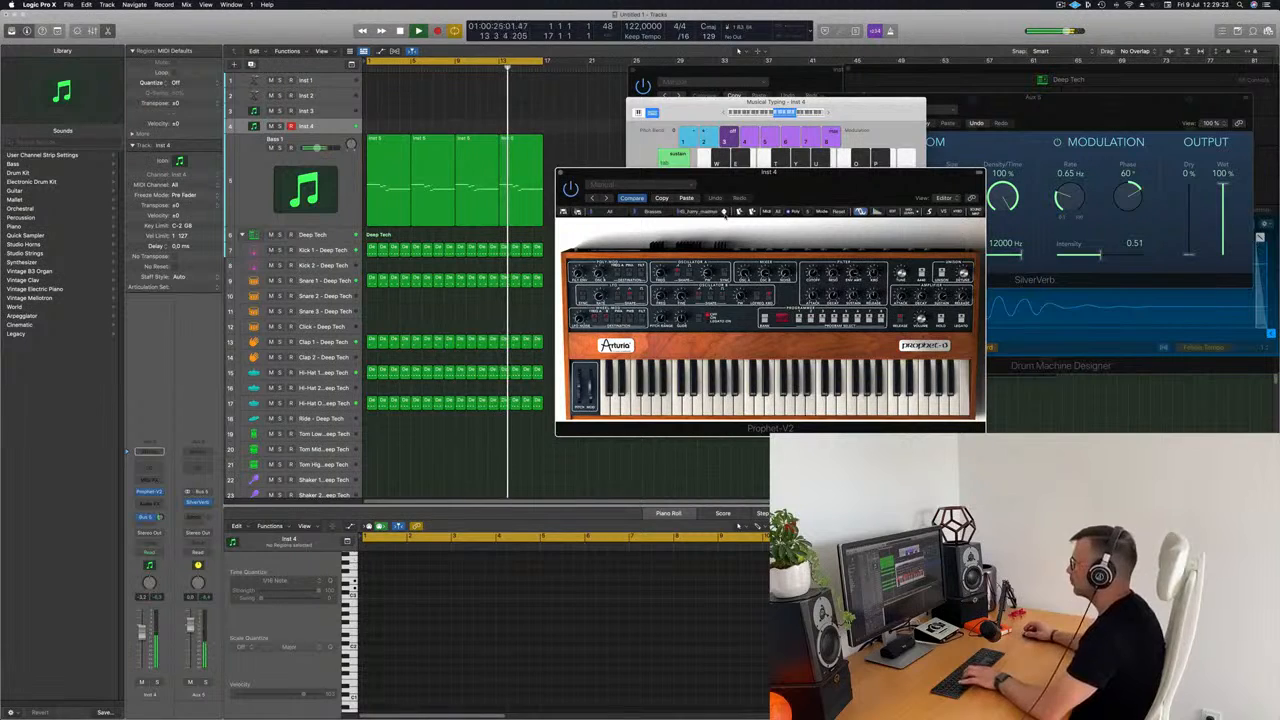
left_click(723, 212)
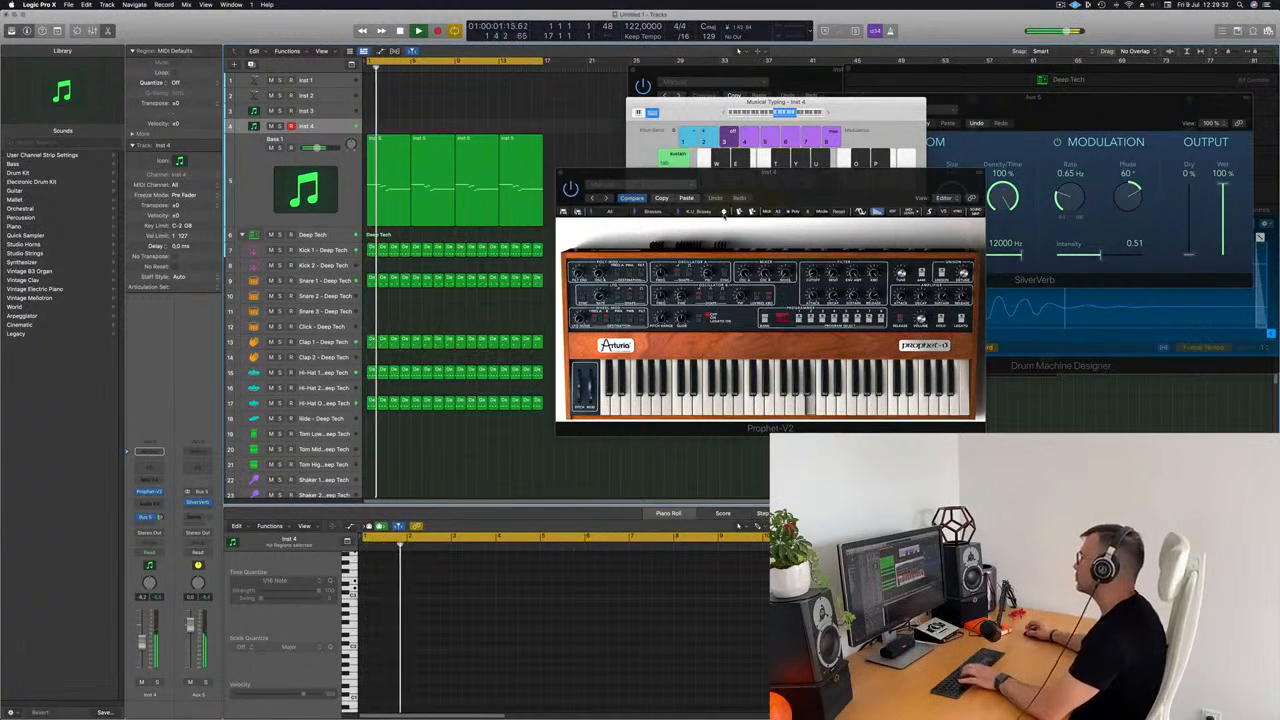
left_click(724, 214)
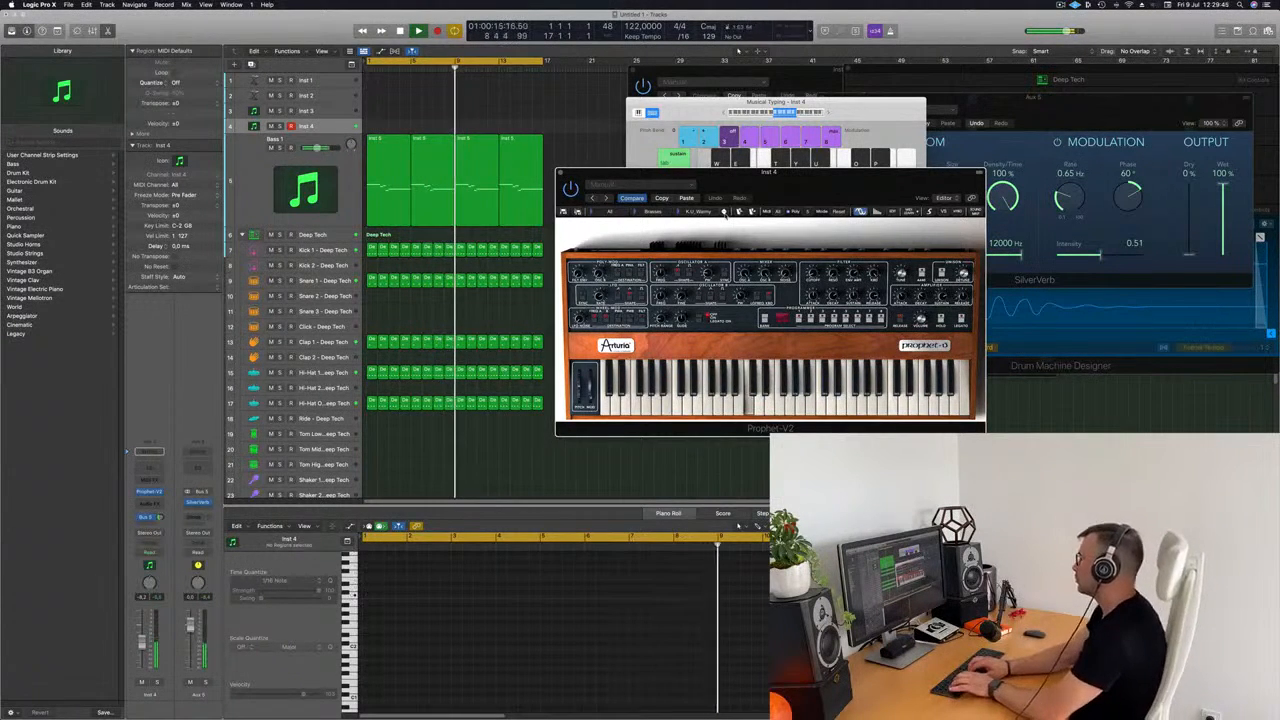
Step: Record a repeating C-D-E brass melody on the Inst 4 track while the loop plays, and stop the recording
key("r")
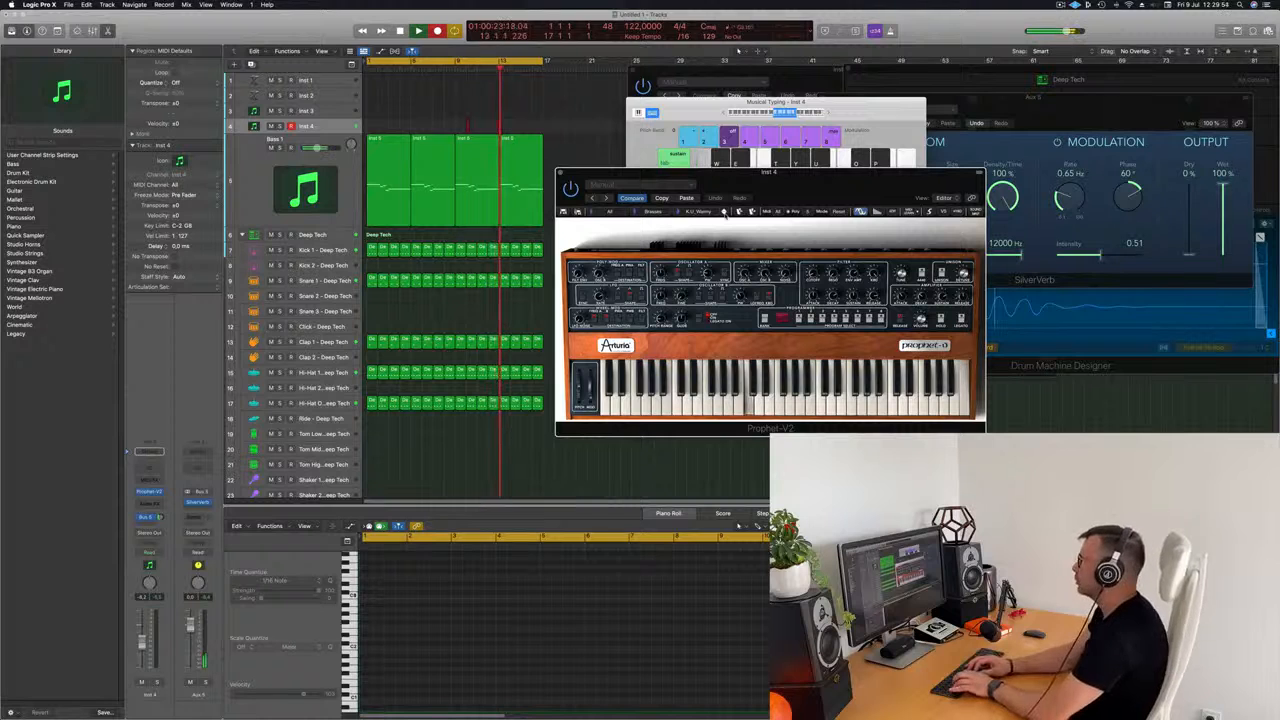
key("s")
key("d")
key("s")
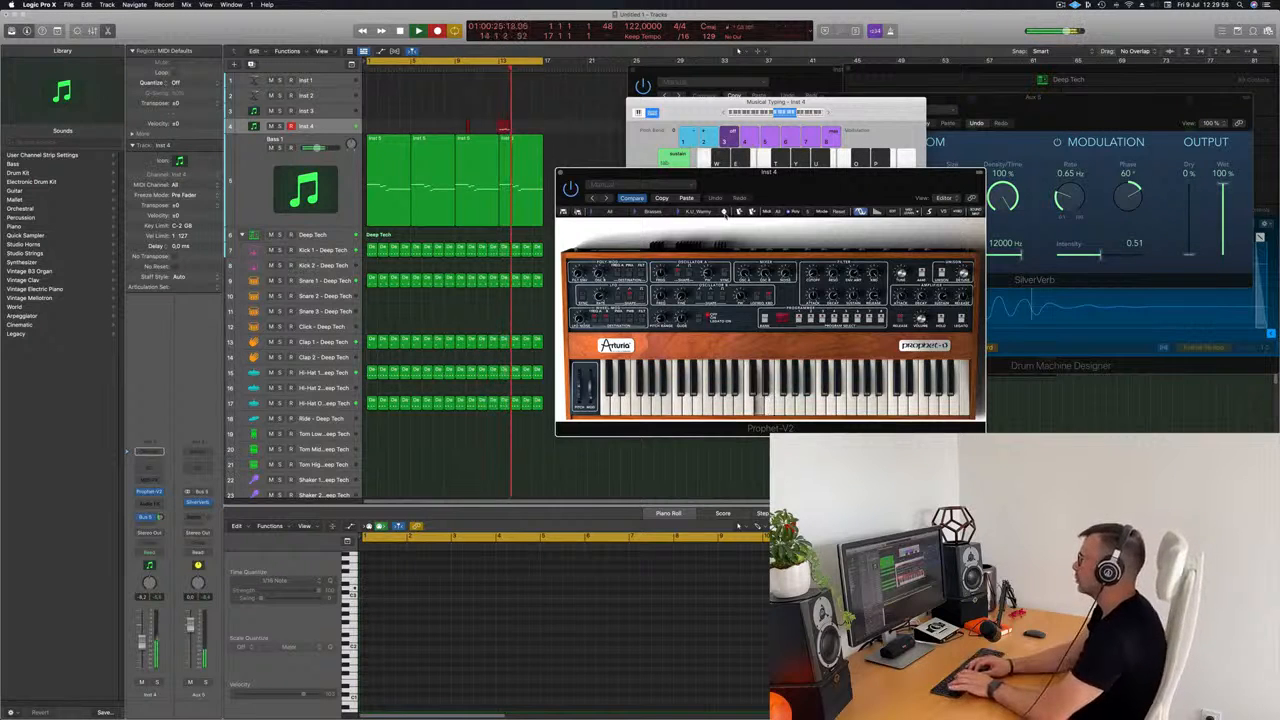
key("d")
key("a")
key("s")
key("d")
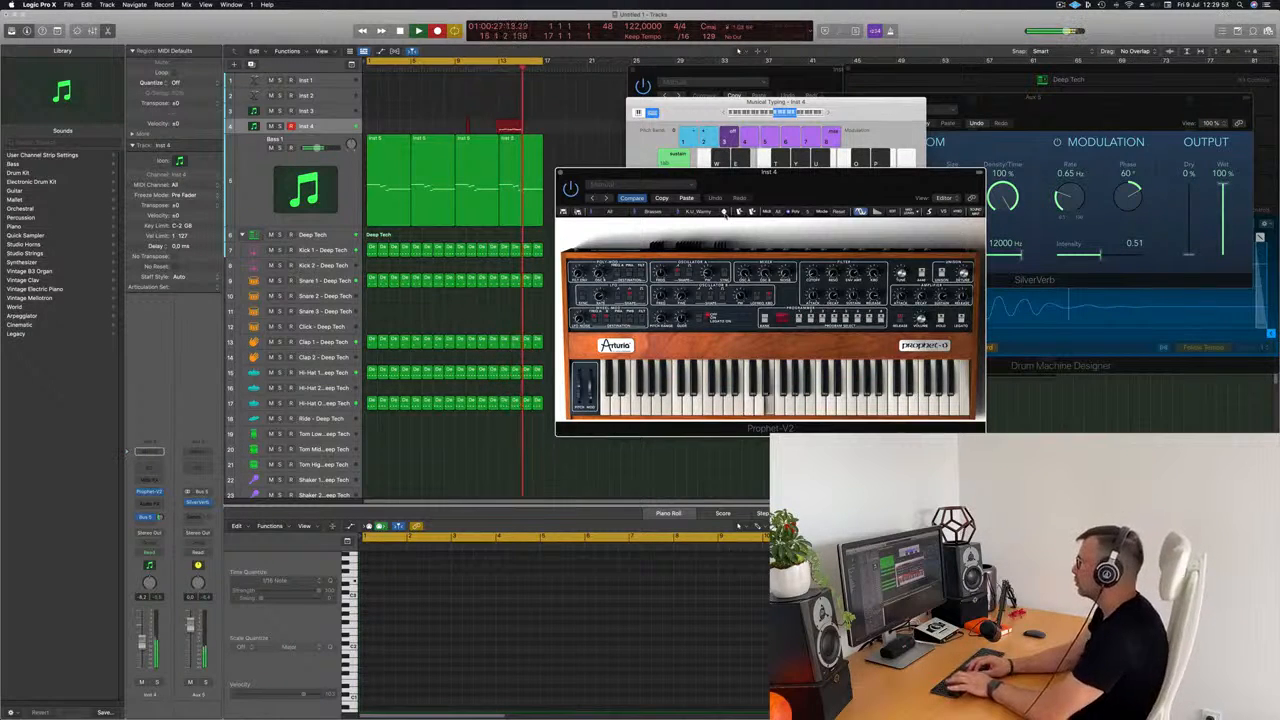
key("space")
key("space")
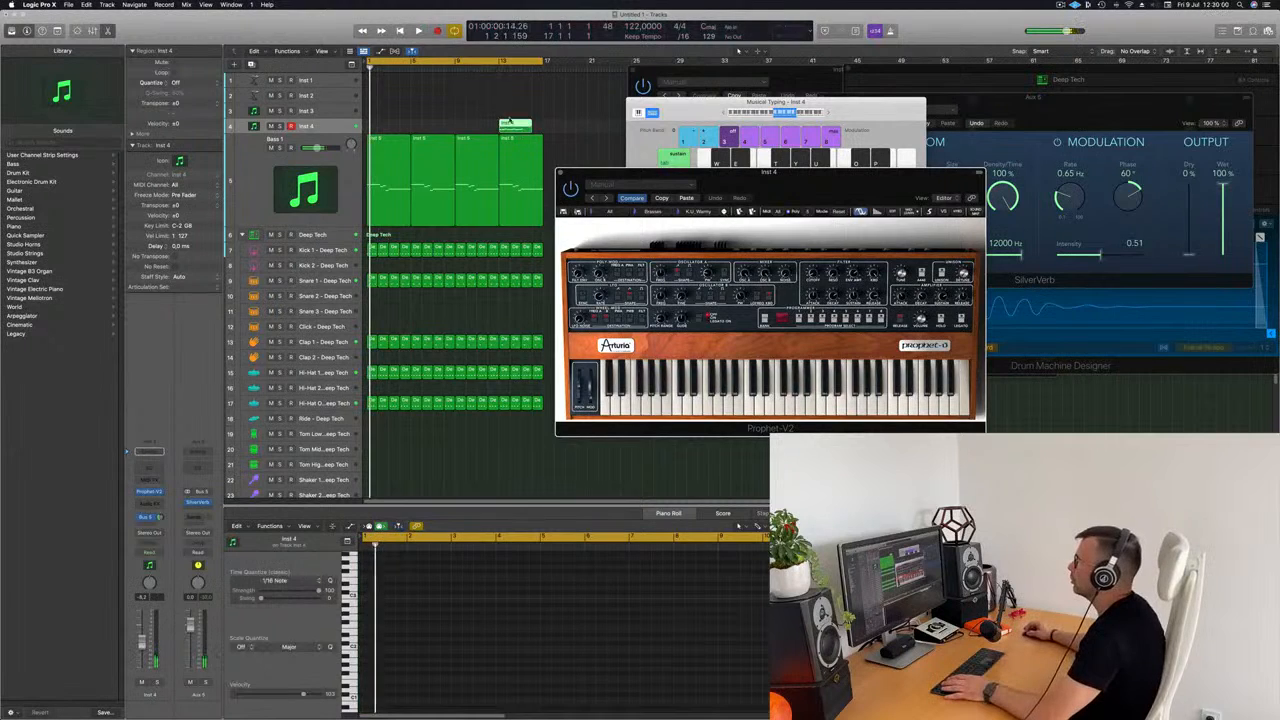
Step: Move the recorded Inst 4 region to bar 1 and play back its notes in the Piano Roll
left_click_drag(515, 125, 383, 125)
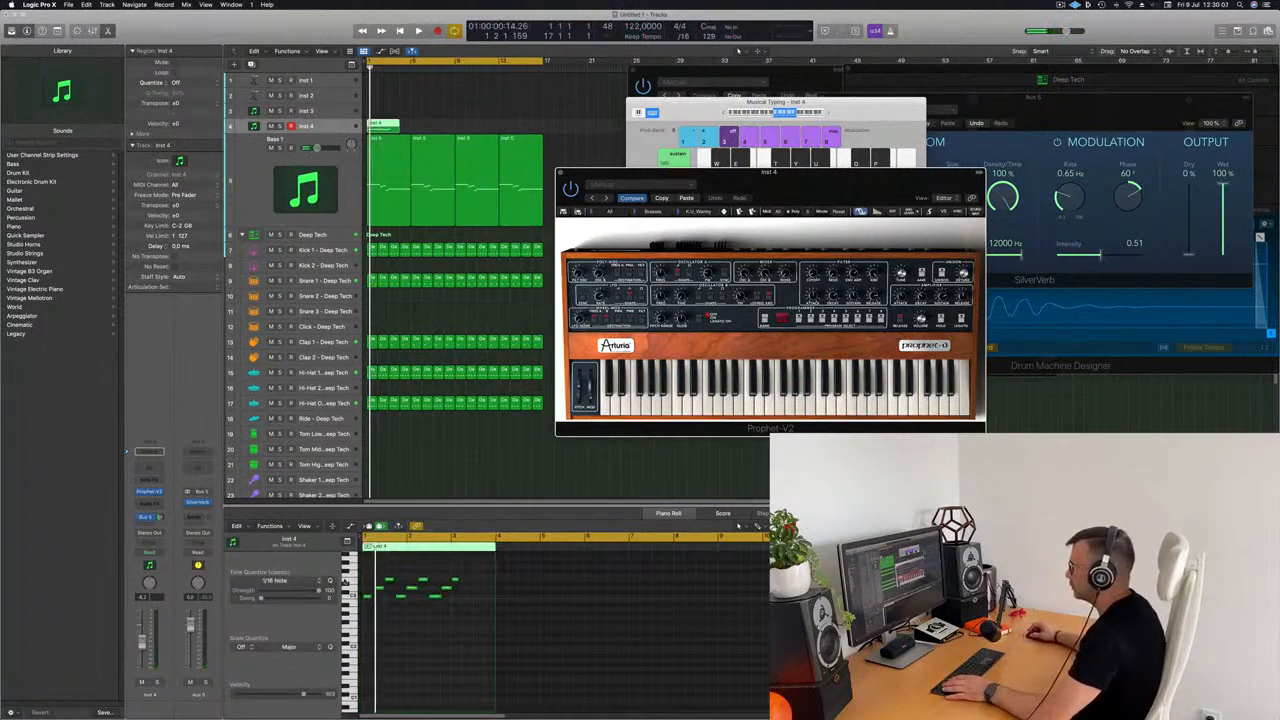
left_click(417, 654)
key("space")
scroll(422, 650, "up", 3)
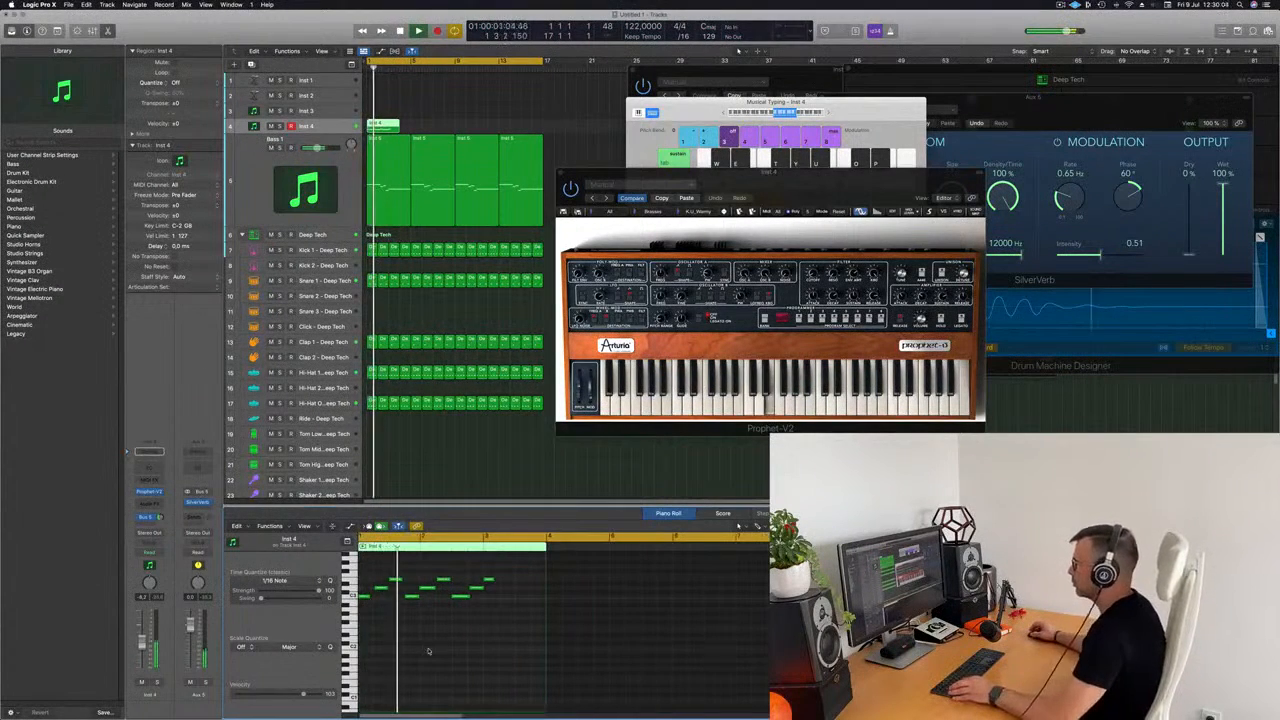
scroll(428, 649, "down", 2)
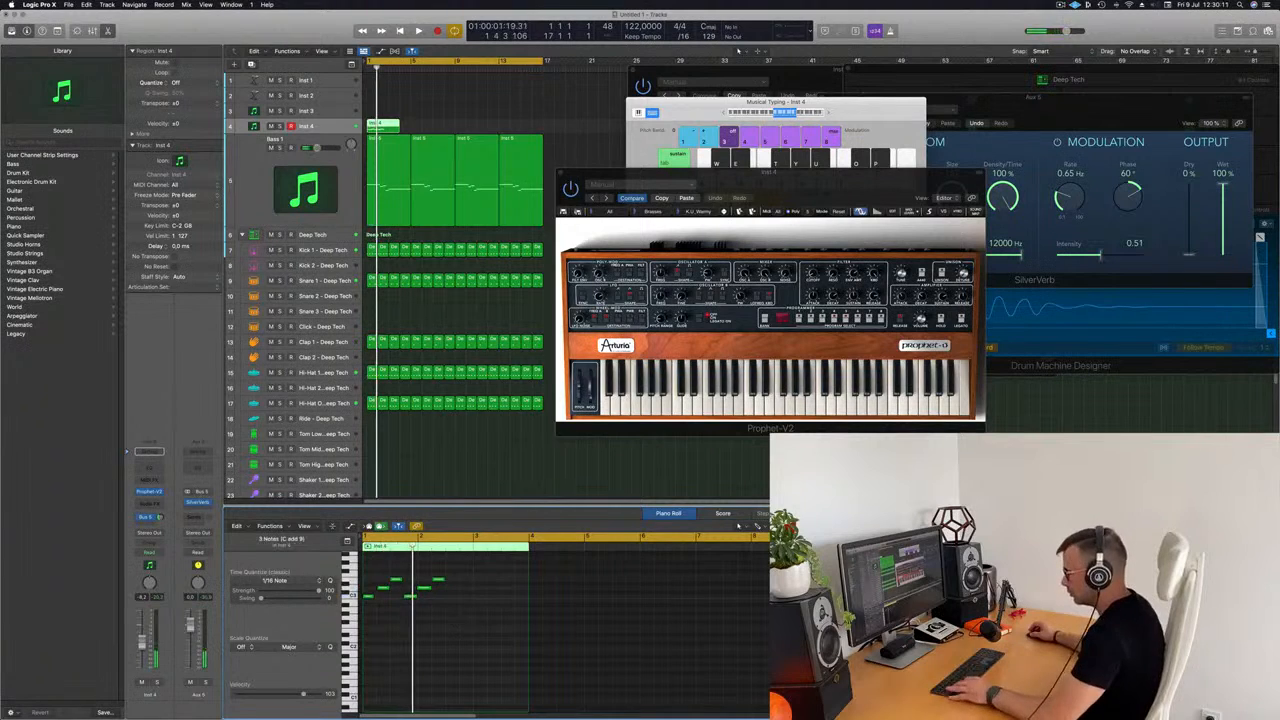
Step: Copy the six-note C-D-E pattern directly behind itself in the Inst 4 region and play back the result
key("space")
scroll(460, 615, "up", 2)
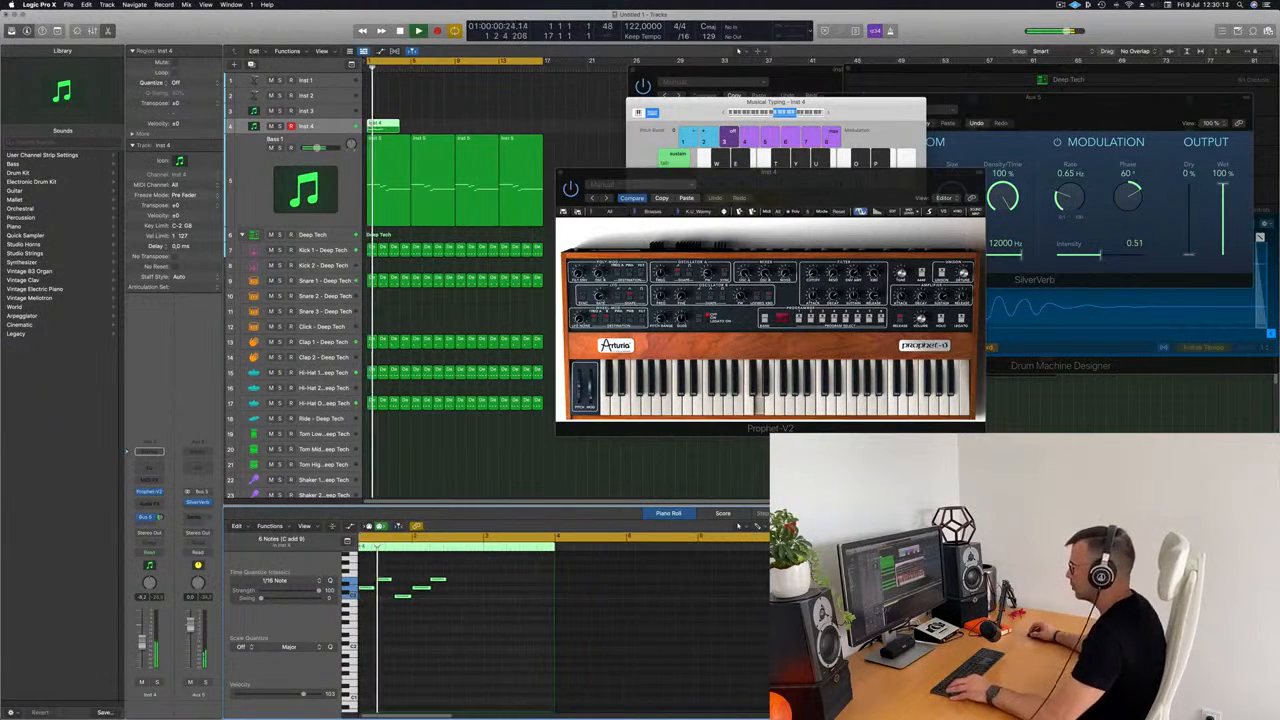
scroll(473, 620, "down", 1)
scroll(472, 620, "down", 2)
key("space")
left_click_drag(445, 567, 430, 601)
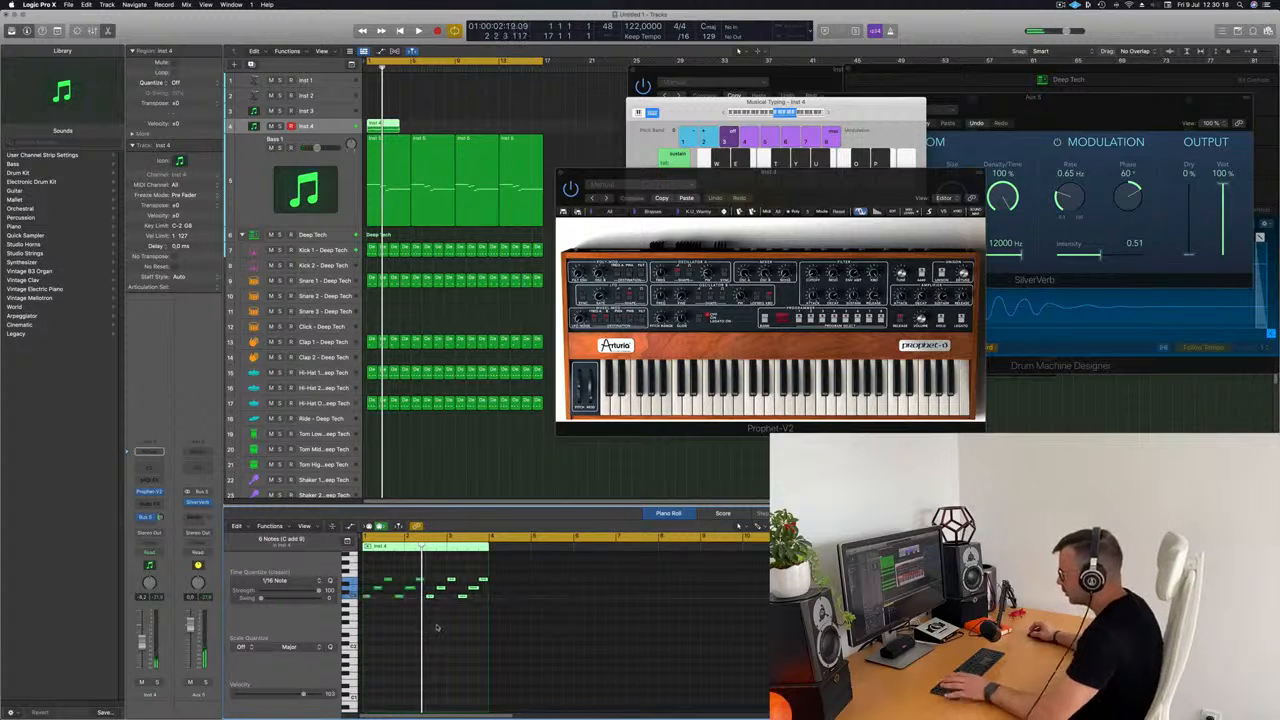
key("space")
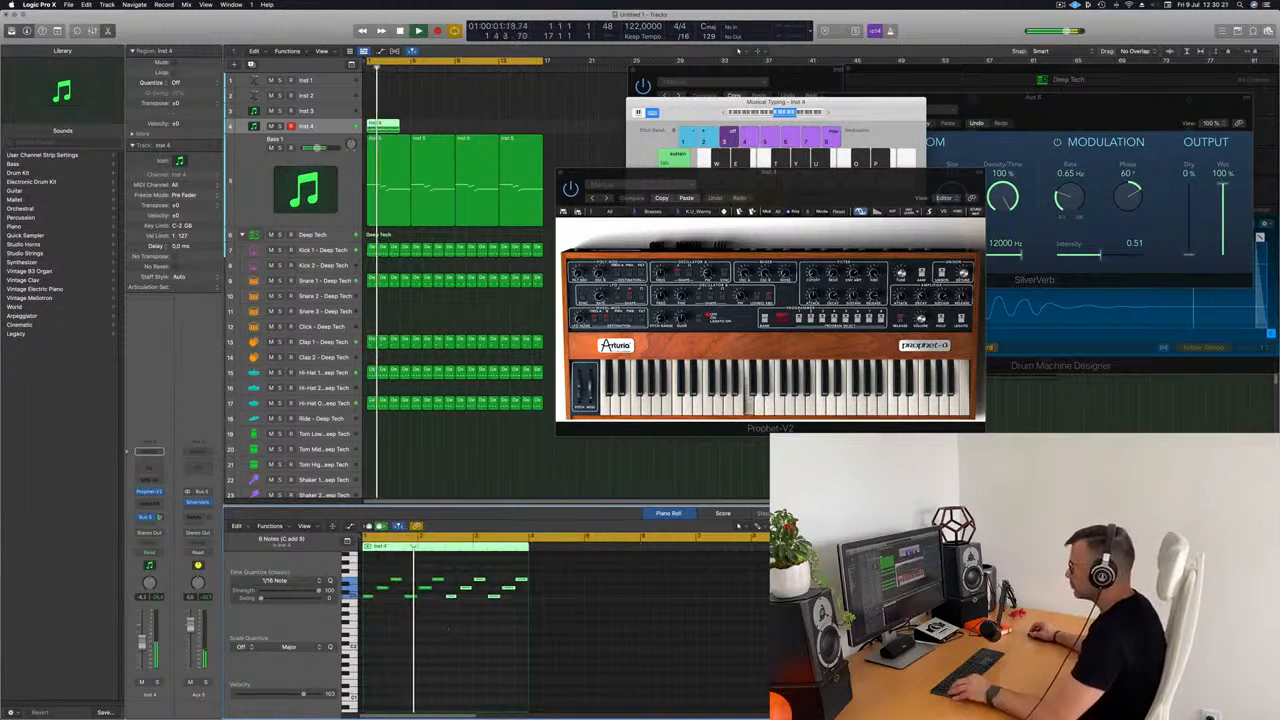
Step: Copy the melody's last four notes one bar on to fill the fourth bar of the Inst 4 region
scroll(449, 628, "down", 3)
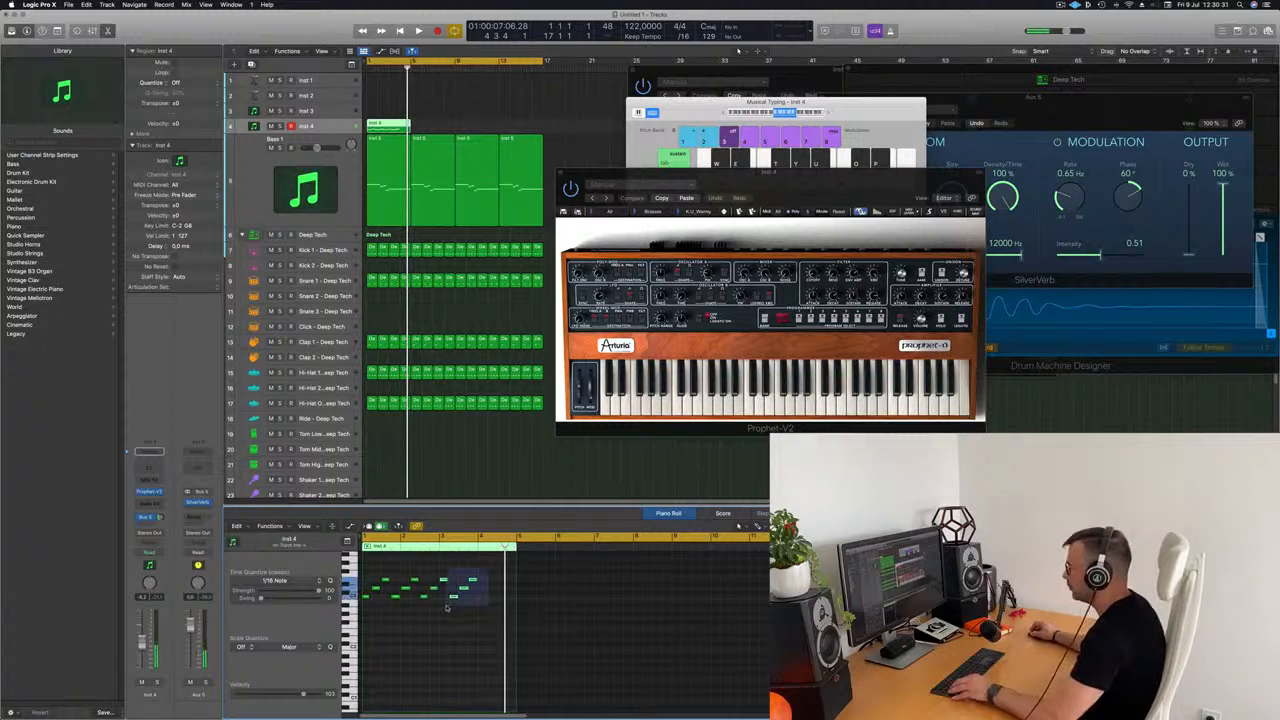
left_click_drag(453, 597, 473, 600)
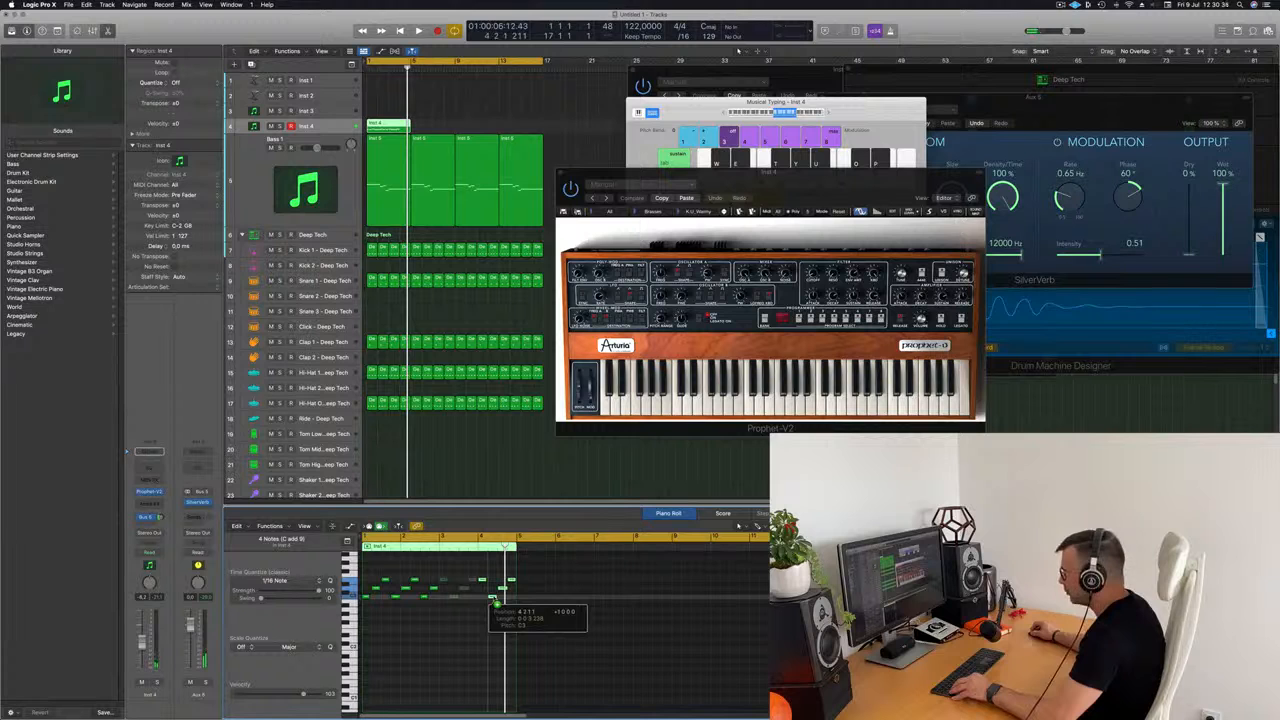
left_click_drag(493, 600, 476, 602)
key("space")
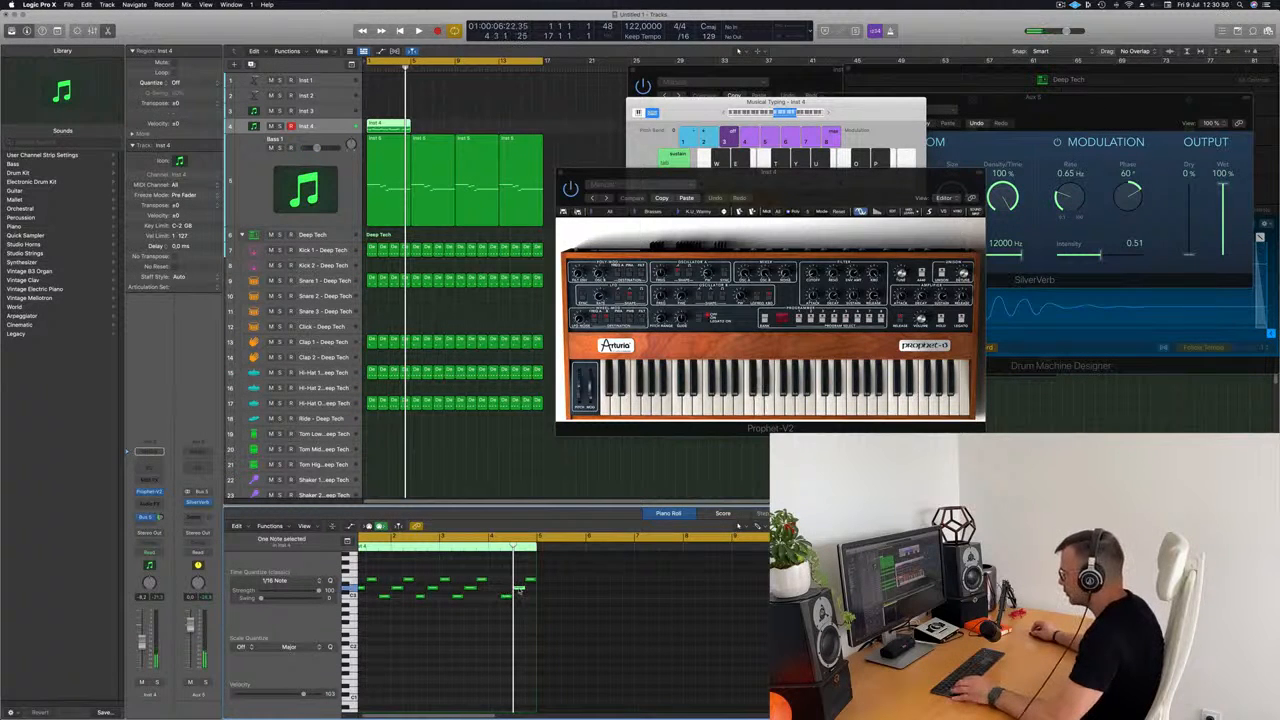
Step: Vary the fourth bar of the Inst 4 melody by repositioning its middle-pitch note during playback
left_click(495, 590)
key("space")
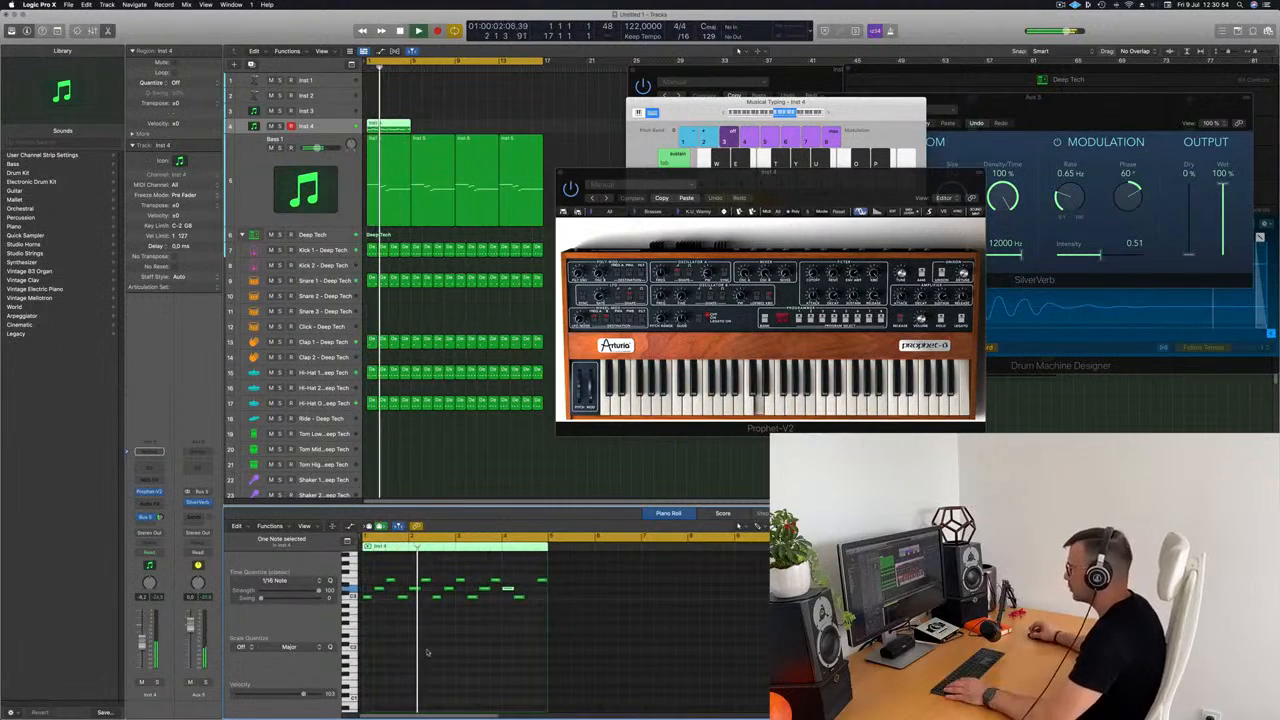
scroll(461, 657, "up", 2)
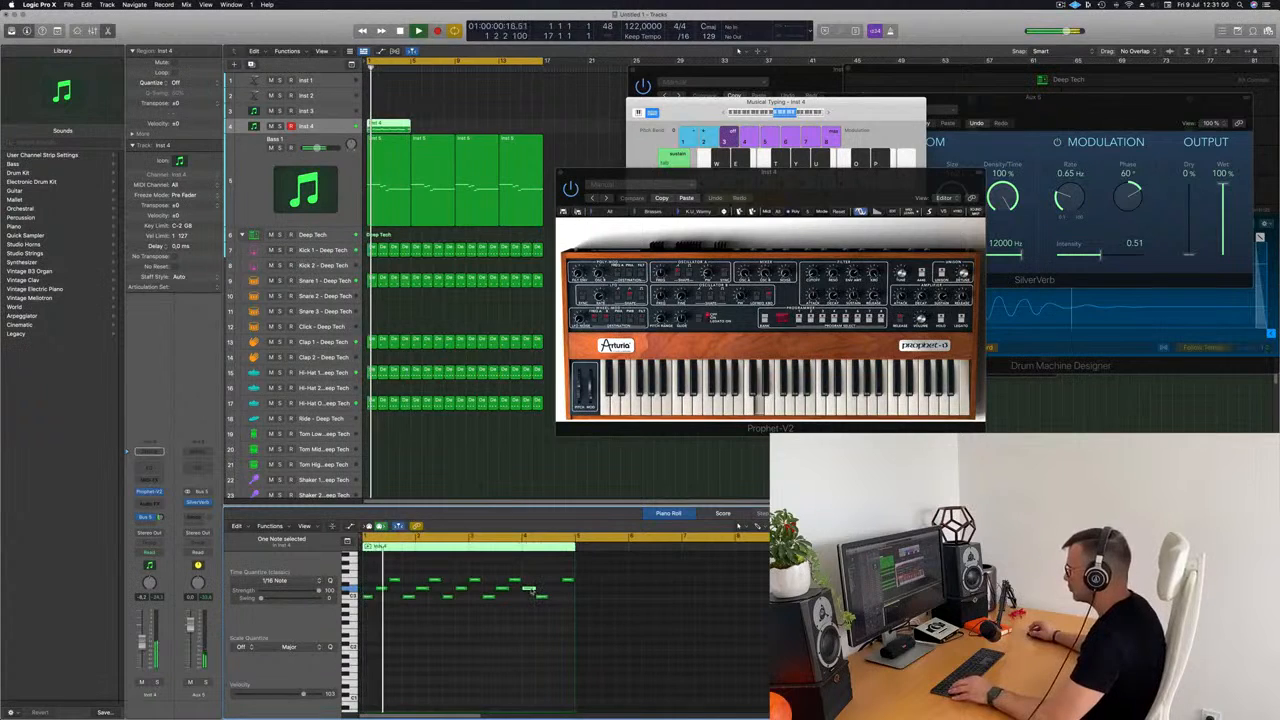
scroll(545, 592, "down", 2)
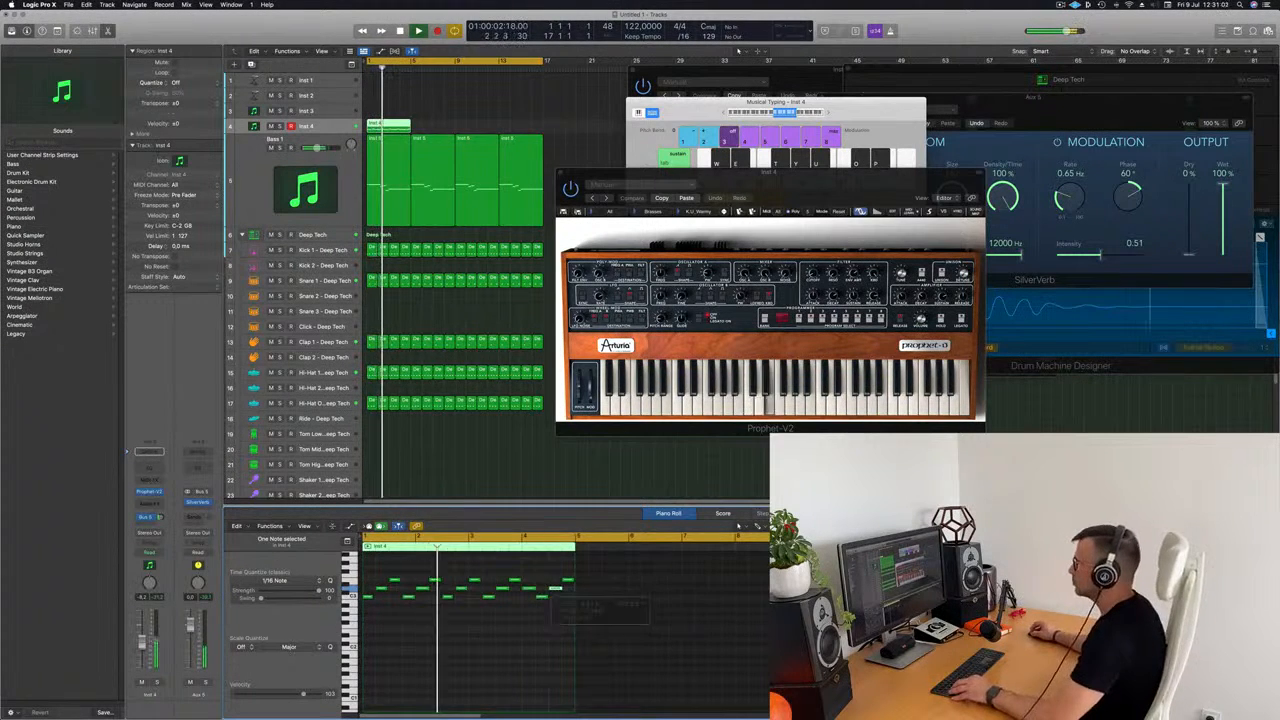
scroll(484, 558, "down", 1)
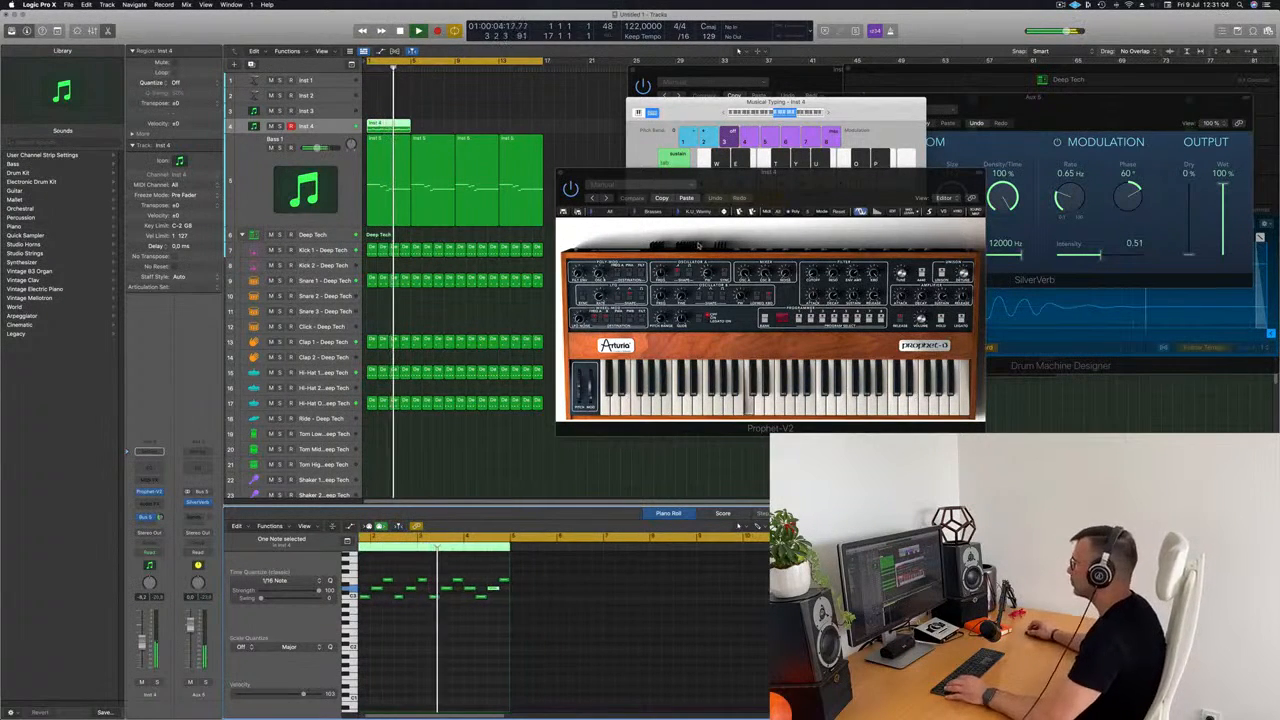
Step: Repeat the four-bar Inst 4 region three times to fill the 16-bar loop
left_click_drag(799, 183, 813, 211)
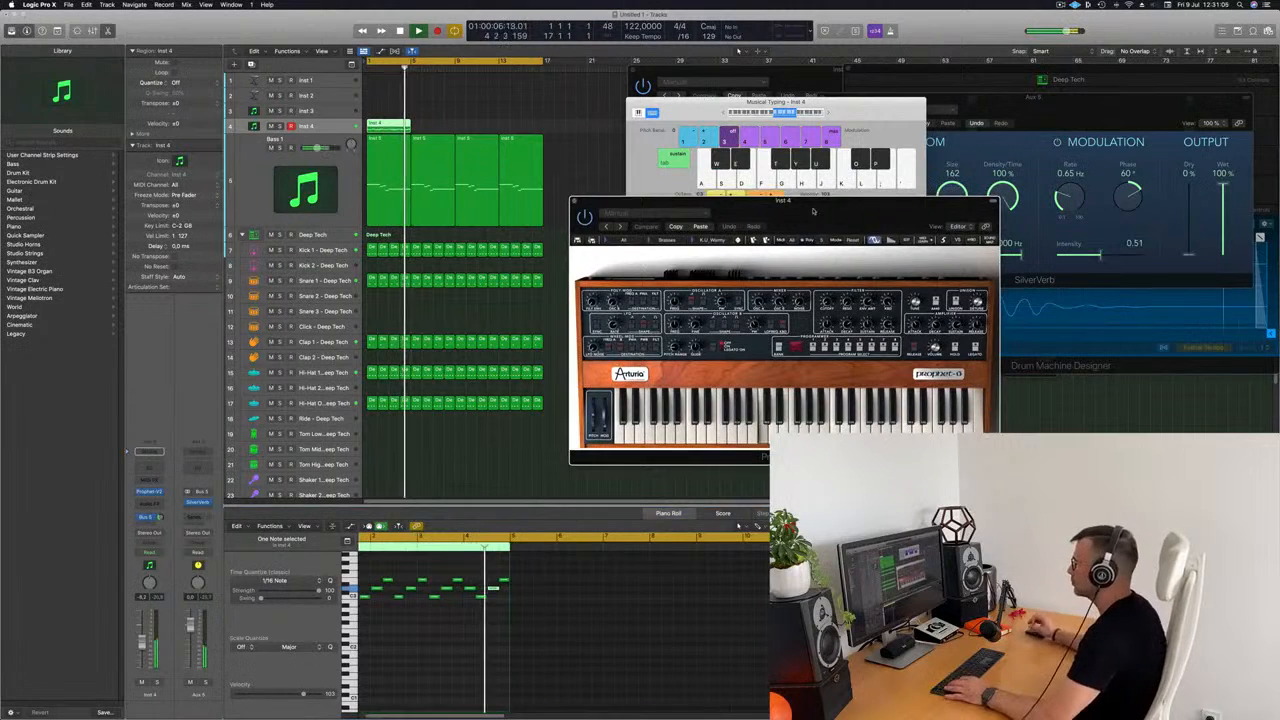
key("Return")
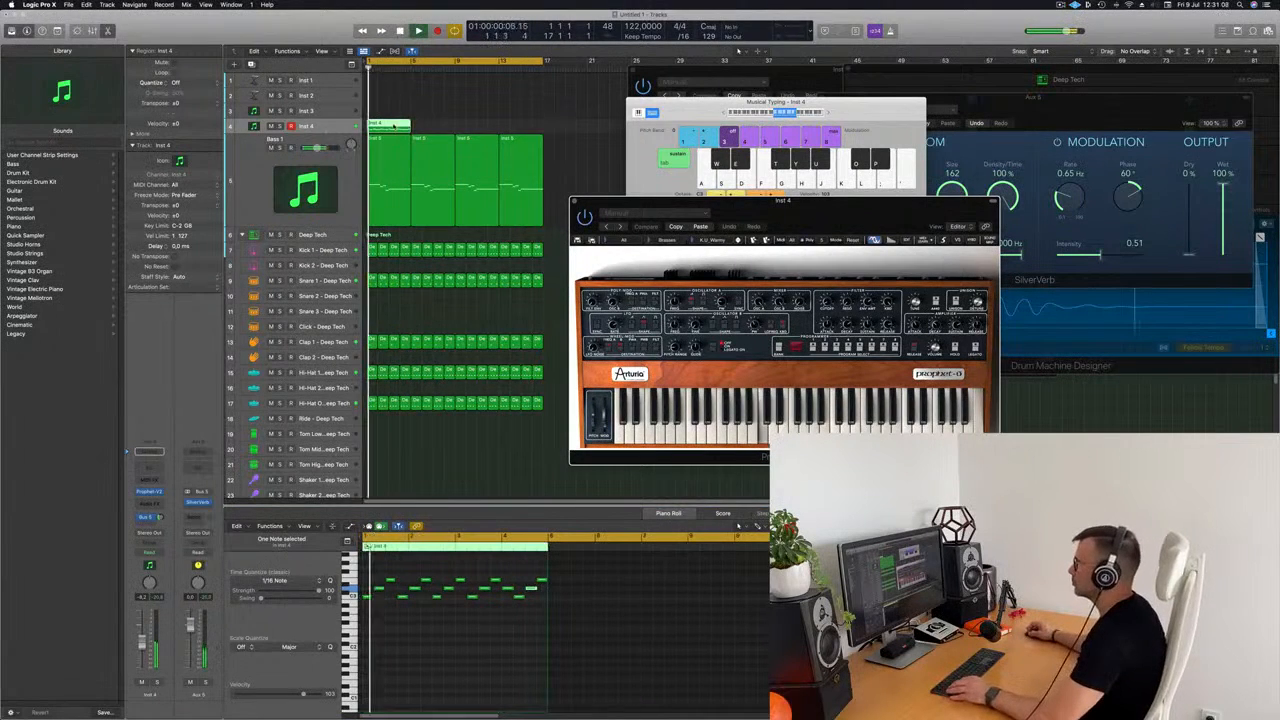
left_click(392, 127)
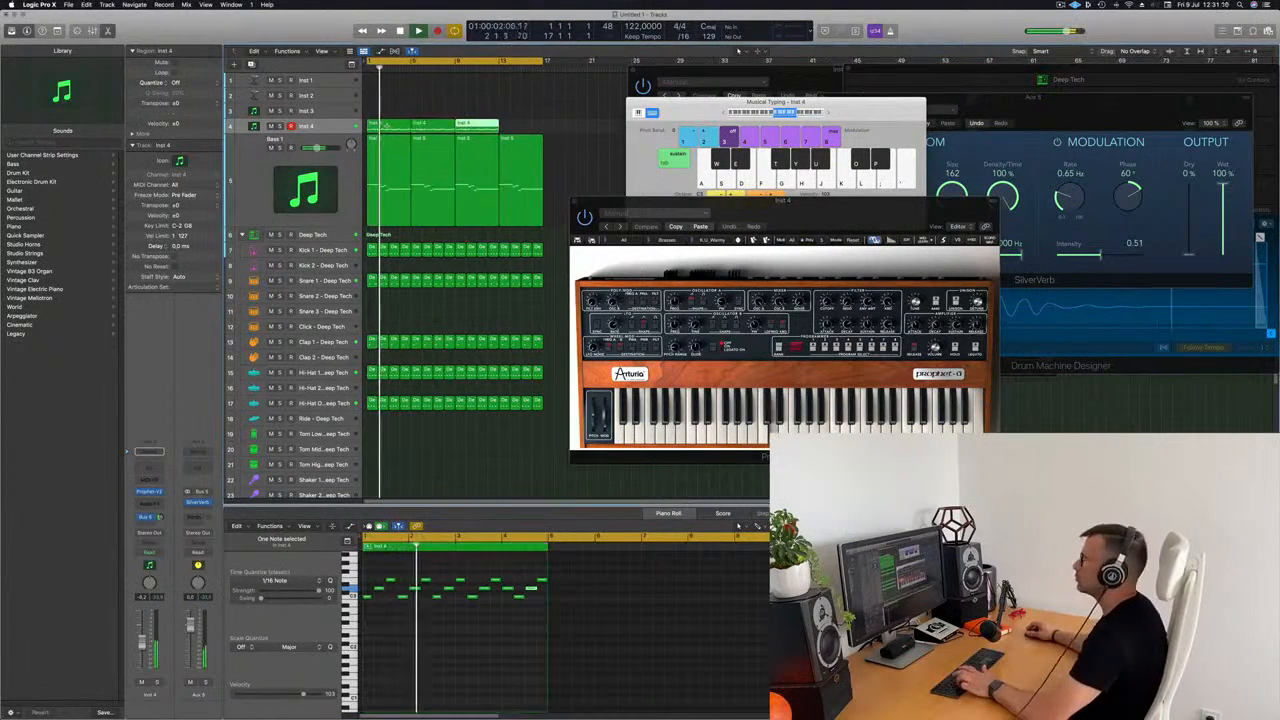
left_click_drag(821, 212, 792, 199)
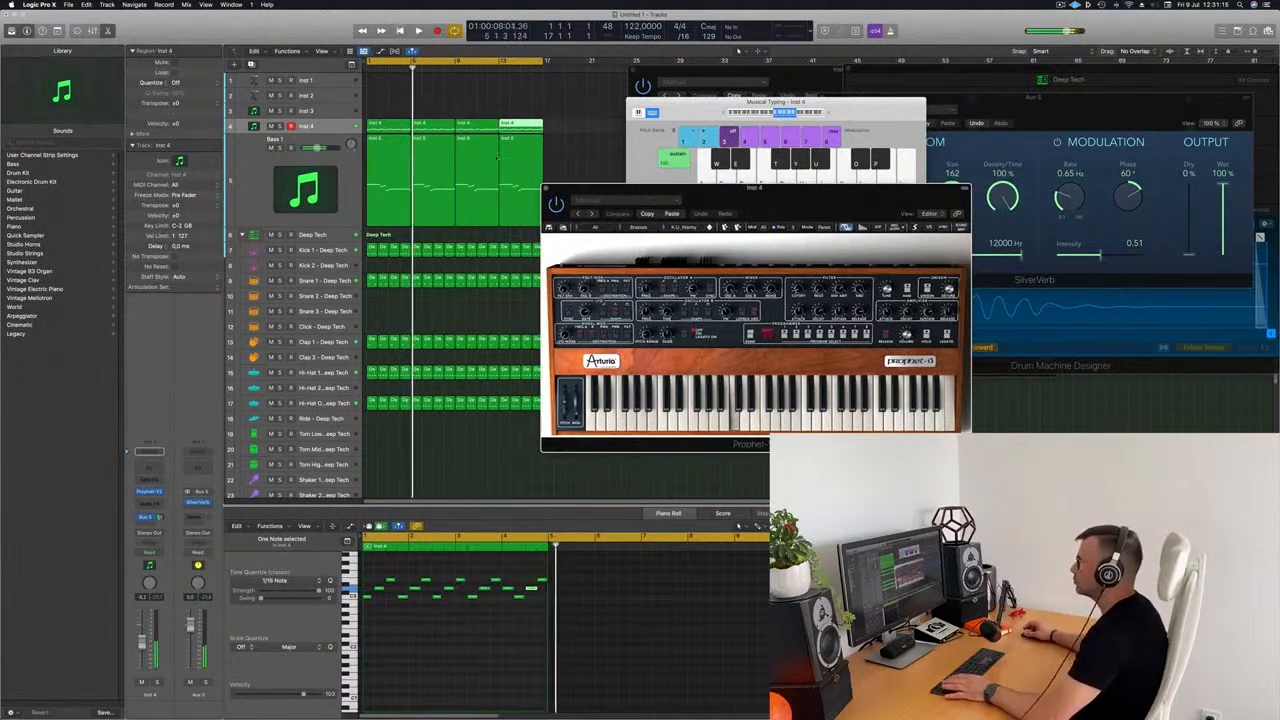
Step: Replace the ending of the first Inst 4 region with a copied C-D-E group and lengthen its final note
left_click(515, 549)
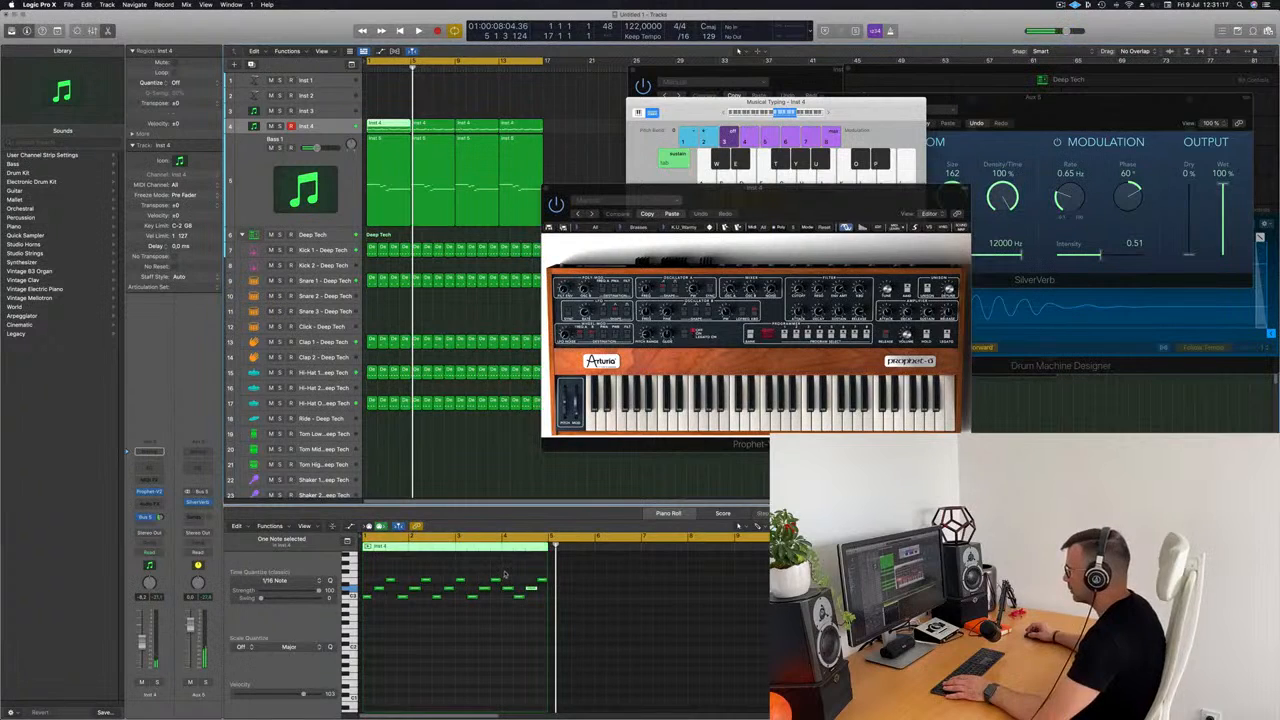
left_click_drag(505, 574, 538, 602)
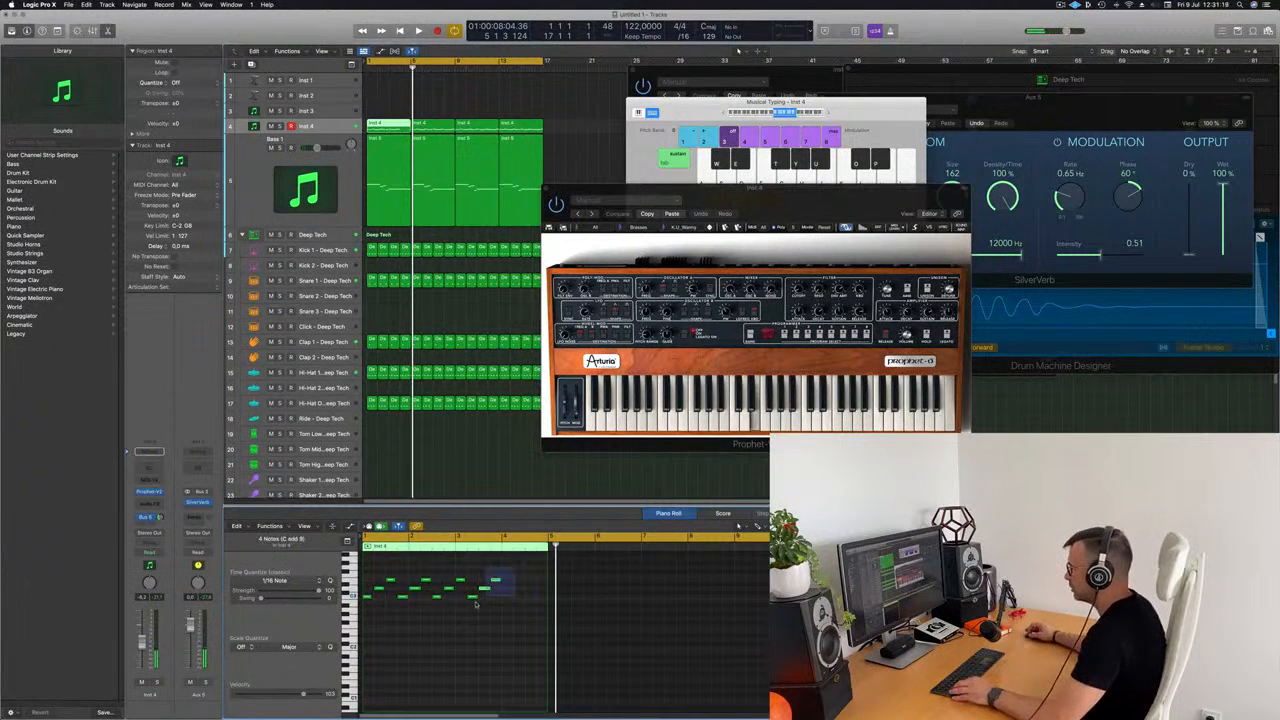
left_click_drag(489, 598, 540, 584)
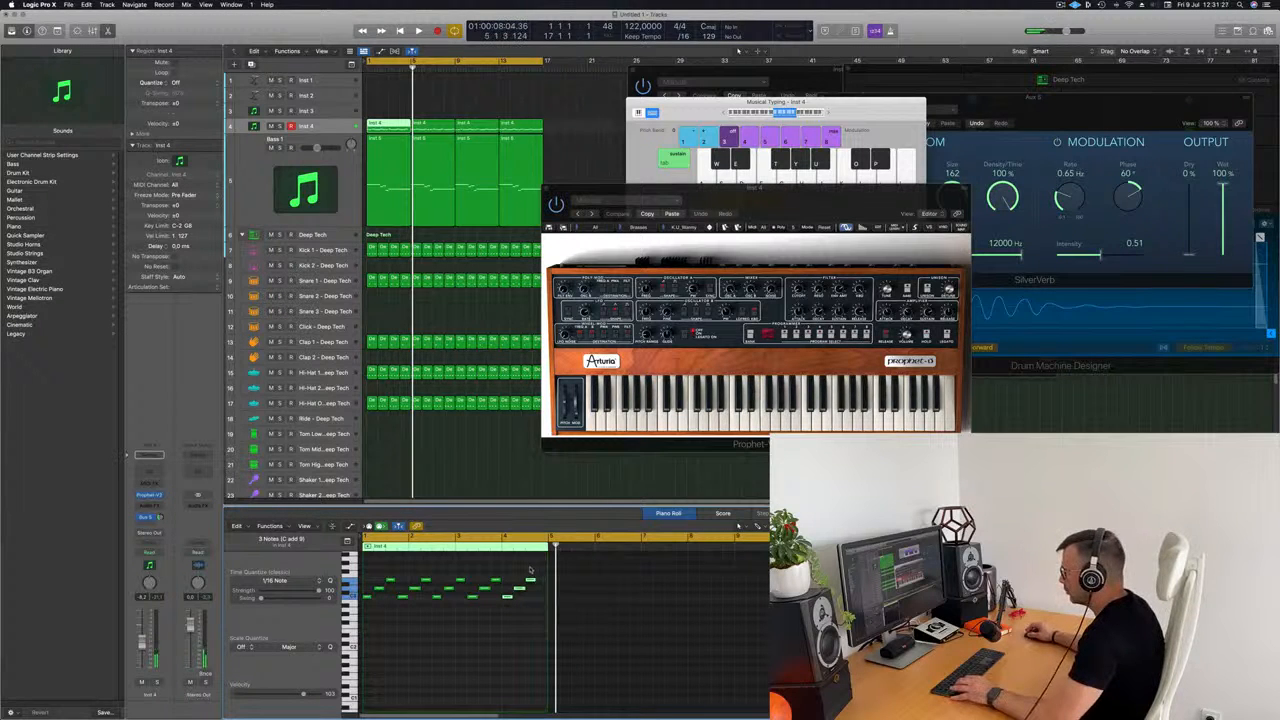
left_click_drag(533, 579, 544, 581)
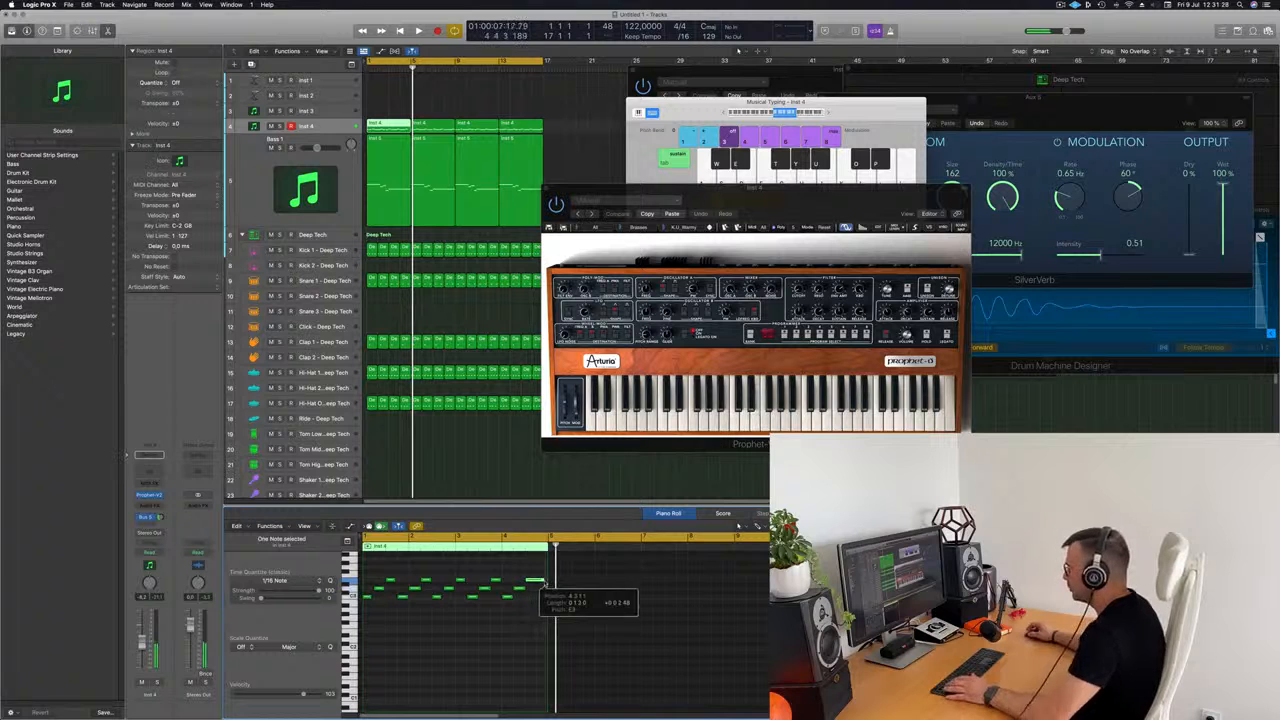
Step: Delete the three old copies of the Inst 4 region and repeat the edited first region three times to fill 16 bars
left_click_drag(584, 115, 448, 130)
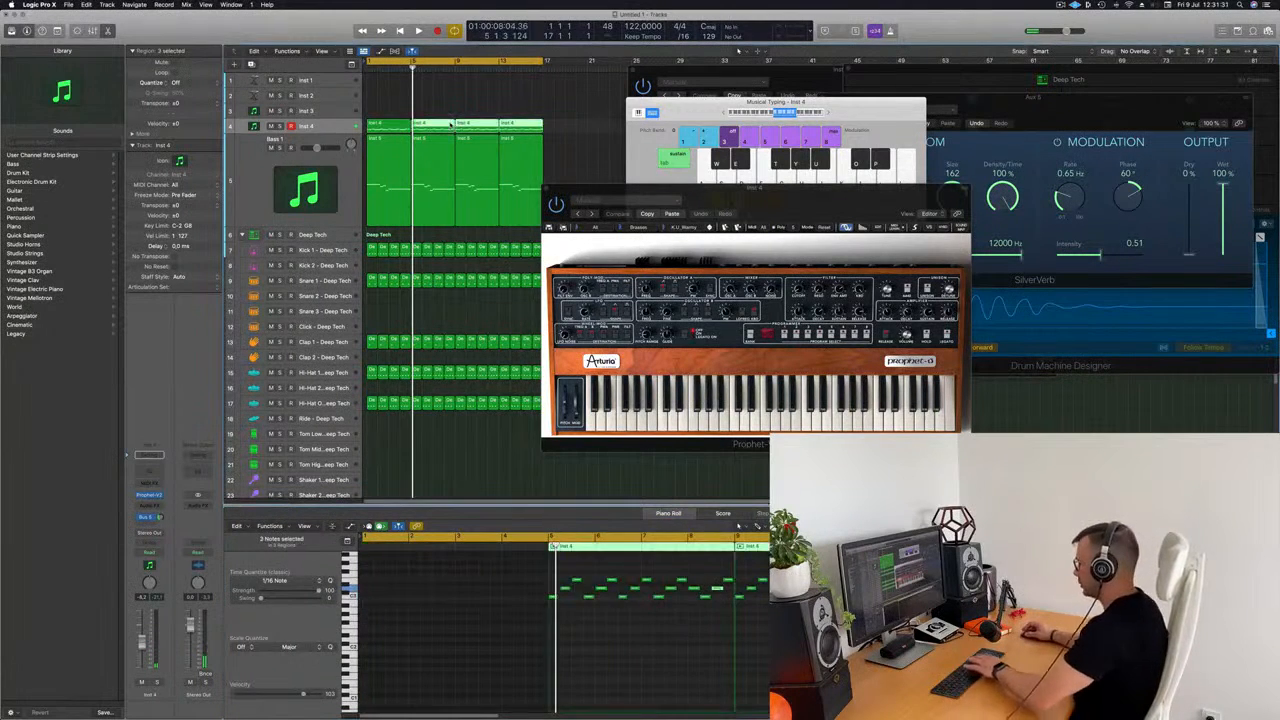
key("Delete")
key("space")
left_click(394, 126)
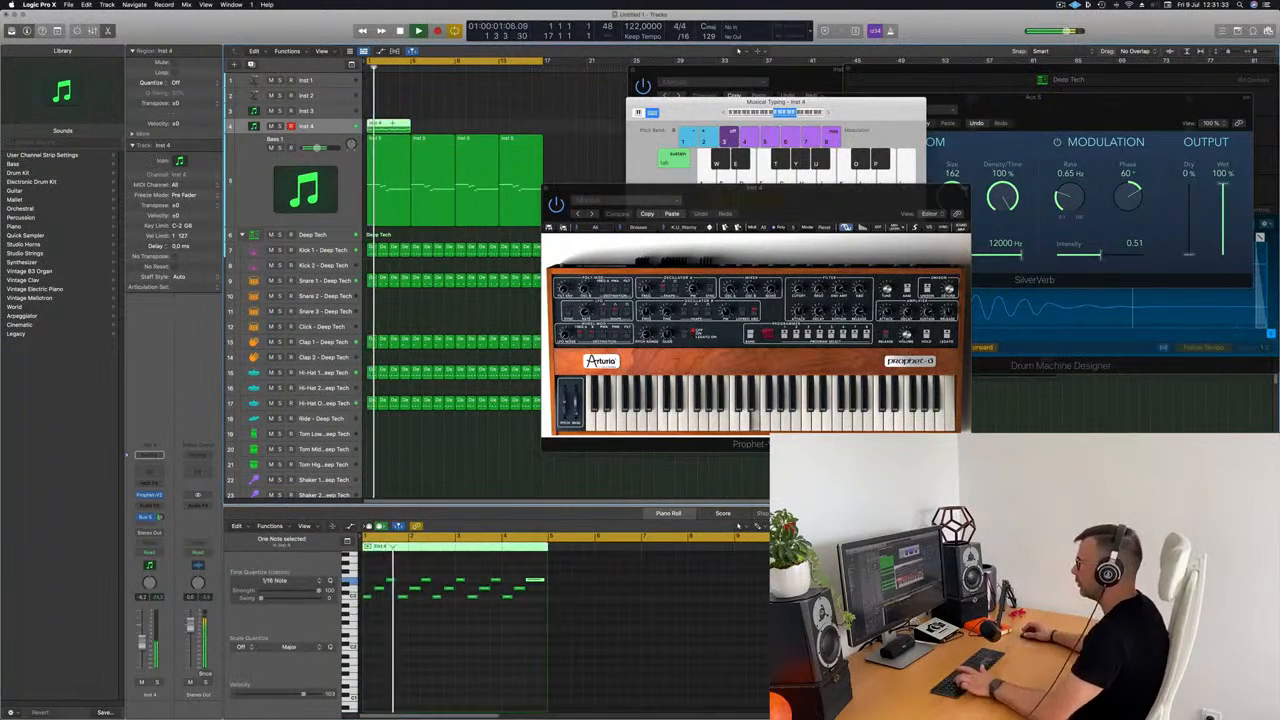
key("super+r")
key("super+r")
key("super+r")
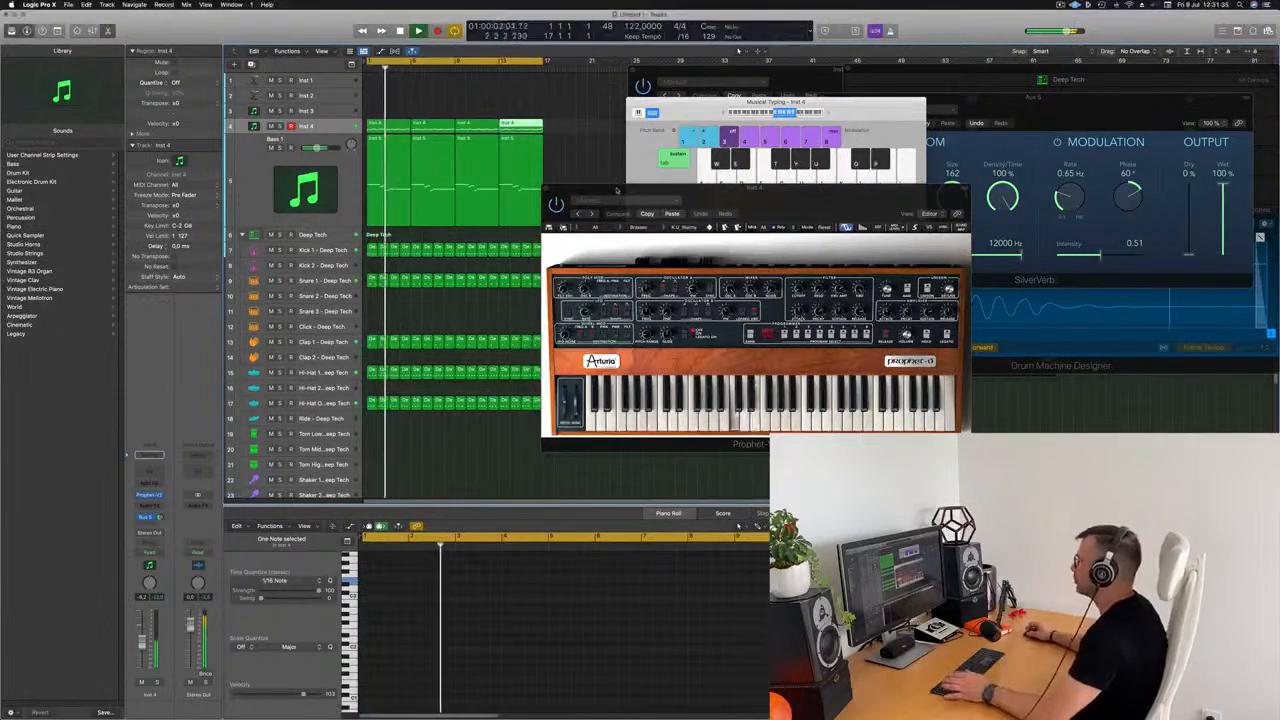
Step: Duplicate the Inst 4 track with its instrument settings and place the new empty track above Inst 4
left_click_drag(617, 191, 565, 213)
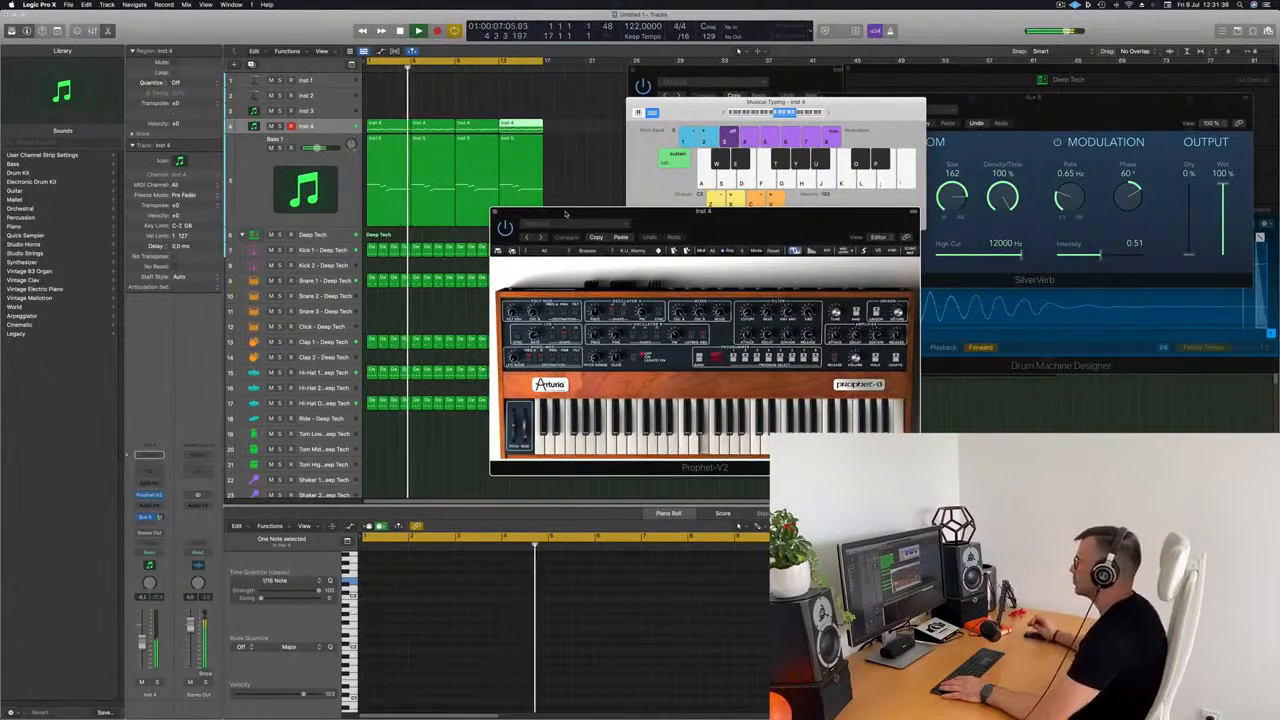
left_click_drag(733, 219, 713, 242)
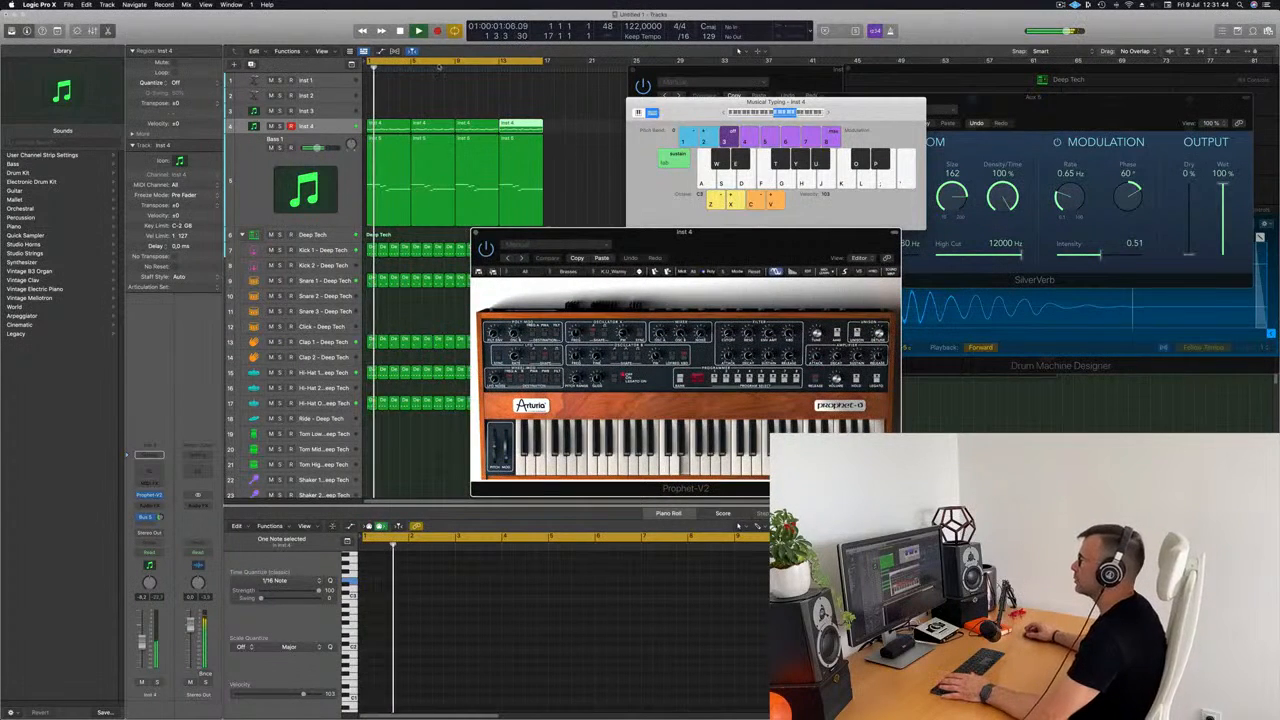
left_click(325, 126)
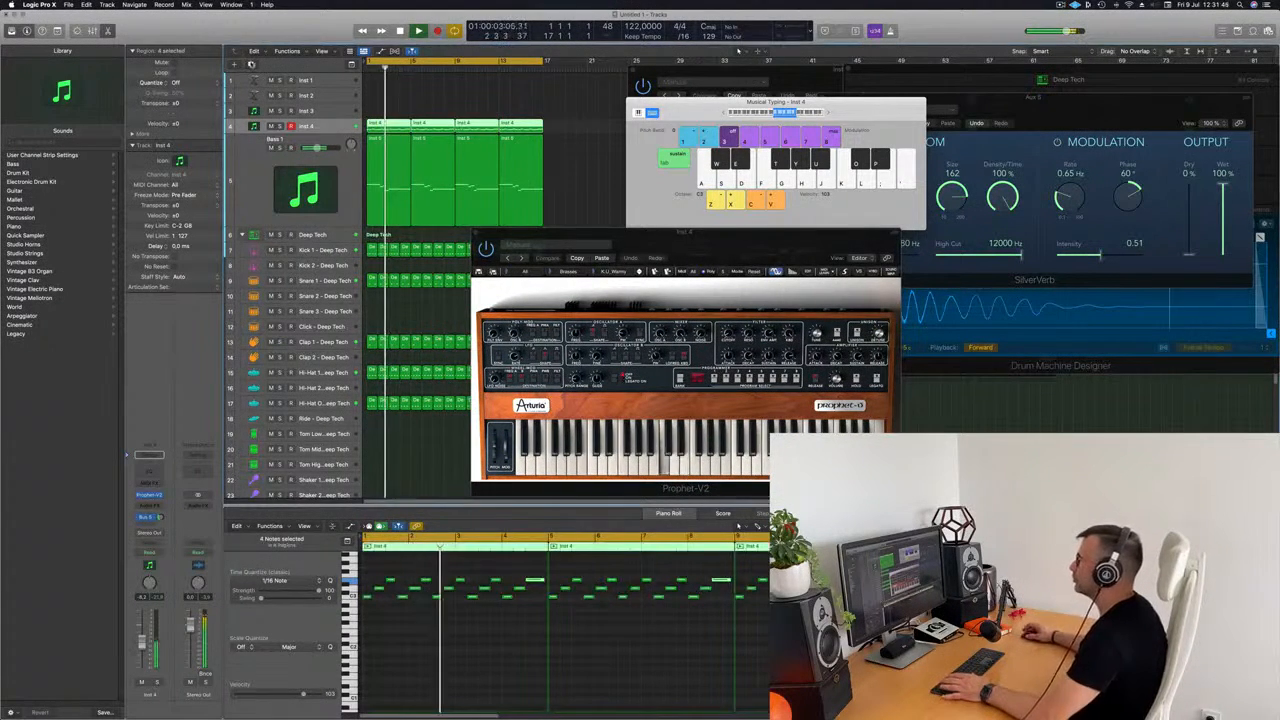
key("super+d")
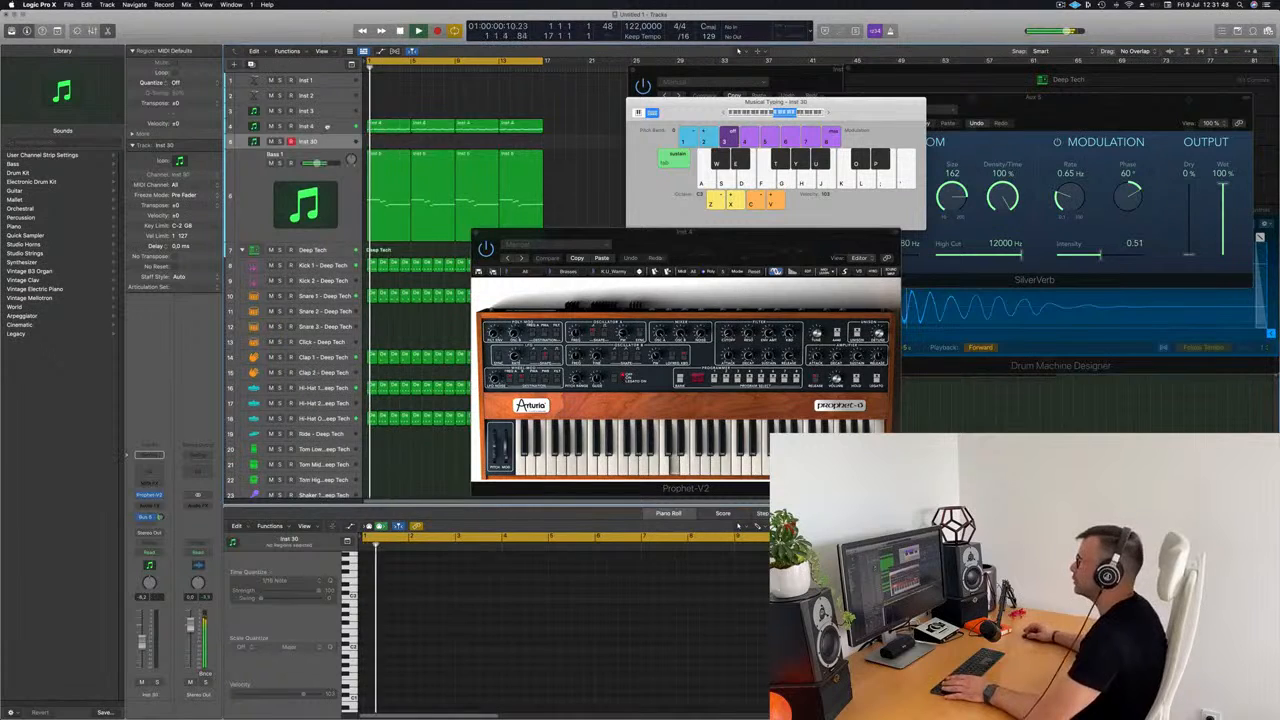
left_click_drag(326, 140, 336, 119)
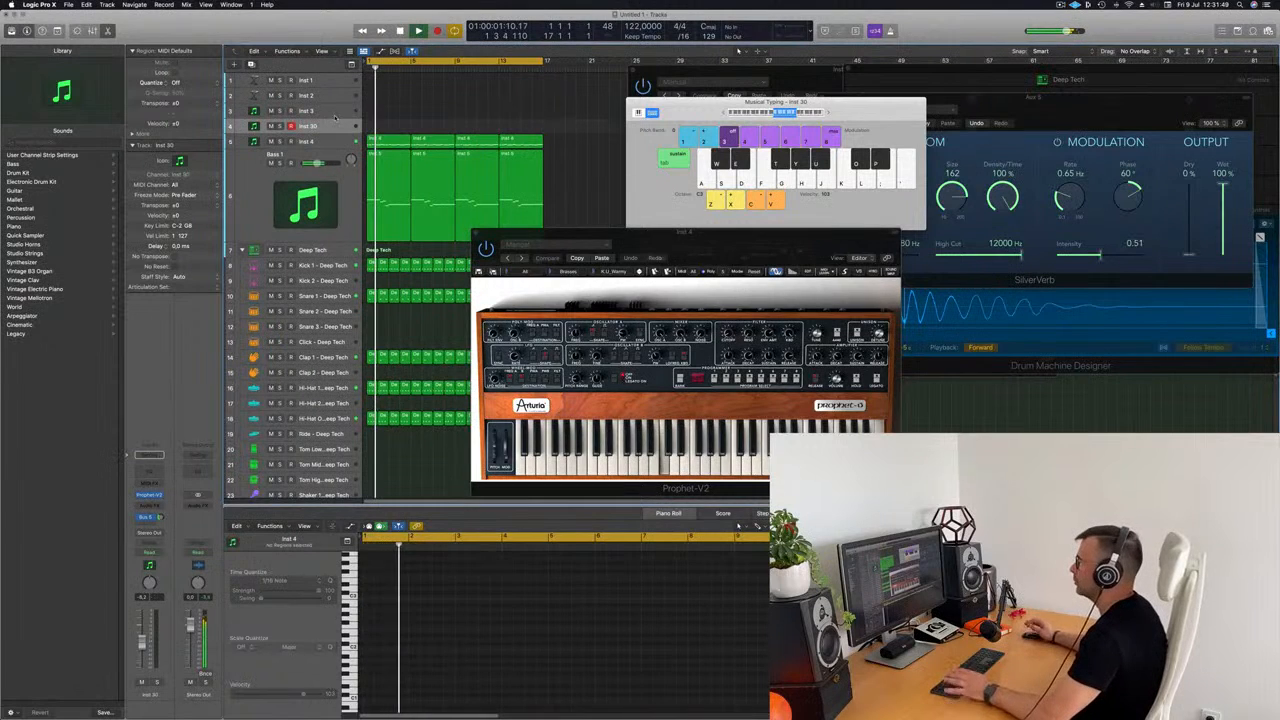
Step: Adjust the filter cutoff of the Prophet-V2 on the Inst 4 track while the loop plays
left_click(330, 142)
left_click(158, 518)
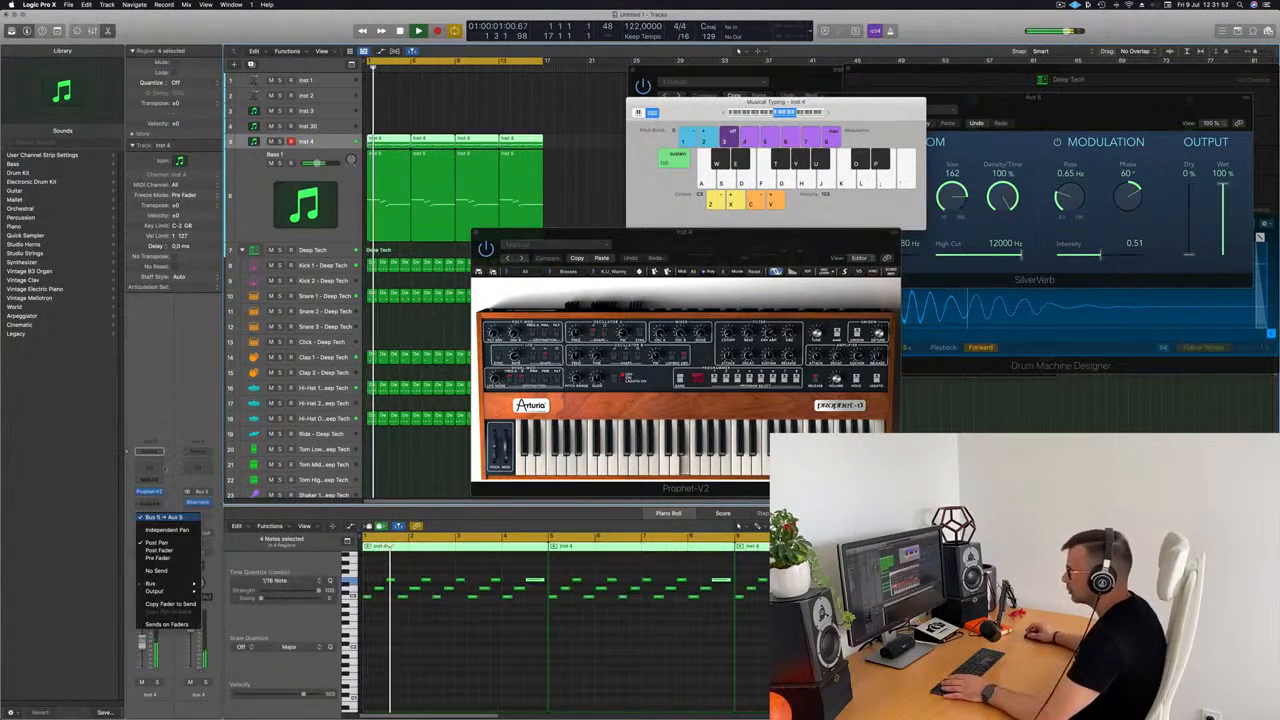
left_click(161, 499)
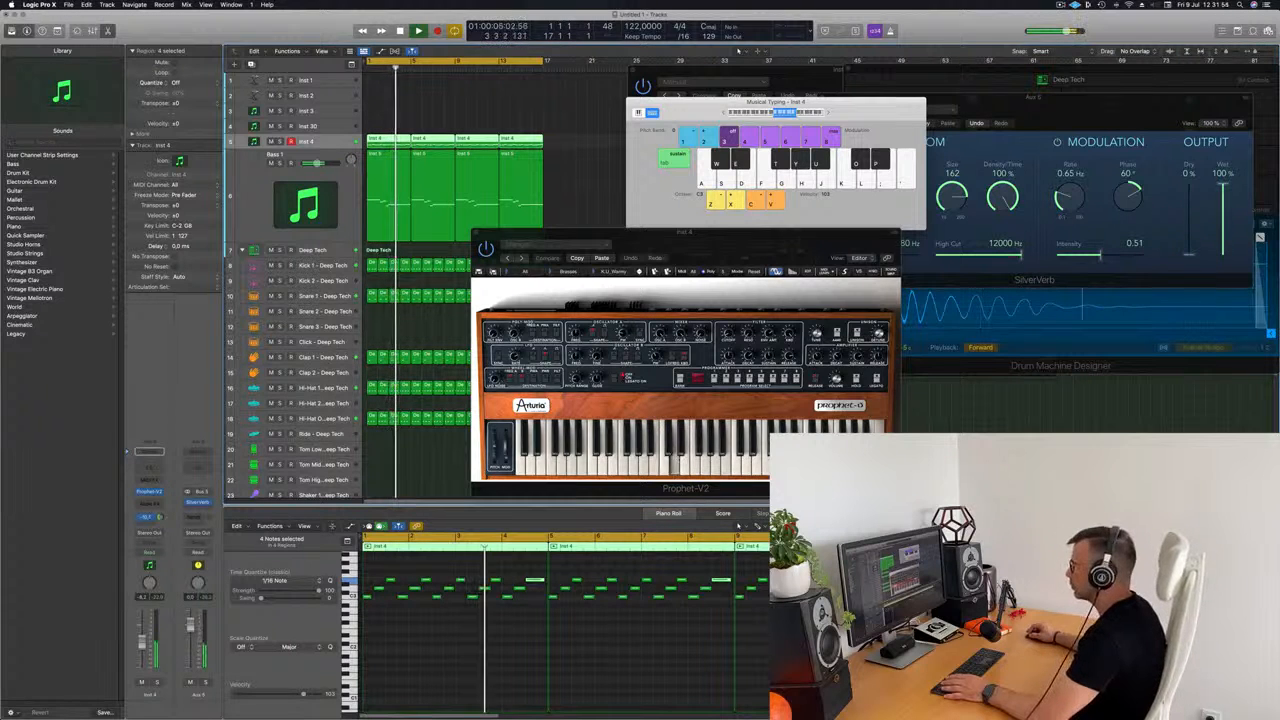
left_click_drag(748, 249, 648, 152)
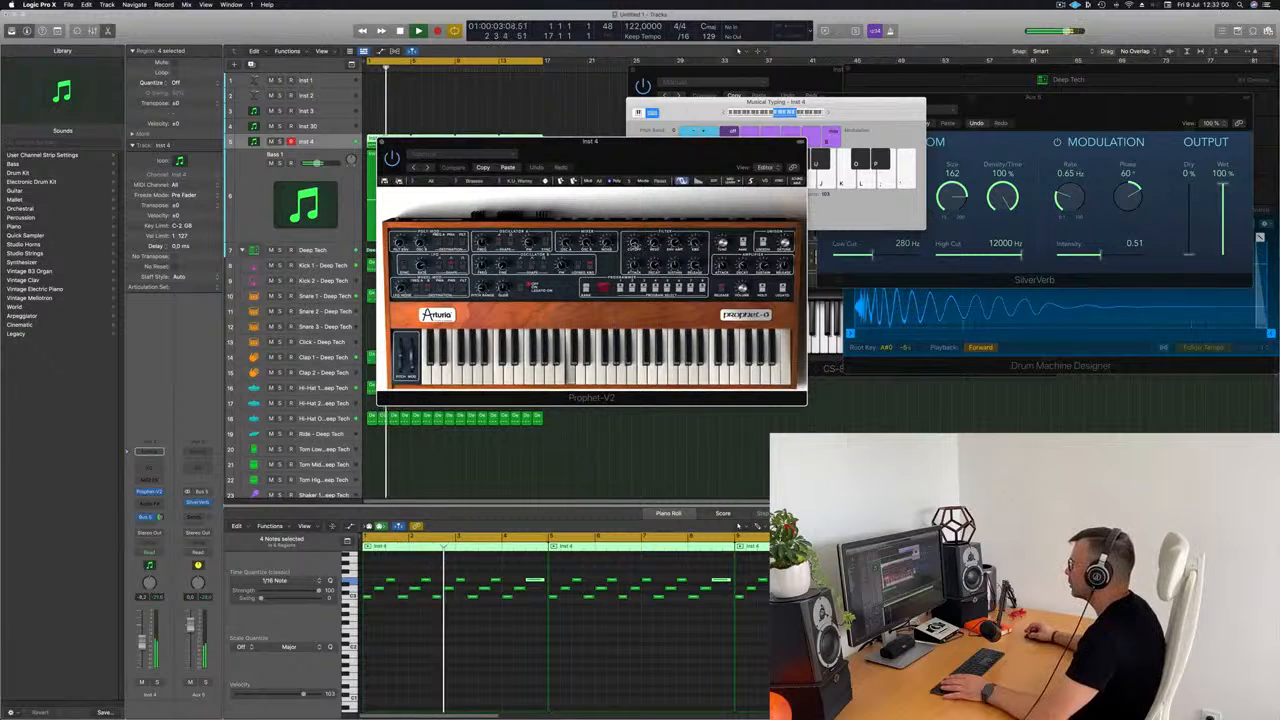
left_click_drag(635, 243, 635, 241)
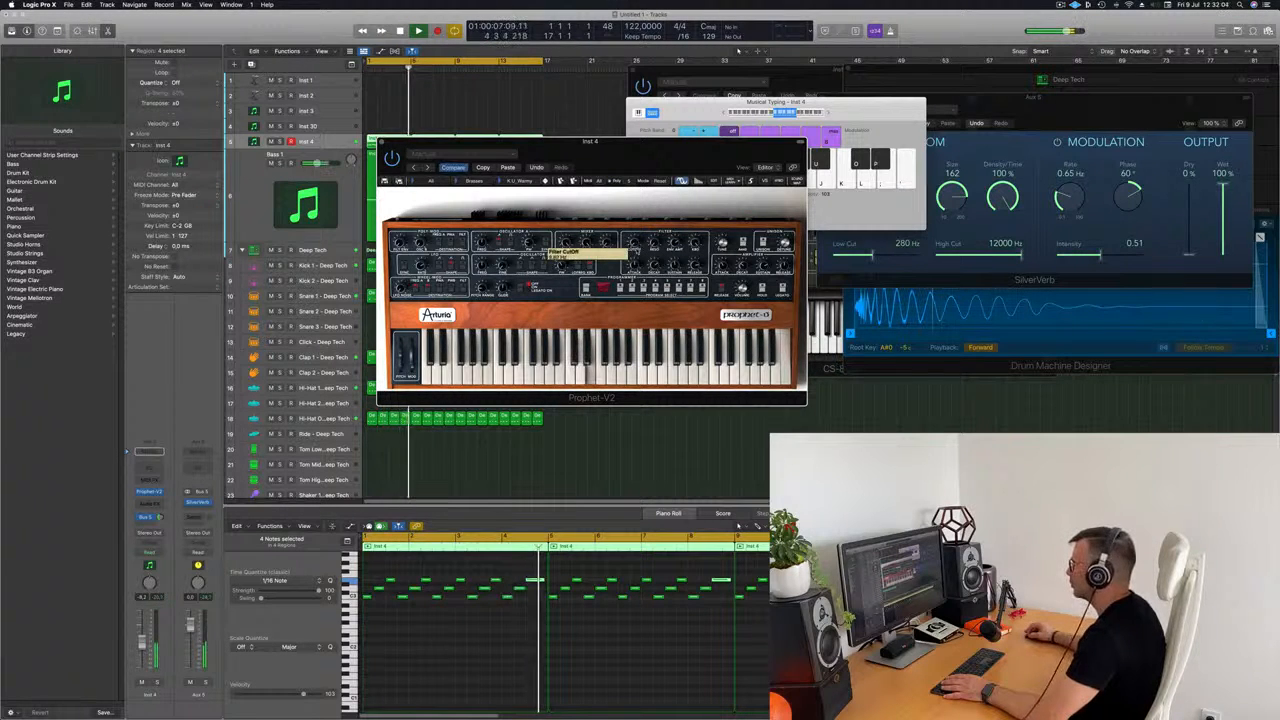
left_click_drag(632, 147, 658, 149)
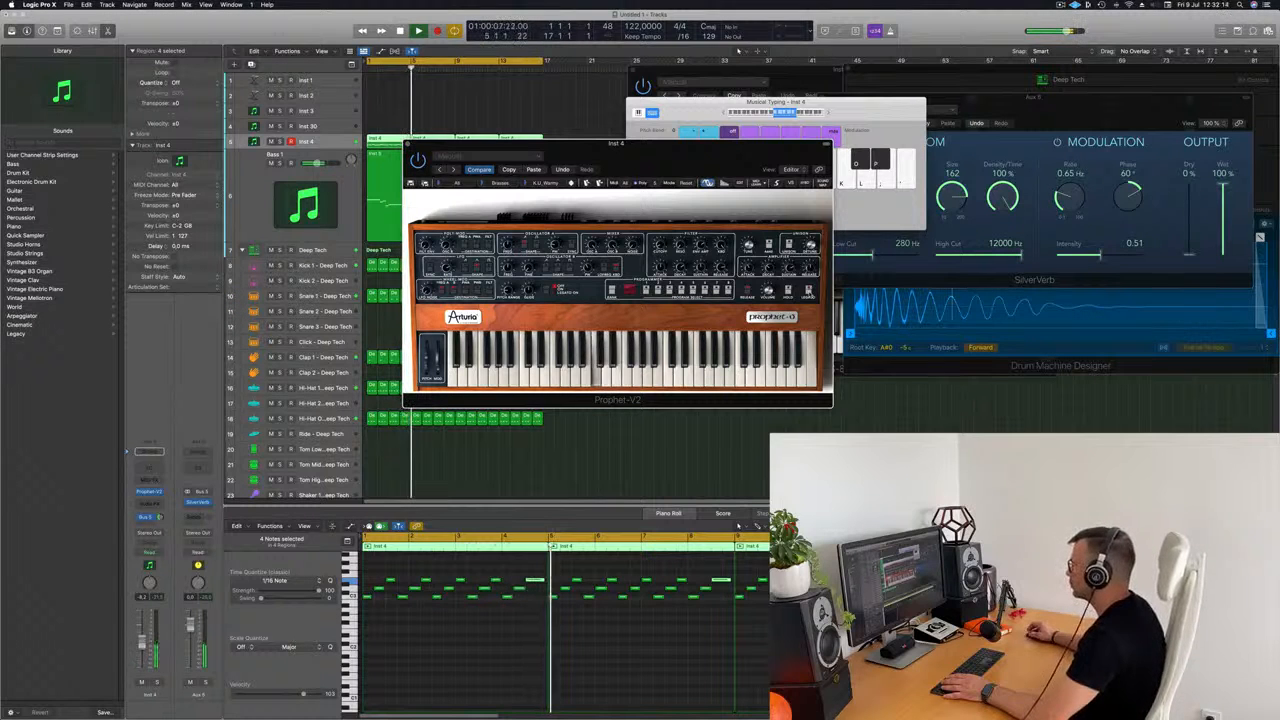
key("space")
left_click_drag(637, 147, 826, 118)
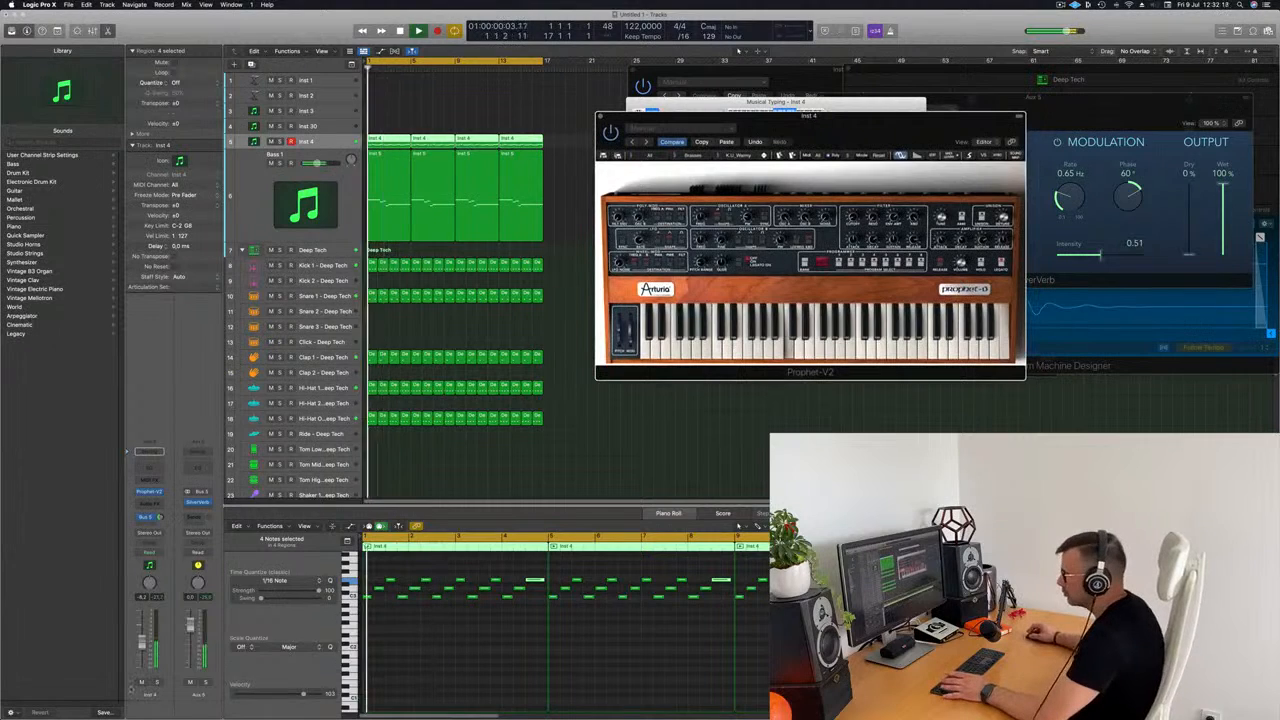
Step: Insert a Compressor on the Inst 4 channel strip after the Prophet-V2
left_click(216, 468)
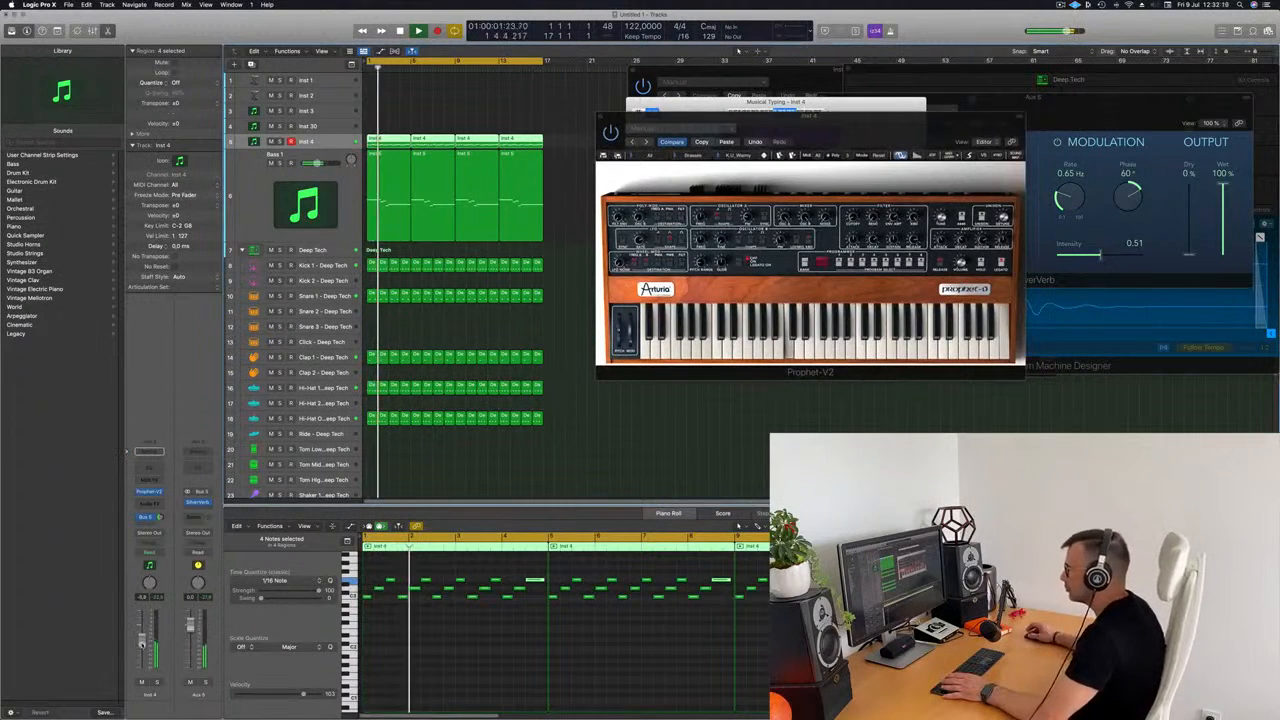
left_click(150, 503)
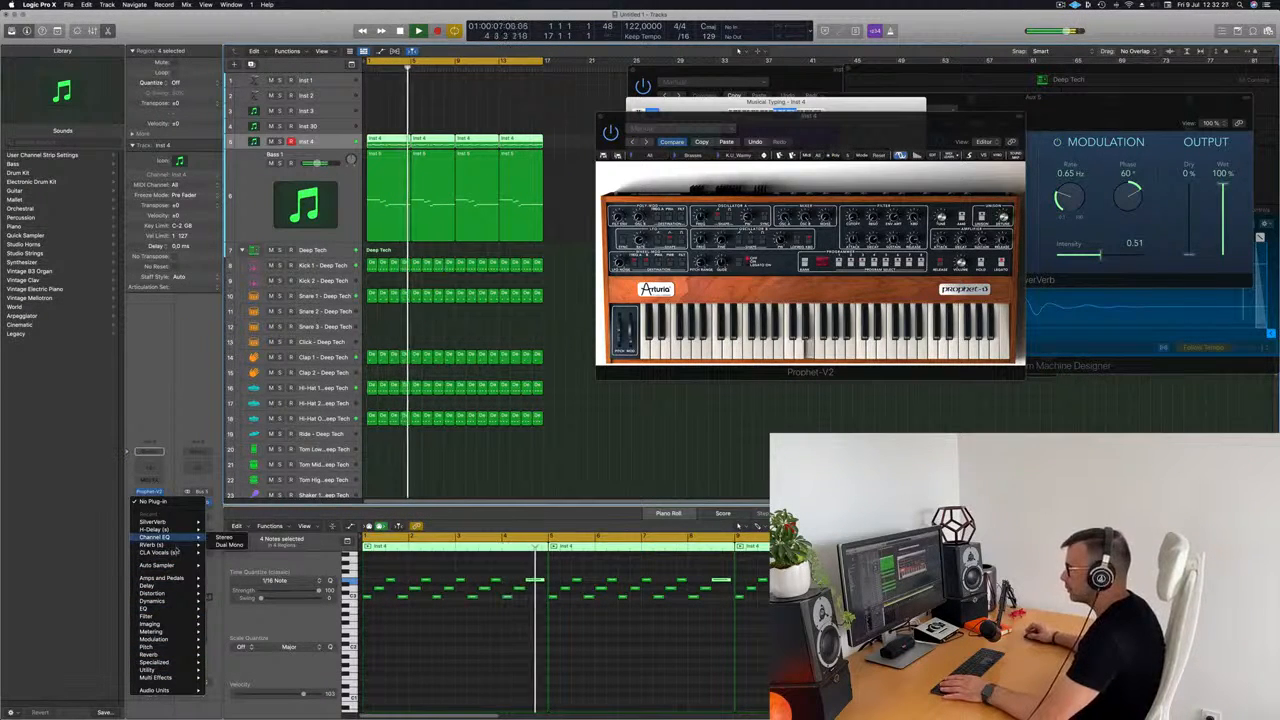
mouse_move(152, 601)
mouse_move(232, 608)
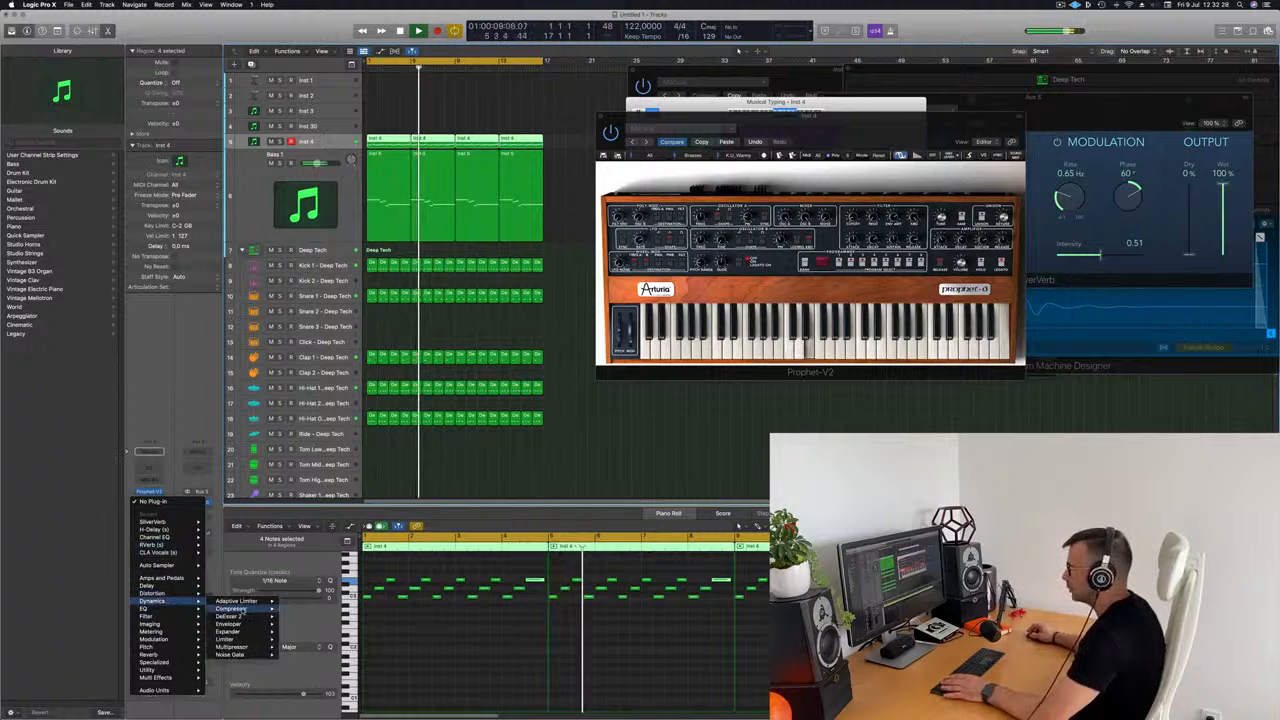
left_click(297, 608)
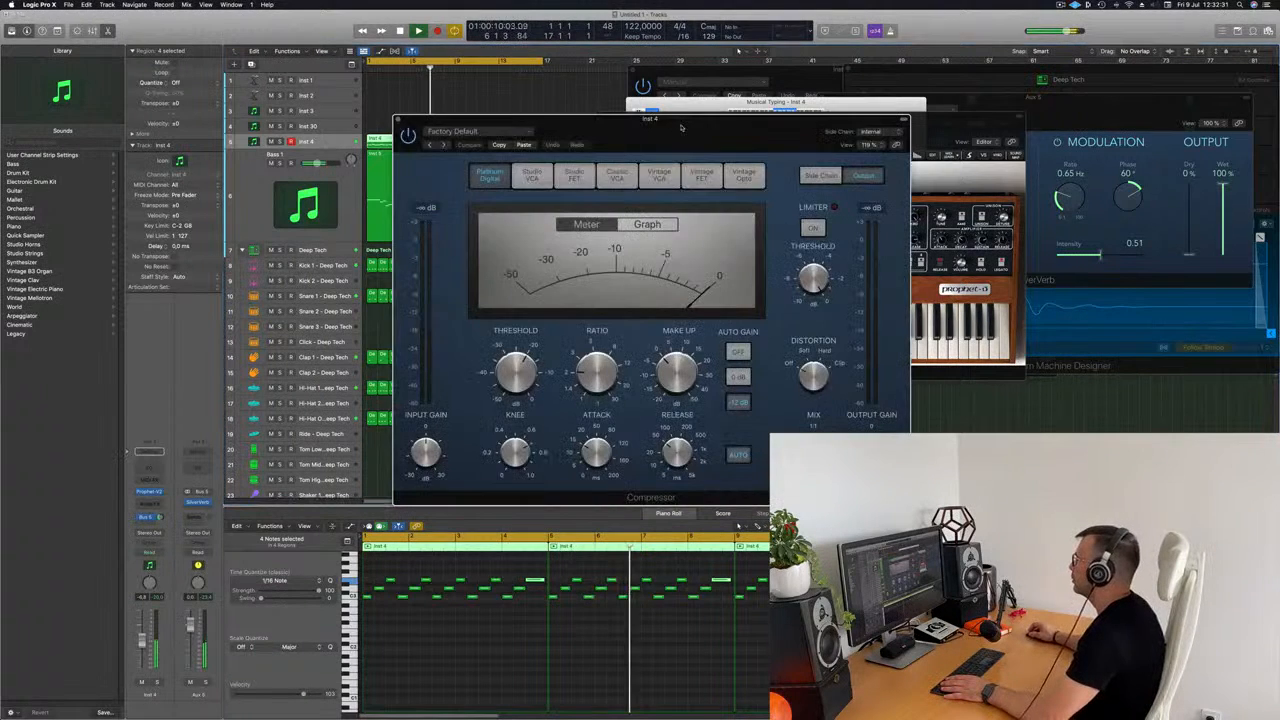
Step: Set the Compressor's side chain source to Kick 1 - Deep Tech (Inst 6), audition it, and close the plug-in
left_click(875, 131)
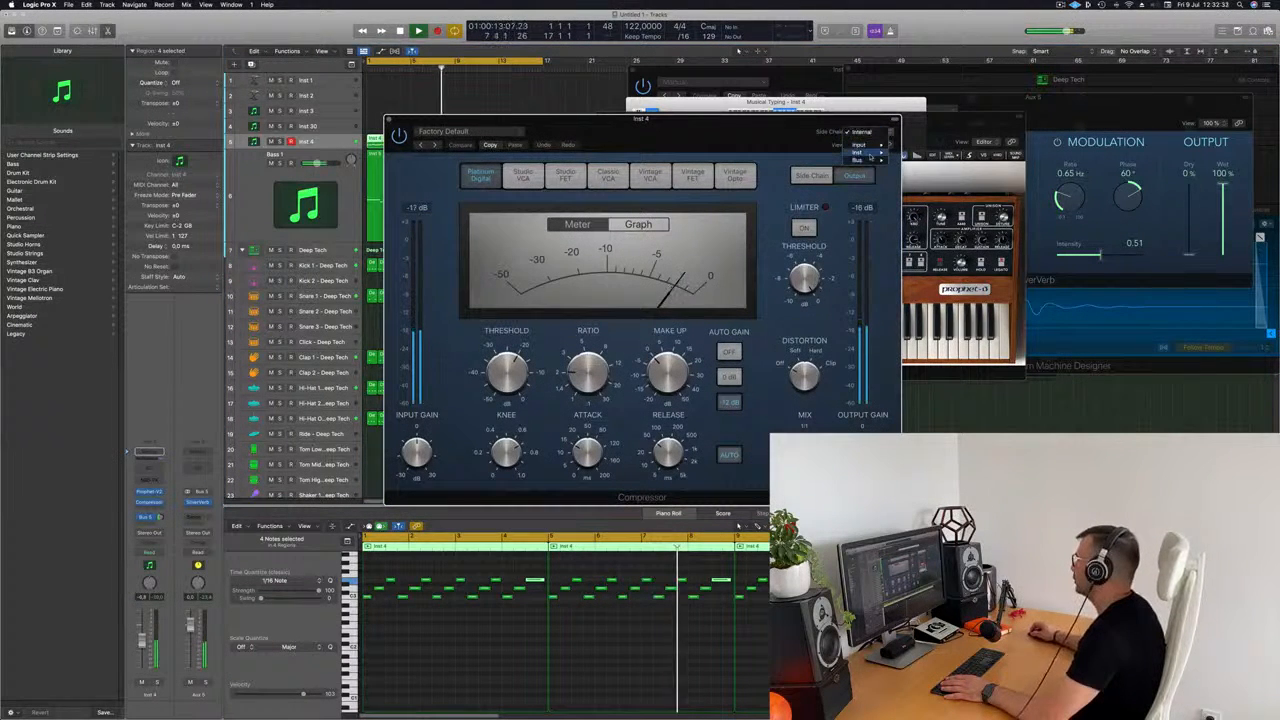
mouse_move(869, 154)
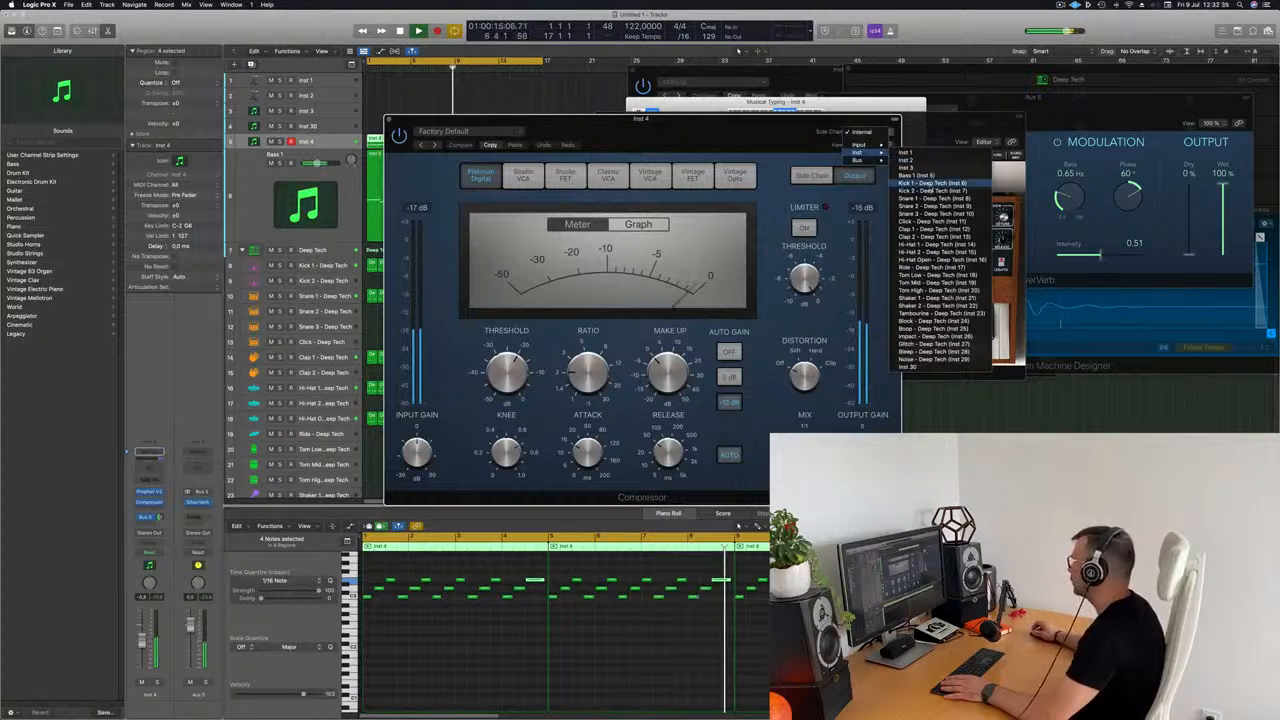
left_click(931, 185)
left_click_drag(855, 119, 965, 122)
key("space")
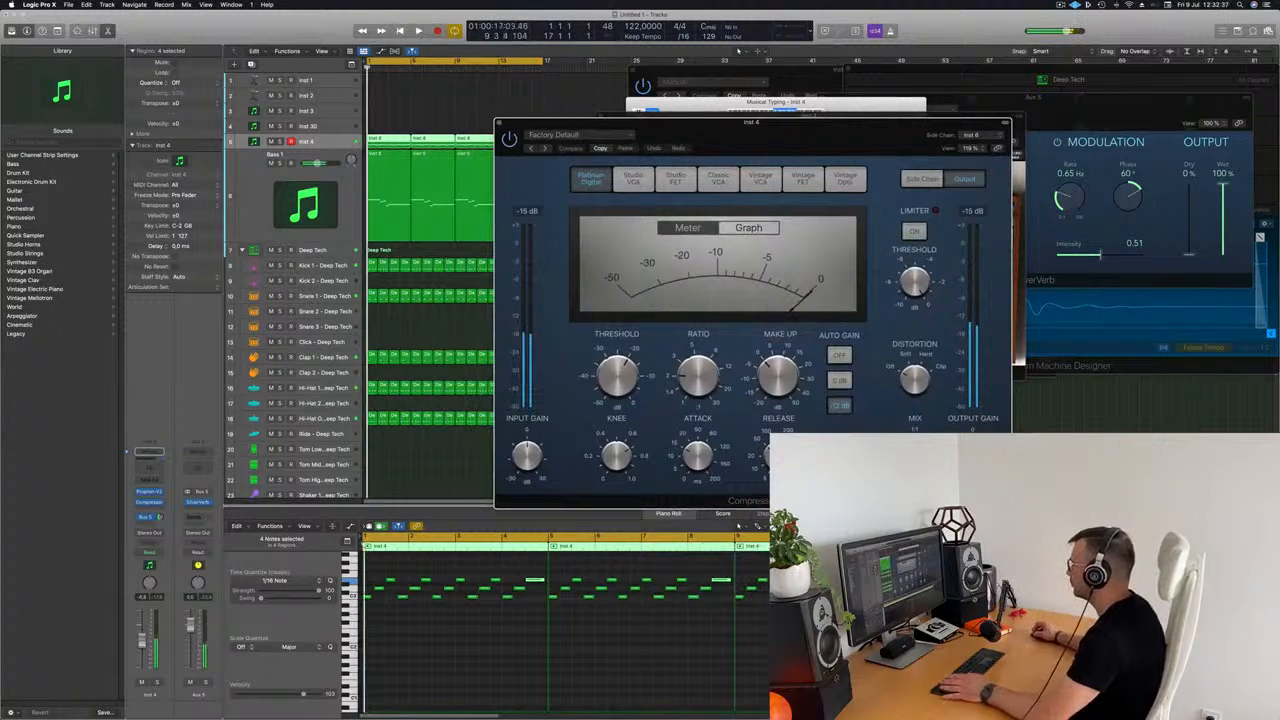
key("space")
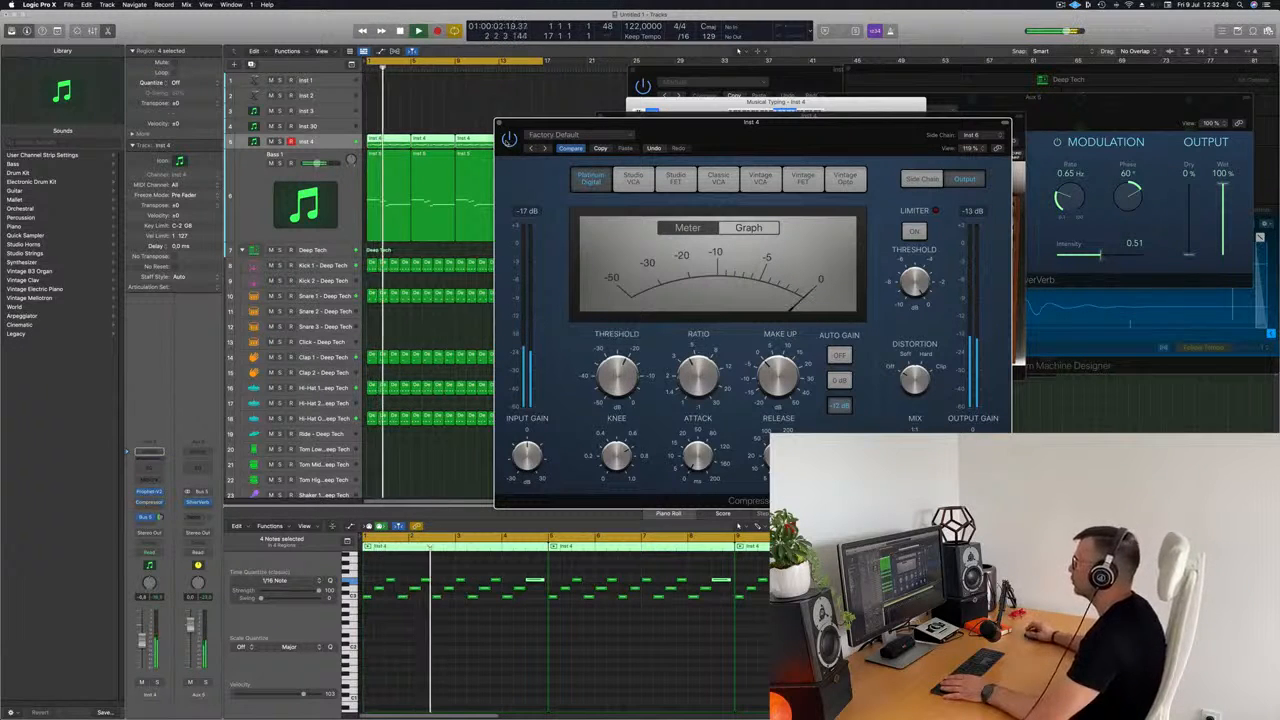
left_click_drag(726, 132, 754, 135)
key("super+w")
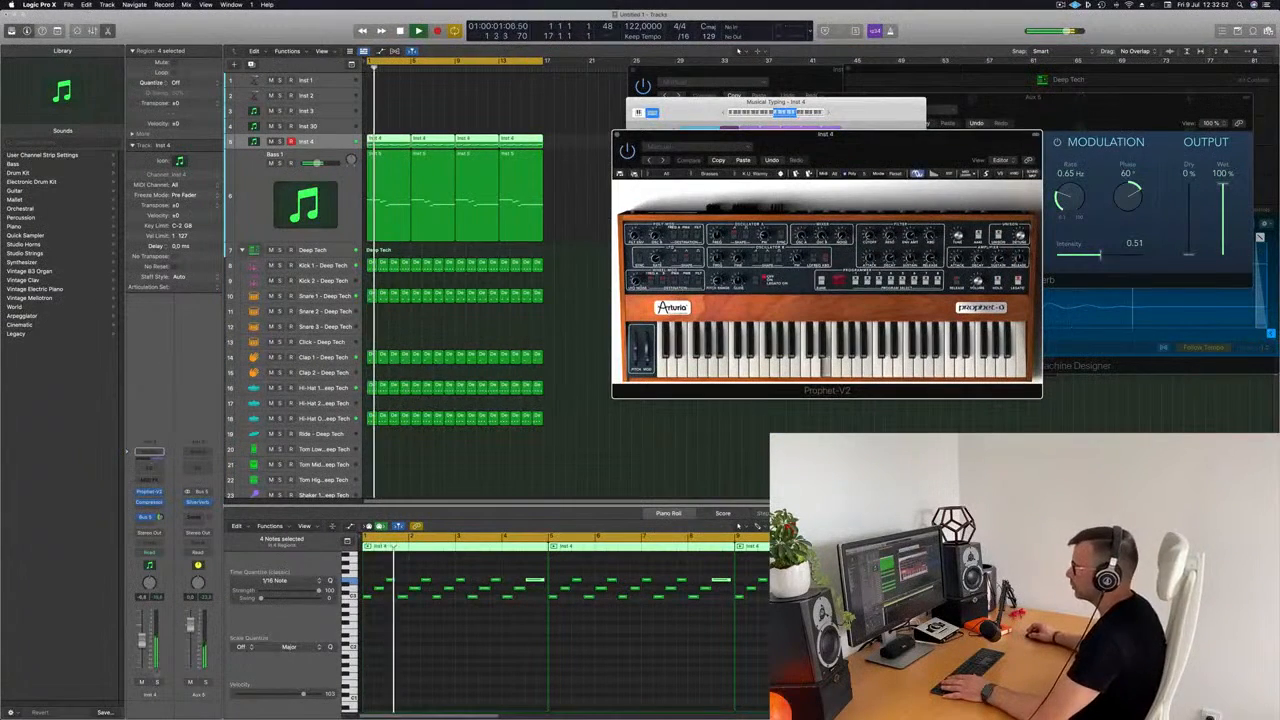
Step: Lower the Inst 4 channel volume slightly and uncover the track's regions
left_click_drag(142, 640, 142, 645)
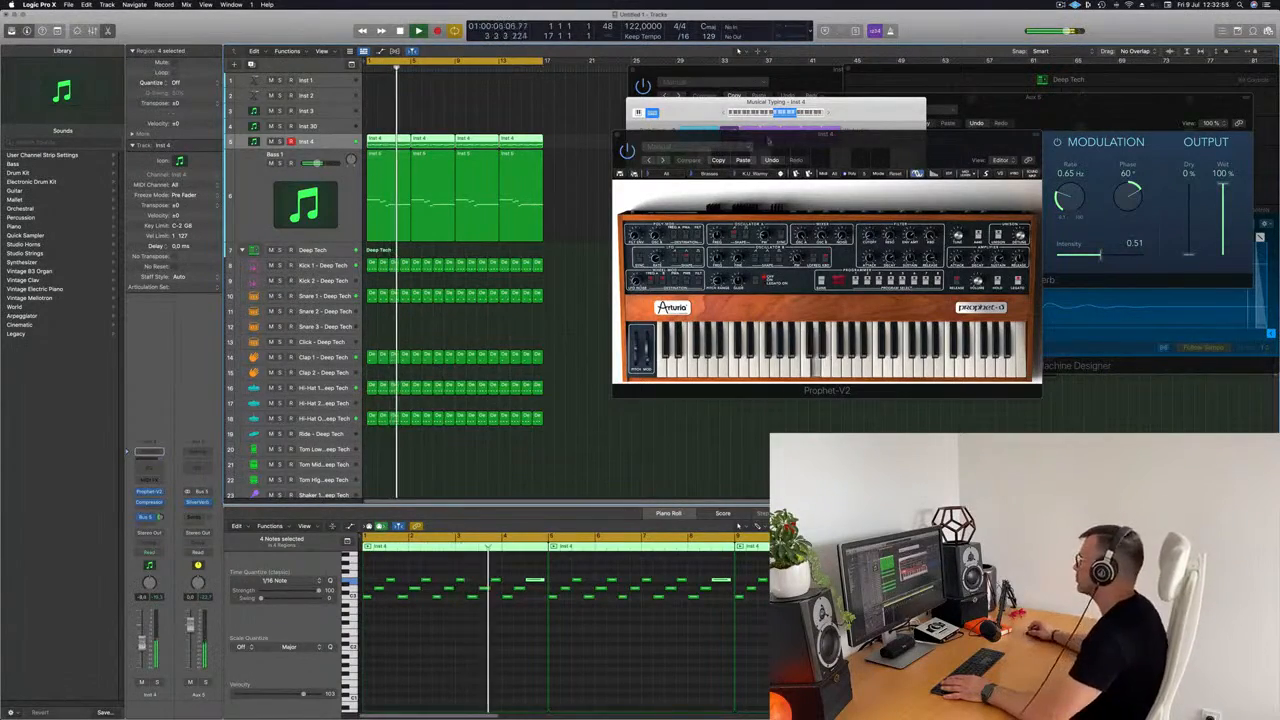
left_click_drag(860, 134, 932, 197)
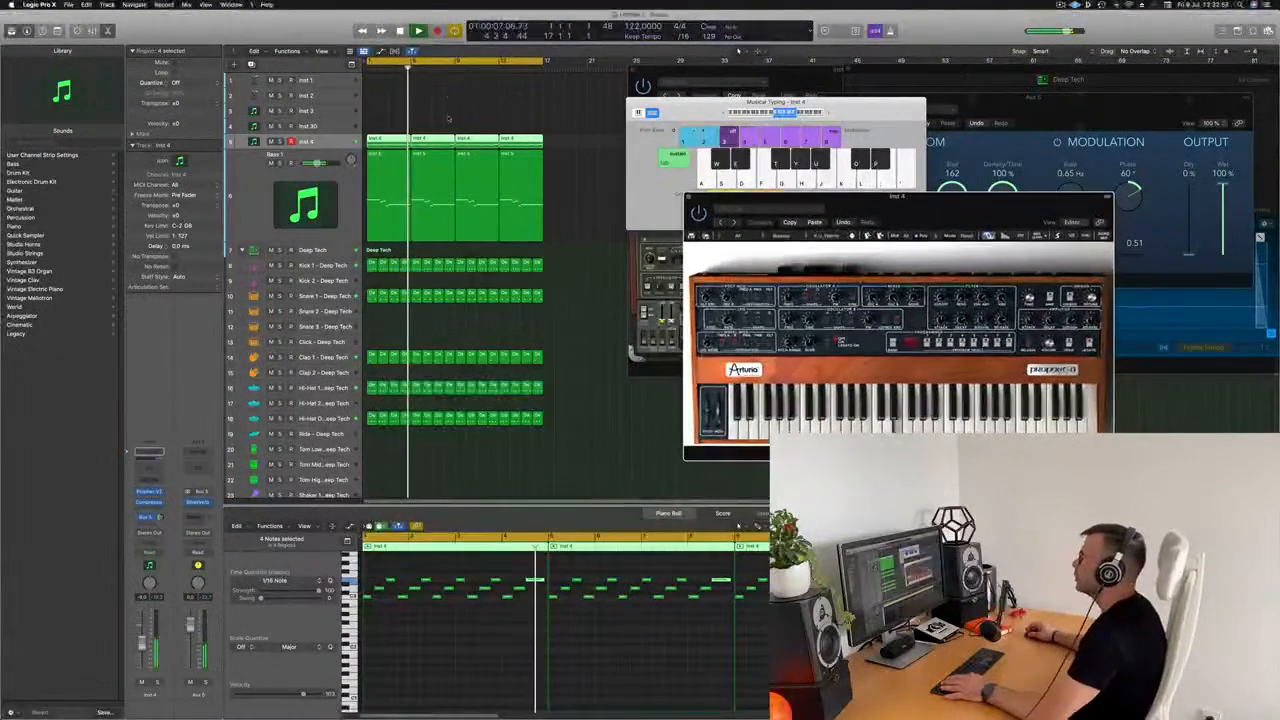
left_click(370, 127)
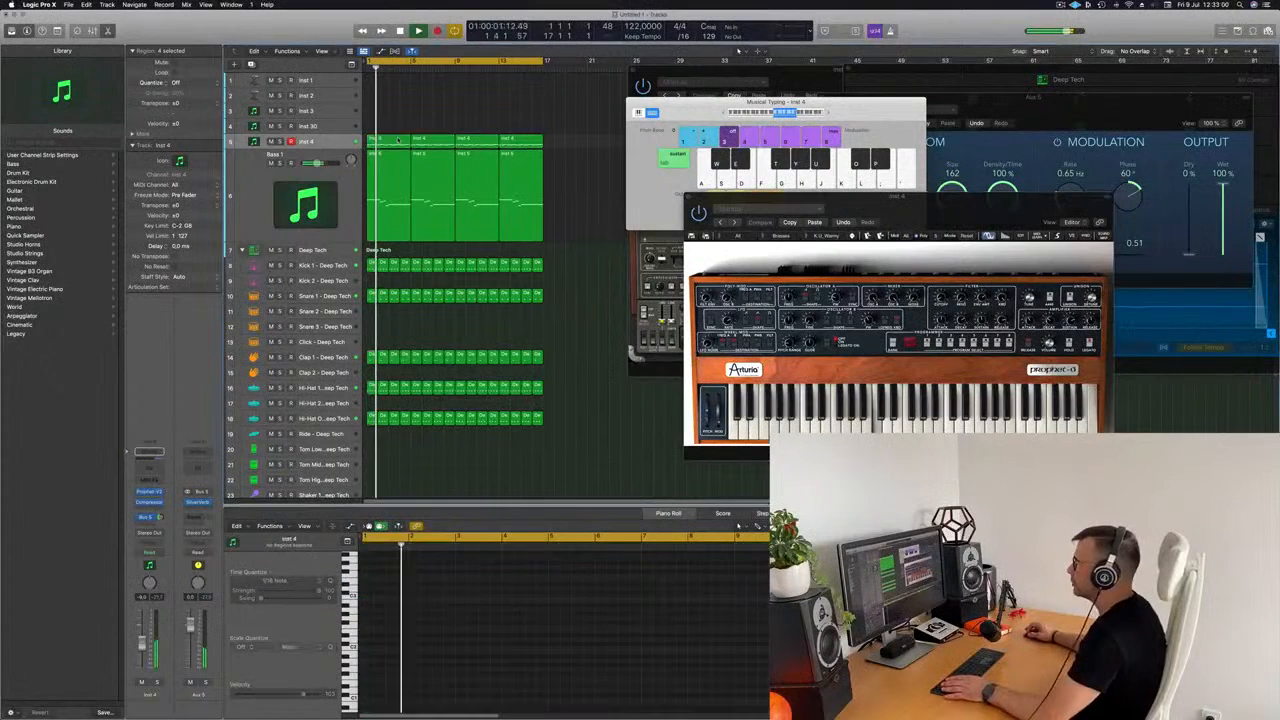
Step: Move the first Inst 4 region up to the Inst 30 track and delete all its notes except the final long one
left_click(391, 140)
left_click_drag(391, 140, 392, 130)
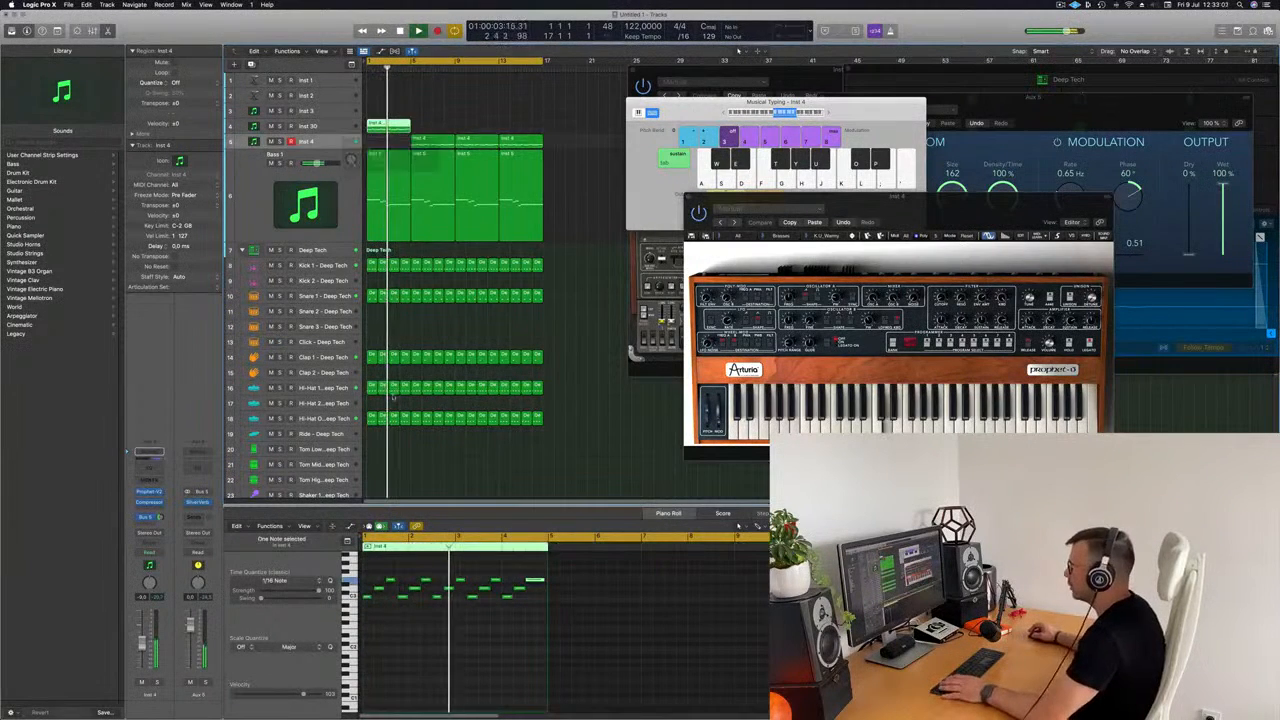
left_click_drag(367, 574, 518, 627)
key("Delete")
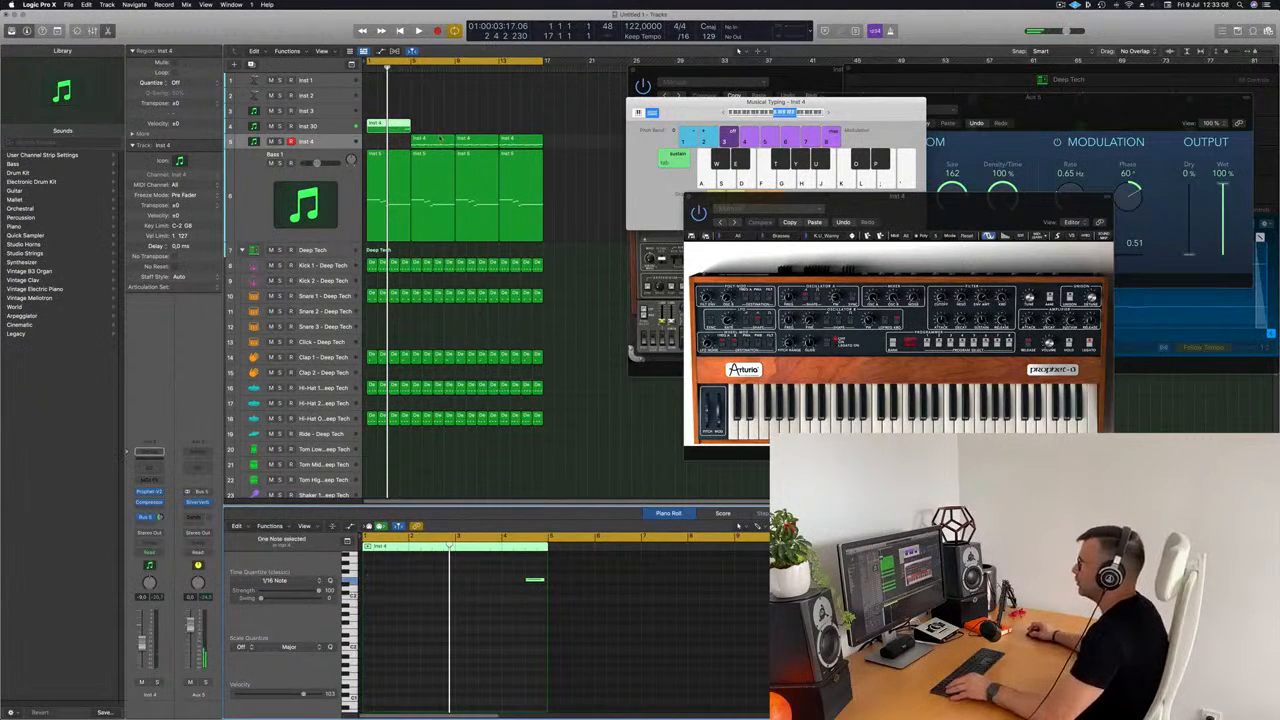
Step: Refill the gap at the start of the Inst 4 track with its neighbouring regions so four regions cover 16 bars
left_click_drag(440, 139, 340, 127)
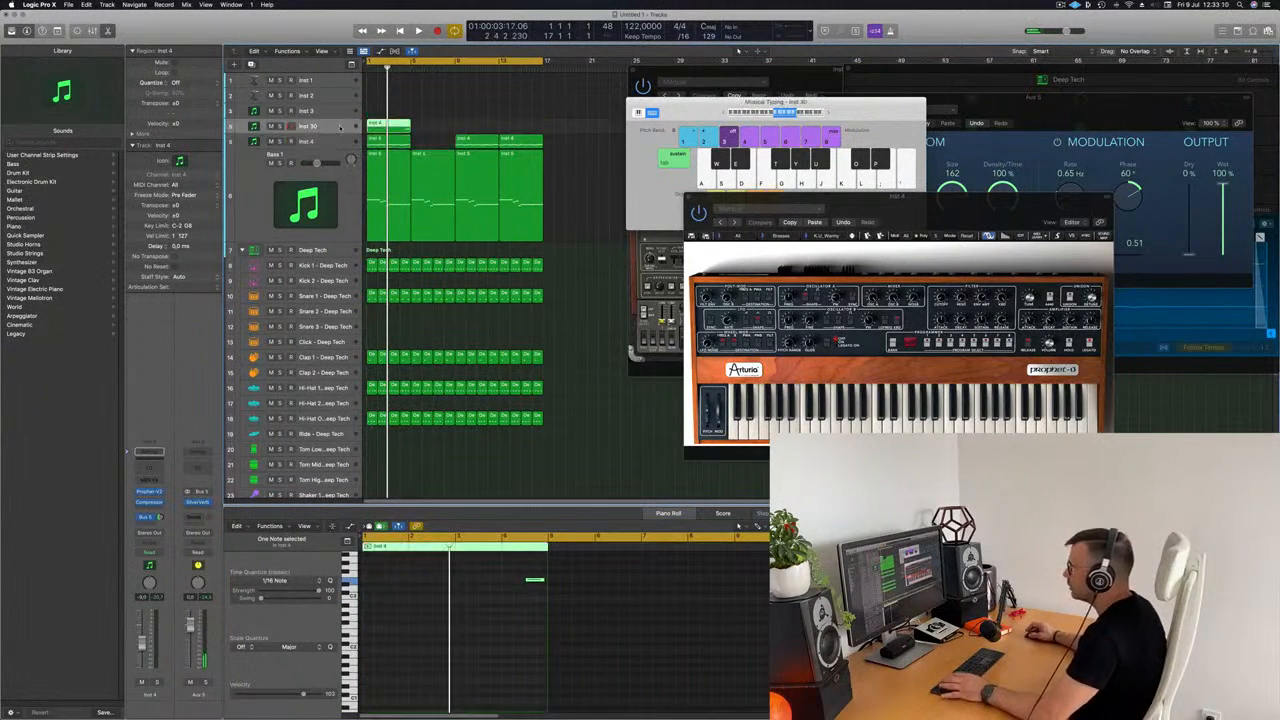
left_click_drag(486, 141, 444, 143)
key("space")
Step: Open the Prophet-V2 on the Inst 30 track and audition the 13-MutedClav preset with the long note
left_click(392, 127)
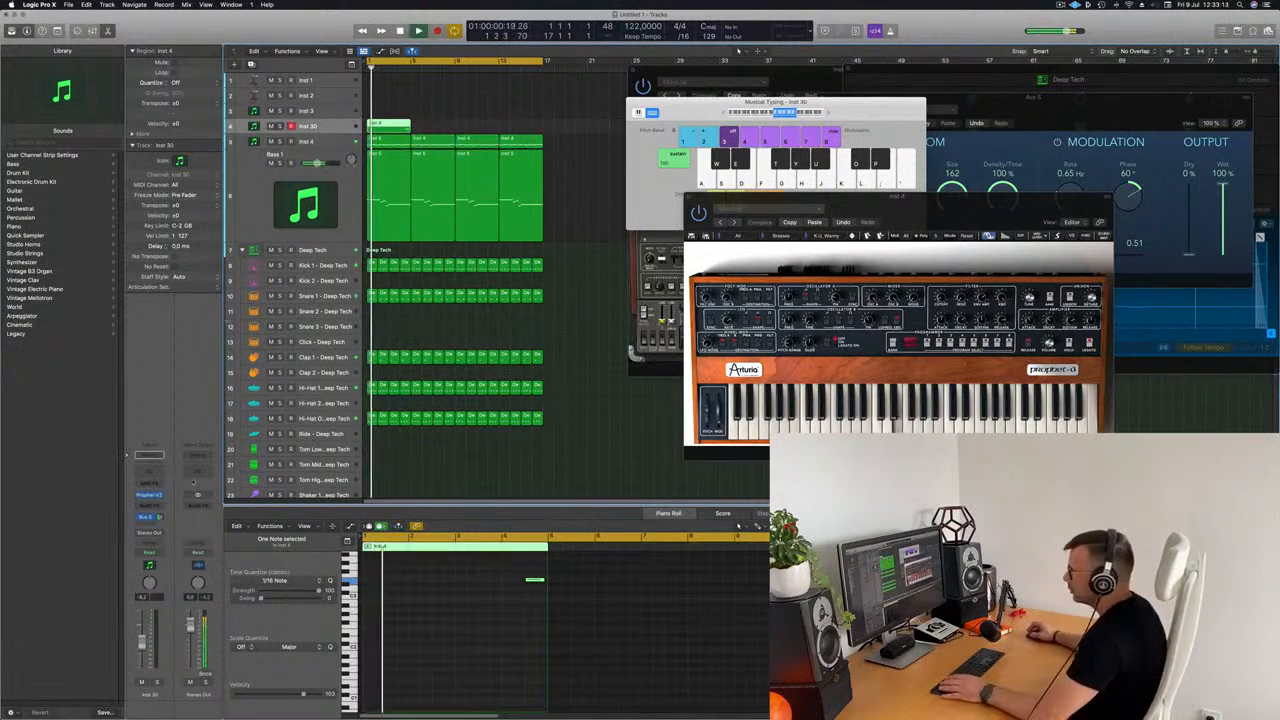
key("space")
key("space")
left_click(142, 496)
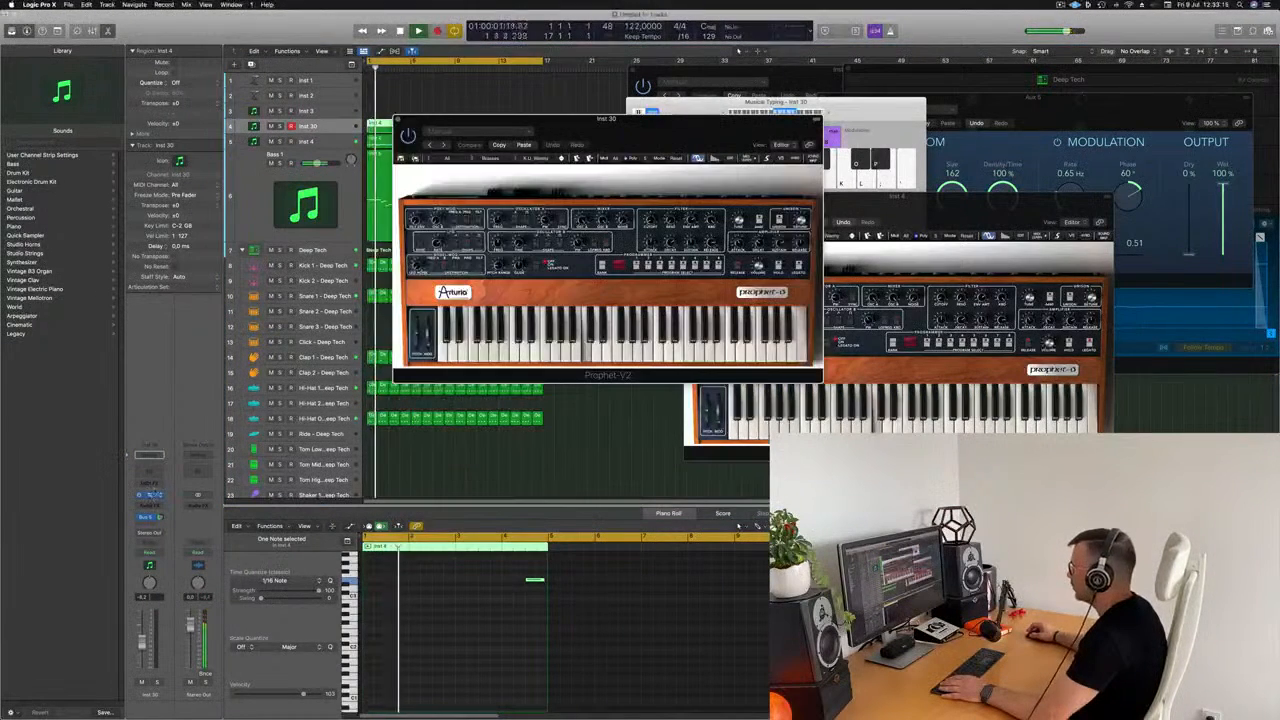
left_click_drag(598, 127, 661, 234)
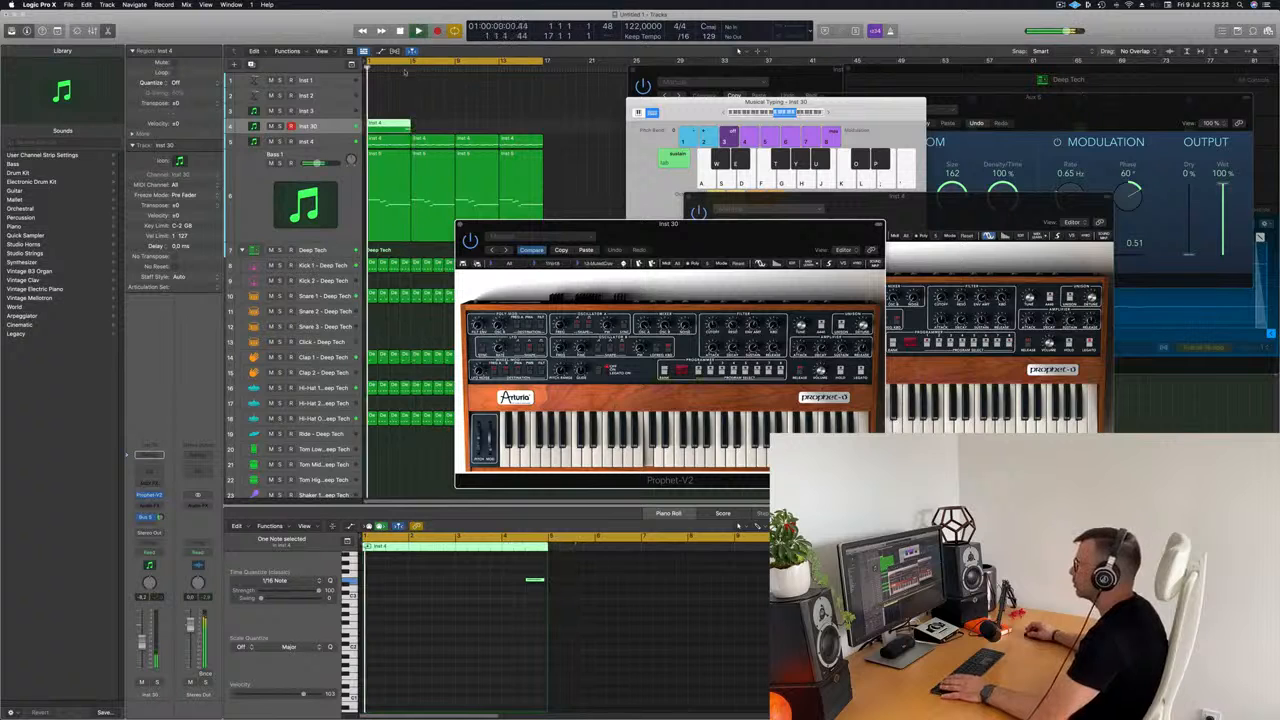
left_click(537, 580)
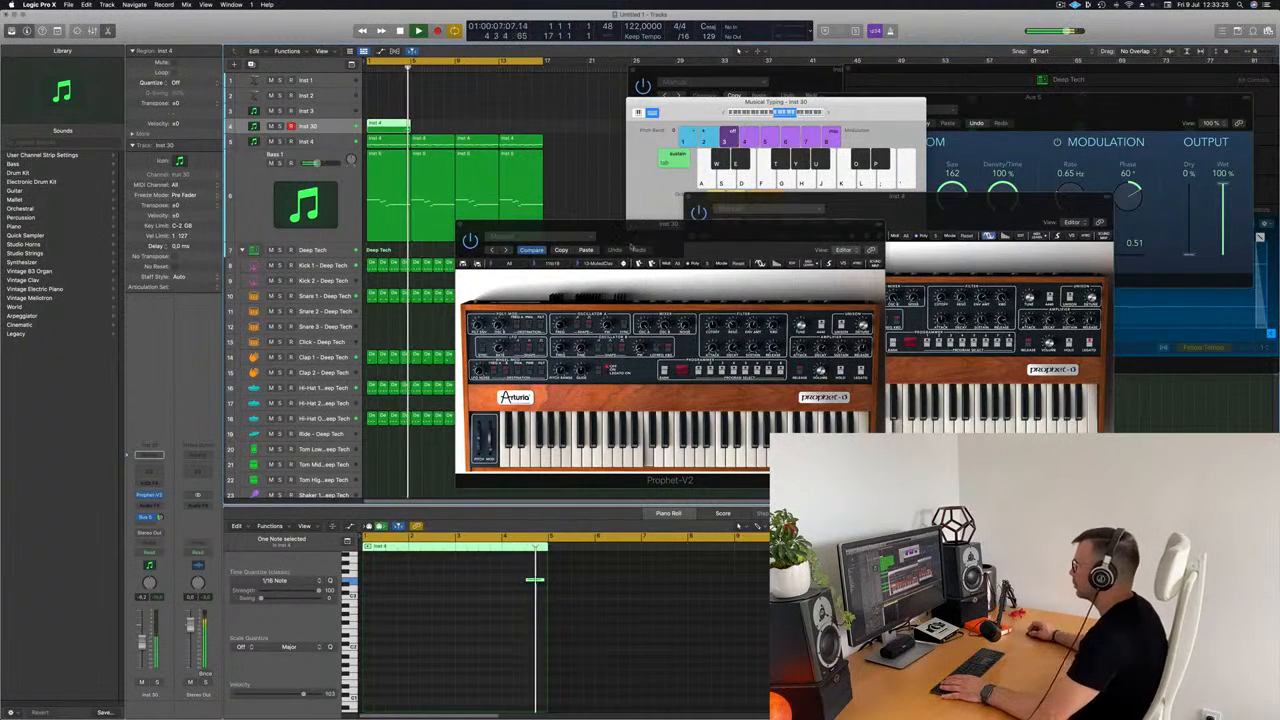
Step: Audition the PercussiveElecPiano, Pianos and Harpsichord presets on Inst 30, replaying from just before the long note
left_click(623, 263)
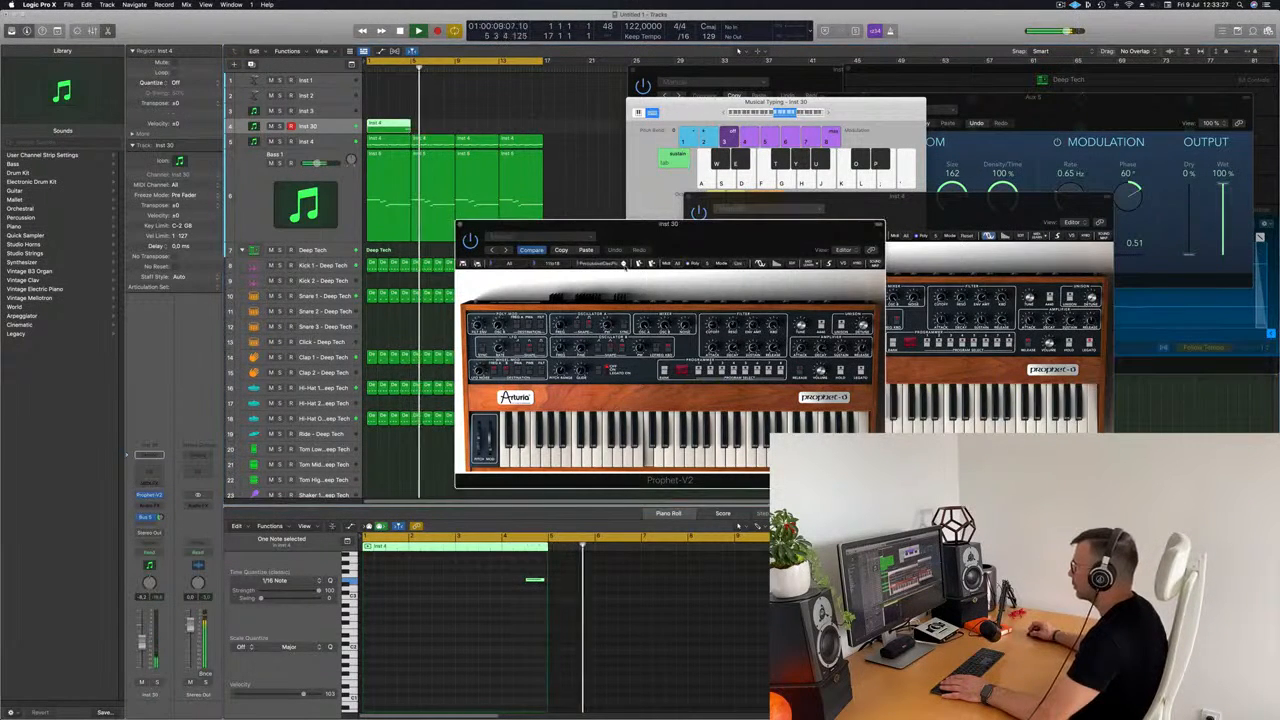
left_click(401, 70)
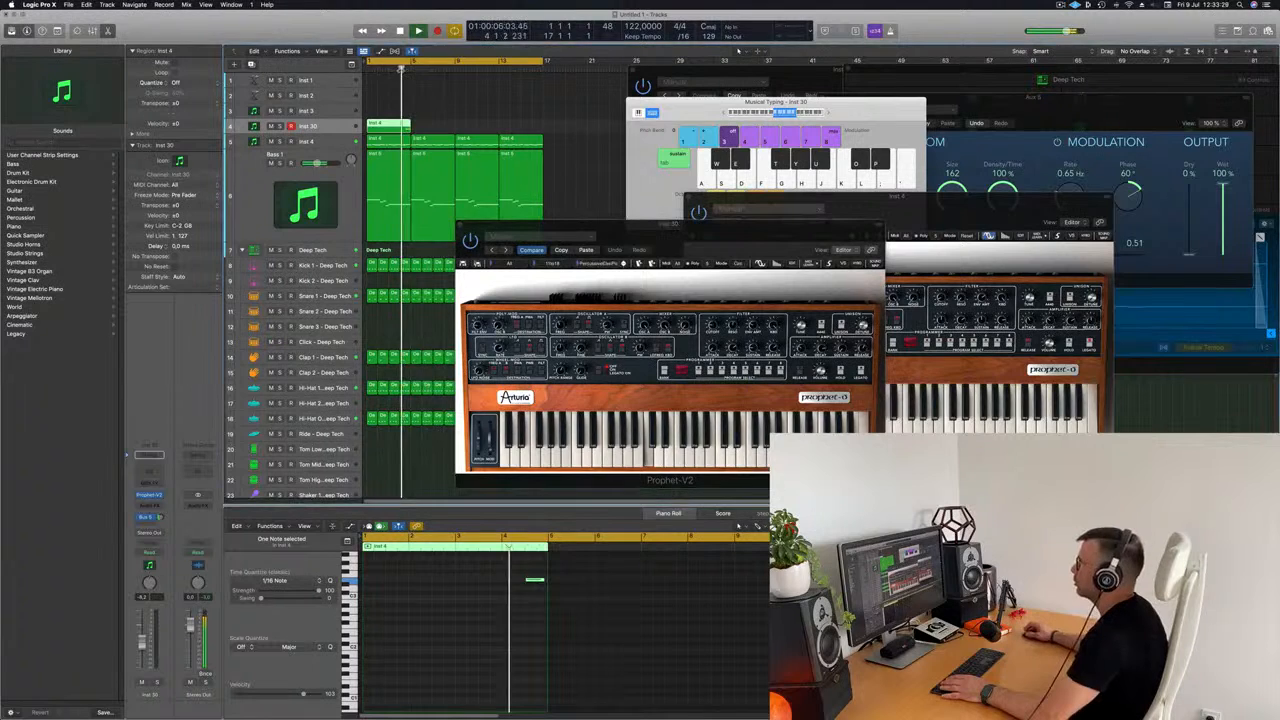
left_click_drag(684, 224, 661, 191)
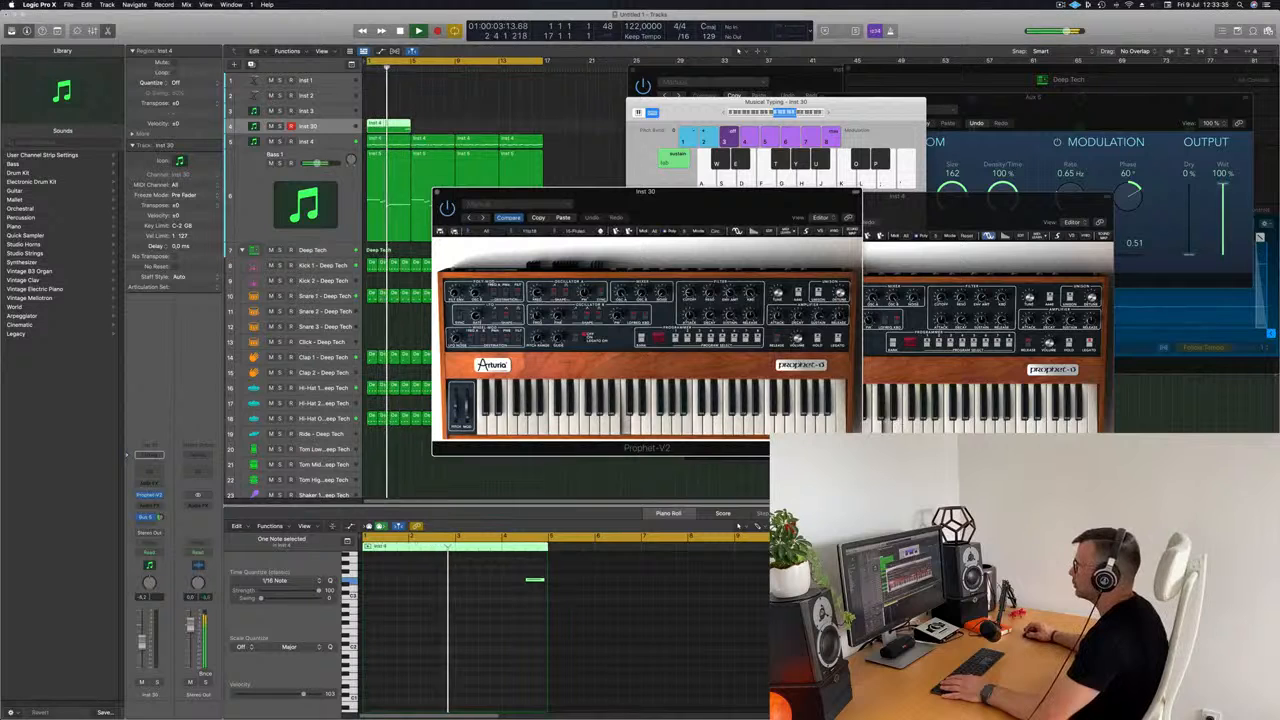
left_click(401, 70)
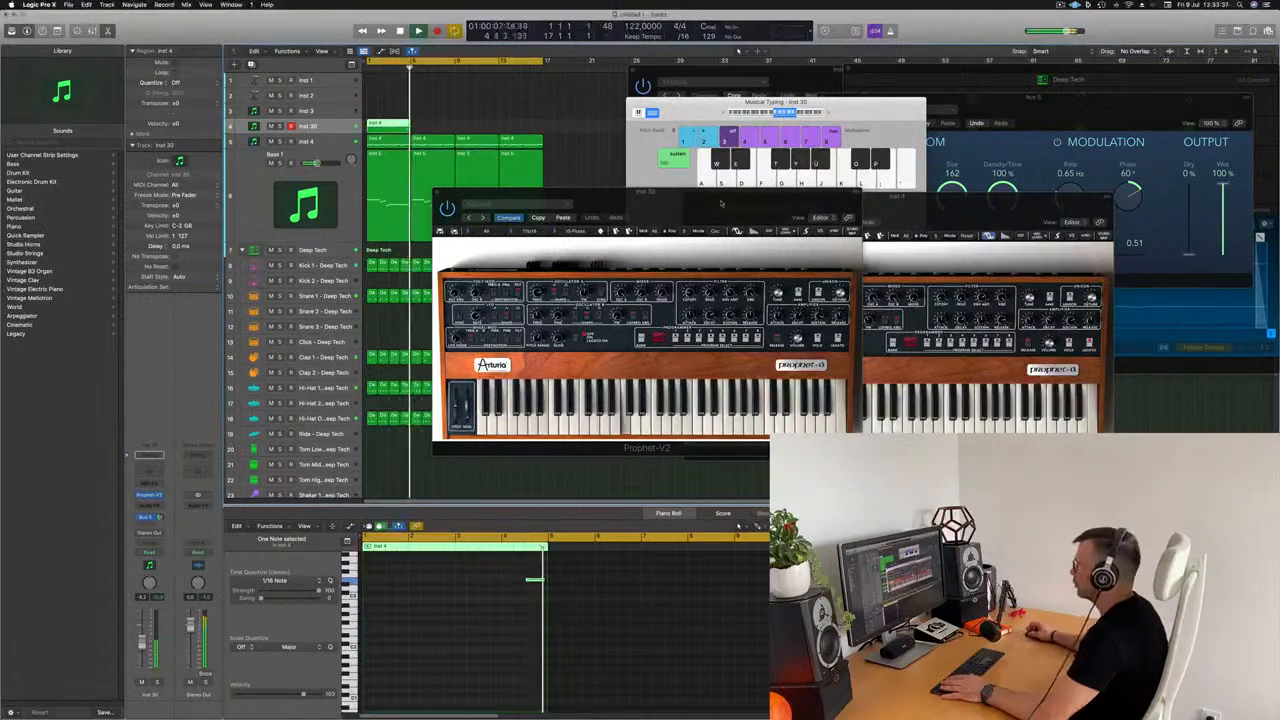
left_click_drag(637, 200, 532, 174)
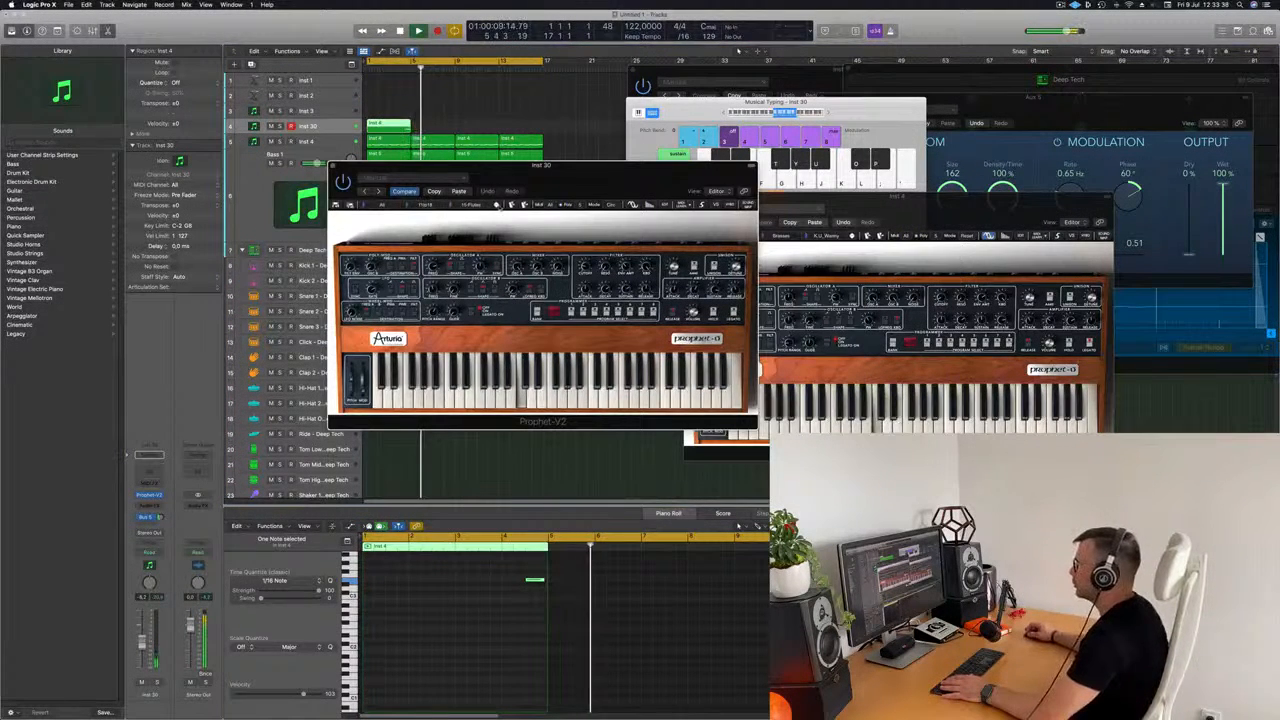
left_click_drag(528, 191, 684, 187)
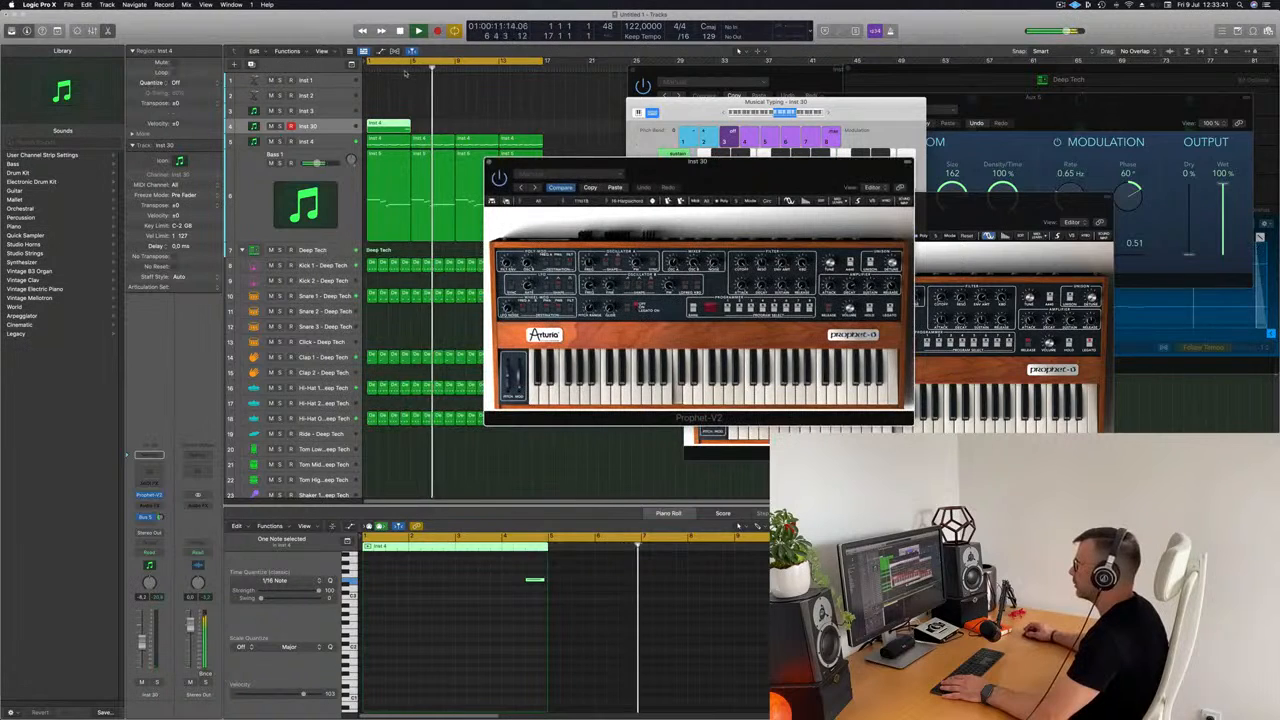
left_click(402, 70)
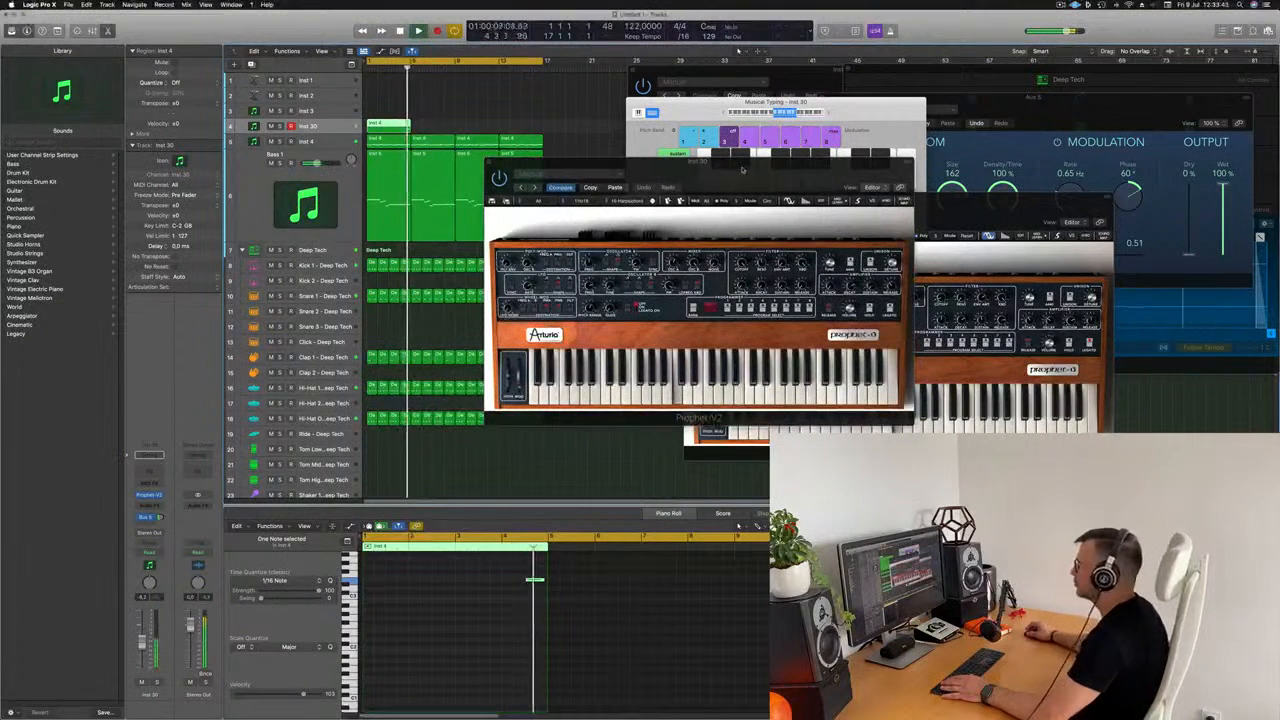
Step: Load the PercussiveOrgan preset in Inst 30's Prophet-V2
left_click_drag(742, 168, 640, 269)
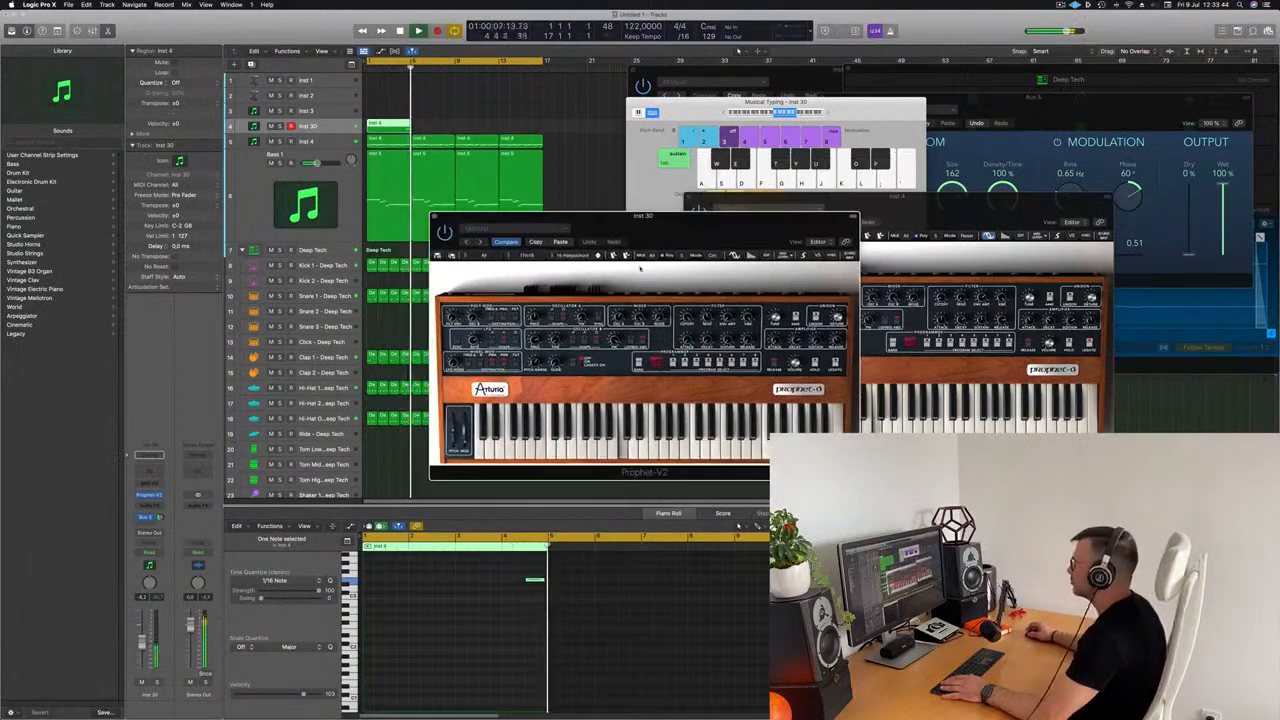
left_click(562, 256)
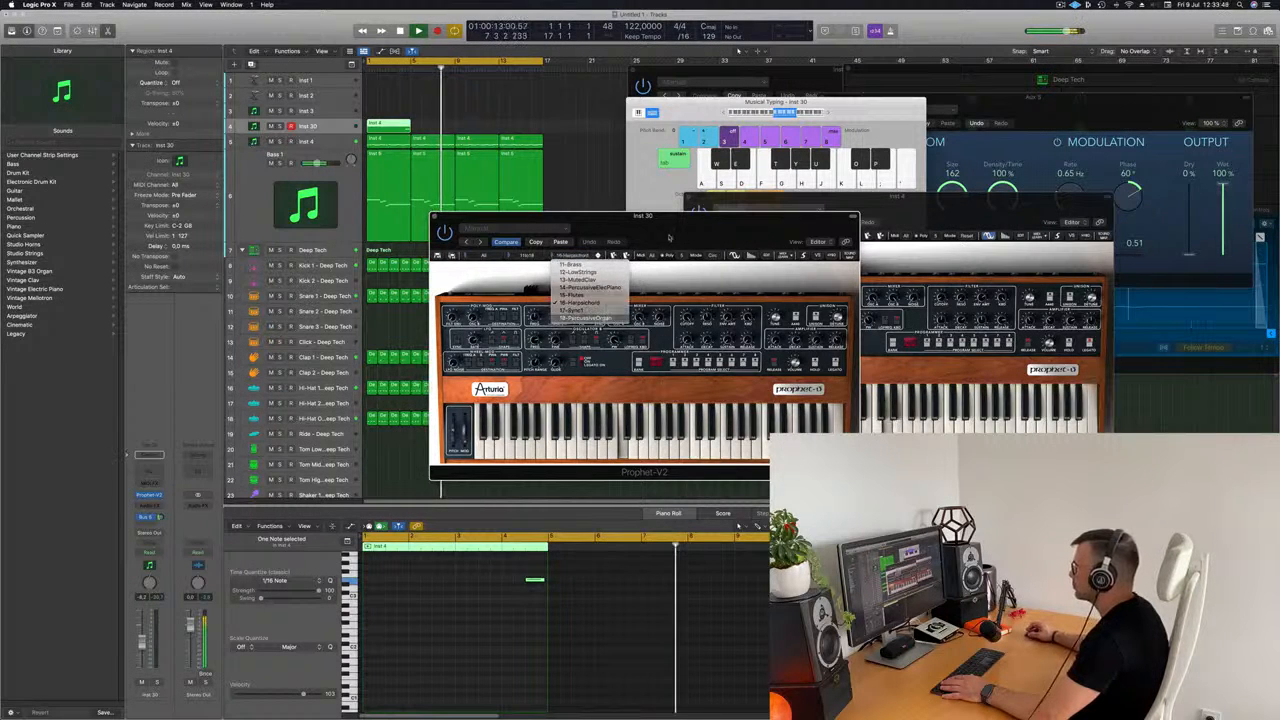
left_click(586, 318)
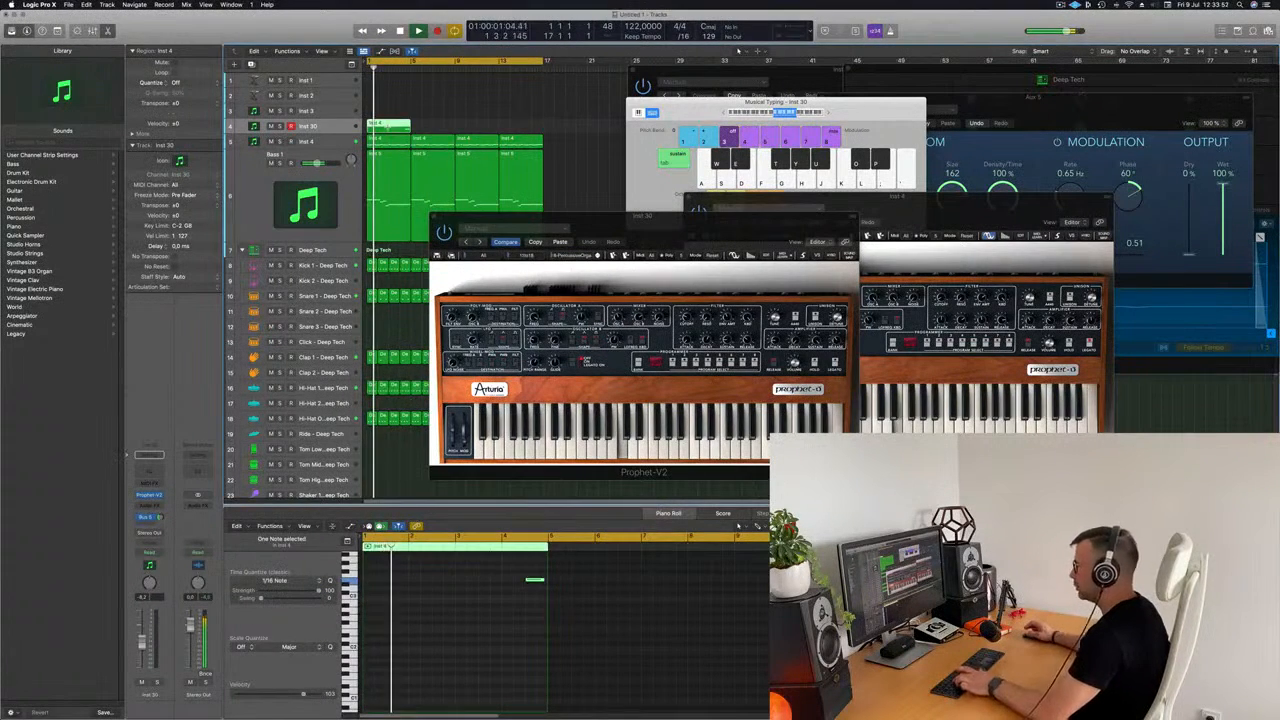
Step: Move the four accent regions from the Inst 30 track onto the Inst 3 track
left_click_drag(680, 217, 761, 275)
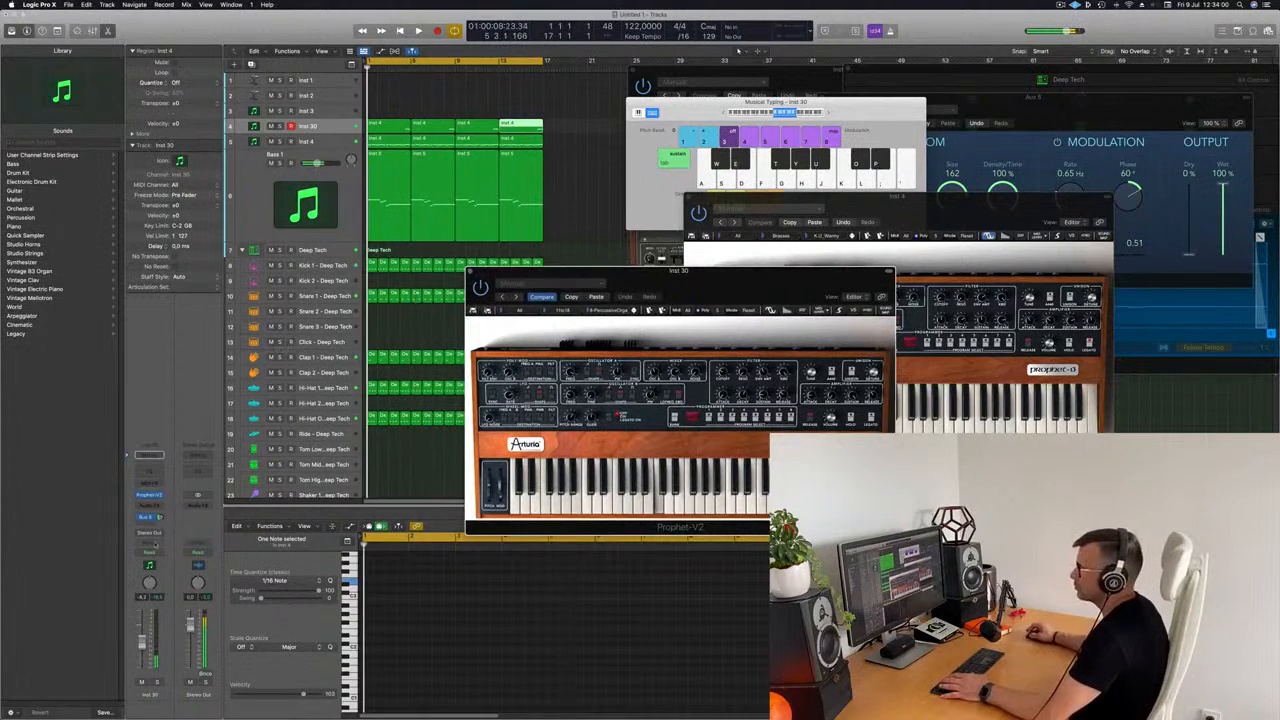
left_click(150, 494)
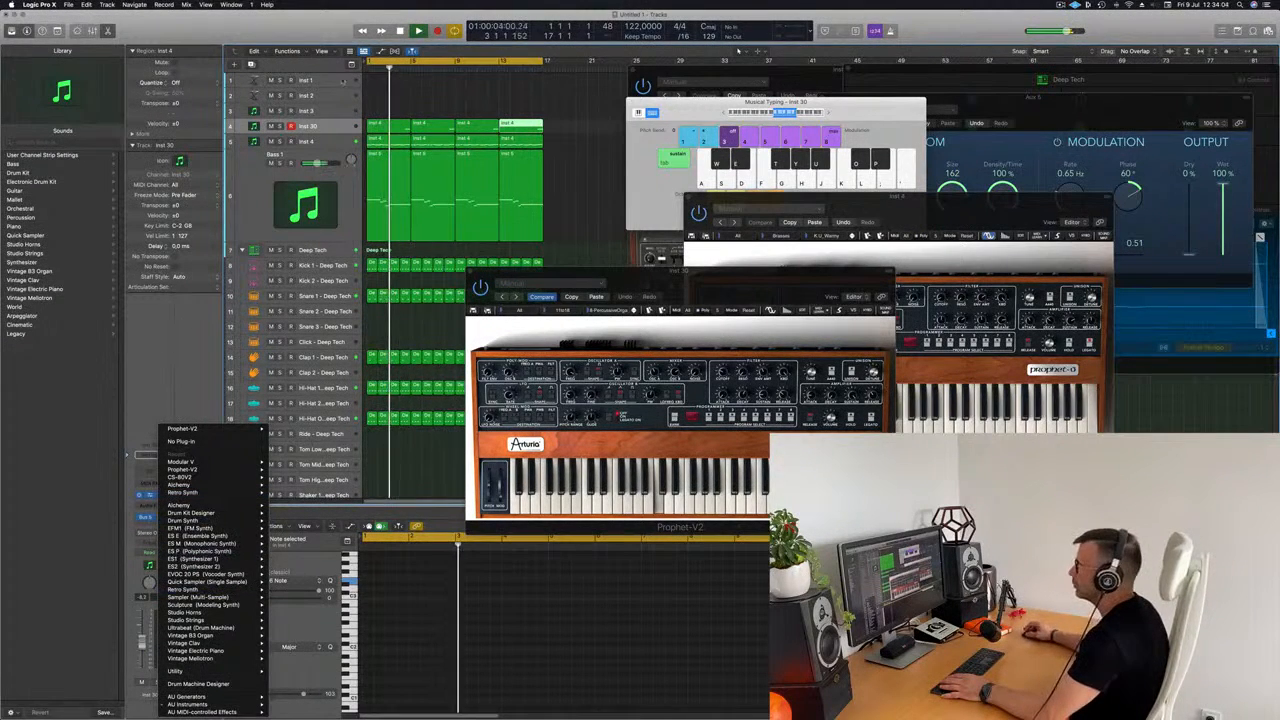
left_click(318, 110)
left_click(320, 111)
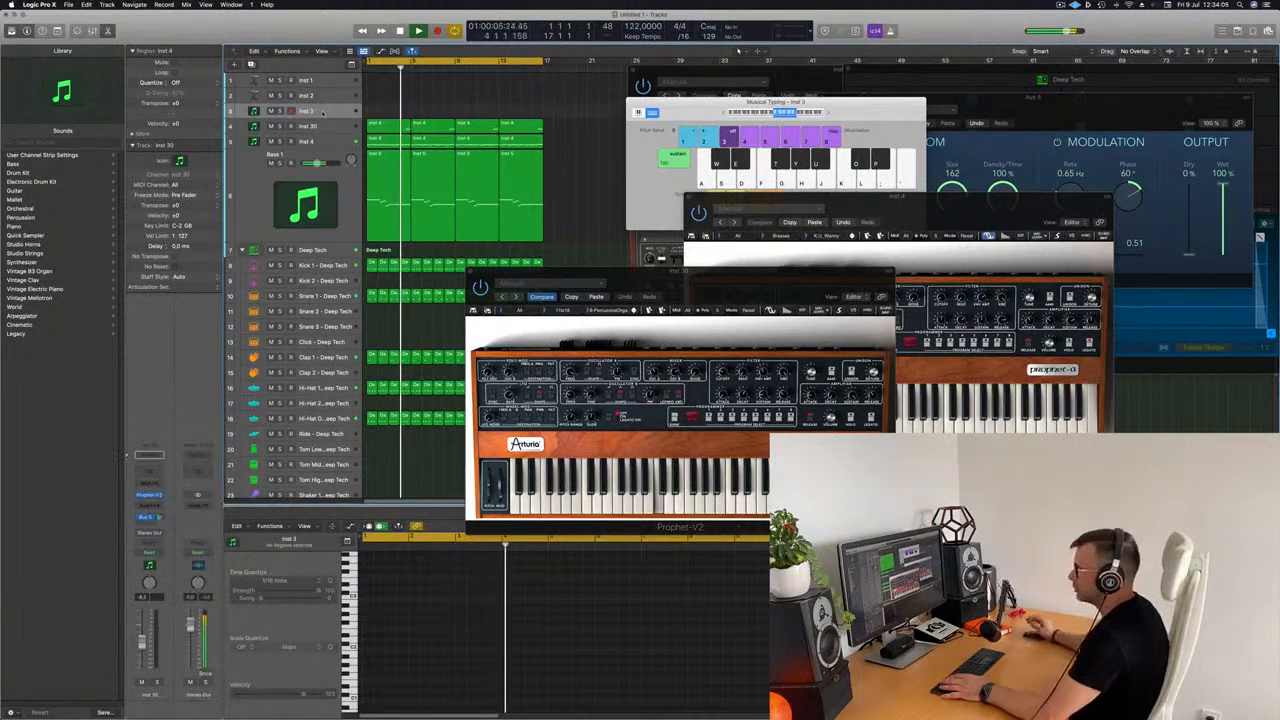
left_click_drag(520, 119, 529, 121)
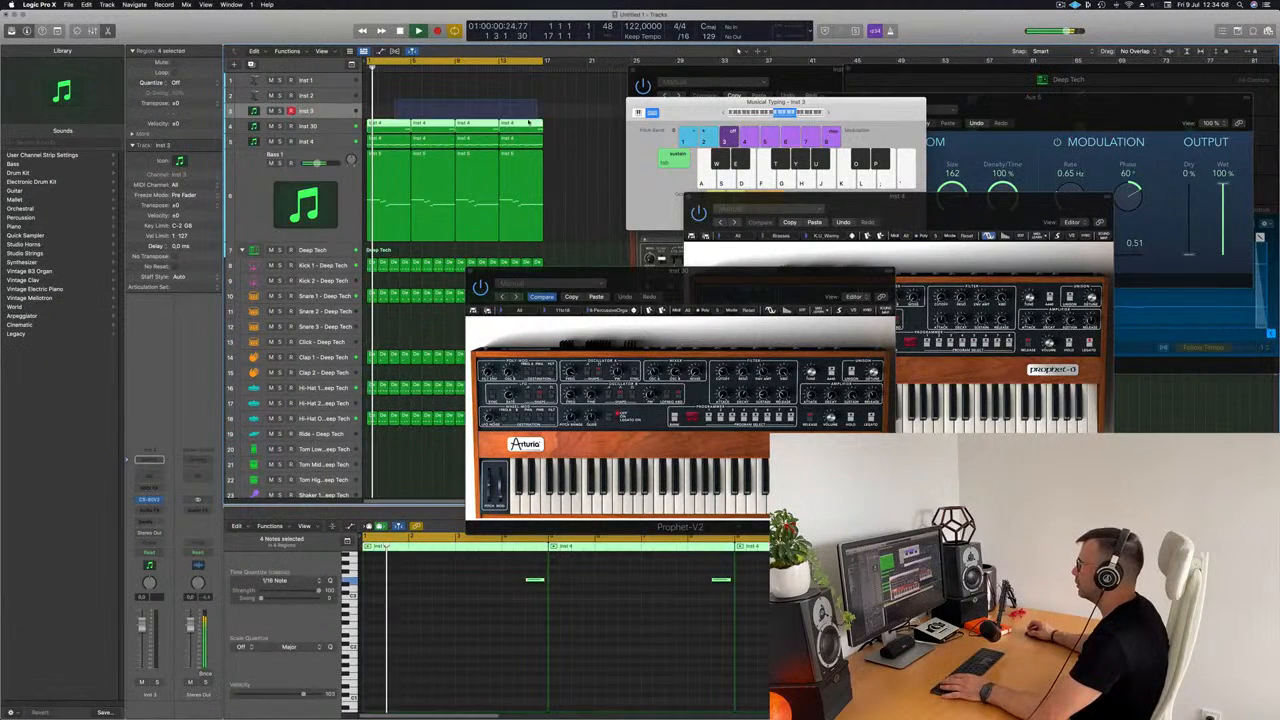
left_click_drag(401, 122, 401, 110)
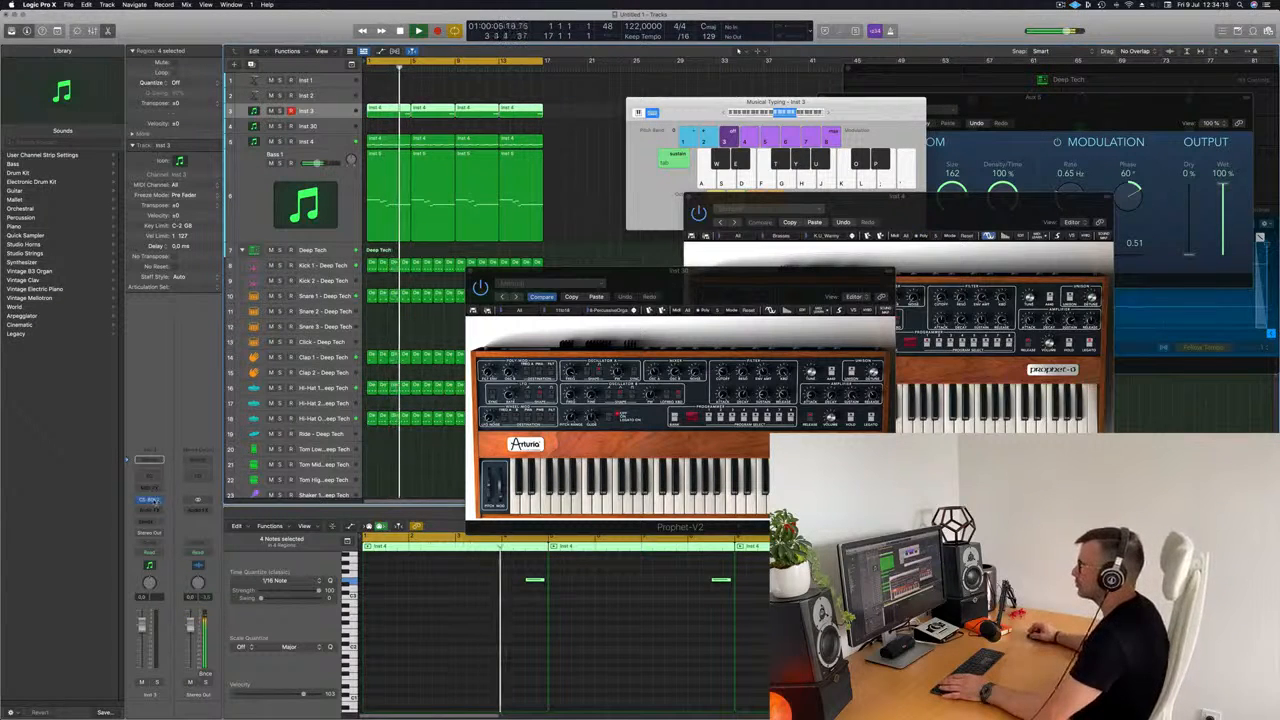
Step: Open the CS-80V2 on the Inst 3 track and audition its next pad presets, replaying from the start
left_click(150, 498)
left_click_drag(895, 90, 815, 223)
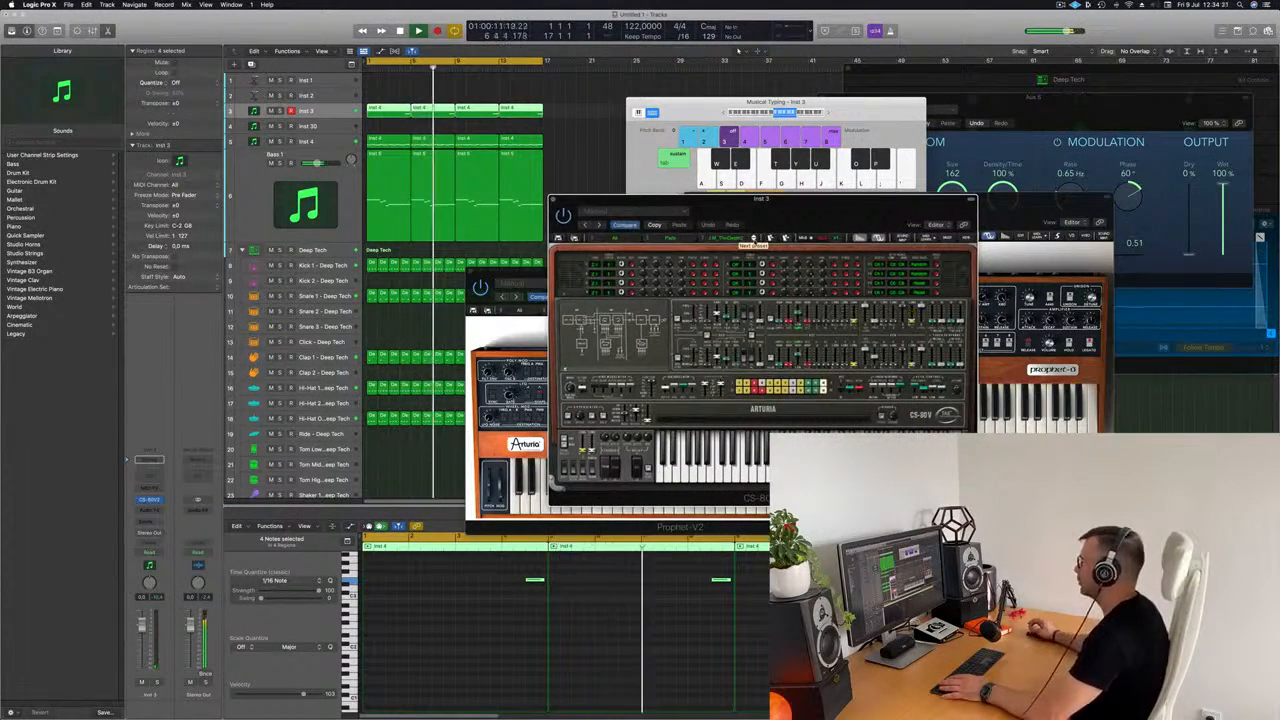
left_click(754, 238)
left_click(754, 238)
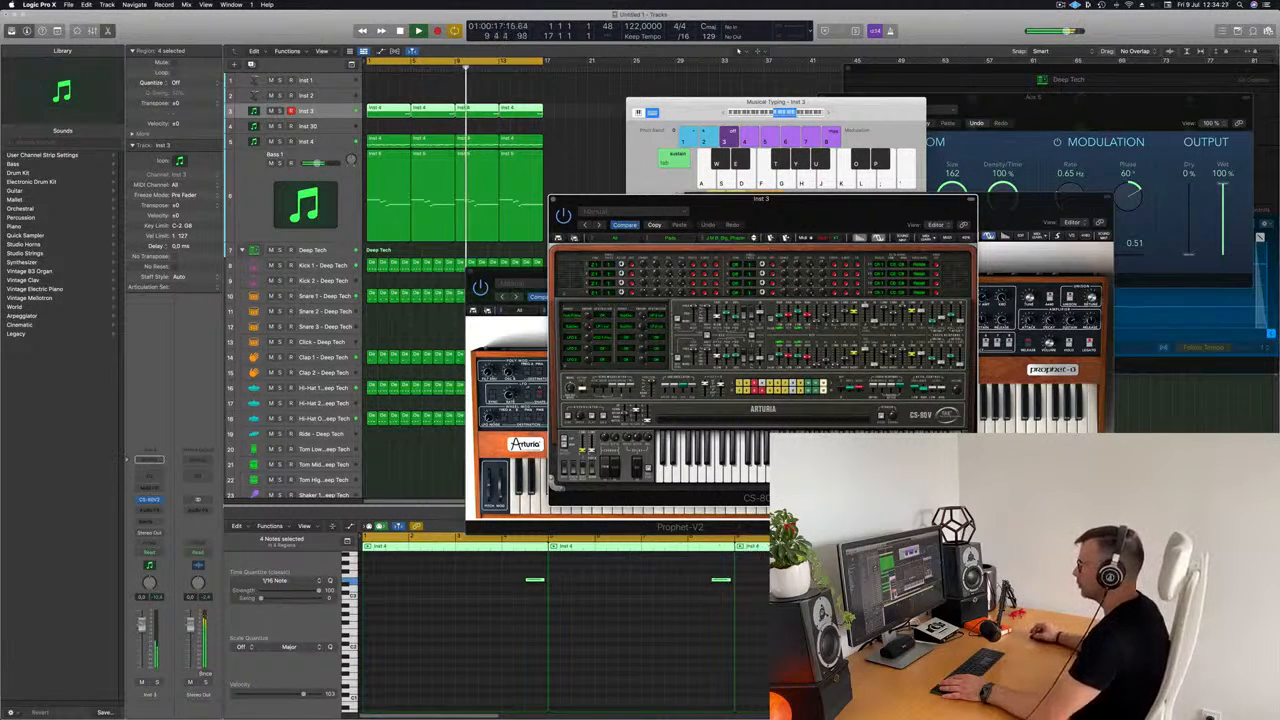
left_click(462, 649)
key("Return")
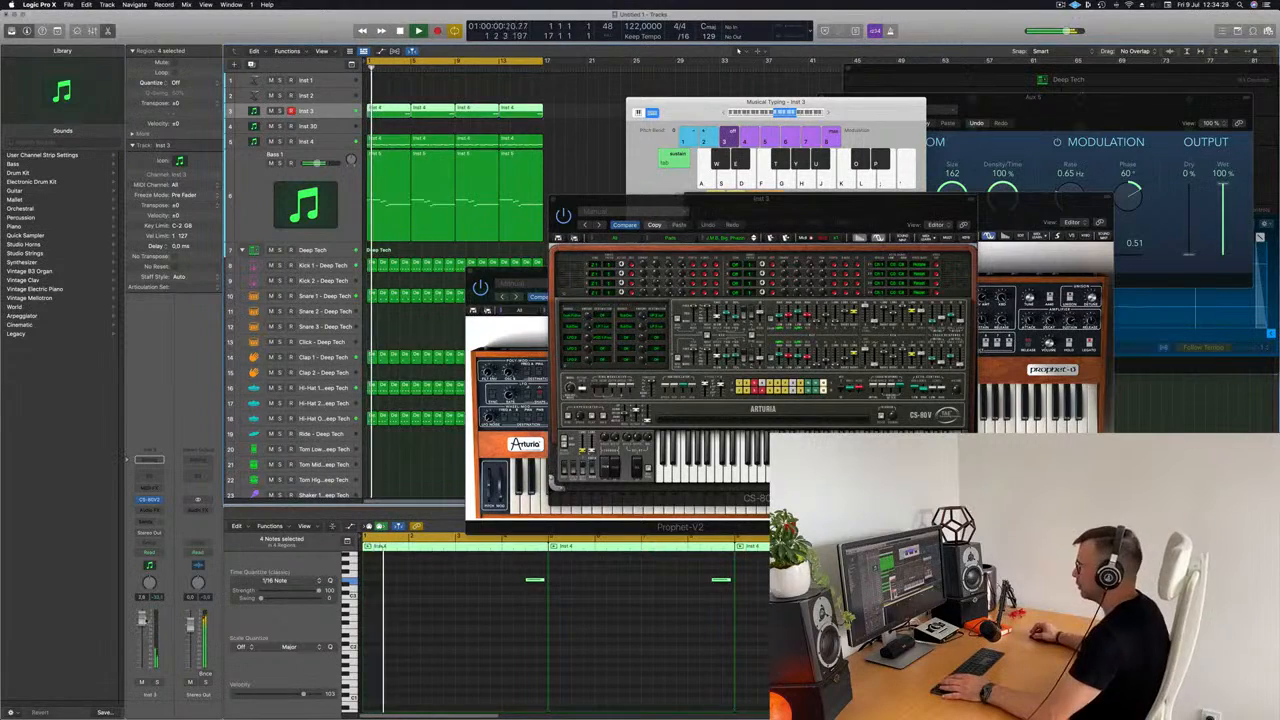
left_click(462, 649)
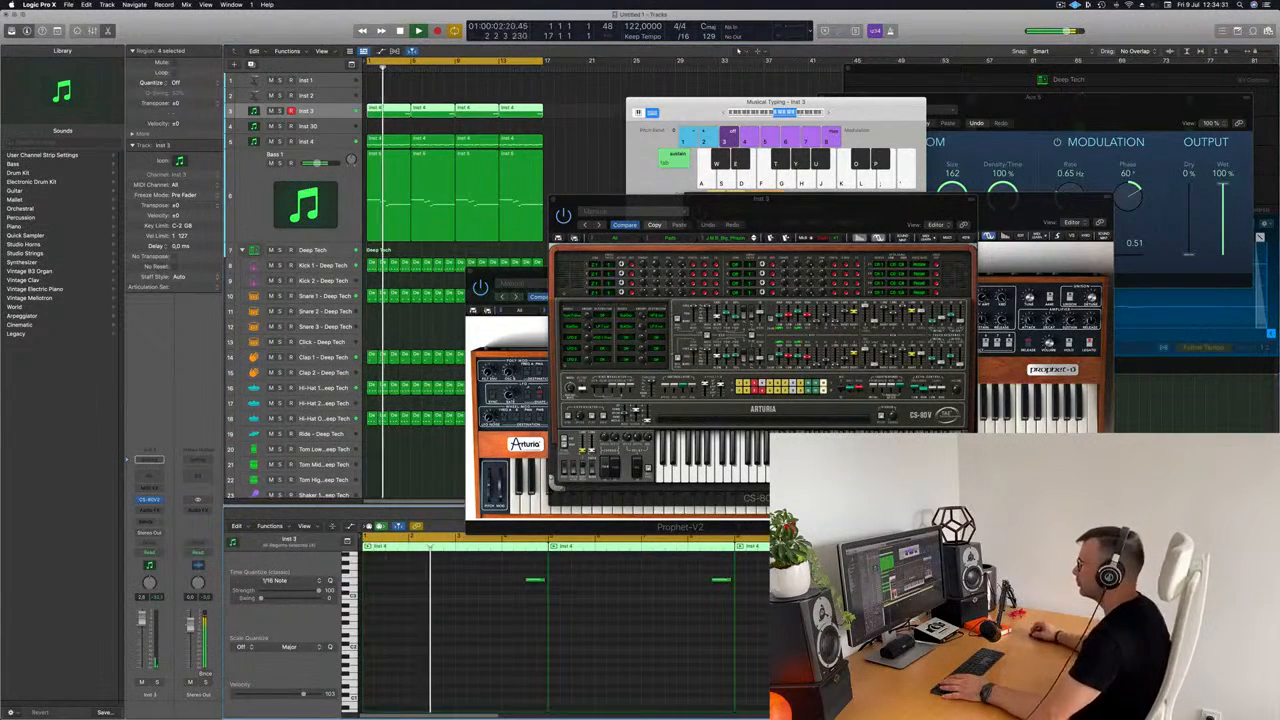
Step: Audition two further CS-80V2 pad presets against the loop and return to the start
left_click_drag(828, 211, 802, 265)
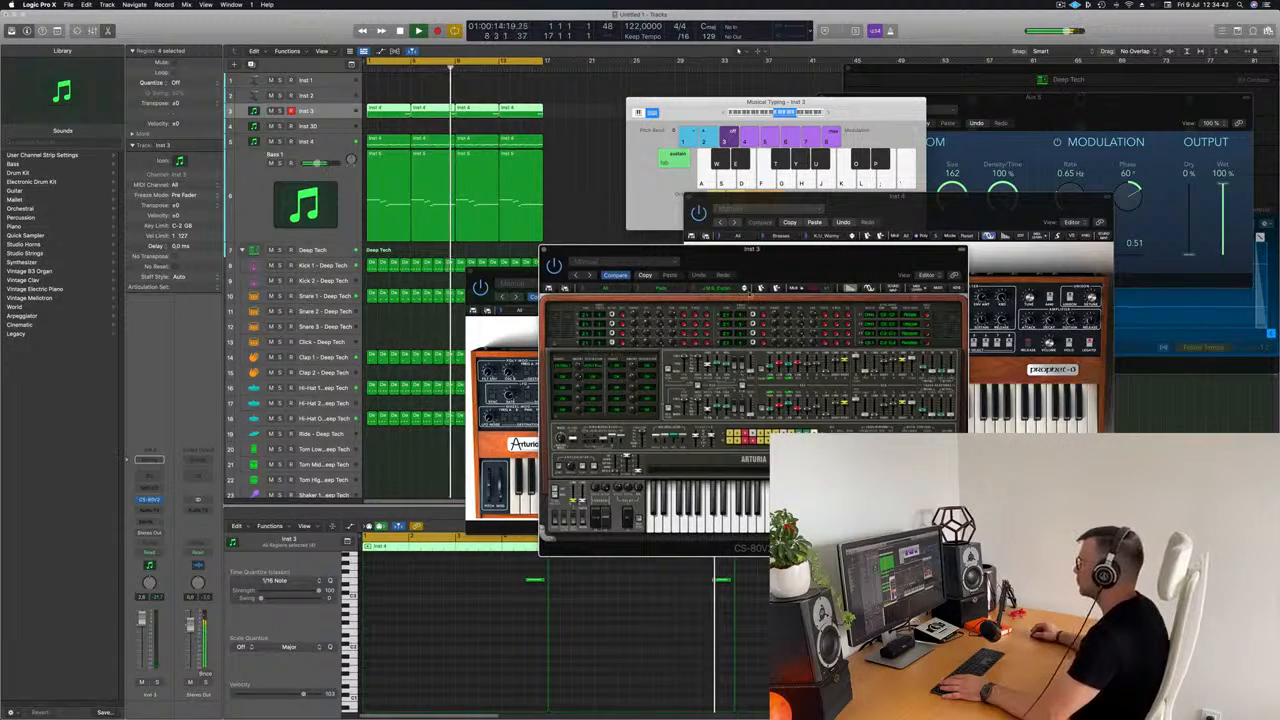
left_click(744, 288)
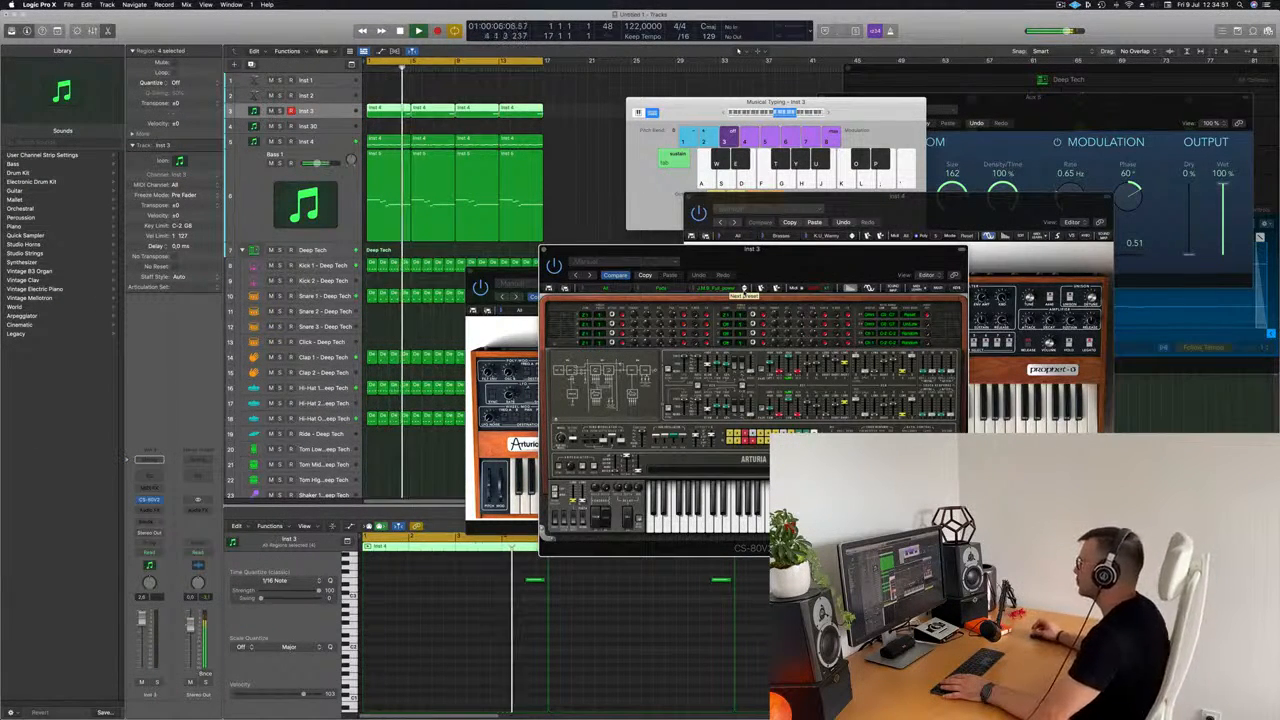
left_click(744, 288)
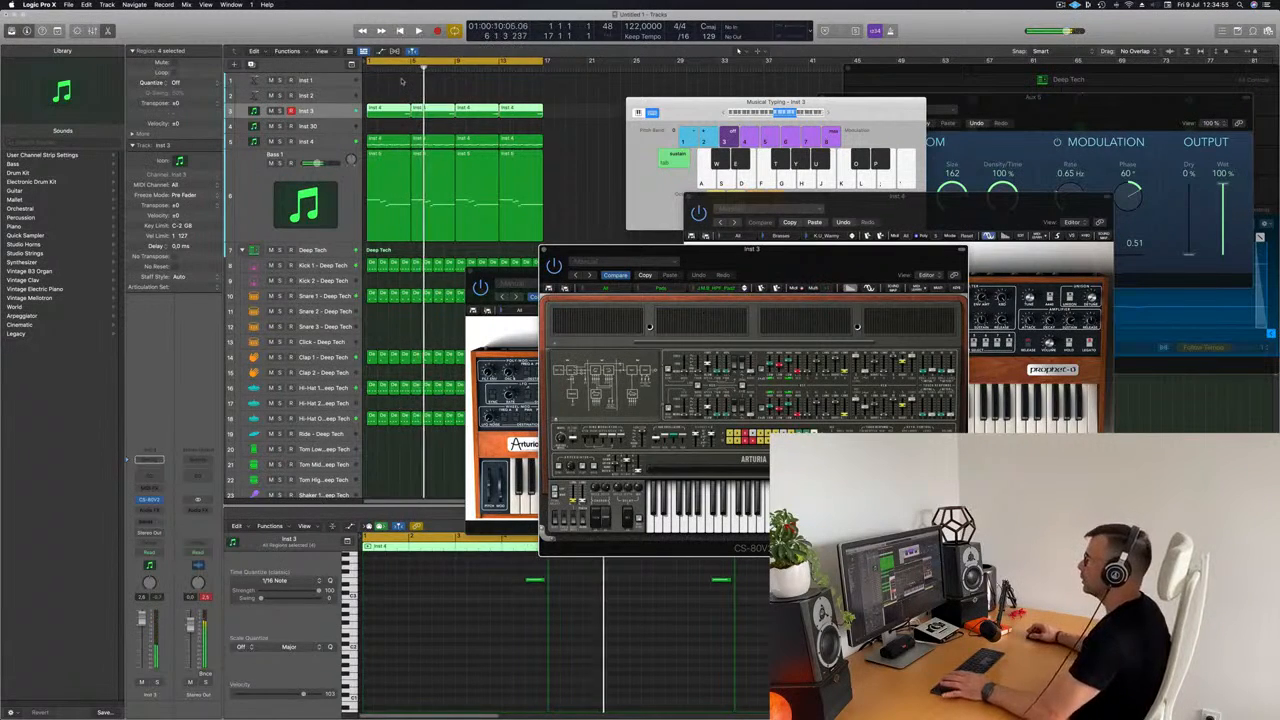
key("Return")
left_click_drag(748, 255, 811, 163)
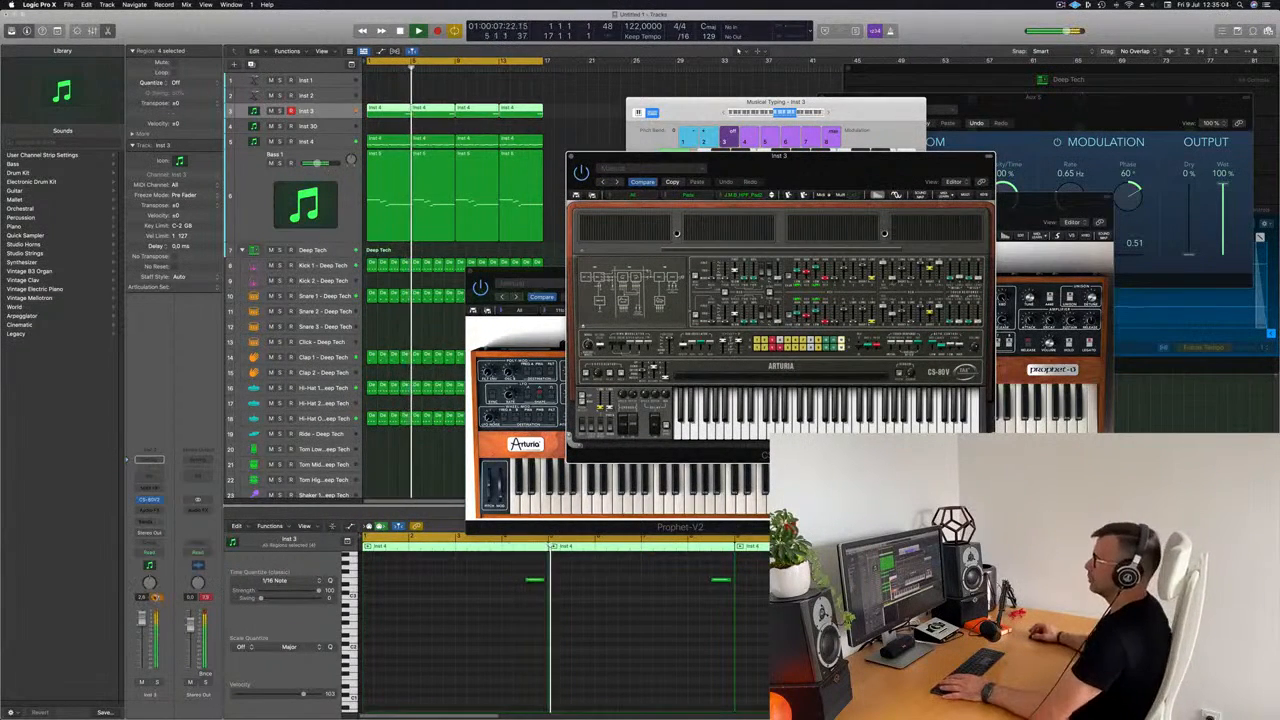
Step: Lower the Inst 3 channel volume to about -14.8 dB and replay from the start
left_click(139, 660)
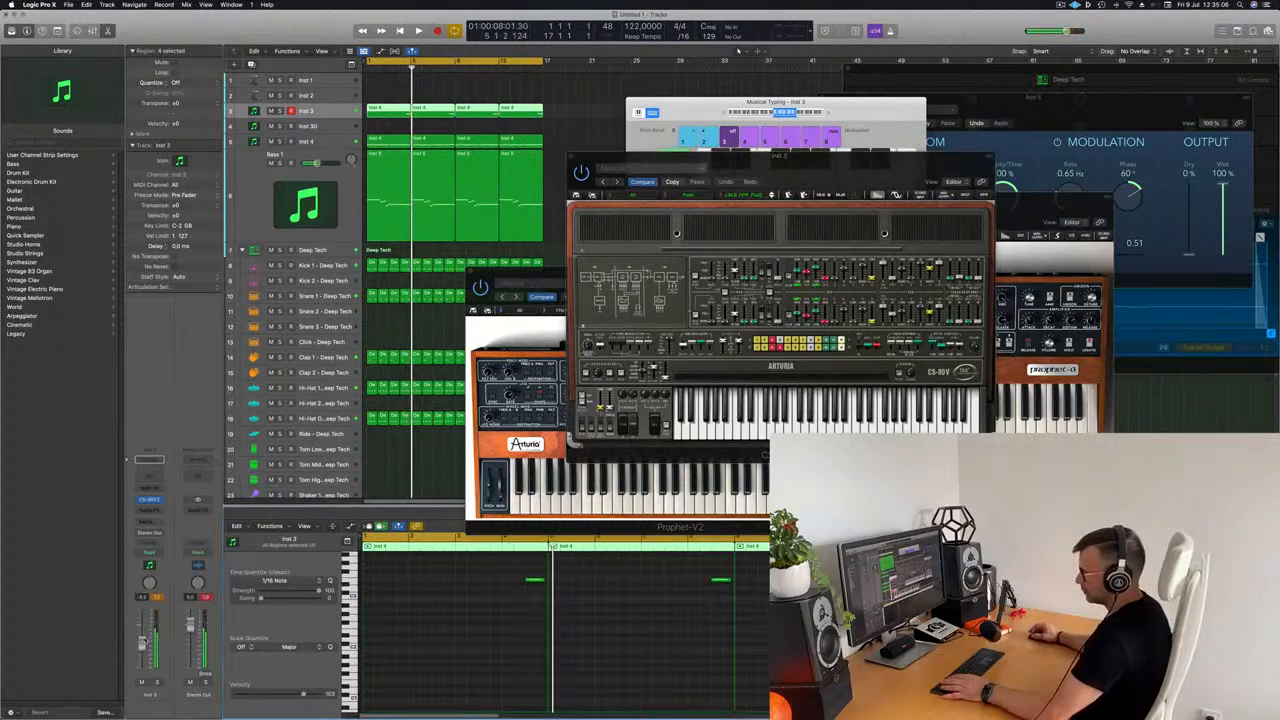
key("Return")
key("space")
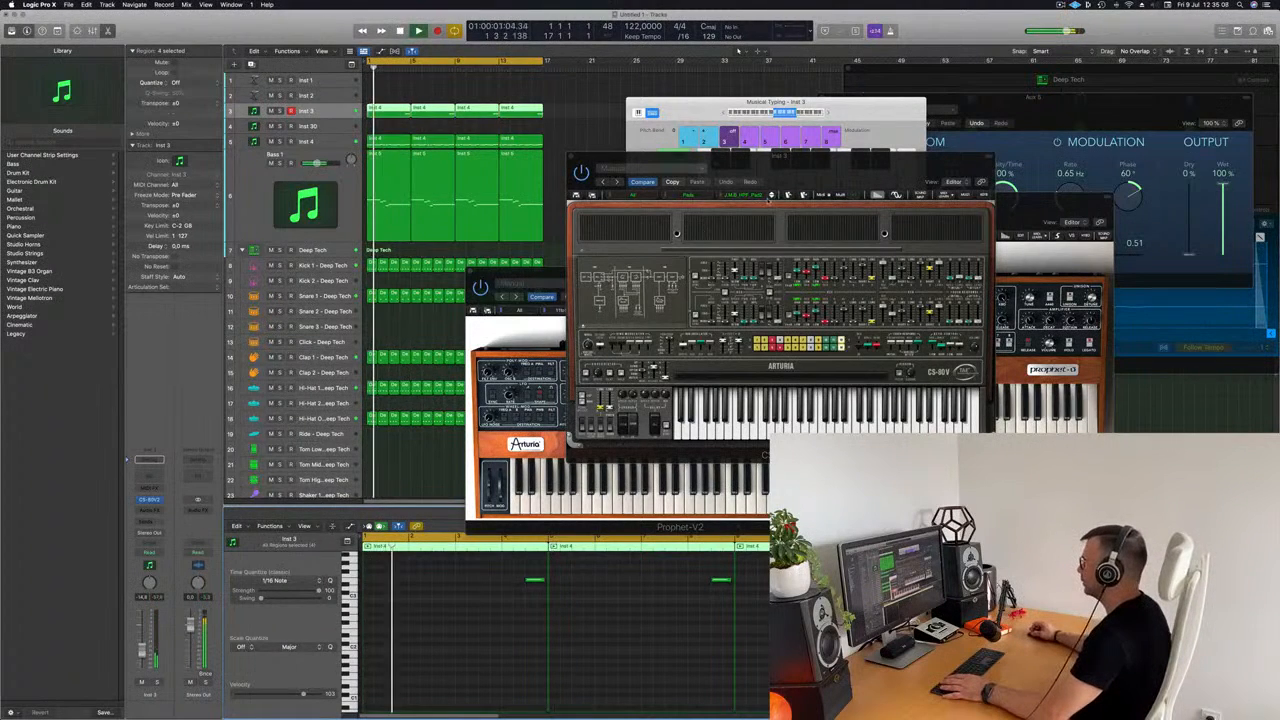
Step: Step through four more CS-80V2 pad presets while the loop plays
left_click(771, 197)
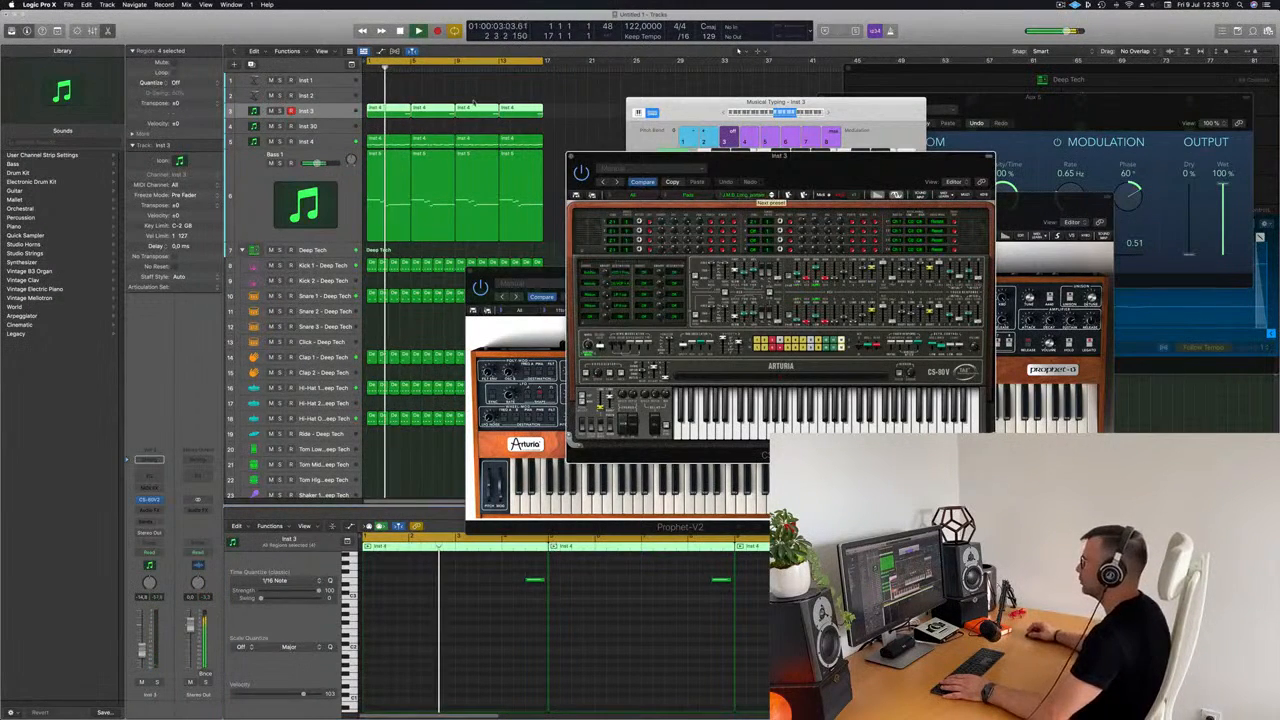
left_click_drag(784, 167, 721, 184)
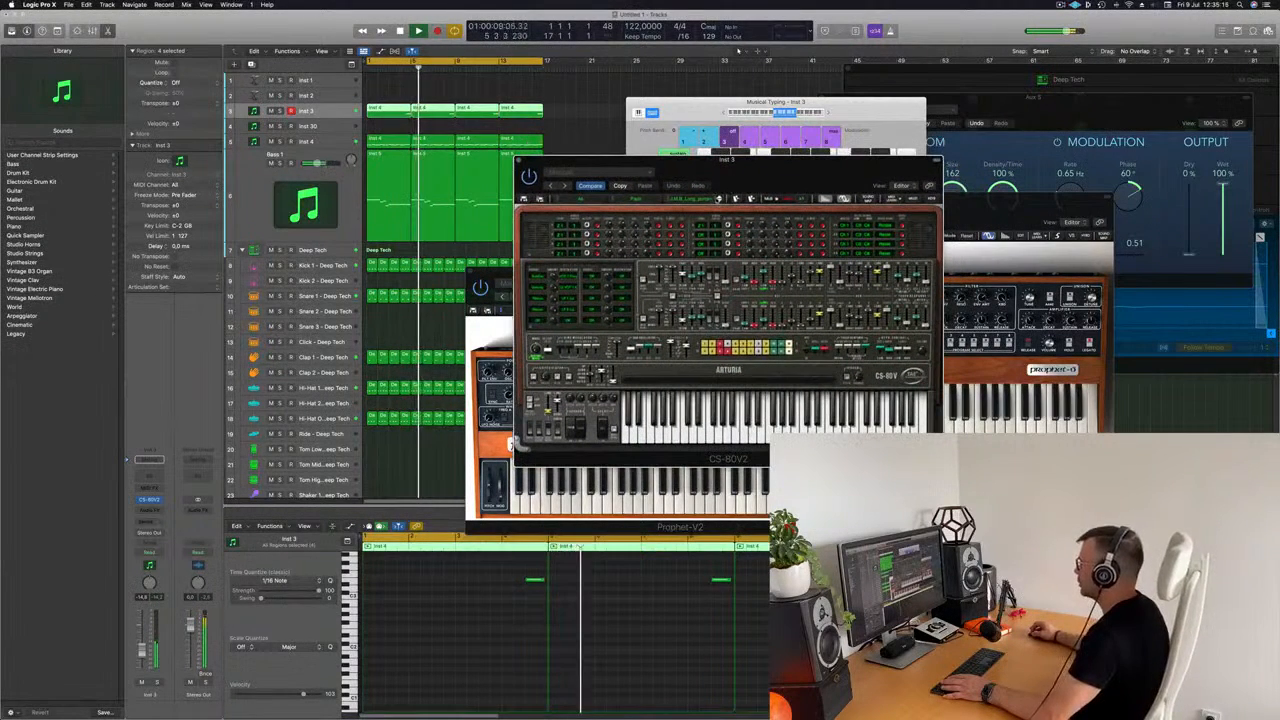
left_click(719, 200)
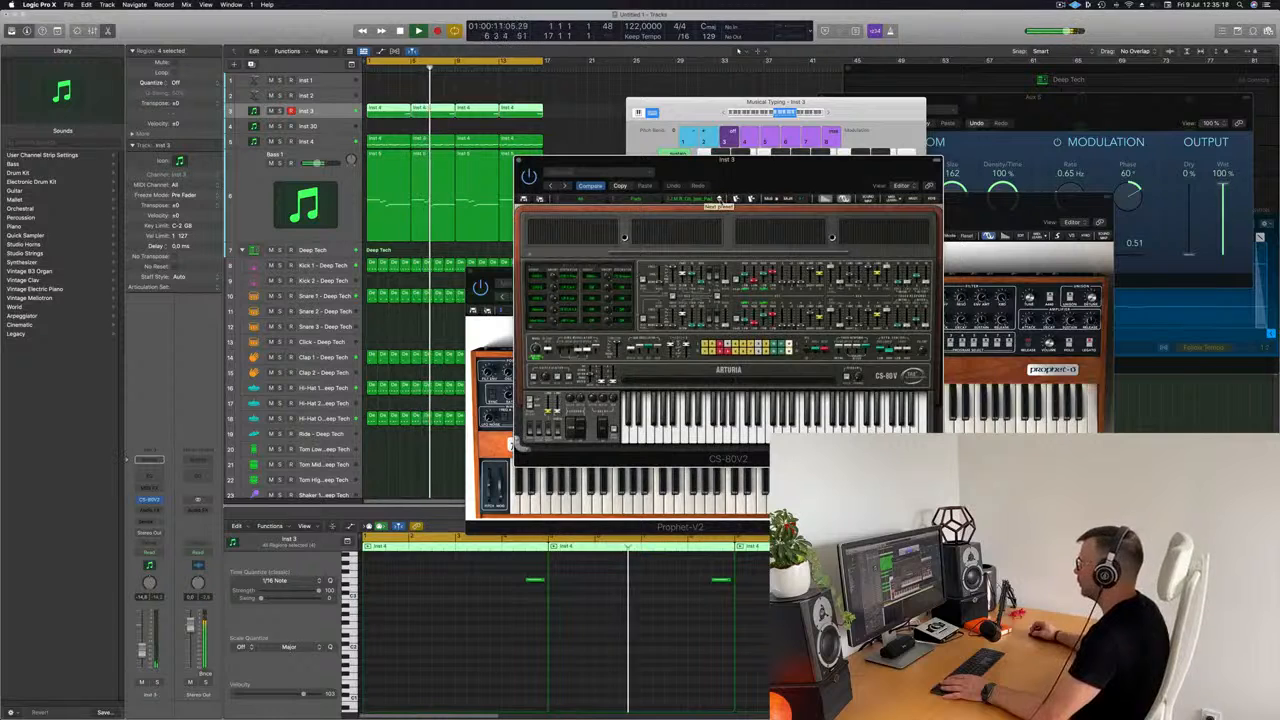
left_click(719, 200)
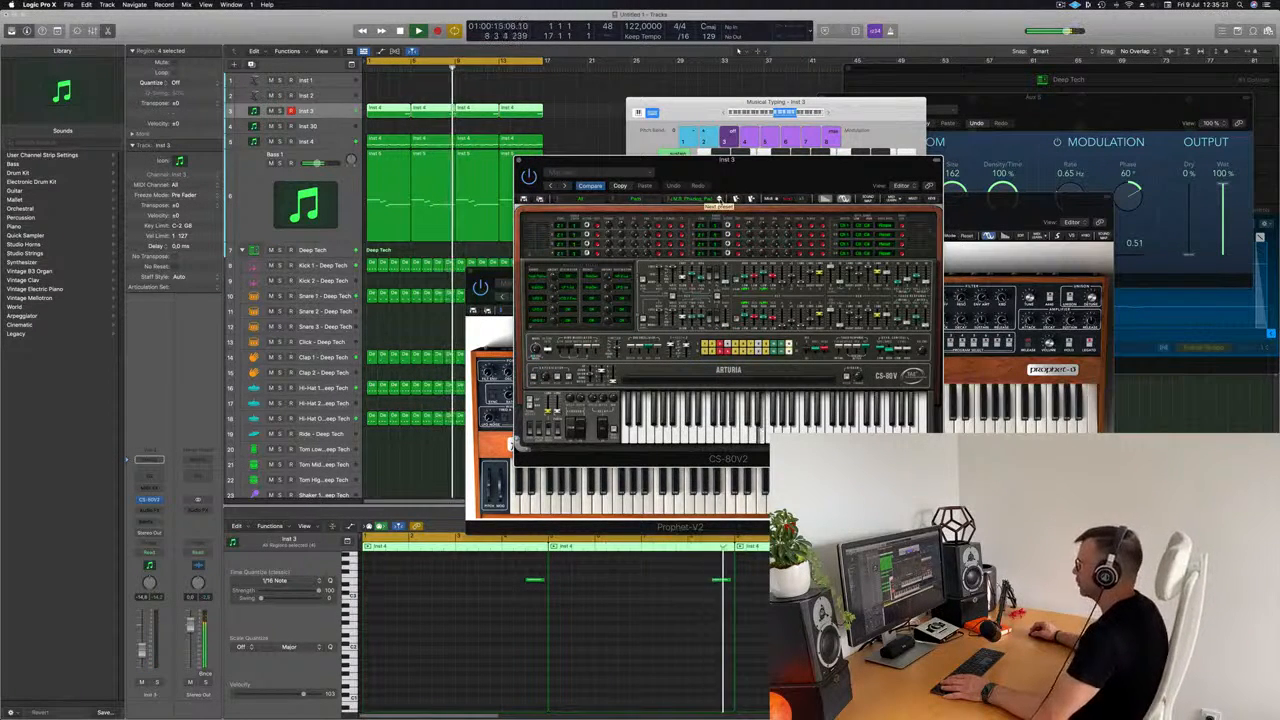
left_click(719, 200)
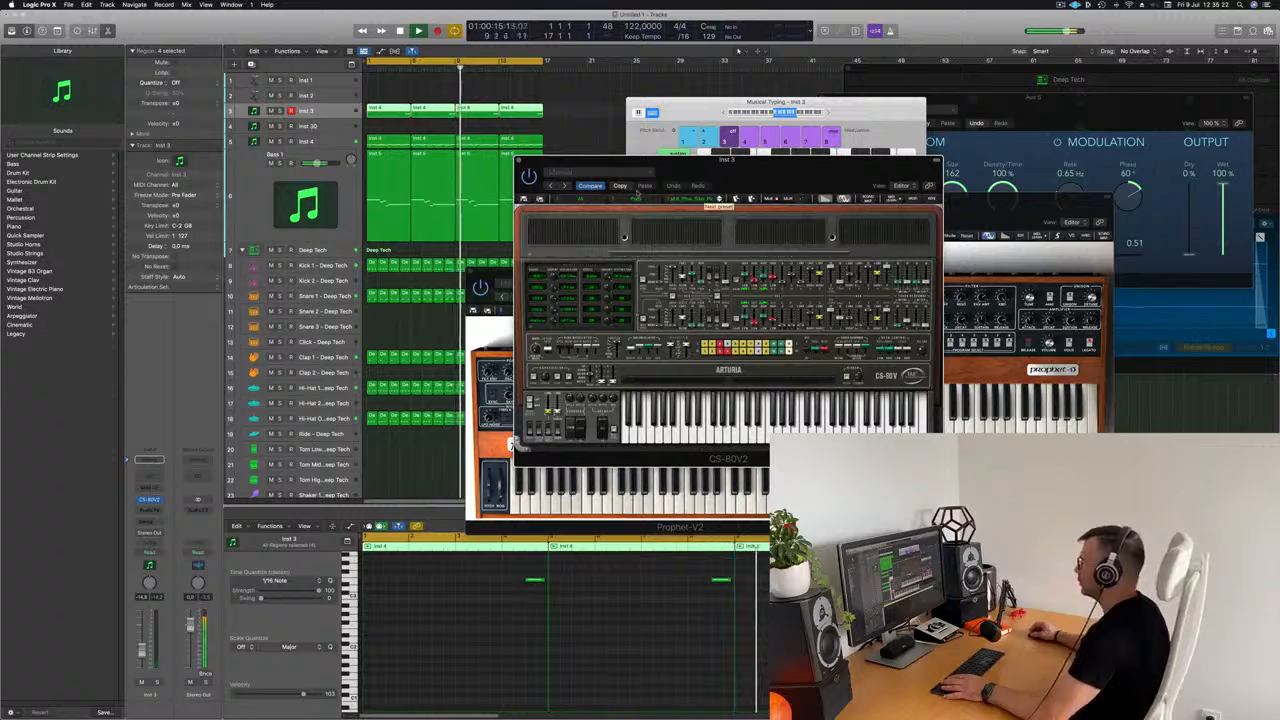
Step: Switch the CS-80V2 to a preset from the Keyboard category
left_click(613, 199)
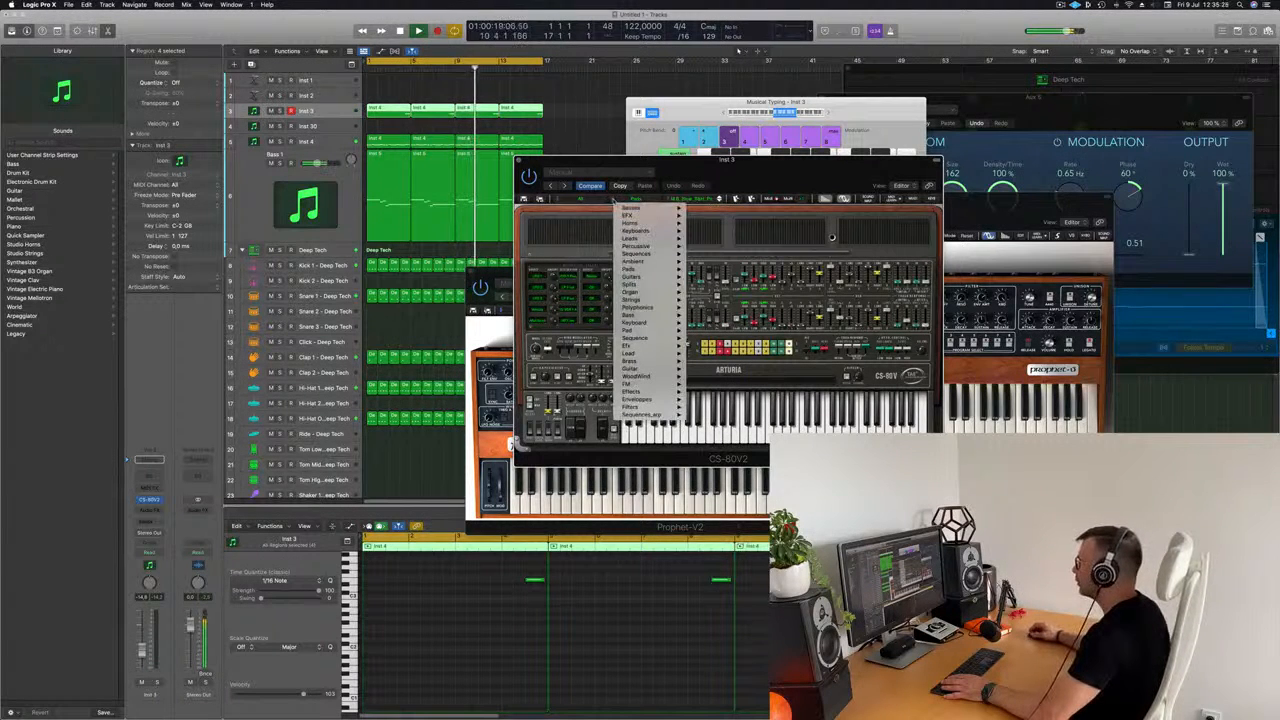
mouse_move(628, 285)
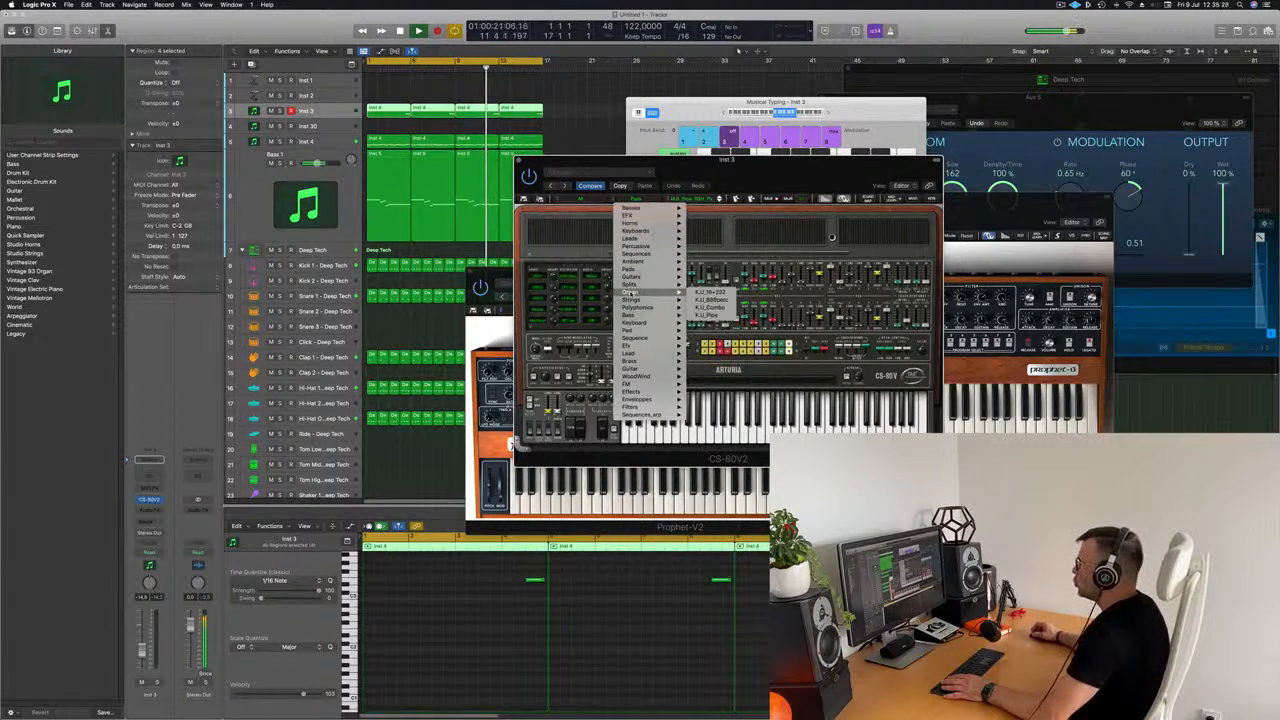
mouse_move(637, 315)
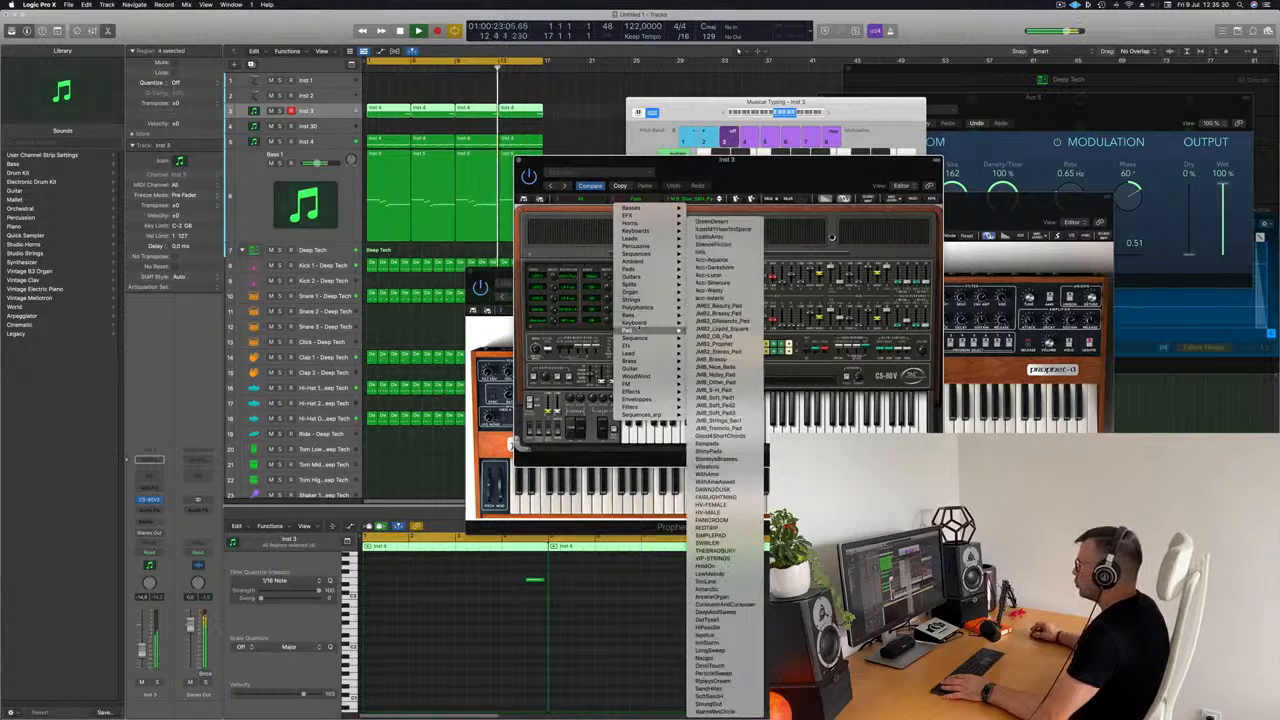
left_click(714, 323)
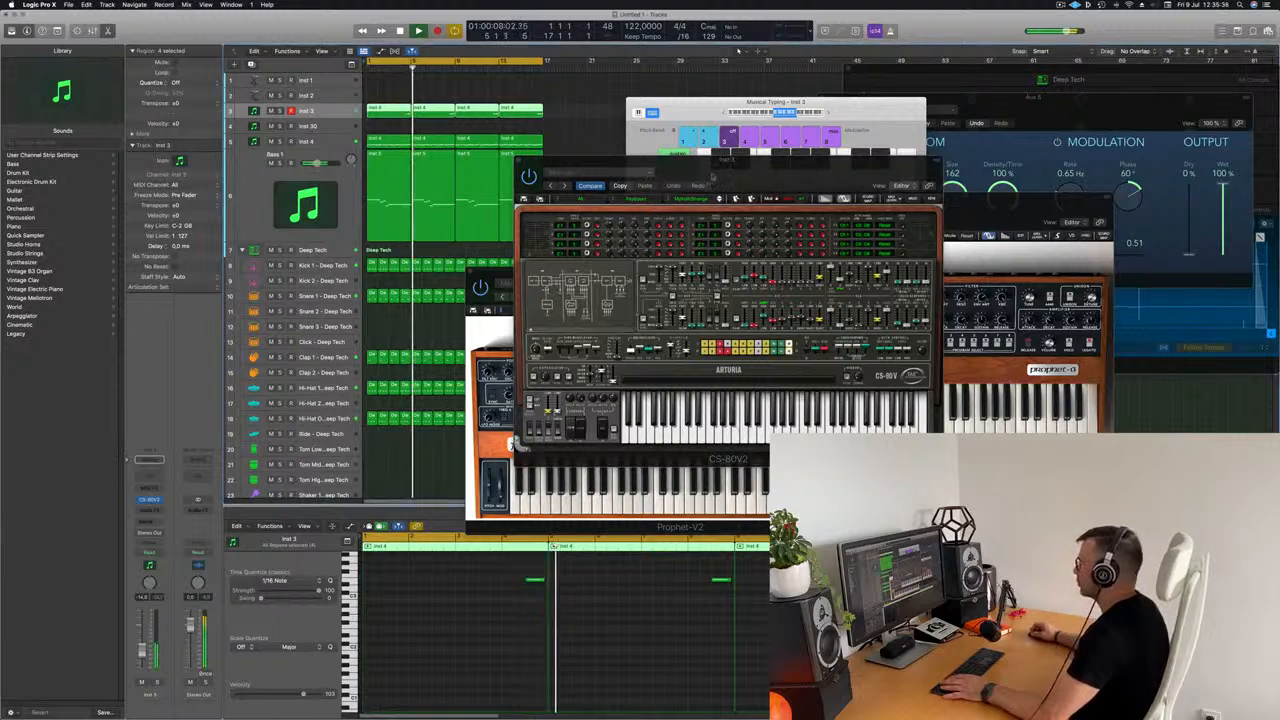
Step: Advance through the next two CS-80V2 Keyboard presets, replaying from just before the accent note to compare them
left_click(718, 199)
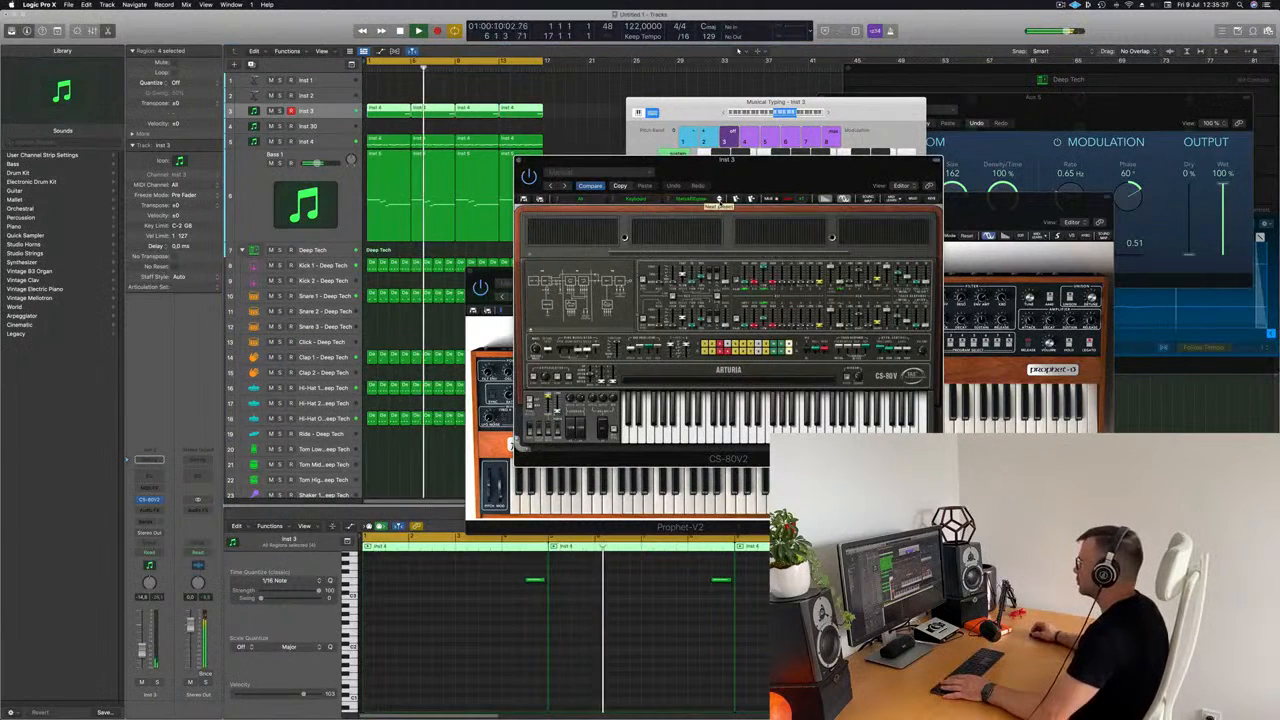
key("Return")
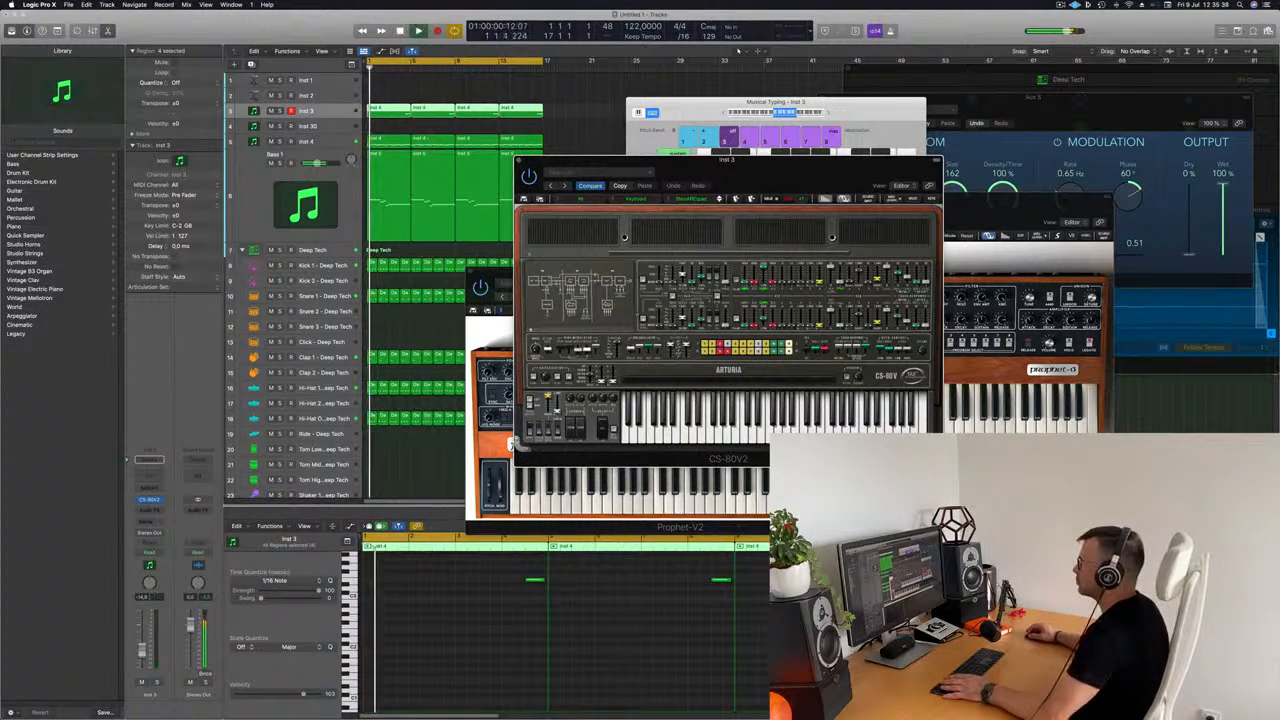
left_click(400, 69)
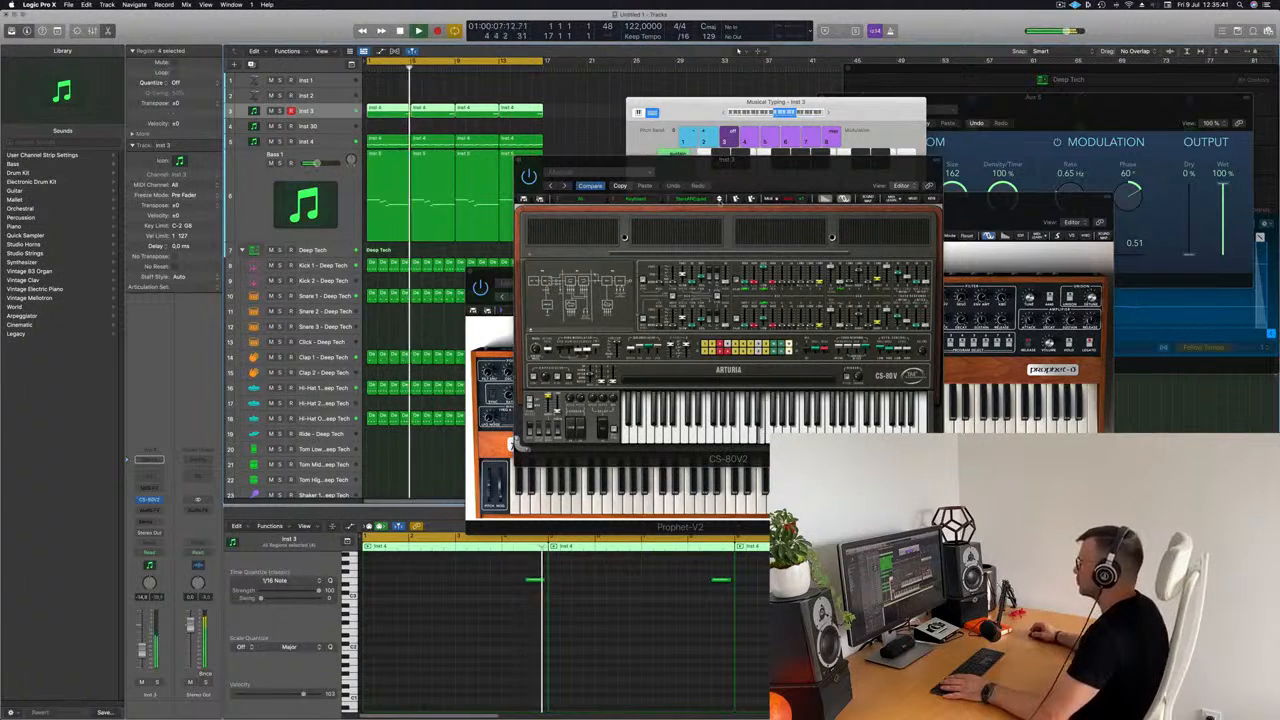
left_click(719, 199)
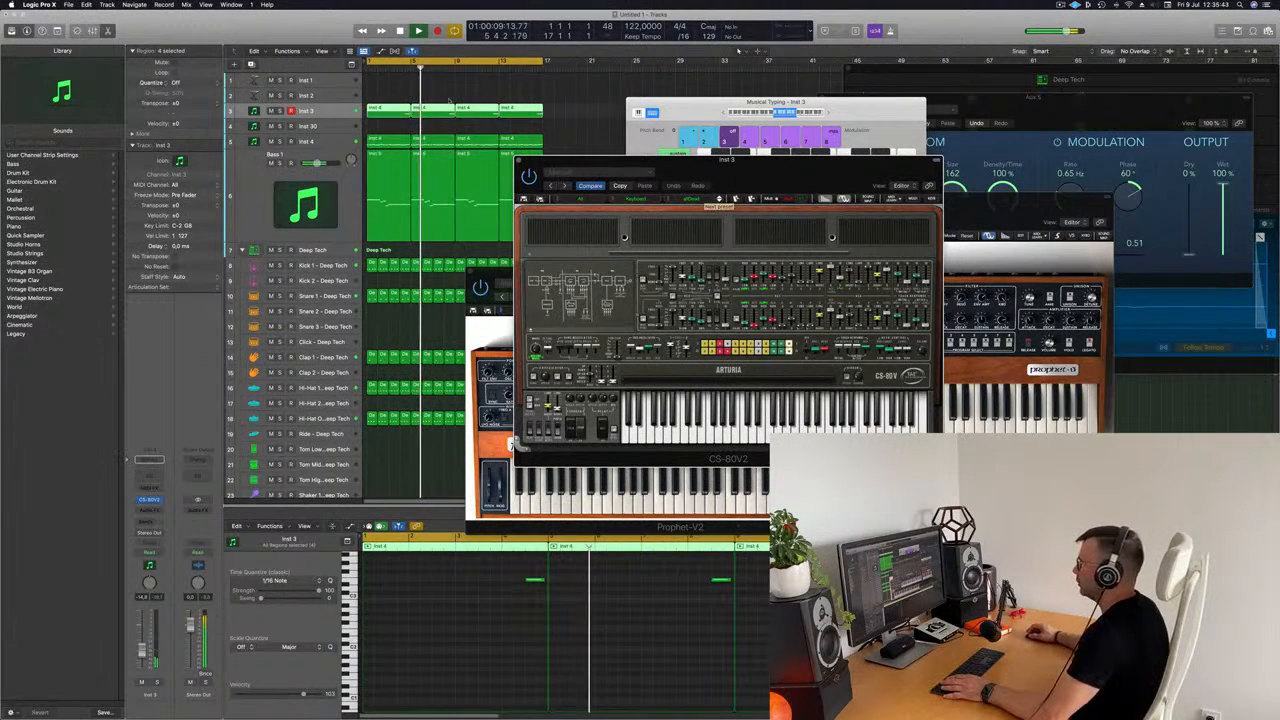
left_click(402, 69)
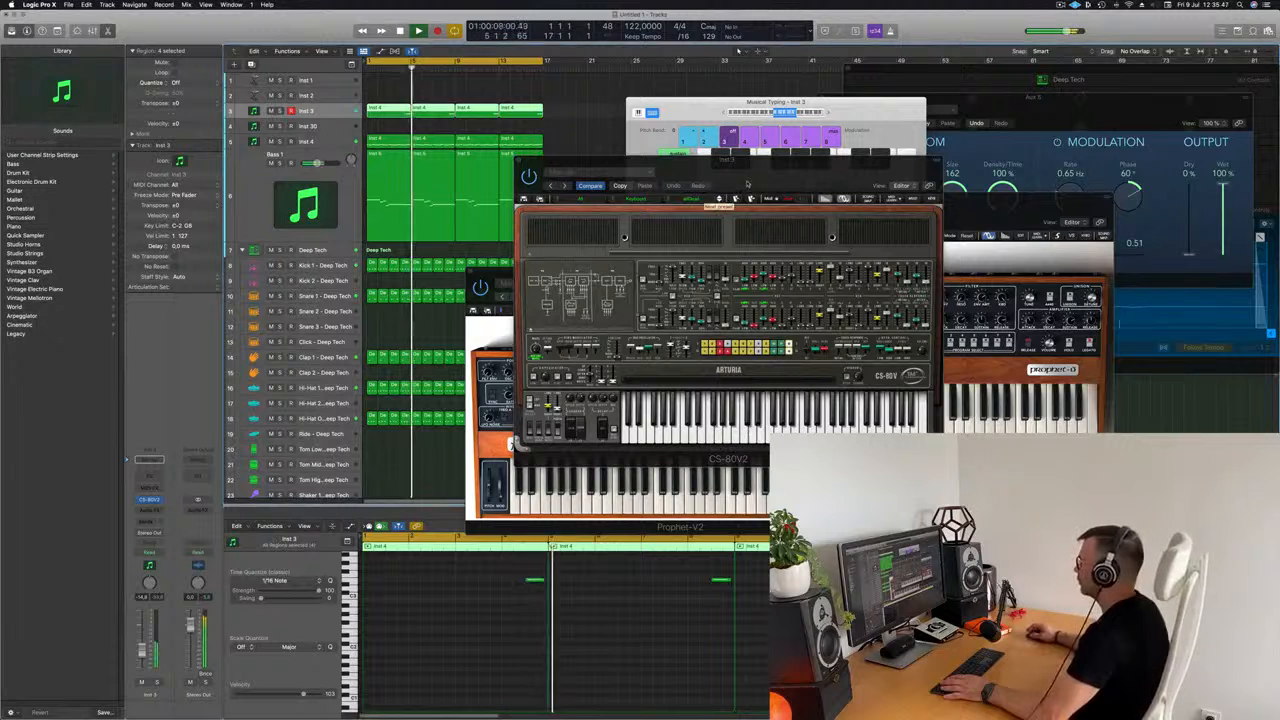
Step: Close the CS-80V2 editor and transpose all four Inst 3 accent notes down one octave
left_click_drag(746, 183, 715, 183)
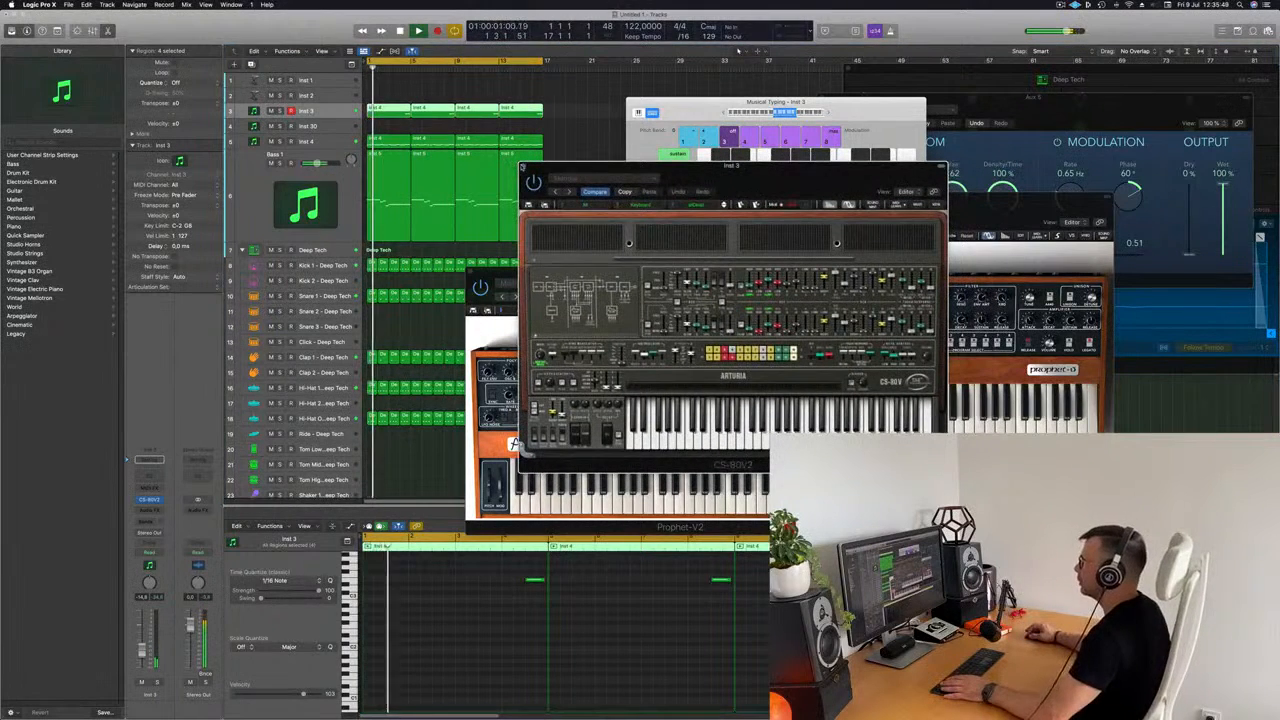
left_click(522, 167)
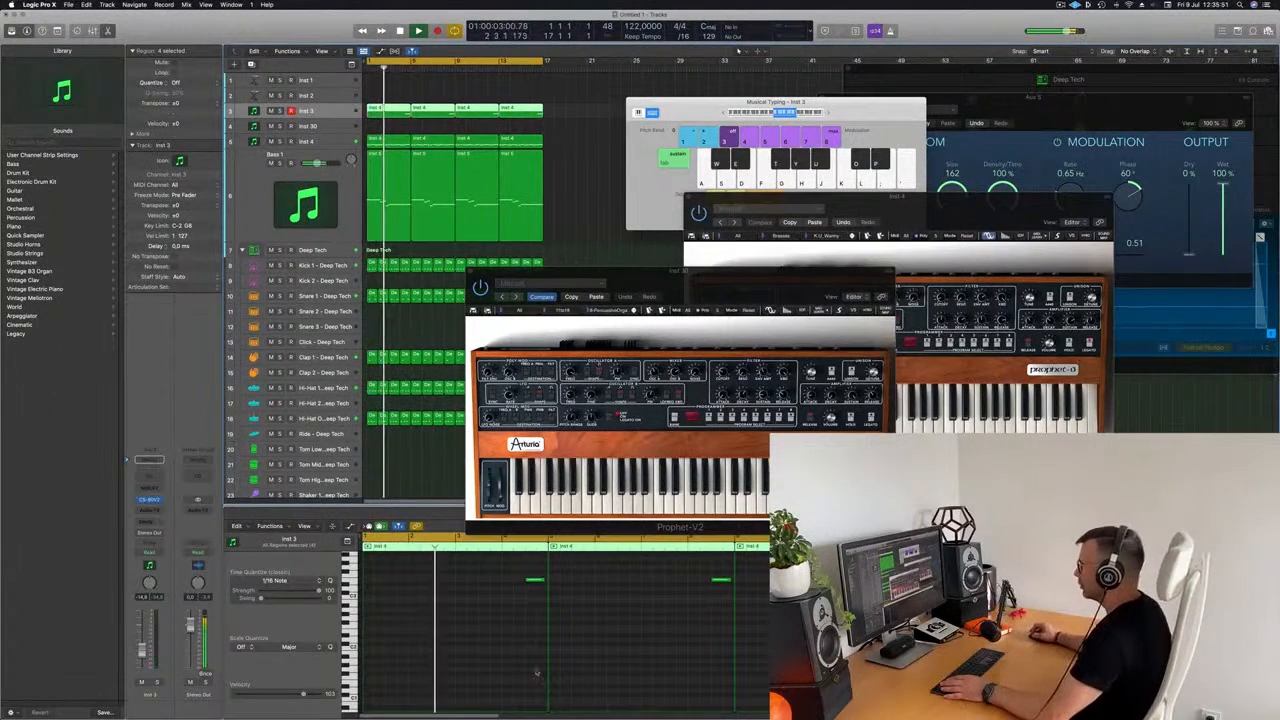
key("super+a")
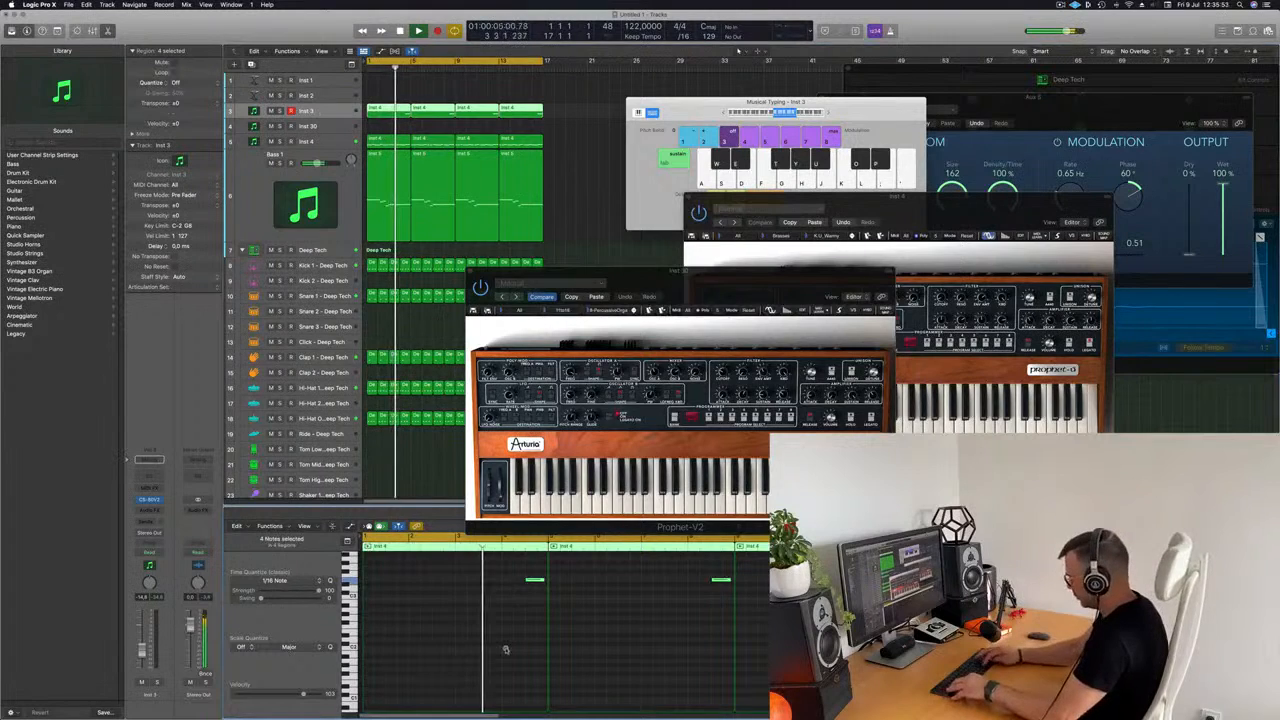
key("alt+shift+Down")
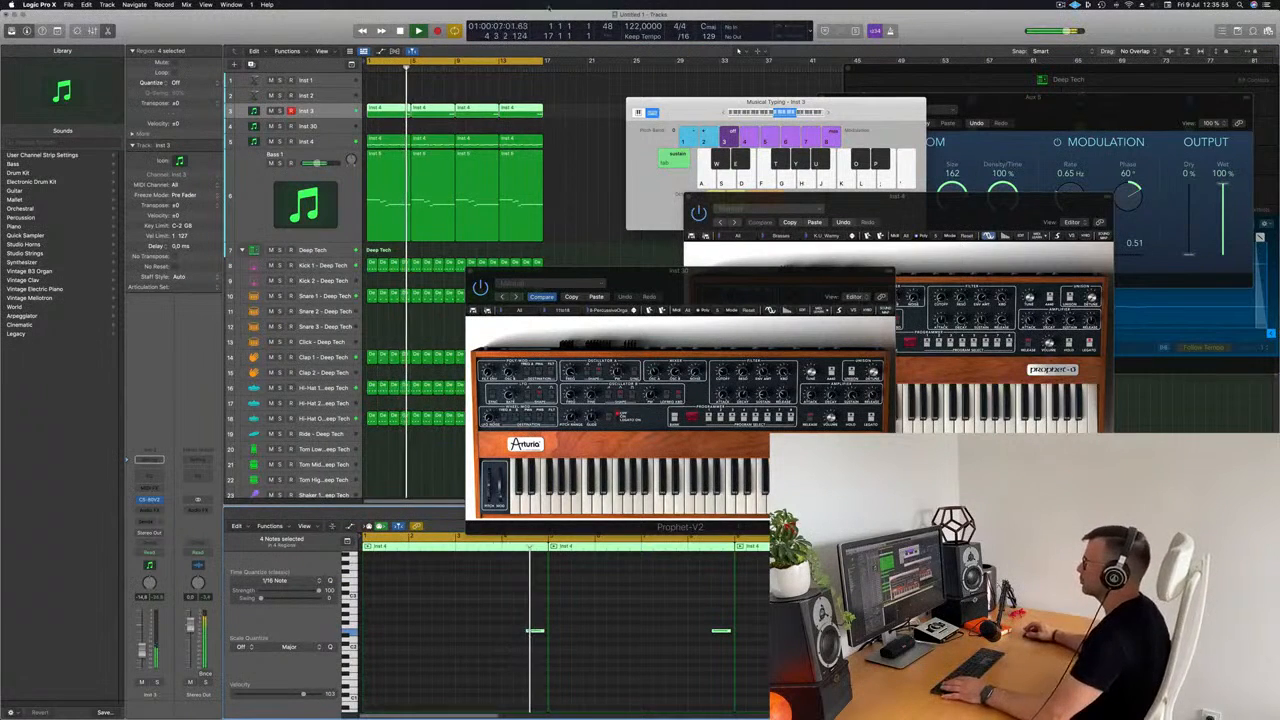
key("space")
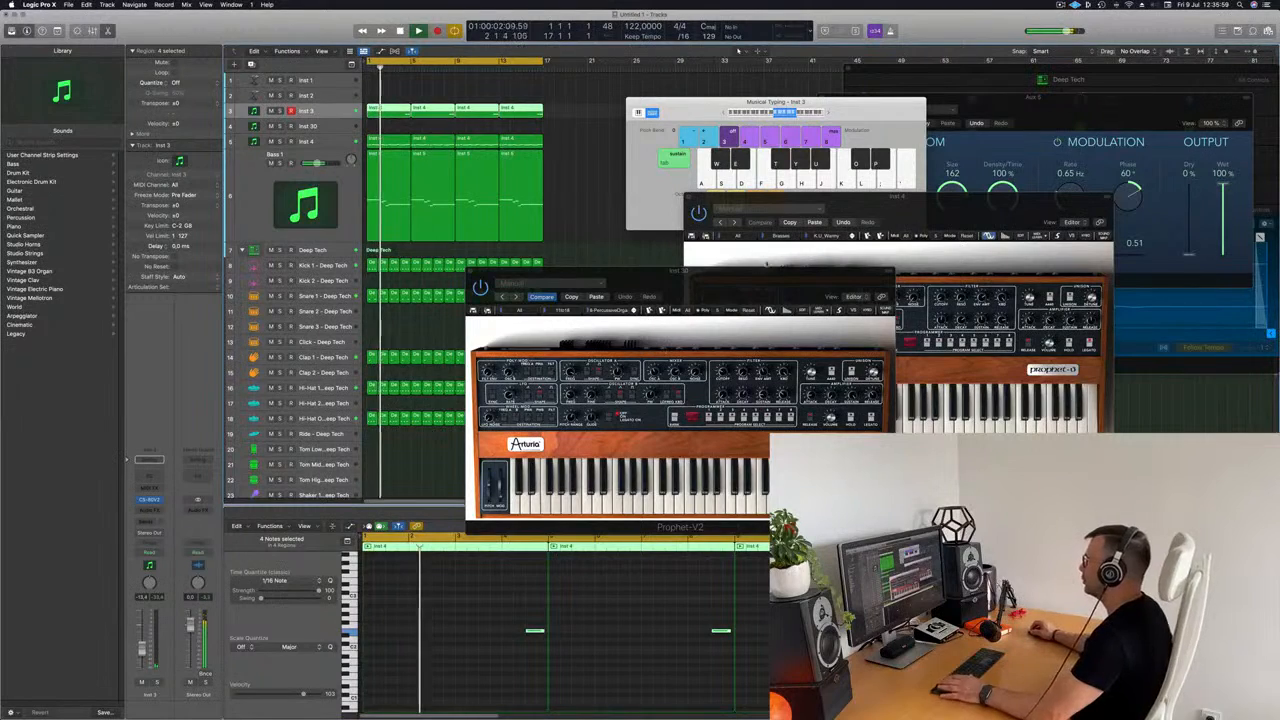
left_click_drag(645, 277, 617, 275)
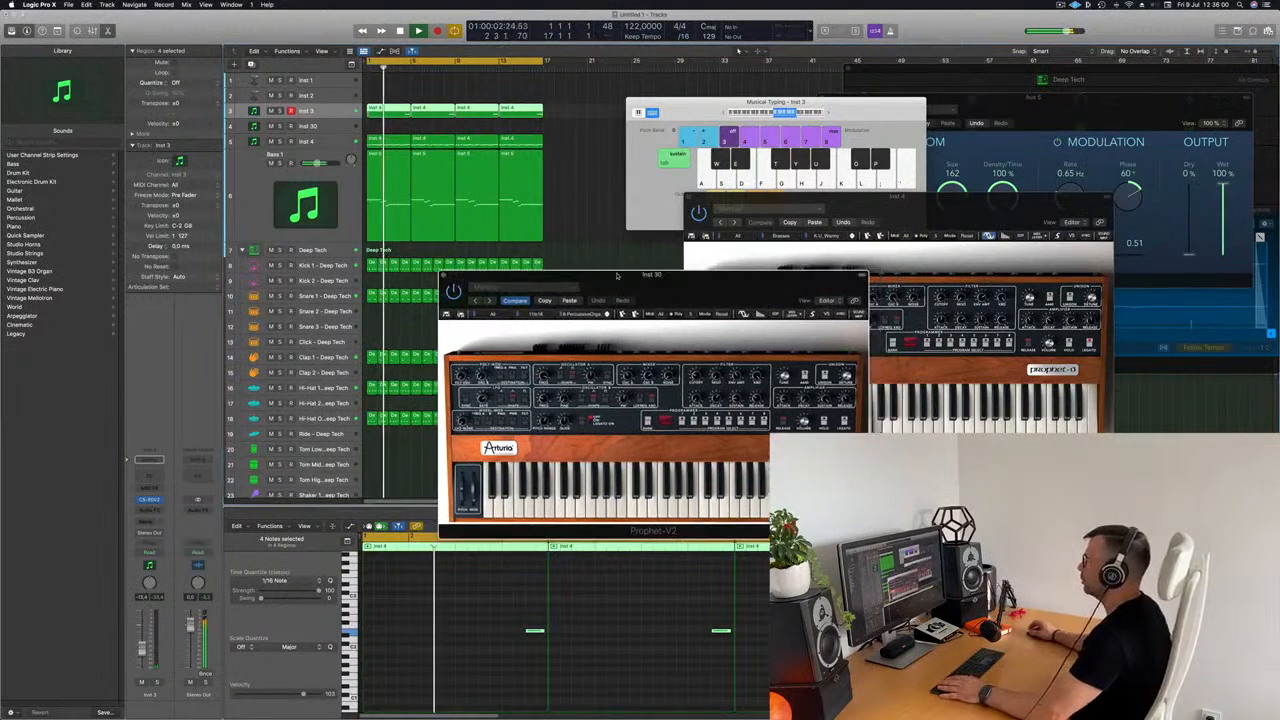
Step: Close the Inst 30 Prophet-V2 editor, move the Inst 4 Prophet-V2 editor out of the way and bring Musical Typing forward
left_click(446, 277)
left_click_drag(916, 198, 805, 221)
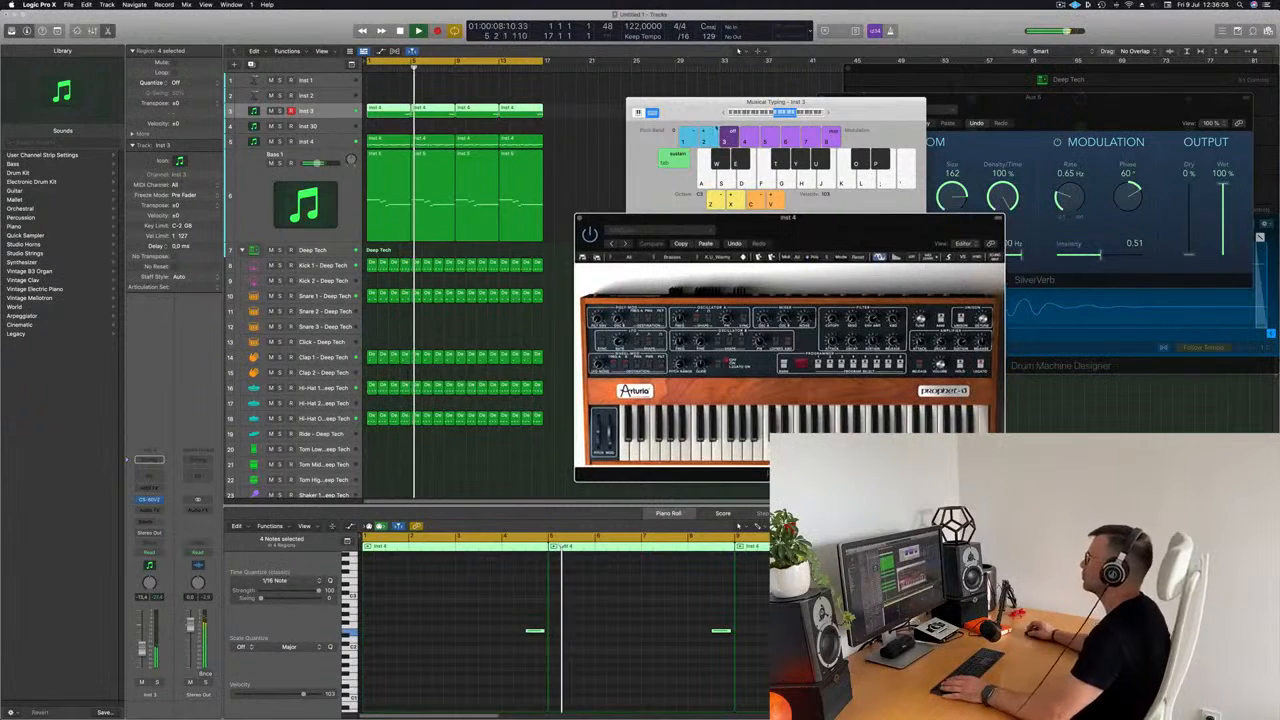
left_click(708, 119)
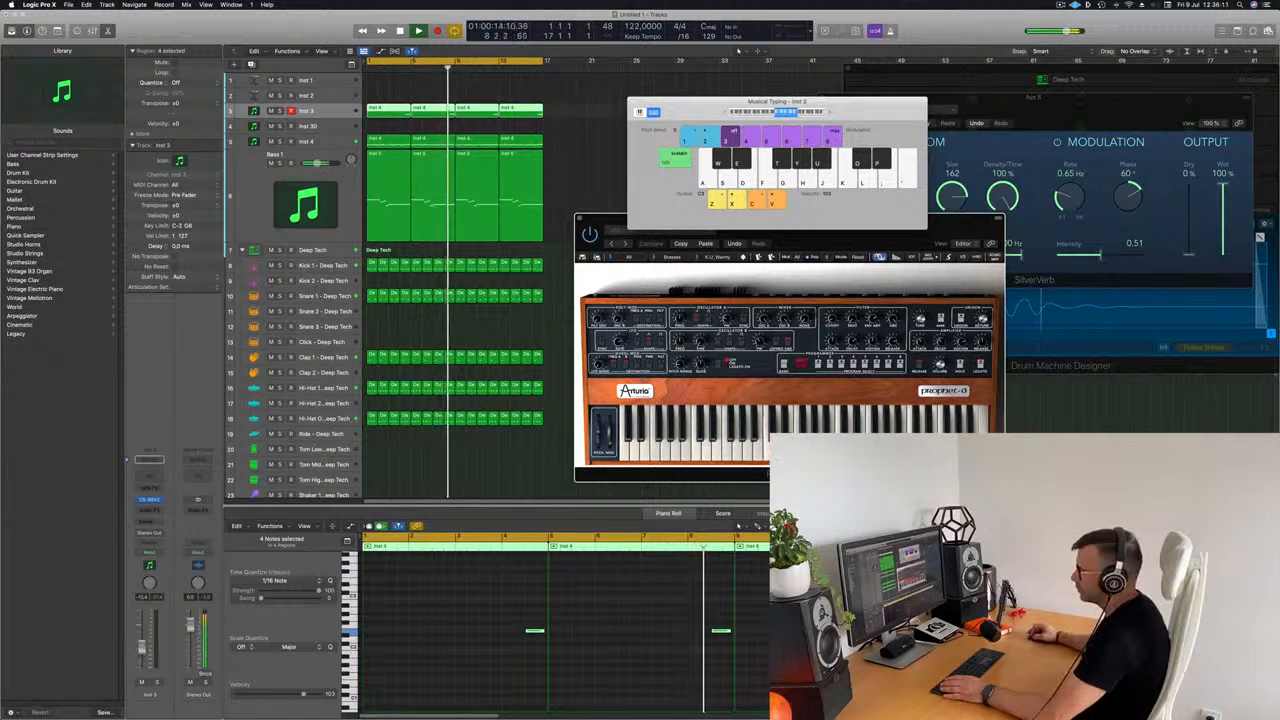
Step: Add a send on the Inst 3 channel to Bus 5, feeding the SilverVerb reverb on Aux 5
left_click(147, 522)
mouse_move(160, 533)
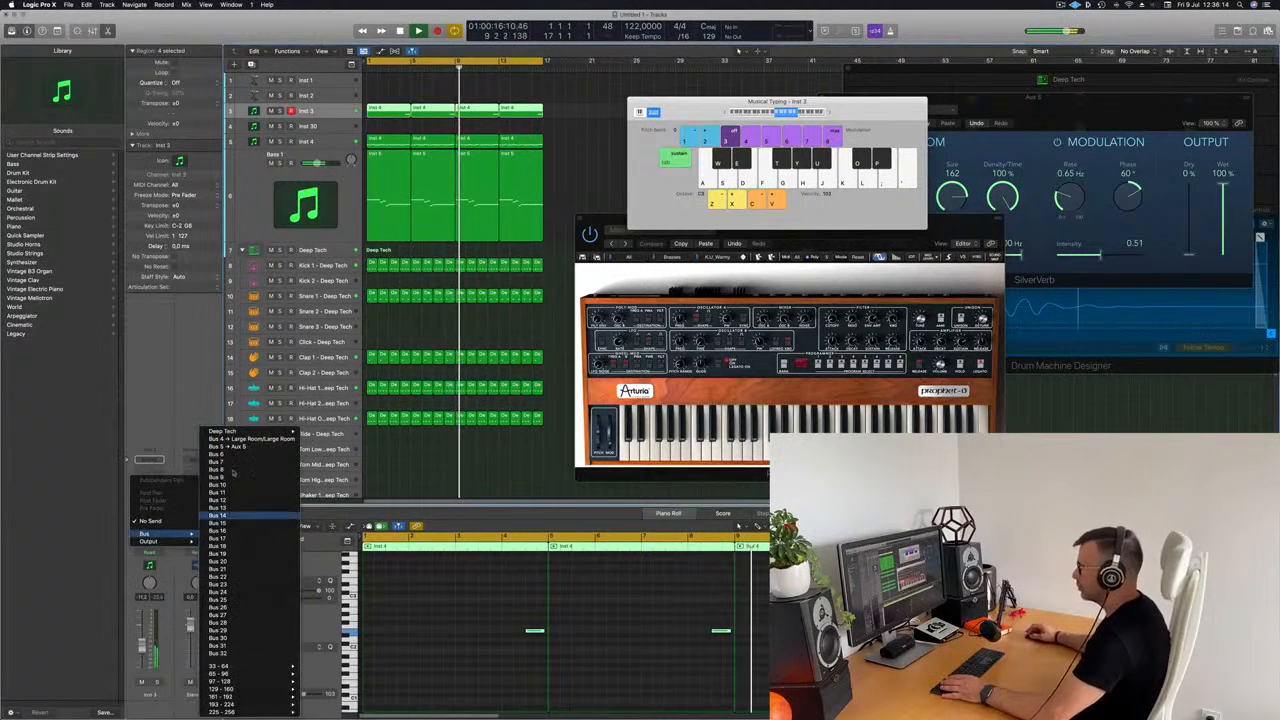
left_click(241, 449)
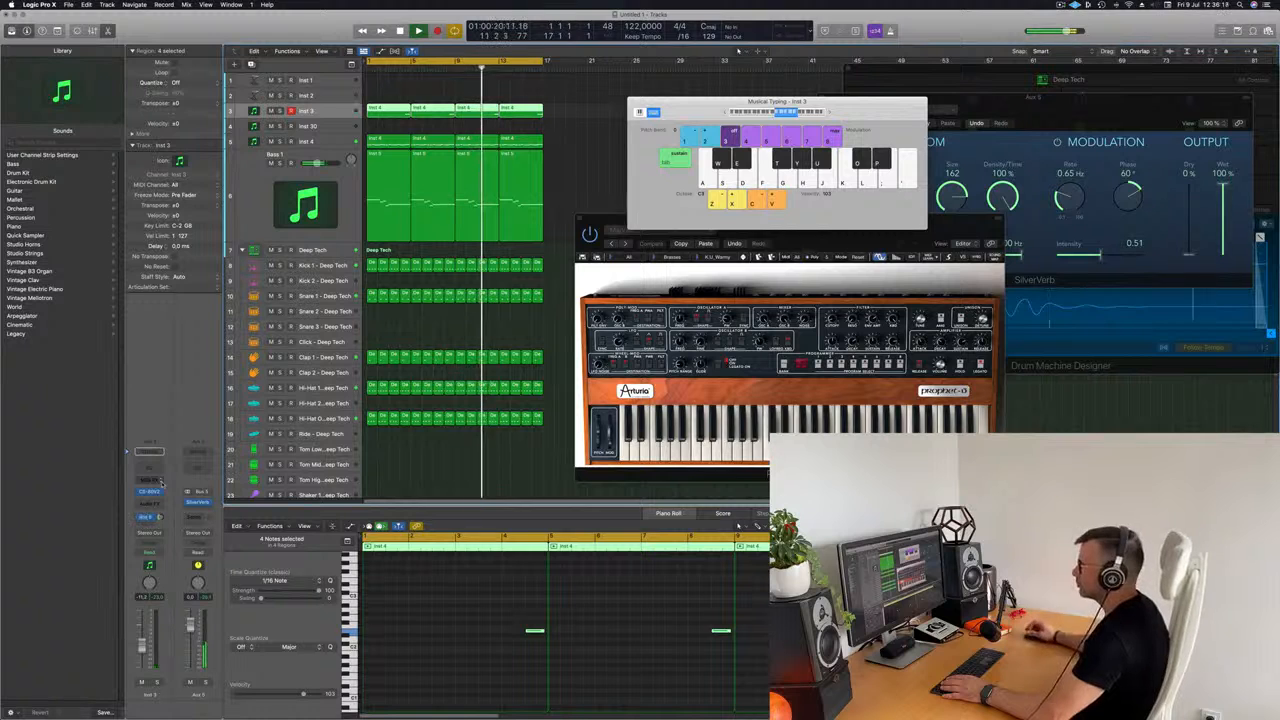
left_click(447, 460)
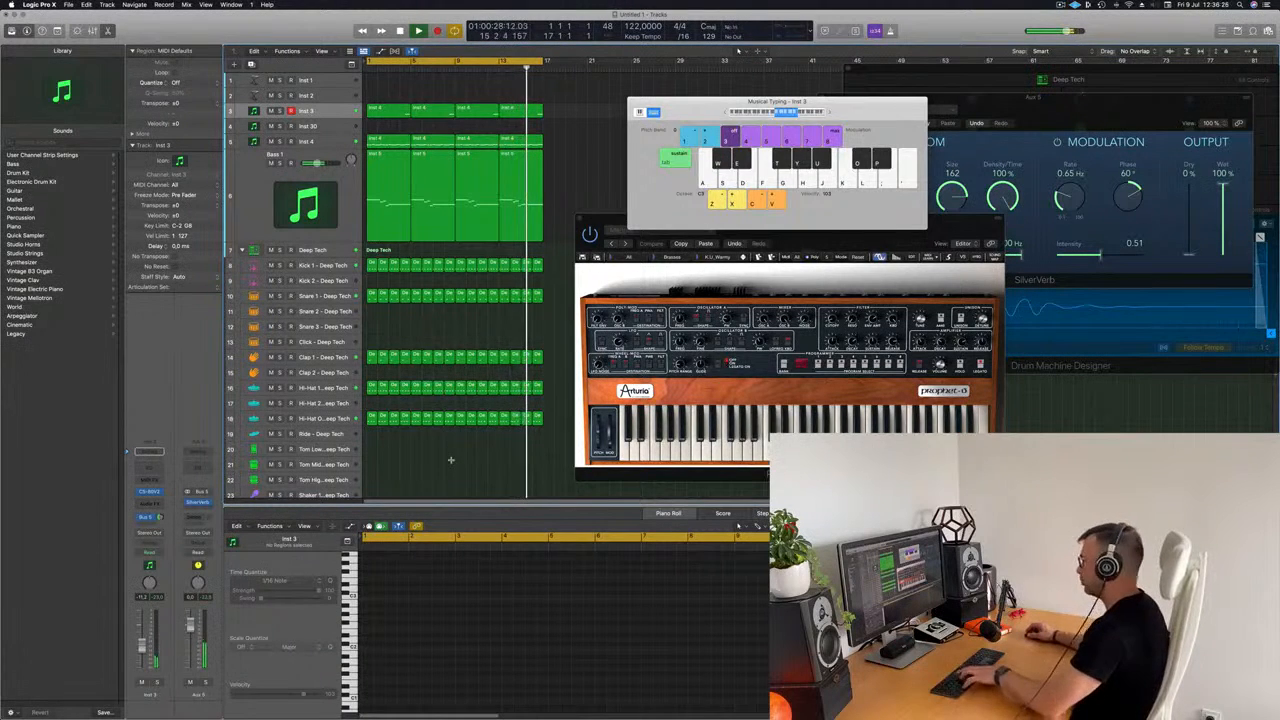
Step: Close the Musical Typing keyboard, show the mixer and move the Inst 4 Prophet-V2 editor clear of the arrangement
key("super+k")
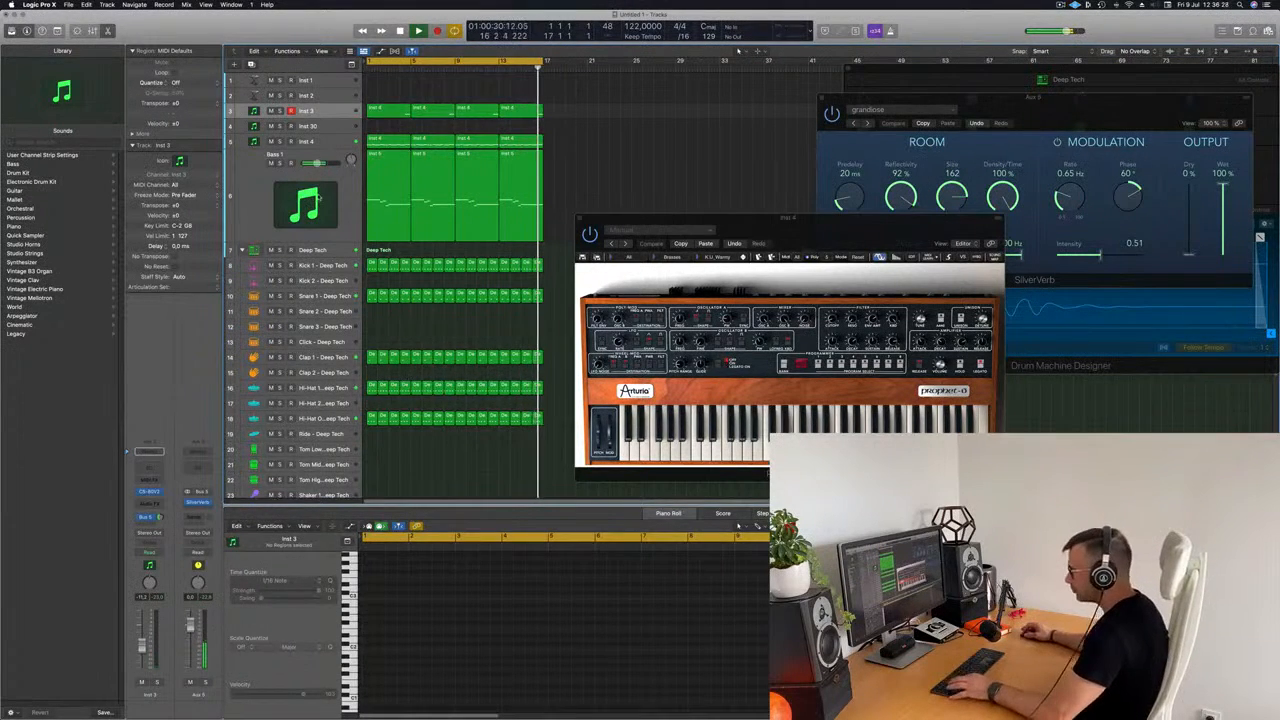
key("x")
left_click_drag(762, 229, 1100, 226)
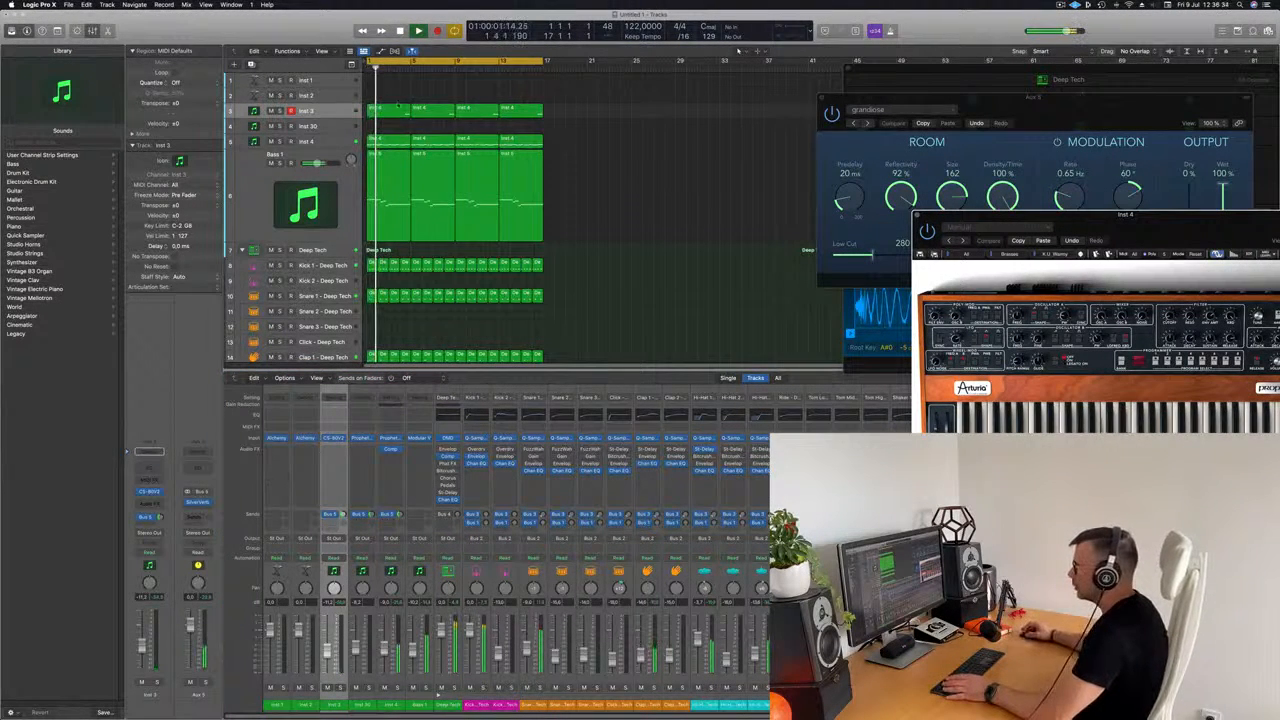
Step: Enlarge the Inst 3 track's height and open its four regions in the Piano Roll
left_click(330, 116)
left_click_drag(329, 118, 327, 157)
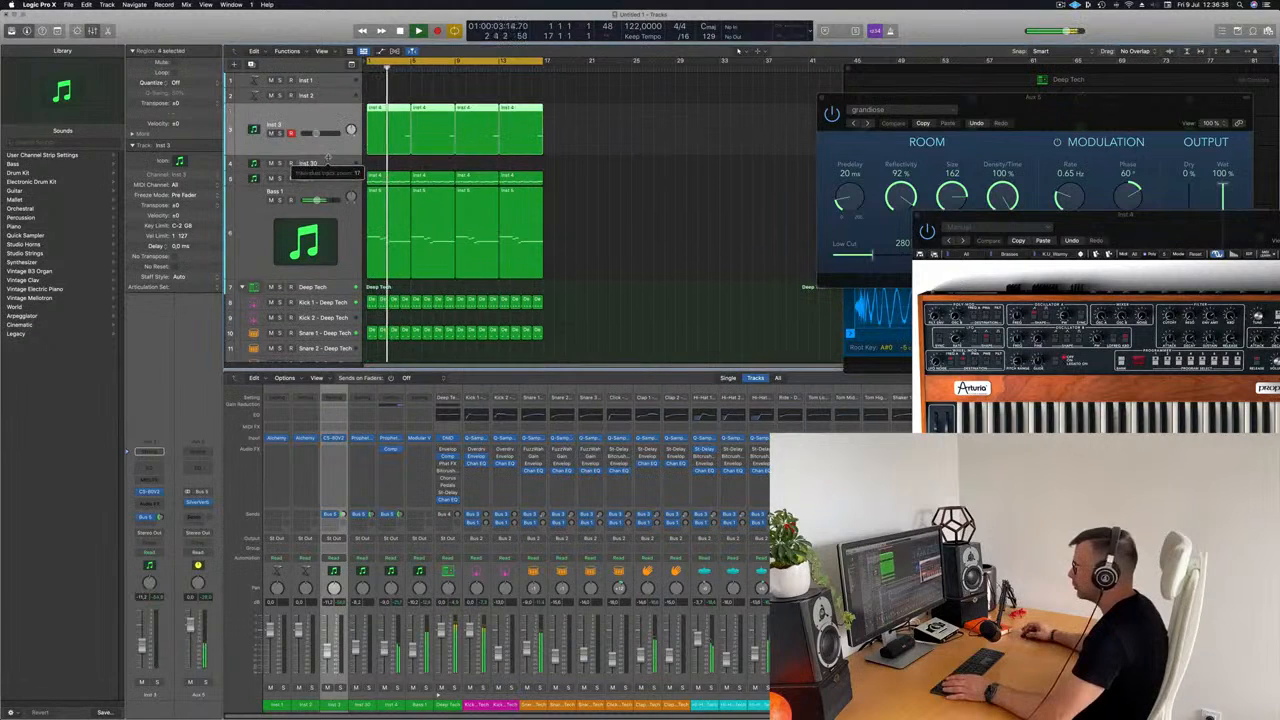
double_click(516, 110)
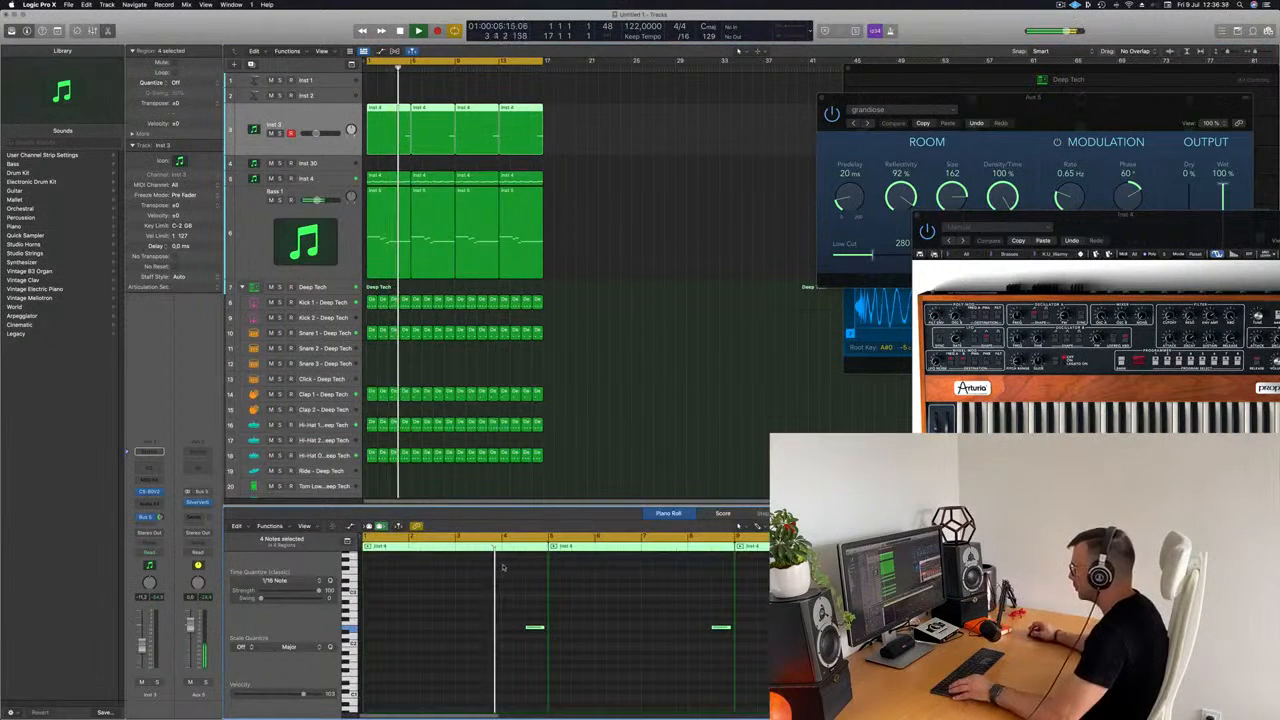
Step: Reselect the four Inst 3 regions and select all of their accent notes in the Piano Roll
left_click(695, 211)
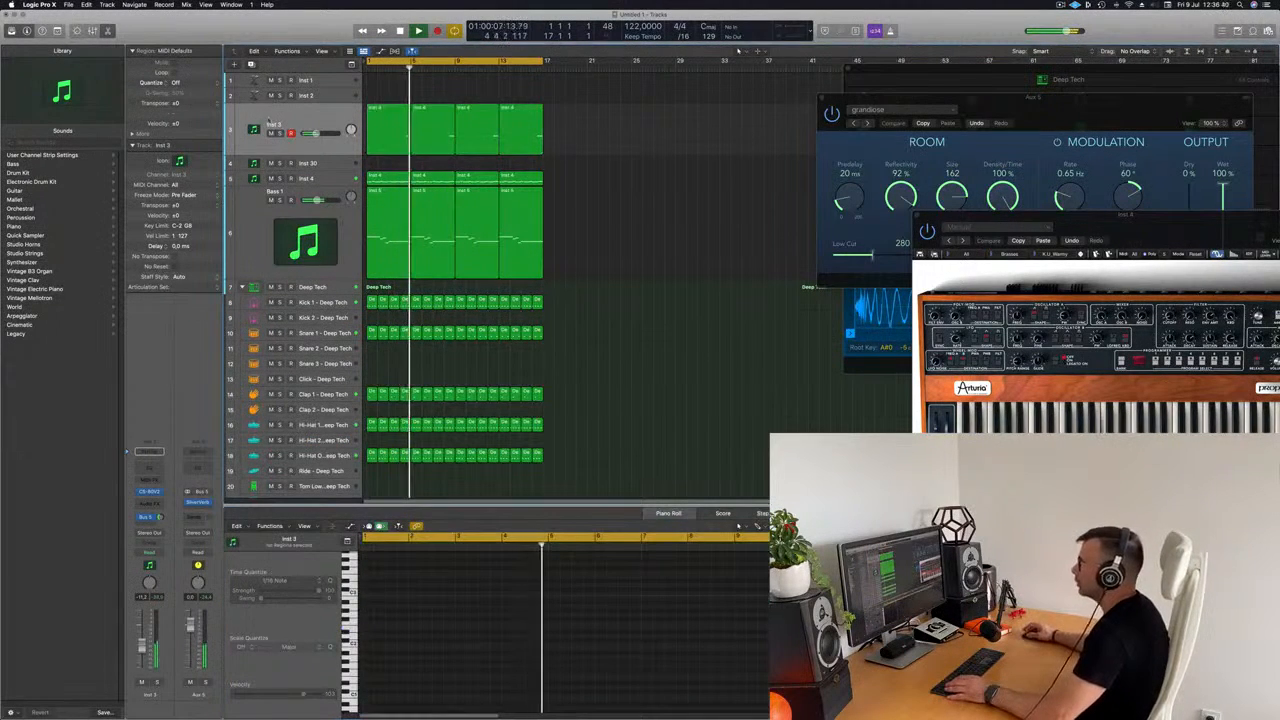
left_click(295, 122)
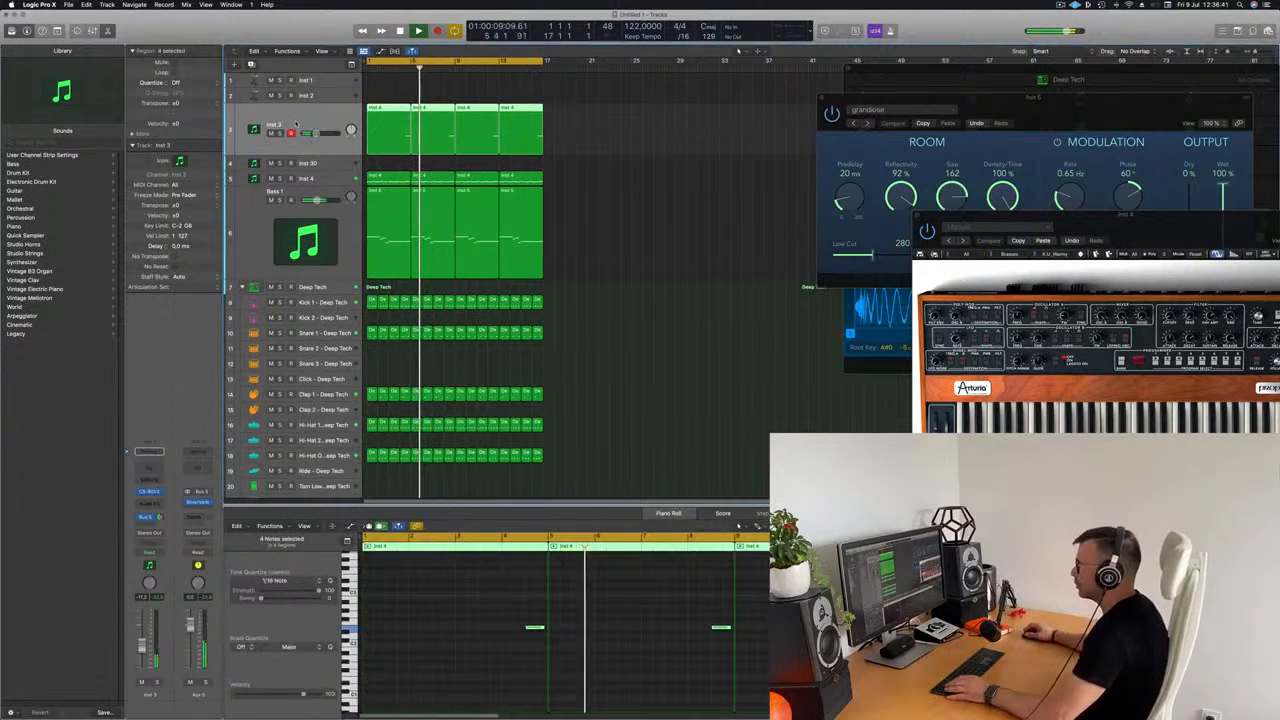
left_click(455, 604)
key("super+a")
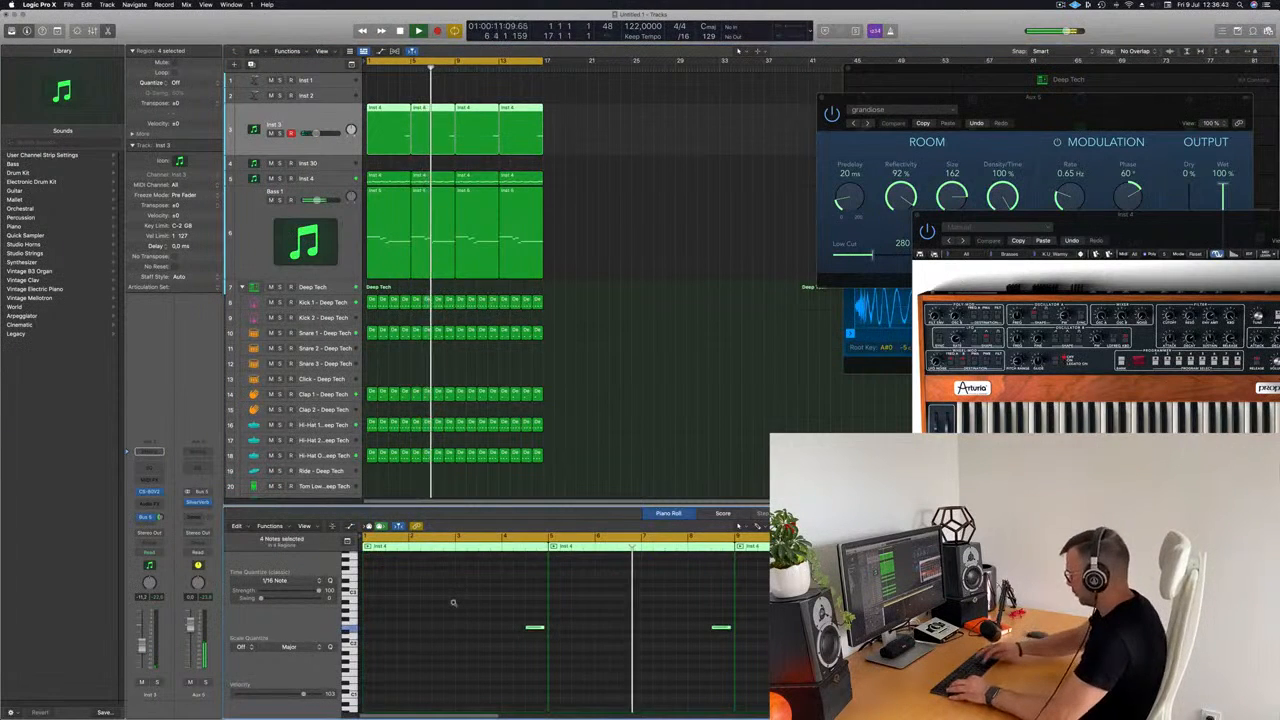
Step: Transpose the four selected Inst 3 notes down one octave and show the mixer
key("alt+shift+Down")
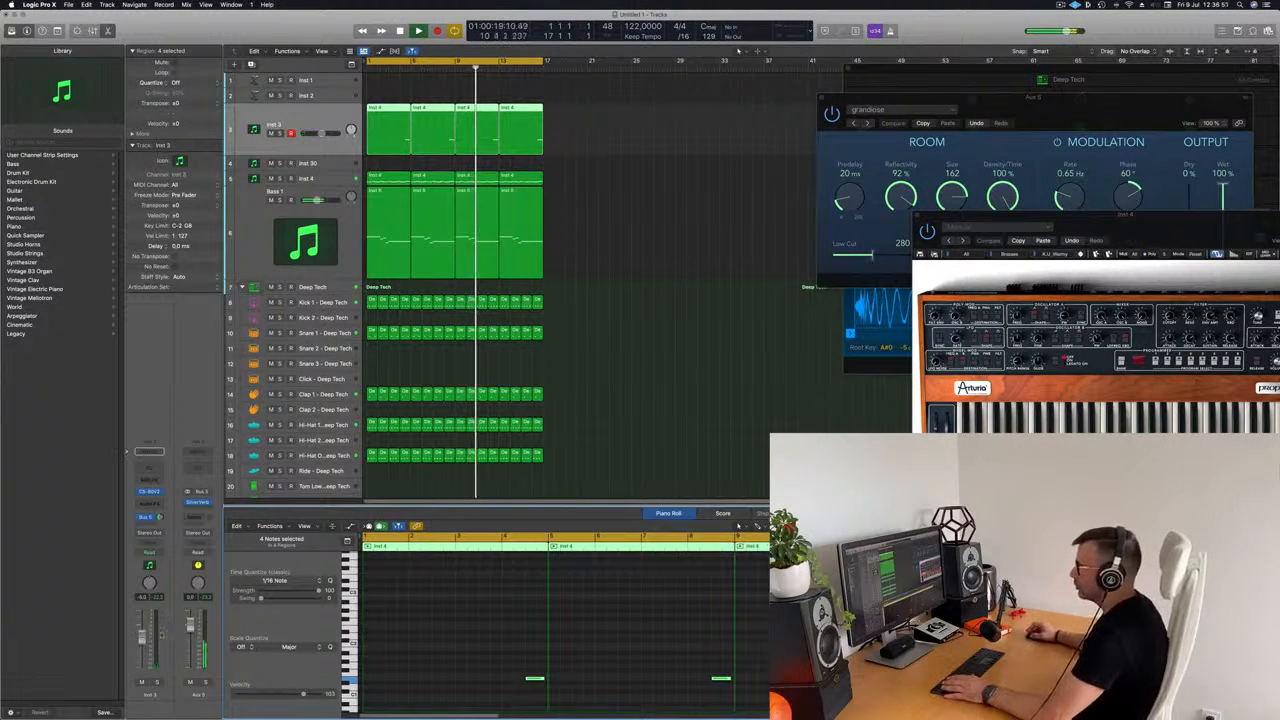
key("x")
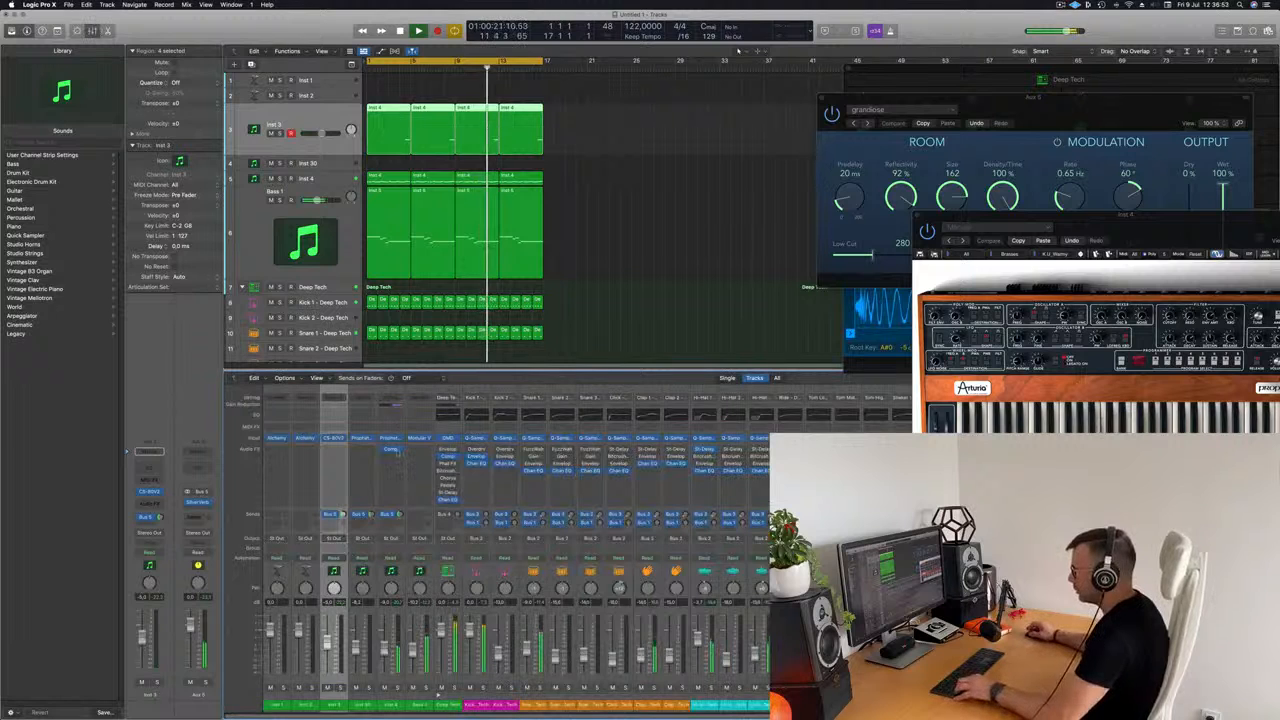
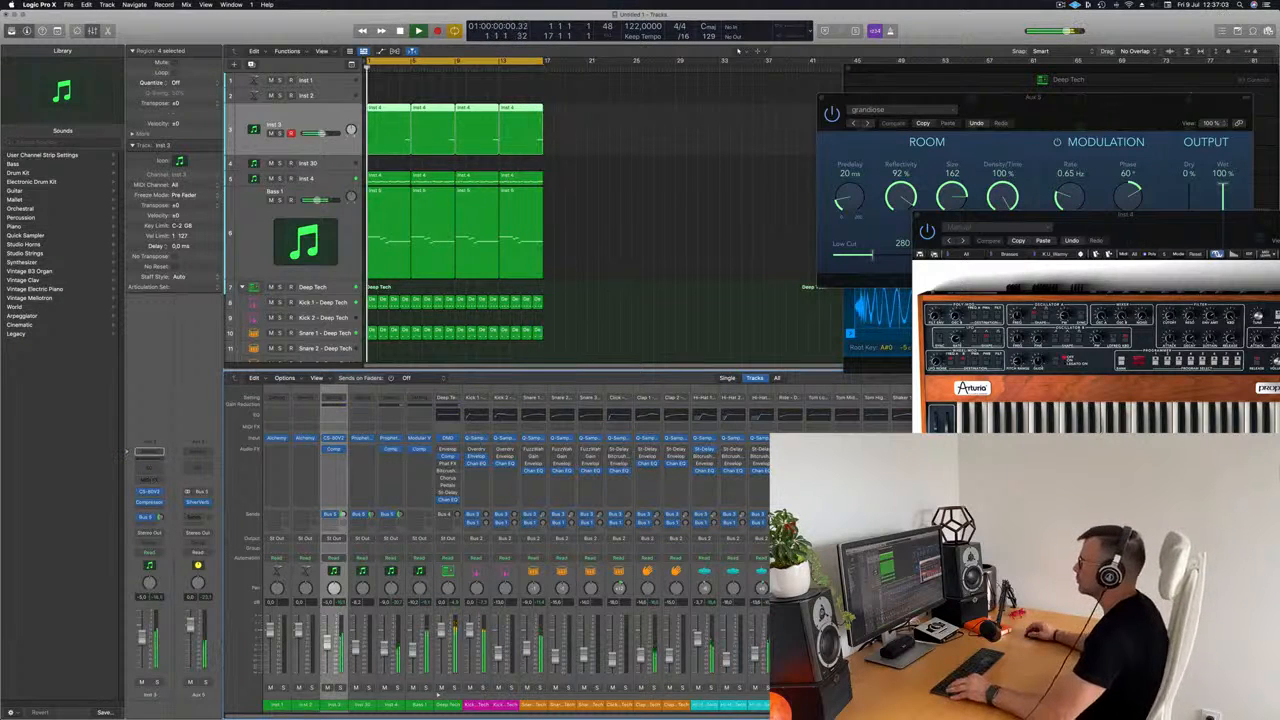
Step: Copy the first Kick 1 region onto the empty Shaker 1 track and select that track
key("super+Up")
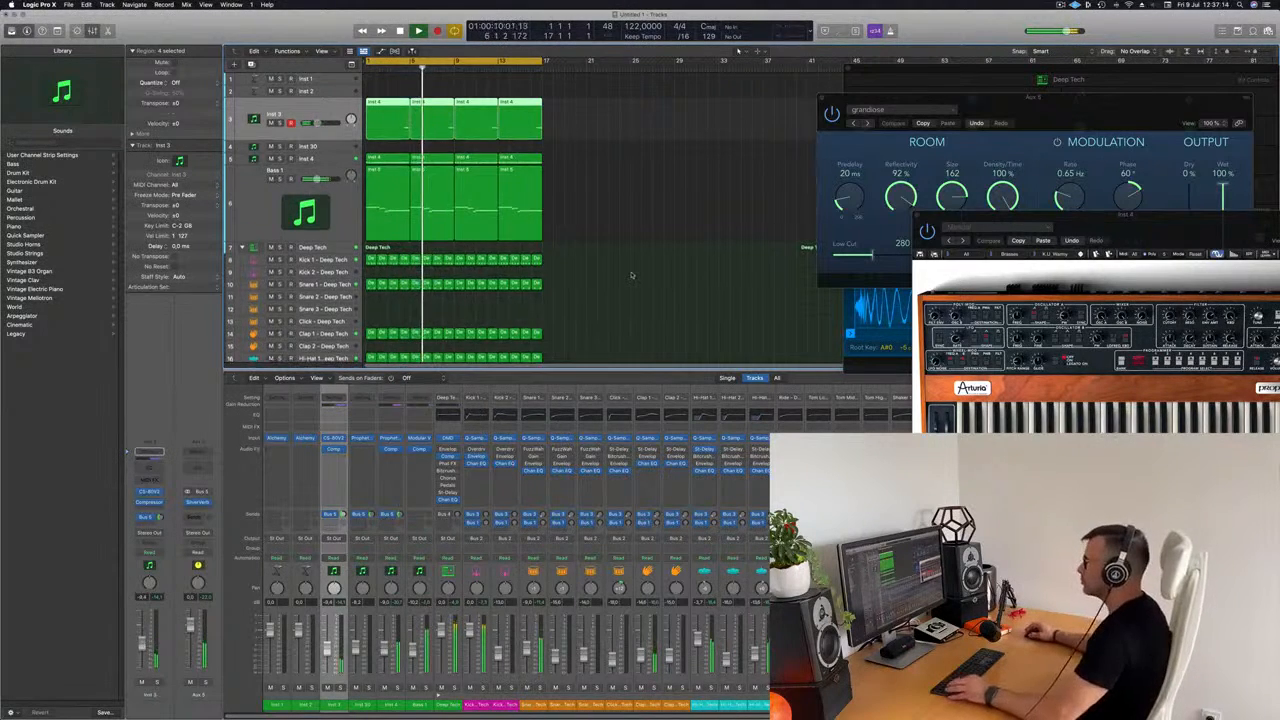
key("super+Up")
left_click(555, 300)
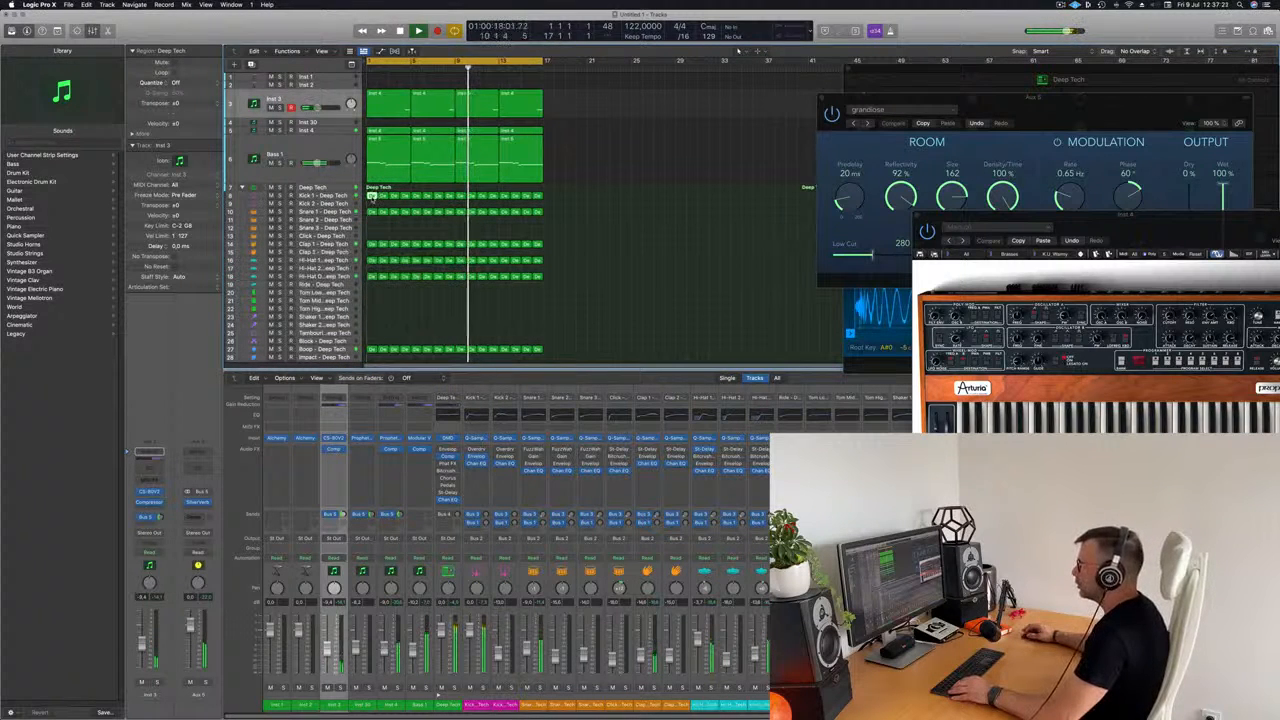
left_click_drag(373, 203, 377, 317)
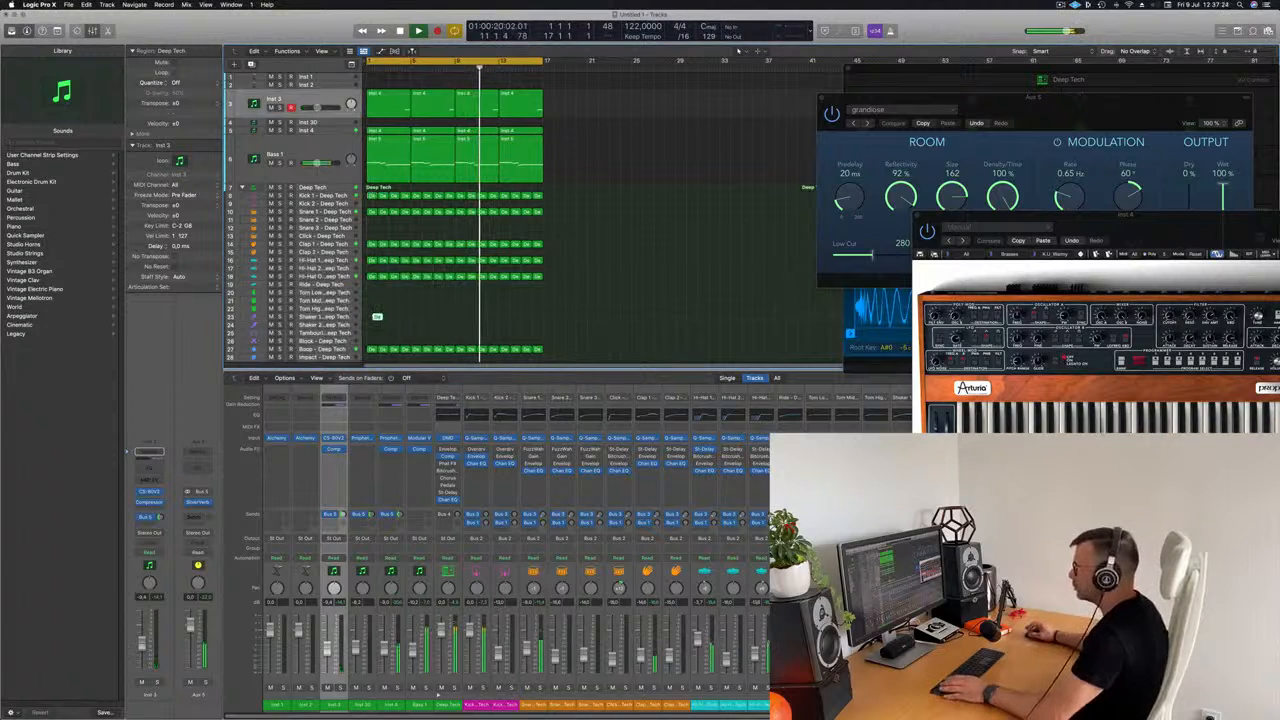
left_click(314, 318)
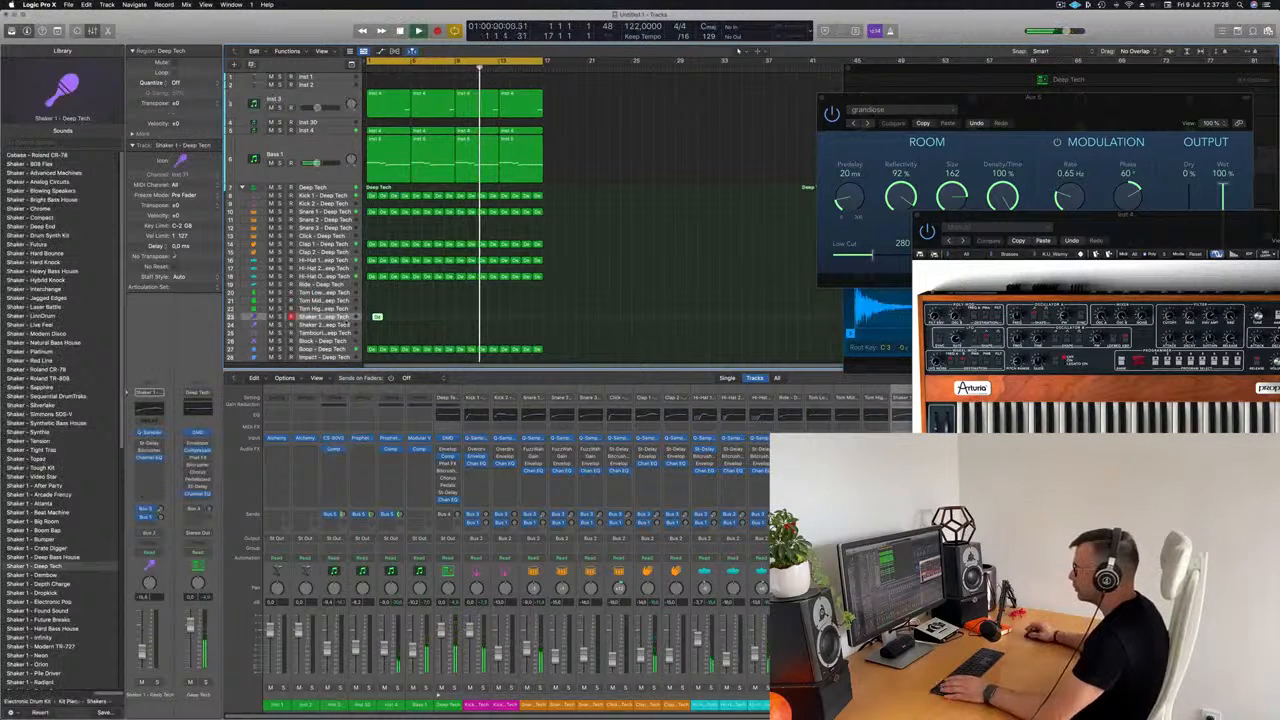
Step: Stop playback, move the copied region to the start of the Shaker 2 track at bar 1, and audition it
key("space")
scroll(404, 324, "up", 5)
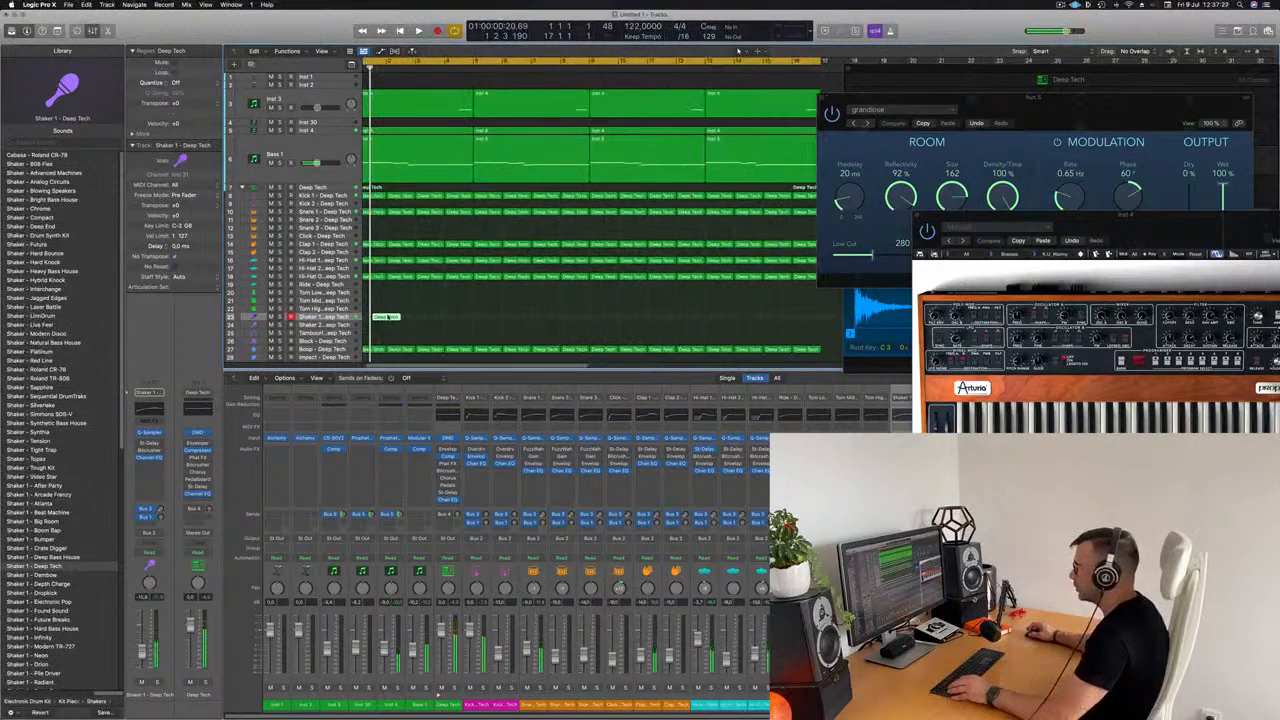
left_click_drag(388, 317, 386, 325)
scroll(500, 302, "left", 2)
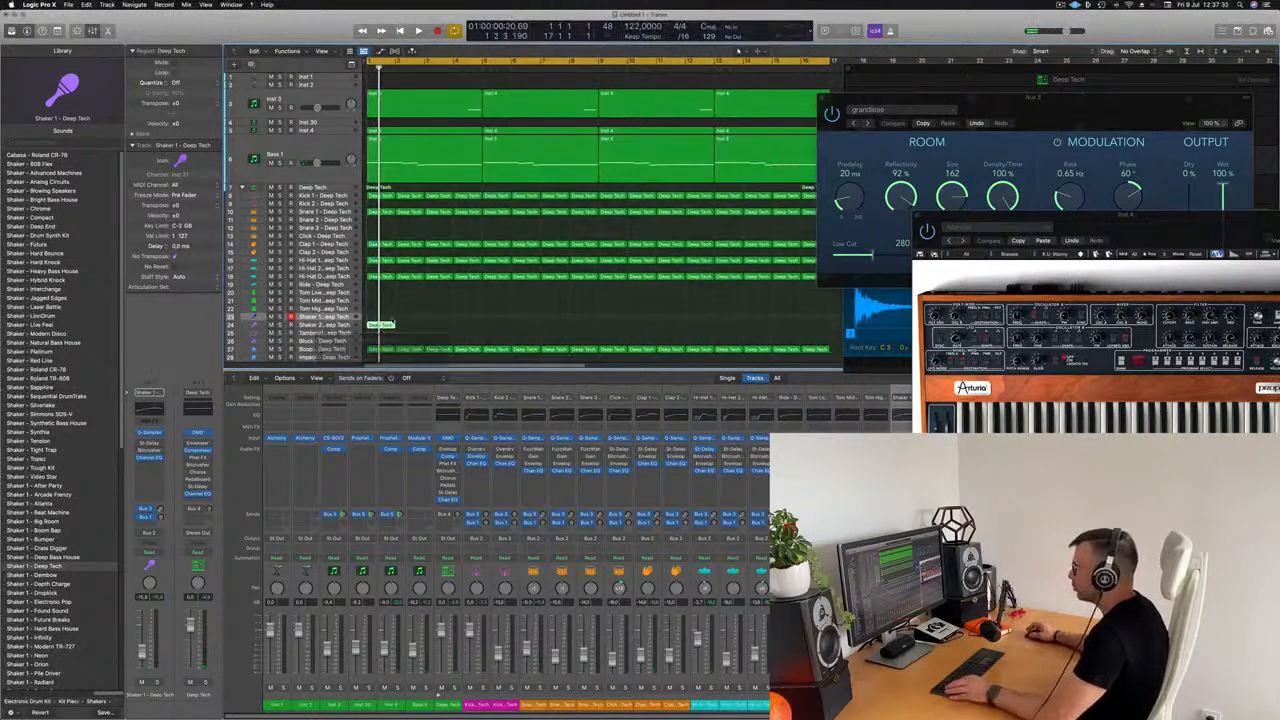
key("space")
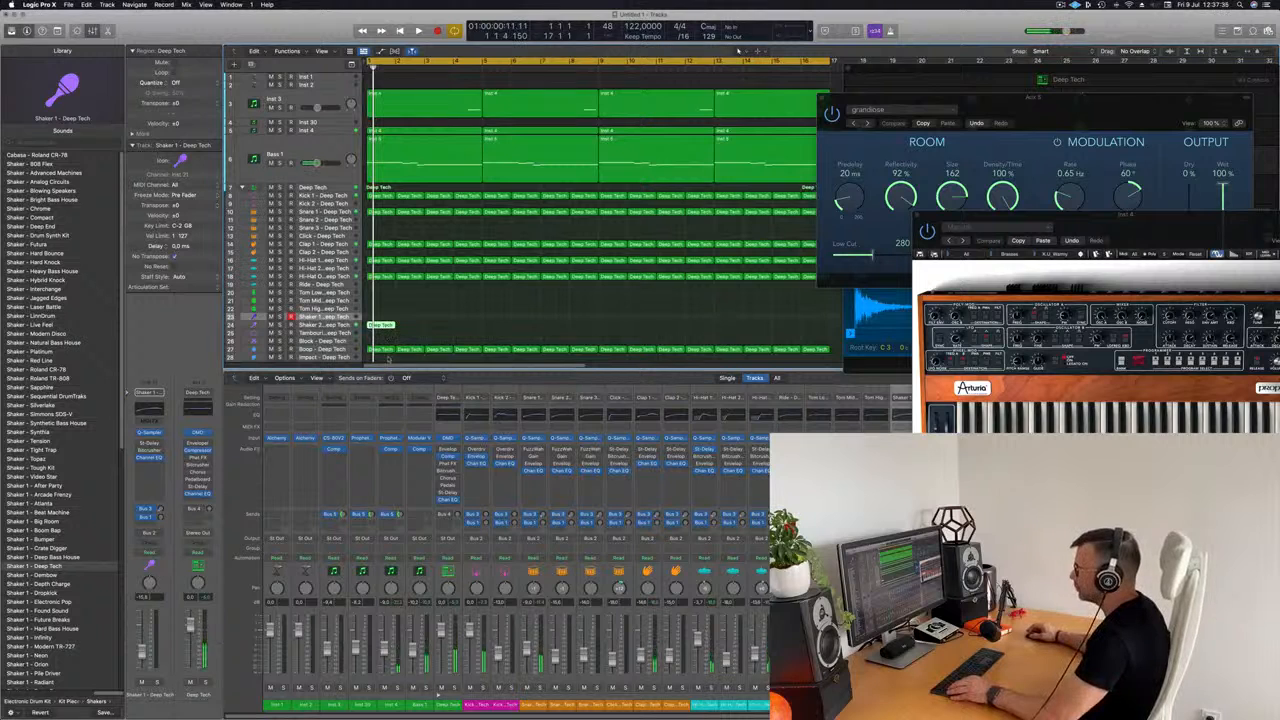
Step: Open the Shaker 2 region in the Piano Roll and duplicate its four notes into a bar of sixteen 1/16 notes
double_click(381, 325)
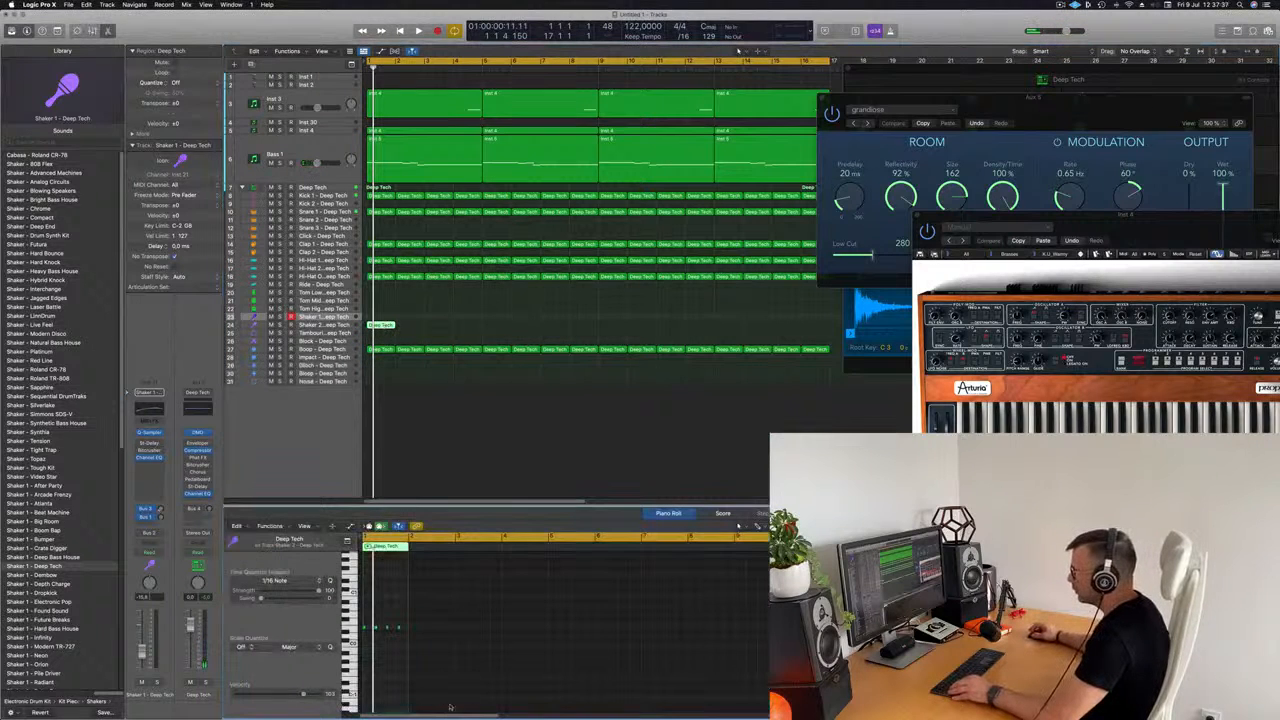
left_click(415, 651, "ctrl+alt")
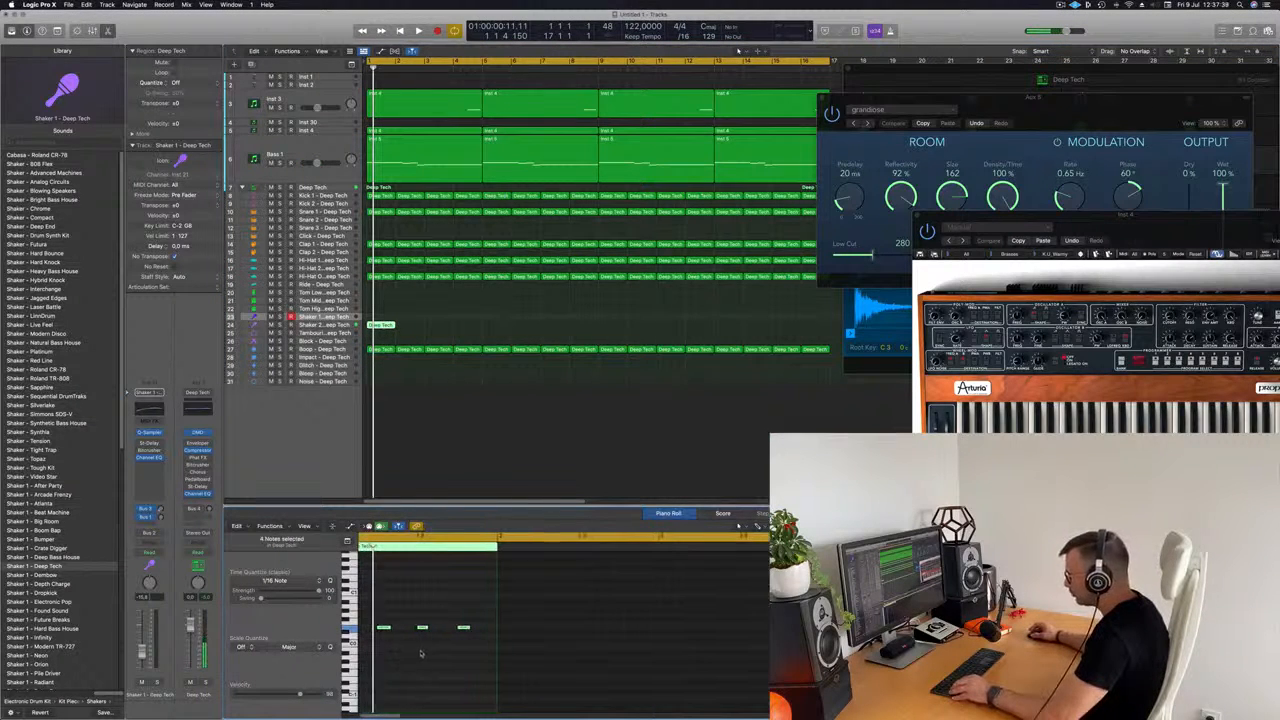
scroll(405, 643, "left", 2)
scroll(390, 634, "up", 5)
scroll(393, 632, "left", 3)
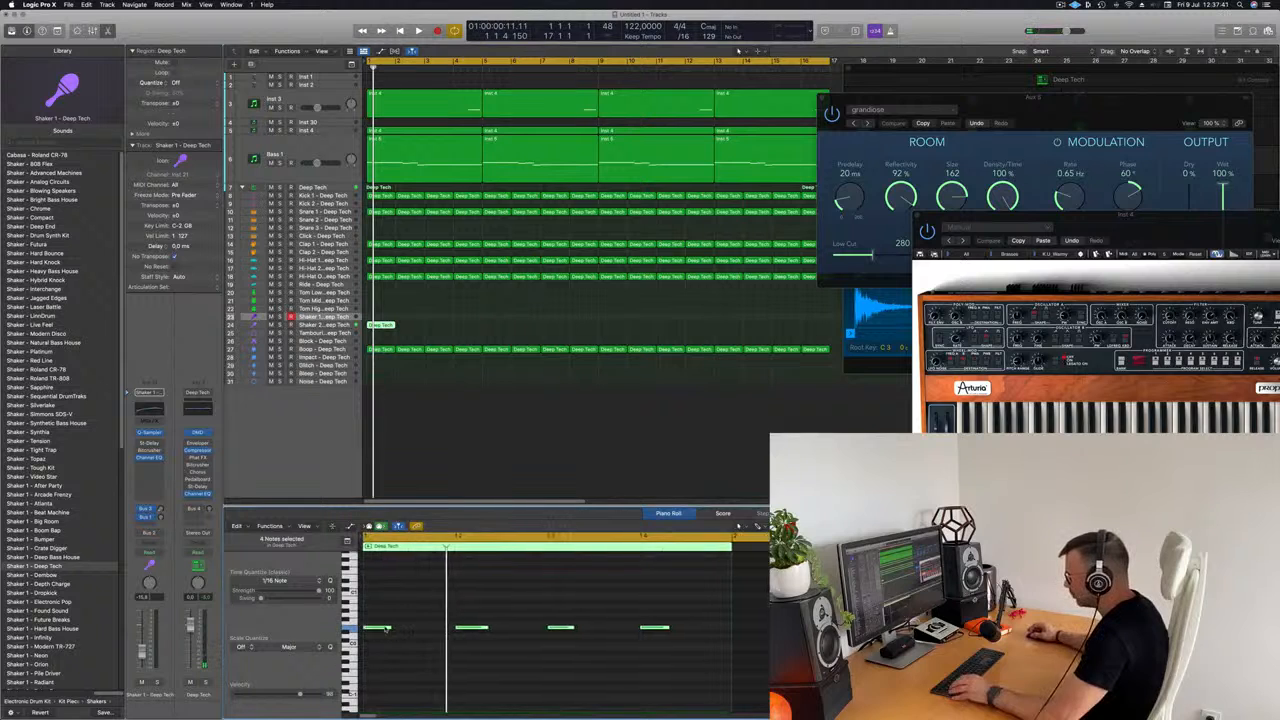
left_click_drag(388, 627, 401, 631)
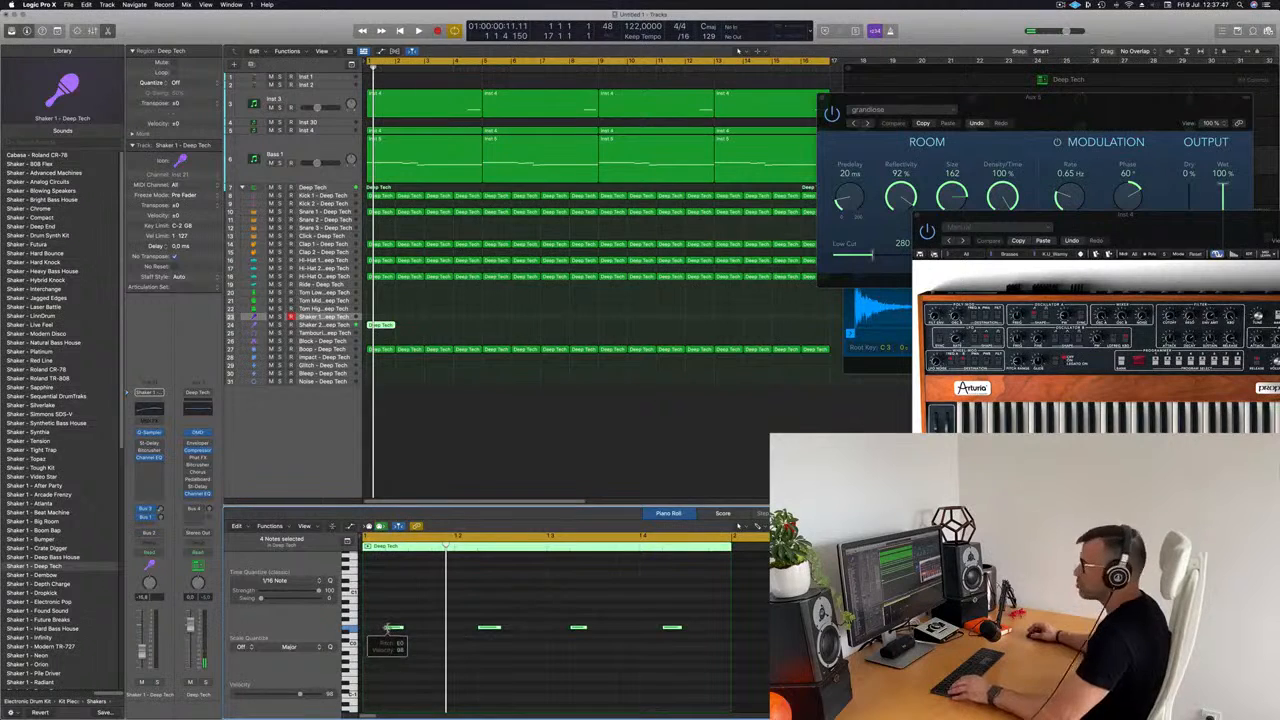
left_click_drag(393, 633, 381, 636)
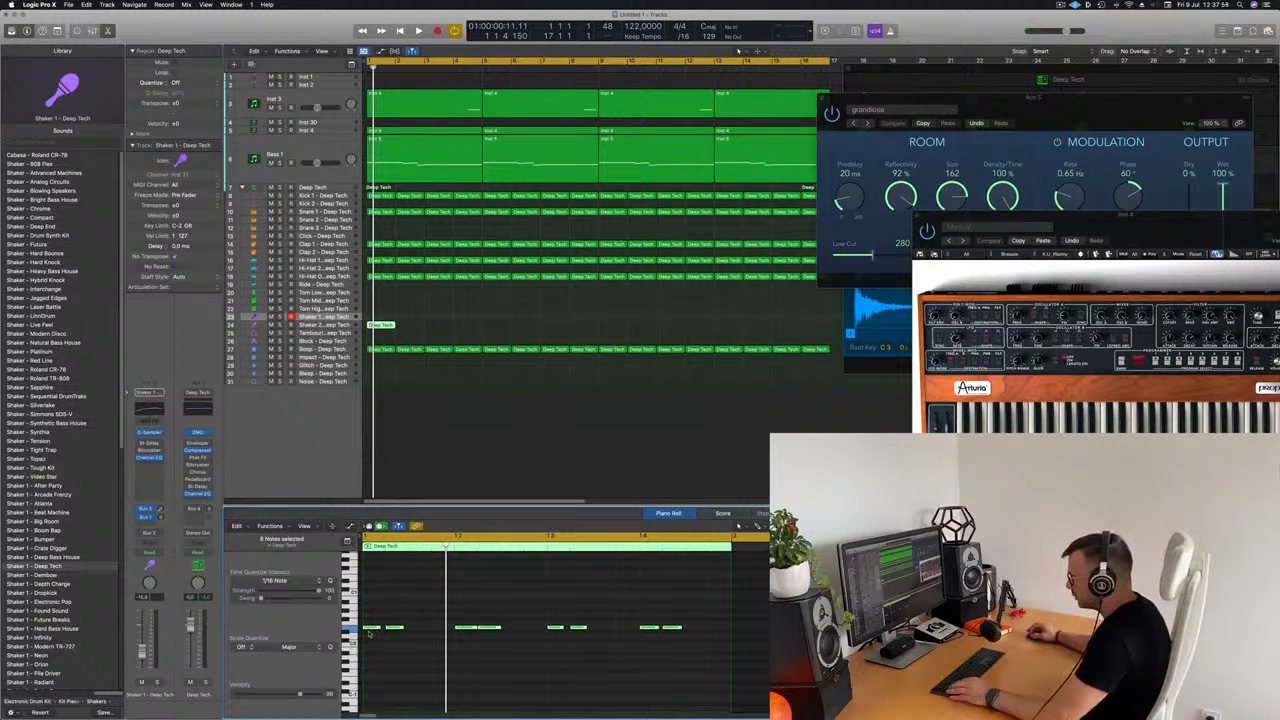
left_click_drag(376, 632, 420, 635)
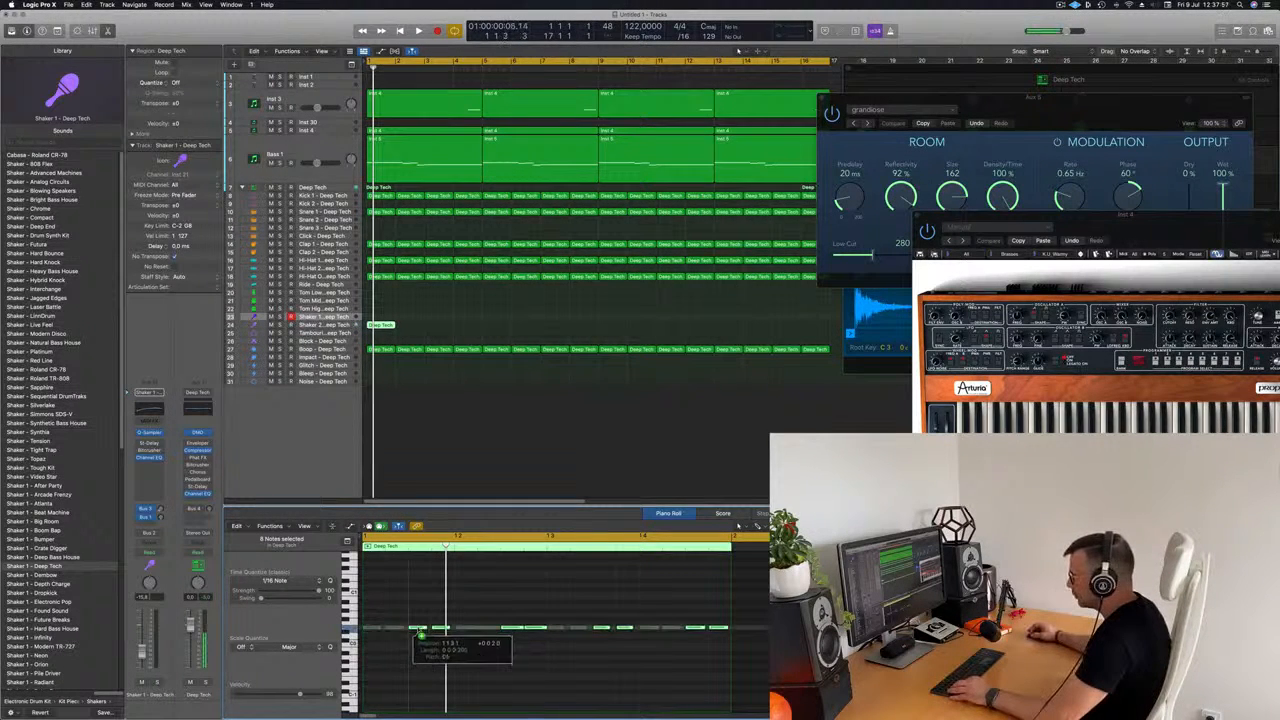
left_click(413, 665)
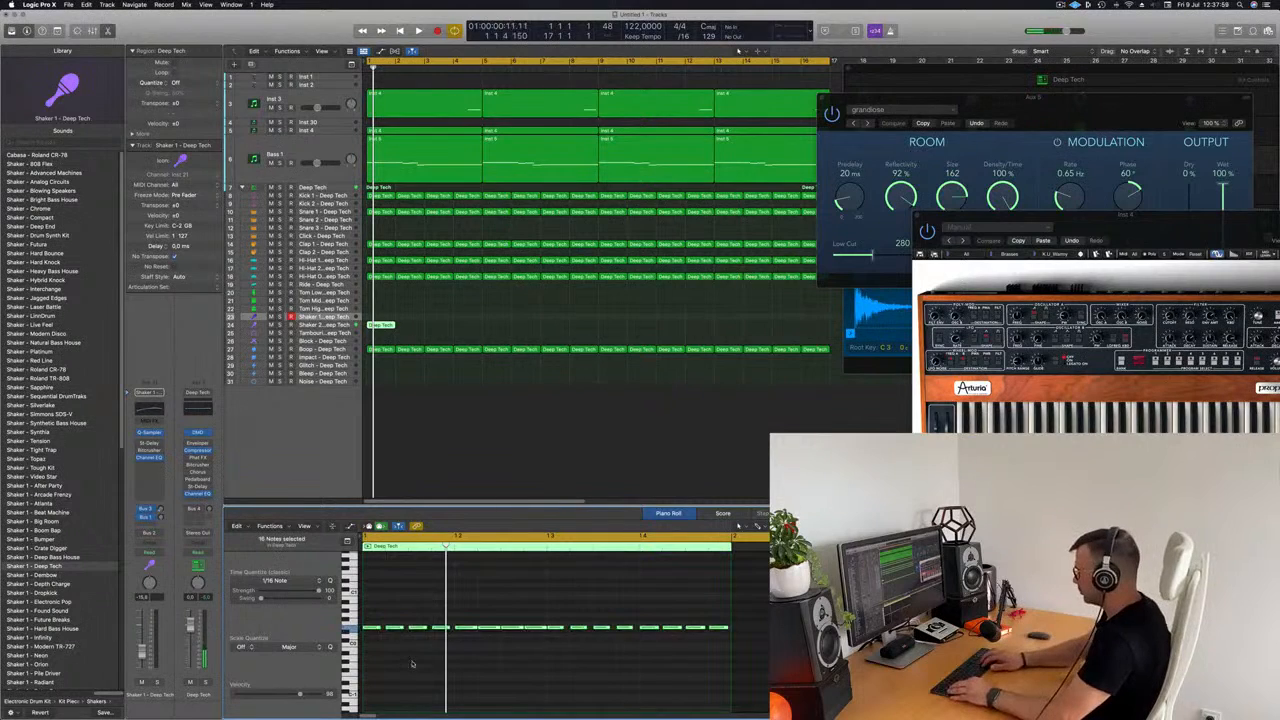
Step: Try the sixteen shaker notes in a higher octave, play the loop and select the Shaker 2 track
key("alt+shift+Up")
key("alt+shift+Up")
key("space")
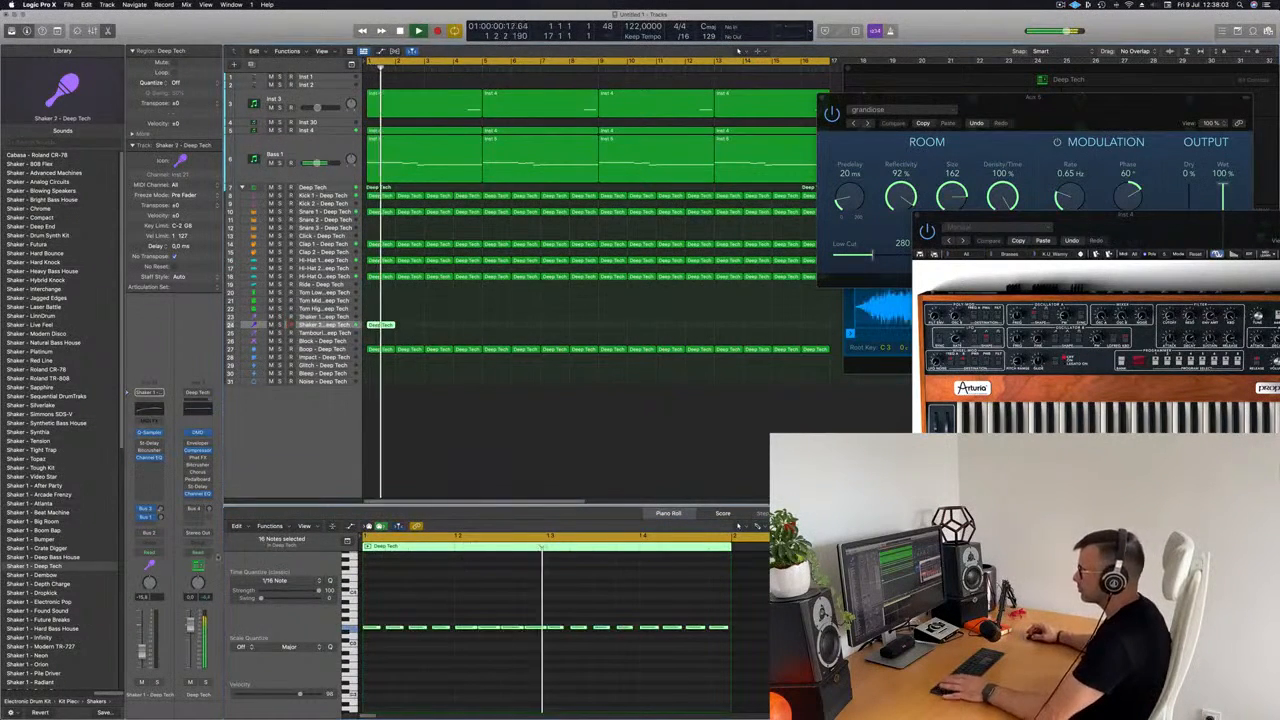
key("Down")
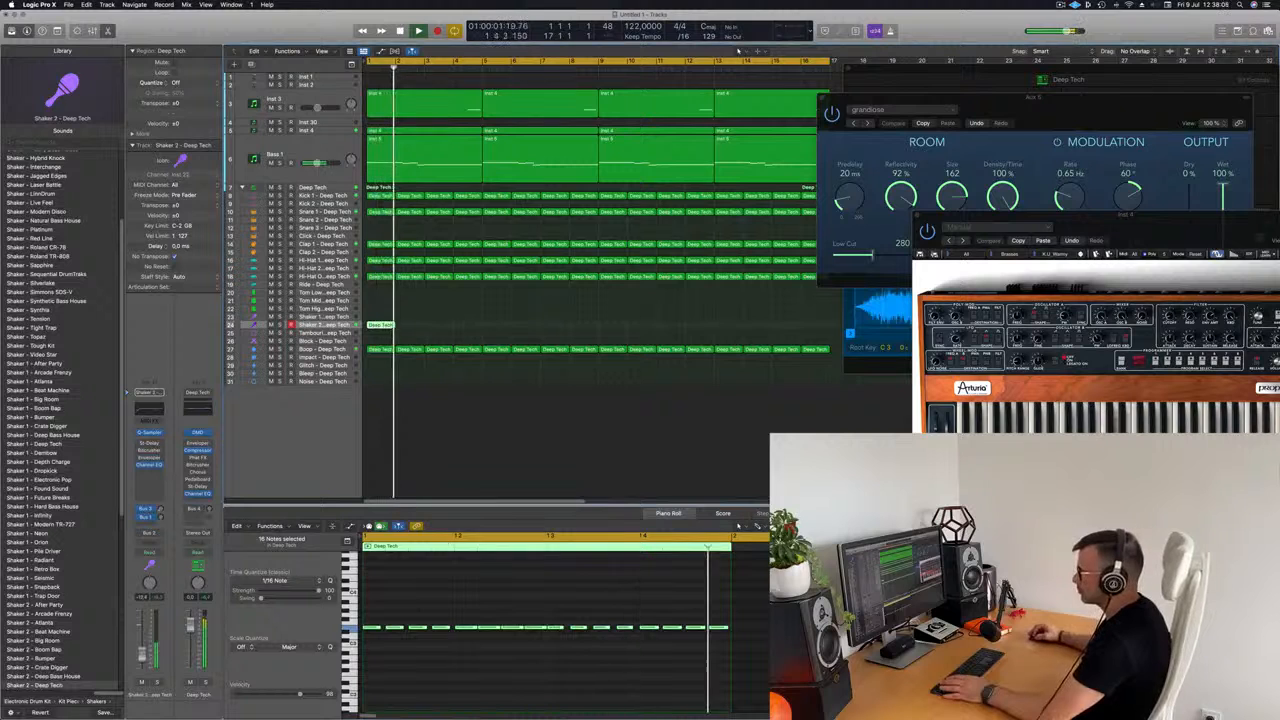
Step: Repeat the one-bar Shaker 2 region until it fills the track up to bar 17, and play the loop
left_click(413, 316)
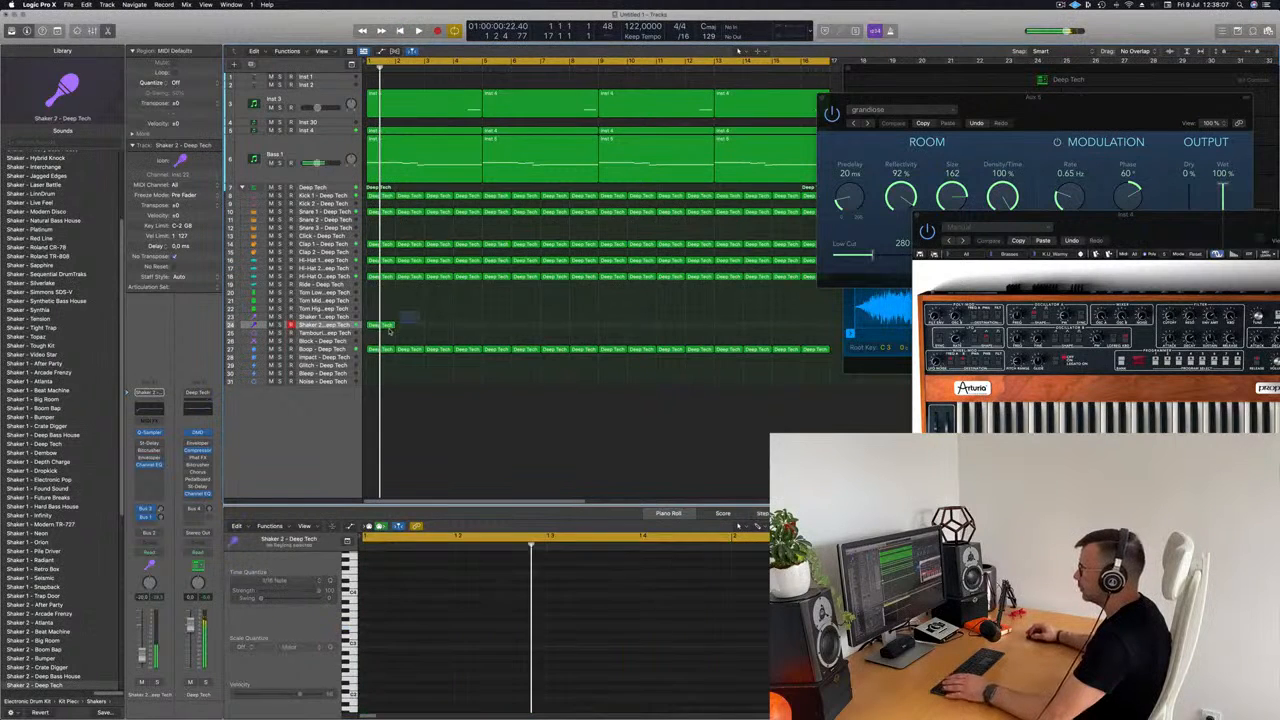
left_click(388, 325)
key("super+r")
key("super+r")
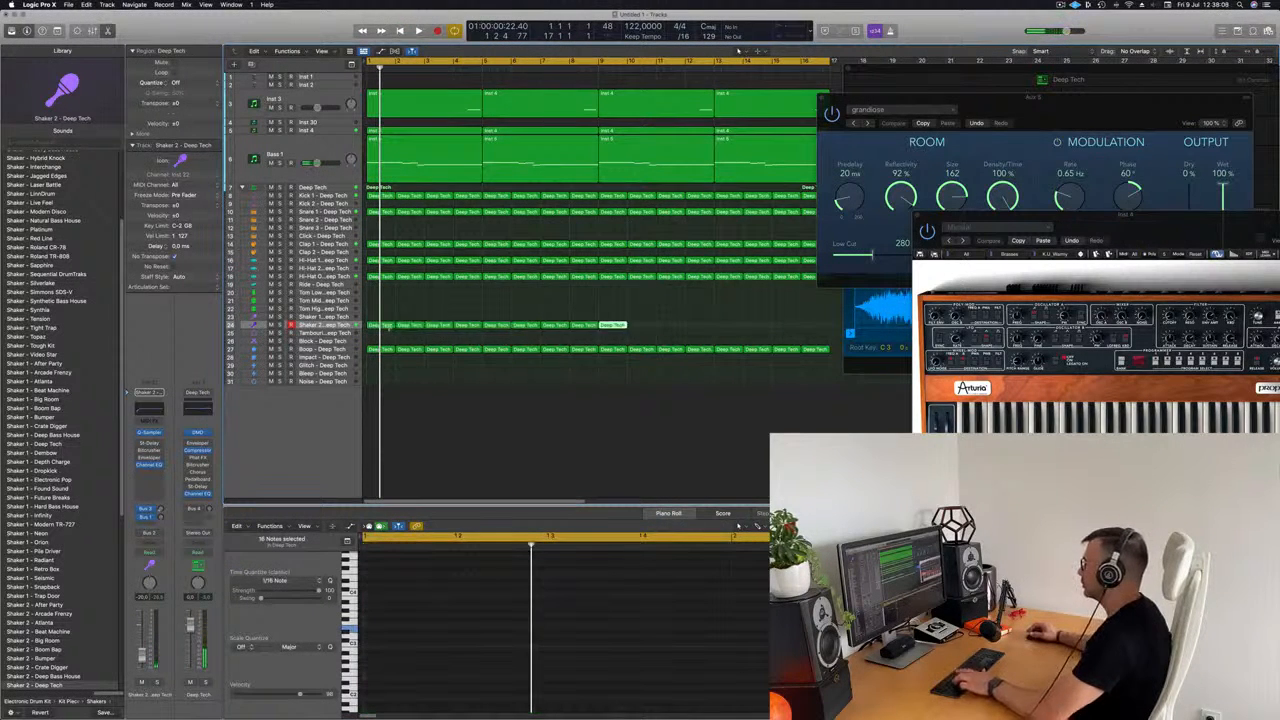
key("super+r")
key("space")
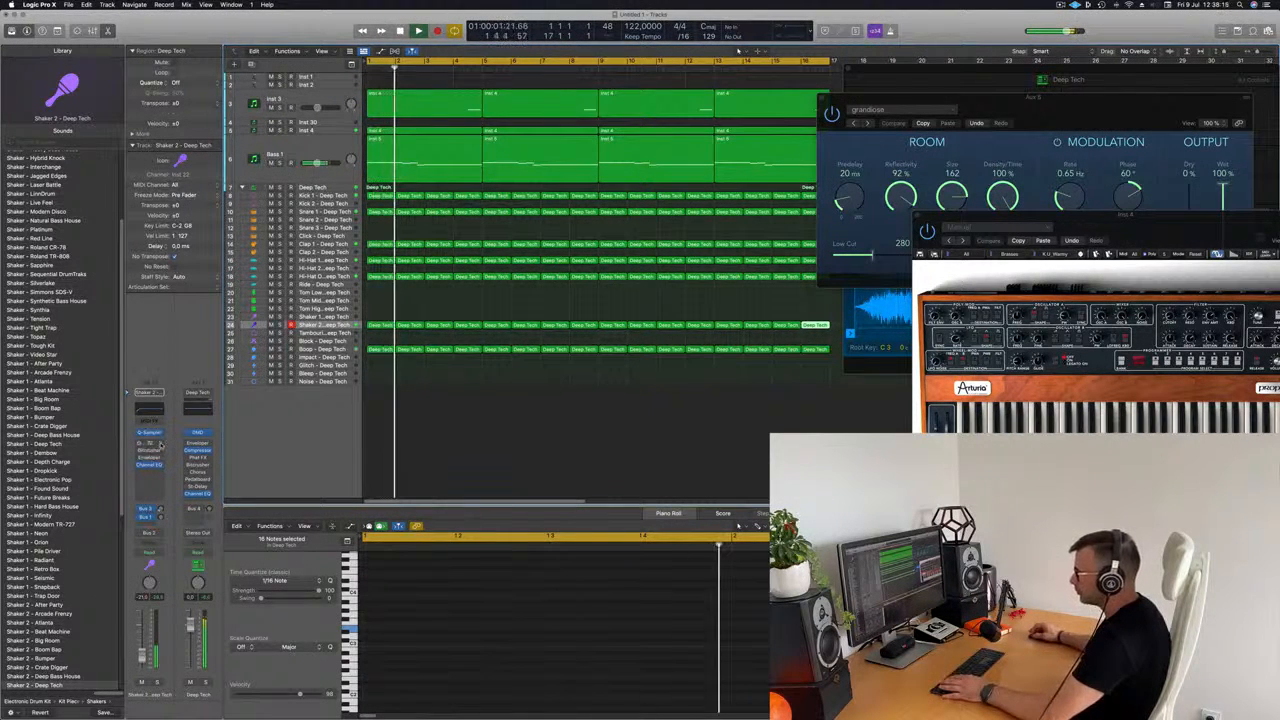
Step: Enable the Stereo Delay on Shaker 2 and set its output mix to 36% left and 32% right
left_click(141, 443)
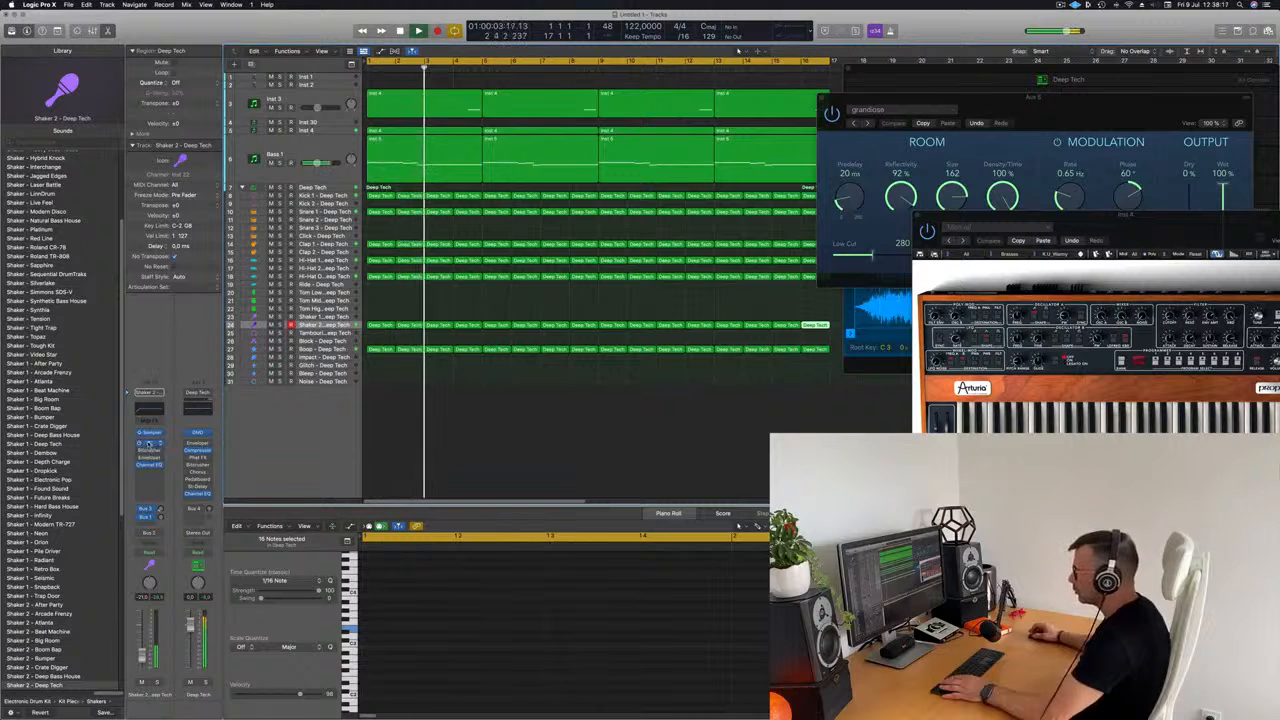
left_click(150, 443)
left_click_drag(590, 125, 575, 128)
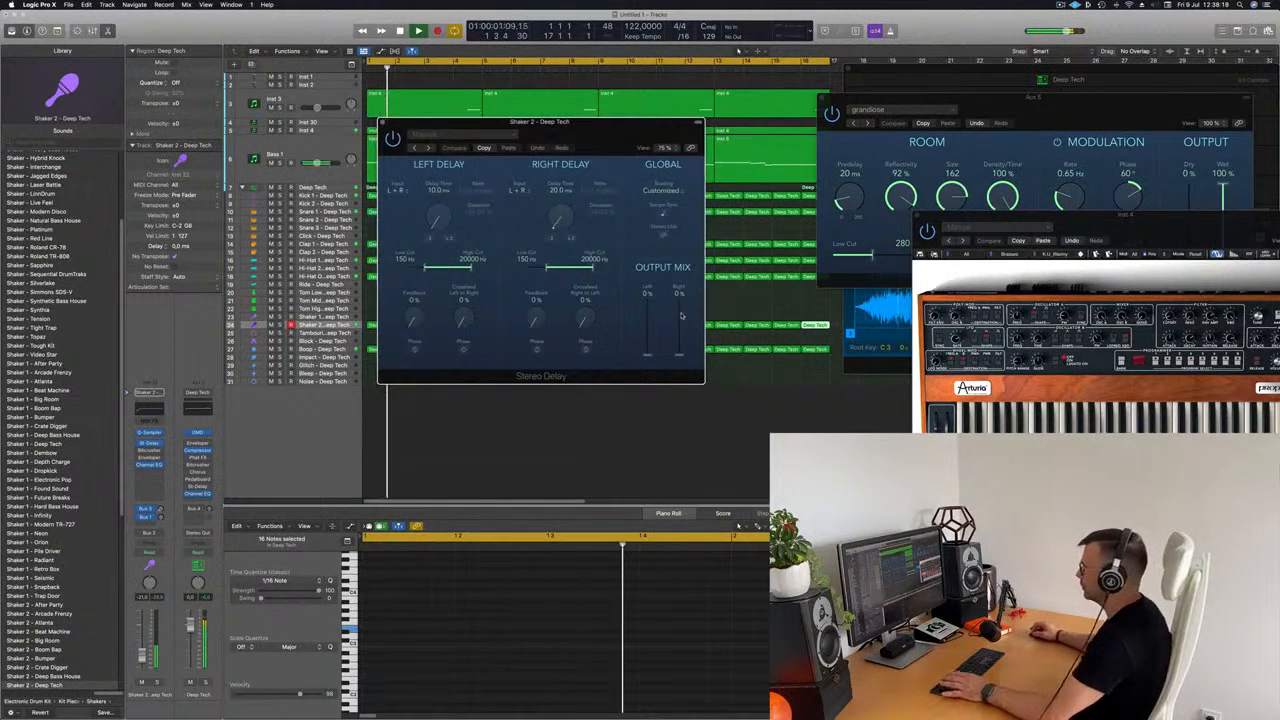
left_click_drag(678, 354, 679, 339)
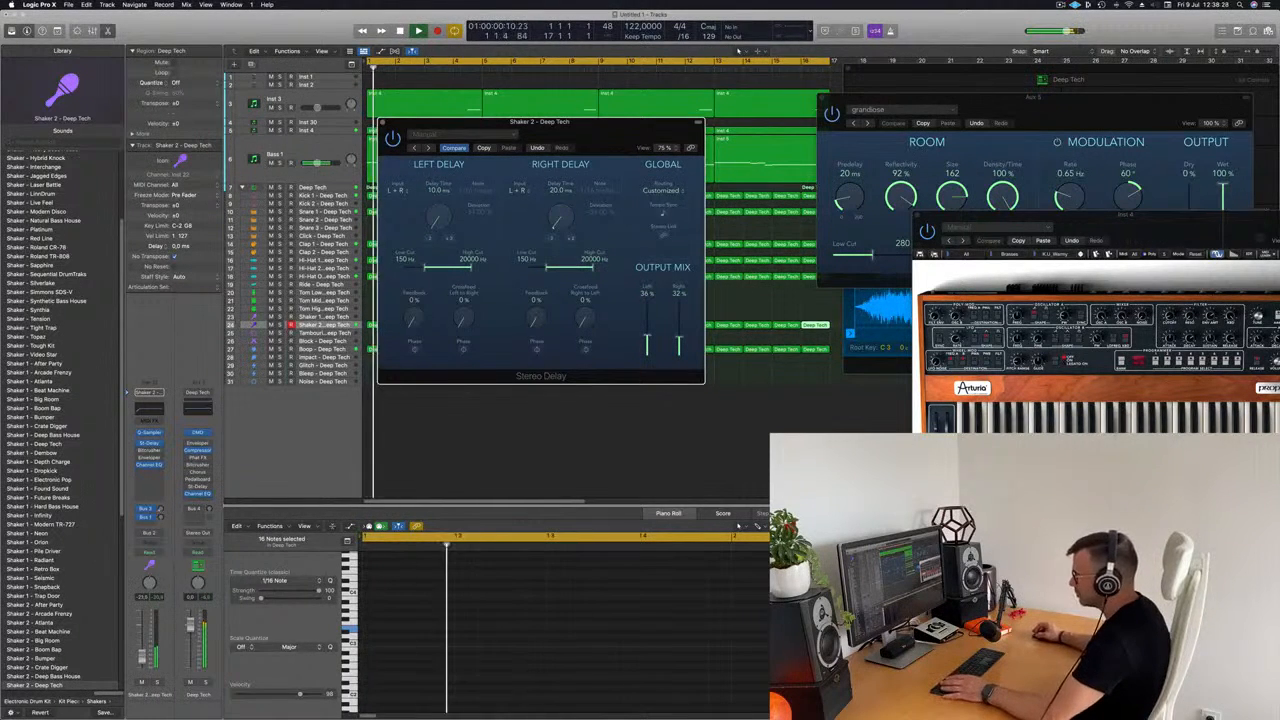
Step: Lower the Shaker 2 volume slightly, close the delay window and replay the loop from the start
left_click_drag(141, 655, 141, 659)
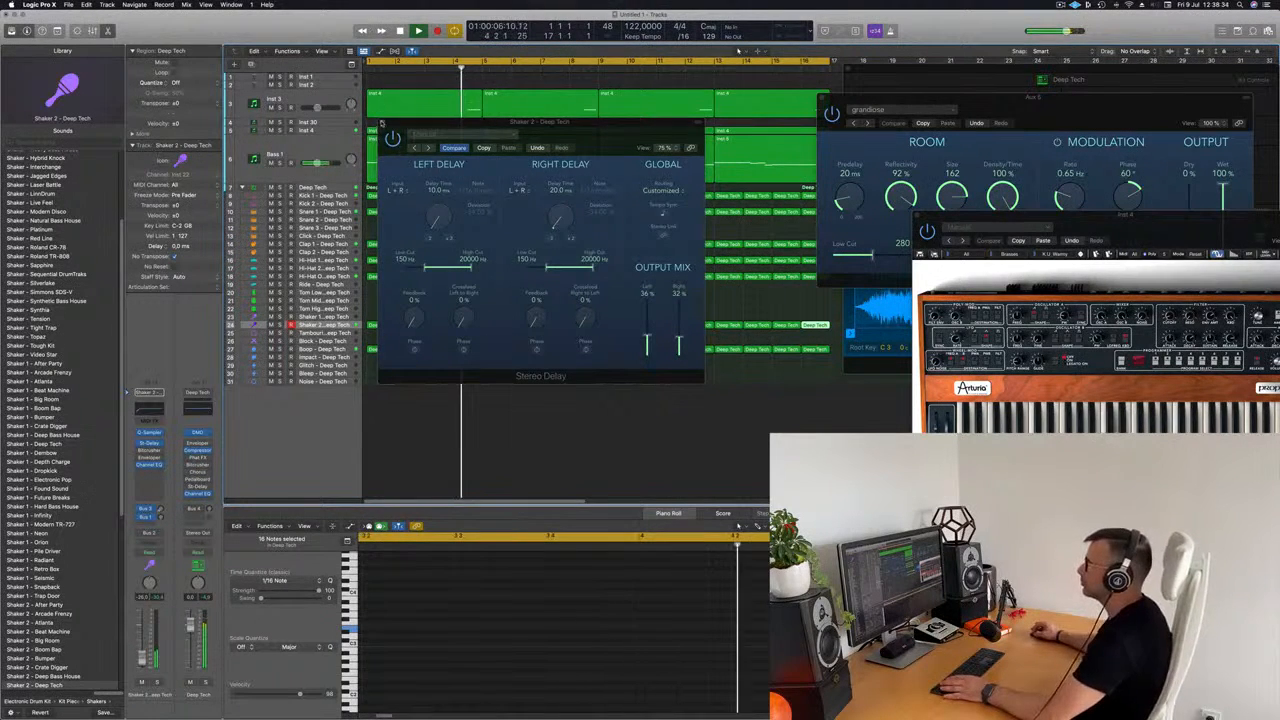
left_click(382, 122)
key("Return")
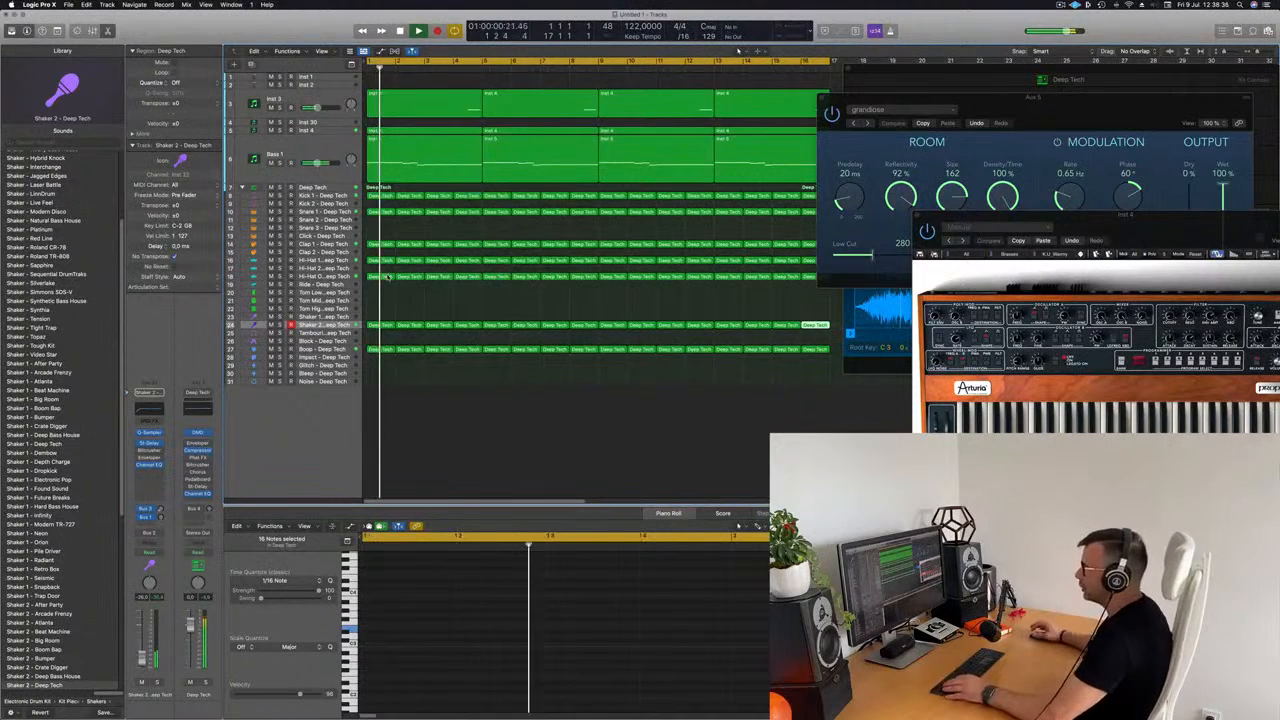
key("Return")
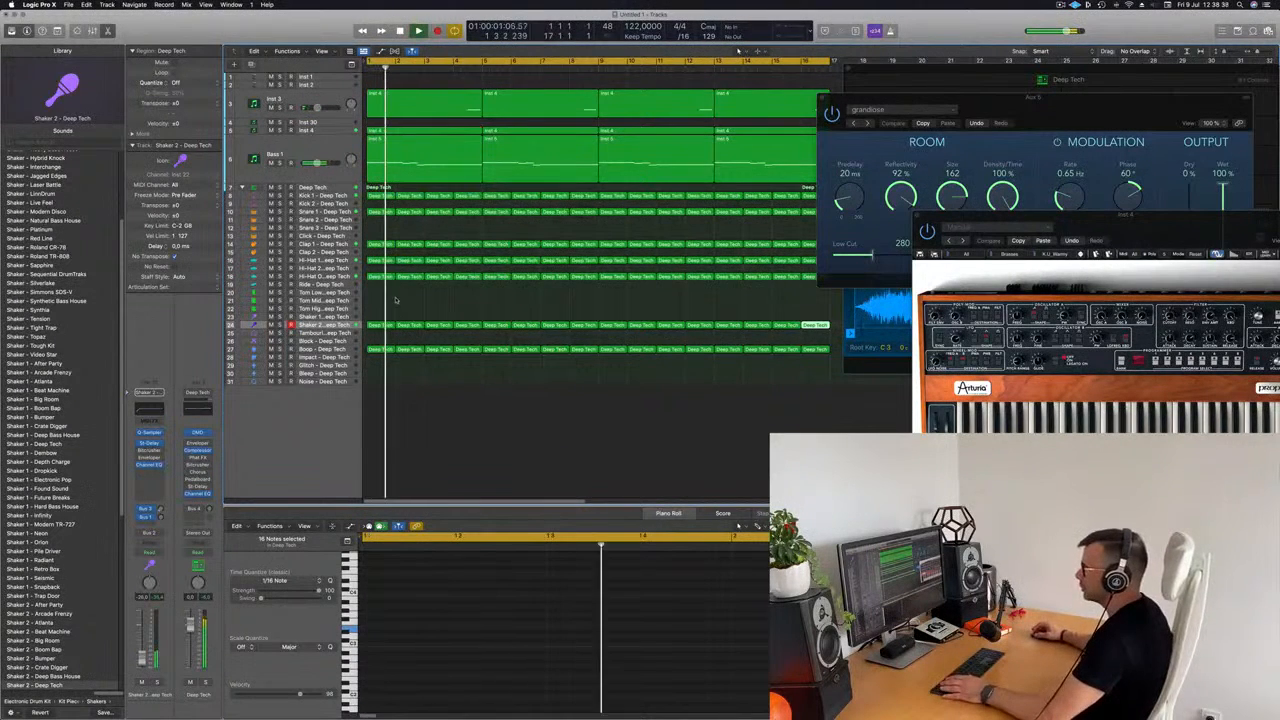
Step: Copy the first Boop region onto the Block track at bar 1 and show its note in the Piano Roll
left_click(380, 350)
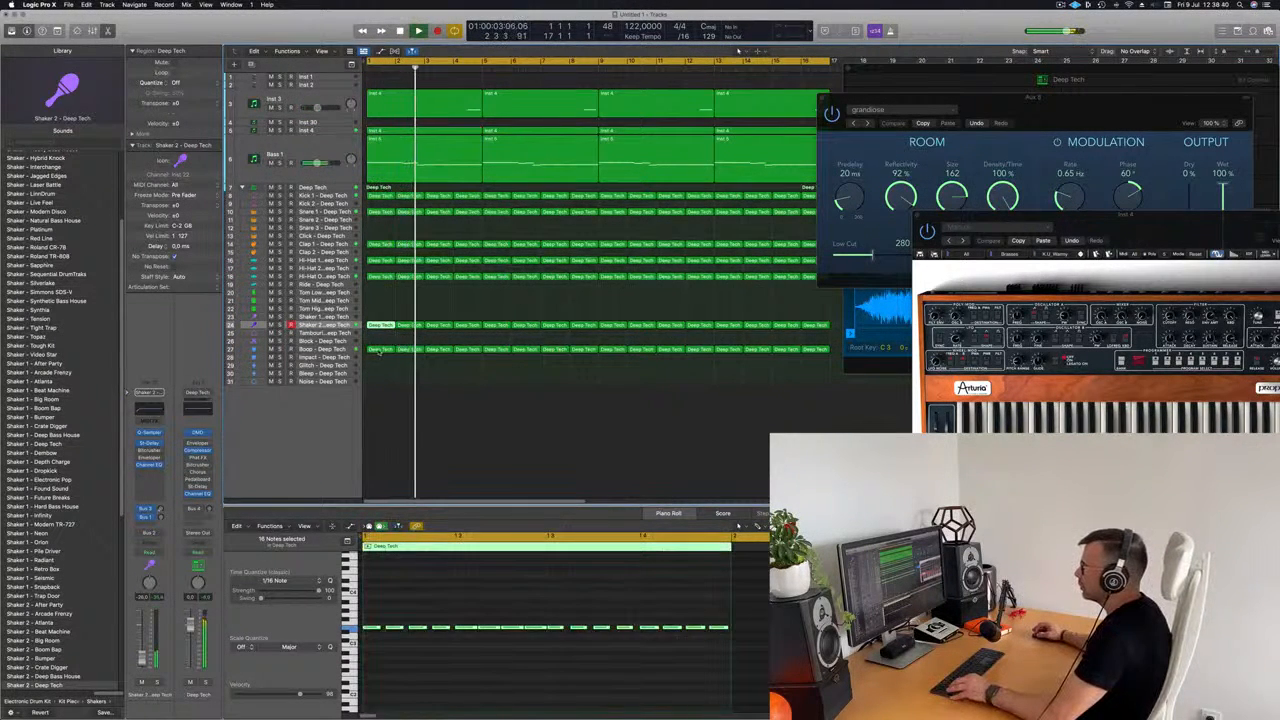
left_click_drag(380, 350, 380, 344)
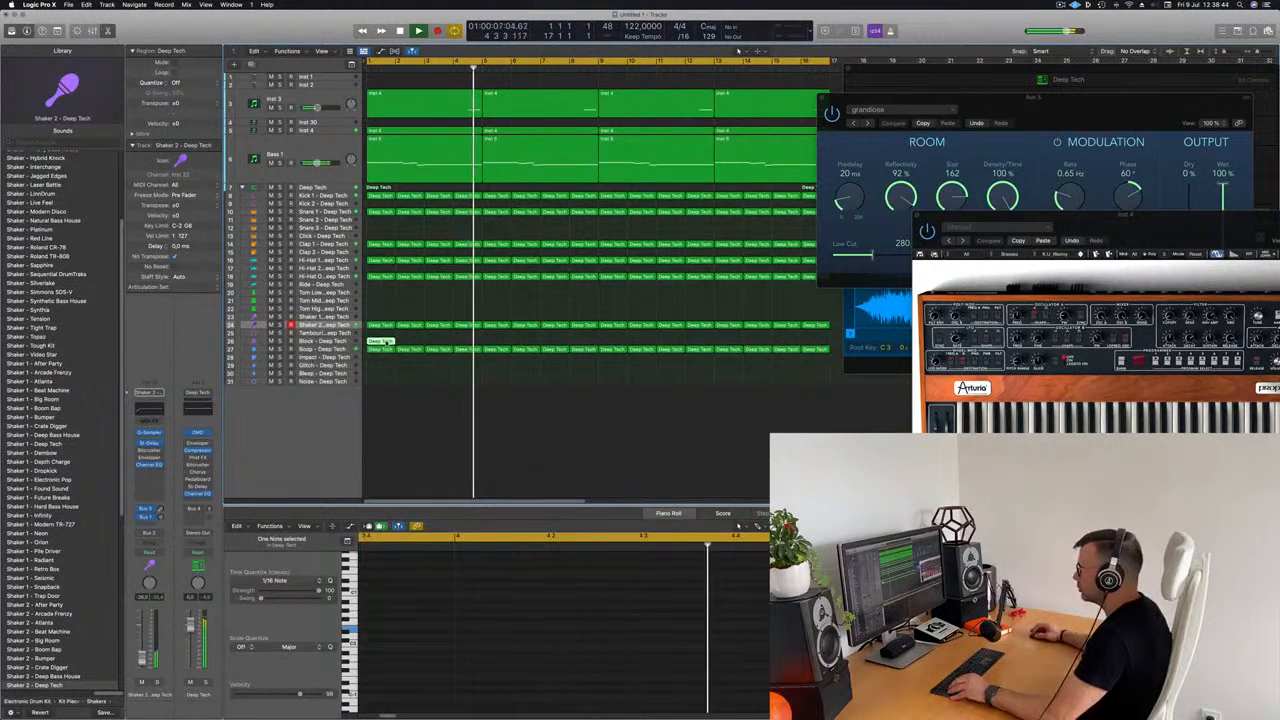
key("e")
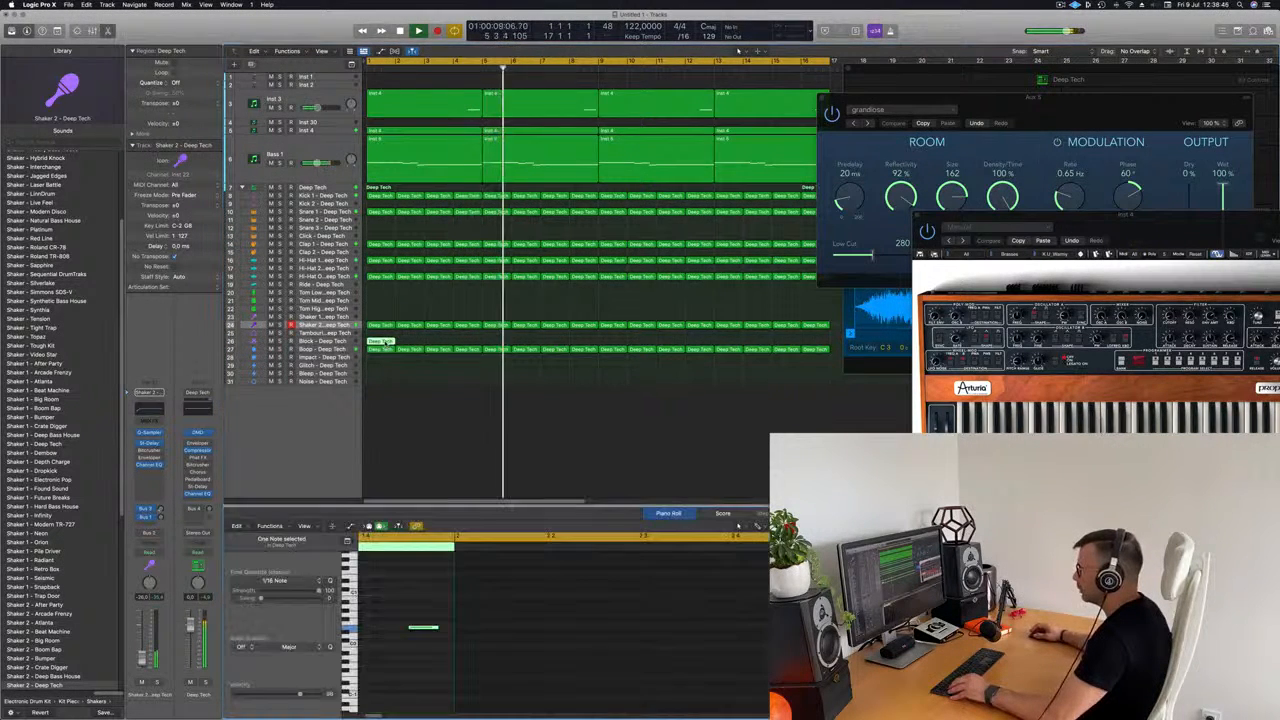
key("e")
Step: Transpose the single note in the Block region to a higher octave and replay the loop from the start
left_click_drag(412, 597, 447, 675)
key("alt+shift+Up")
key("alt+shift+Up")
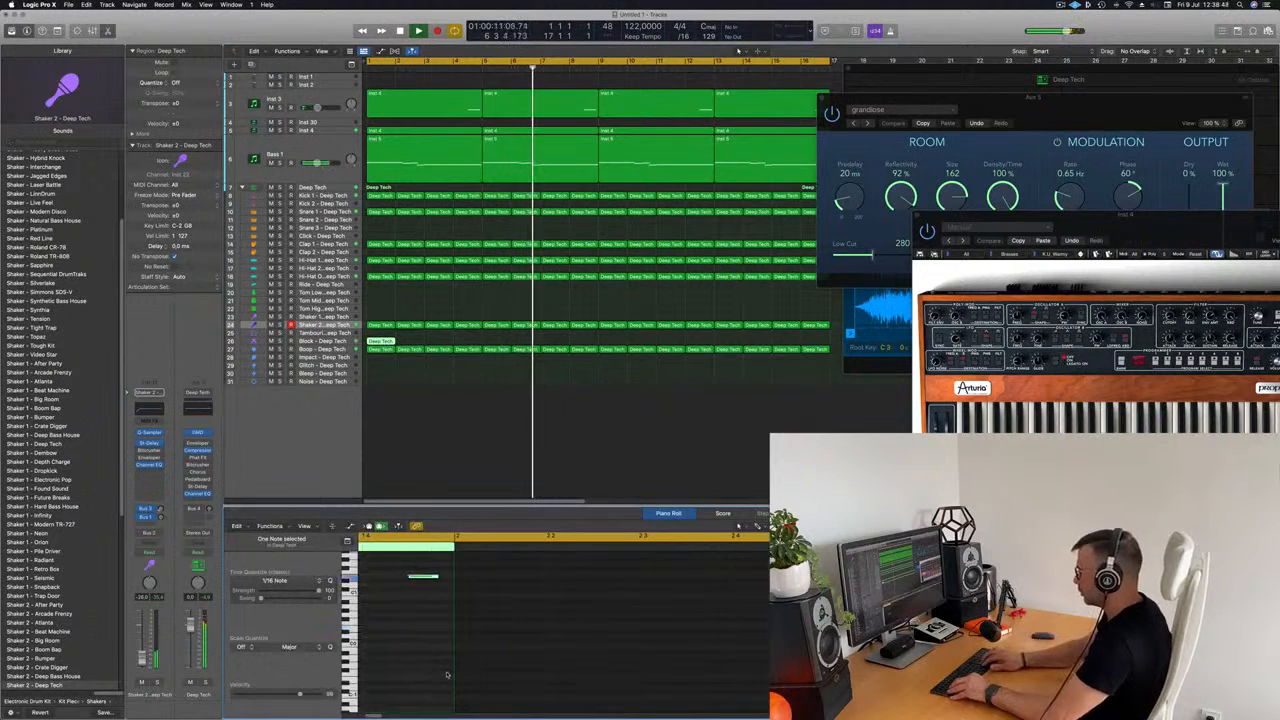
key("Return")
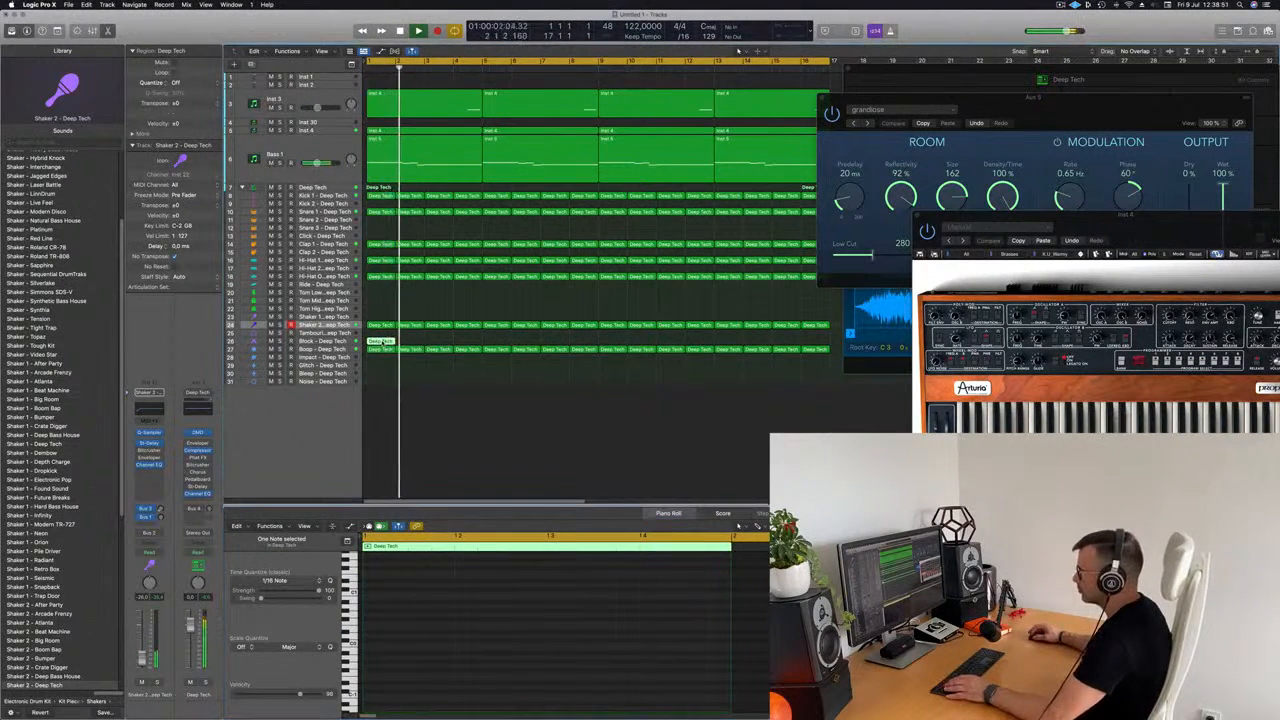
Step: Reopen the Block region in the Piano Roll to check its note, and replay the loop from the start
key("p")
double_click(387, 342)
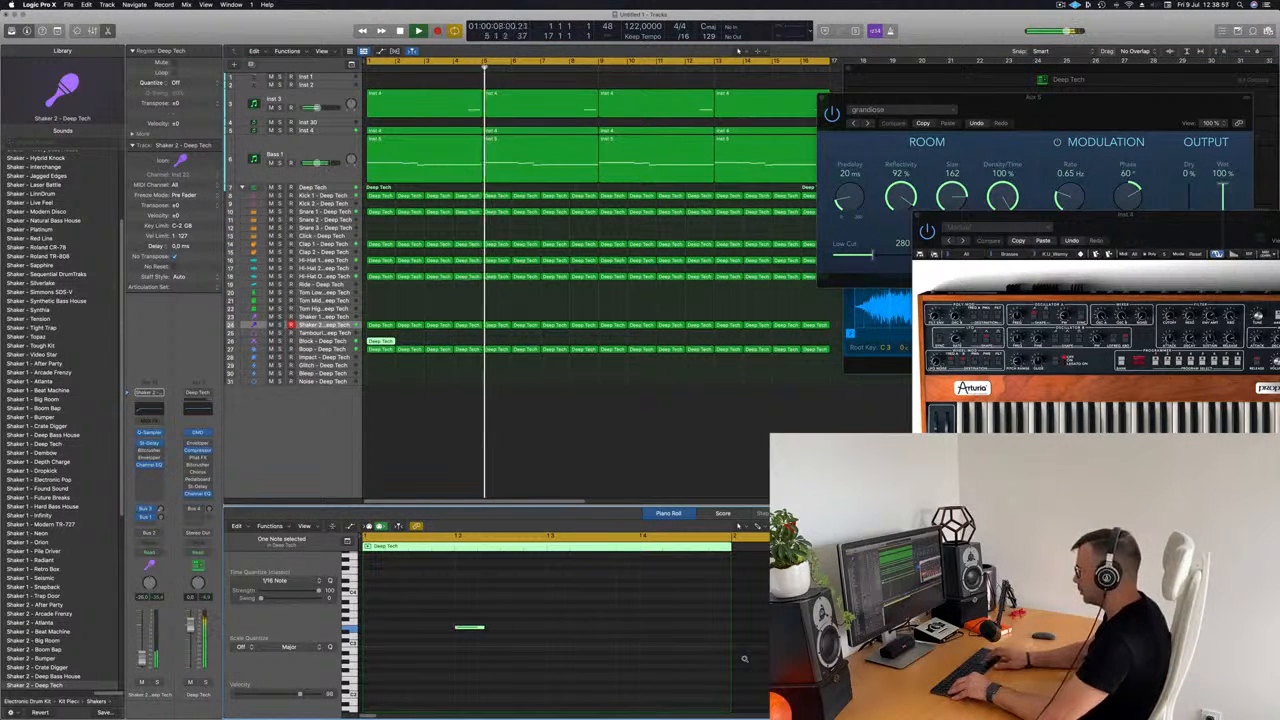
key("Return")
key("Return")
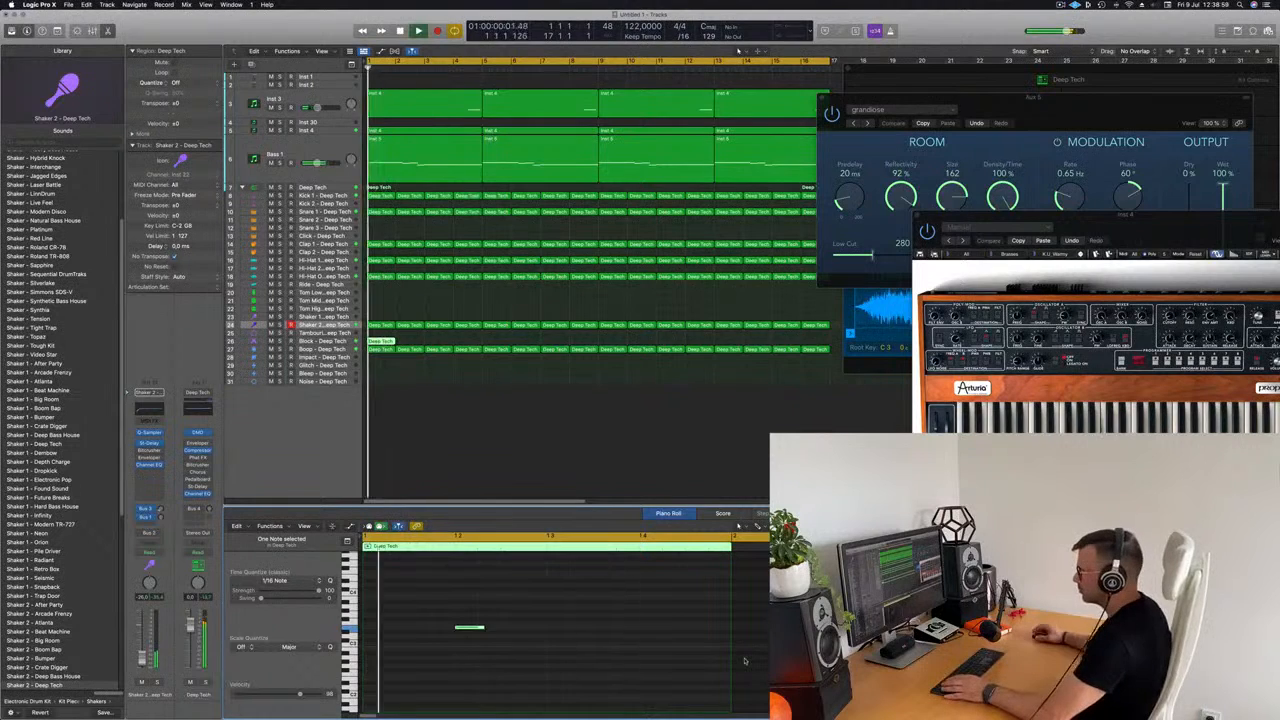
Step: Duplicate the note in the Block region to make a three-hit pattern within bar 1, checking it from the loop start
left_click_drag(453, 615, 531, 682)
key("Return")
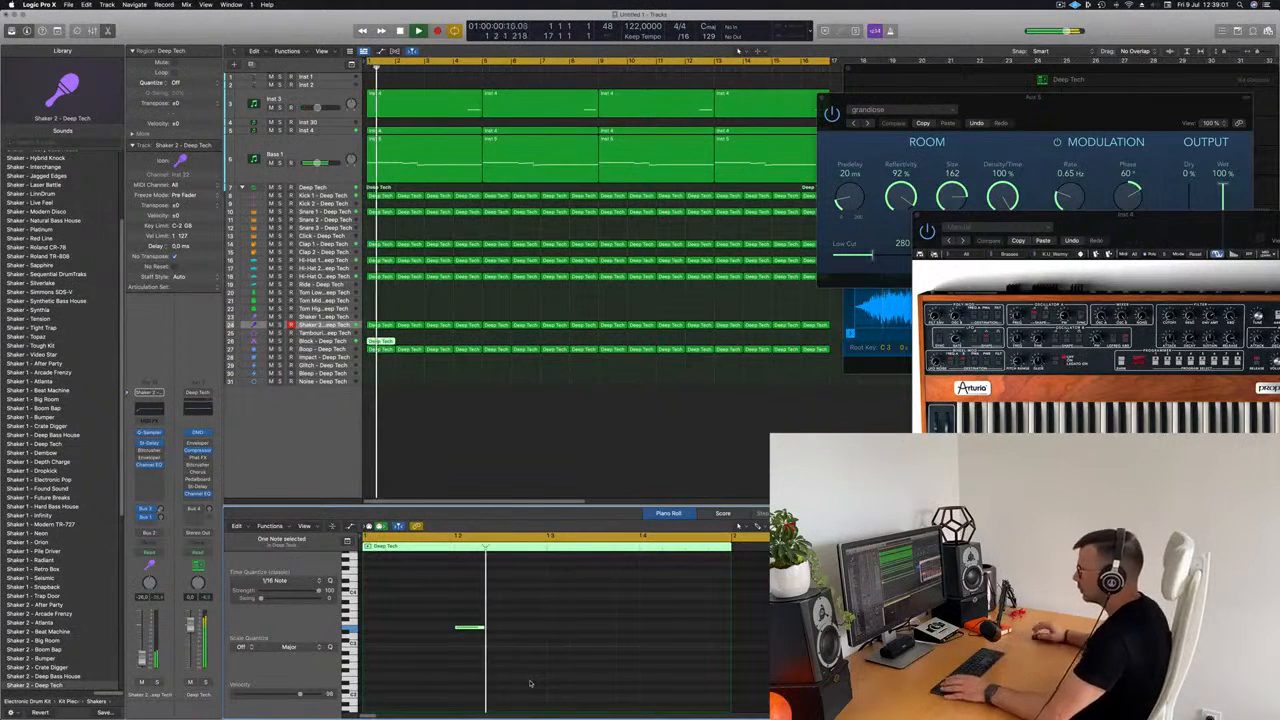
key("Return")
left_click_drag(480, 628, 632, 637)
scroll(512, 599, "down", 2)
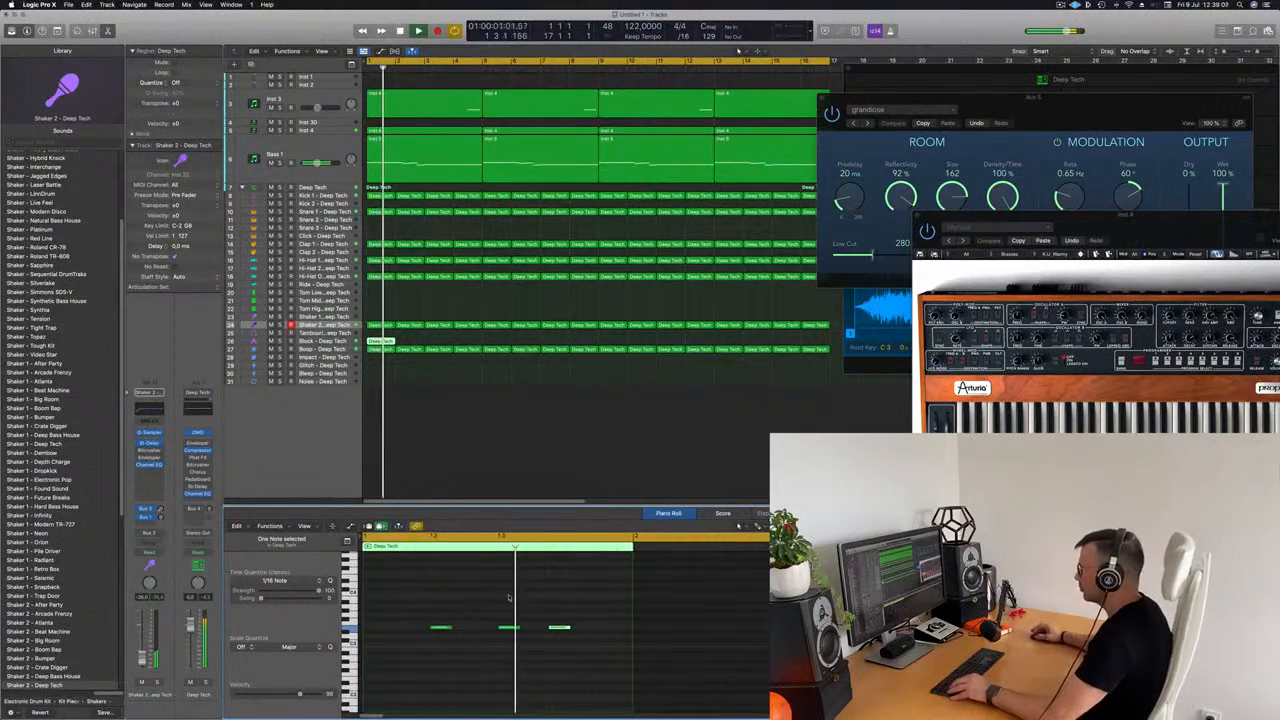
Step: Repeat the one-bar Block region fifteen times so the pattern fills the loop through bar 16
left_click(256, 342)
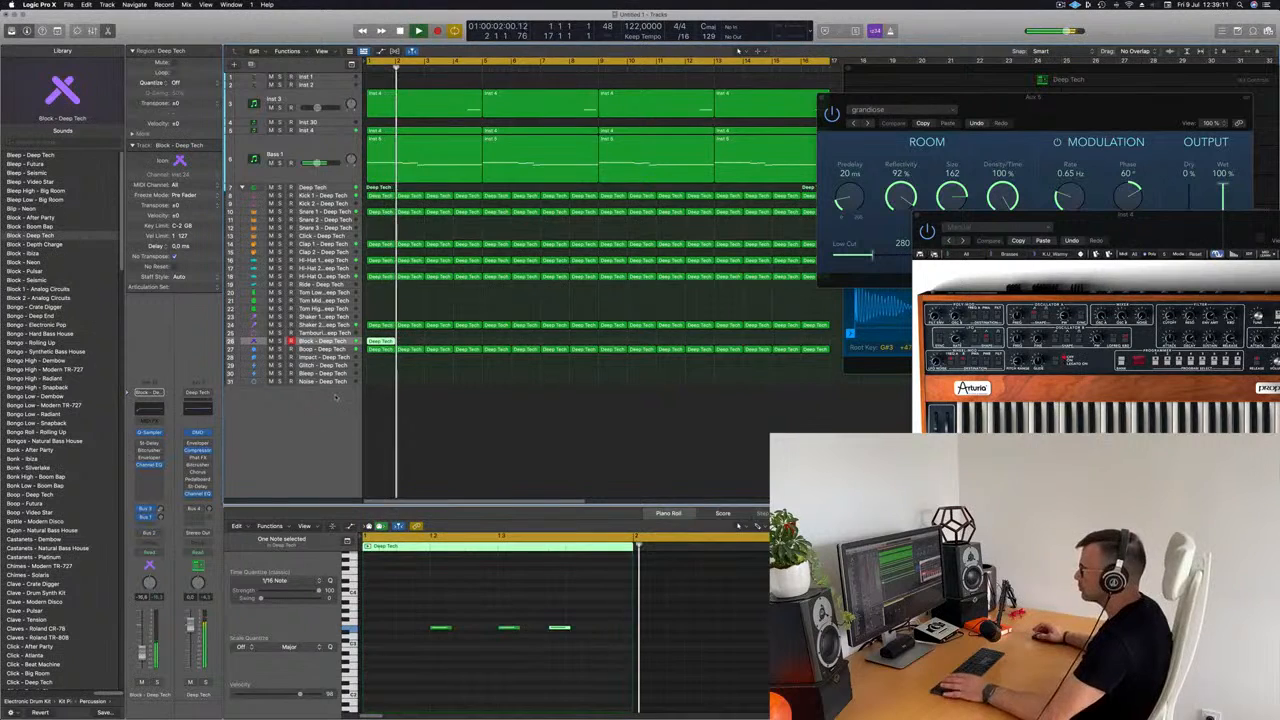
key("super+r")
key("super+r")
key("super+r")
key("super+r")
key("super+r")
key("super+r")
key("super+r")
key("super+r")
key("super+r")
key("super+r")
key("super+r")
key("super+r")
key("super+r")
key("super+r")
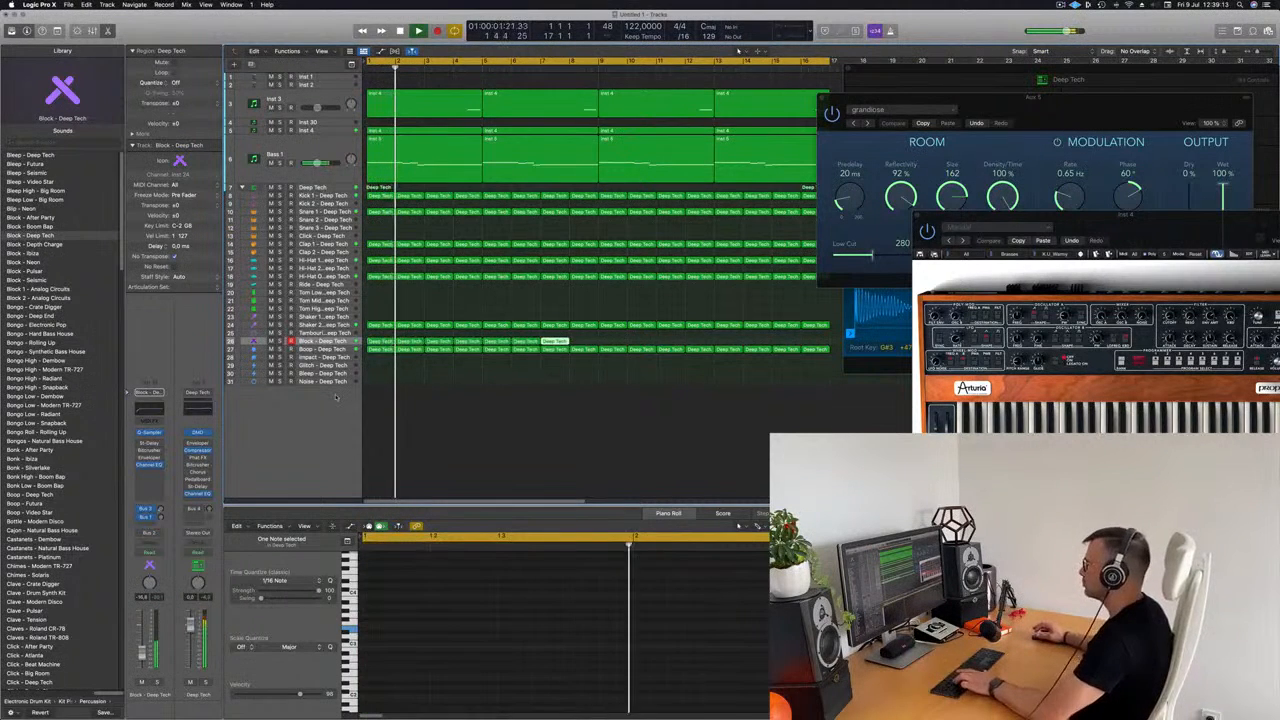
key("super+r")
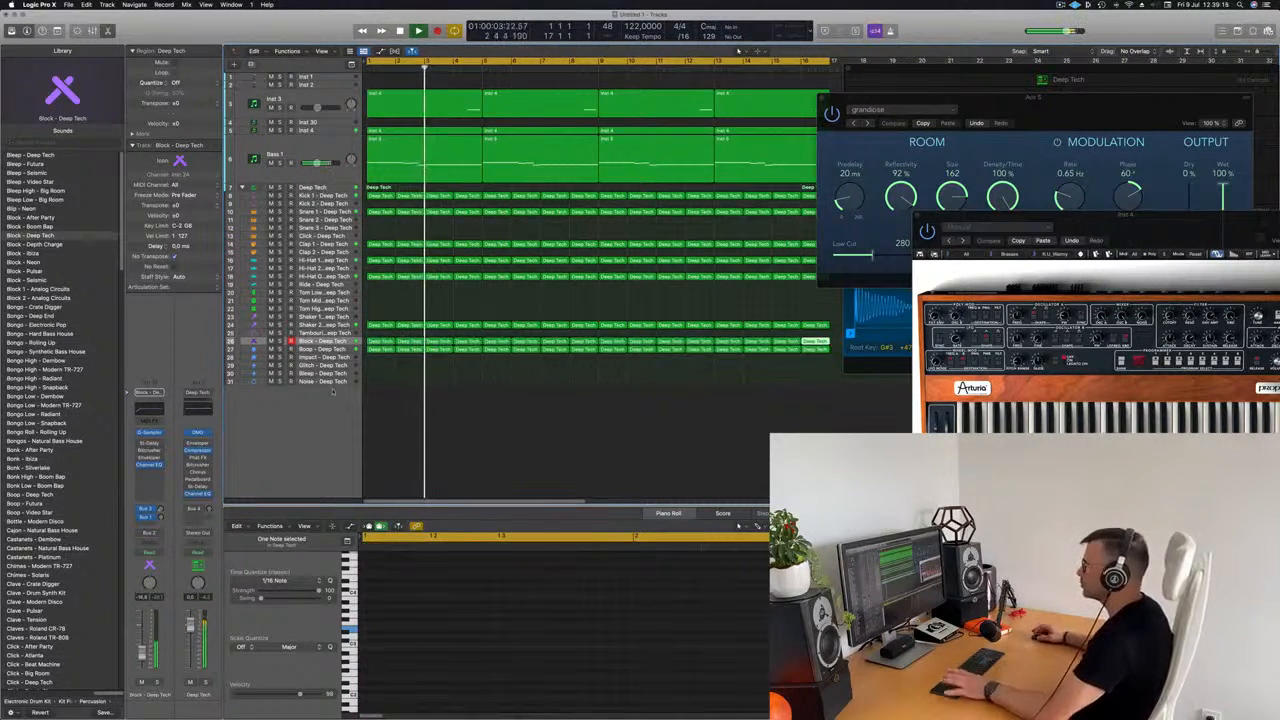
Step: Enable the Stereo Delay on the Block track and load its 1/8 Note Dotted preset during playback
key("space")
key("space")
key("space")
key("space")
left_click(141, 443)
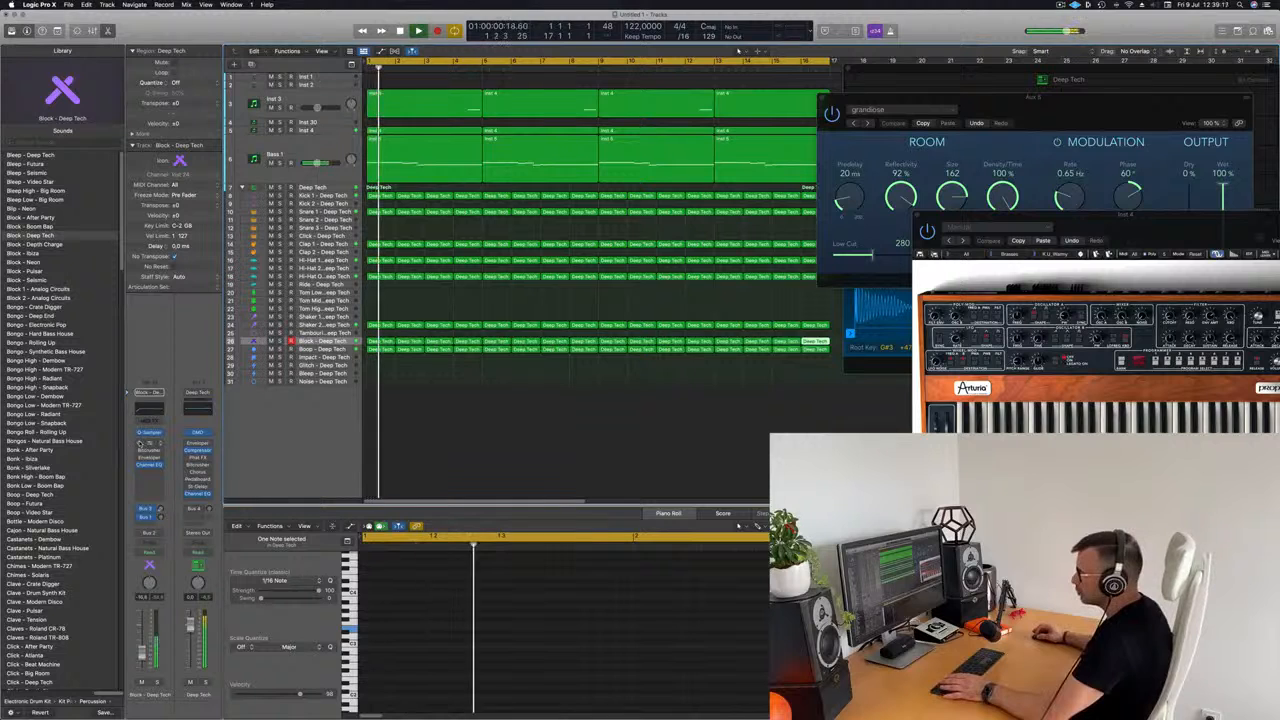
left_click(150, 443)
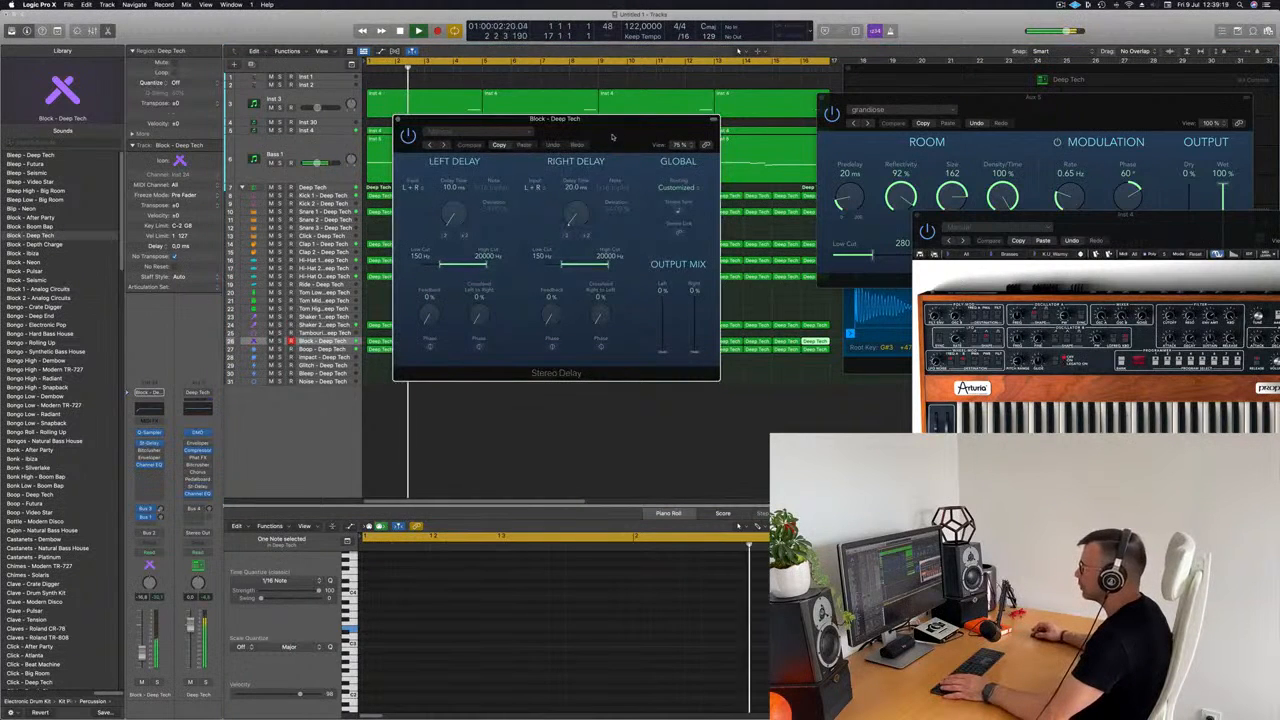
left_click_drag(641, 121, 626, 124)
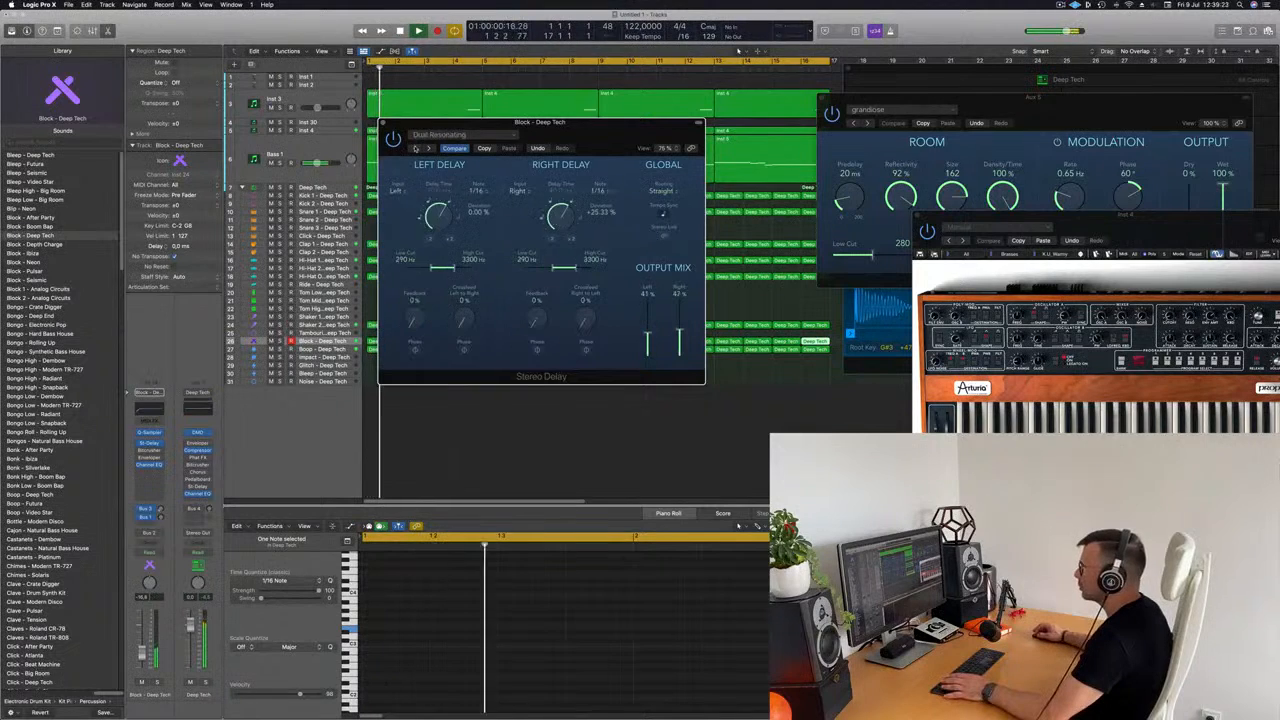
left_click(437, 135)
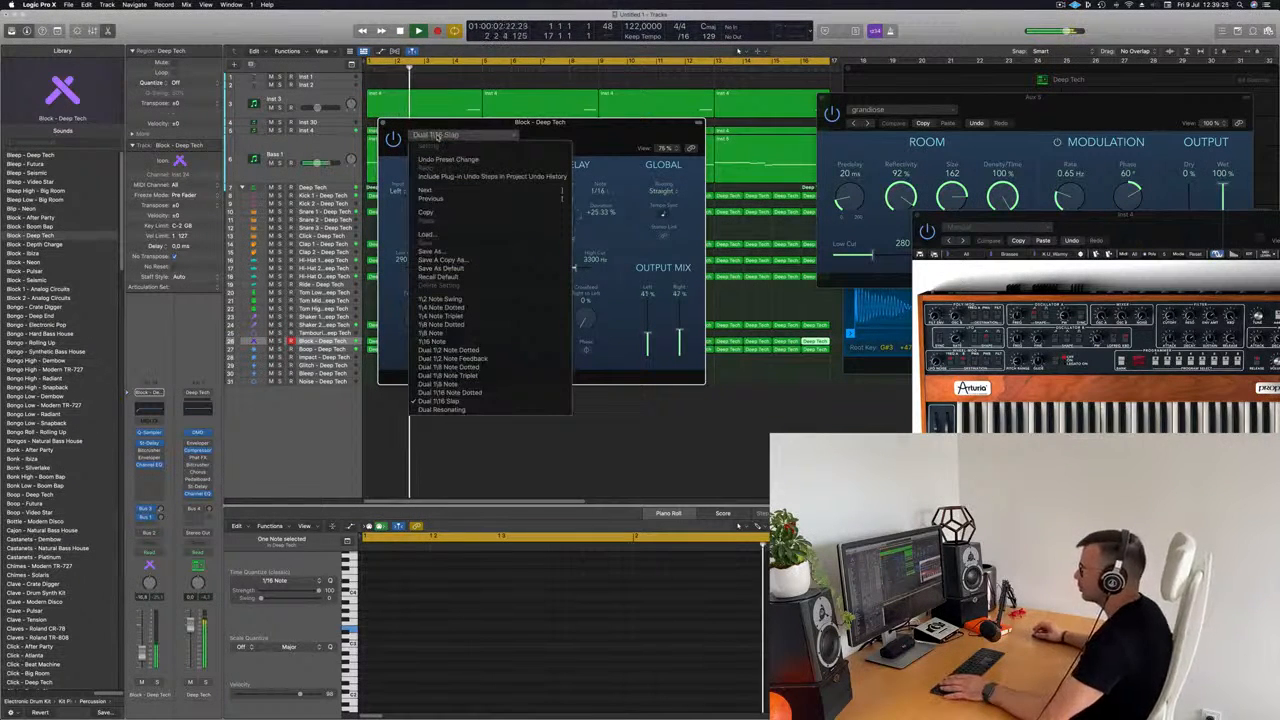
left_click(440, 324)
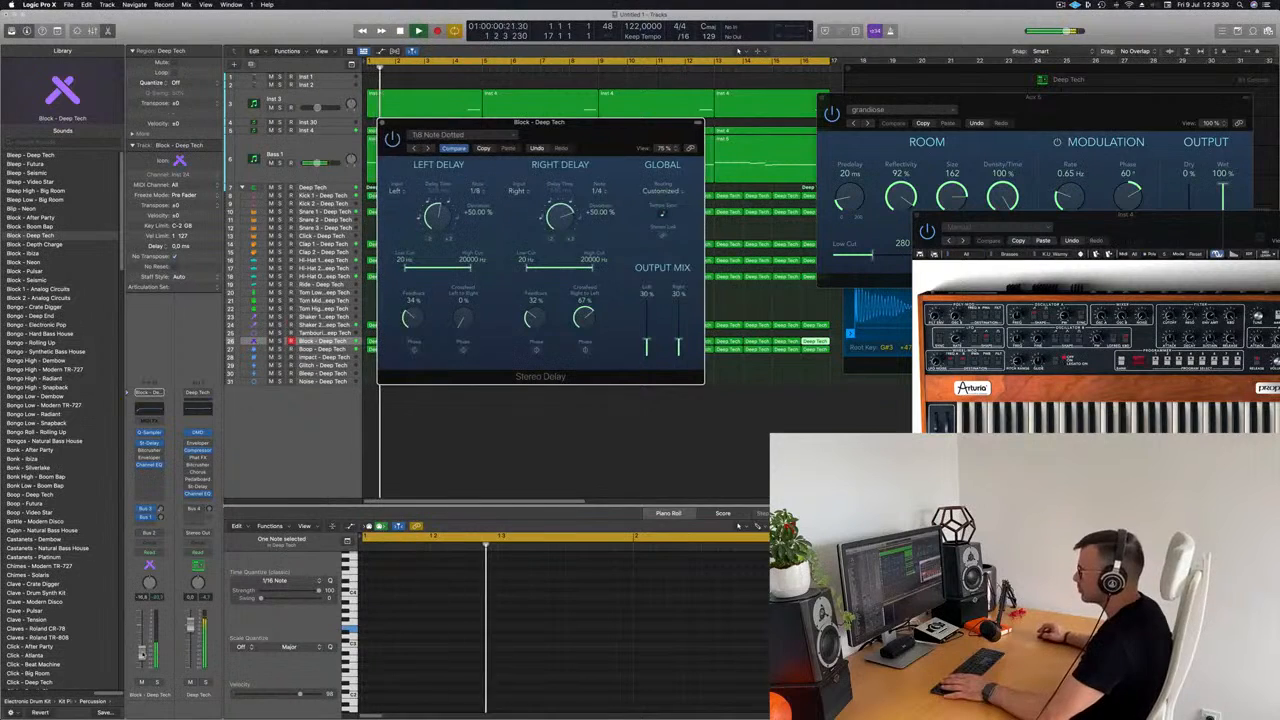
Step: Close the Block track's delay window and replay the loop from the start with the whole arrangement in view
left_click(720, 349)
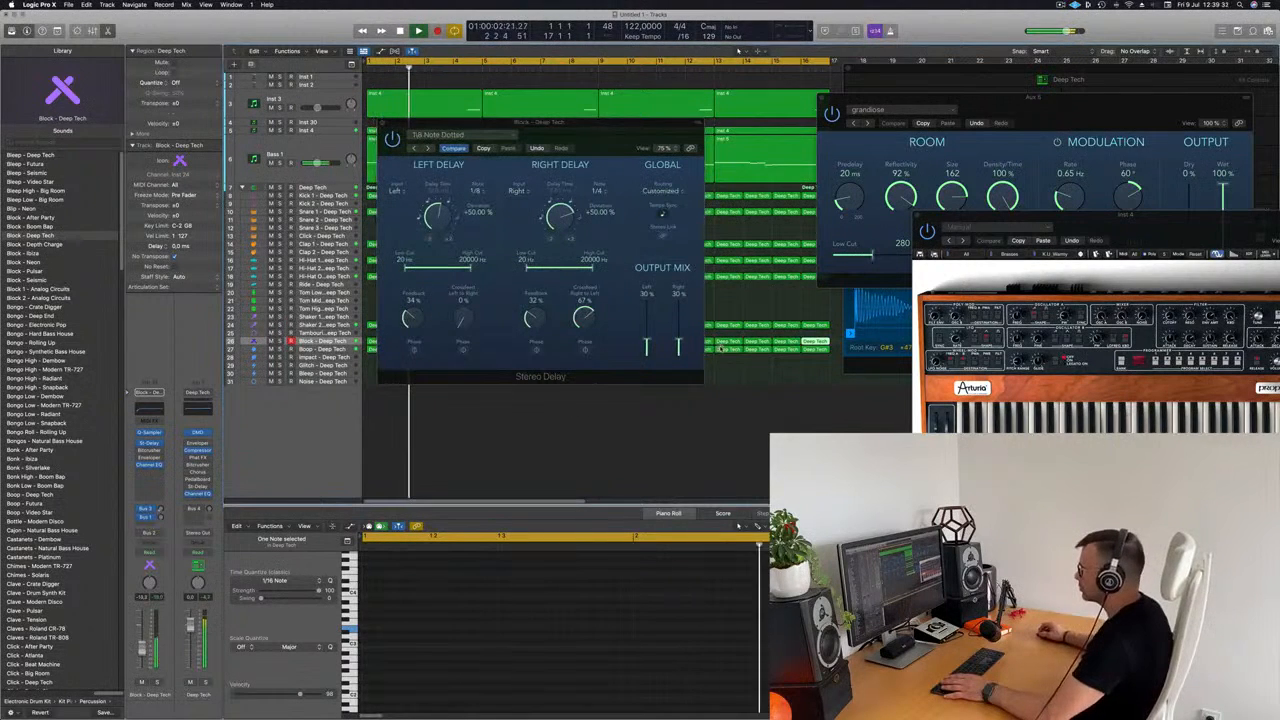
left_click_drag(460, 127, 467, 197)
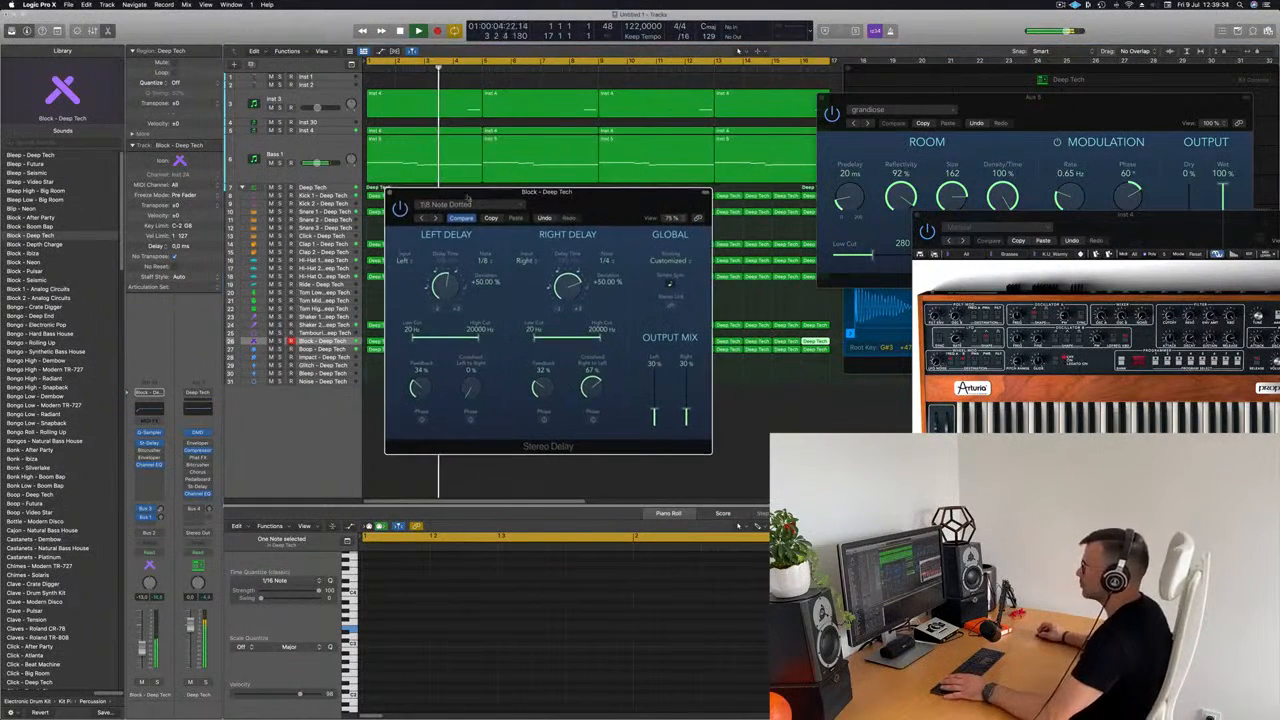
left_click(390, 192)
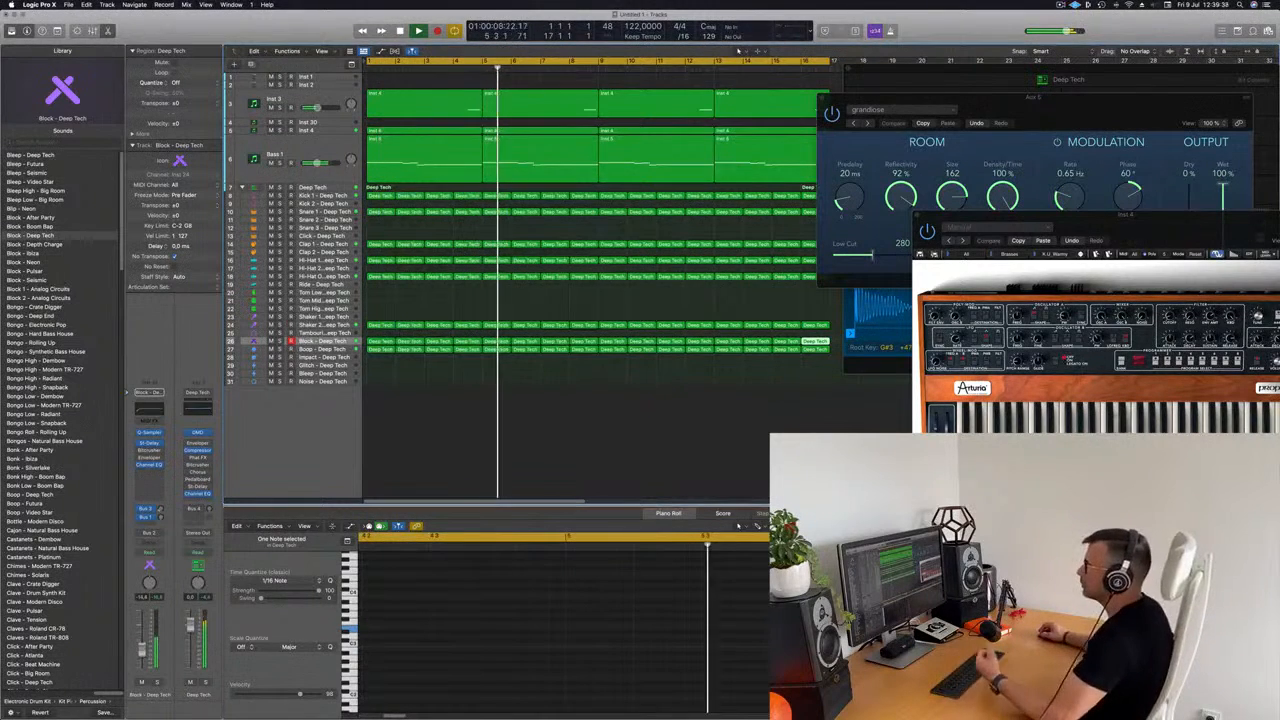
scroll(457, 455, "left", 3)
scroll(472, 441, "down", 3)
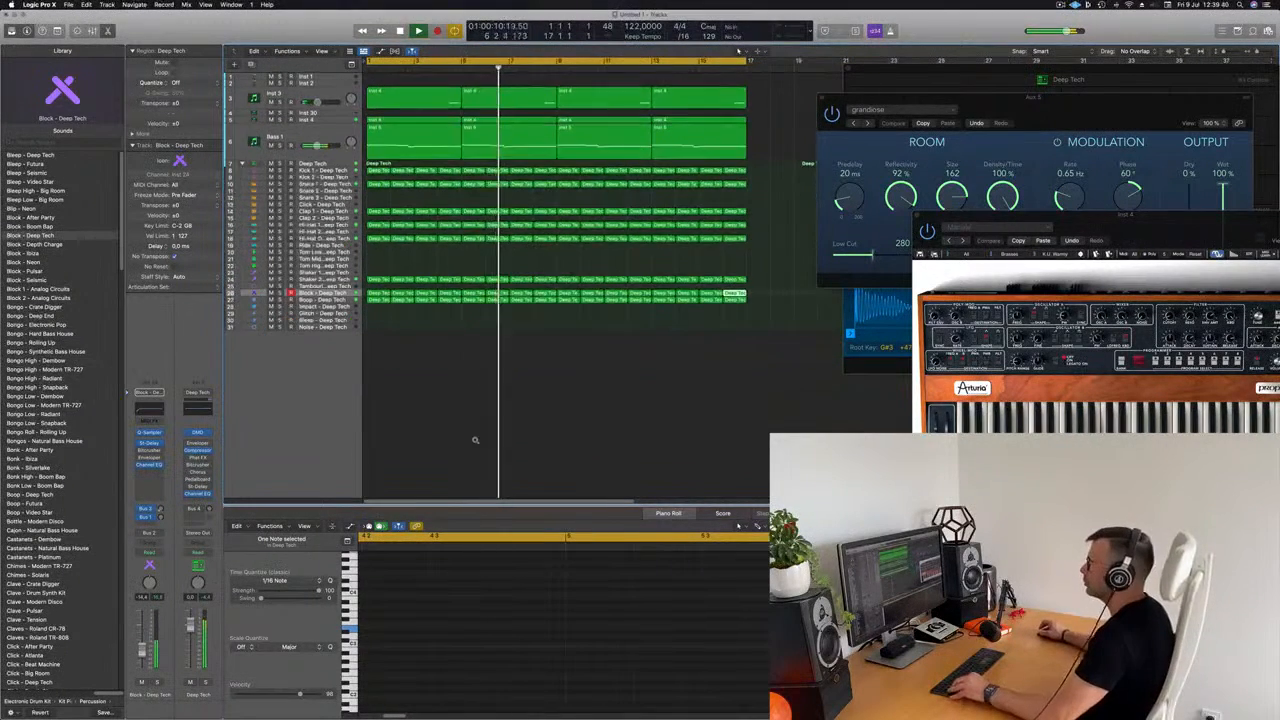
key("space")
key("space")
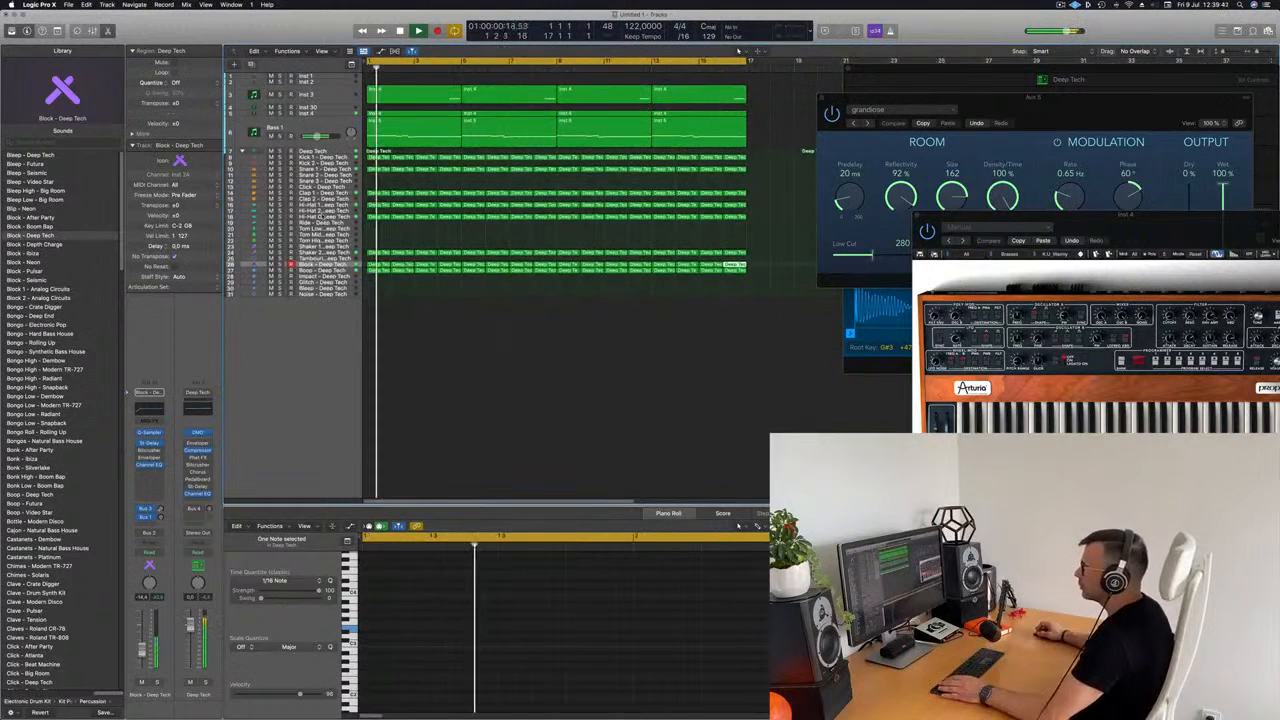
Step: Add a Compressor side-chained to Inst 6 after the Channel EQ on the Shaker 2 track
left_click(320, 252)
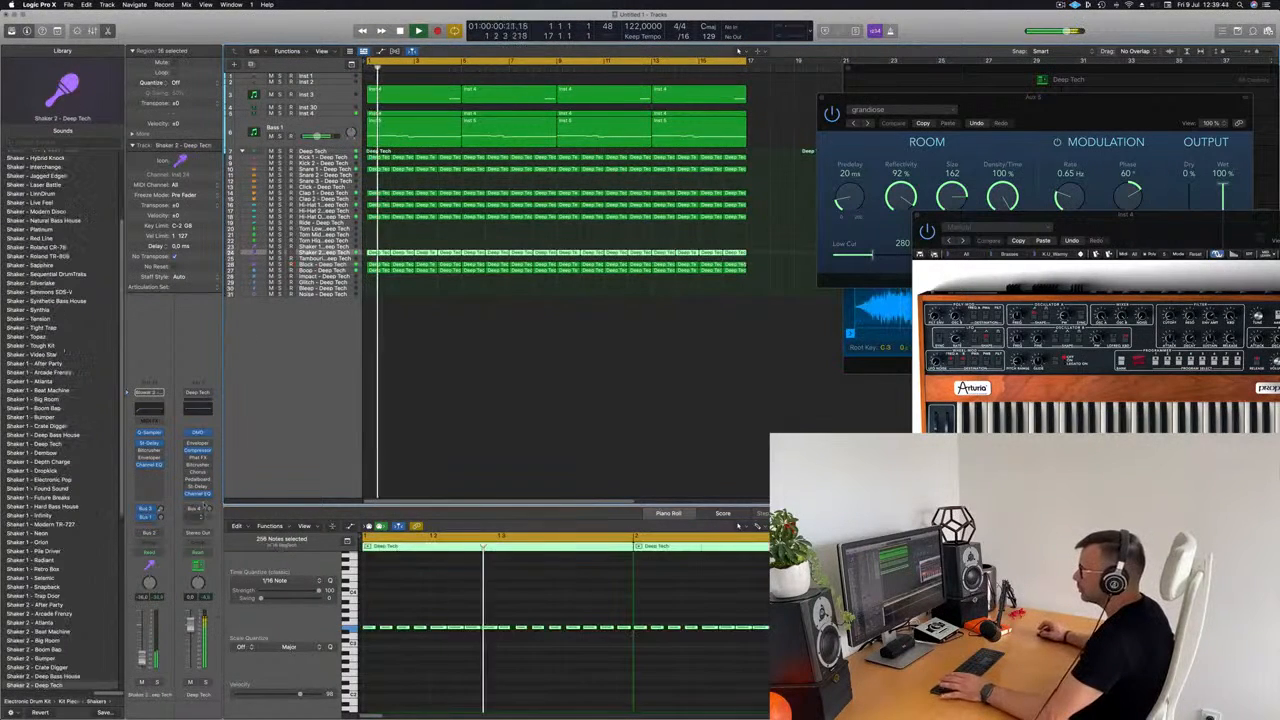
left_click(154, 475)
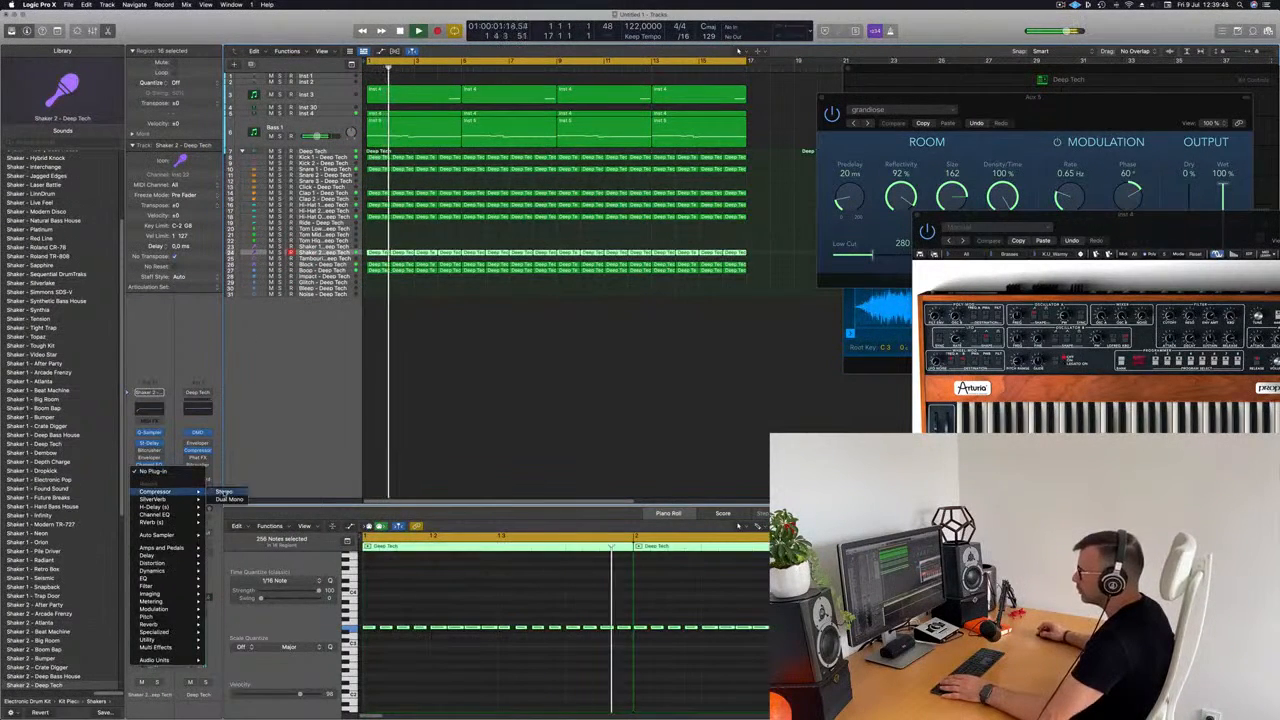
left_click(406, 420)
key("x")
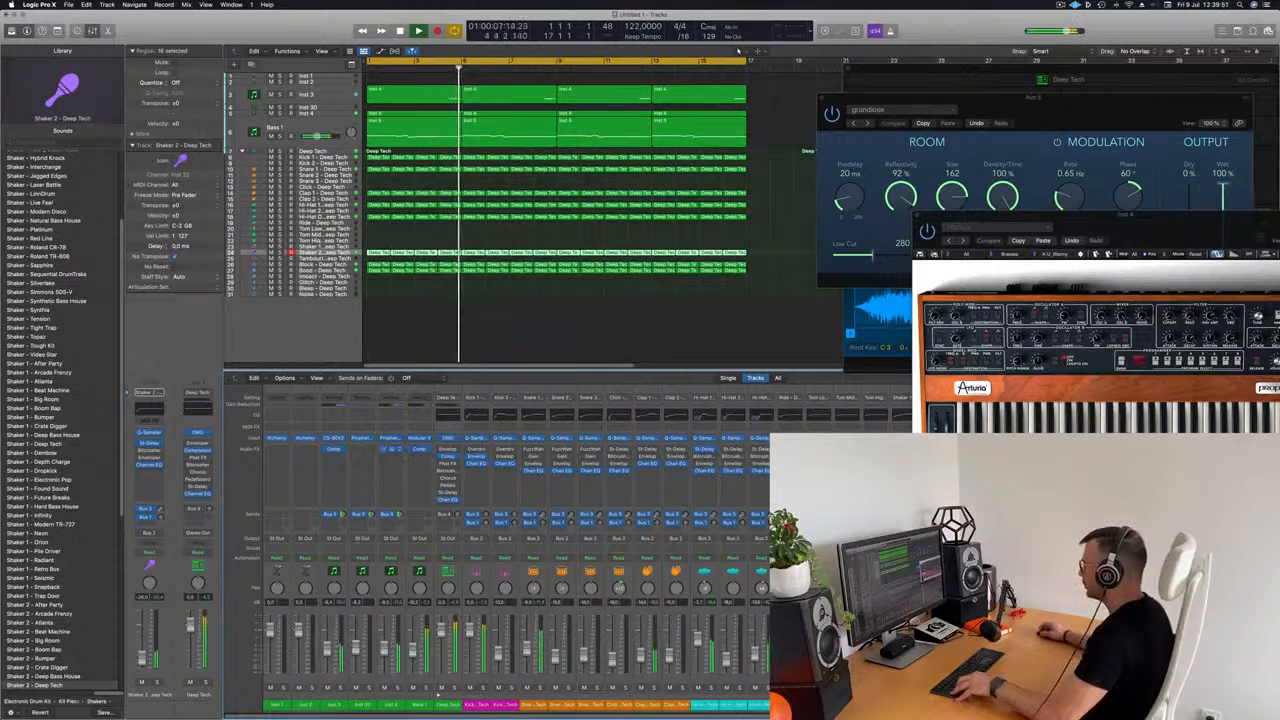
left_click_drag(1154, 224, 970, 74)
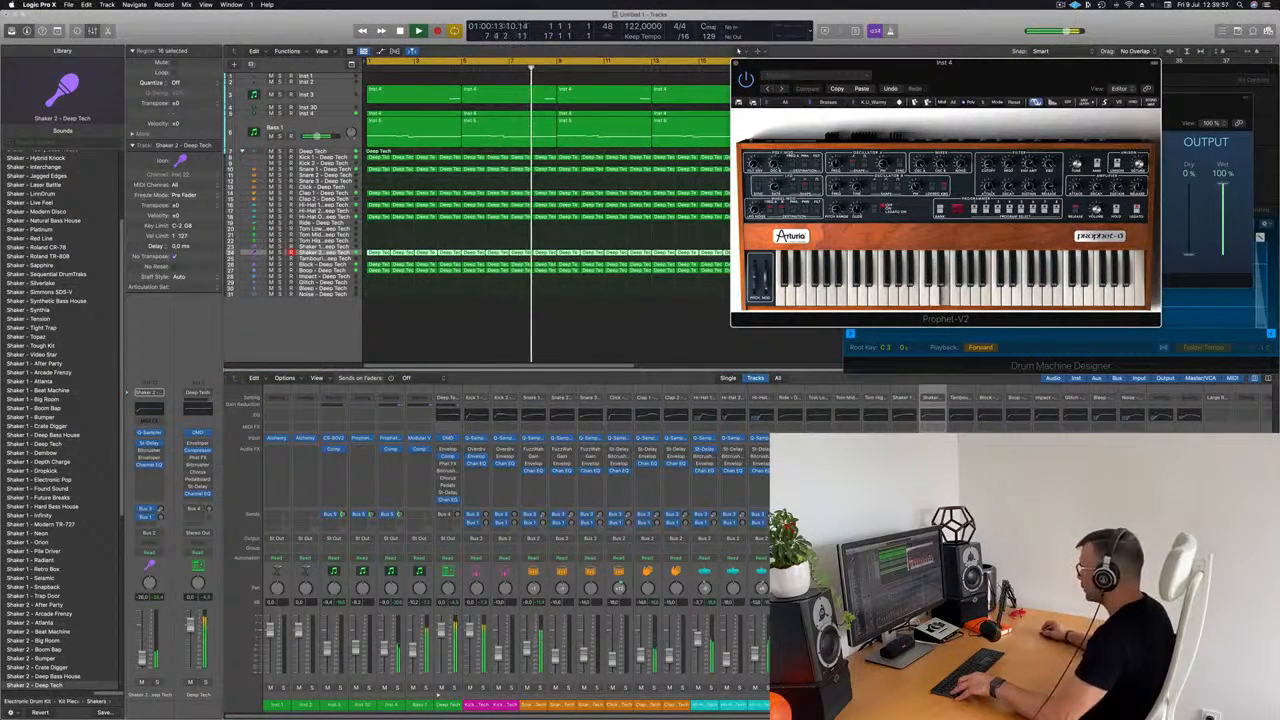
left_click(149, 472)
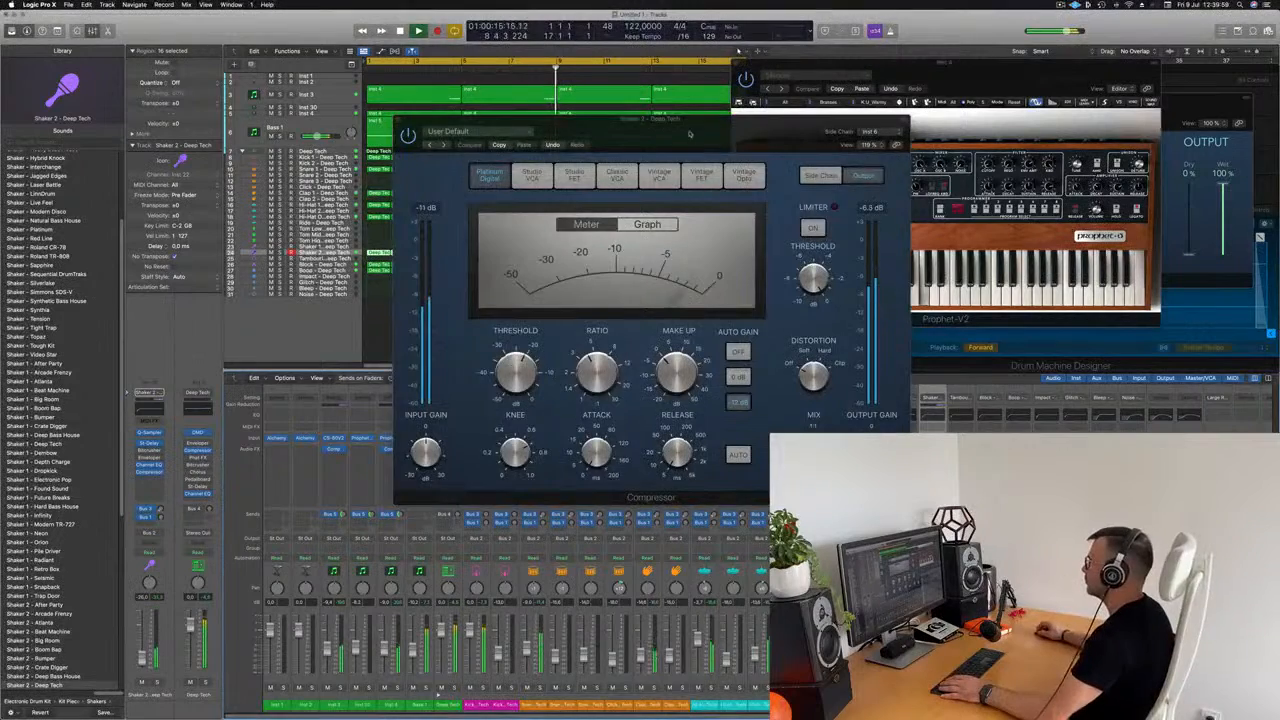
left_click_drag(689, 134, 809, 146)
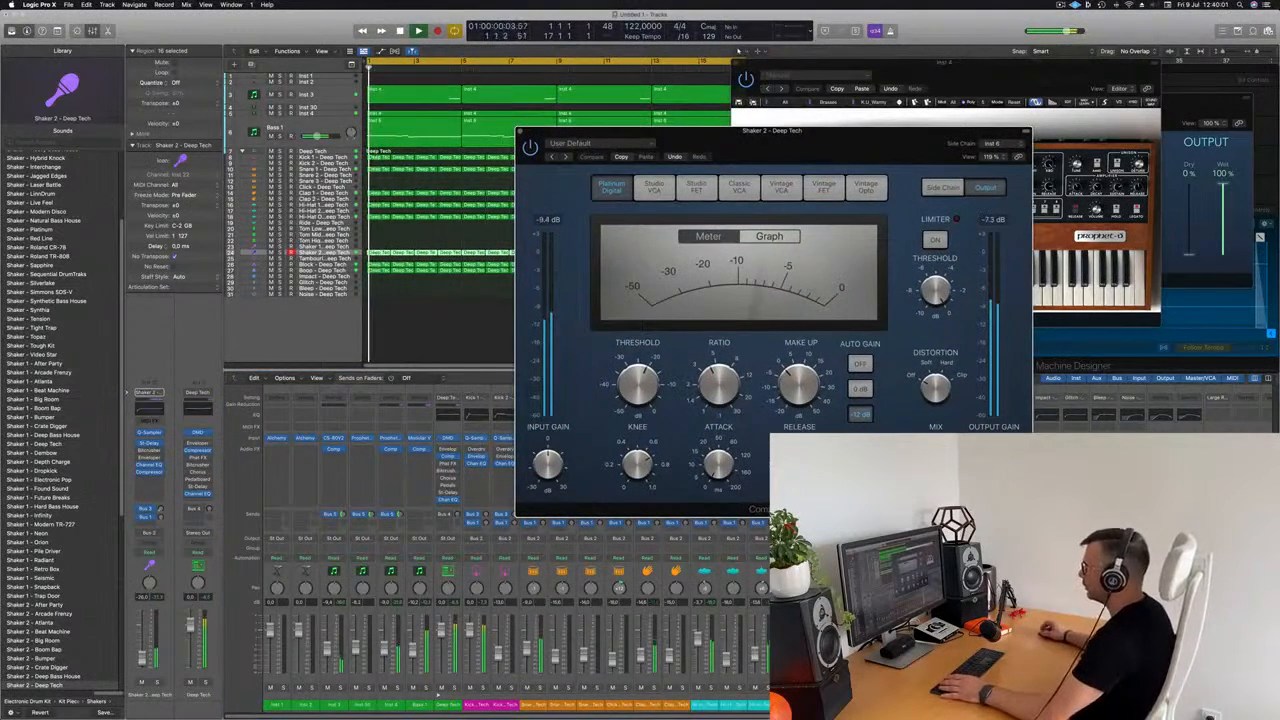
Step: Replay the loop, raise the Shaker 2 volume slightly, and close the Compressor and Prophet-V2 windows
key("space")
key("space")
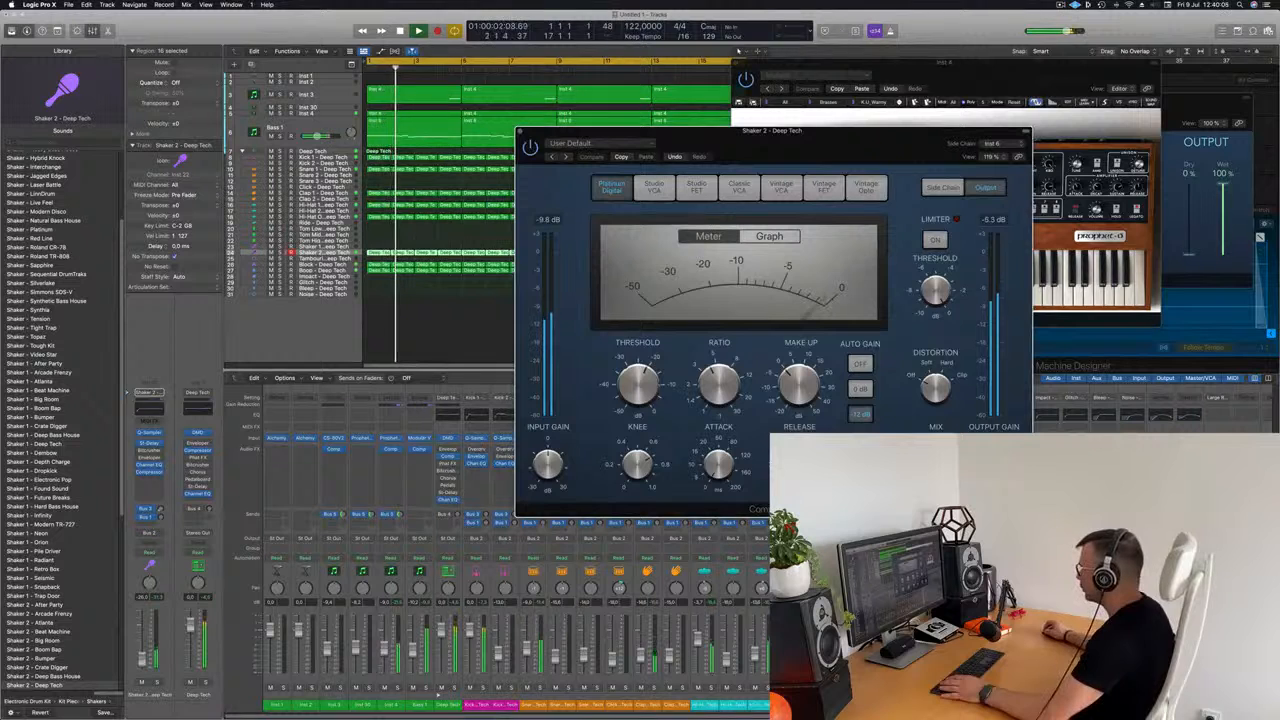
left_click_drag(142, 657, 142, 655)
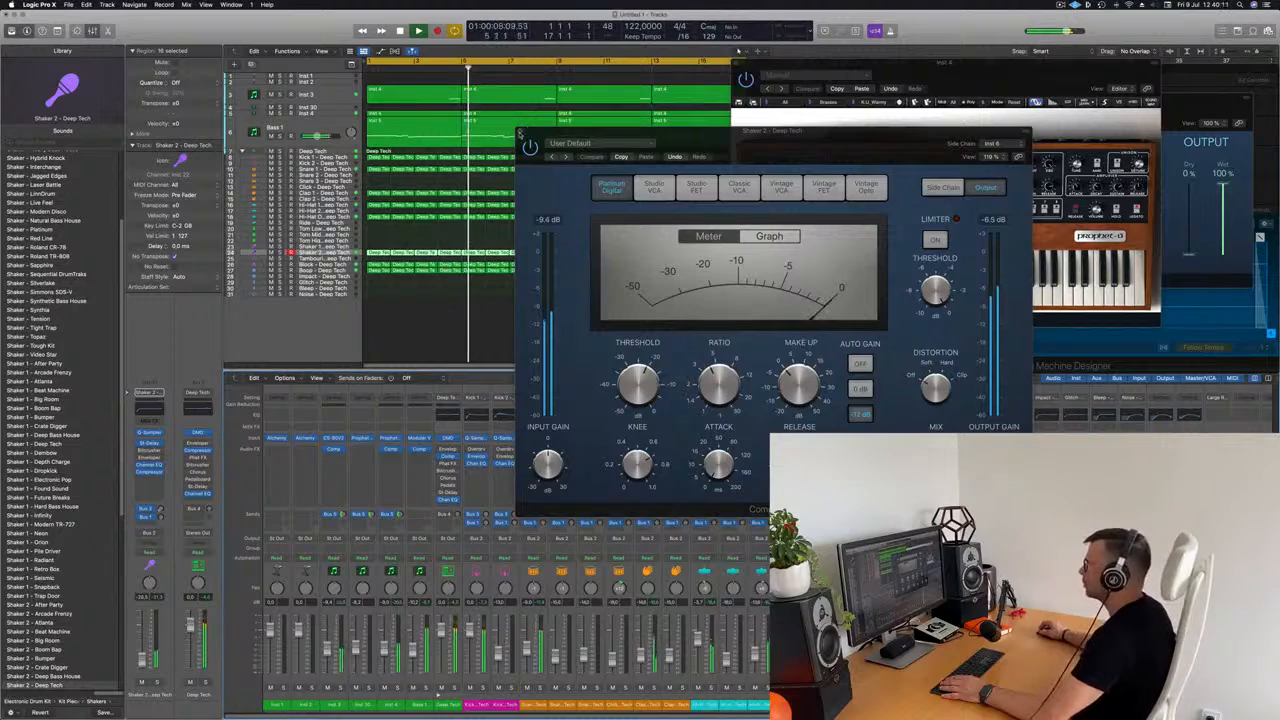
left_click(520, 131)
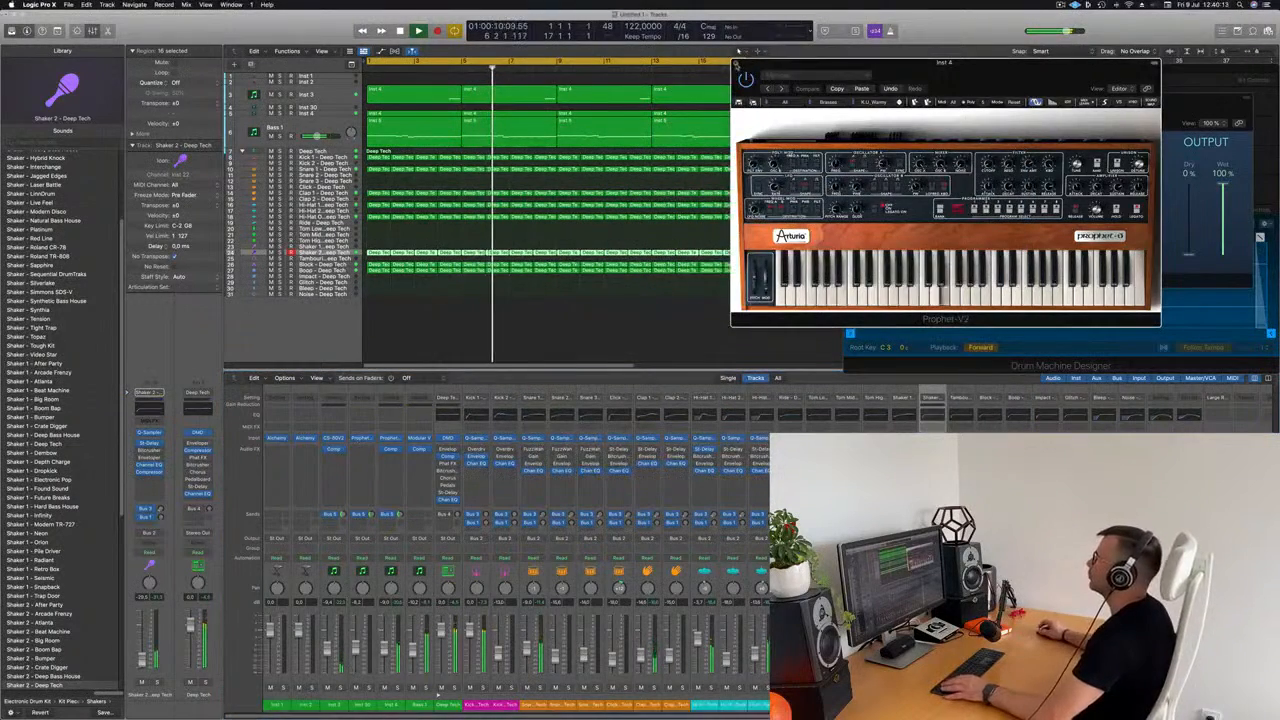
left_click(737, 63)
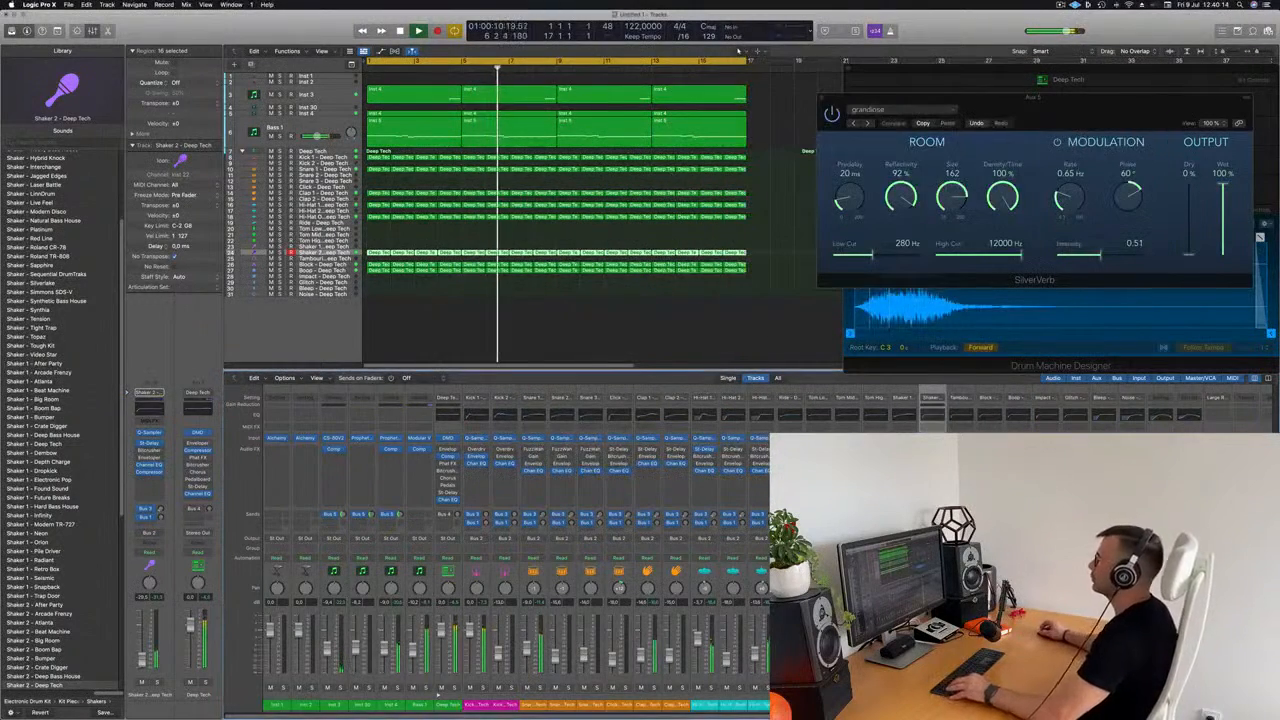
Step: Select the empty Inst 2 track, show the toolbar and enlarge the track's height, replaying the loop from the start
left_click(330, 95)
left_click(330, 107)
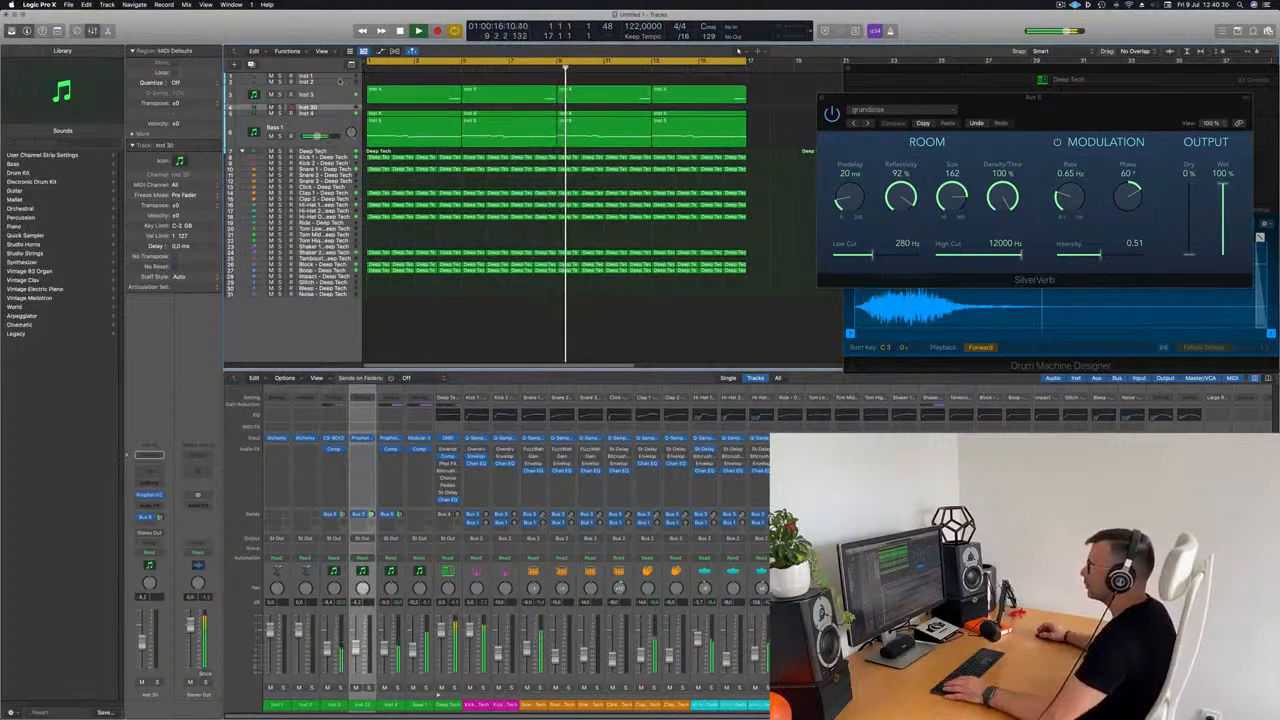
left_click(337, 85)
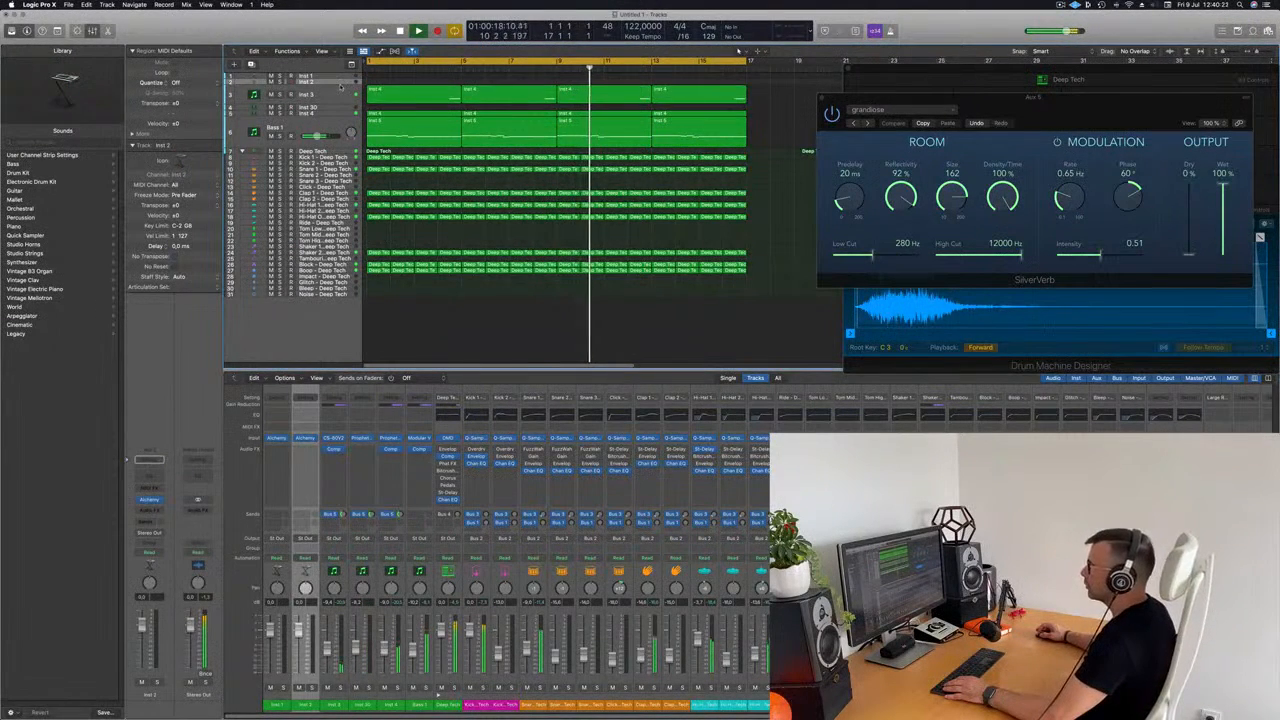
left_click(330, 95)
left_click(337, 85)
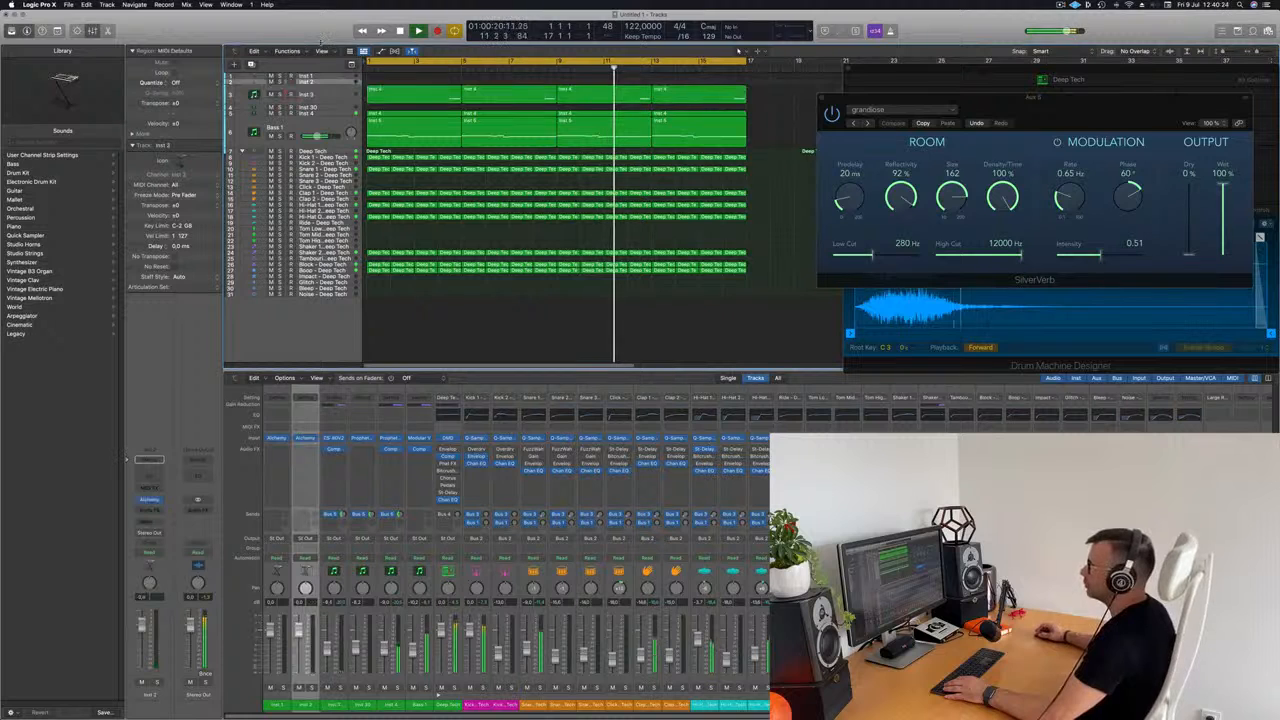
key("ctrl+alt+super+t")
key("ctrl+z")
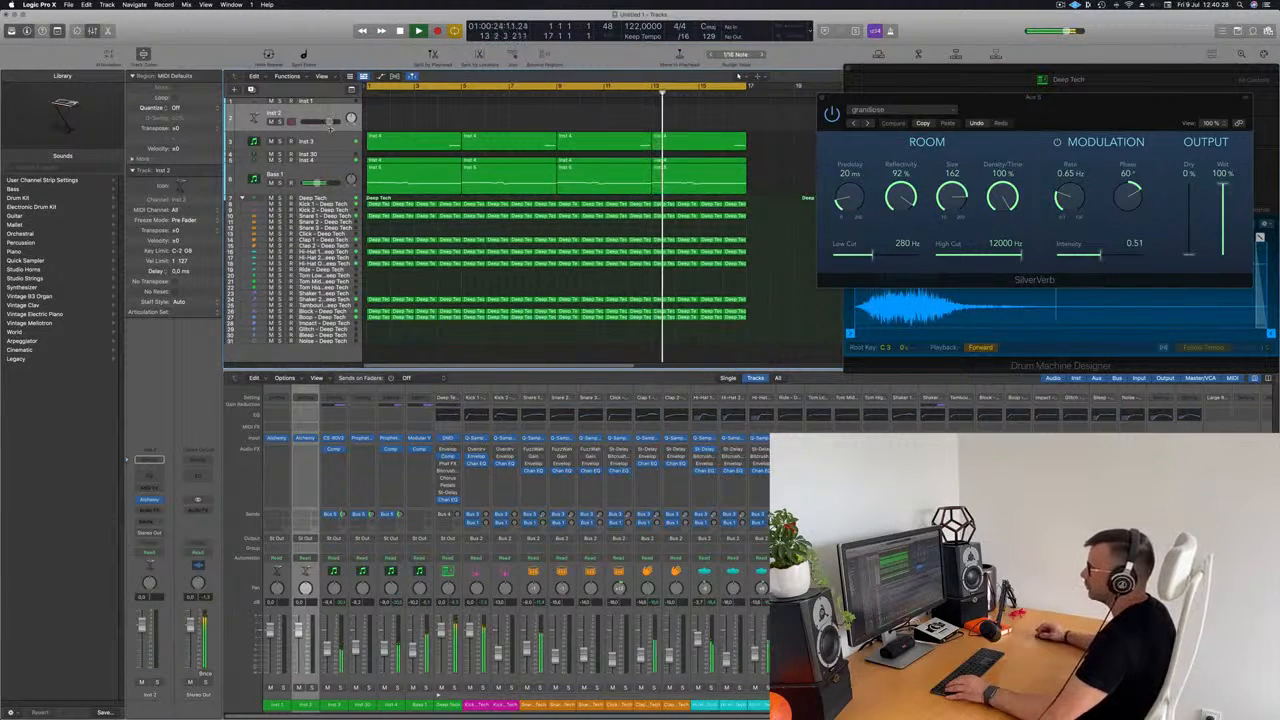
key("ctrl+alt+super+Down")
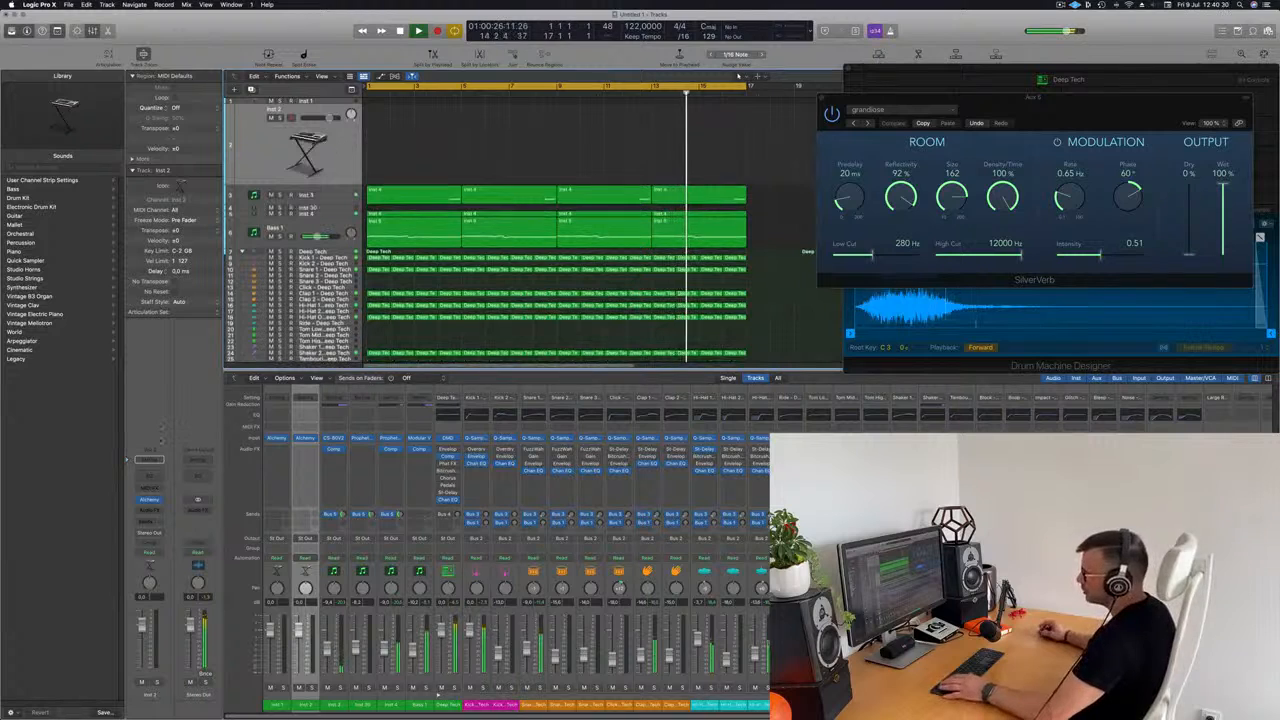
key("Return")
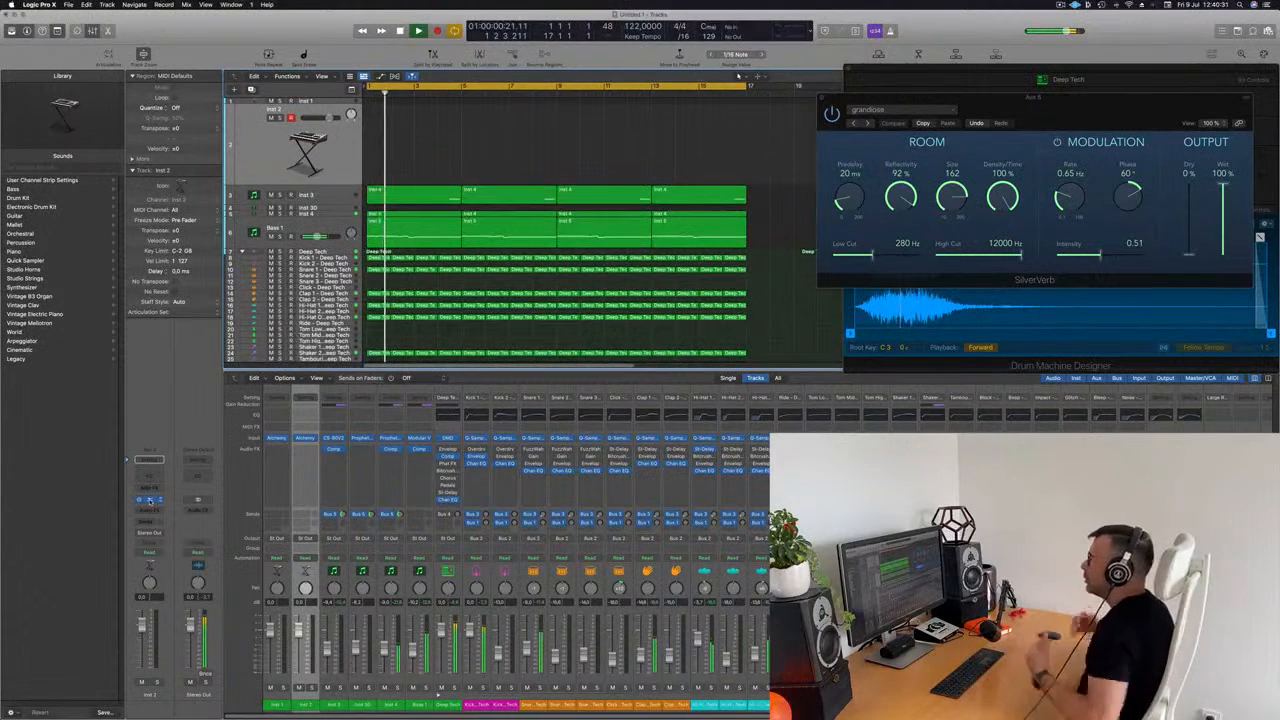
Step: Replace Alchemy on the Inst 2 track with Arturia's CS-80V2 instrument and reposition its window while the loop plays
left_click(149, 499)
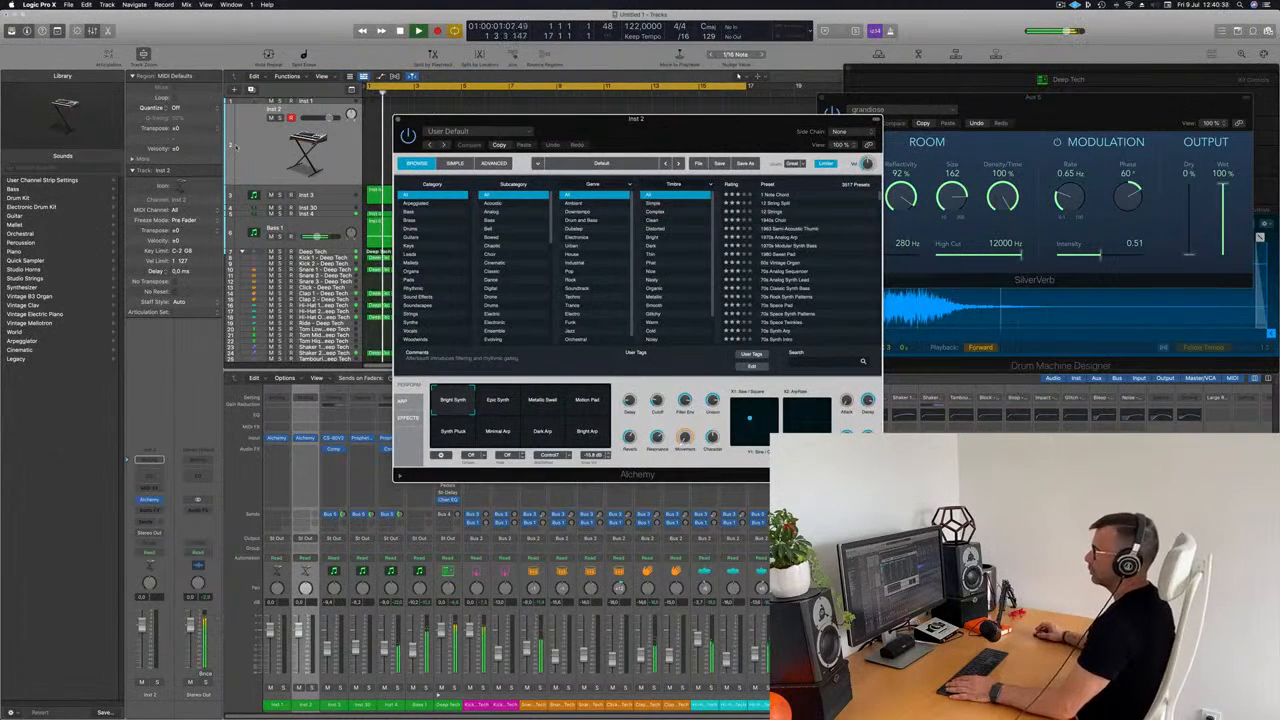
key("Return")
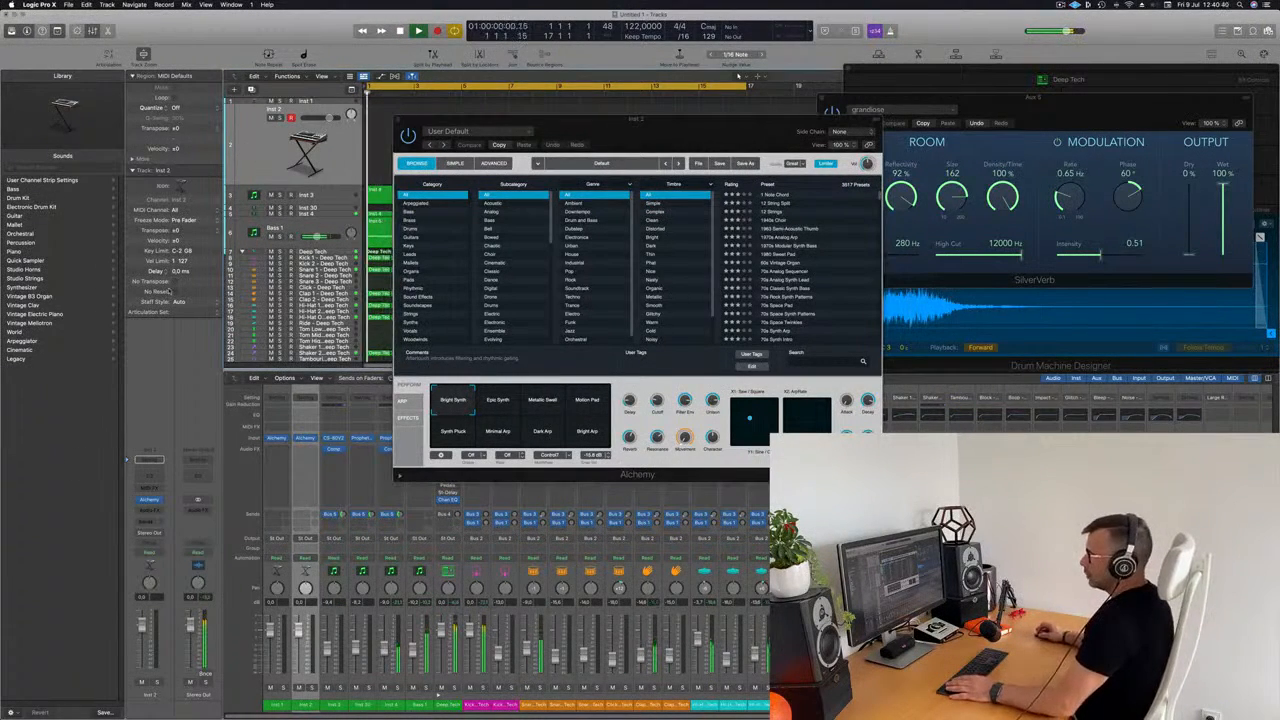
left_click(149, 499)
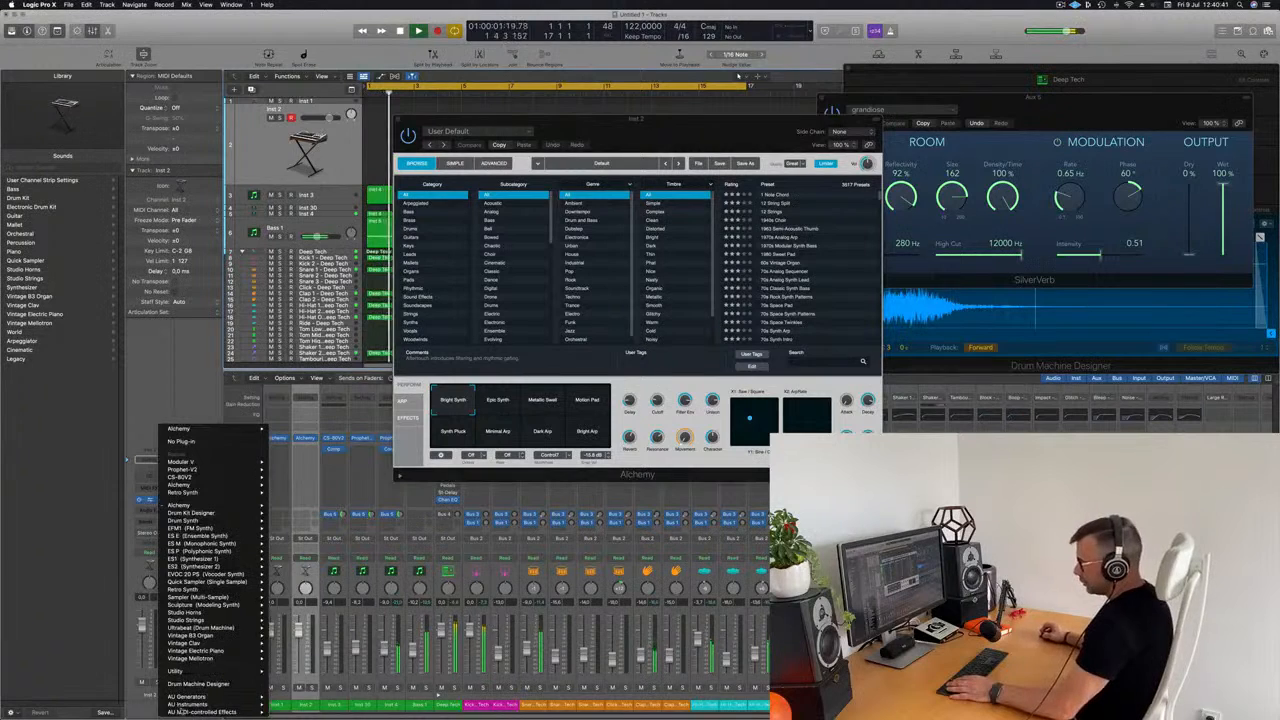
mouse_move(183, 708)
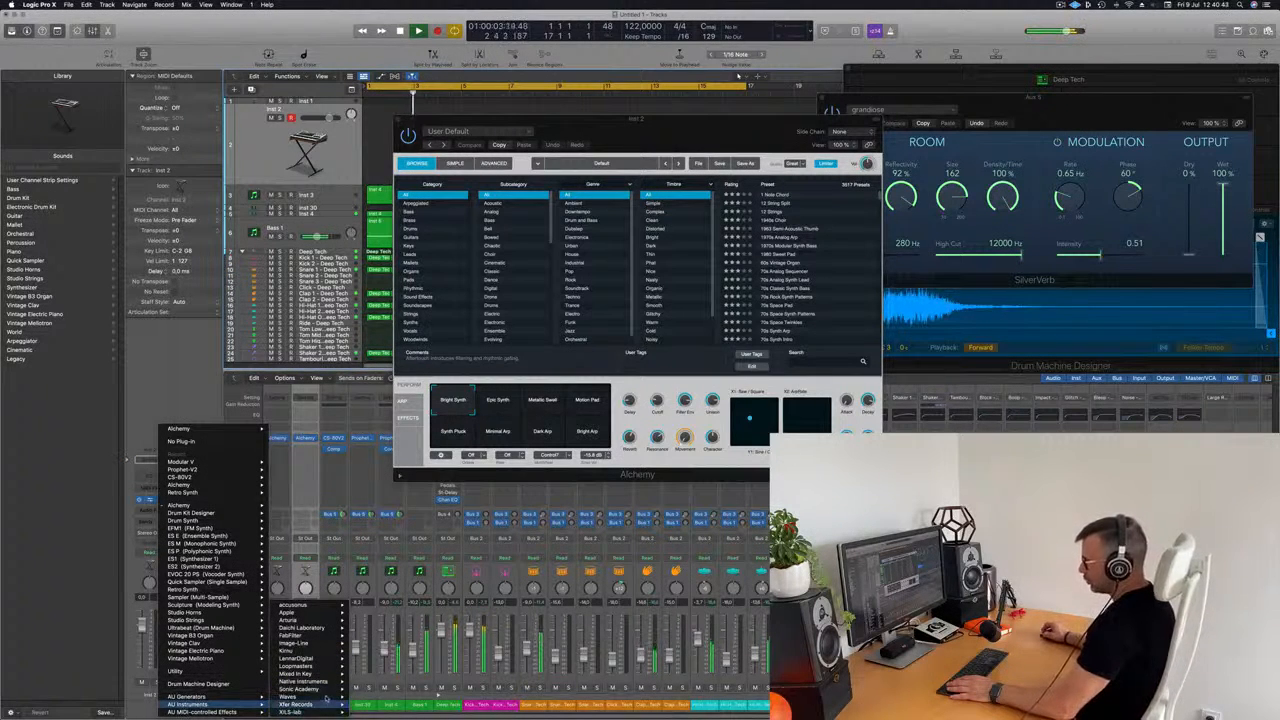
mouse_move(327, 697)
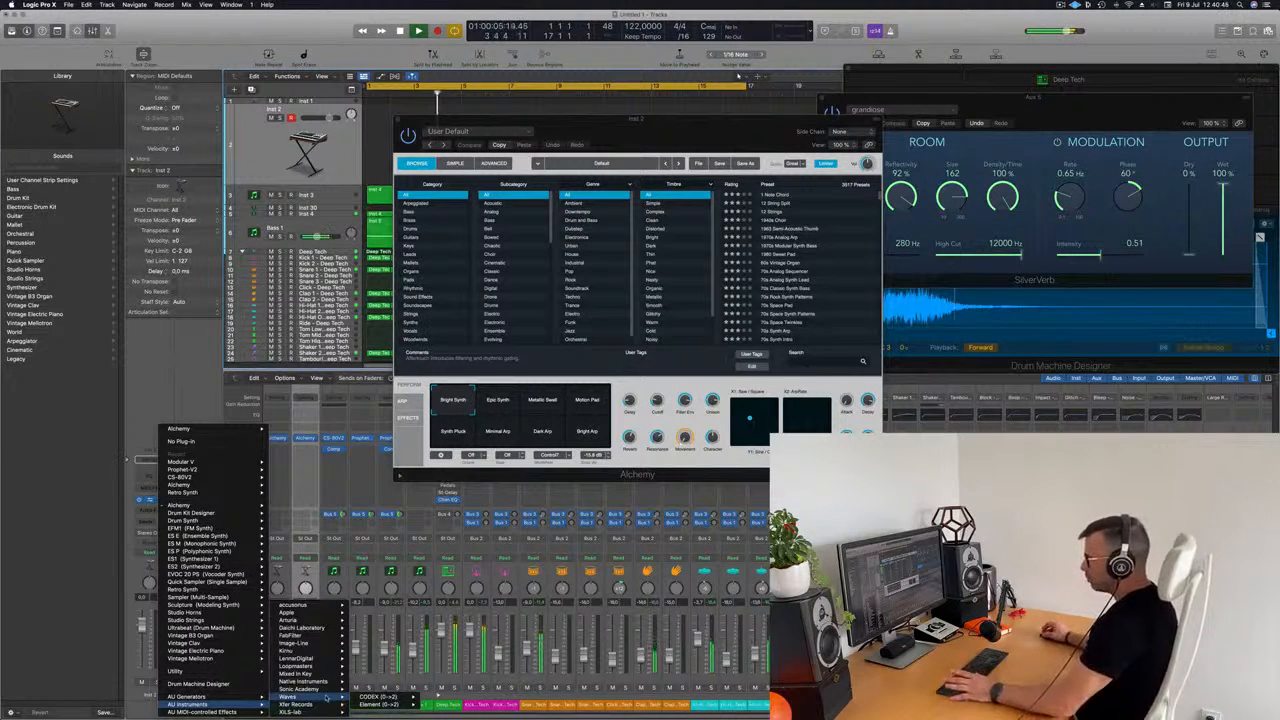
mouse_move(329, 673)
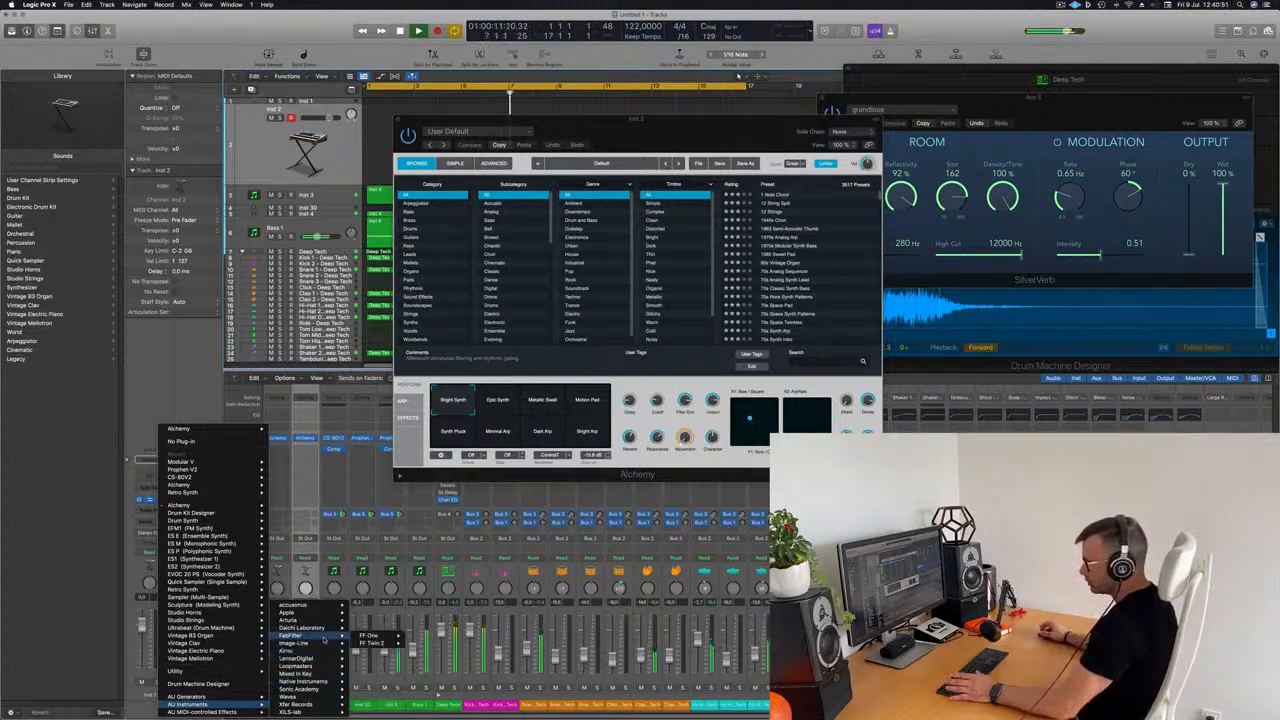
mouse_move(327, 620)
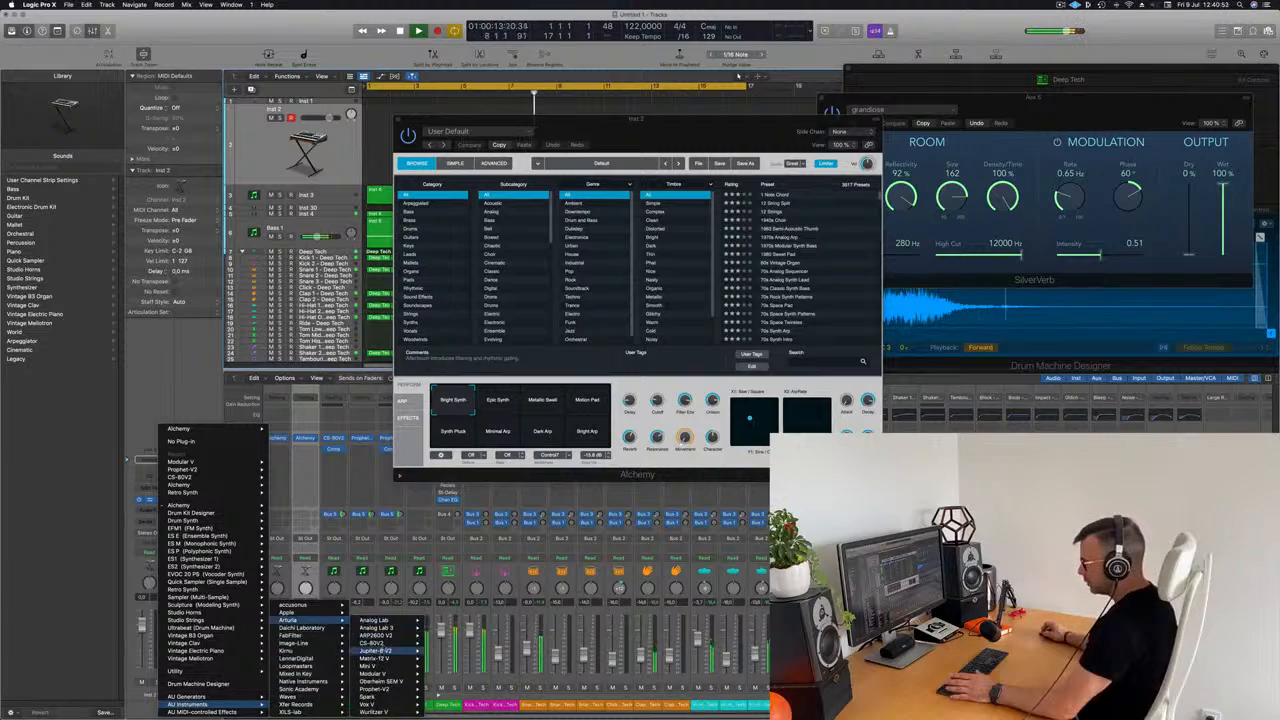
left_click(443, 642)
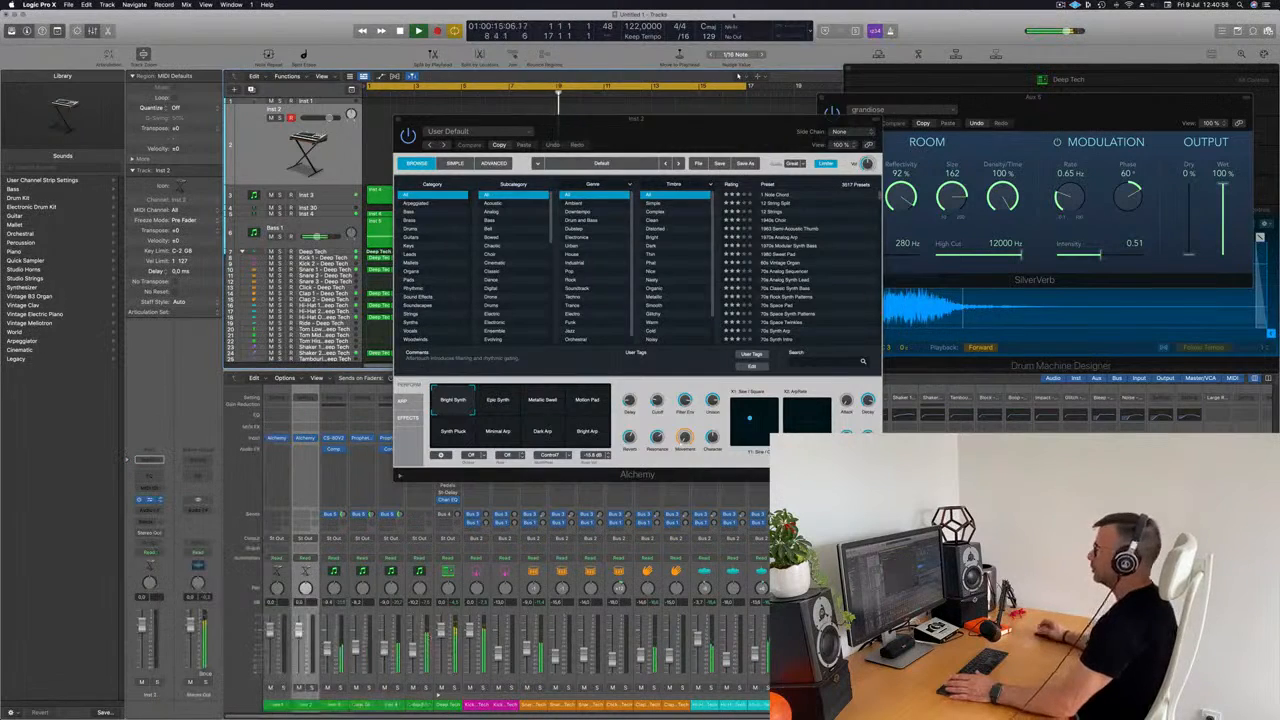
left_click_drag(641, 122, 668, 129)
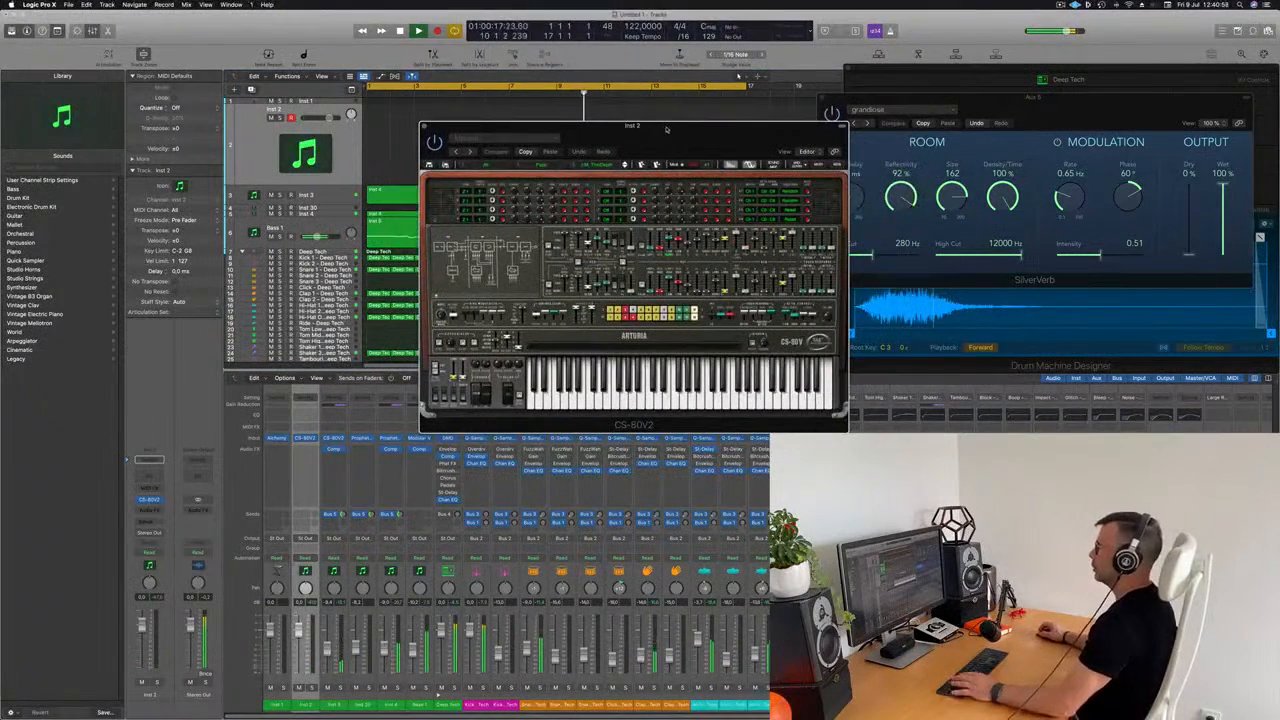
Step: Add a send from Inst 2 to Bus 5, feeding Aux 5, and raise its send level
left_click(330, 150)
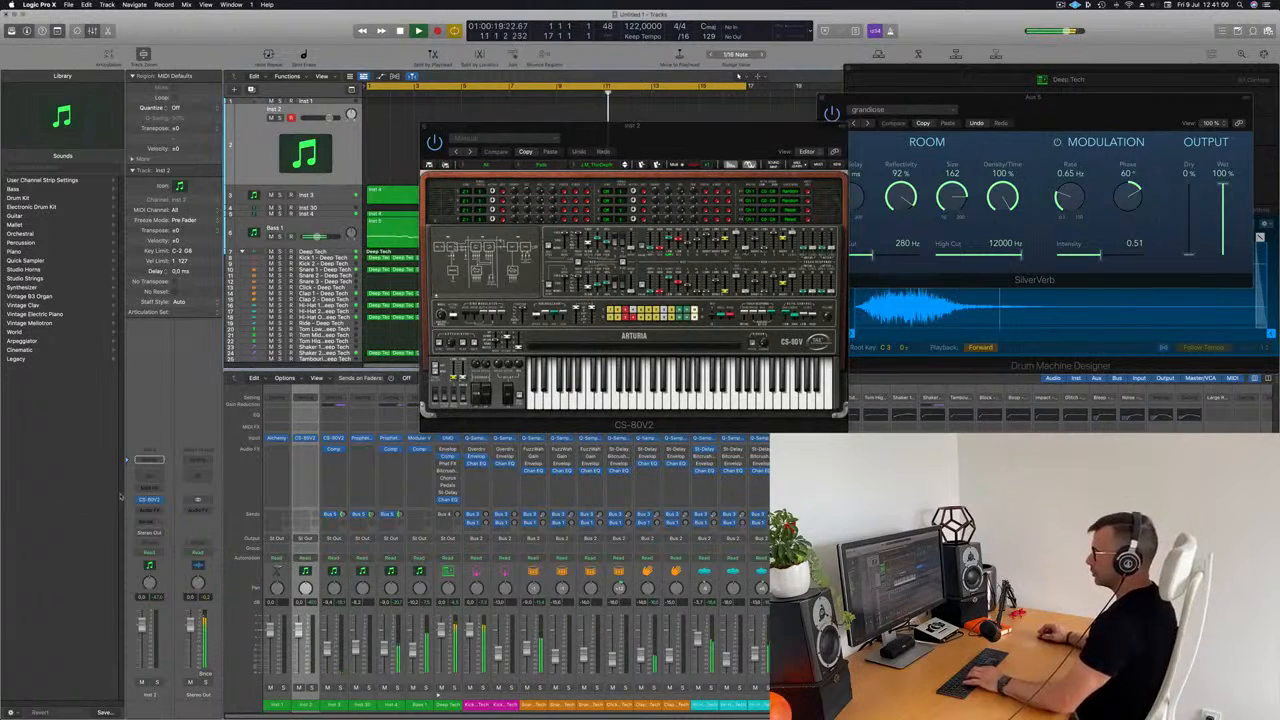
left_click(146, 521)
mouse_move(155, 537)
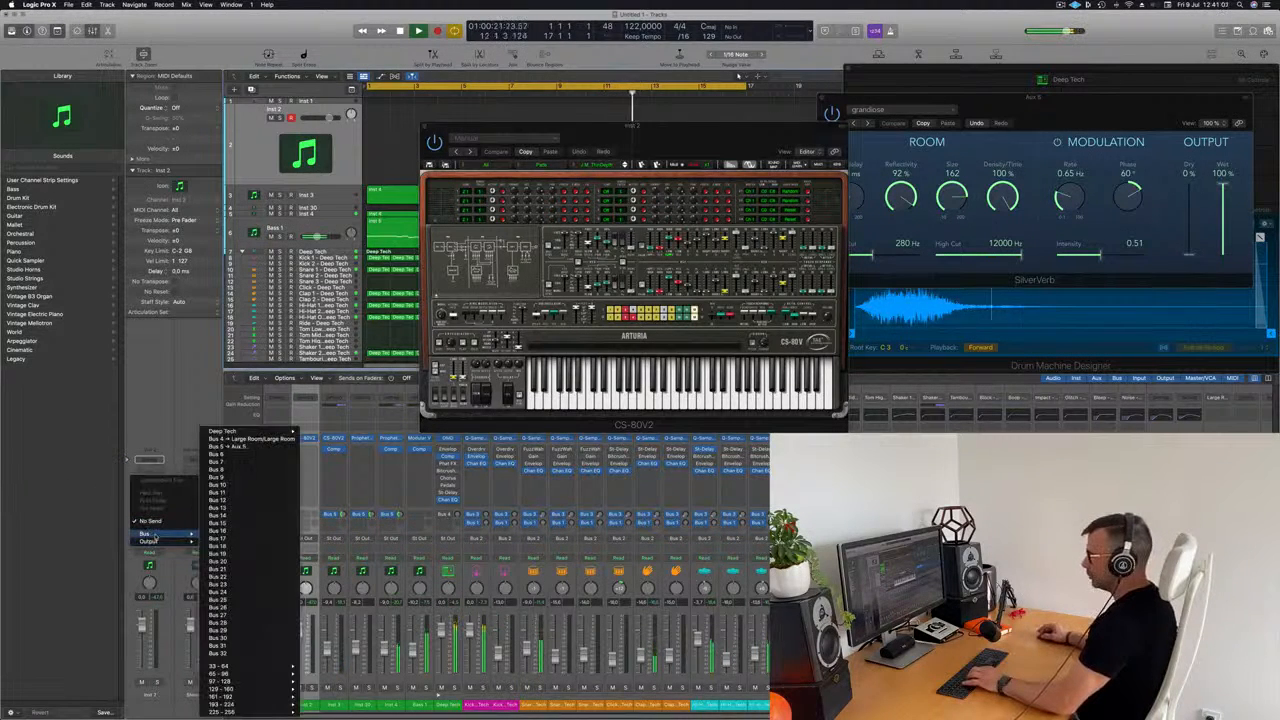
left_click(240, 446)
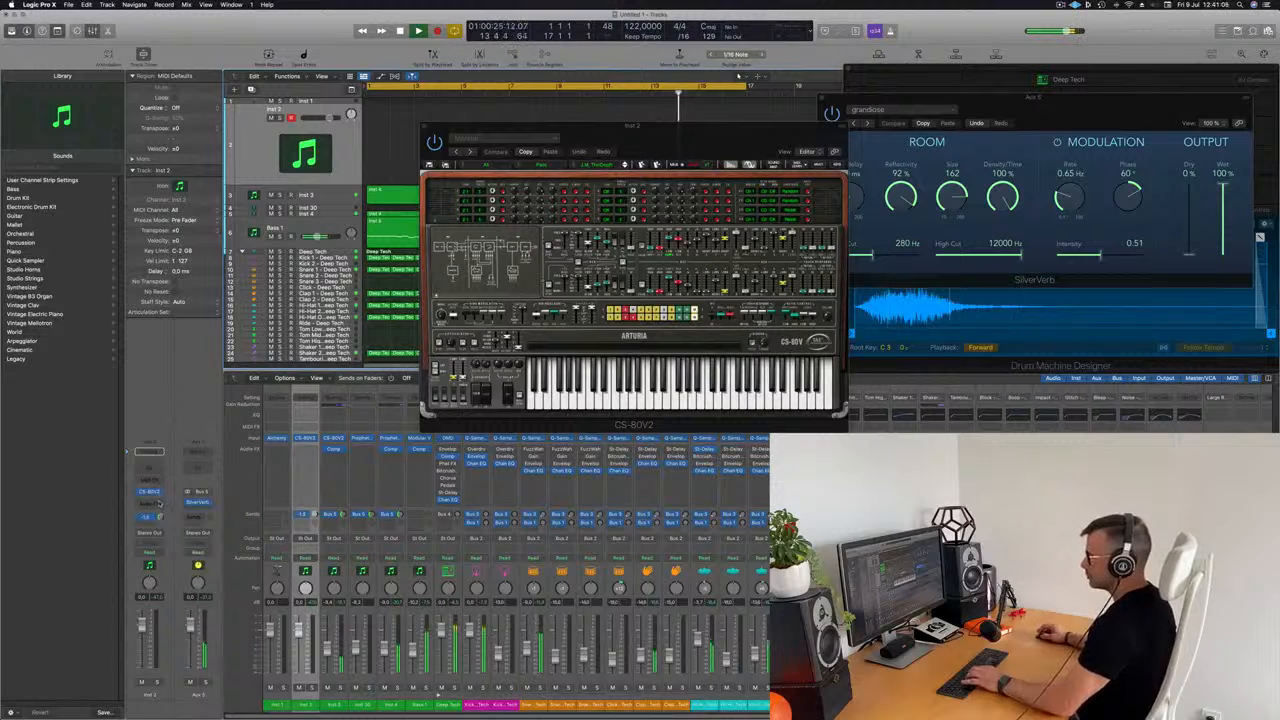
Step: Show Musical Typing beside the CS-80V2 window and lower the Inst 2 volume while trying notes over the loop
key("super+k")
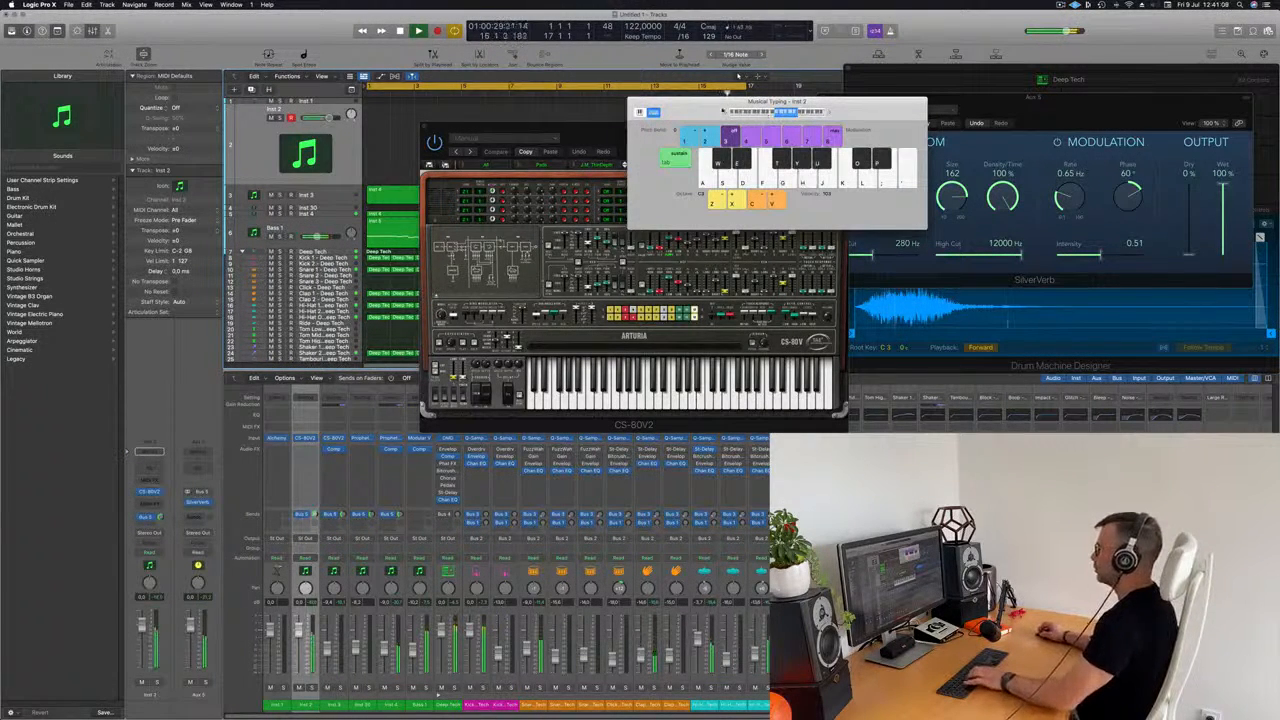
left_click_drag(692, 100, 867, 150)
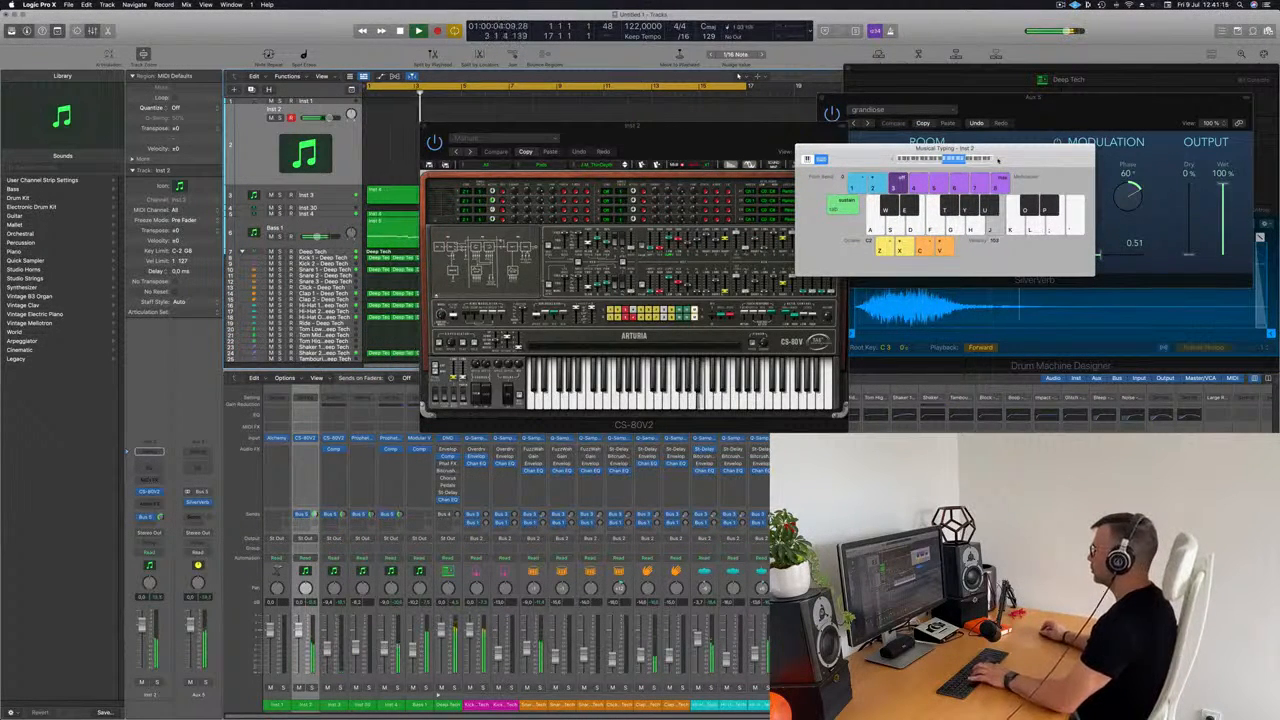
left_click_drag(696, 144, 738, 167)
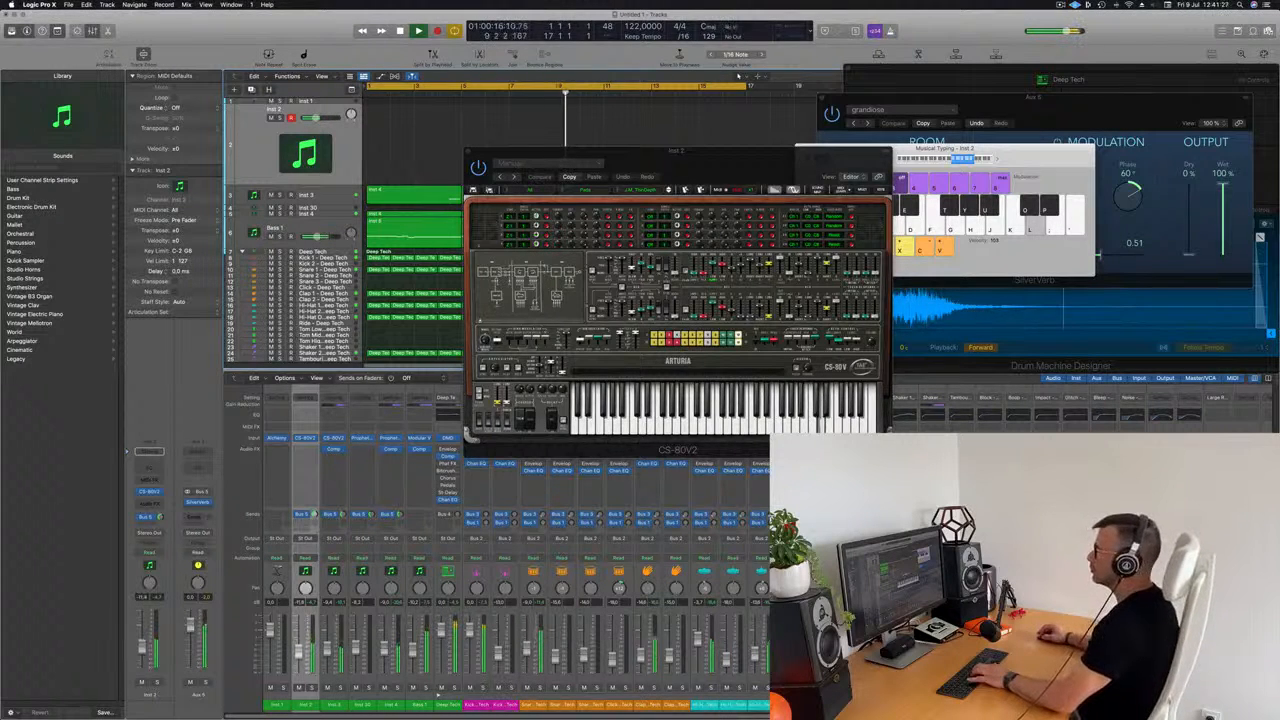
left_click_drag(709, 154, 683, 133)
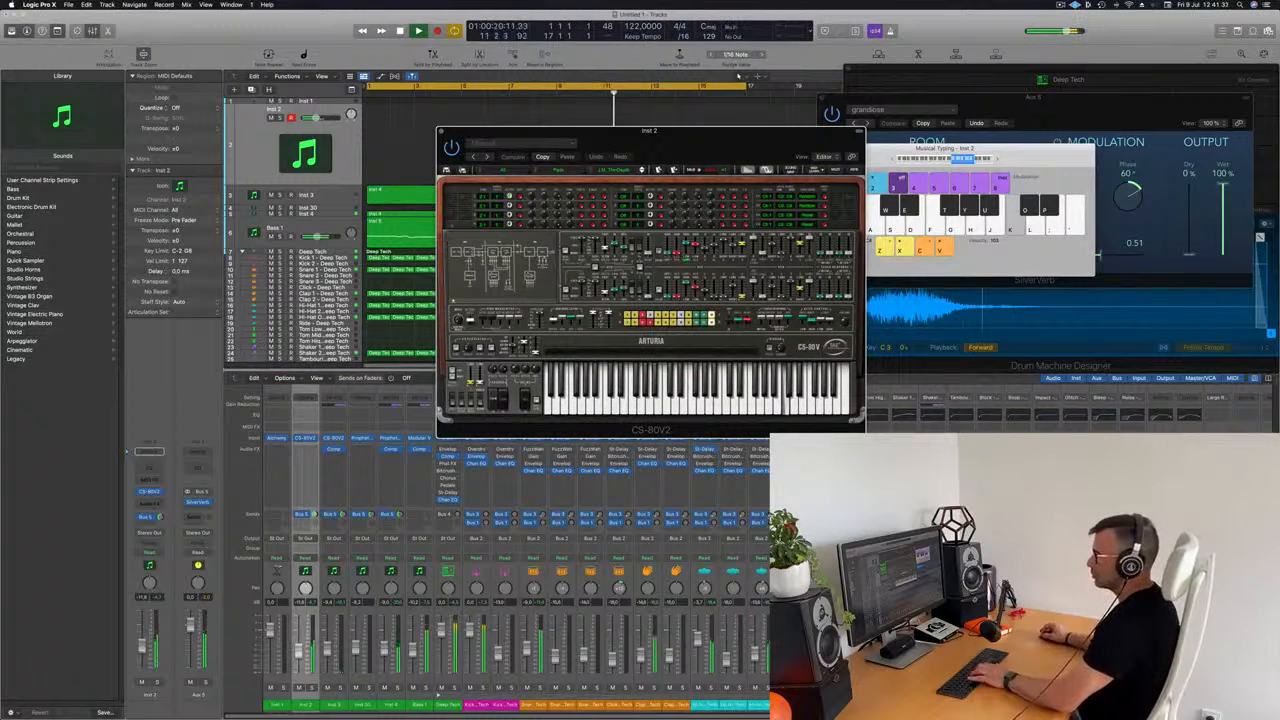
left_click(690, 110)
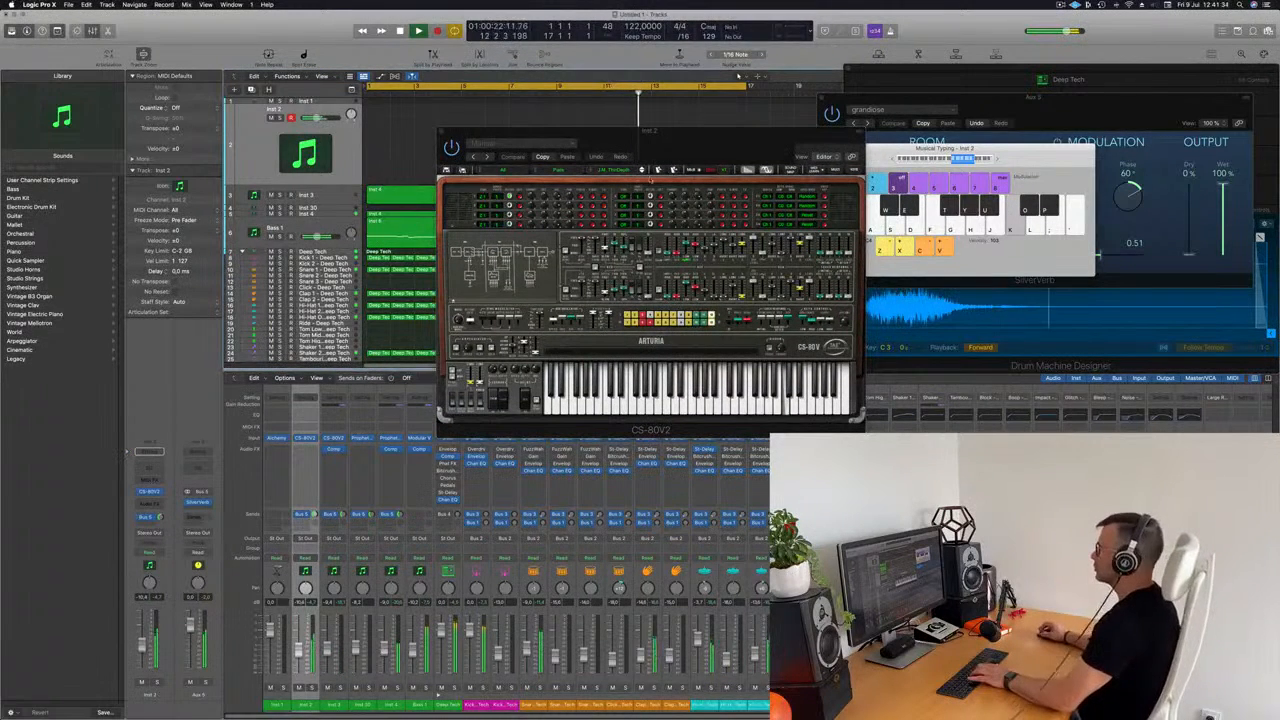
Step: Load the next CS-80V2 pad preset, audition it, and readjust the Inst 2 Bus 5 send and volume
left_click(642, 172)
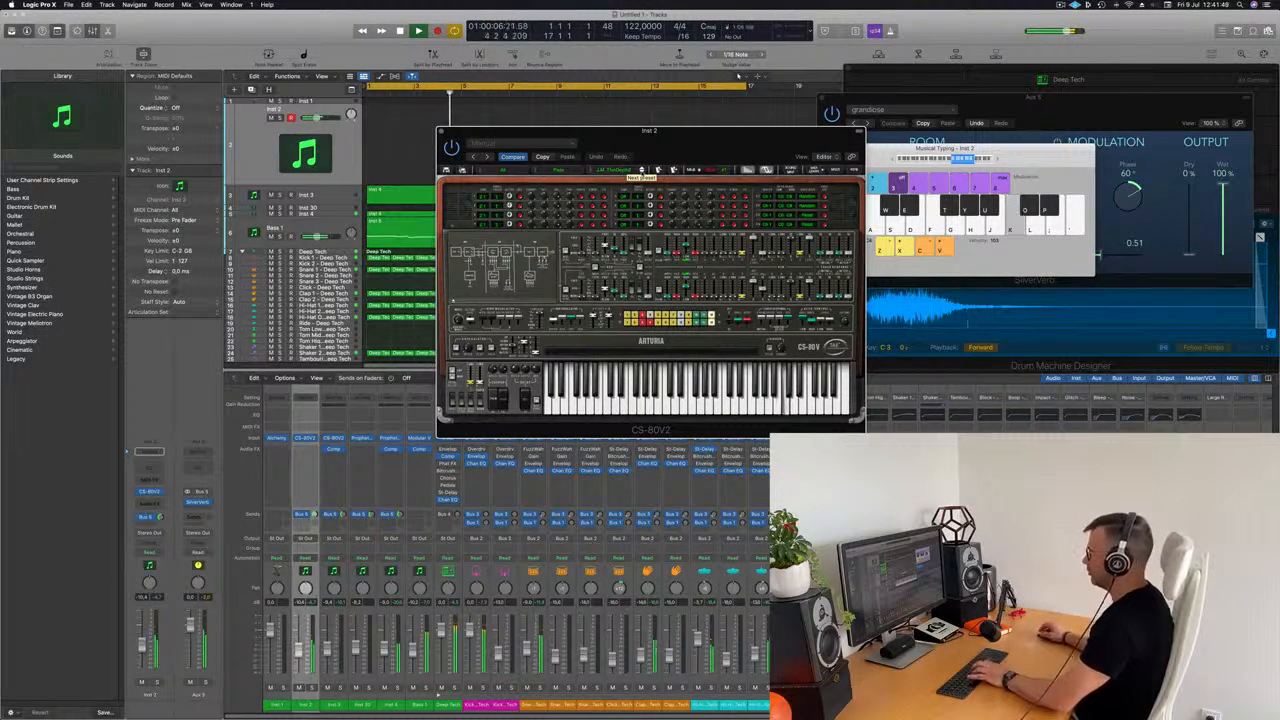
key("k")
left_click_drag(966, 158, 946, 160)
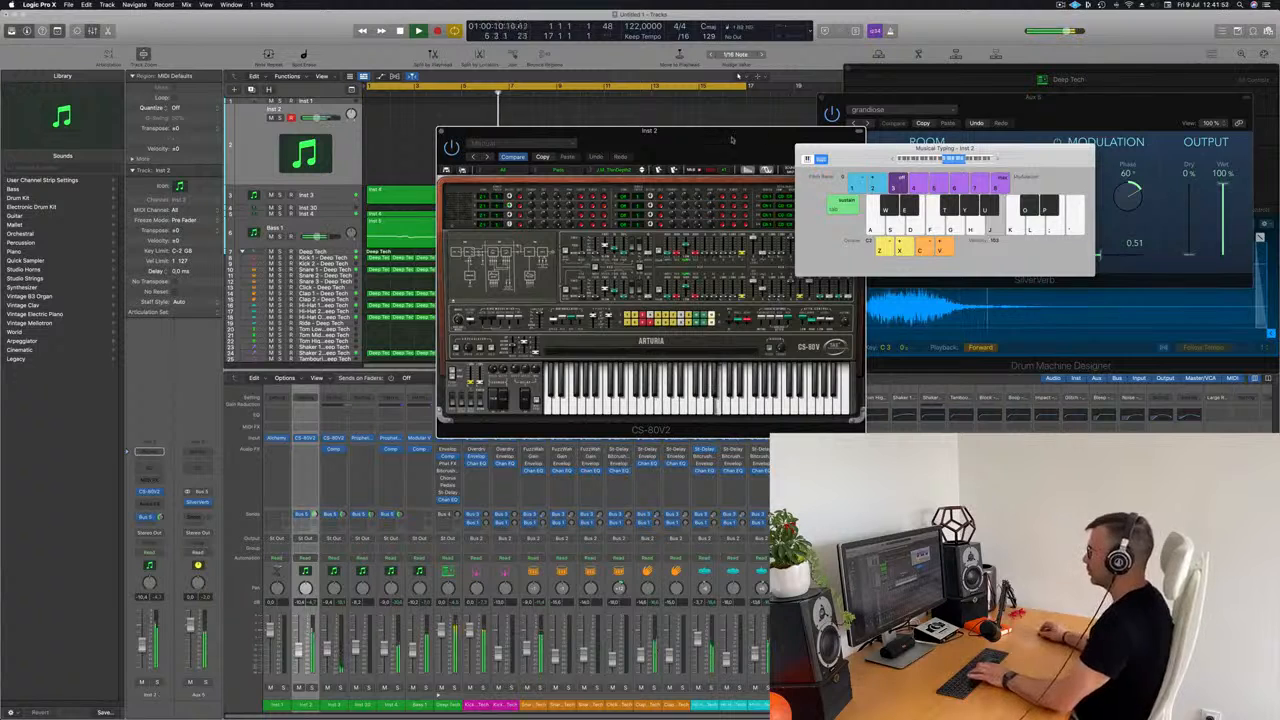
left_click_drag(731, 140, 646, 141)
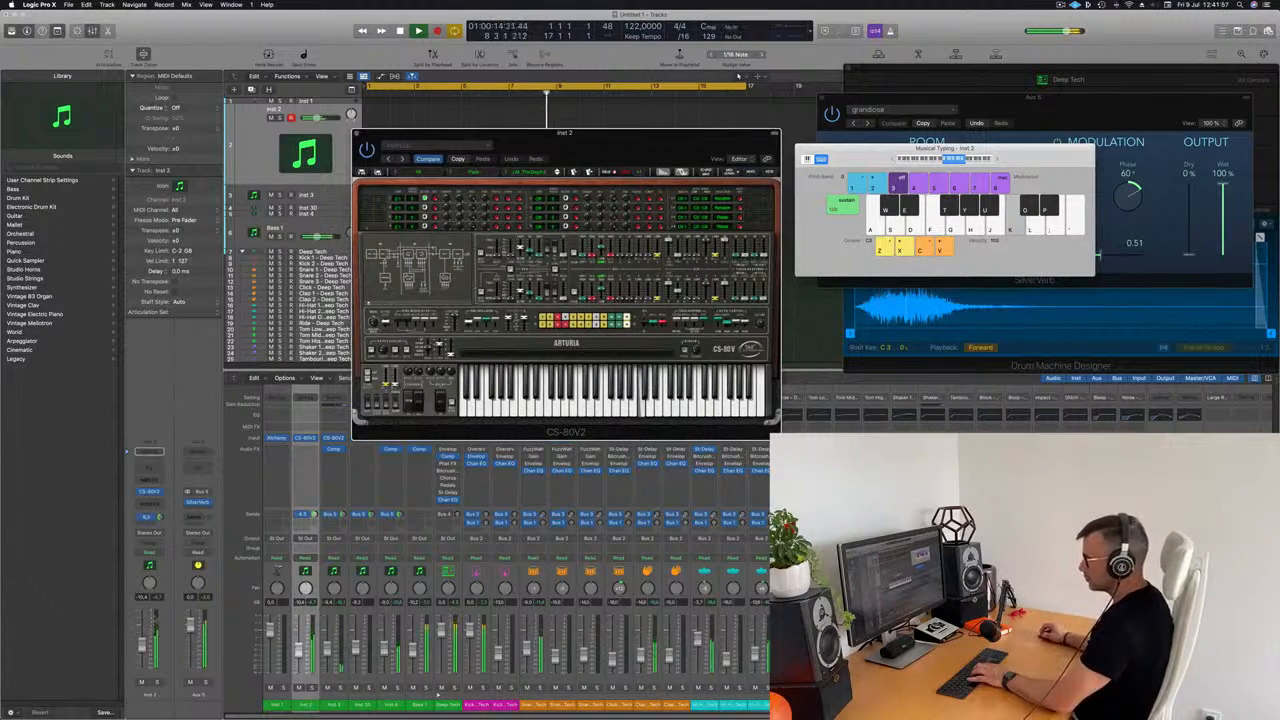
left_click(142, 648)
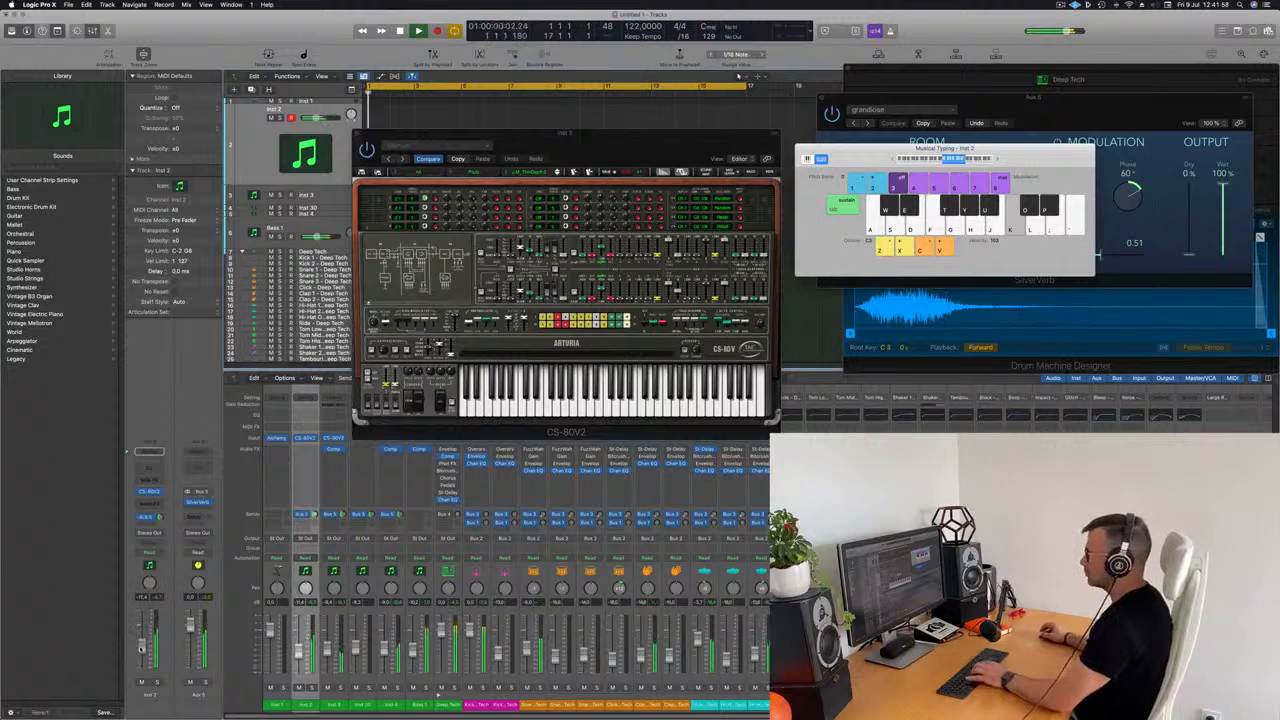
key("l")
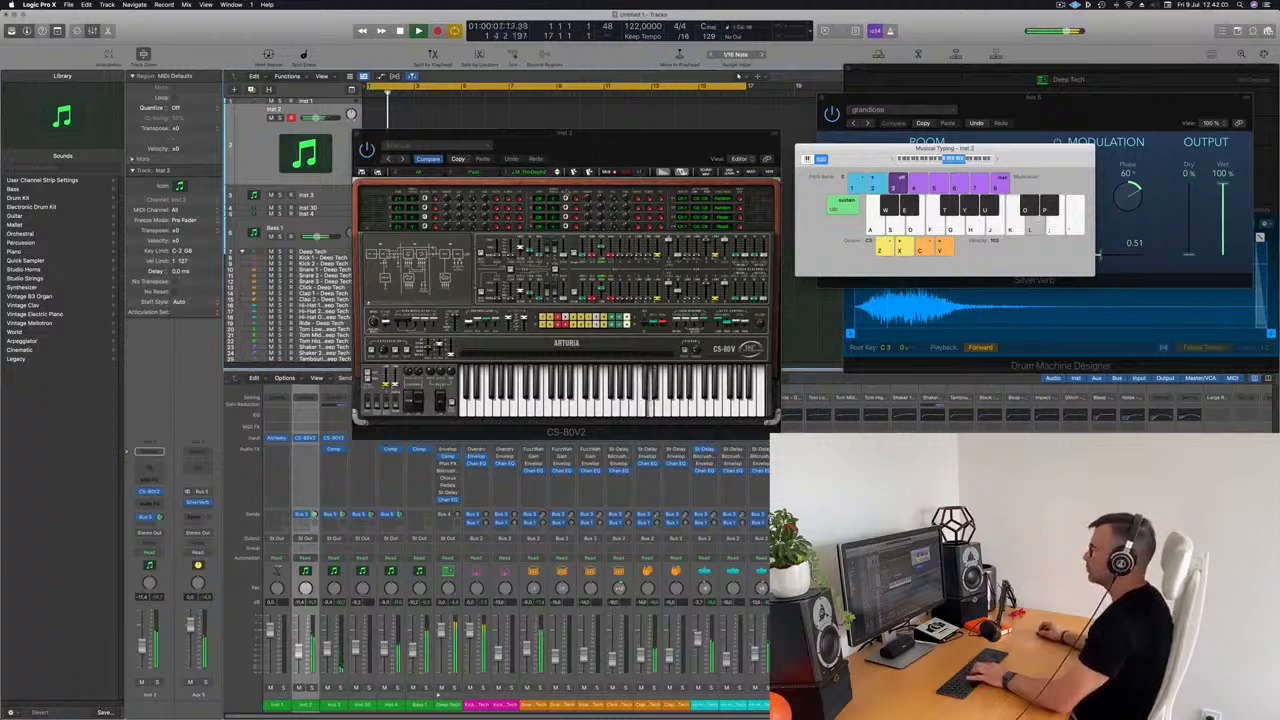
Step: Step forward through the CS-80V2 pad presets, auditioning notes over the loop to choose a pad sound
left_click(558, 174)
key("k")
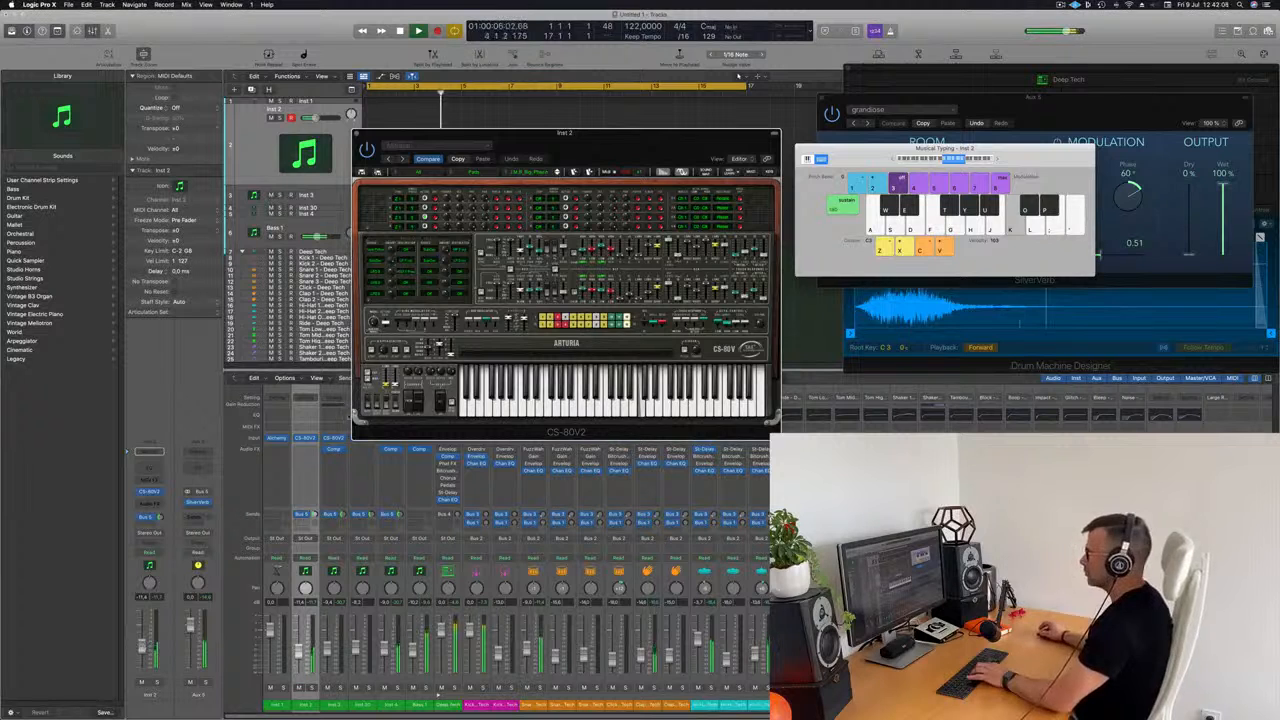
left_click_drag(665, 137, 731, 140)
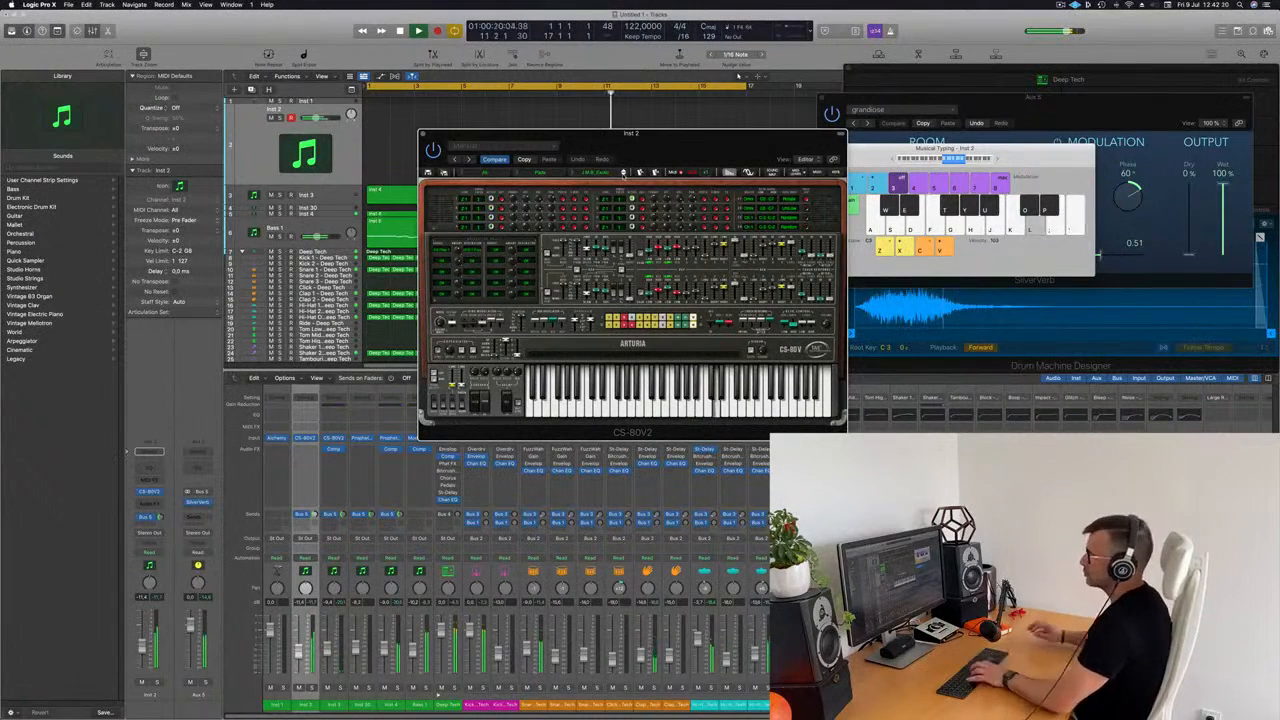
left_click(623, 175)
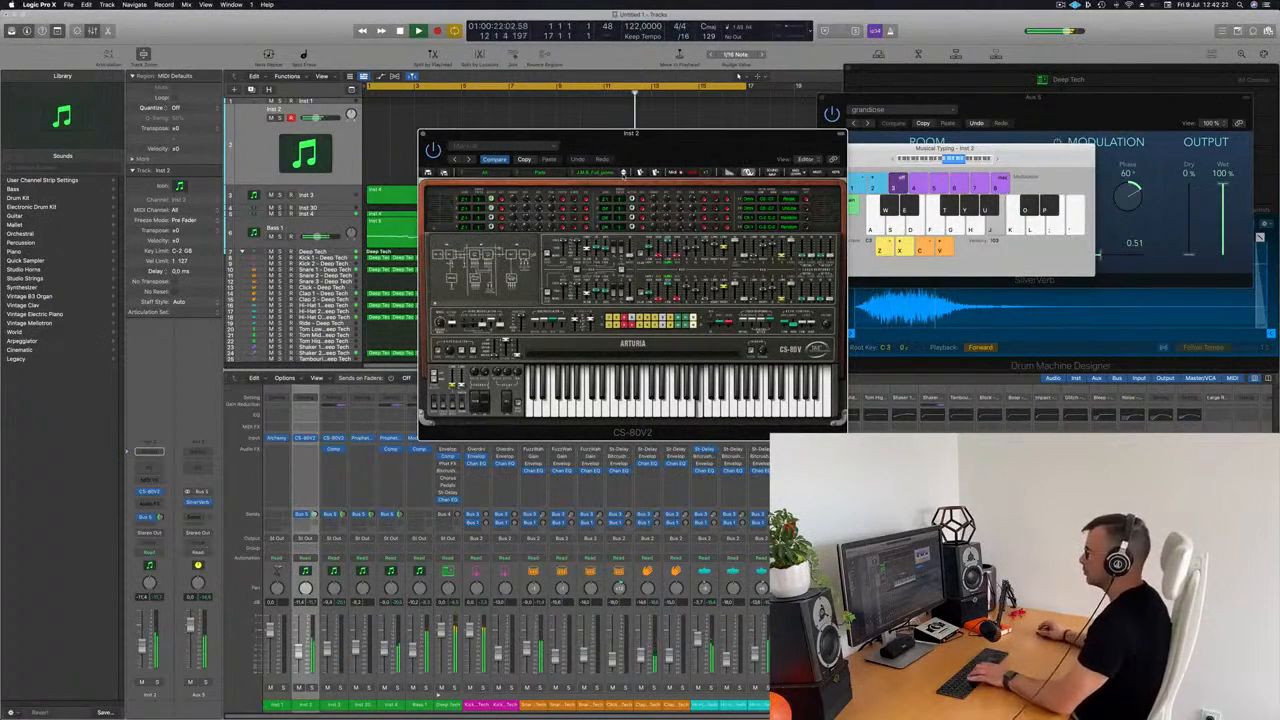
left_click(623, 173)
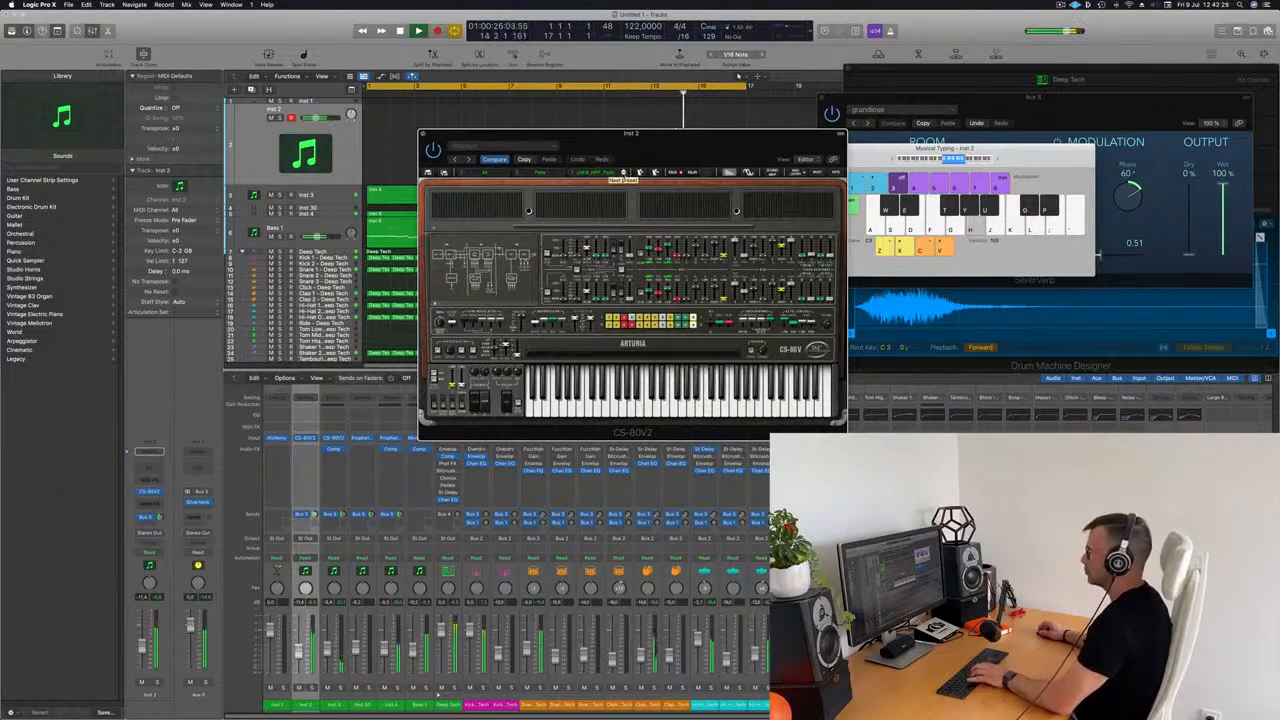
left_click(624, 173)
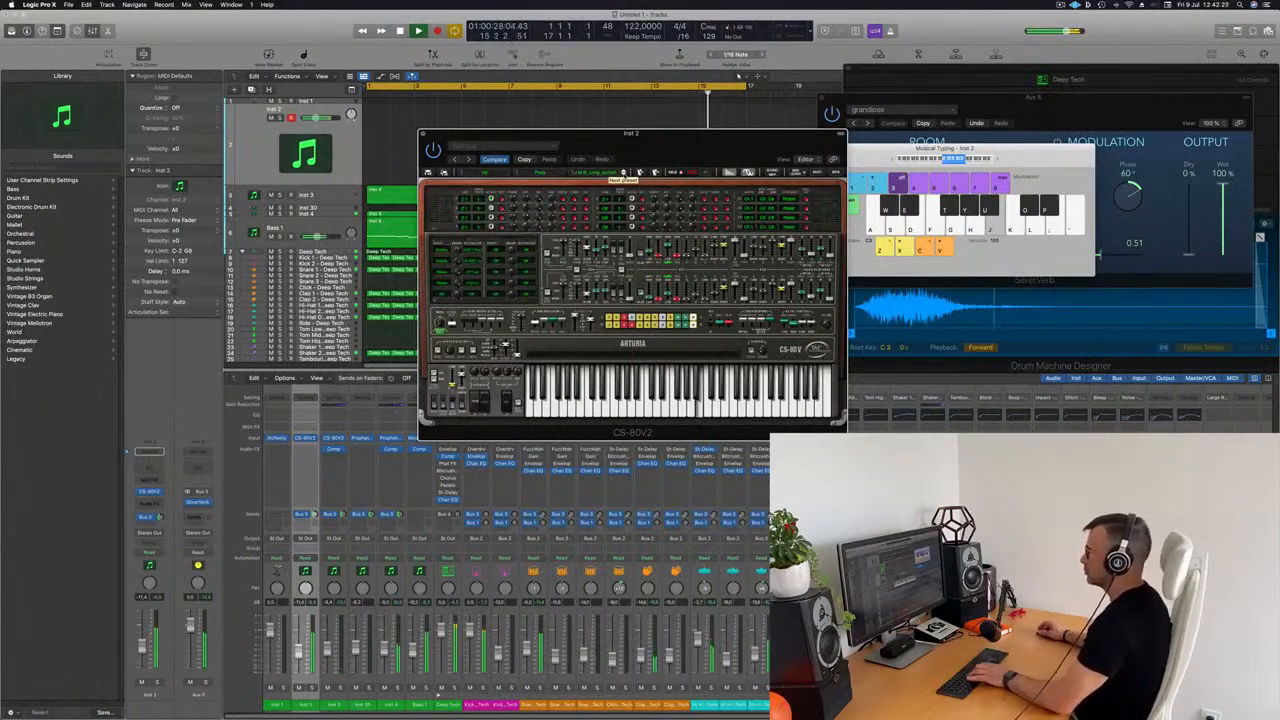
left_click(624, 173)
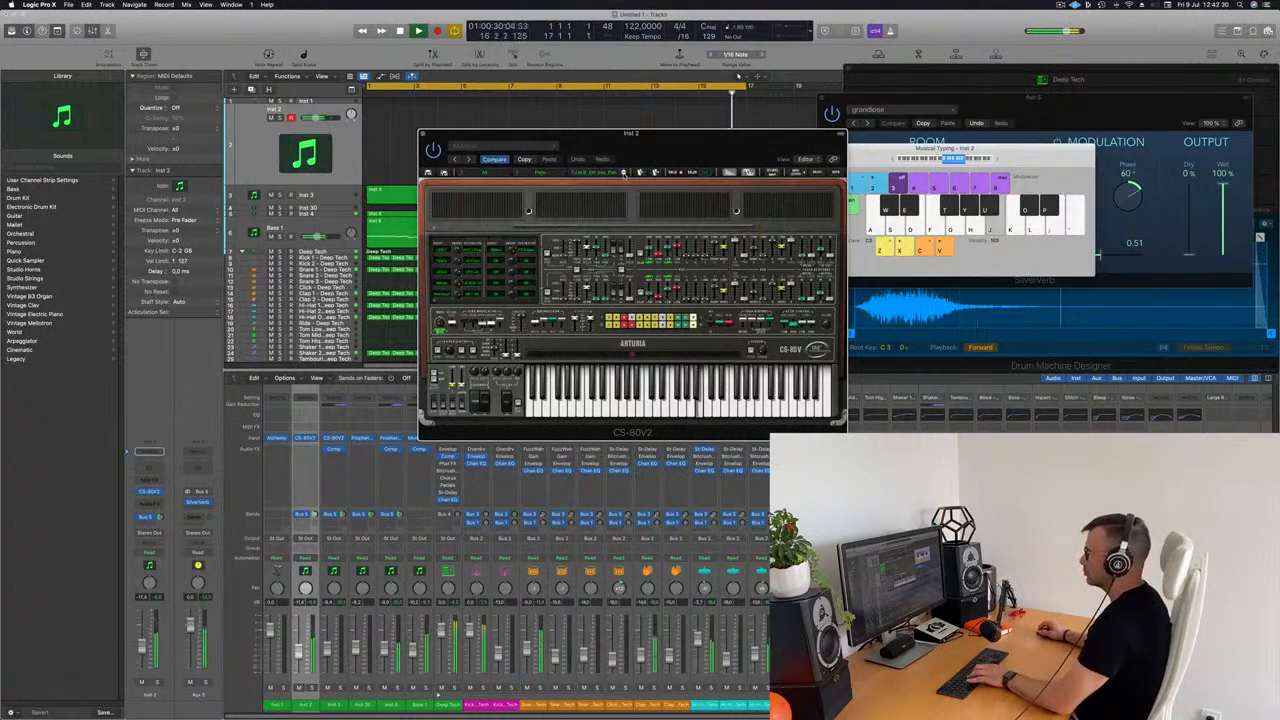
left_click(624, 173)
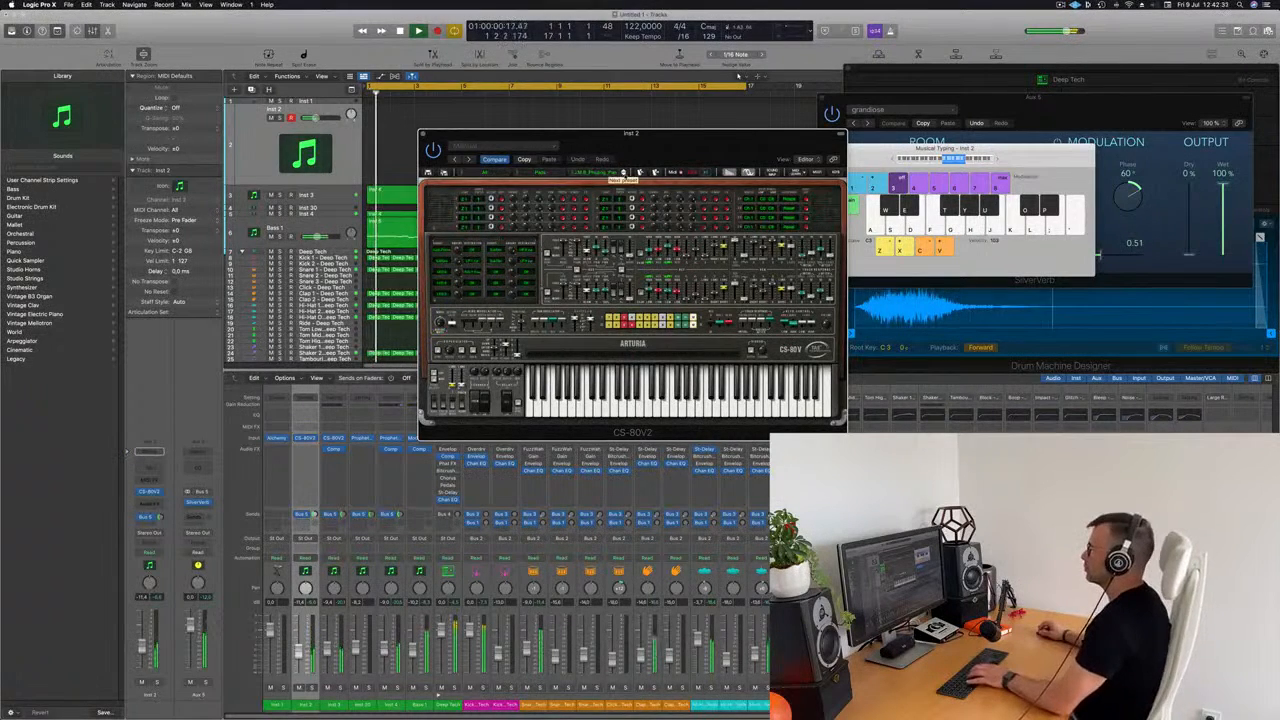
left_click(624, 173)
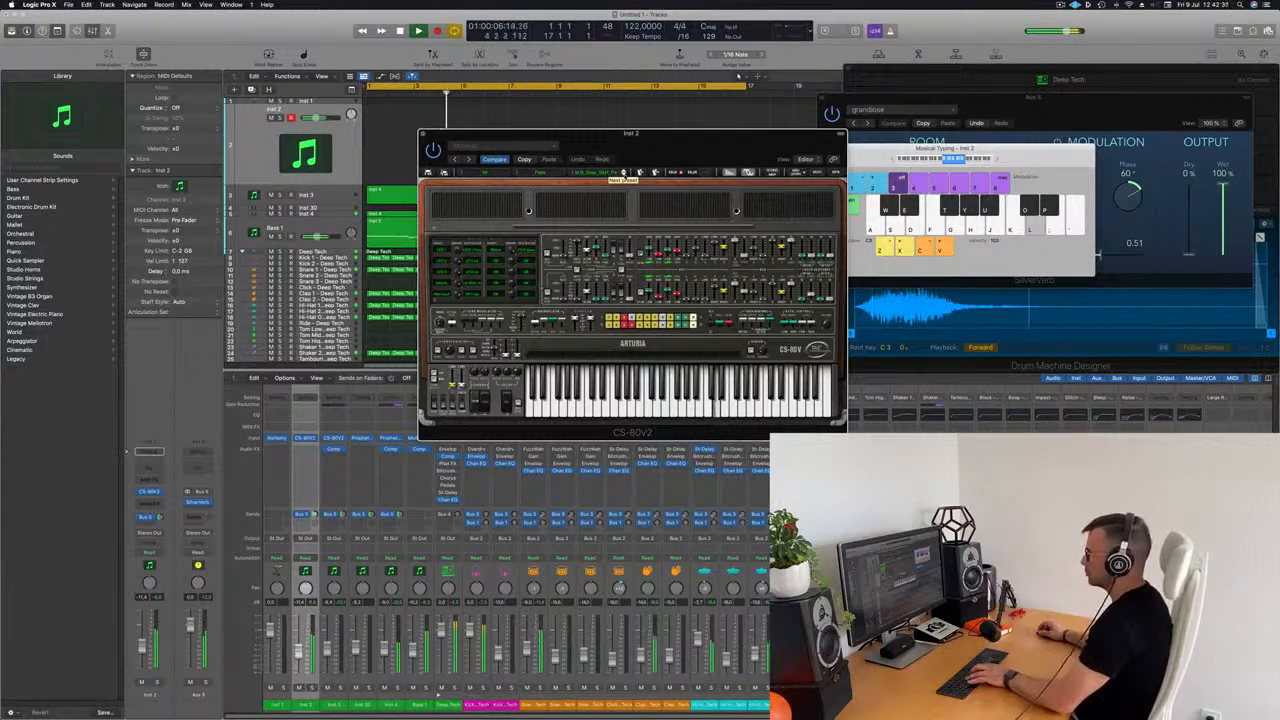
left_click(624, 173)
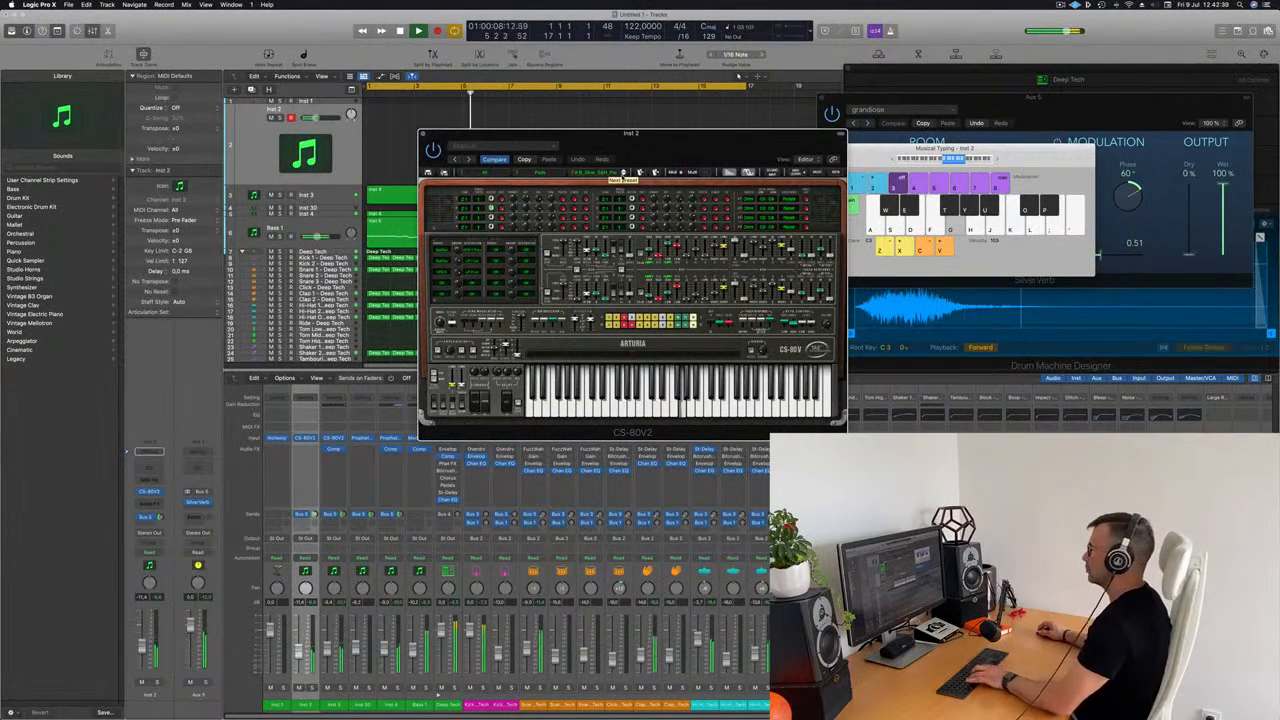
left_click(624, 174)
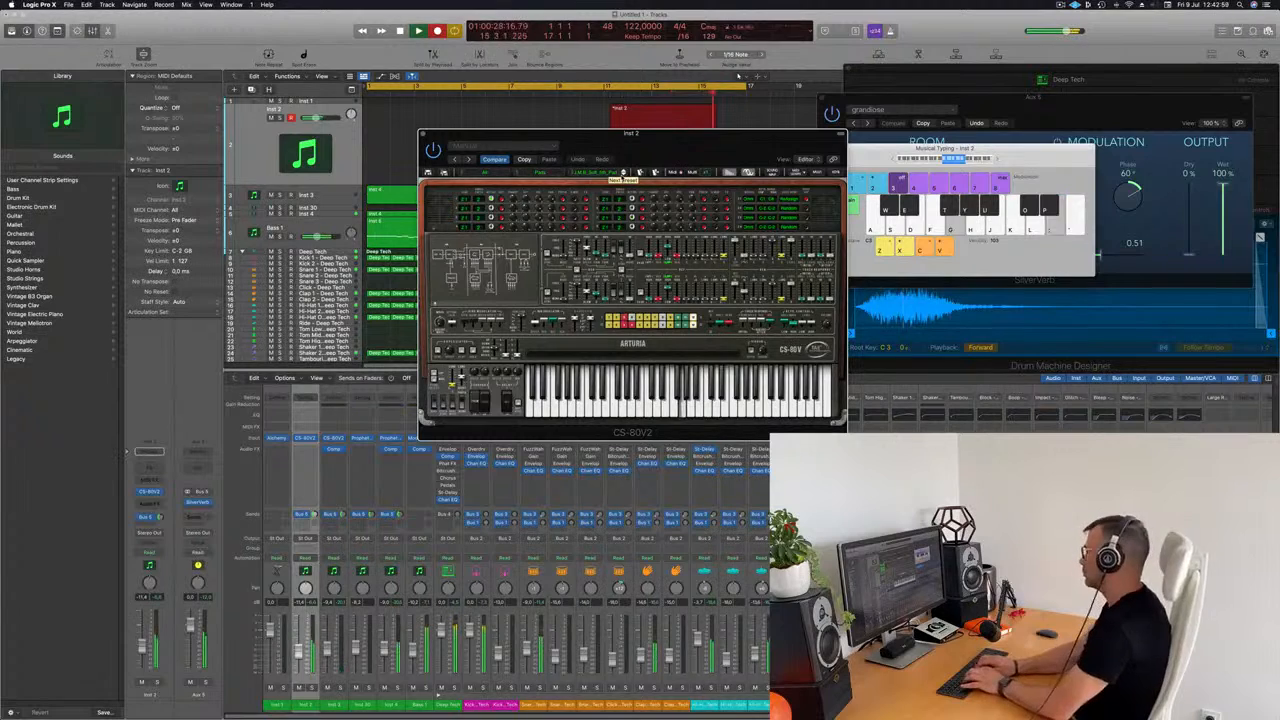
Step: Record a CS-80V2 pad melody on Inst 2 with Musical Typing as the loop cycles, then stop recording
key("k")
key("l")
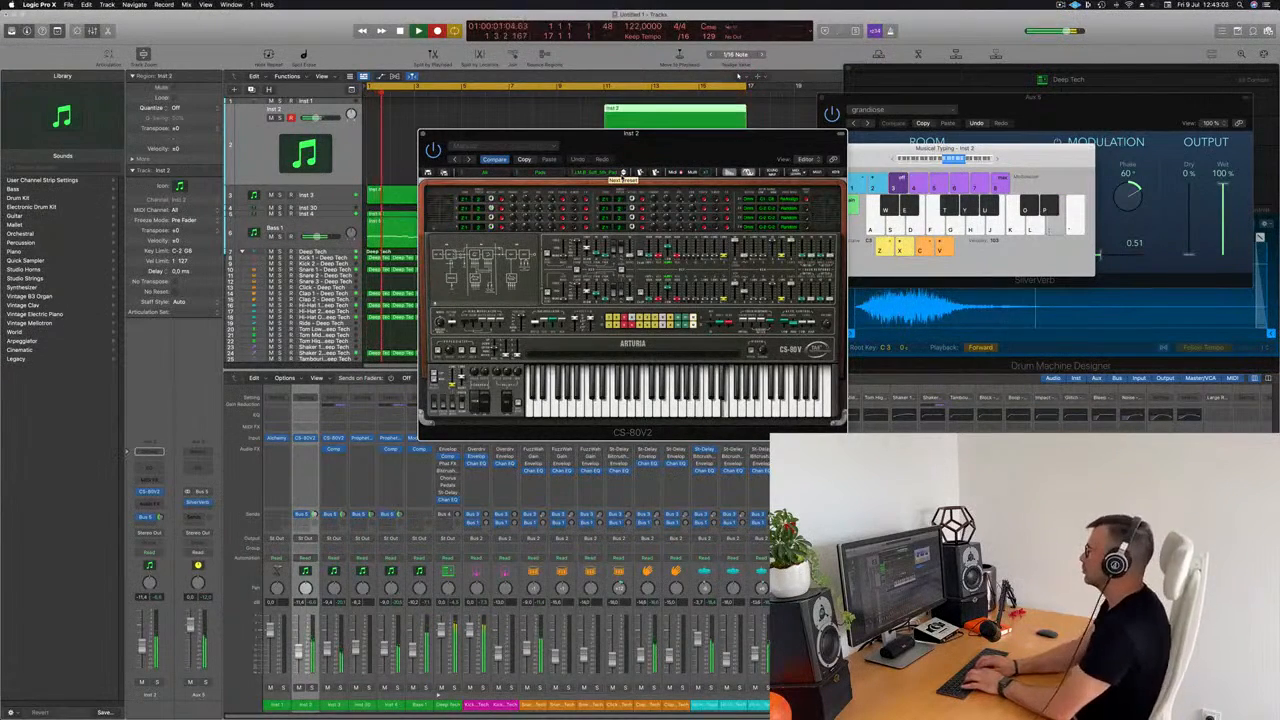
key("l")
key("k")
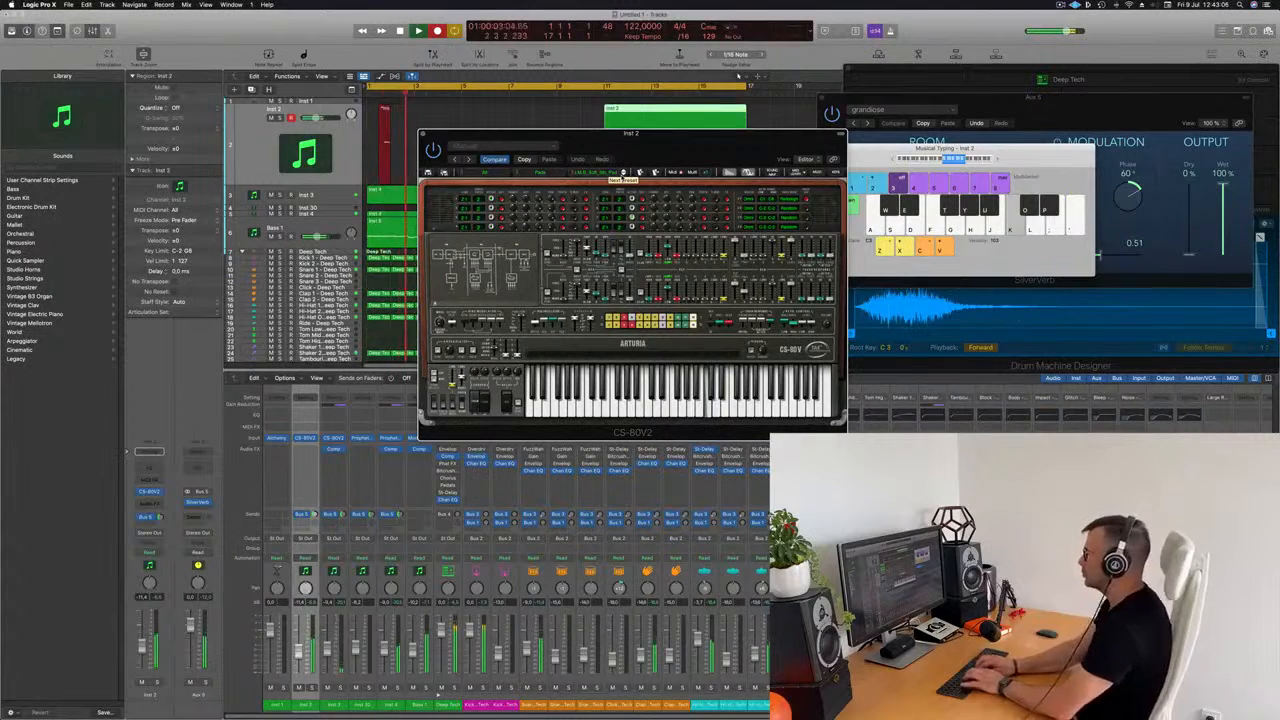
key("f")
key("g")
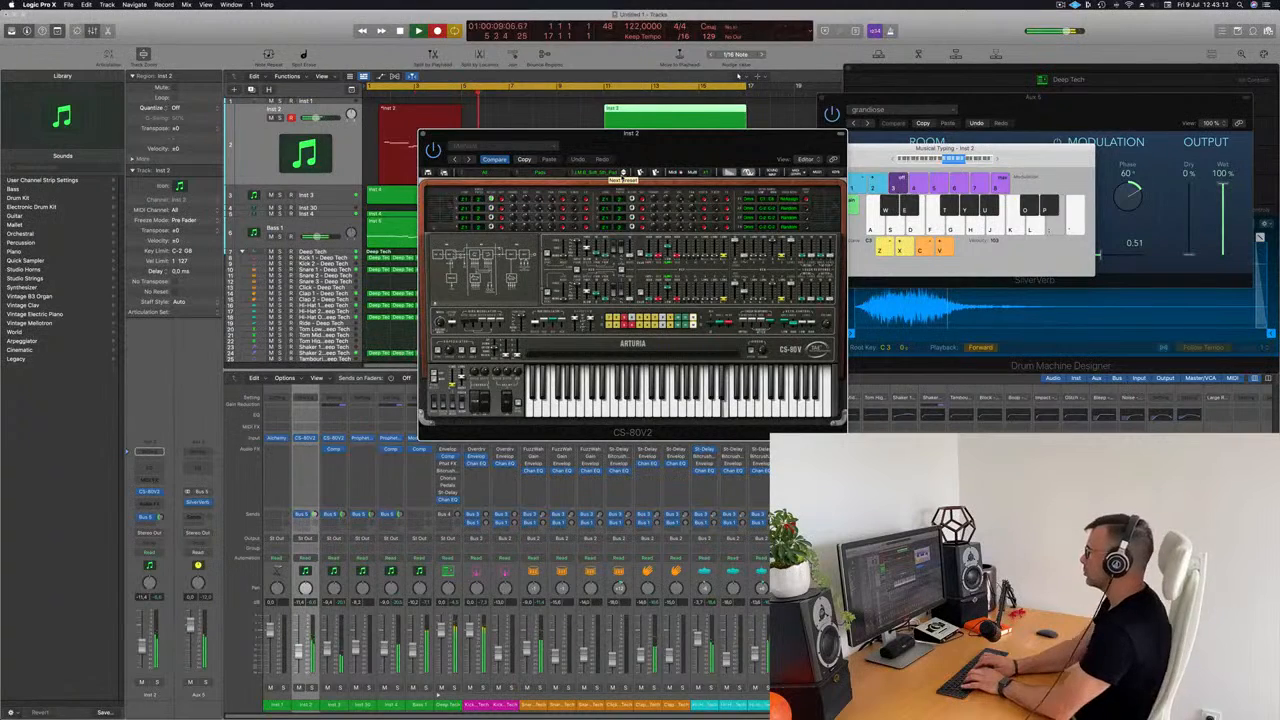
key("l")
key("k")
key("h")
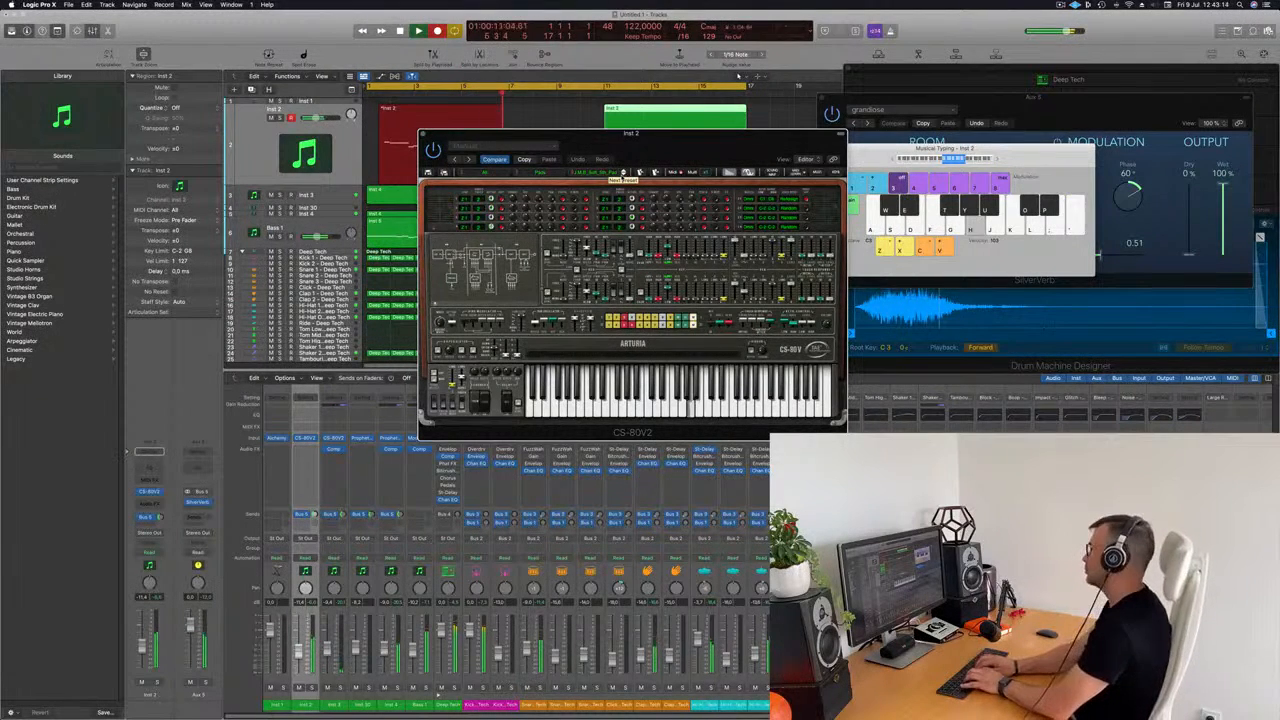
key("f")
key("g")
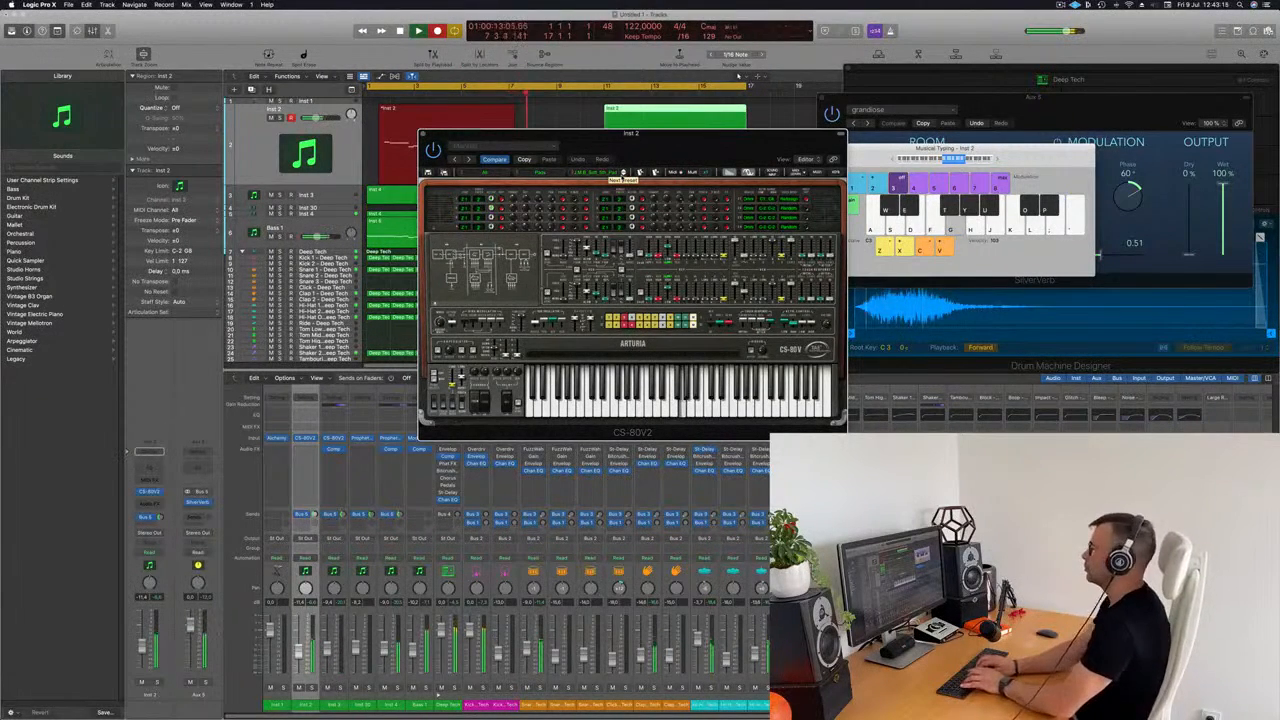
key("semicolon")
key("l")
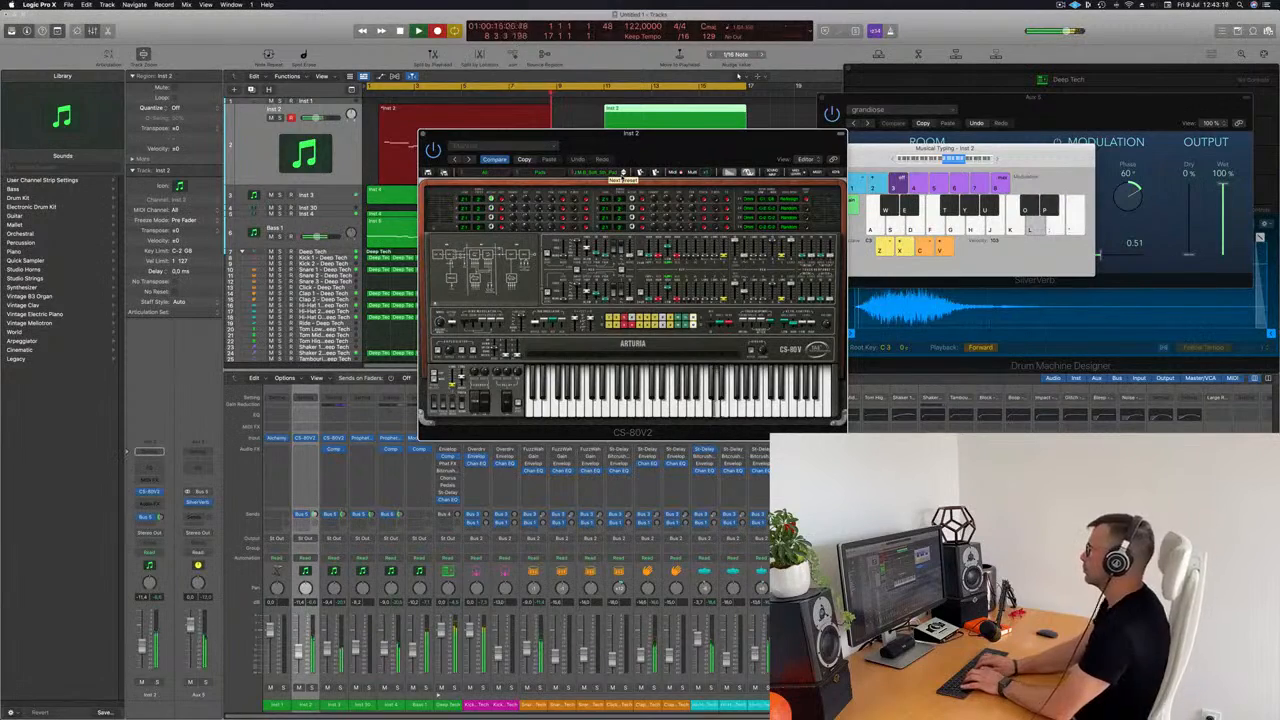
key("k")
key("h")
key("space")
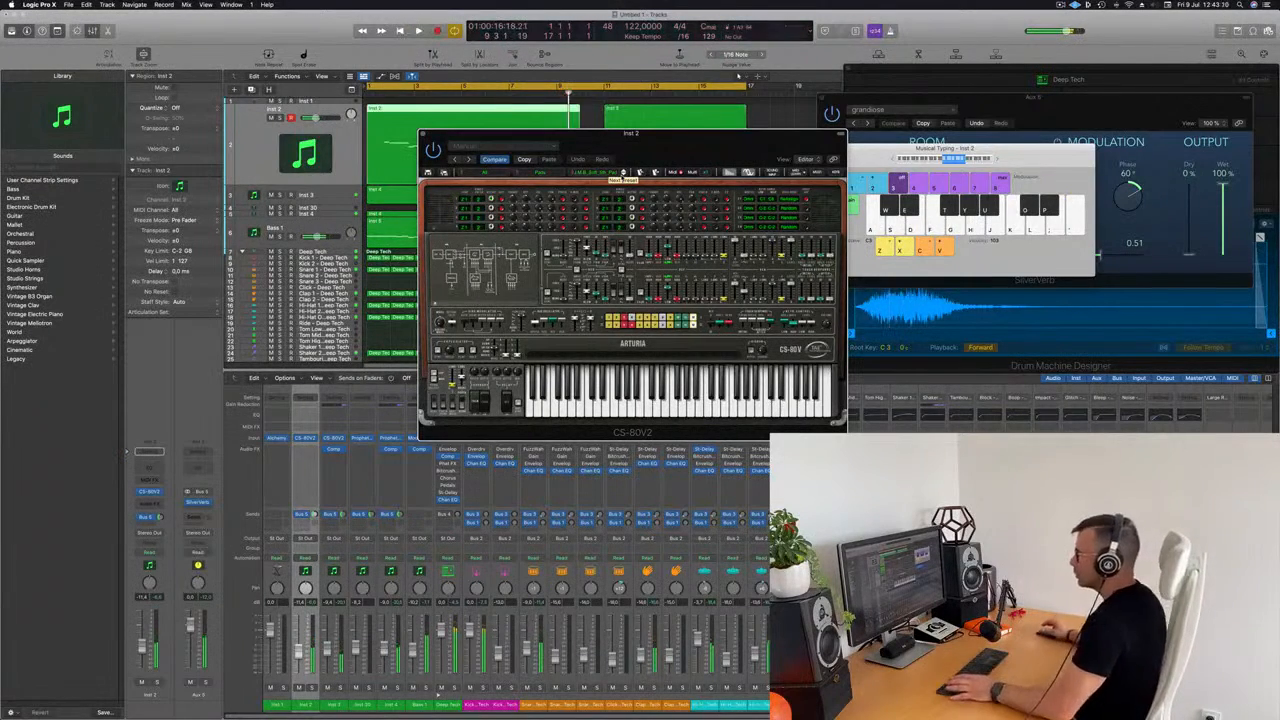
Step: Split the Inst 2 region starting at bar 1 at bar 5, splitting the crossing notes, and delete its first part
left_click_drag(713, 148, 953, 146)
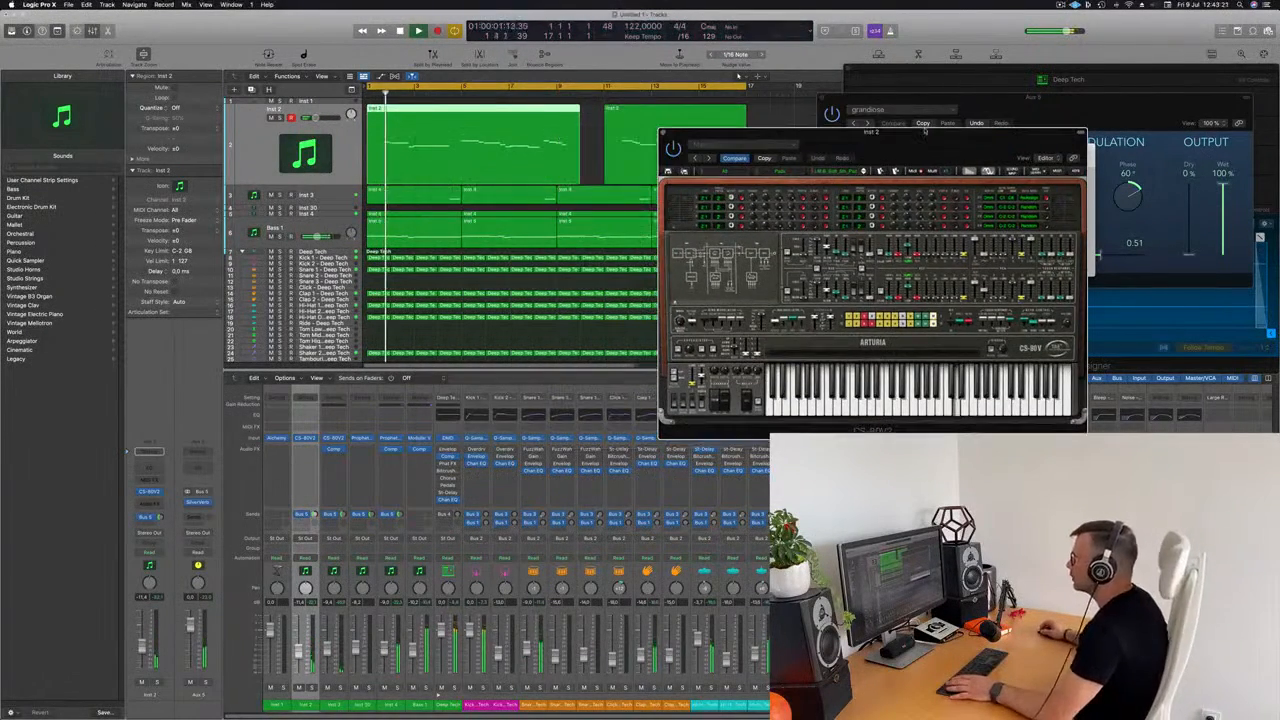
double_click(481, 108)
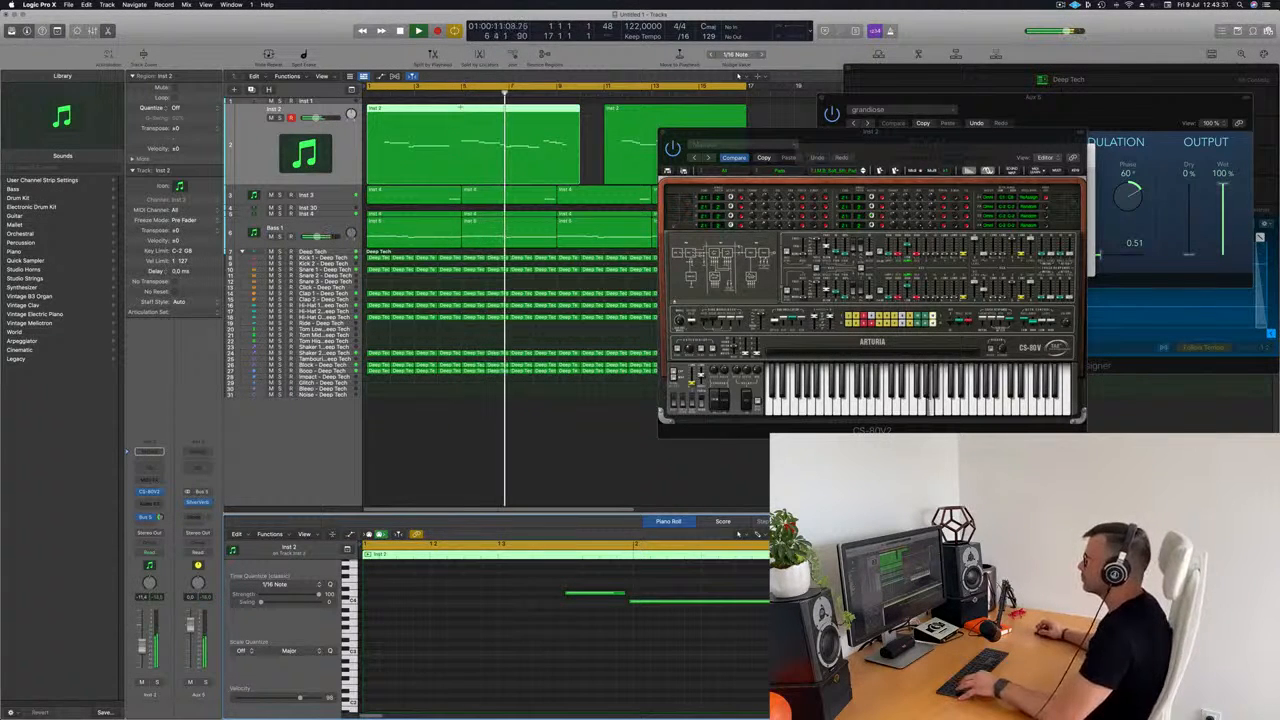
key("super+t")
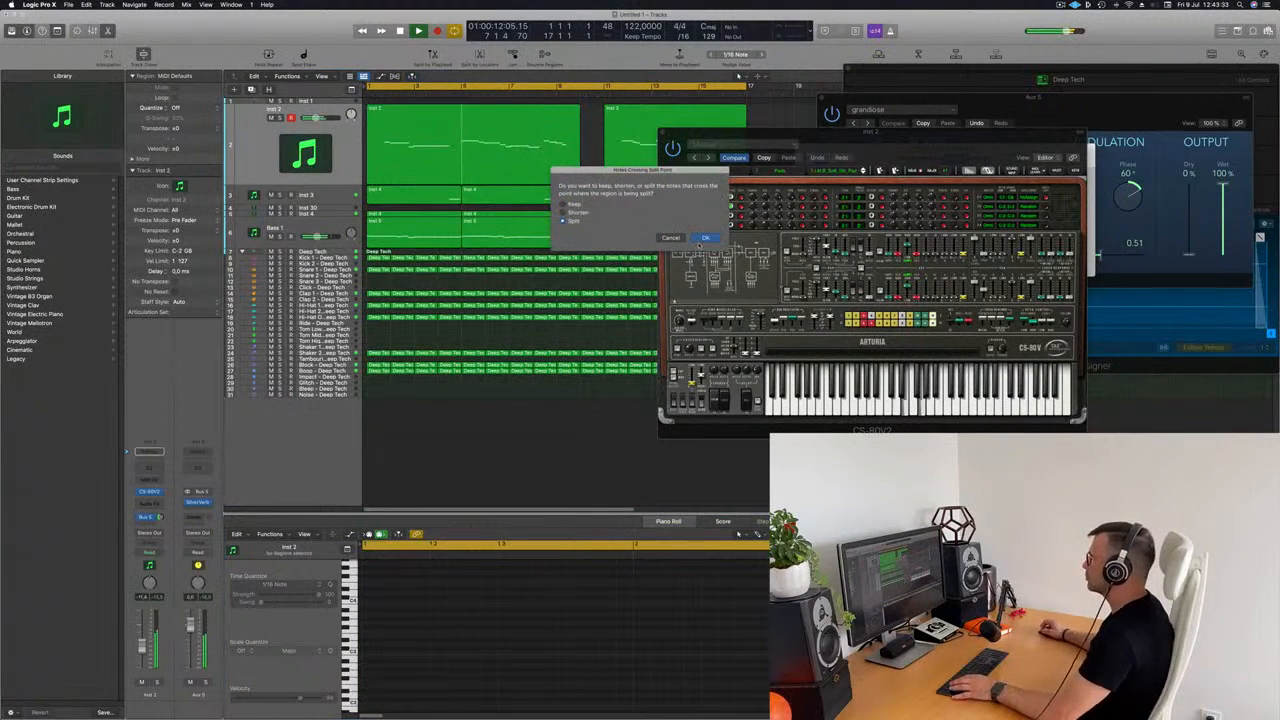
left_click(705, 238)
key("Return")
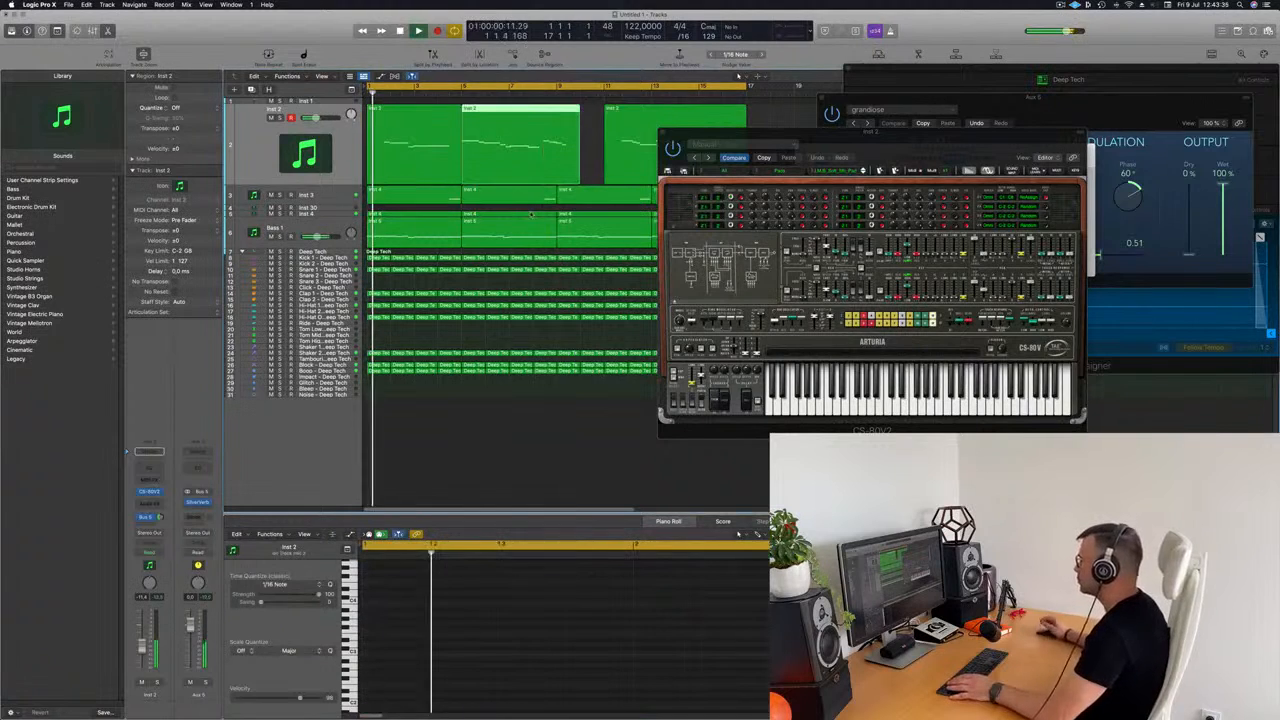
left_click(437, 120)
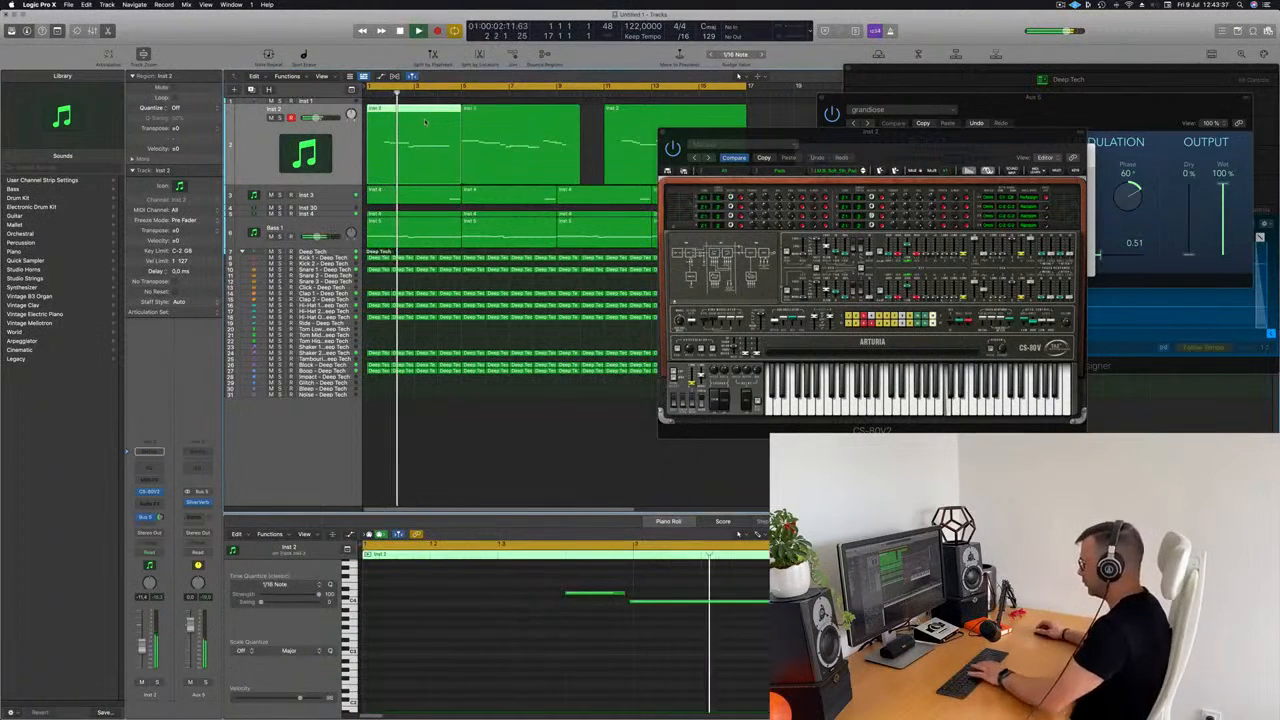
key("Delete")
left_click_drag(745, 134, 1016, 131)
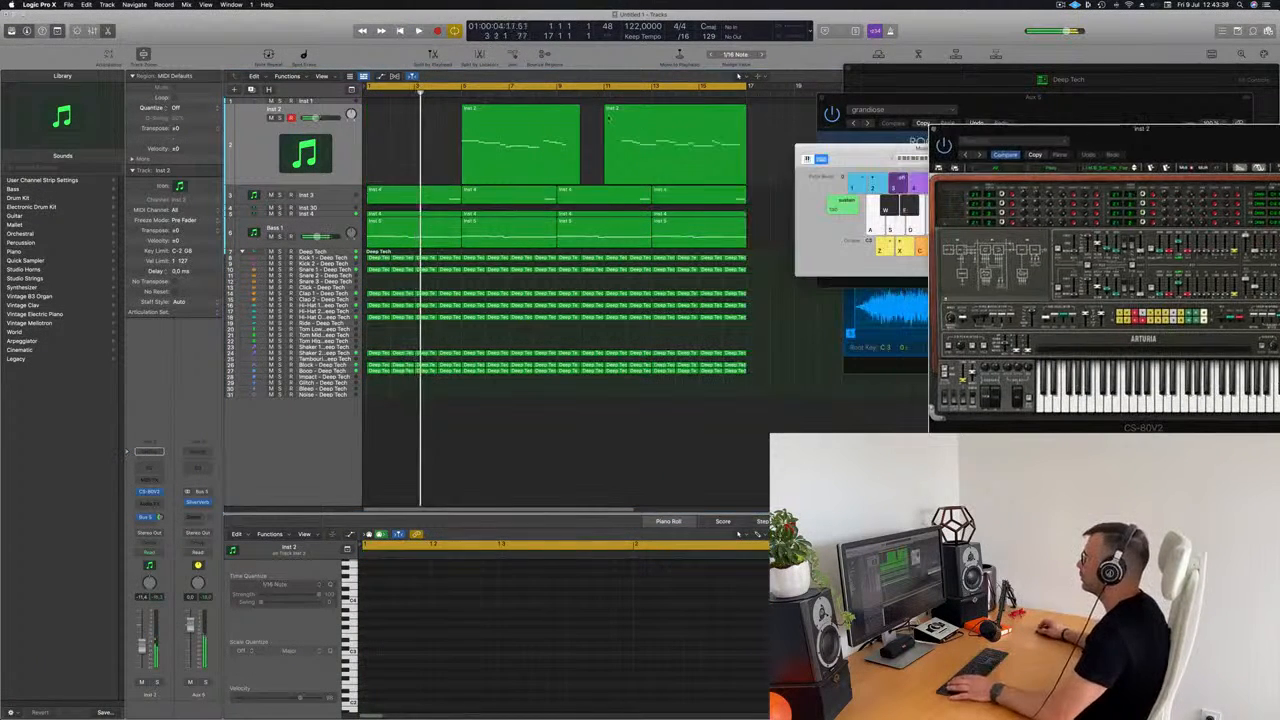
Step: Split the later Inst 2 region at bar 13 and remove the part before it
key("Return")
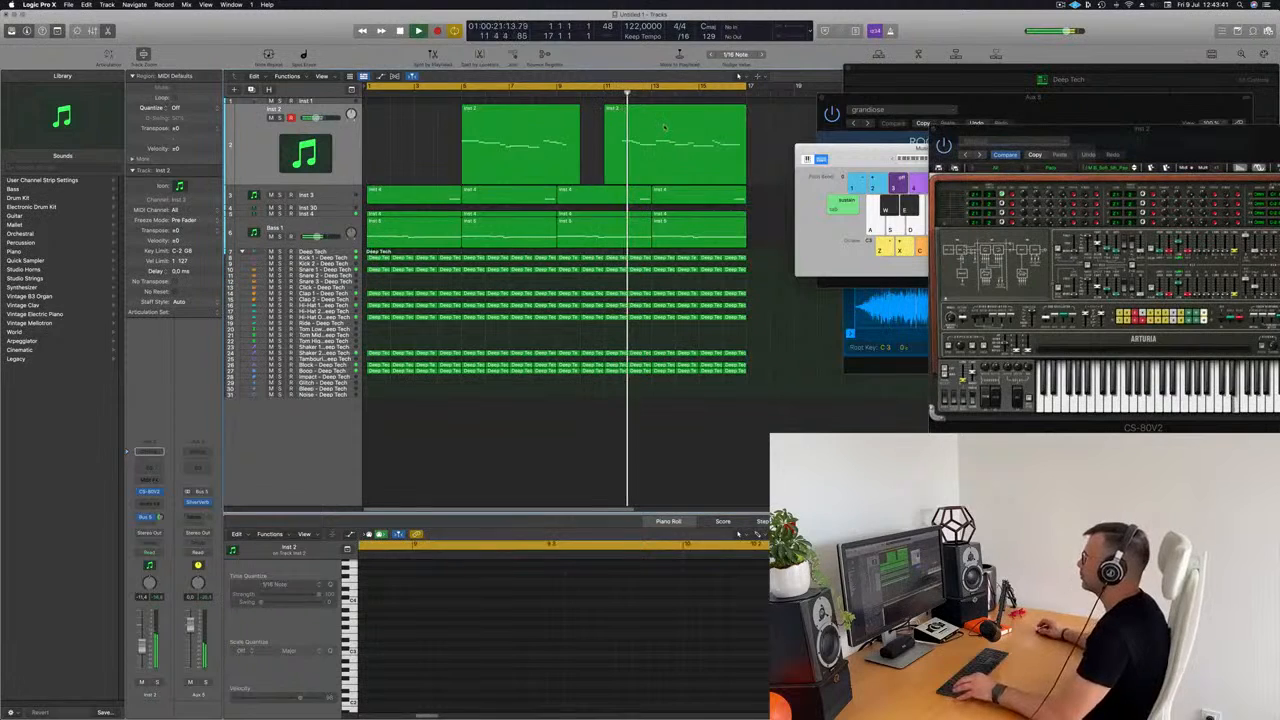
left_click(662, 128)
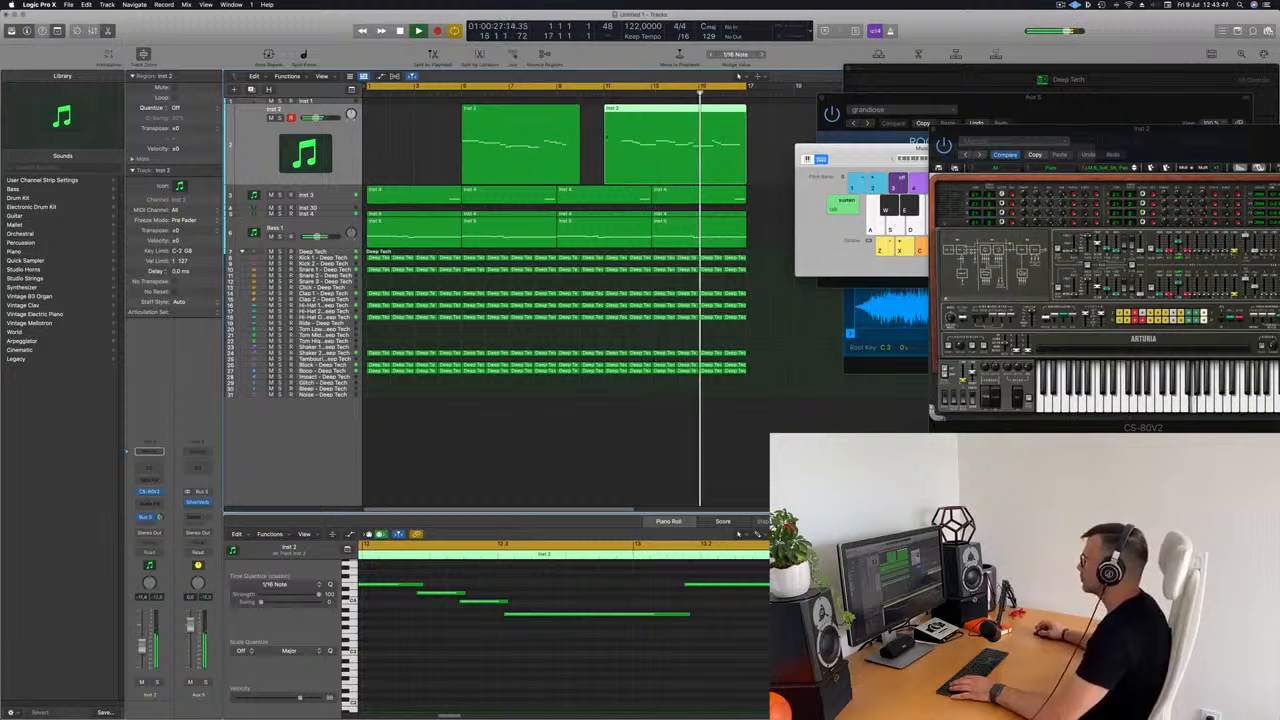
key("t")
key("i")
left_click(651, 112)
left_click(707, 238)
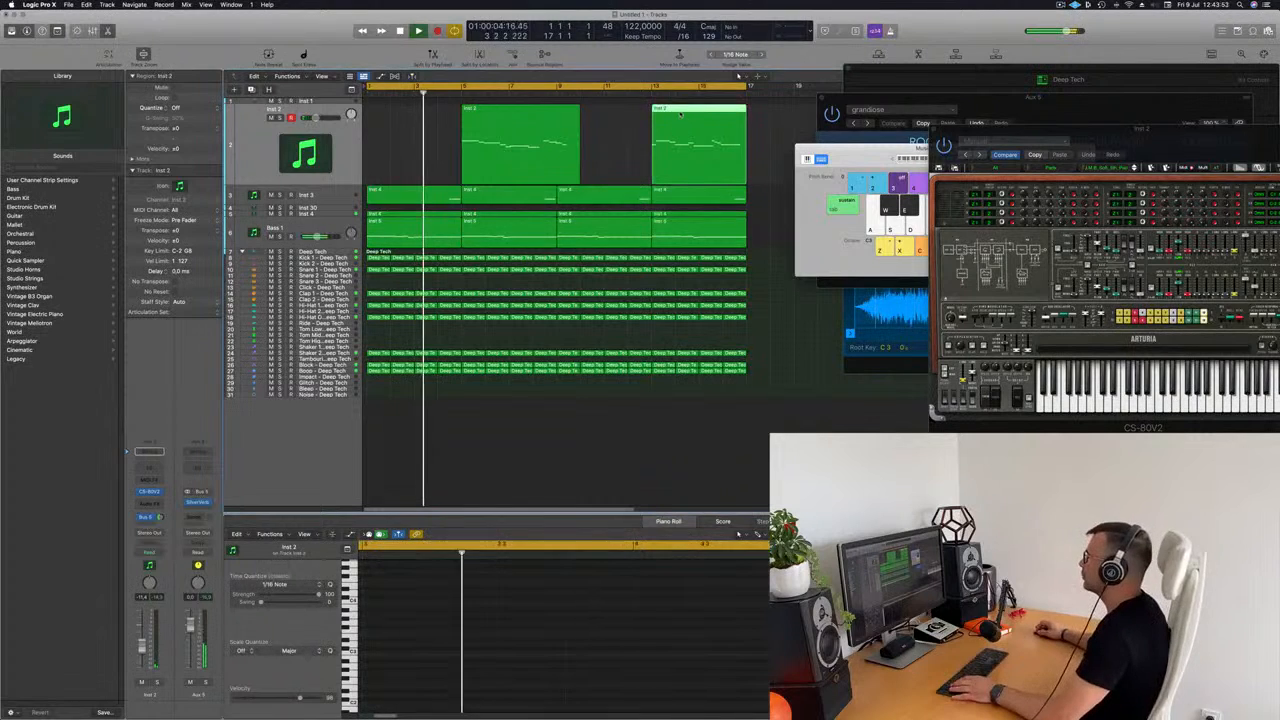
Step: Delete the opening note of the bar 13 region in the Piano Roll and shift the remaining notes to the region's start
key("e")
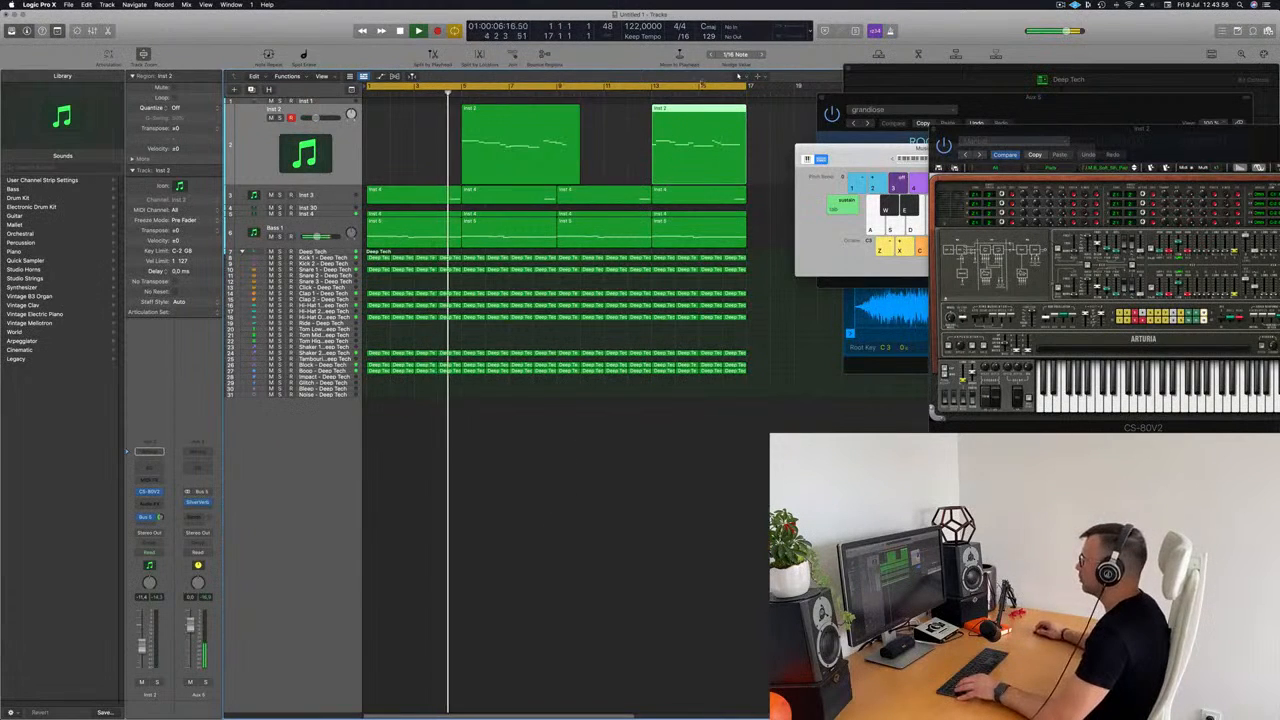
key("e")
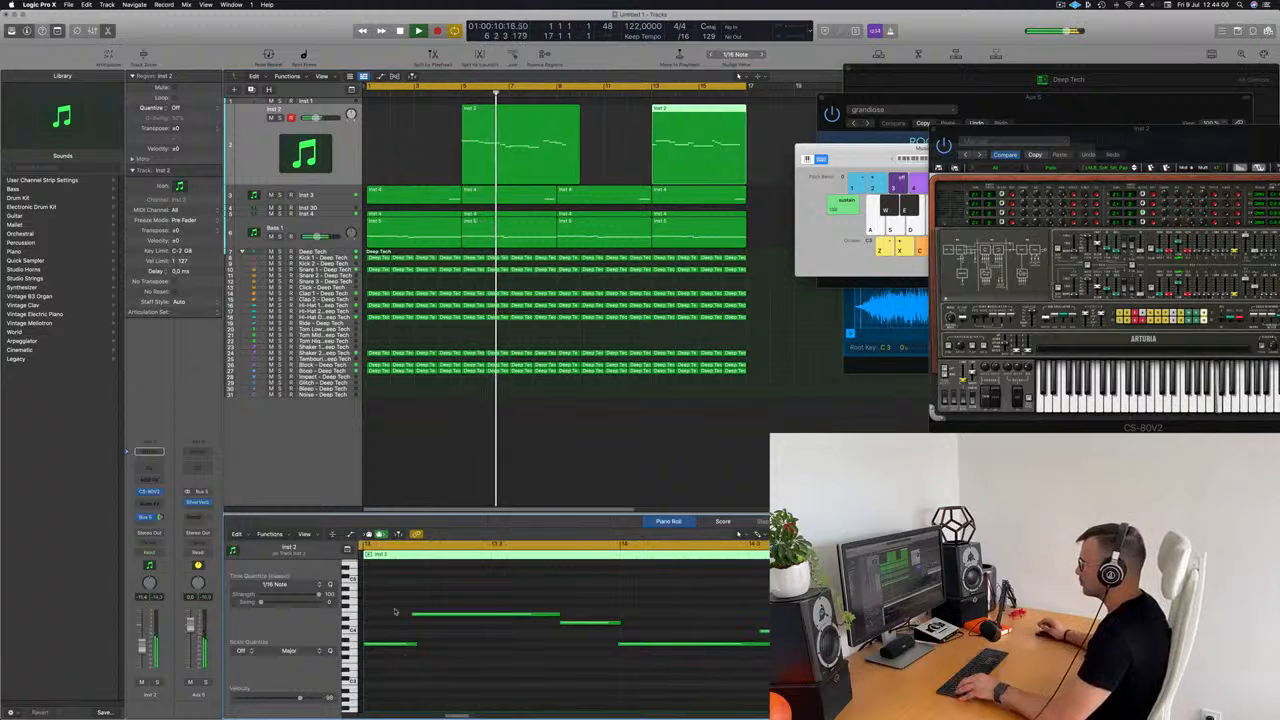
left_click(389, 644)
left_click_drag(387, 659, 381, 616)
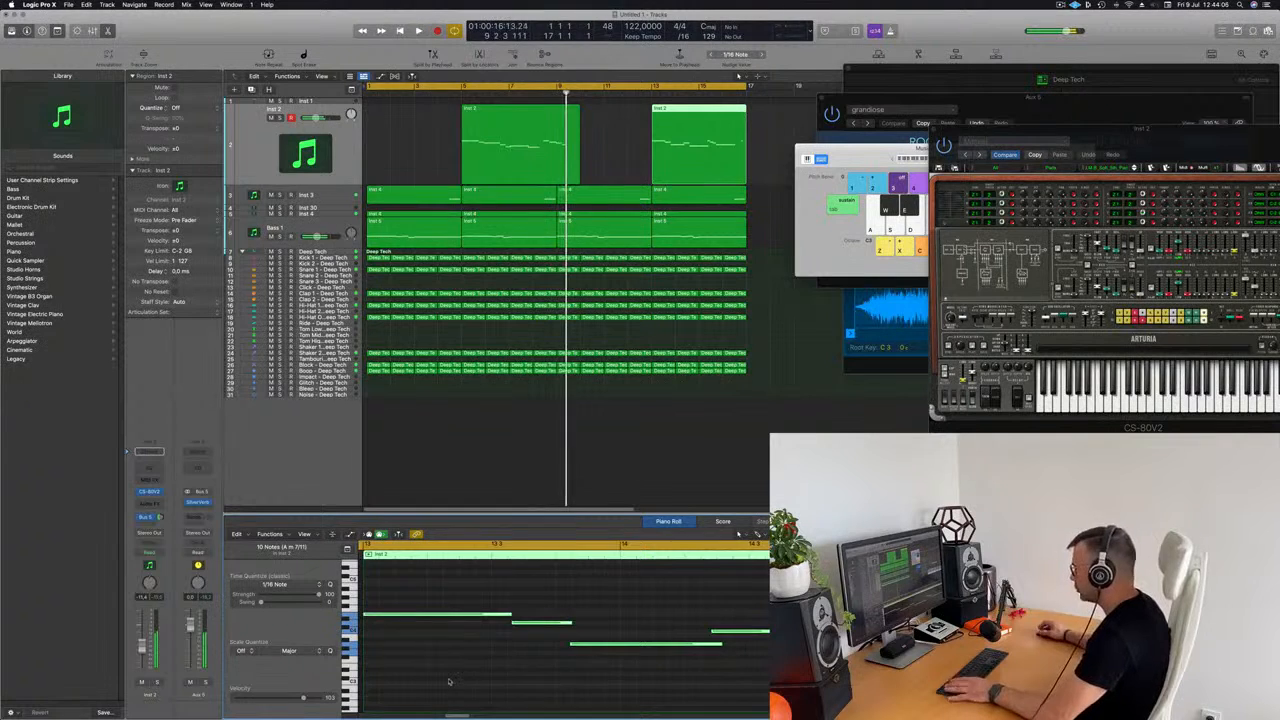
Step: Delete the Inst 2 region at bar 5 and move the bar 13 region to bar 1
key("Return")
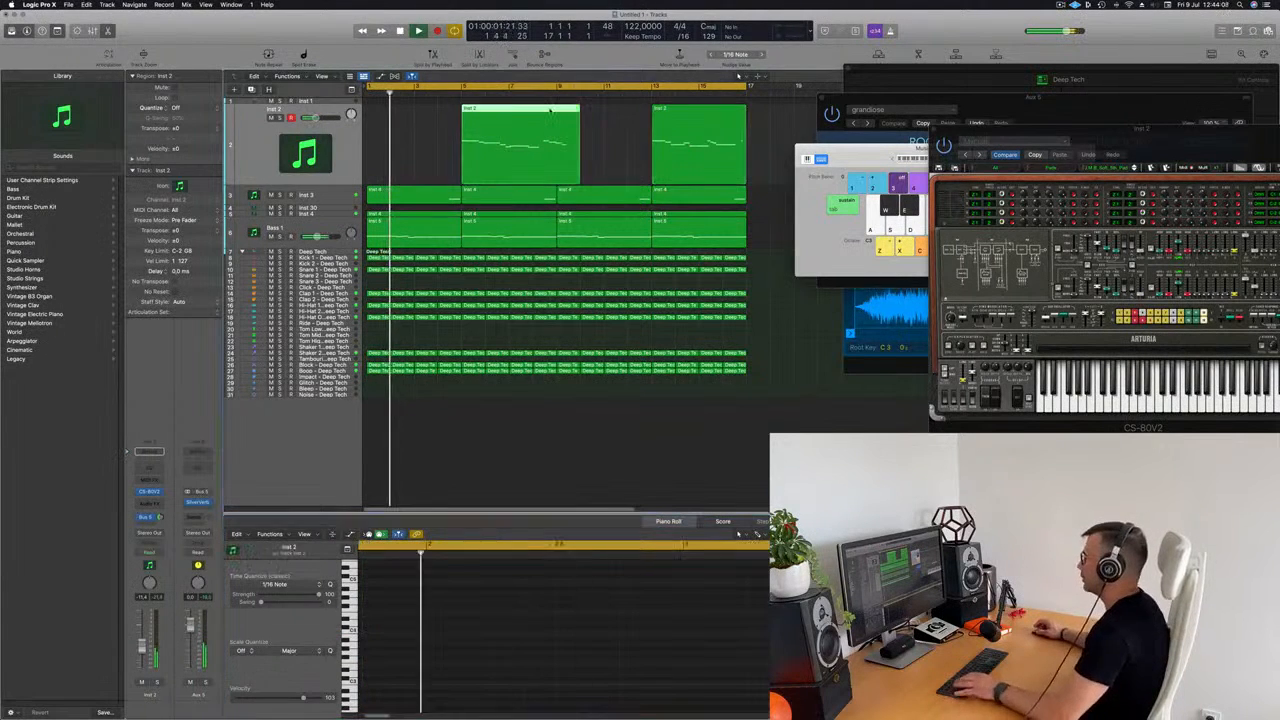
key("BackSpace")
left_click_drag(690, 140, 405, 140)
key("Return")
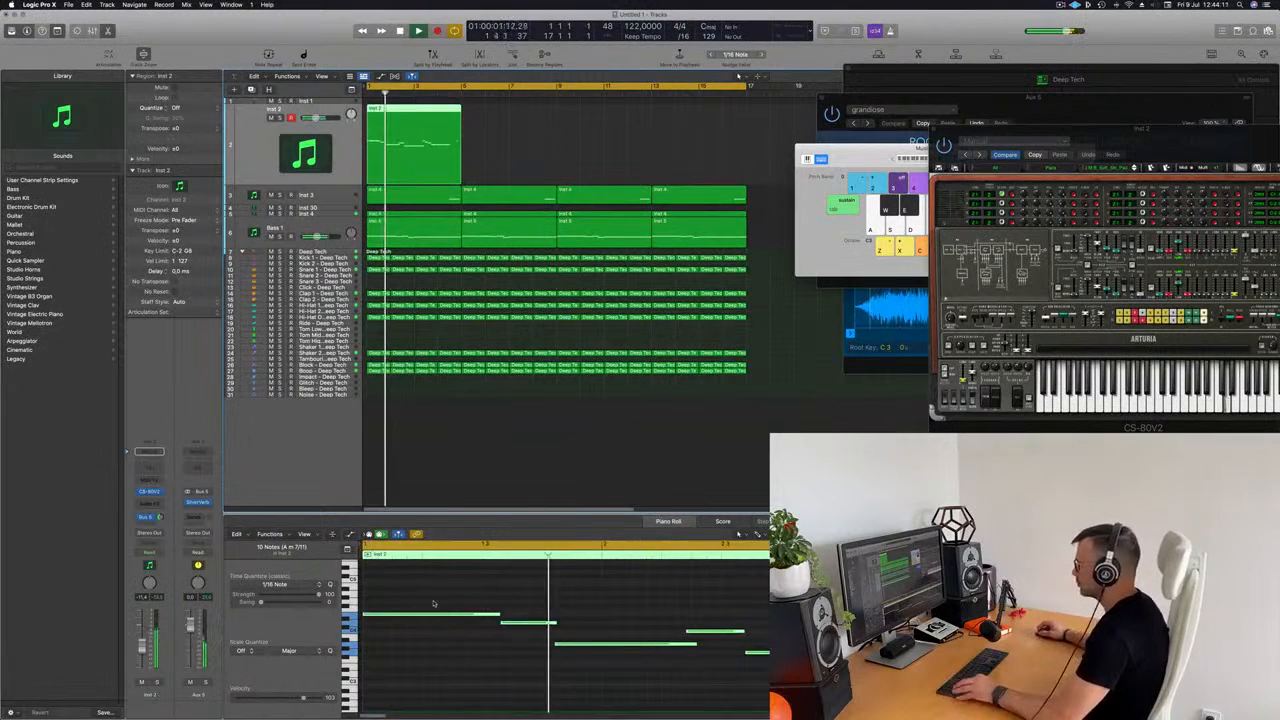
Step: Shorten the first pad note and move the second note earlier so it follows directly in the Piano Roll
scroll(567, 616, "down", 1)
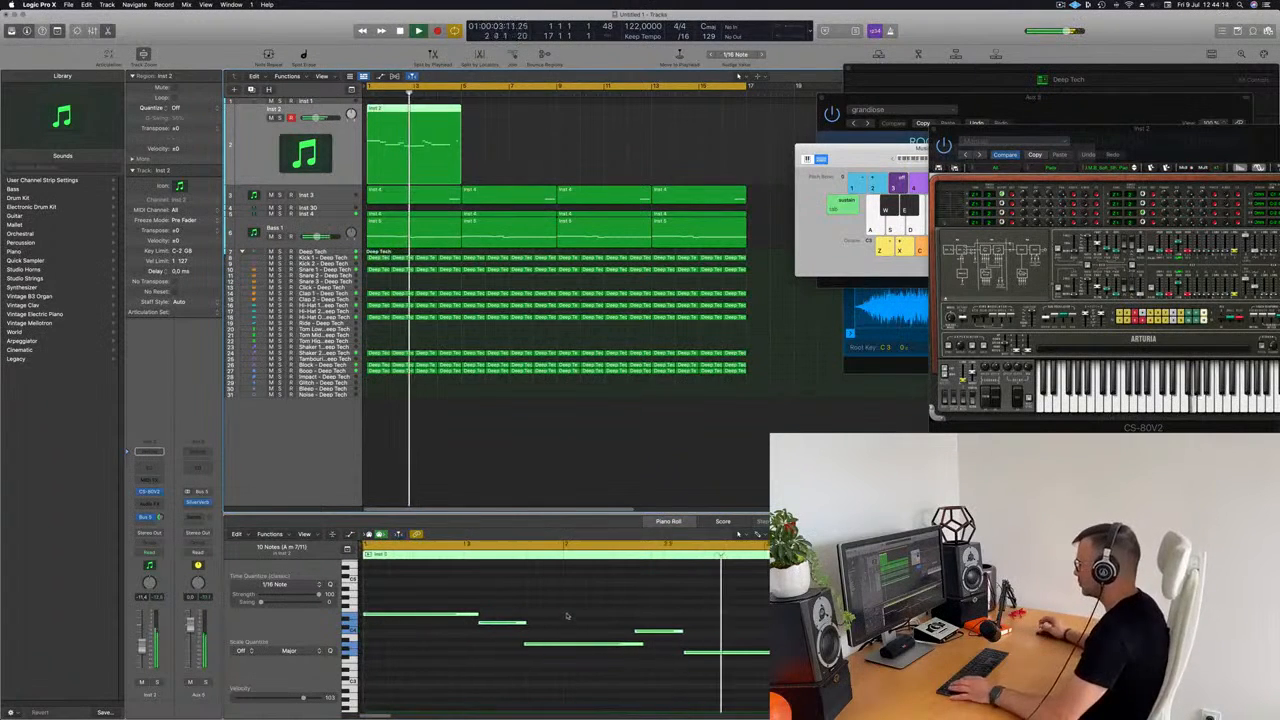
key("Return")
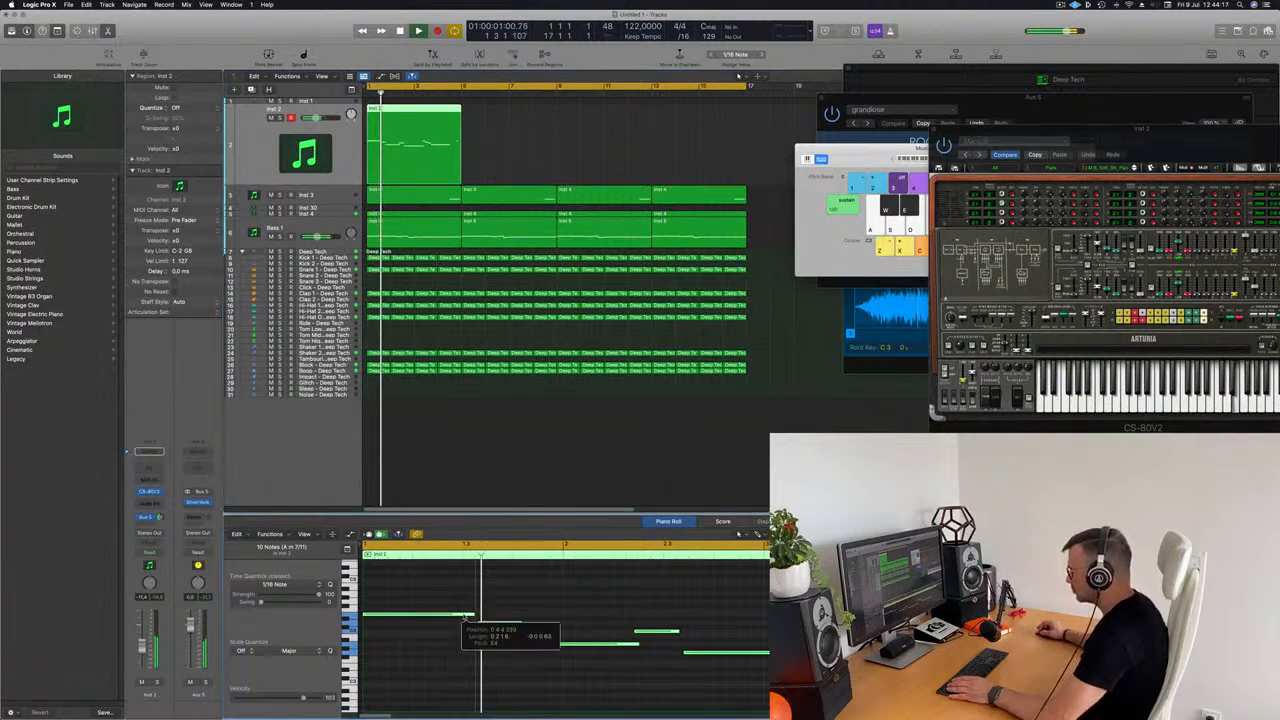
left_click(579, 584)
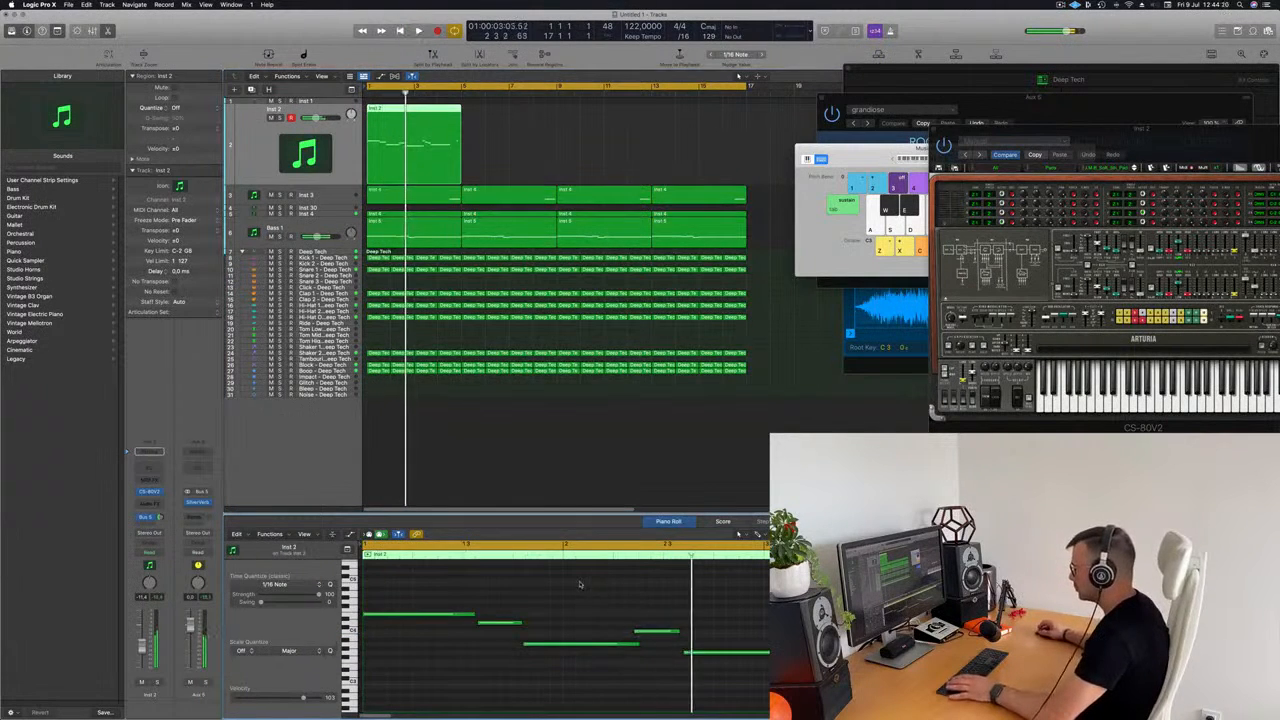
left_click(470, 615)
mouse_move(470, 615)
left_mouse_down()
mouse_move(505, 622)
mouse_move(479, 630)
left_mouse_up()
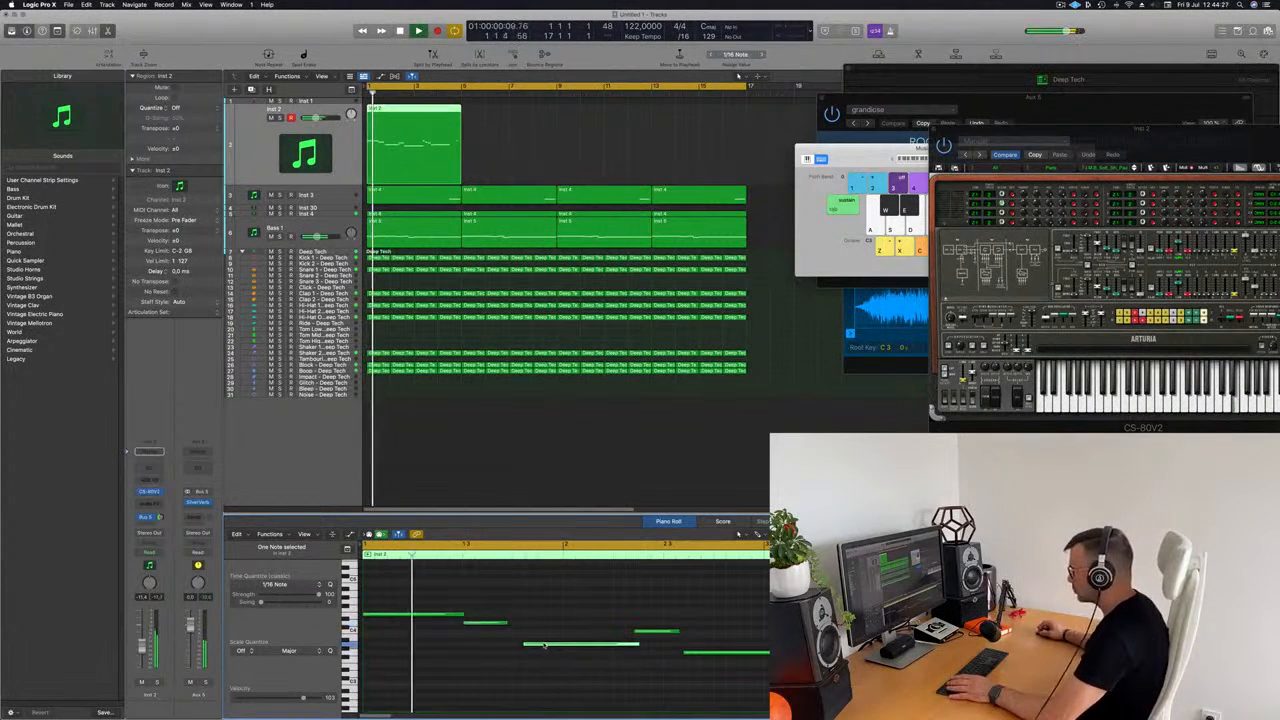
Step: Move the third pad note earlier, extend it to meet the fourth, and nudge the fourth and fifth notes slightly later
left_click_drag(548, 647, 536, 646)
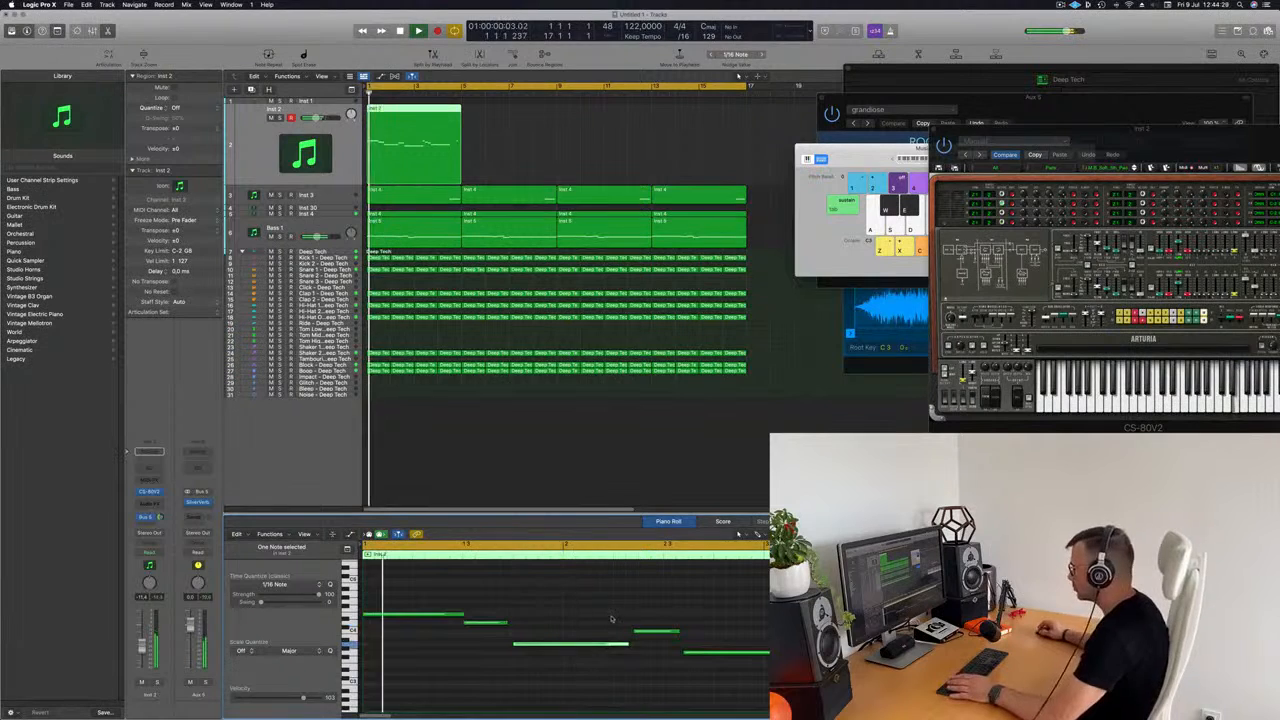
left_click(647, 607)
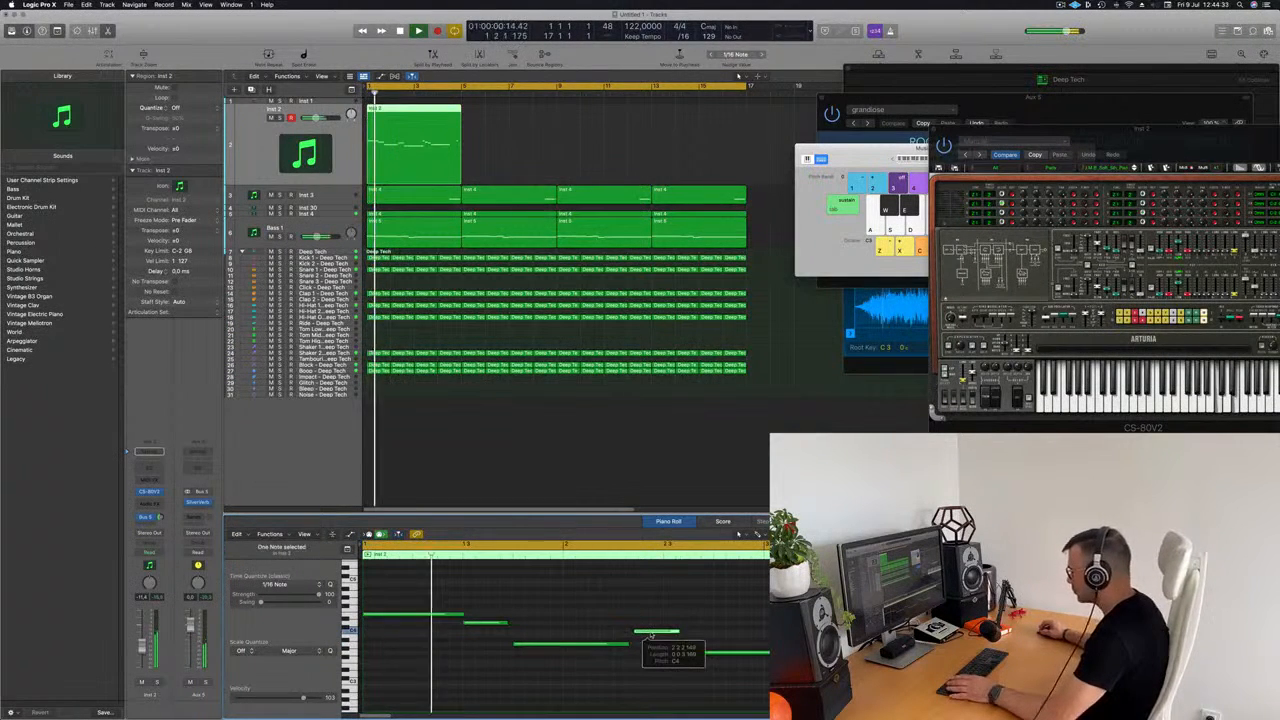
left_click_drag(628, 644, 684, 634)
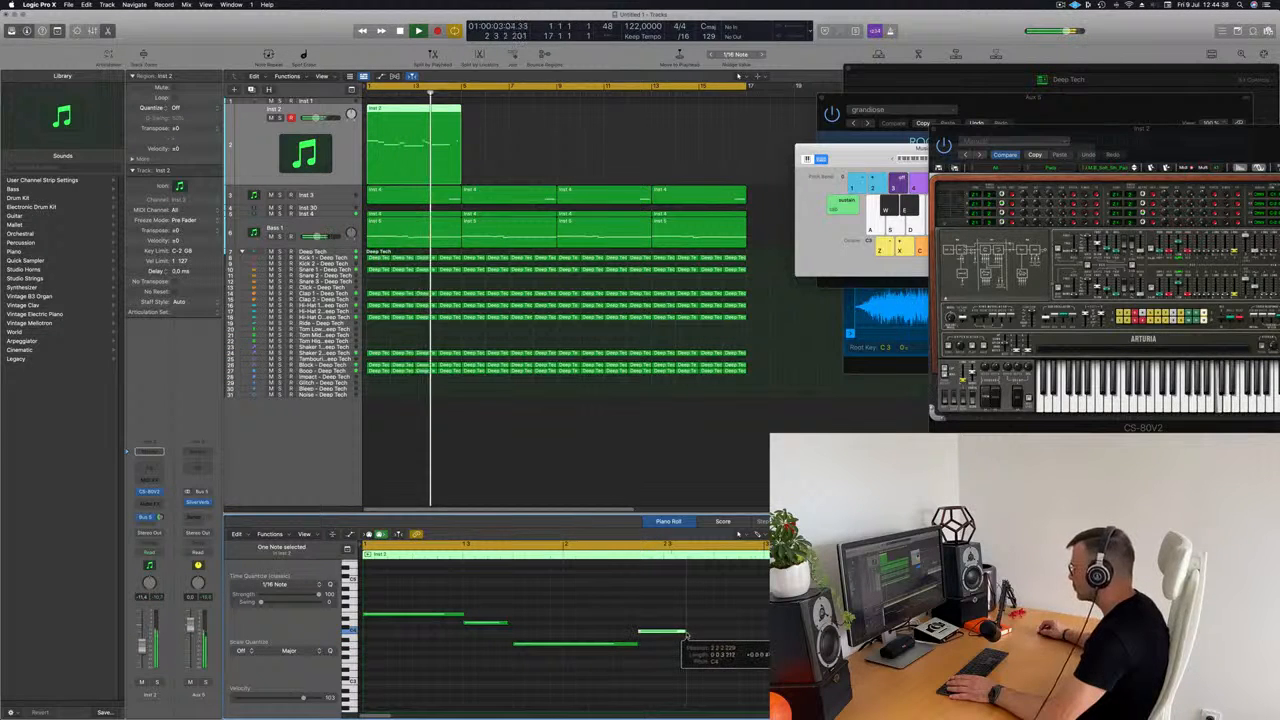
left_click(741, 653)
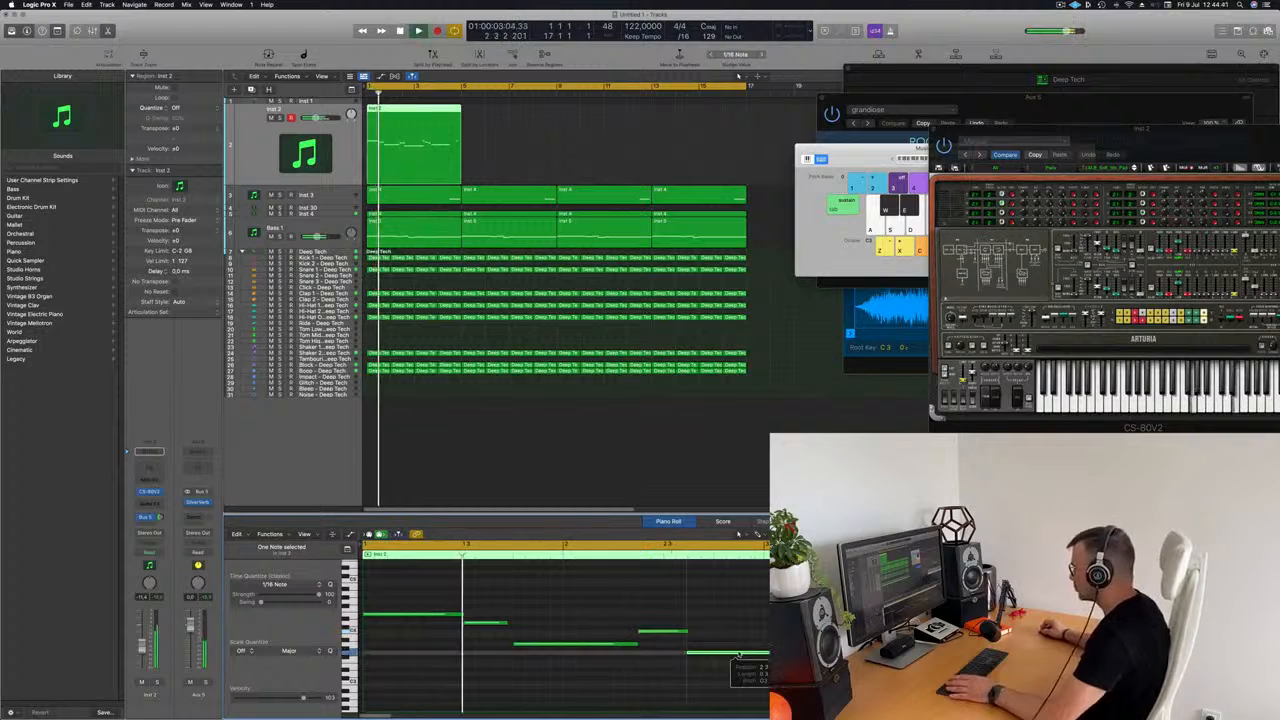
Step: Shift the fourth and fifth pad notes to fit the groove, replaying the loop from the start to check the timing
key("super+Left")
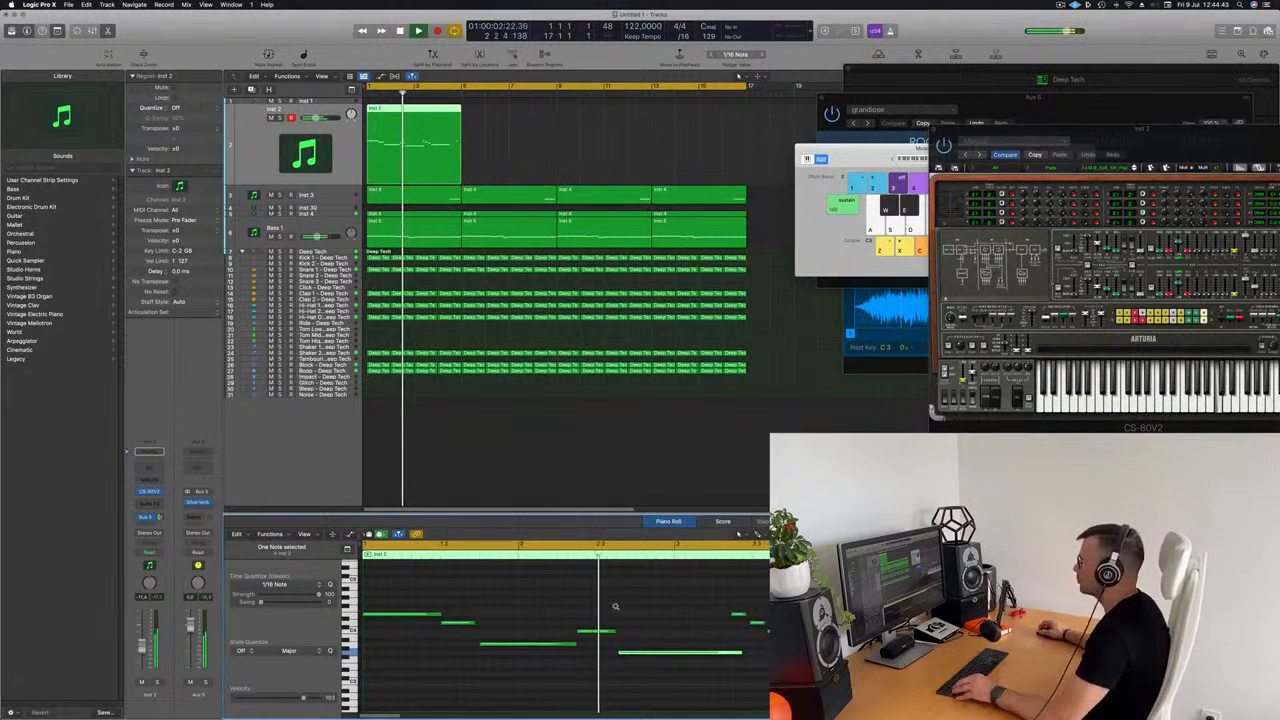
key("super+Left")
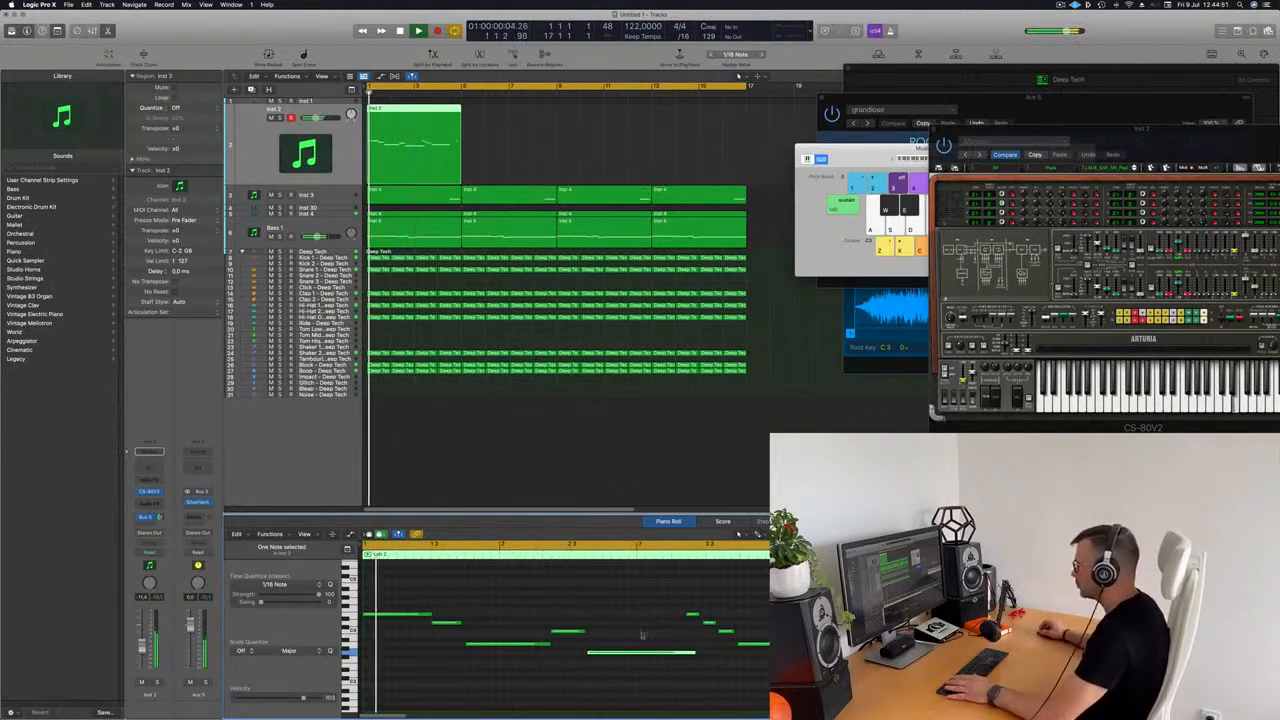
key("space")
key("space")
left_click_drag(566, 632, 638, 655)
key("space")
key("space")
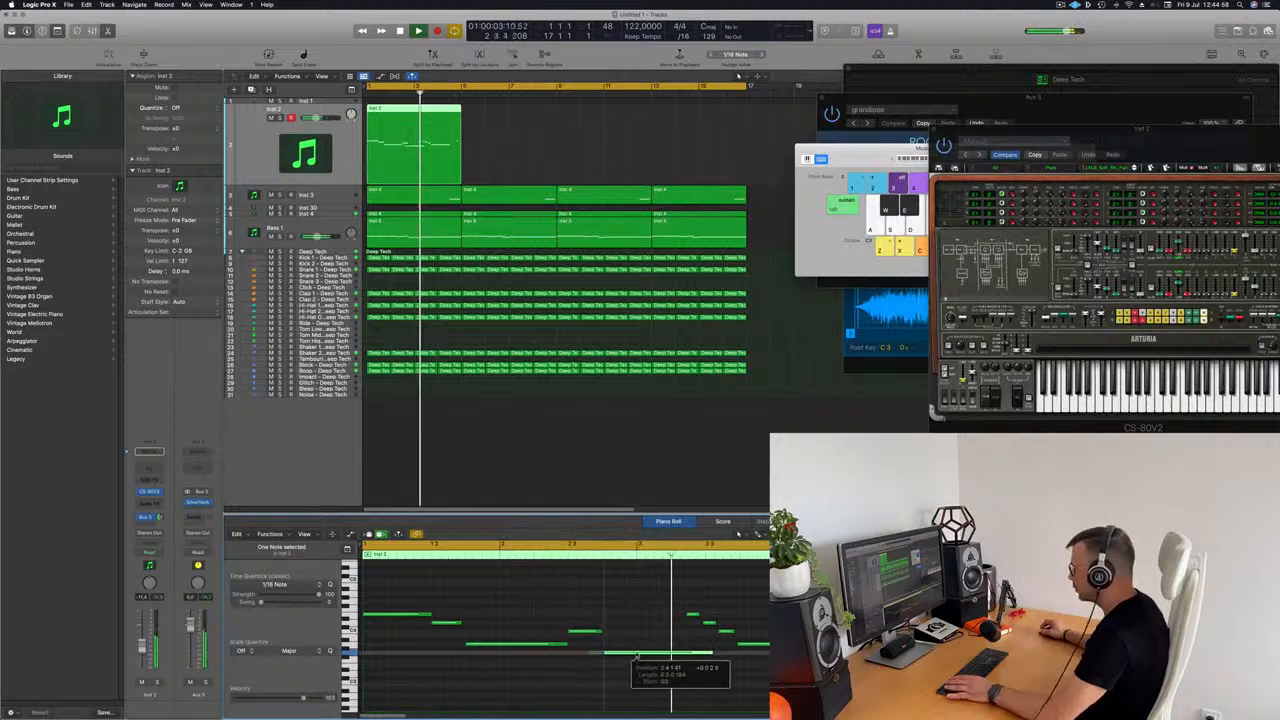
key("space")
key("space")
Step: Quantize all notes of the Inst 2 region to 1/16 Note and replay the loop from the start
key("super+a")
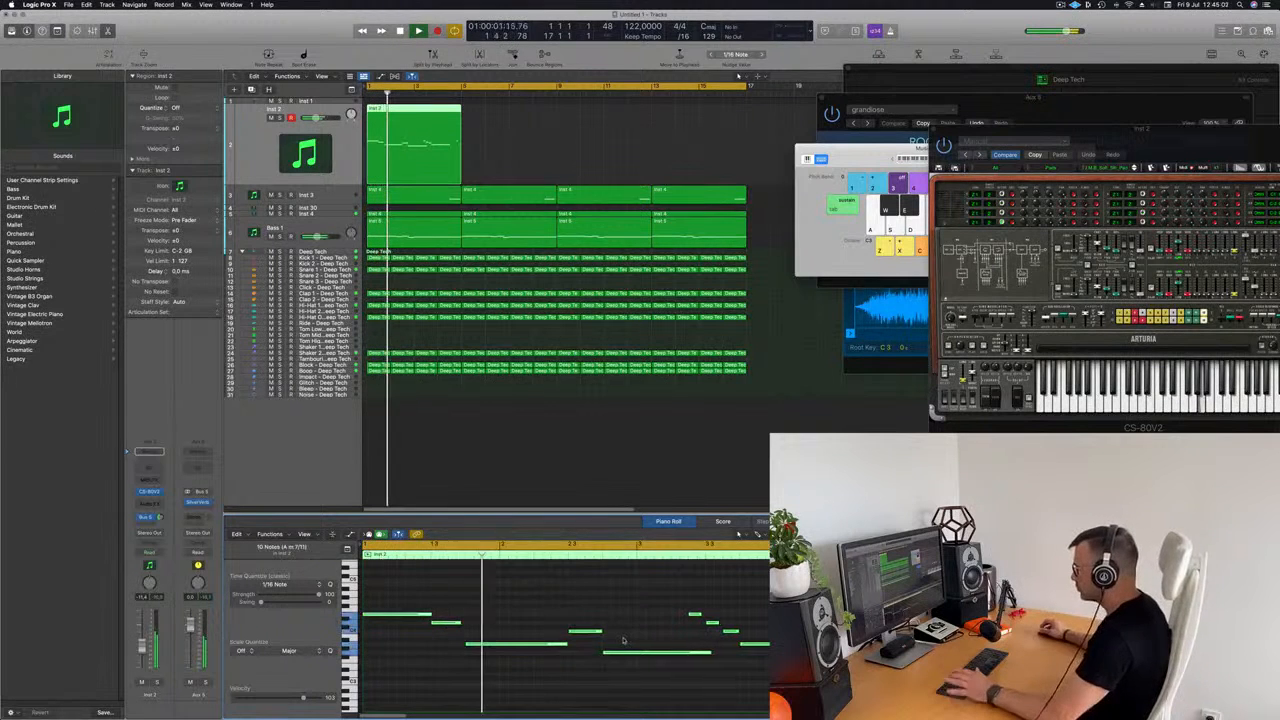
key("q")
left_click(632, 624)
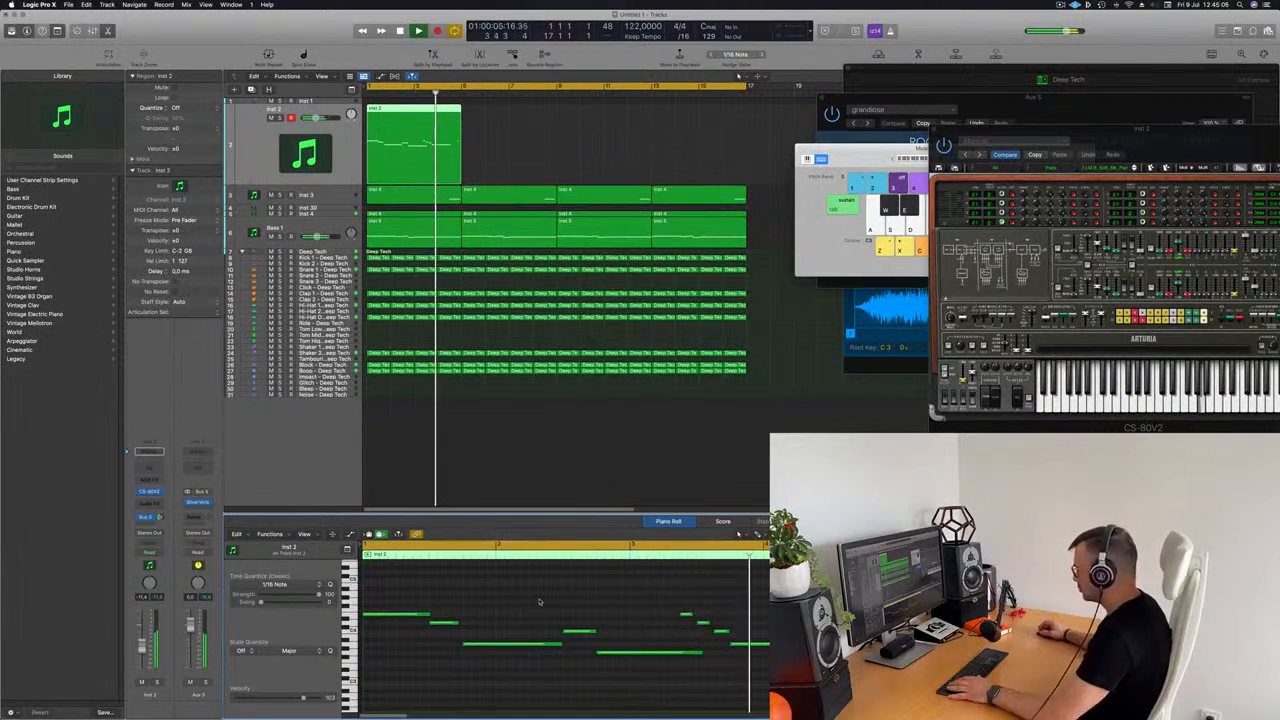
key("Return")
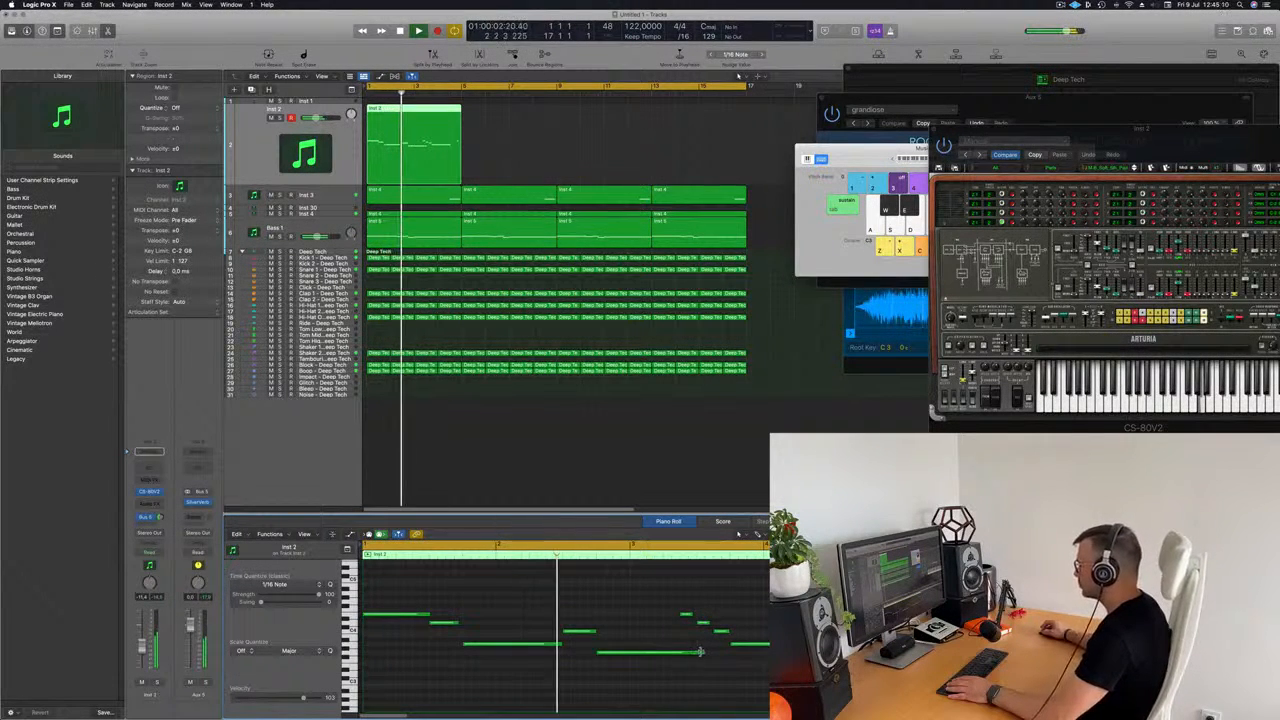
Step: Extend the long fifth pad note and move the four short closing notes of the Inst 2 region later, starting at bar 4
left_click_drag(702, 652, 730, 652)
left_click_drag(676, 598, 754, 646)
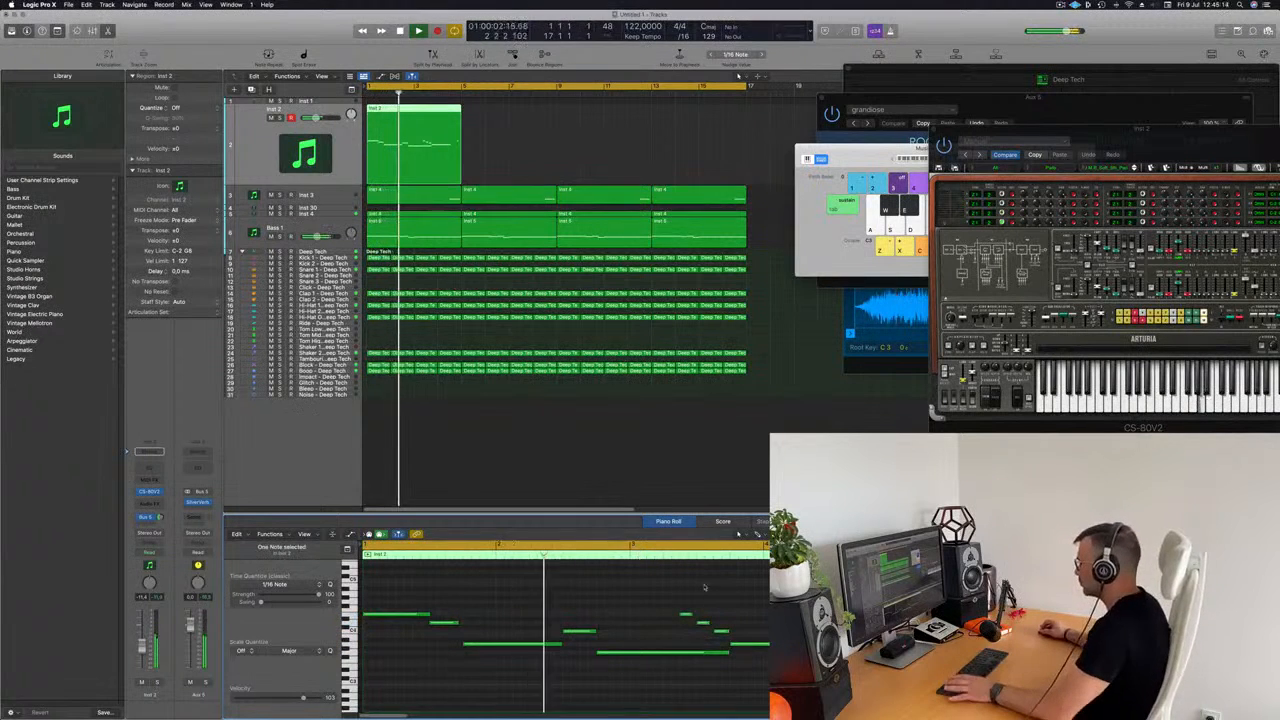
key("Return")
left_click_drag(681, 601, 754, 645)
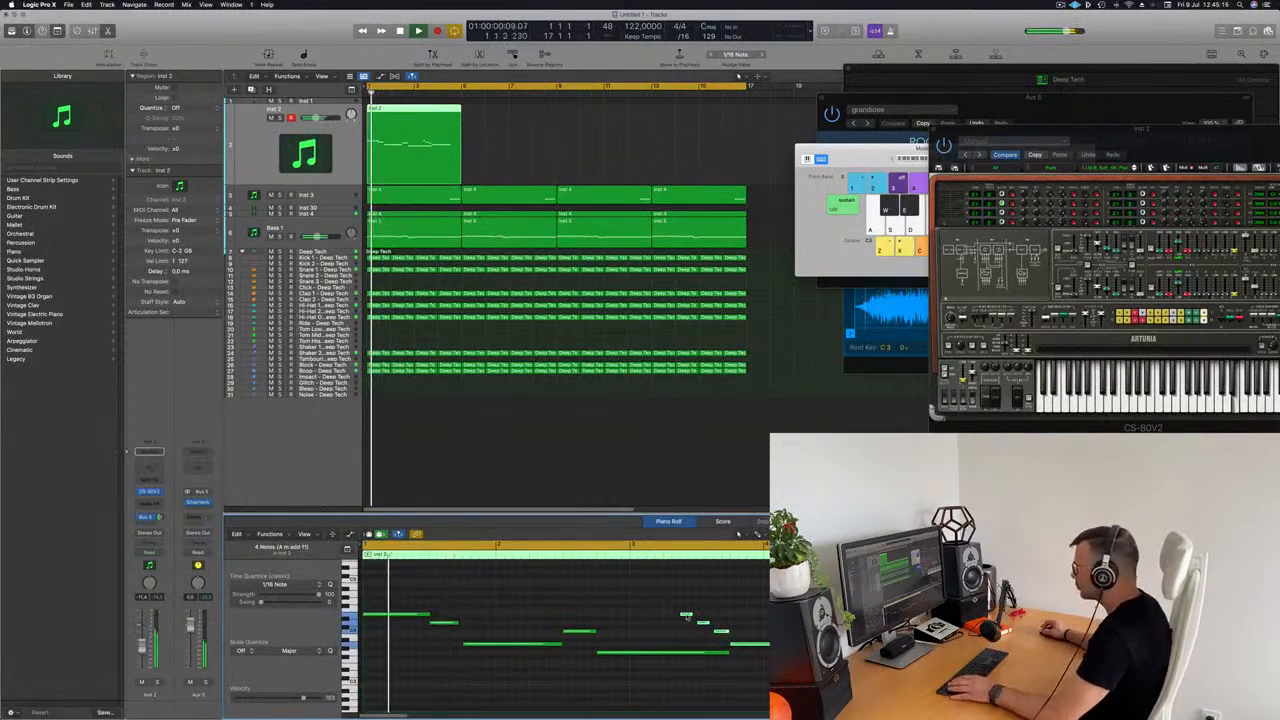
key("BackSpace")
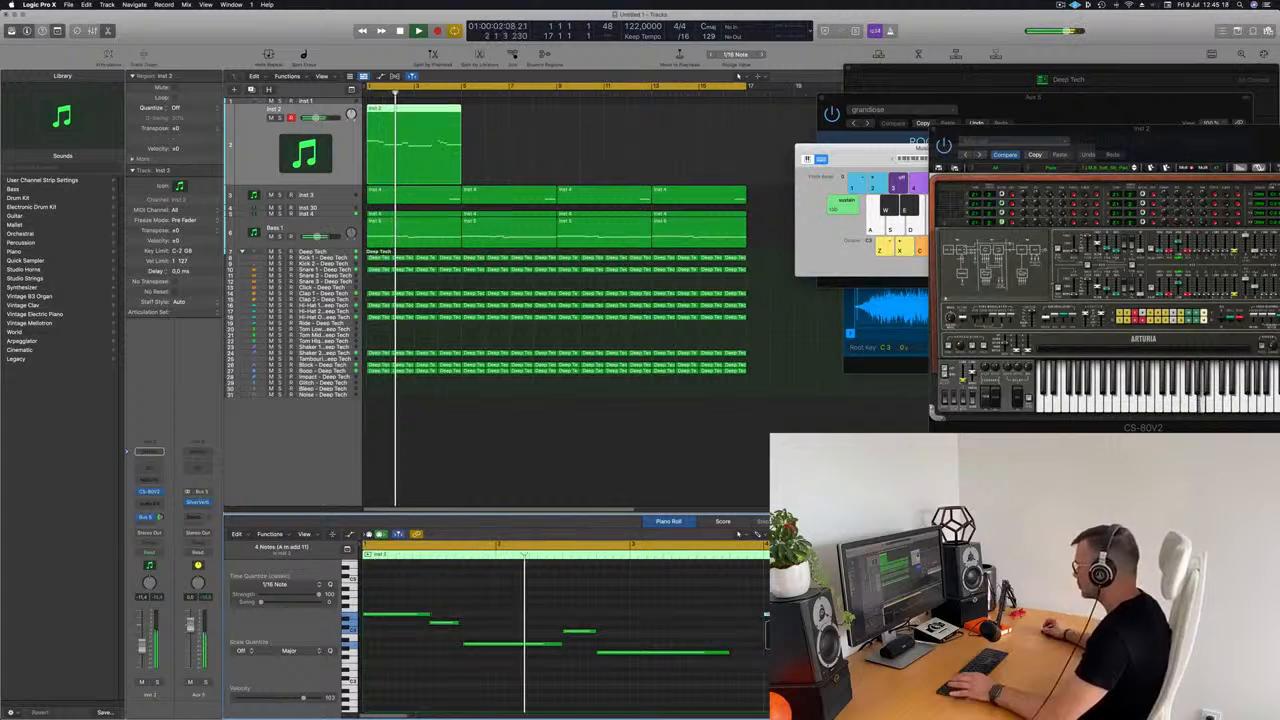
left_click(768, 614)
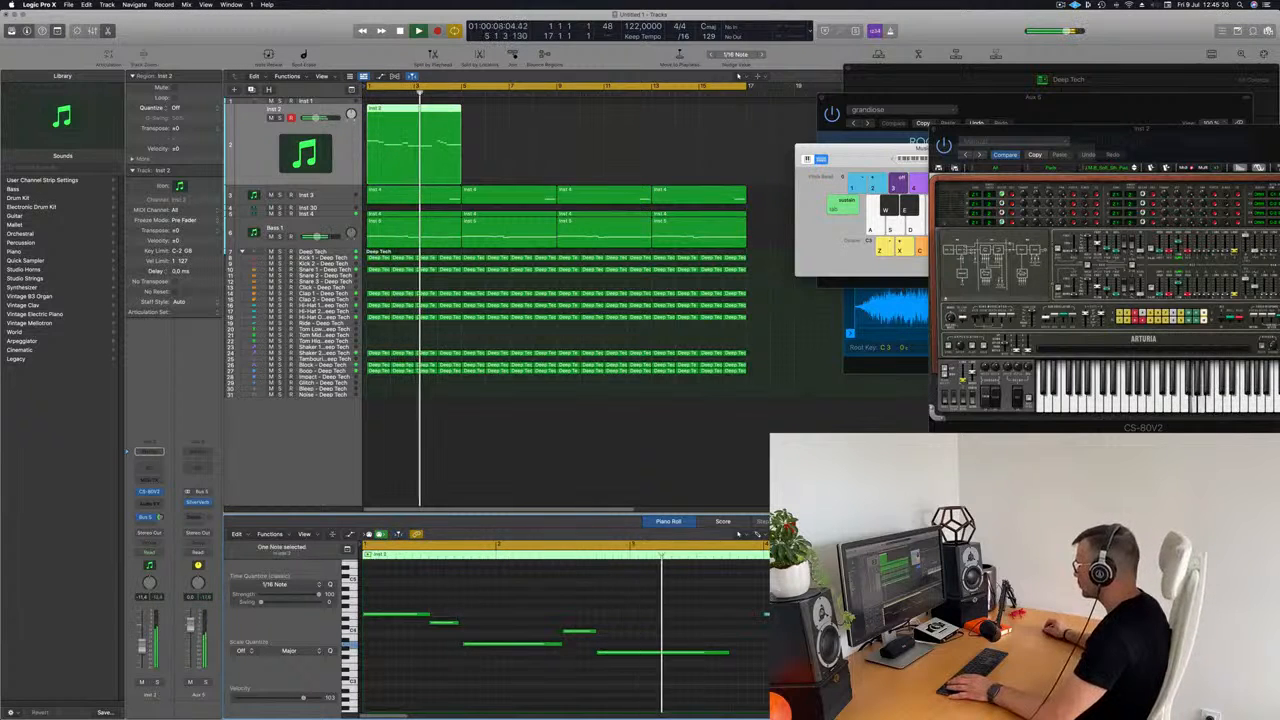
Step: Extend the long fifth note close to bar 4 in the Piano Roll and replay the loop from the start
scroll(811, 614, "up", 2)
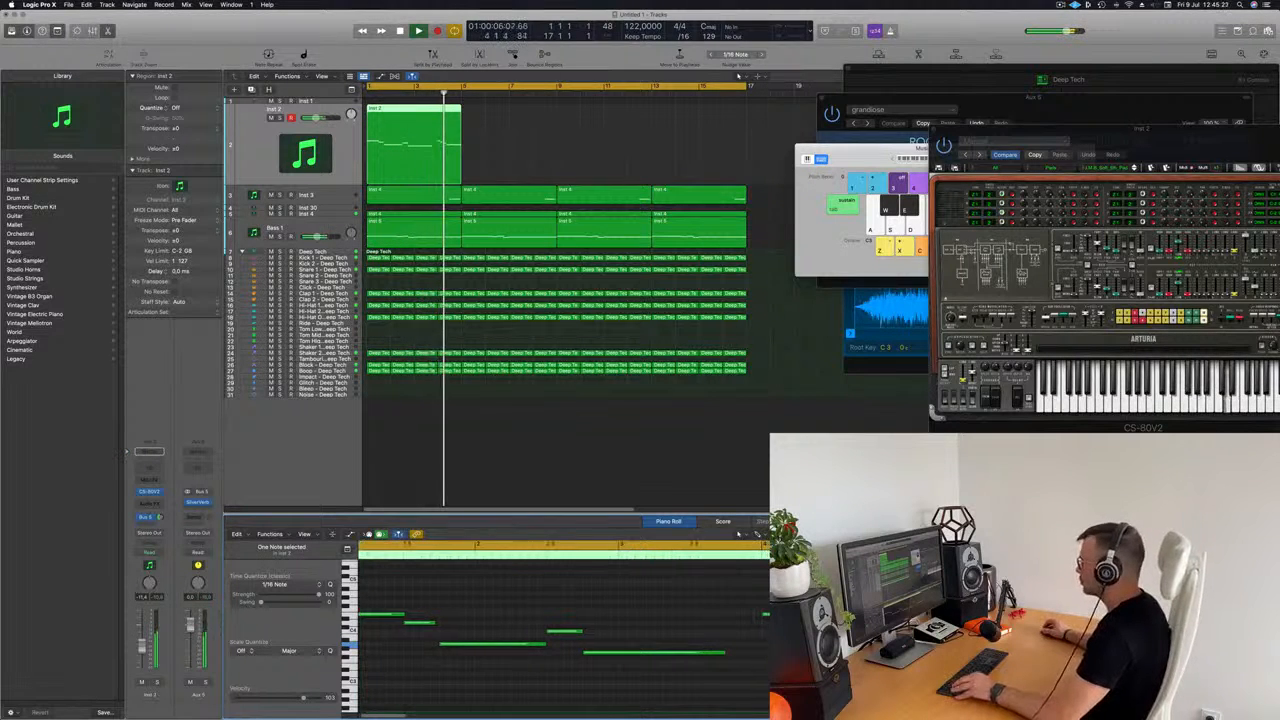
scroll(811, 614, "down", 5)
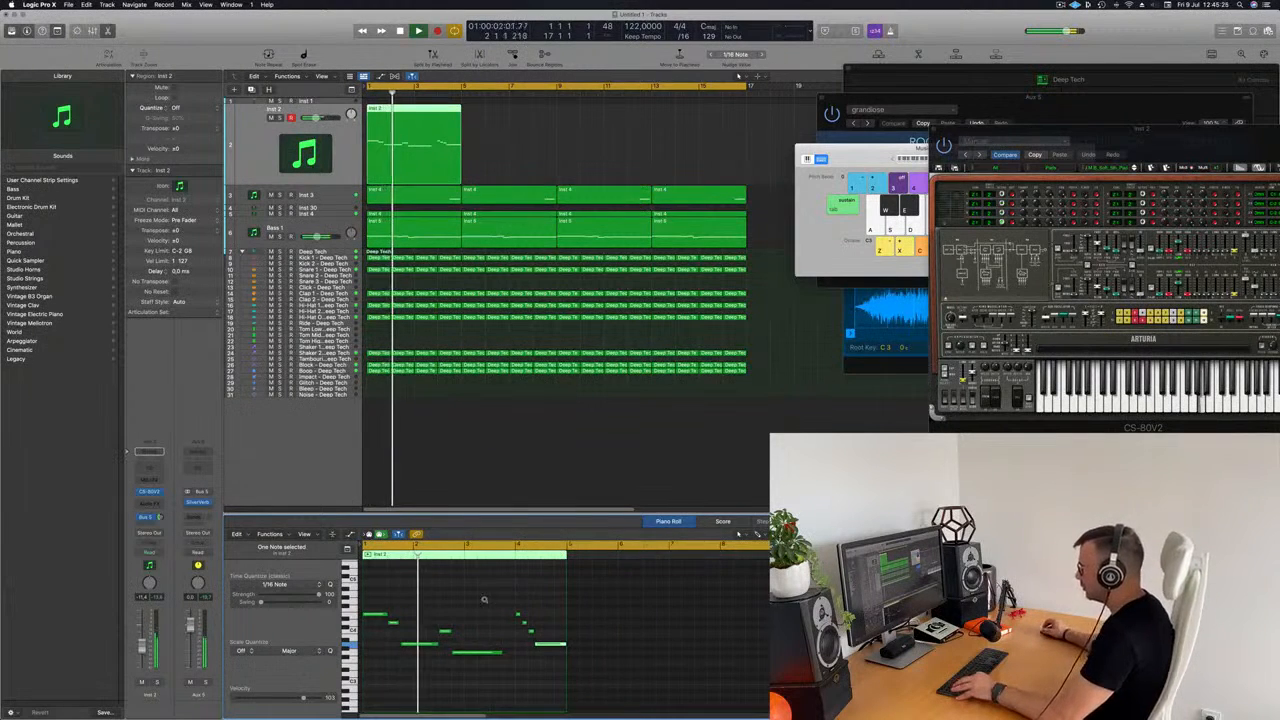
scroll(485, 600, "up", 2)
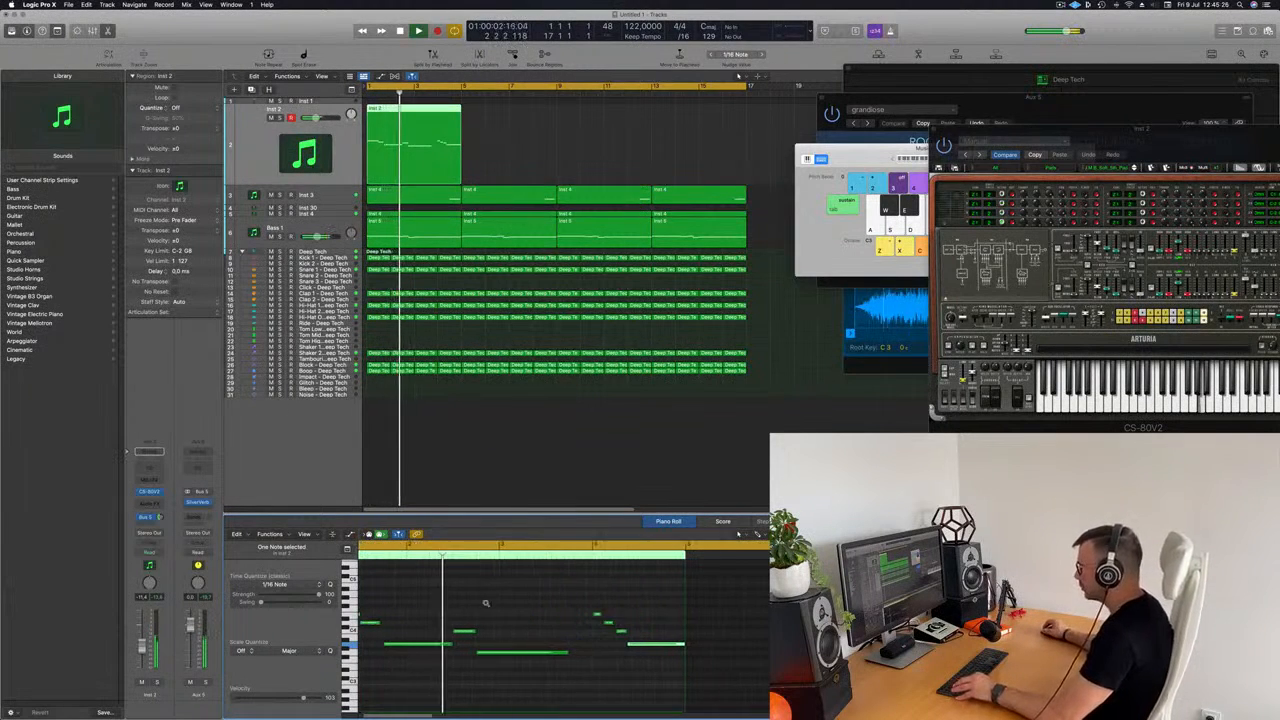
left_click(557, 653)
key("Return")
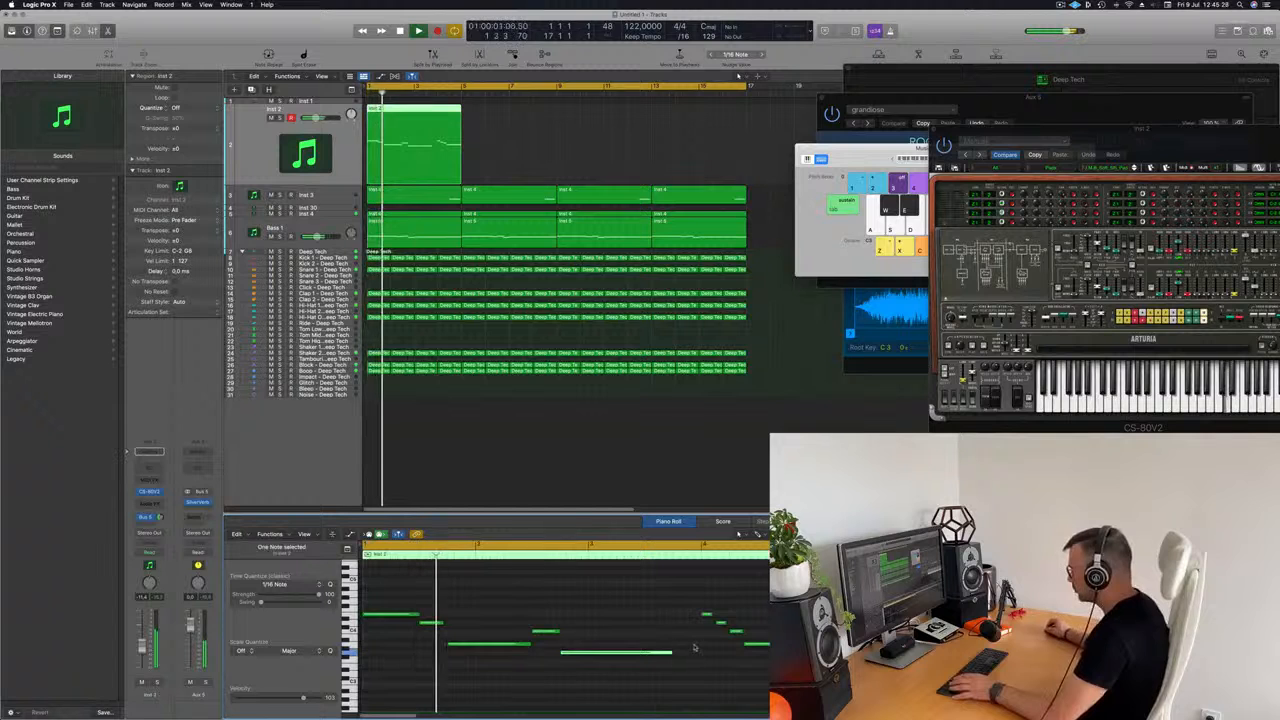
left_click_drag(669, 651, 695, 653)
key("super+Left")
left_click(565, 619)
key("Return")
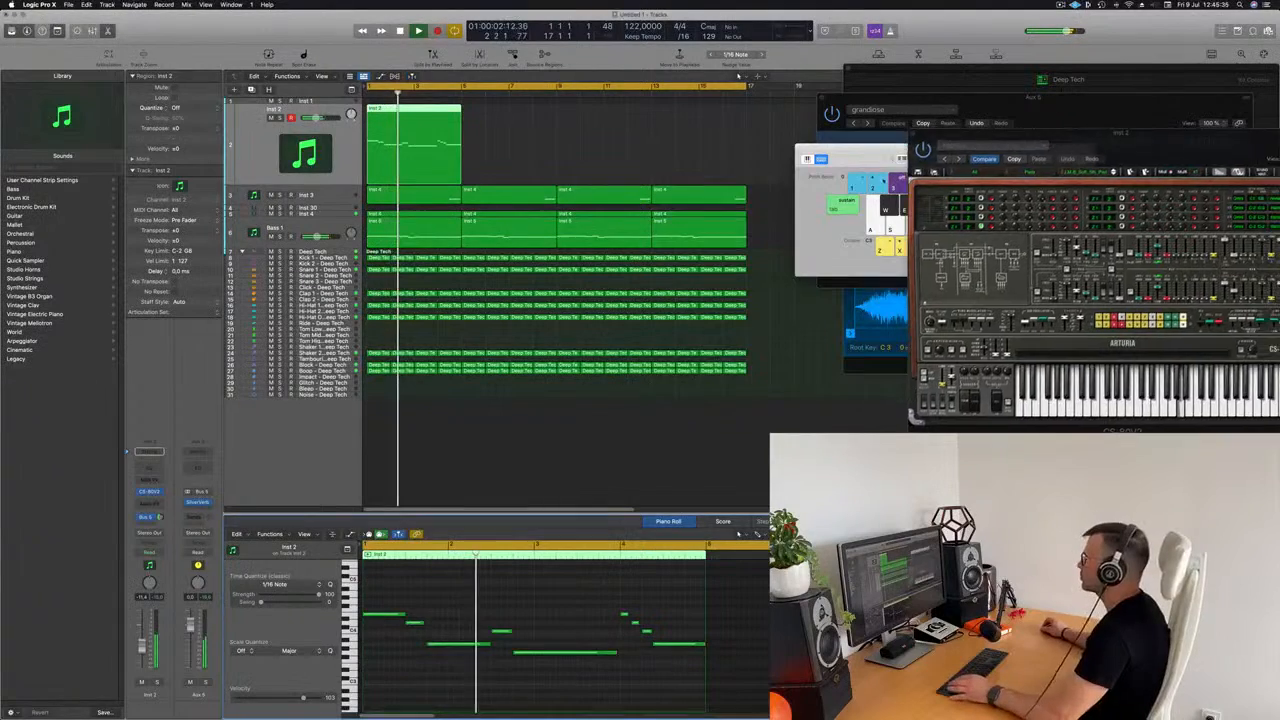
Step: Move the CS-80V2 window aside and extend the long fifth note slightly past bar 4
left_click_drag(1086, 127, 825, 165)
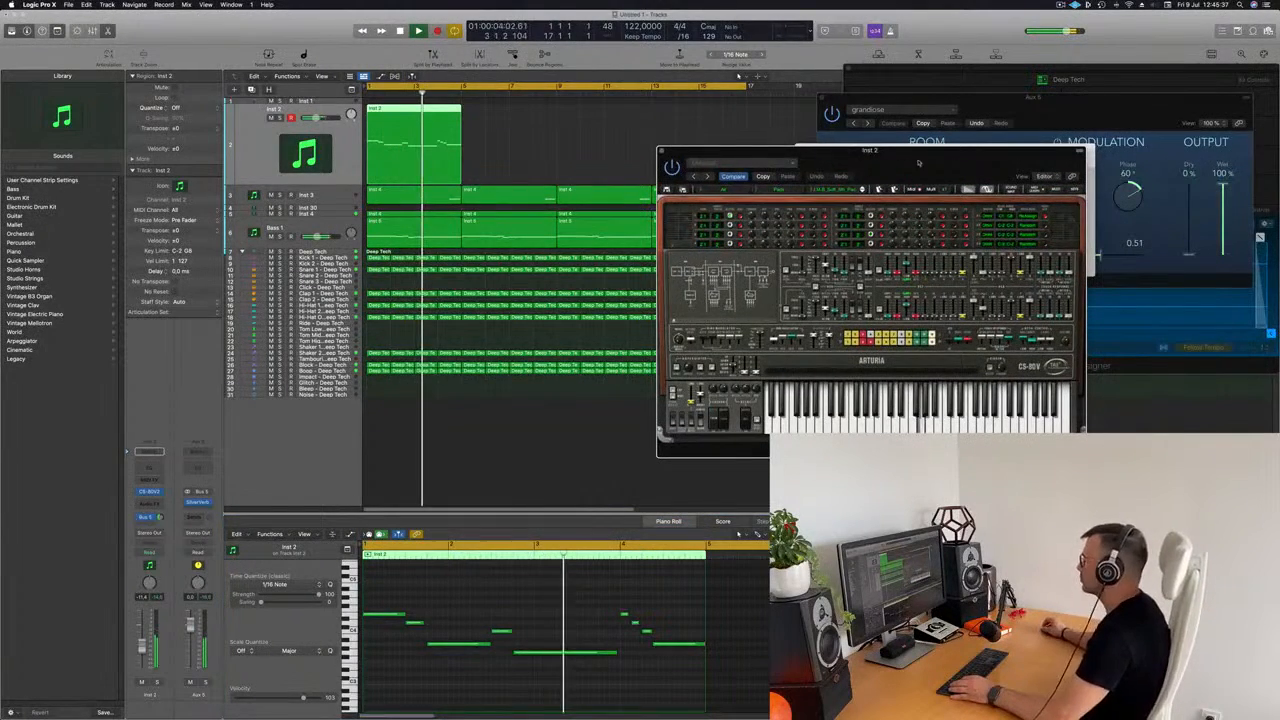
key("super+k")
left_click_drag(824, 215, 975, 154)
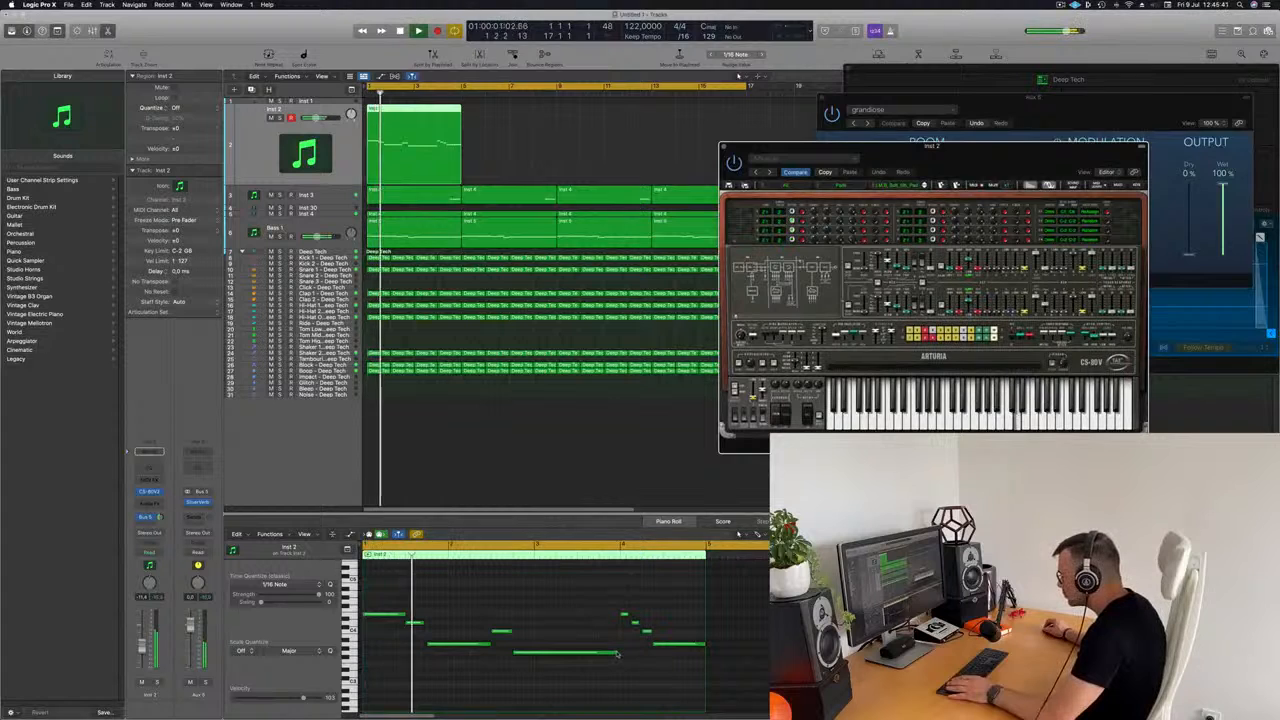
left_click_drag(617, 654, 625, 652)
key("super+Right")
key("super+Right")
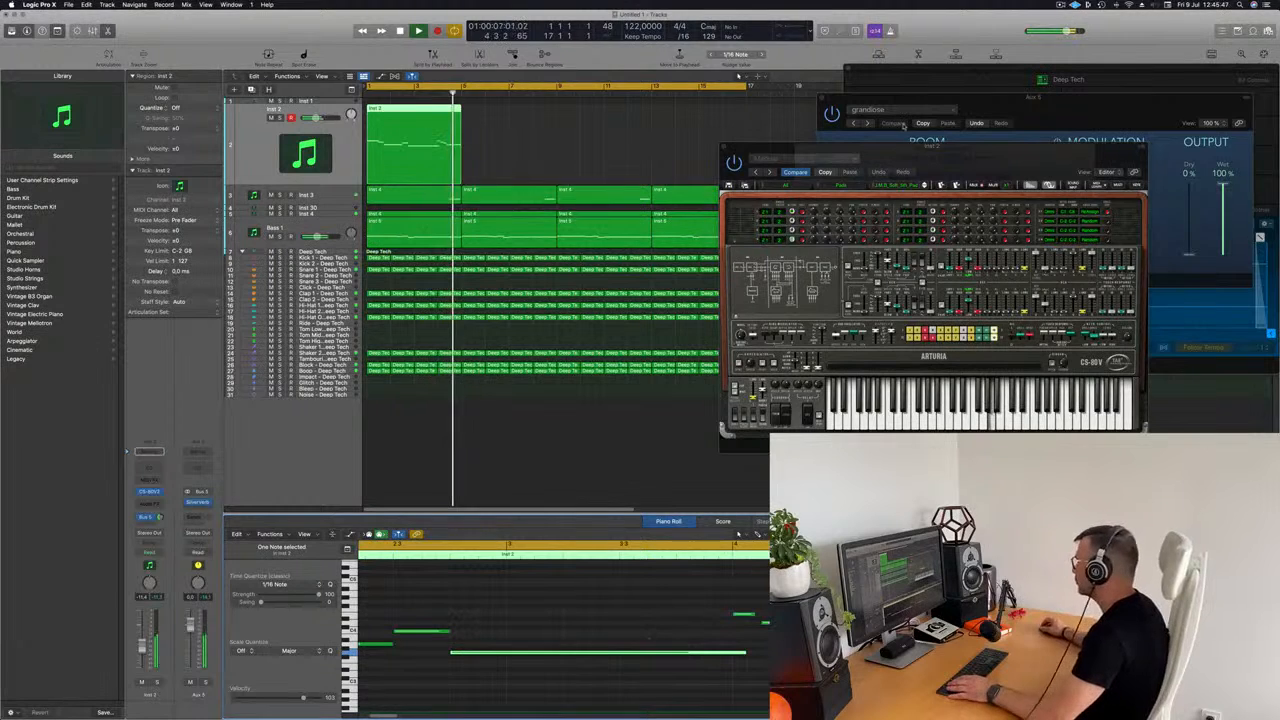
Step: Close the CS-80V2 window and repeat the Inst 2 region three times along its track
left_click_drag(731, 148, 711, 150)
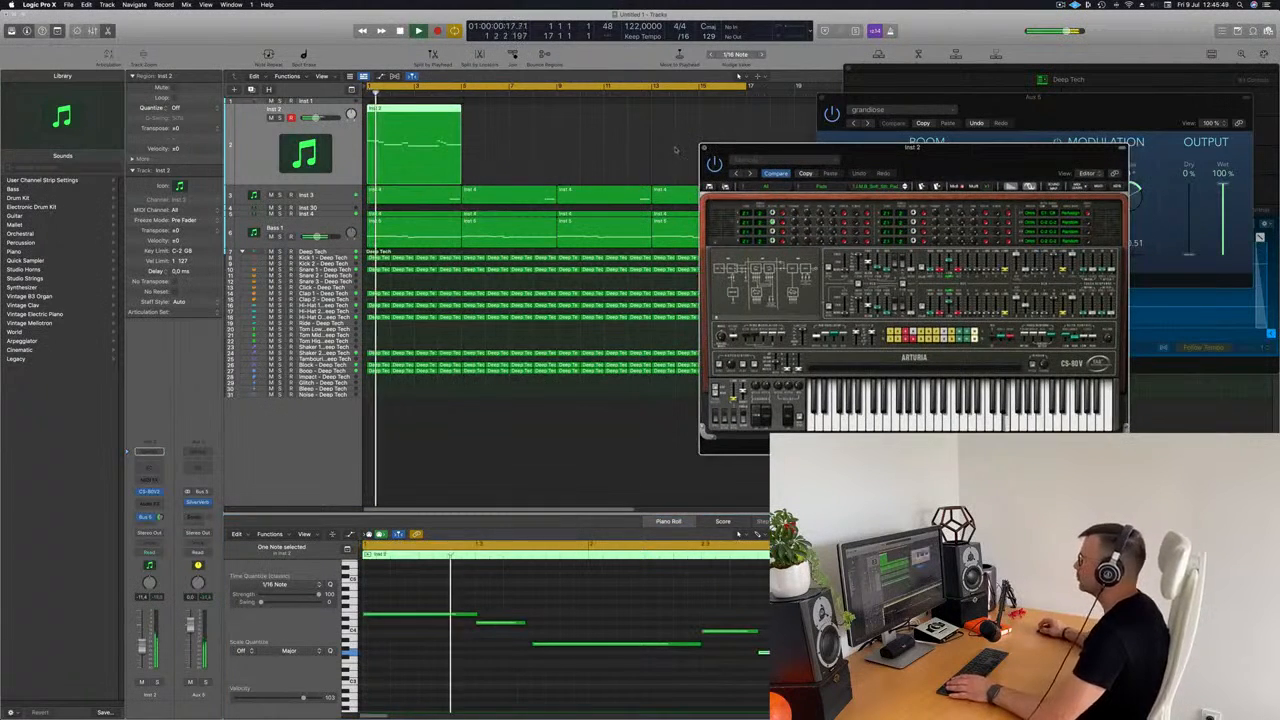
left_click(707, 149)
key("super+k")
key("super+r")
key("super+r")
key("super+r")
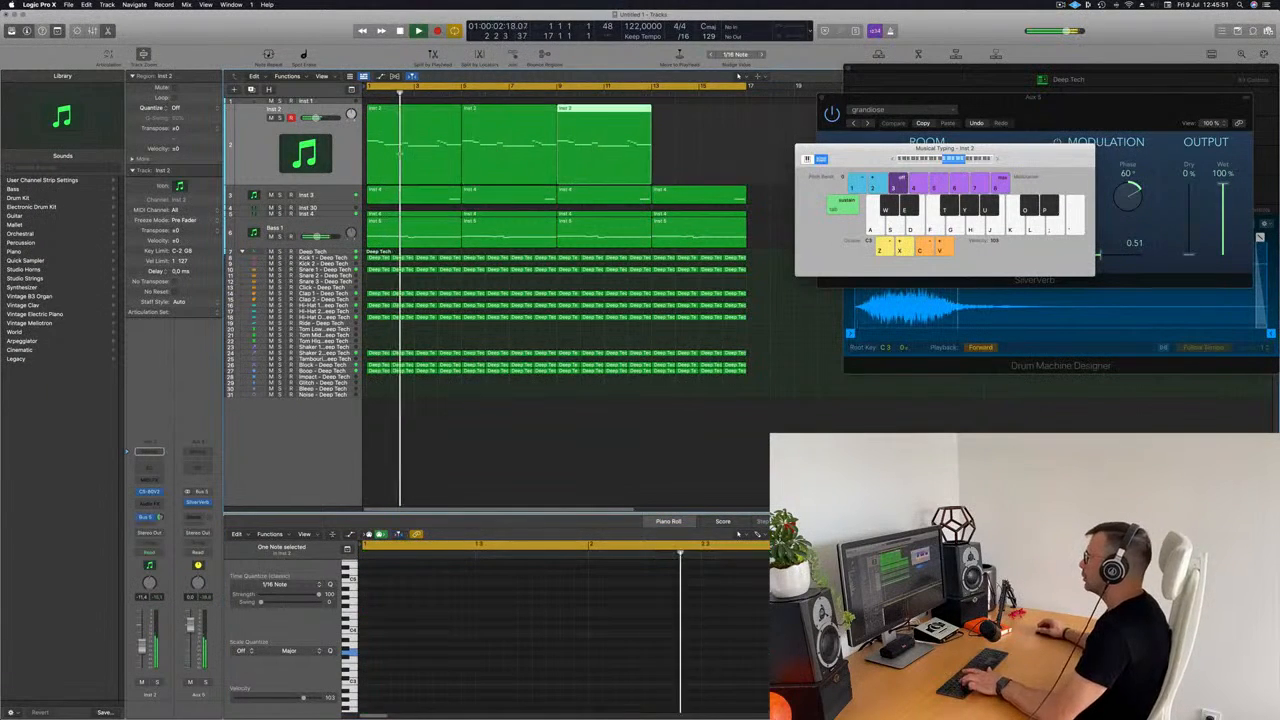
Step: Select all four Inst 2 regions and replay the full 16-bar loop from the start
scroll(399, 153, "left", 5)
key("space")
key("space")
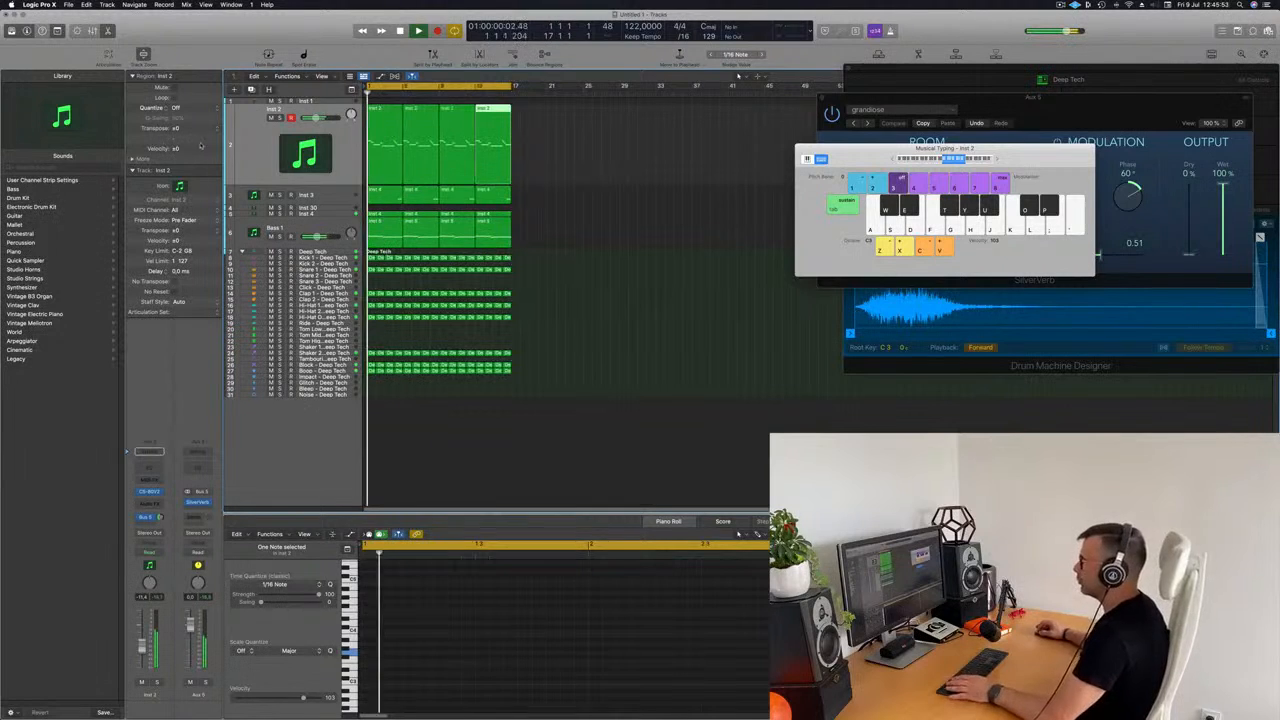
left_click(229, 168)
key("space")
key("space")
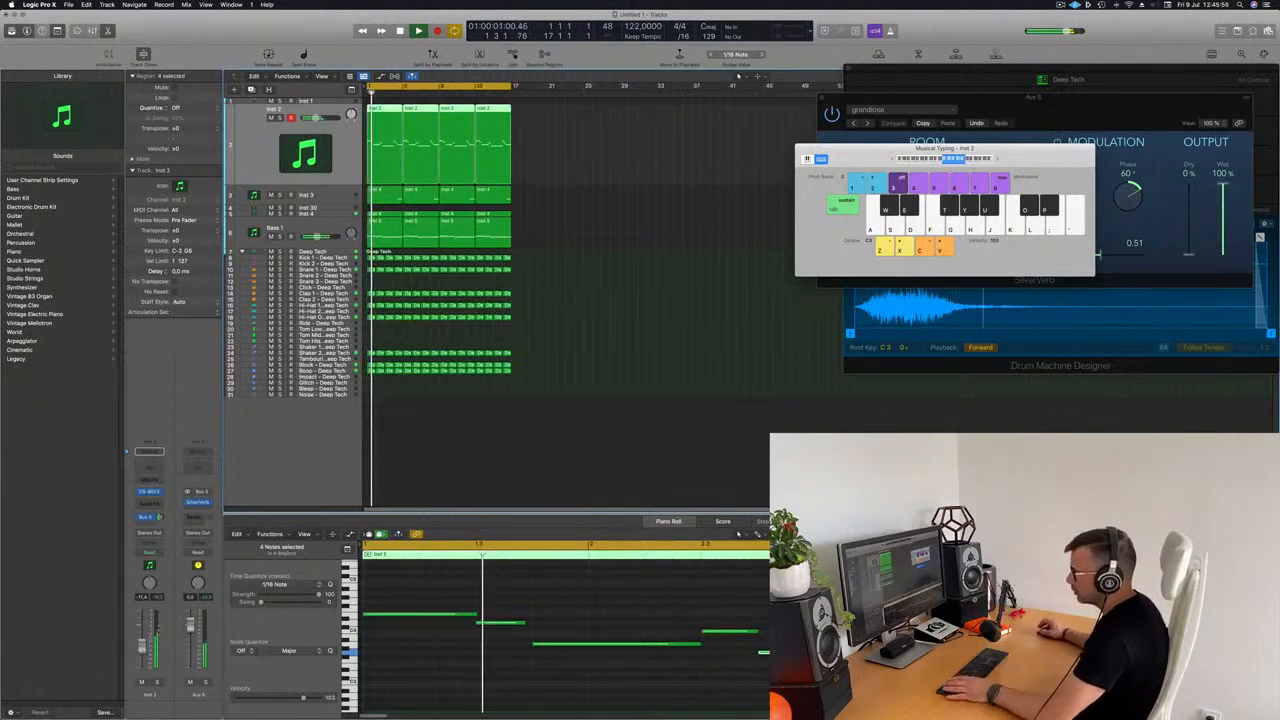
key("space")
key("space")
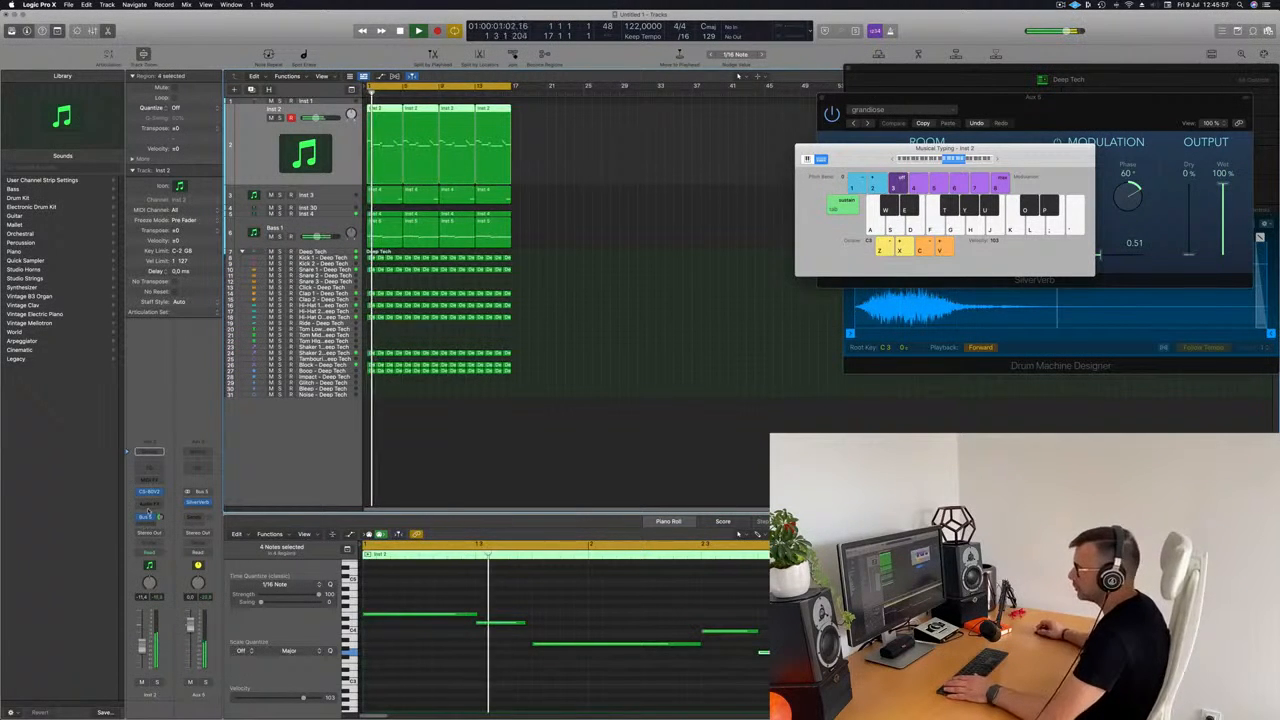
Step: Insert a stereo Step FX plug-in on the Inst 2 channel and position its window beside the arrangement
left_click(148, 504)
mouse_move(155, 678)
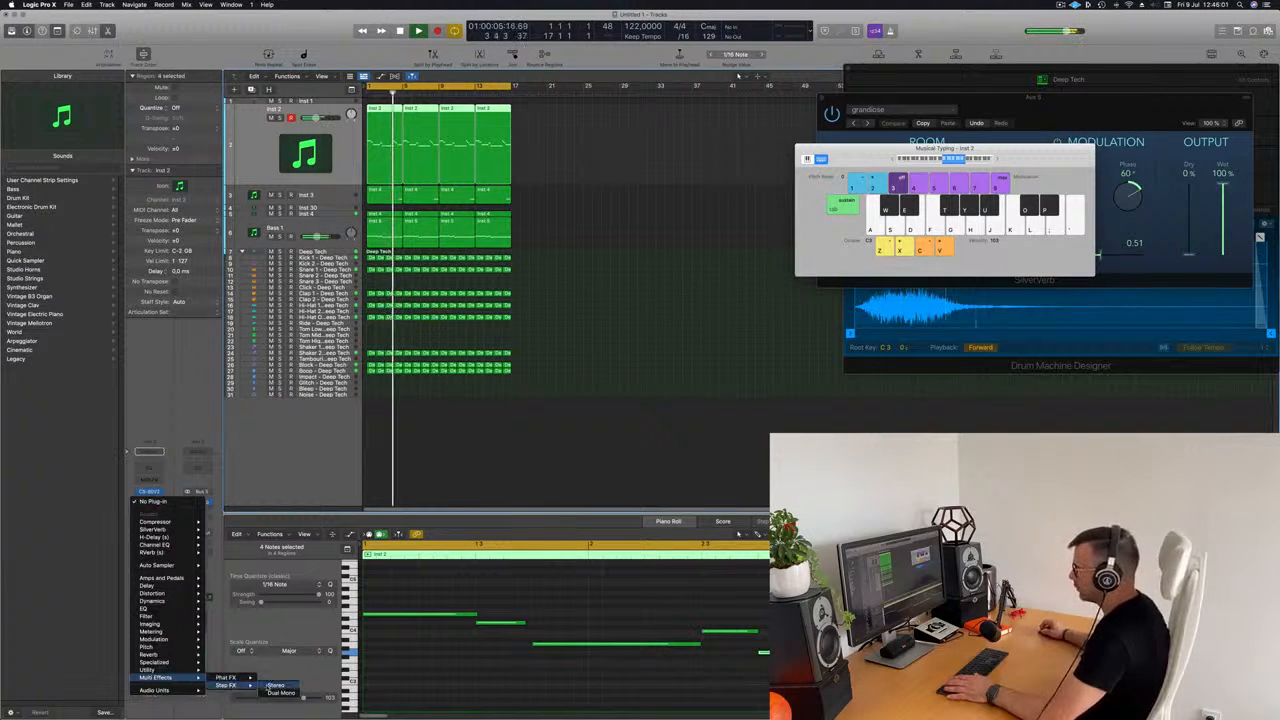
left_click(275, 686)
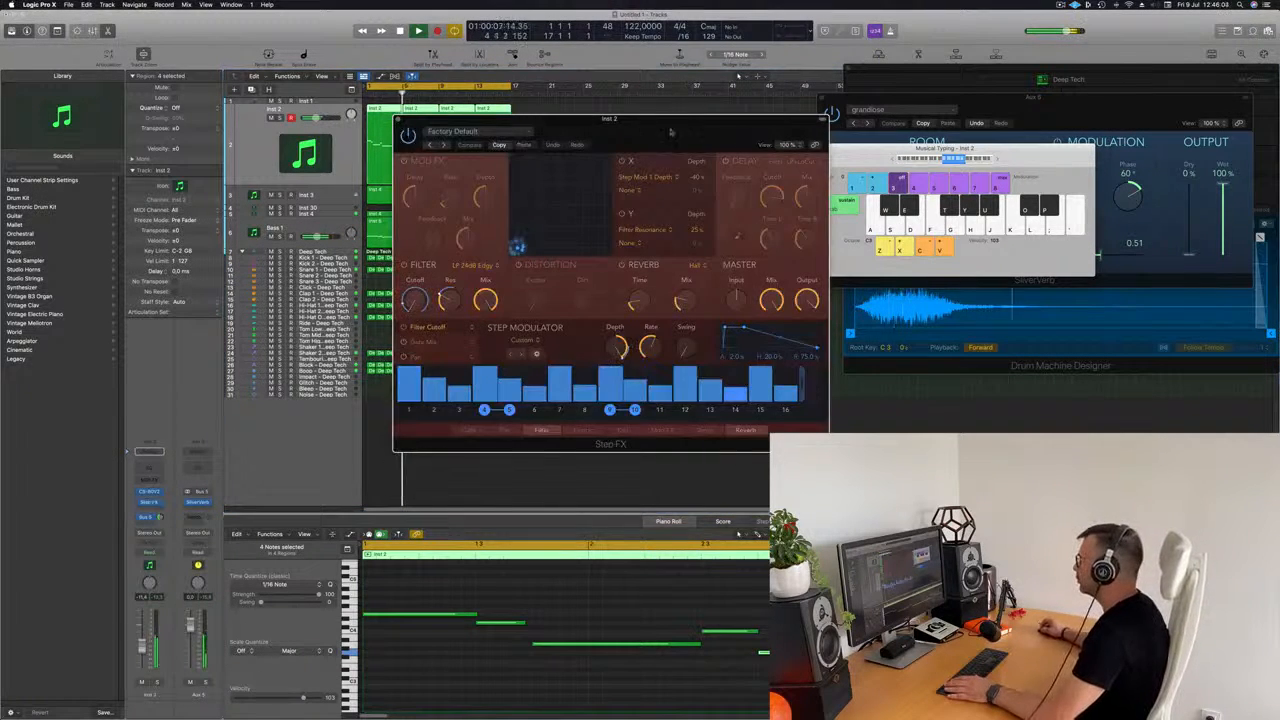
left_click_drag(670, 131, 775, 191)
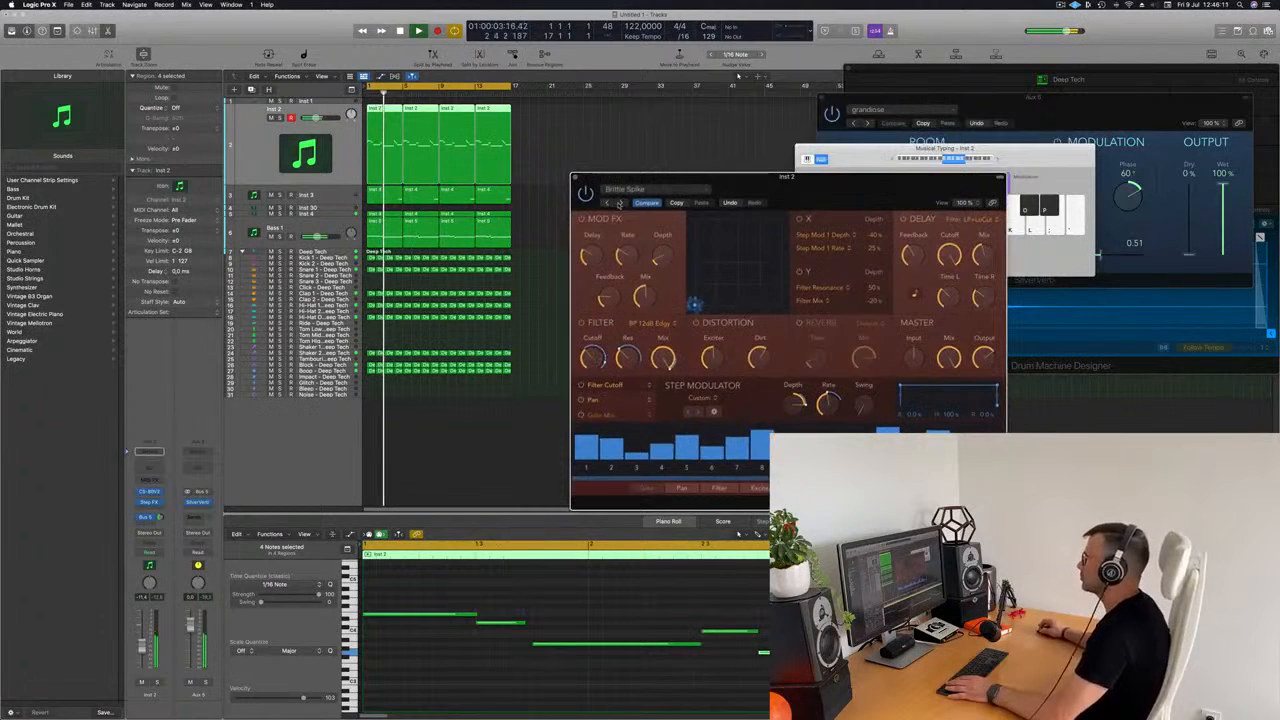
Step: Audition the Step FX presets during playback and settle on Chaos Spring
left_click(620, 203)
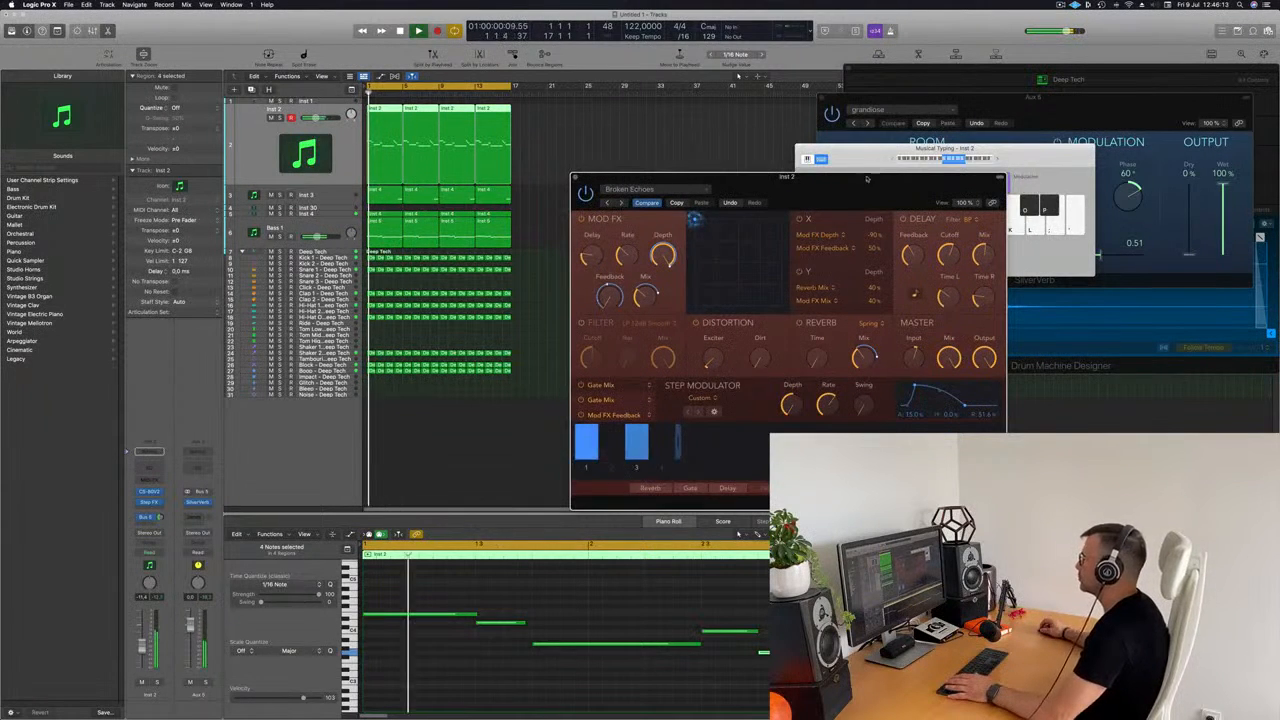
left_click_drag(632, 216, 660, 198)
left_click(648, 186)
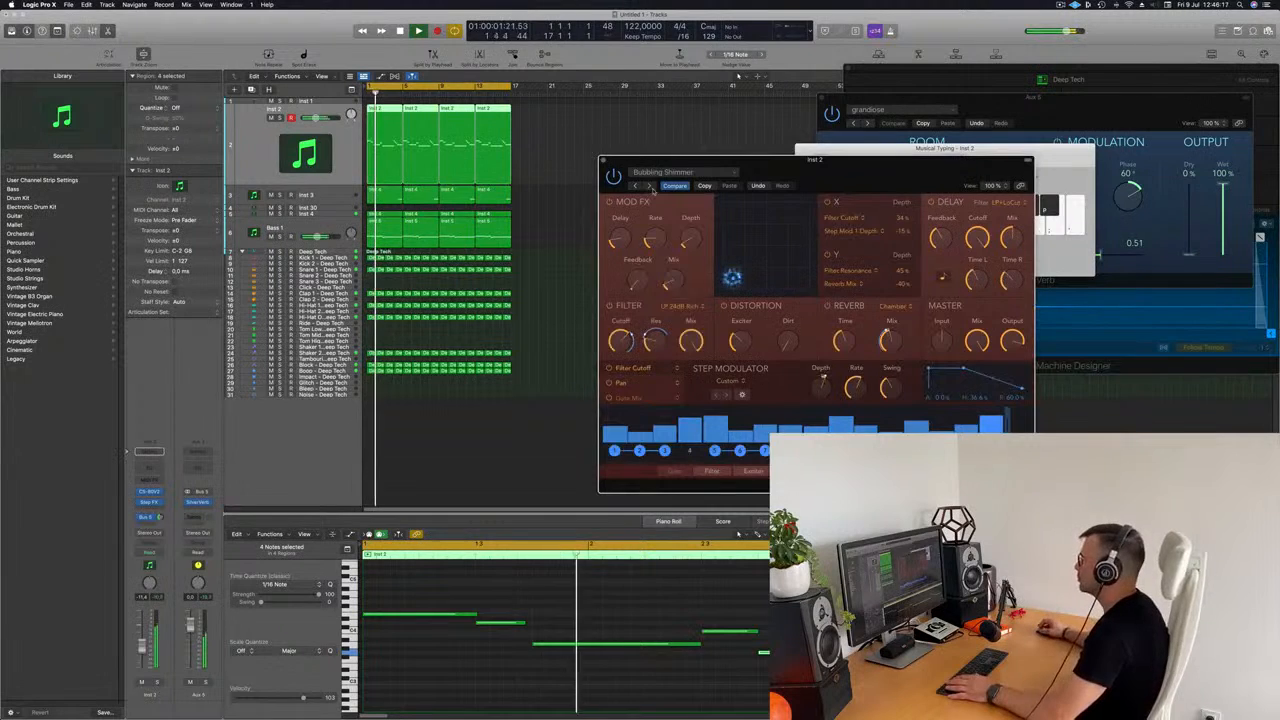
left_click_drag(883, 175, 847, 172)
left_click(613, 183)
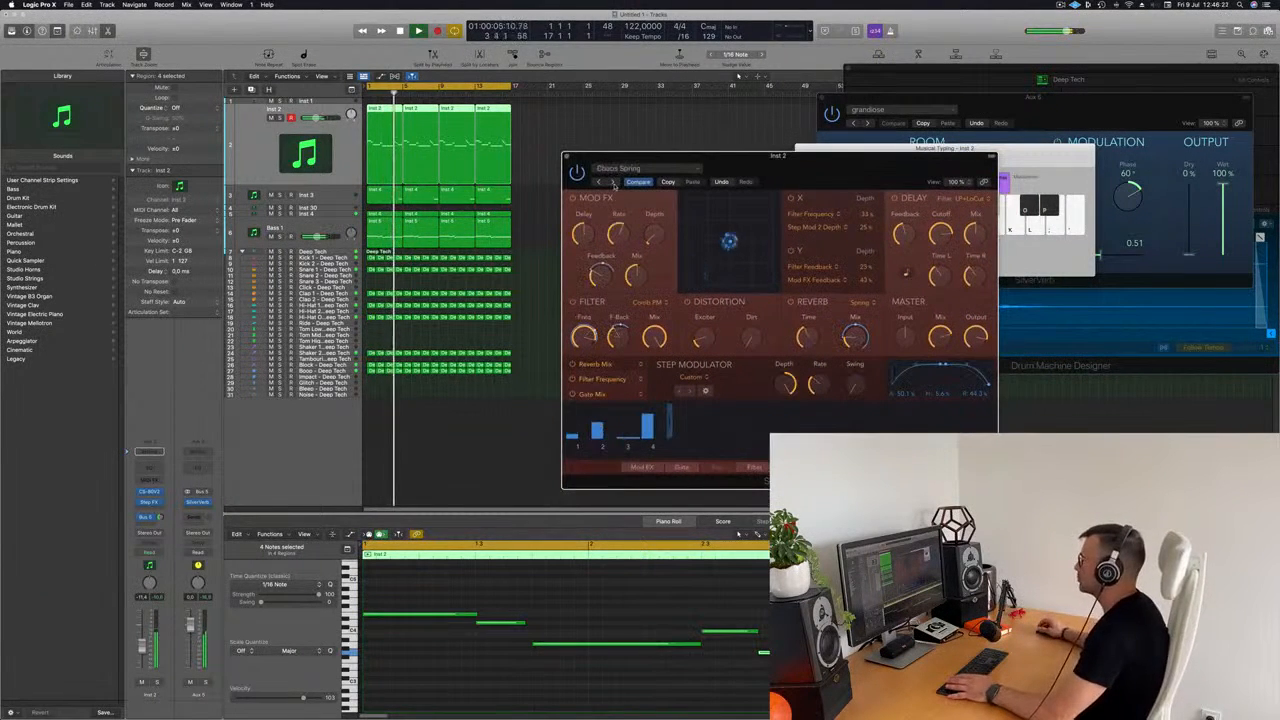
left_click_drag(836, 158, 847, 128)
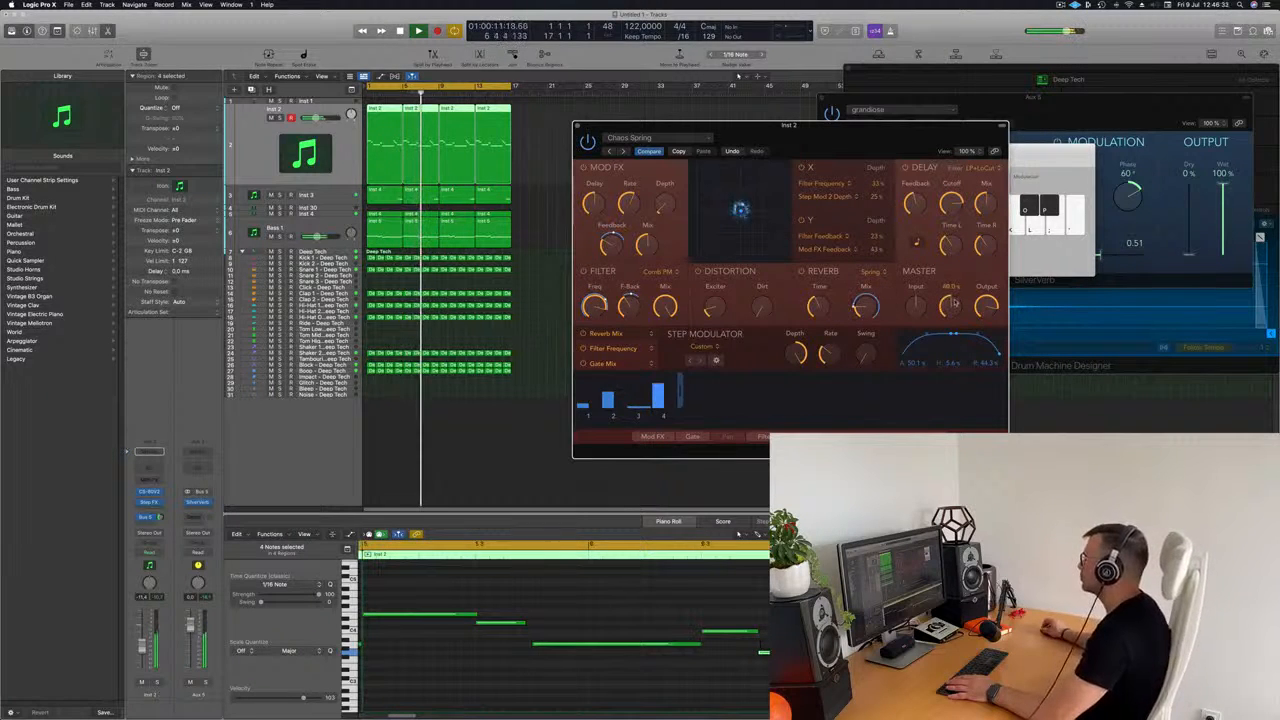
Step: Adjust the Step FX master Mix to just under half, replay the loop and raise the Inst 2 volume slightly
left_click_drag(954, 302, 954, 306)
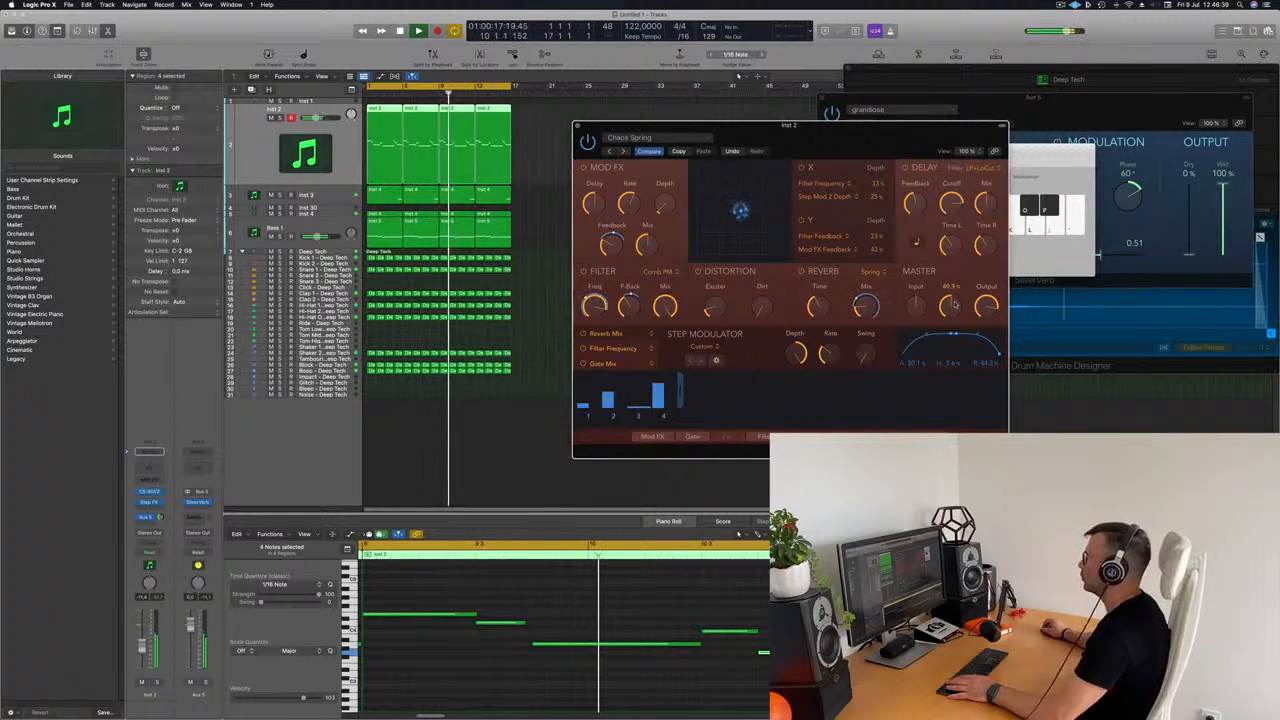
key("Return")
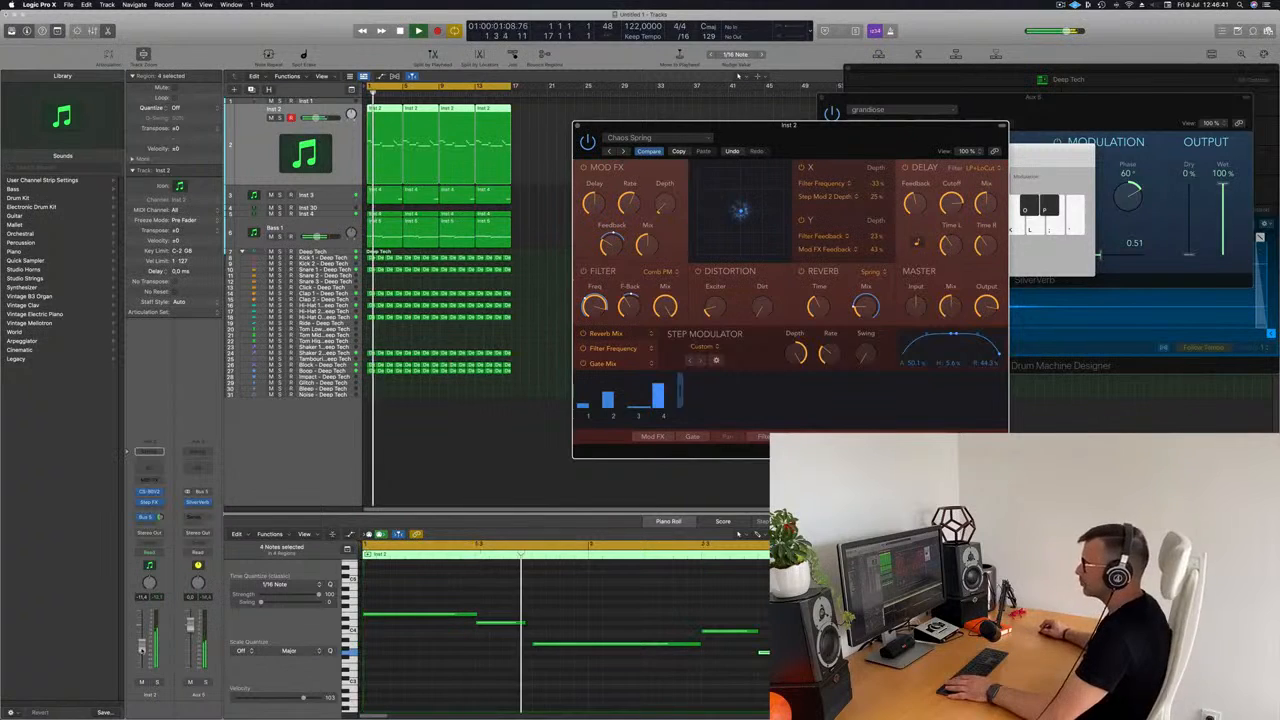
left_click_drag(141, 650, 141, 646)
Step: Add a Channel EQ to Inst 2, enable its low-cut band and raise the cutoff, then replay the loop from the start
left_click(145, 473)
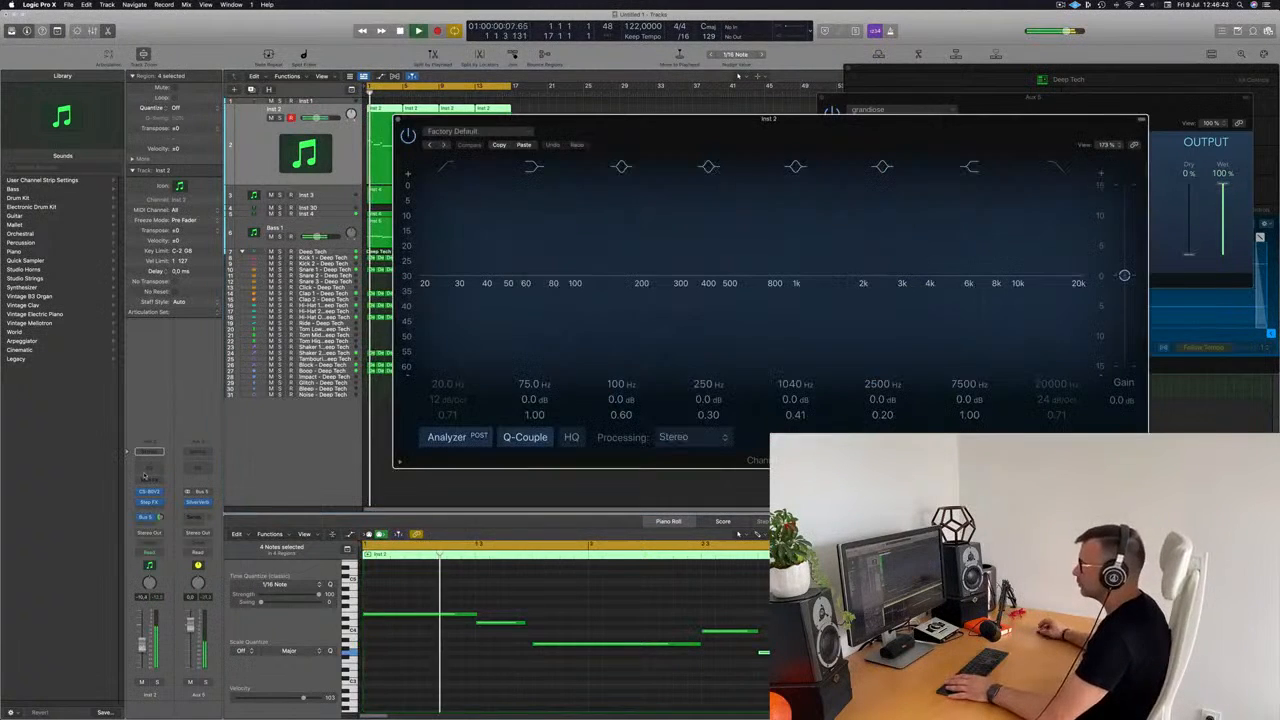
left_click(447, 167)
left_click_drag(475, 185, 687, 288)
left_click(397, 120)
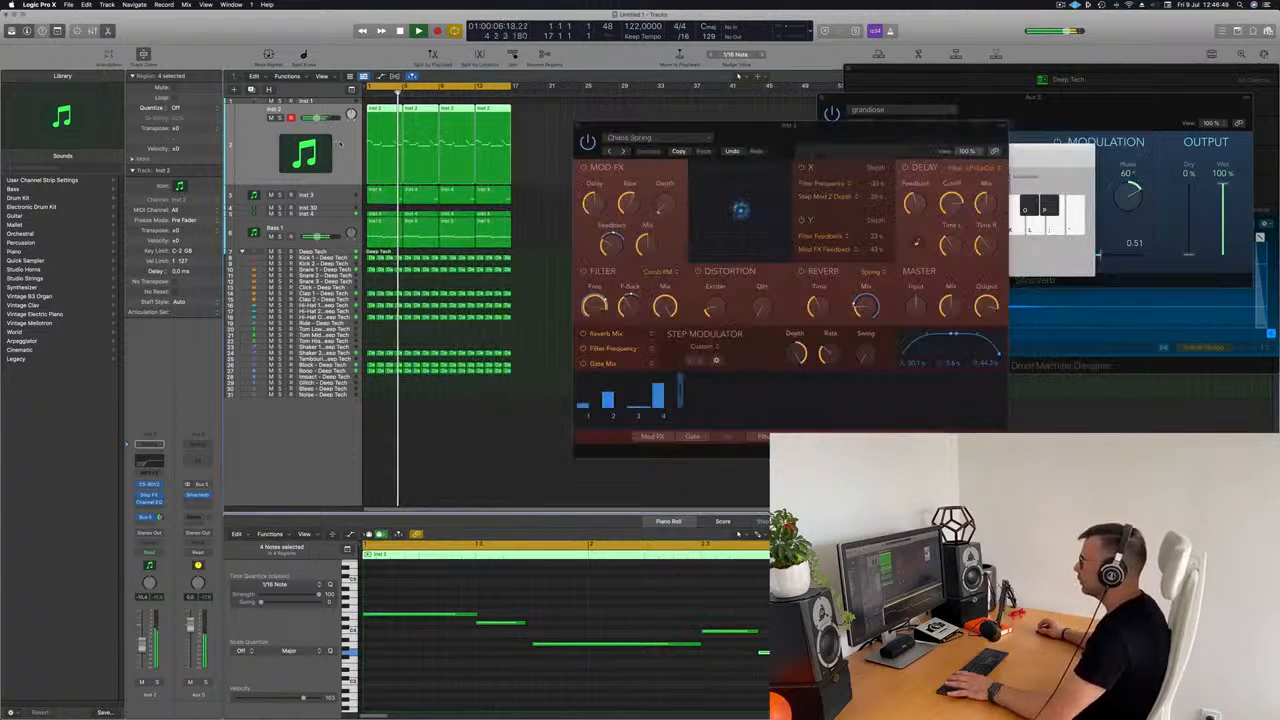
key("Return")
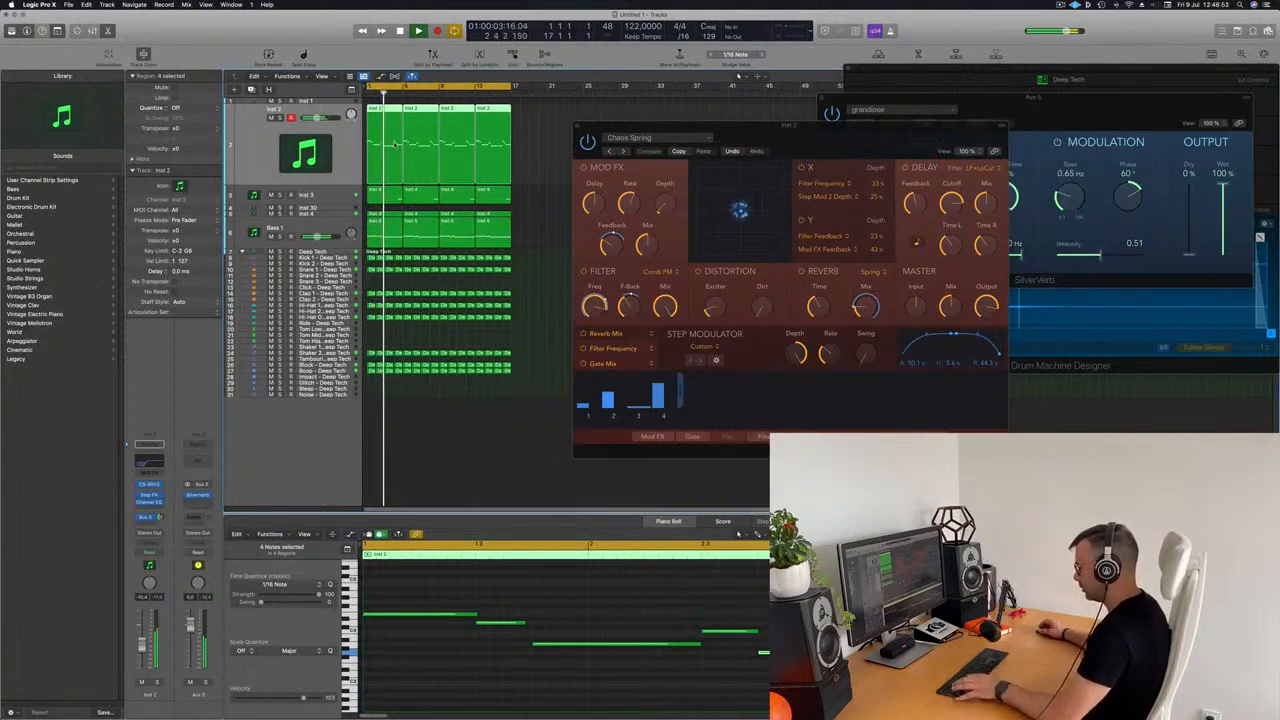
Step: Show the Mixer, copy a compressor onto the Inst 2 channel and adjust its threshold
key("x")
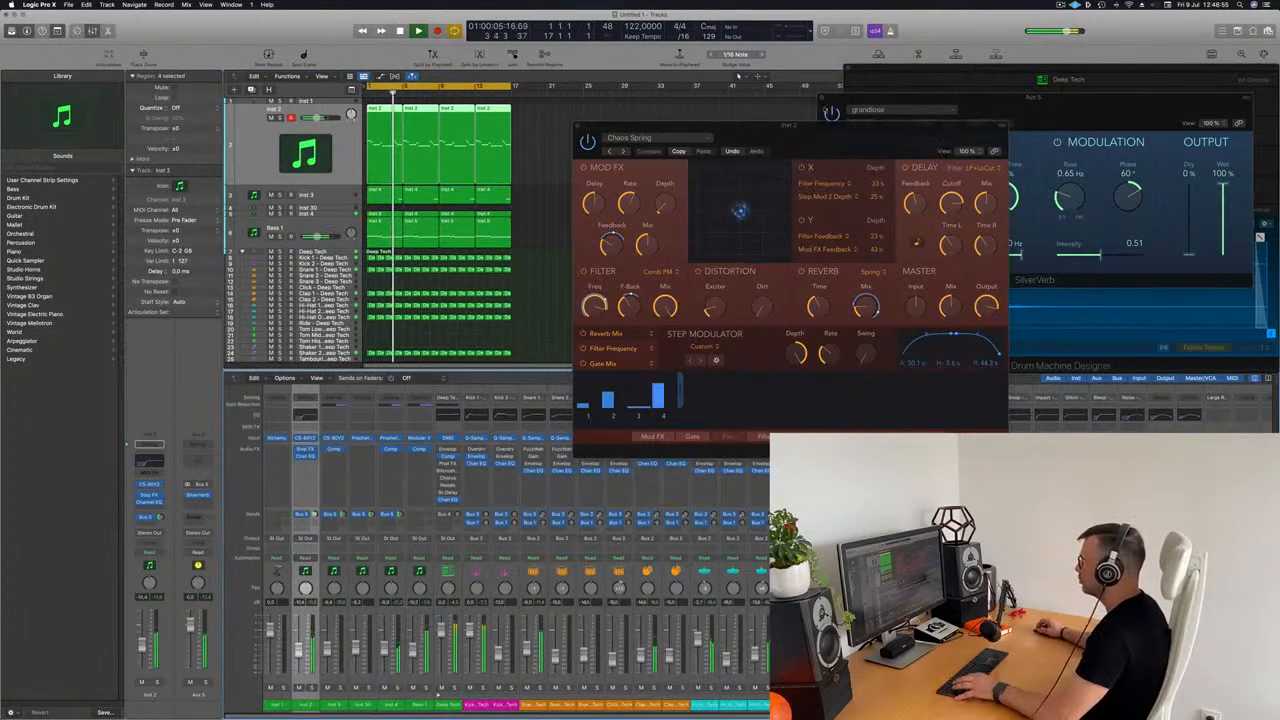
left_click_drag(784, 127, 1047, 166)
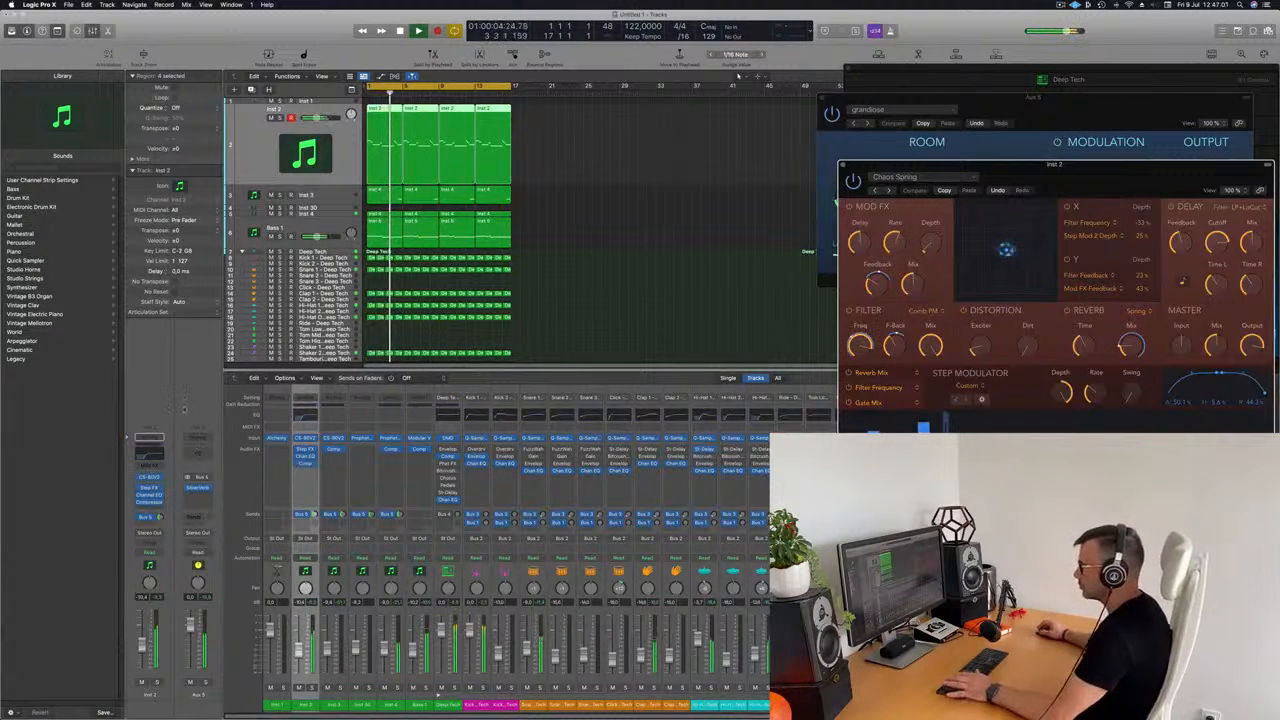
left_click(148, 500)
left_click_drag(526, 367, 528, 362)
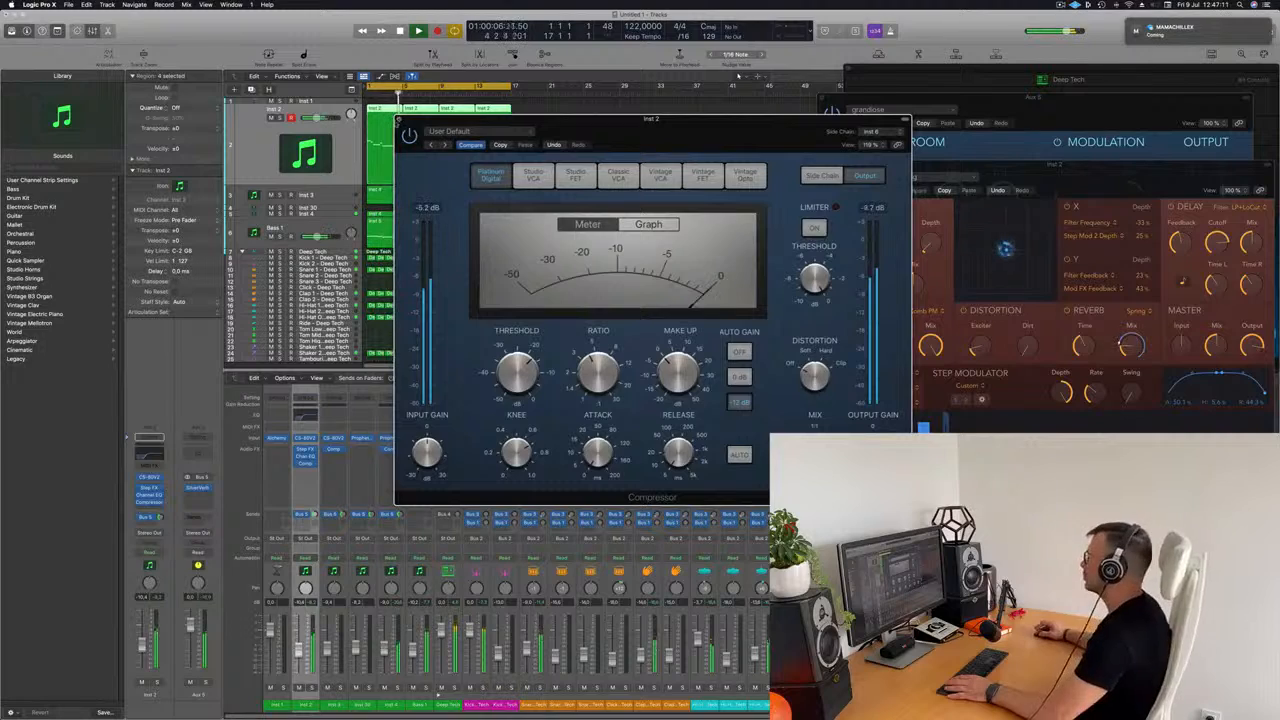
key("super+w")
left_click(1062, 4)
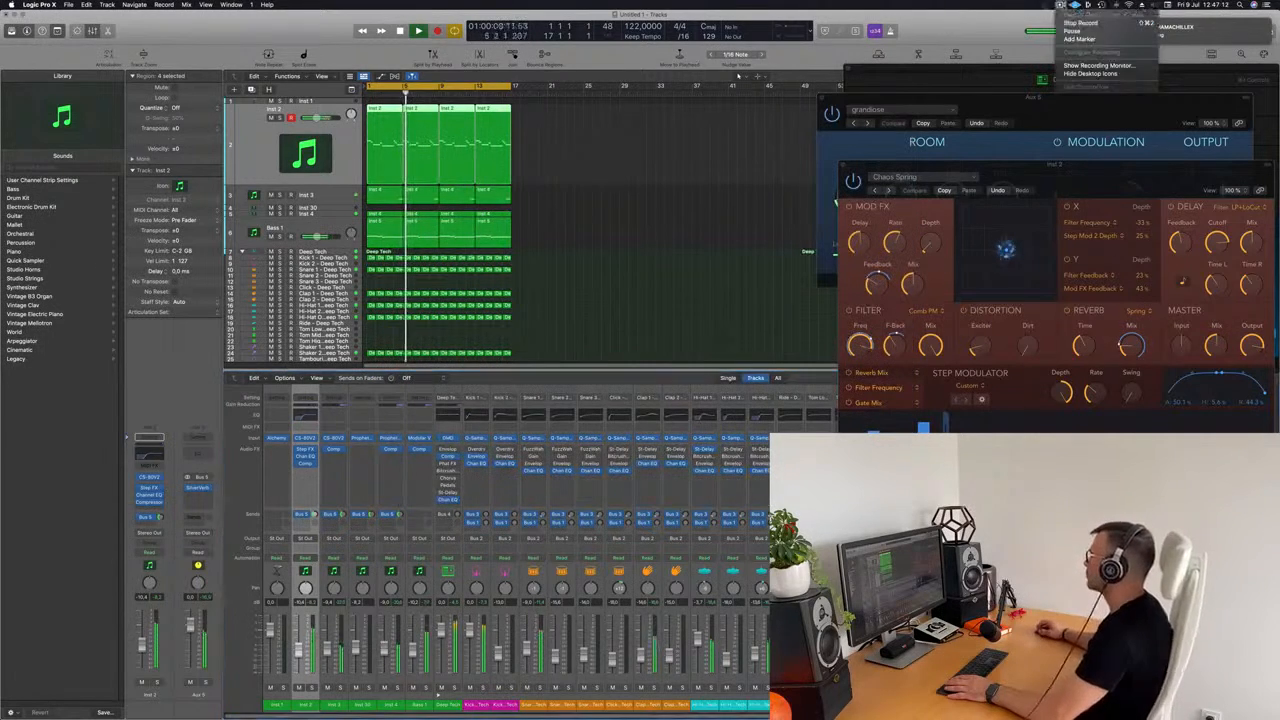
left_click(998, 17)
key("super+Left")
left_click(570, 260)
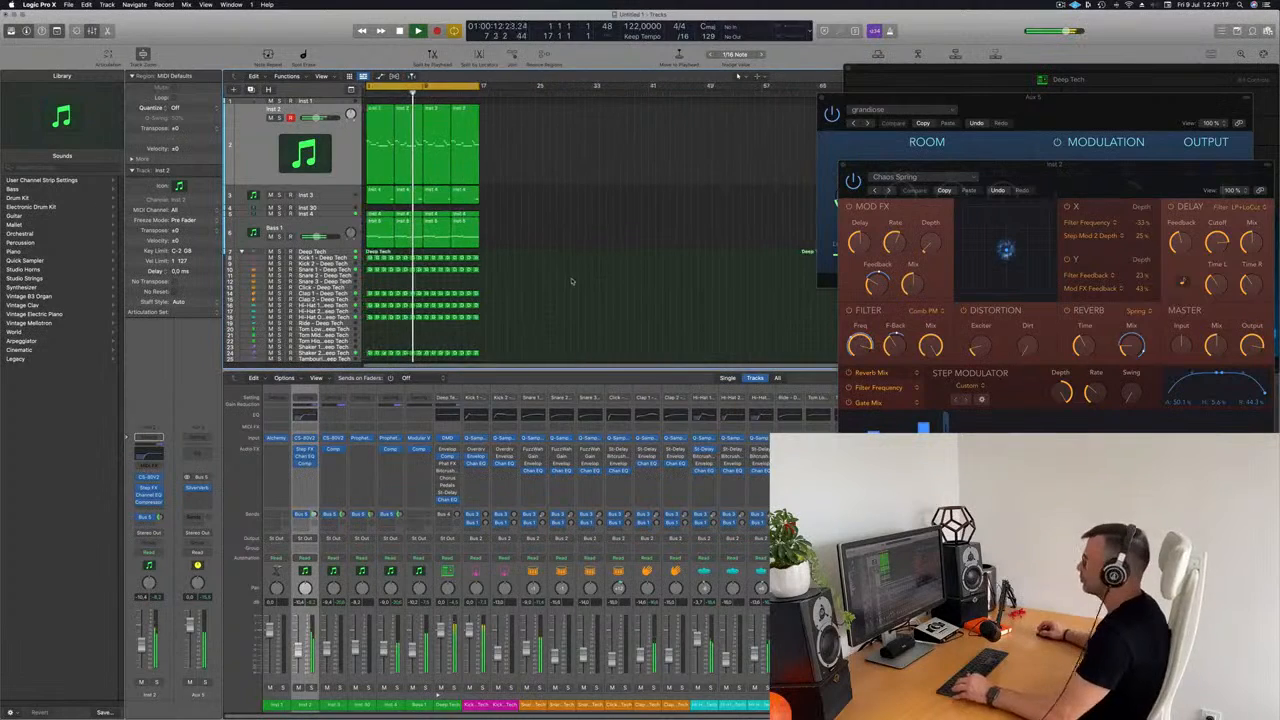
key("super+Left")
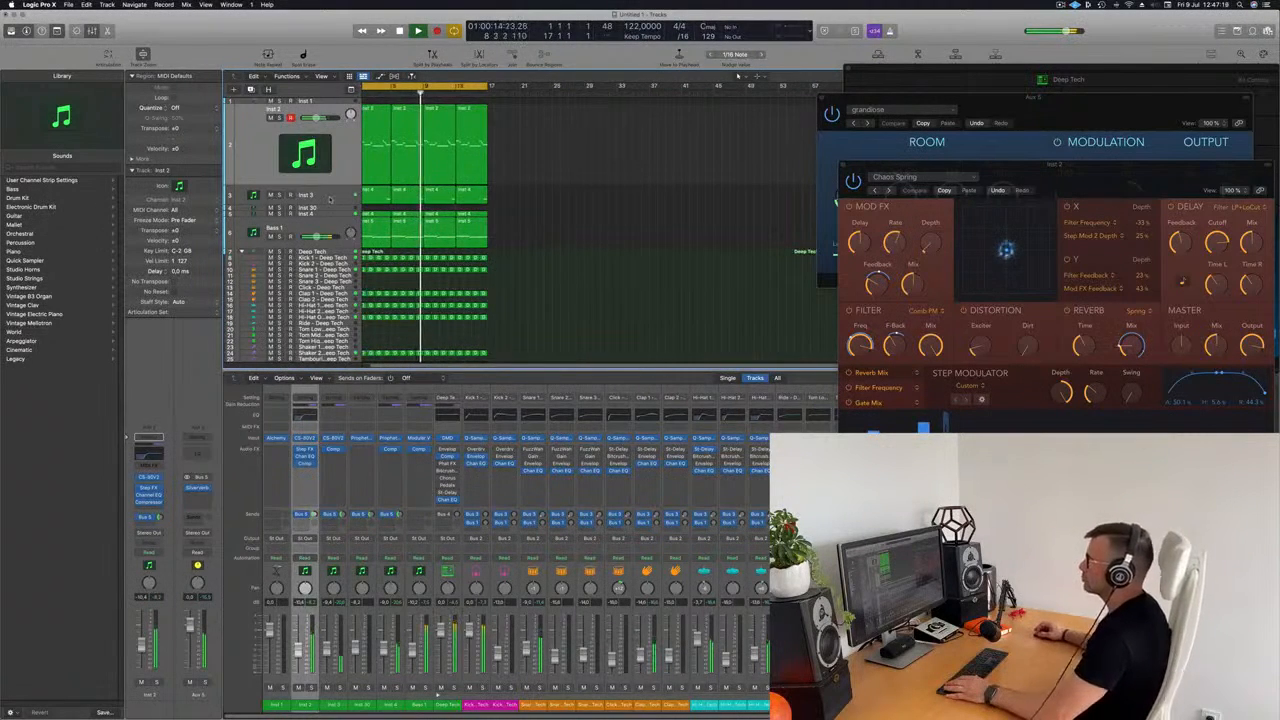
Step: Duplicate the Bass 1 track with its instrument settings and copy its first region onto the new track
left_click(330, 199)
key("super+Up")
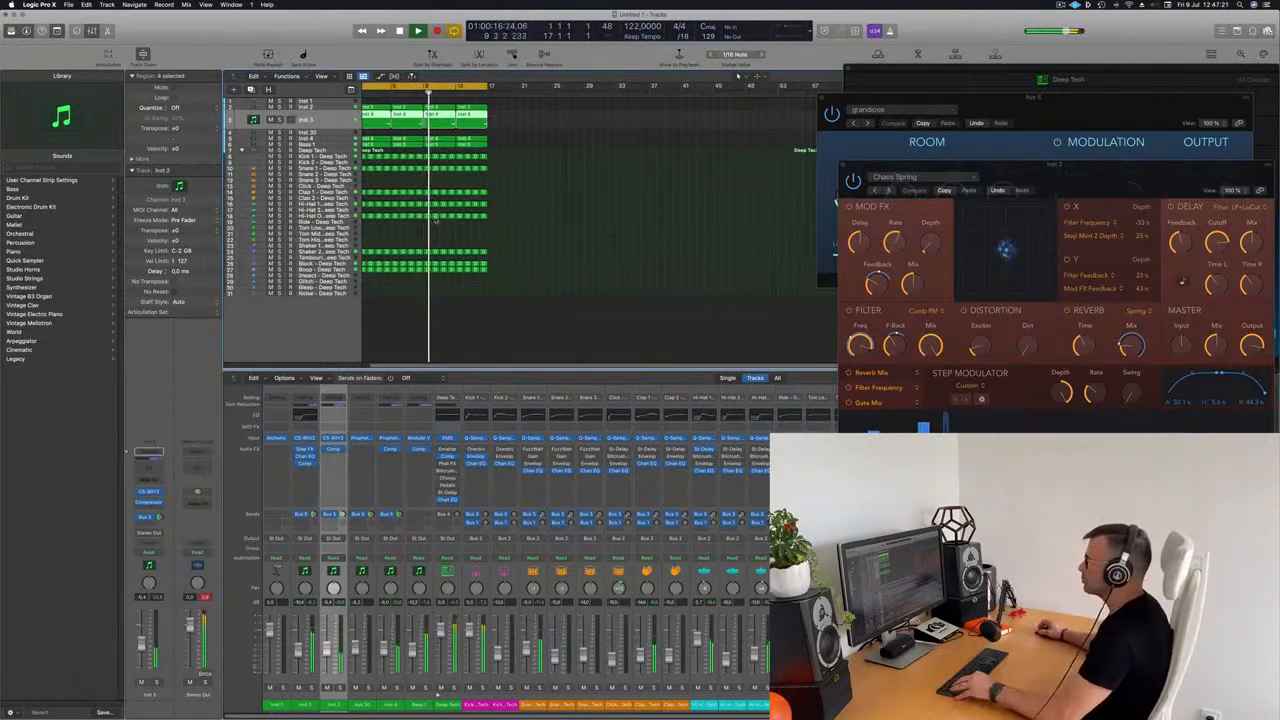
key("super+Right")
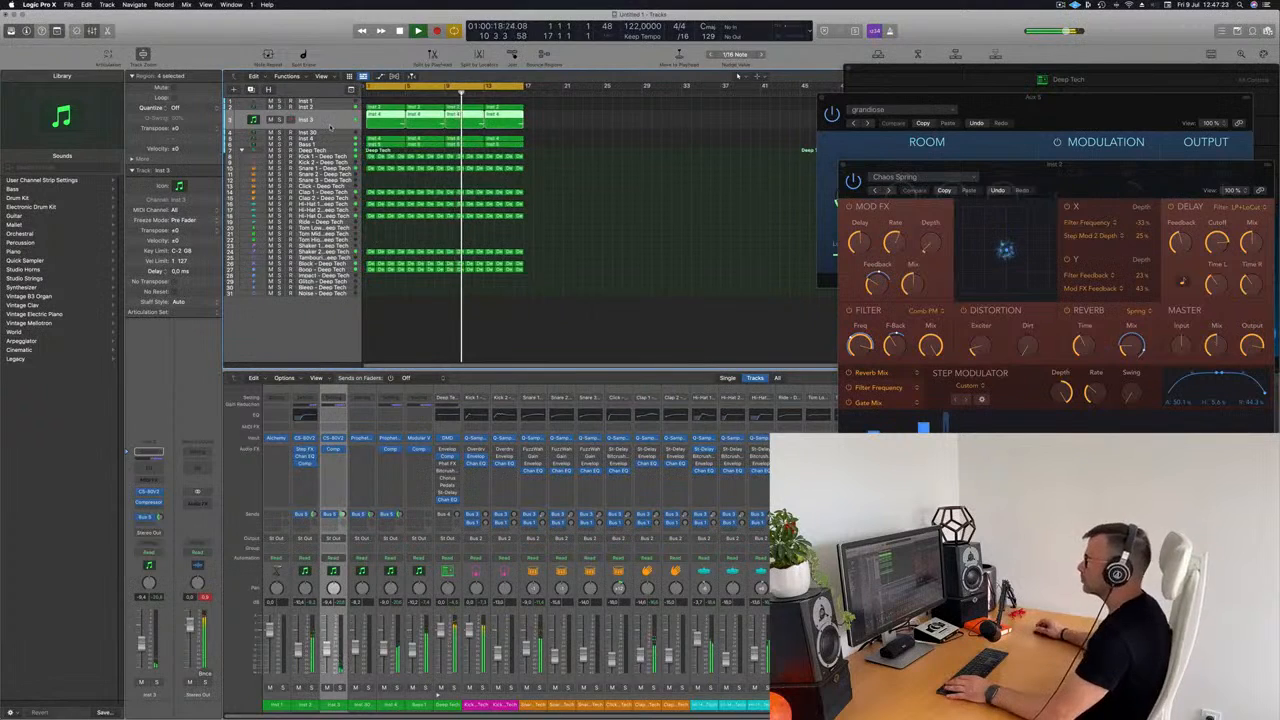
key("Return")
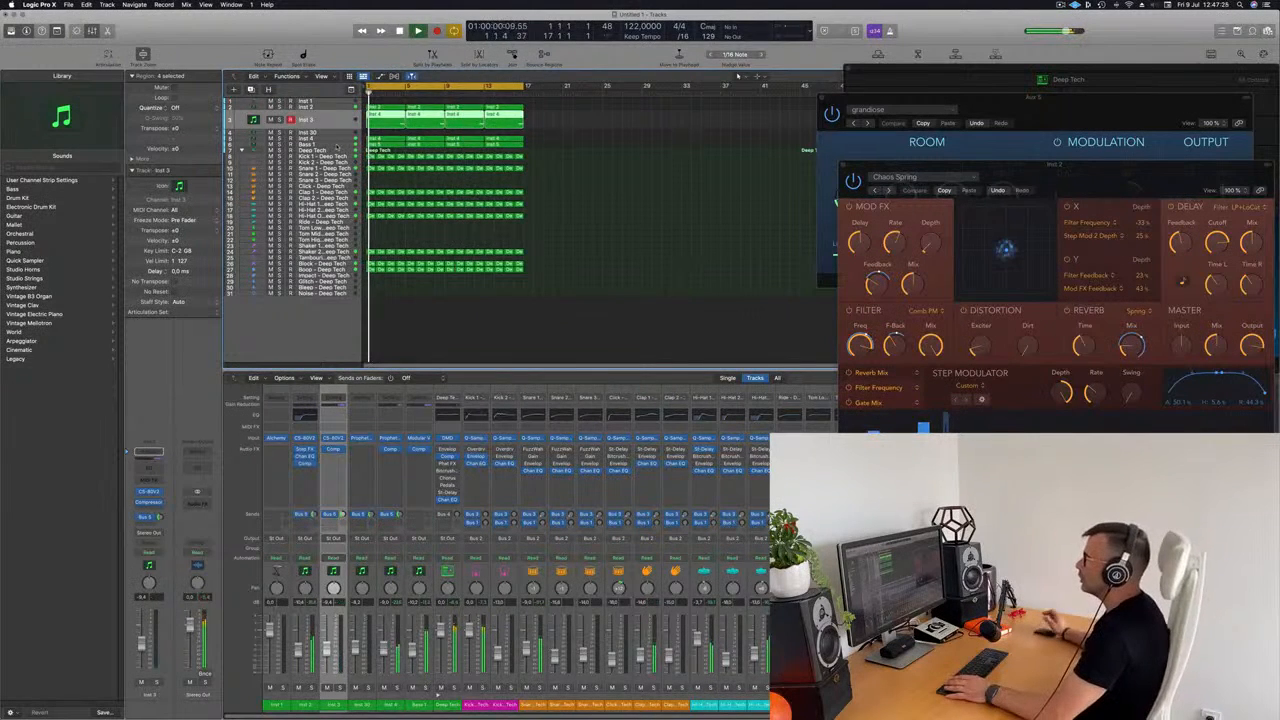
left_click(336, 145)
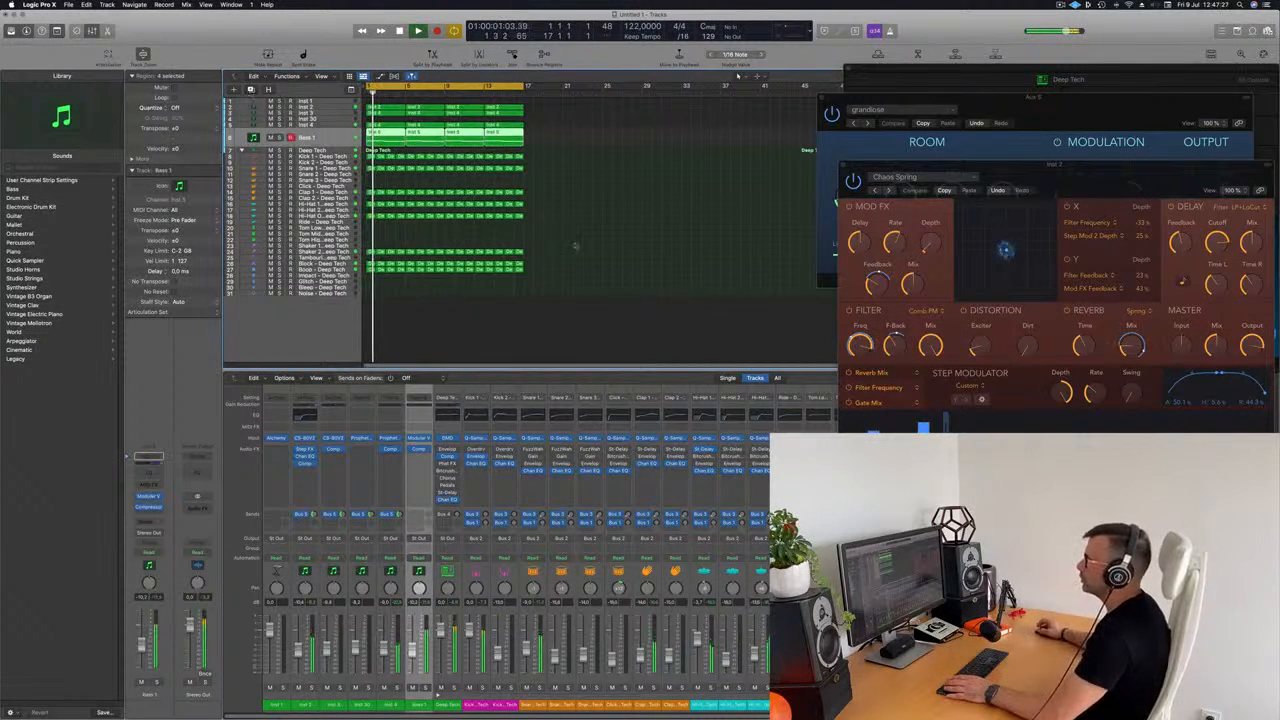
key("super+d")
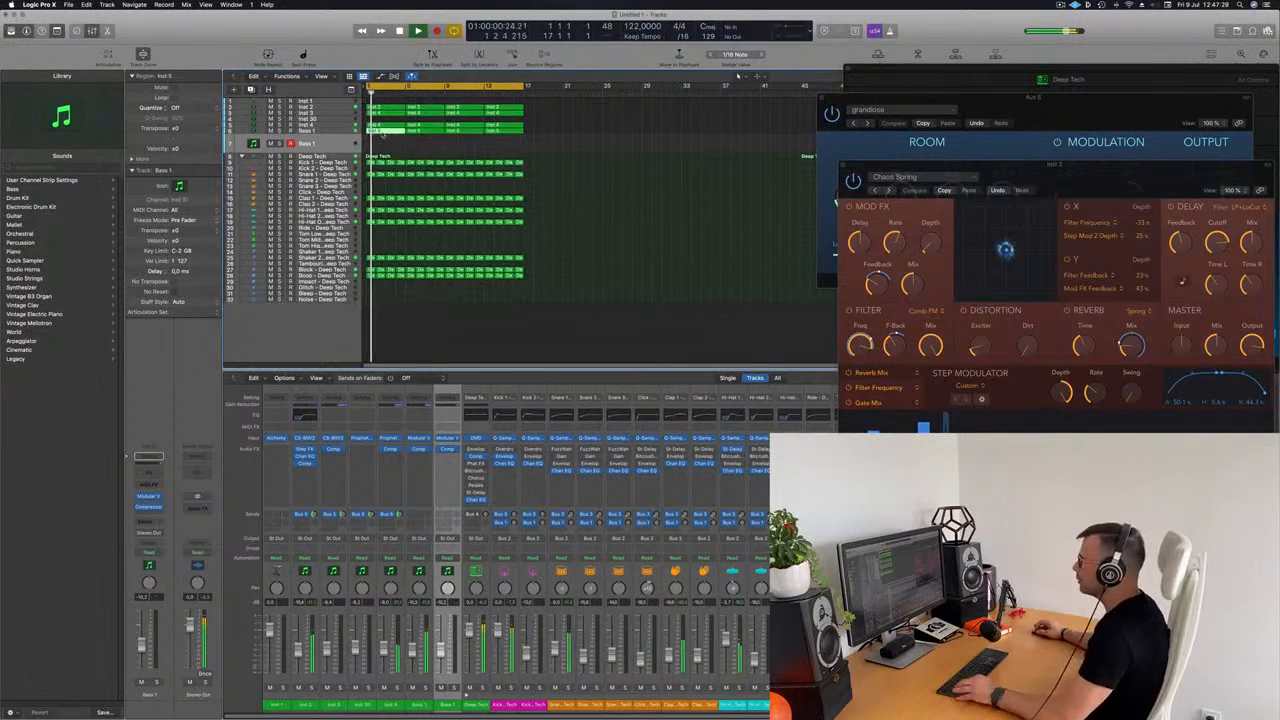
left_click_drag(383, 138, 387, 143)
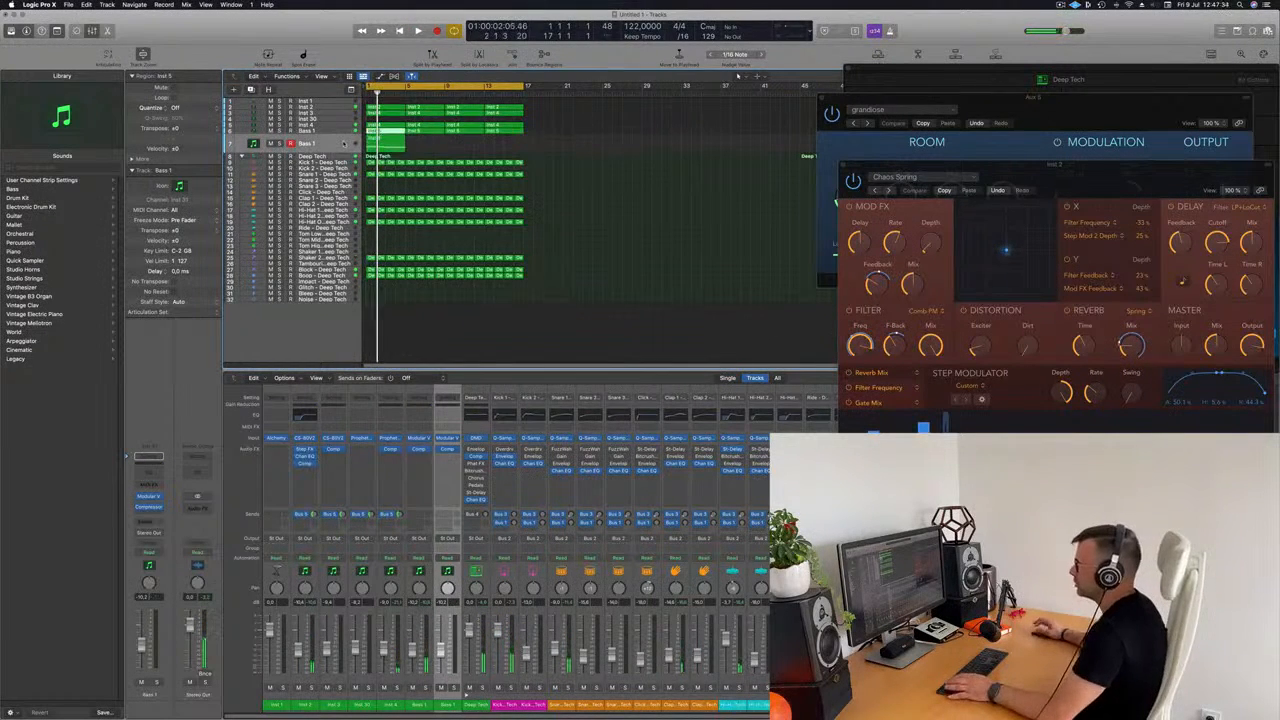
Step: Open Modular V on the duplicated Bass 1 track and load a different bass preset
key("space")
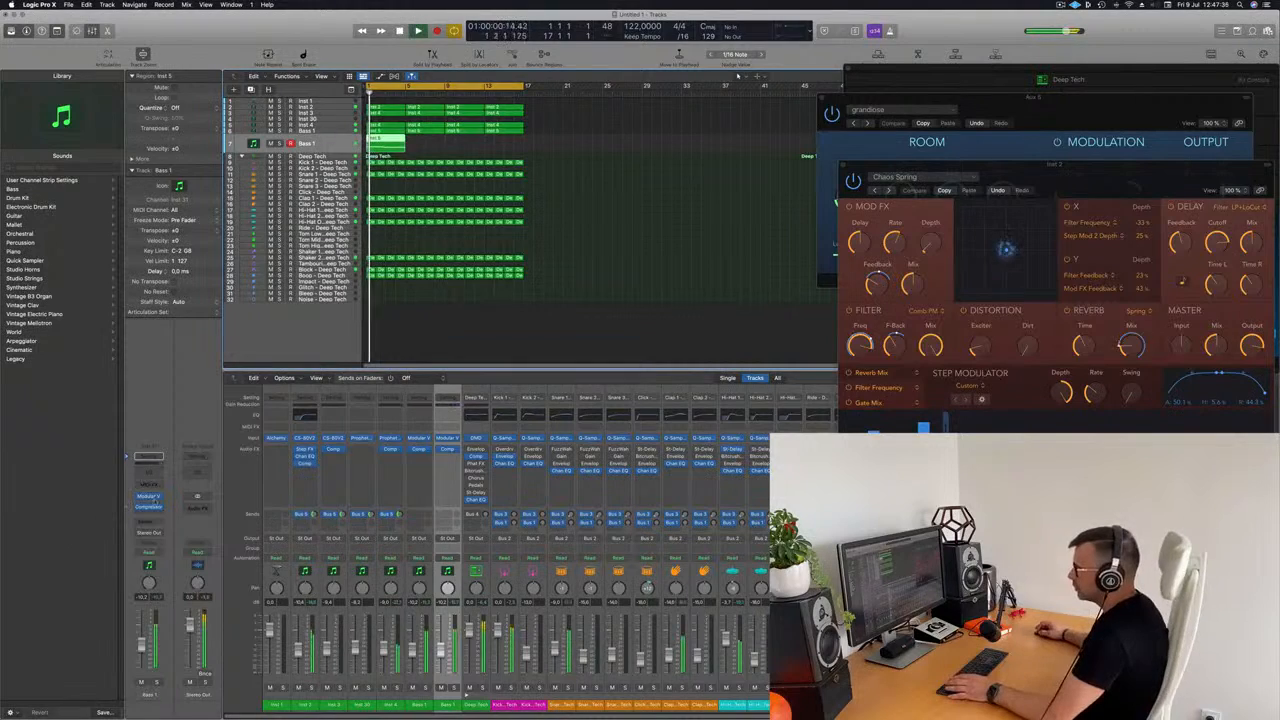
left_click(152, 498)
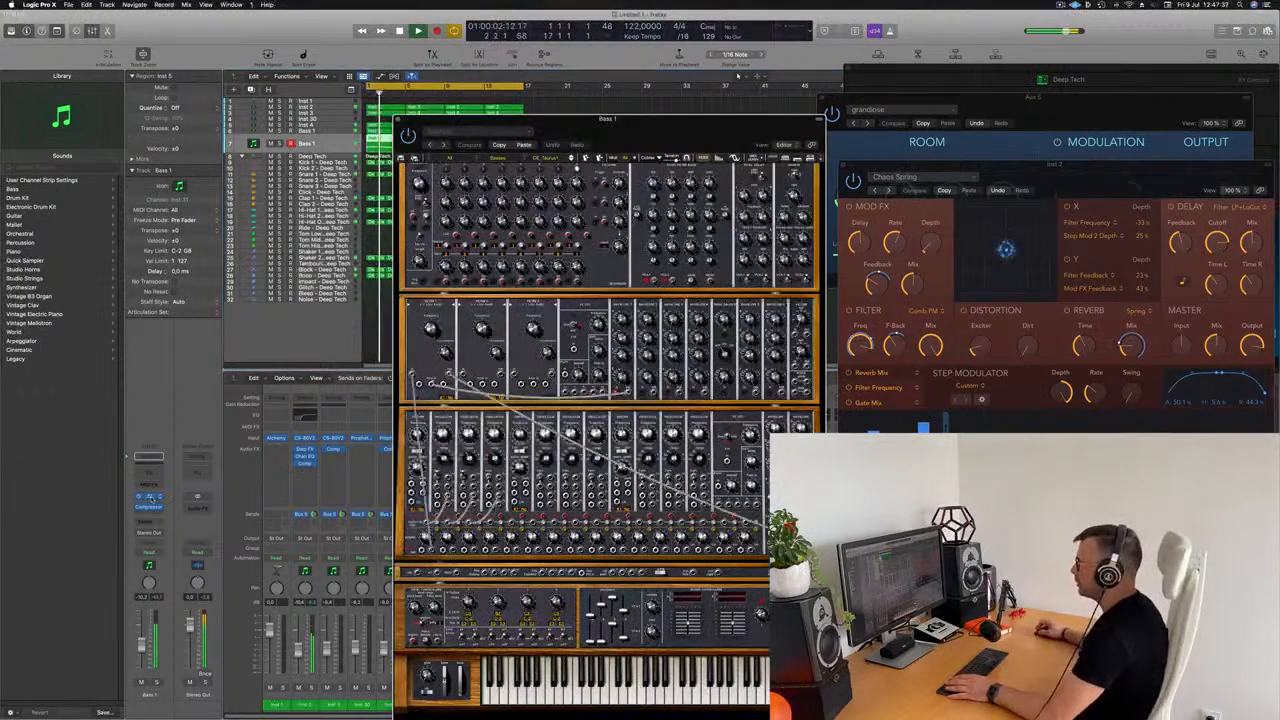
key("Return")
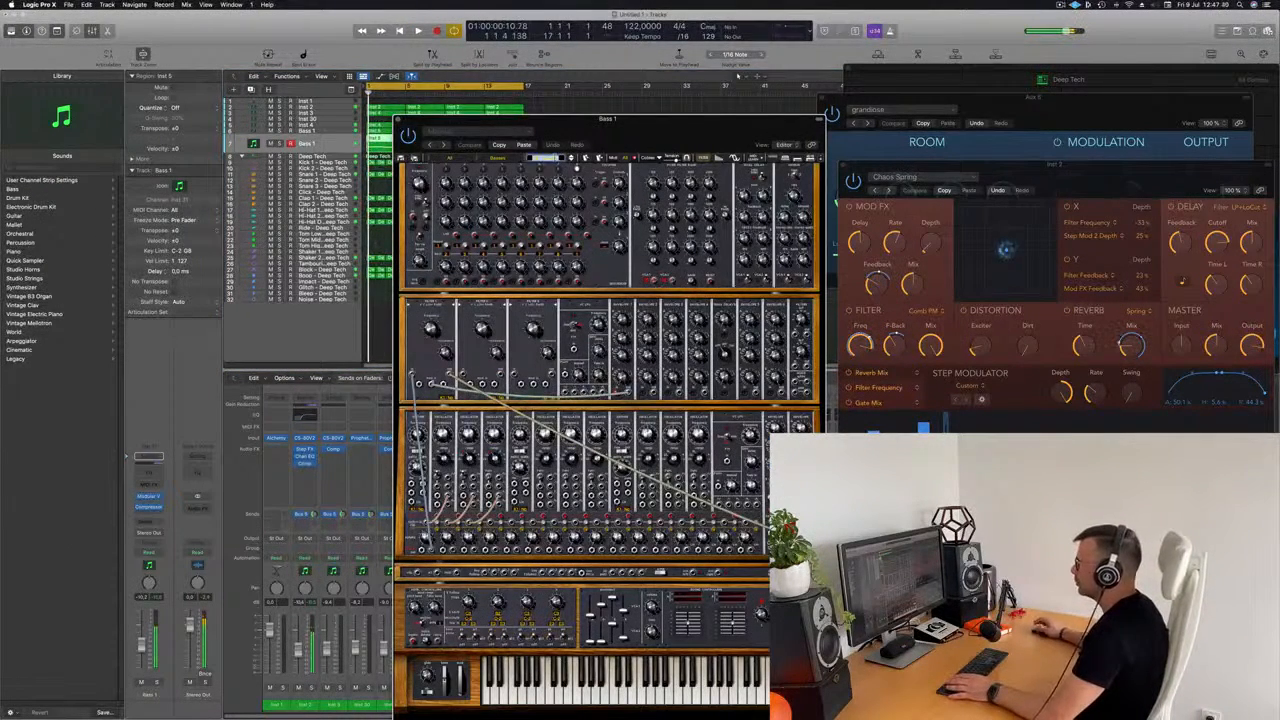
left_click(523, 158)
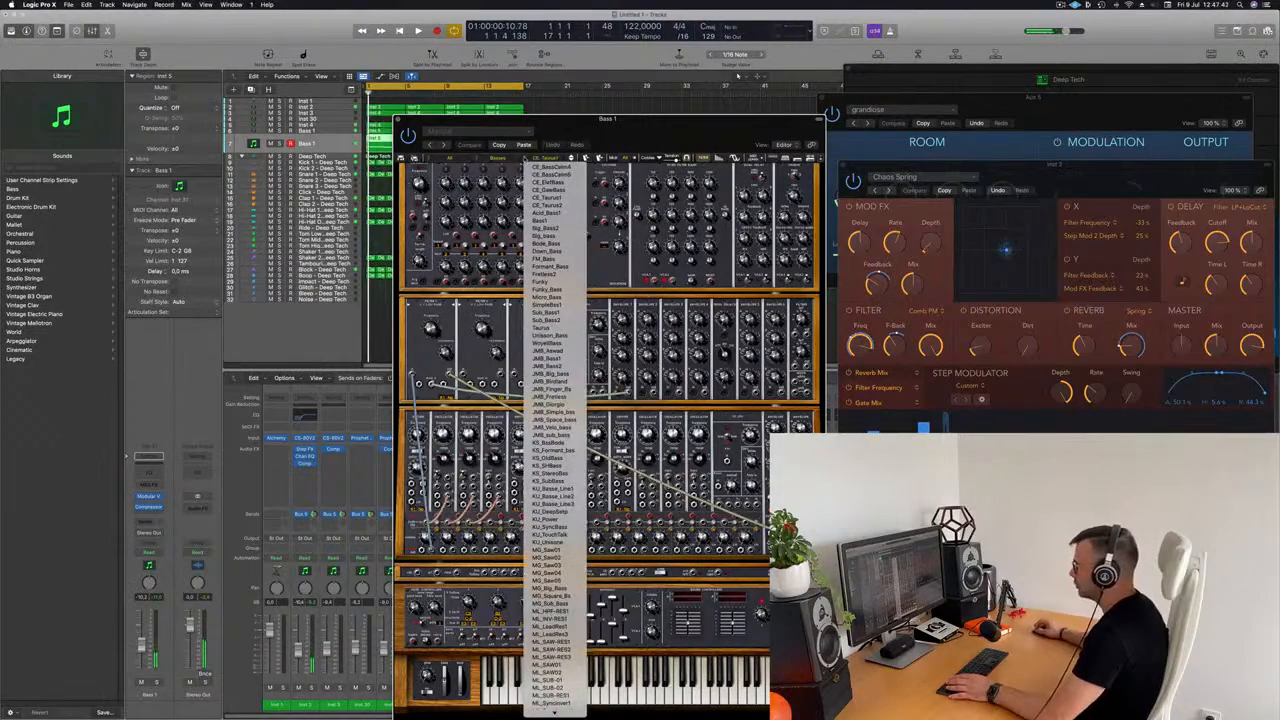
scroll(555, 397, "down", 15)
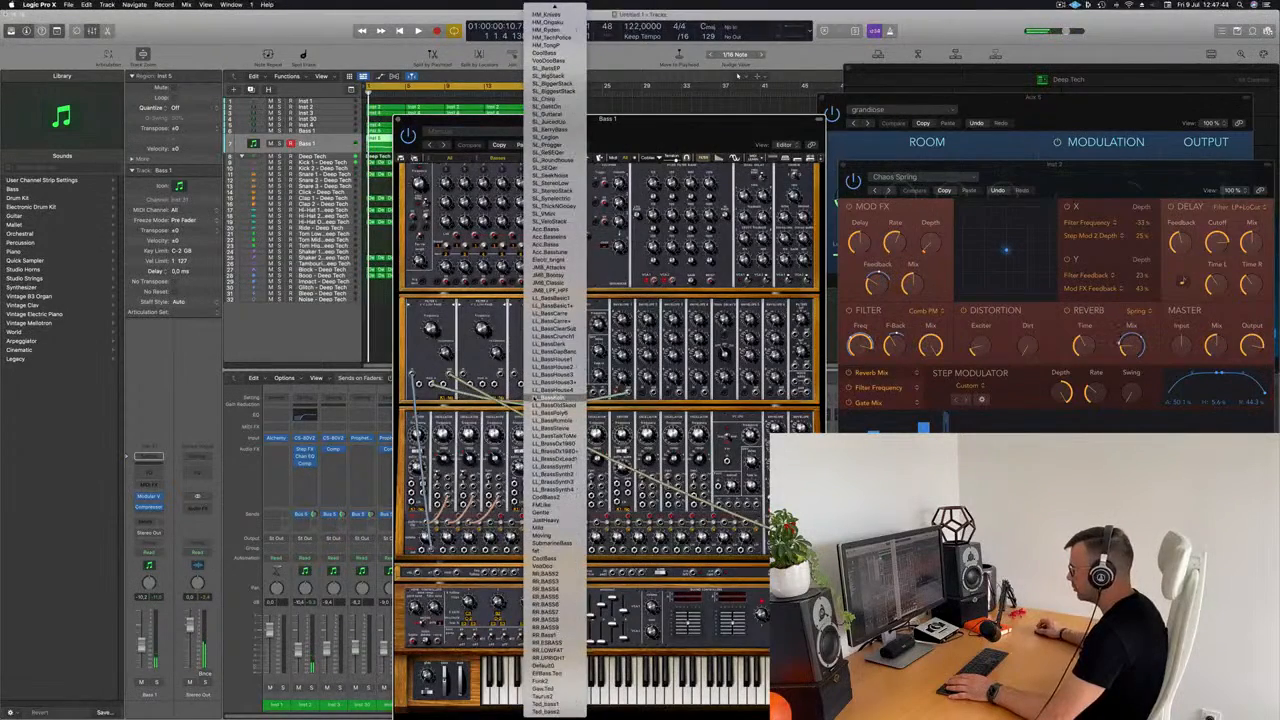
left_click(553, 397)
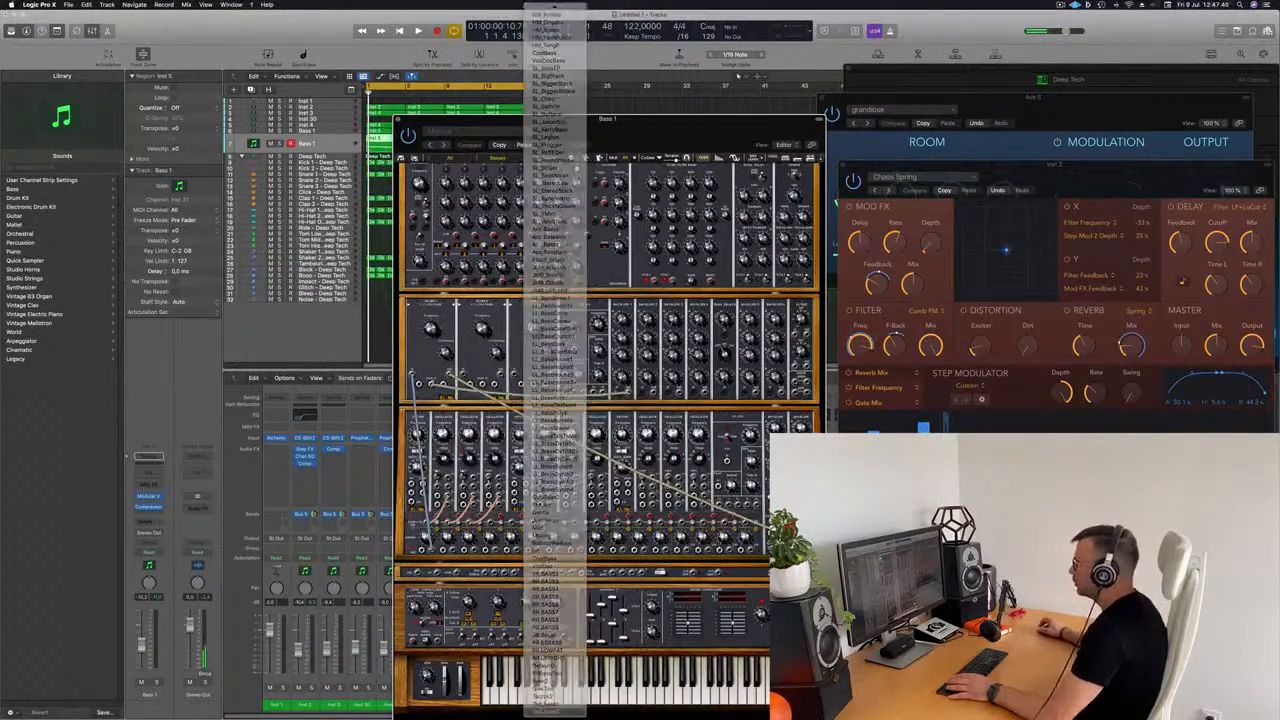
Step: Play the loop with the new bass sound and repeat the duplicated track's region across the 16 bars
left_click_drag(648, 140, 828, 75)
key("space")
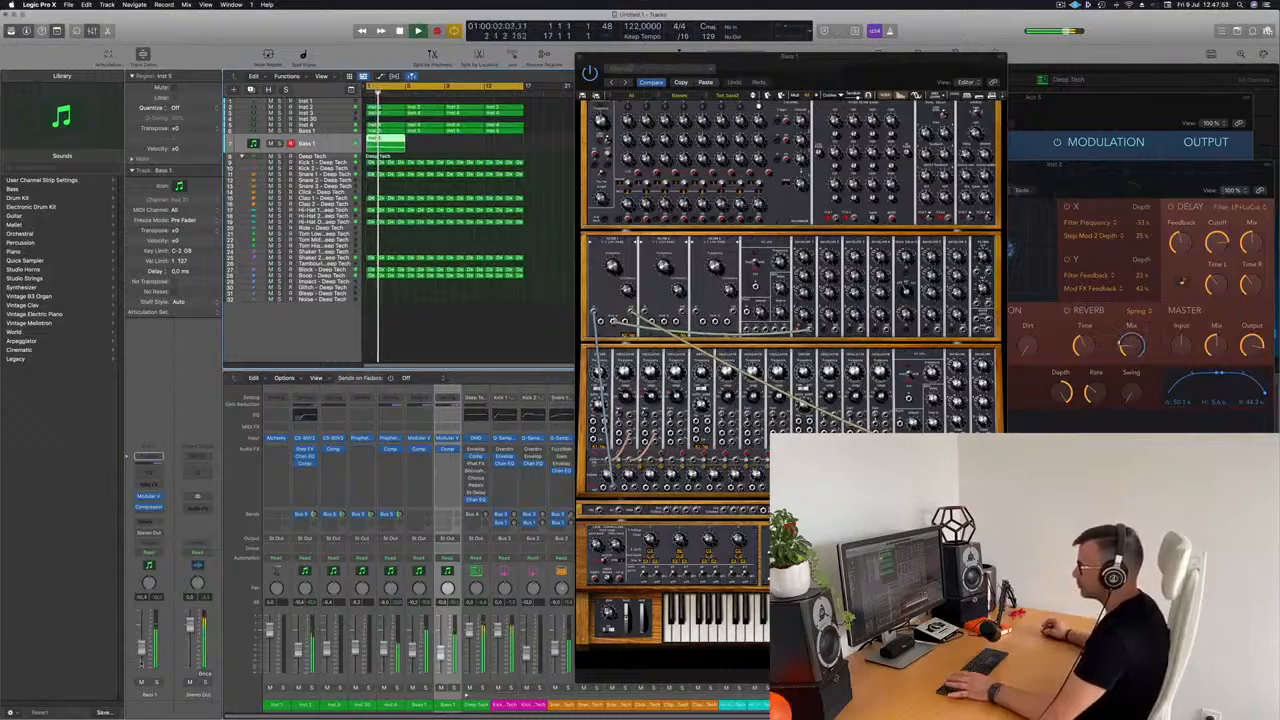
left_click_drag(773, 72, 690, 85)
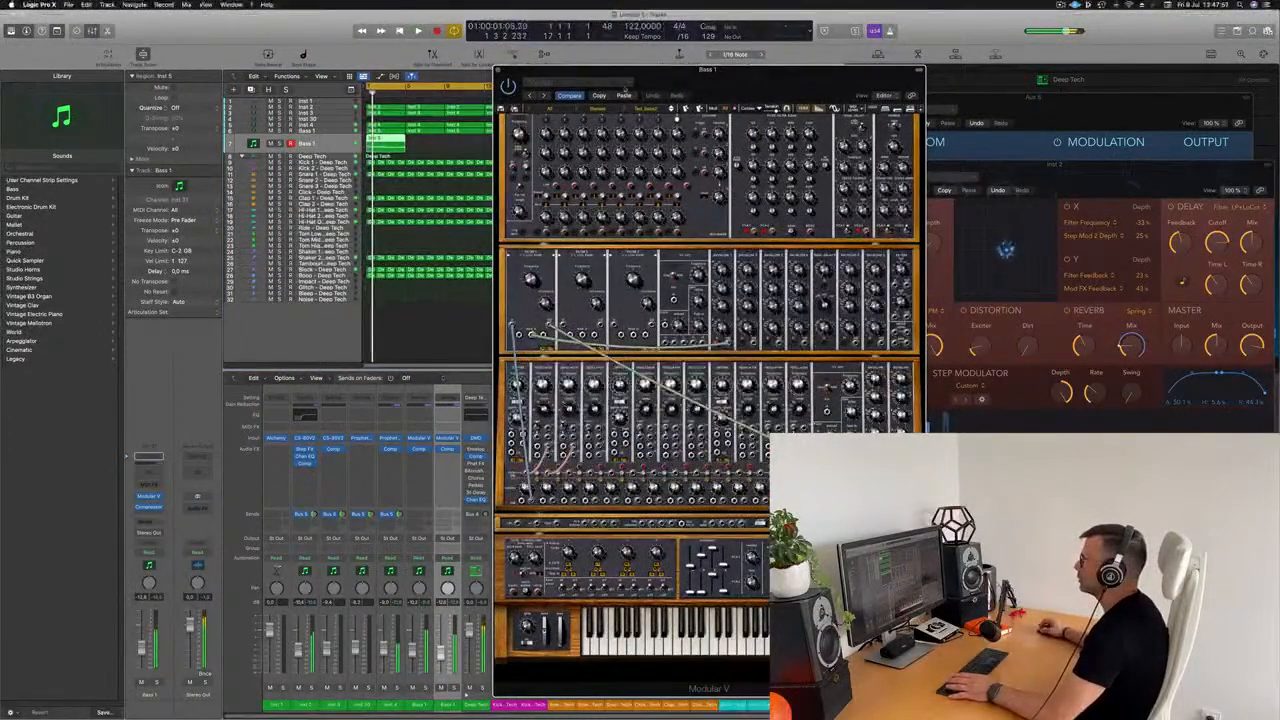
left_click_drag(548, 71, 742, 78)
left_click(362, 142)
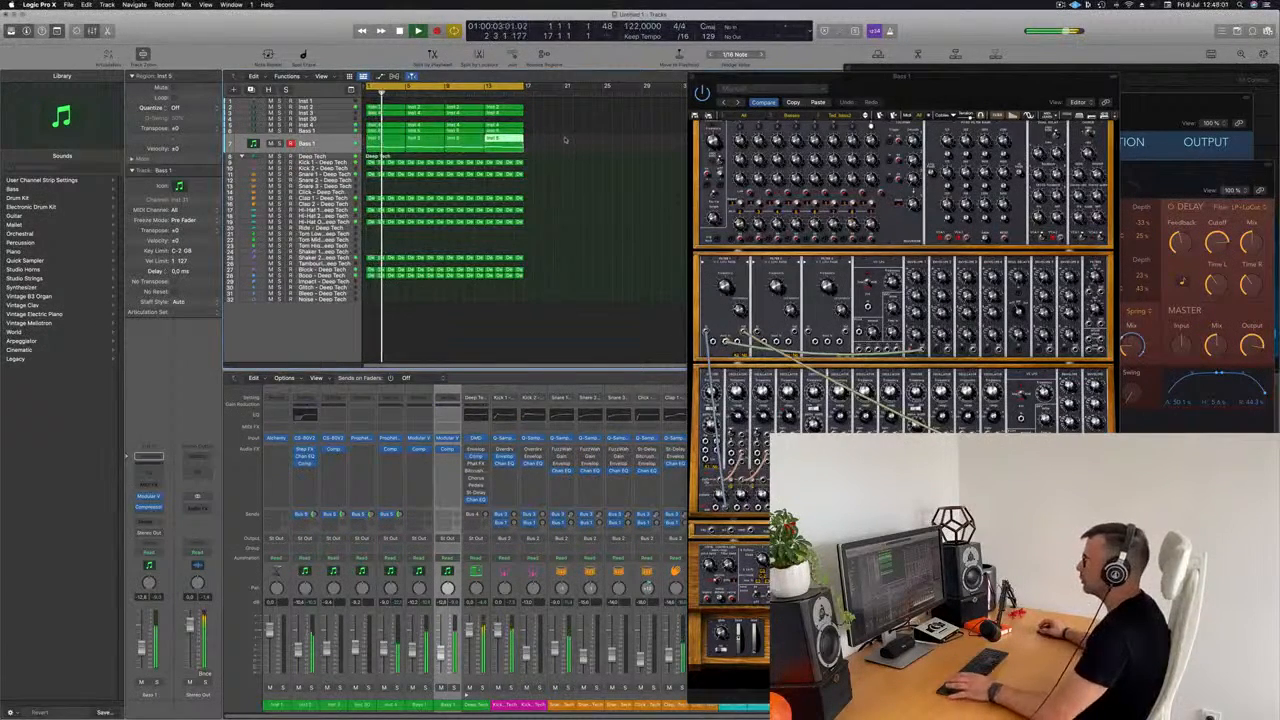
Step: Solo Inst 4 briefly to identify its sound and rename the track Arp brass
left_click(338, 129)
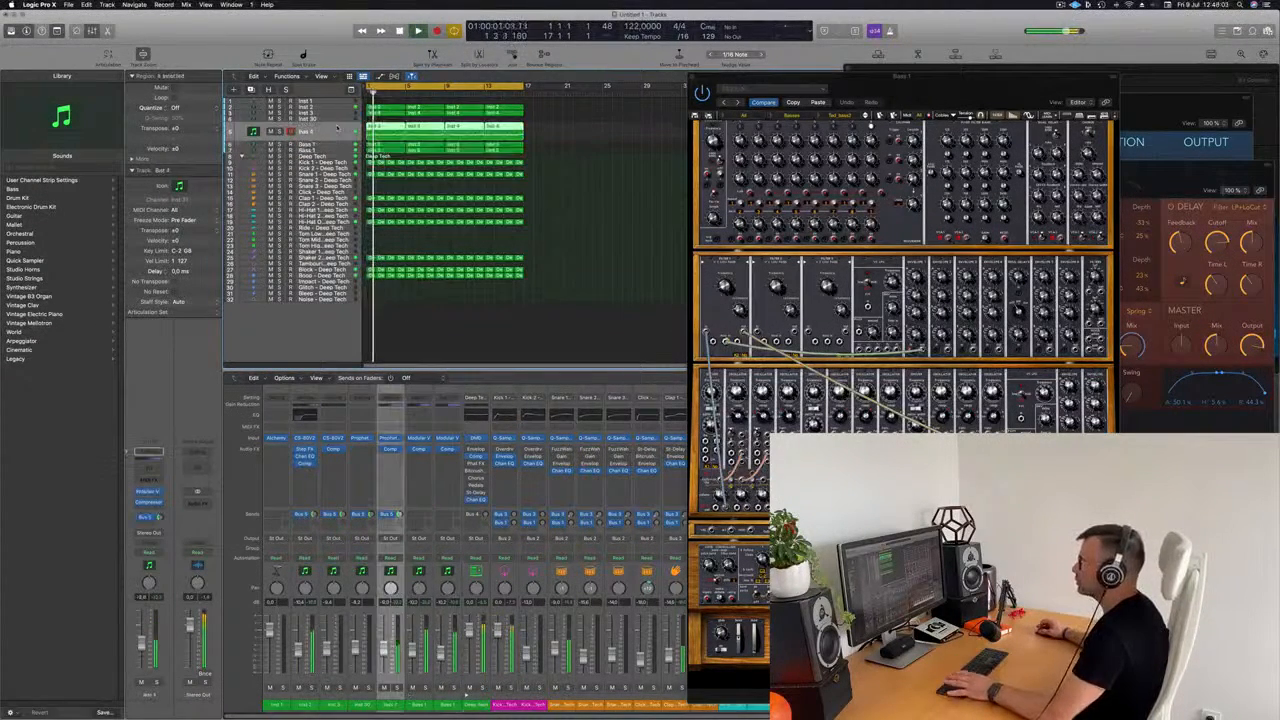
key("s")
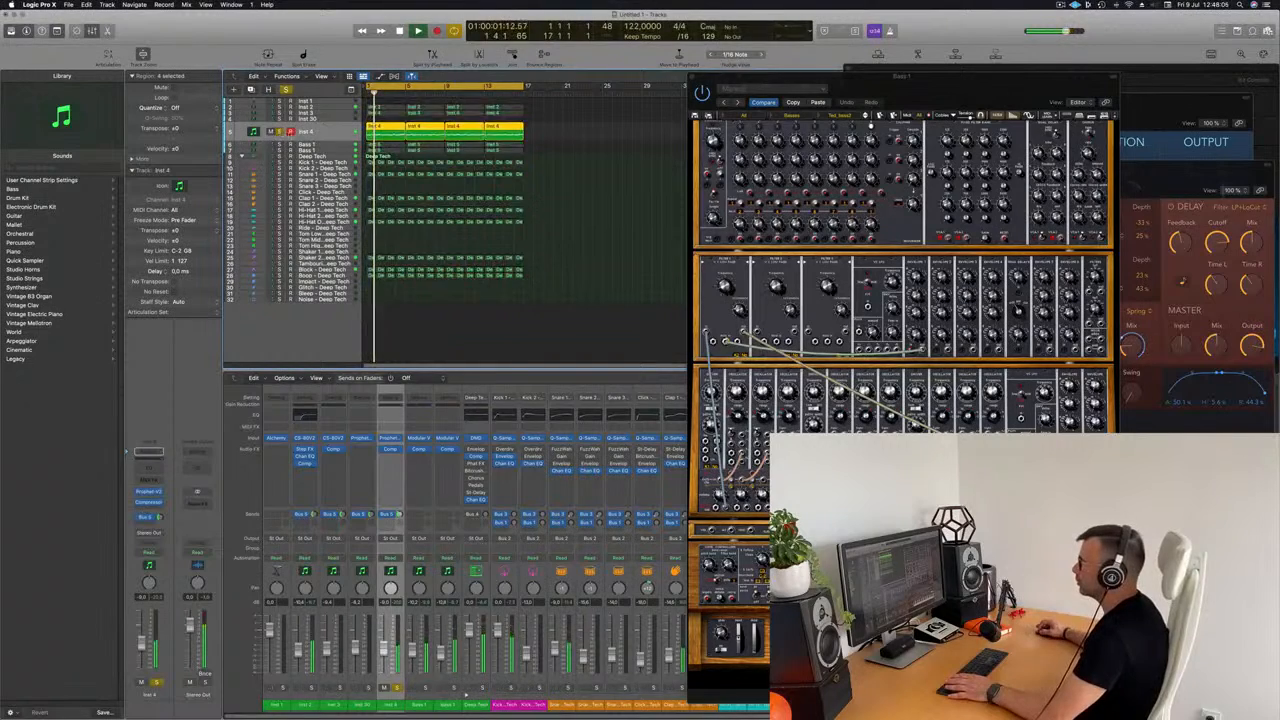
key("s")
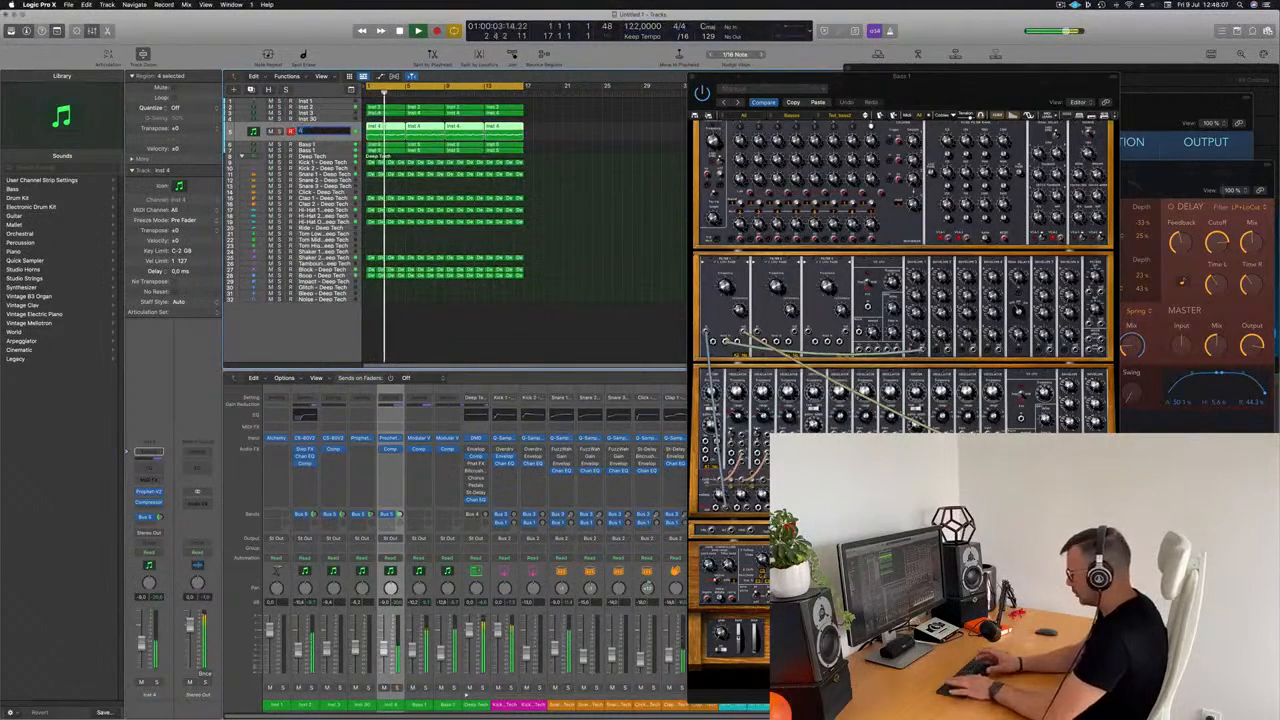
Step: Audition Inst 2 and rename the track Top Lead
left_click(341, 107)
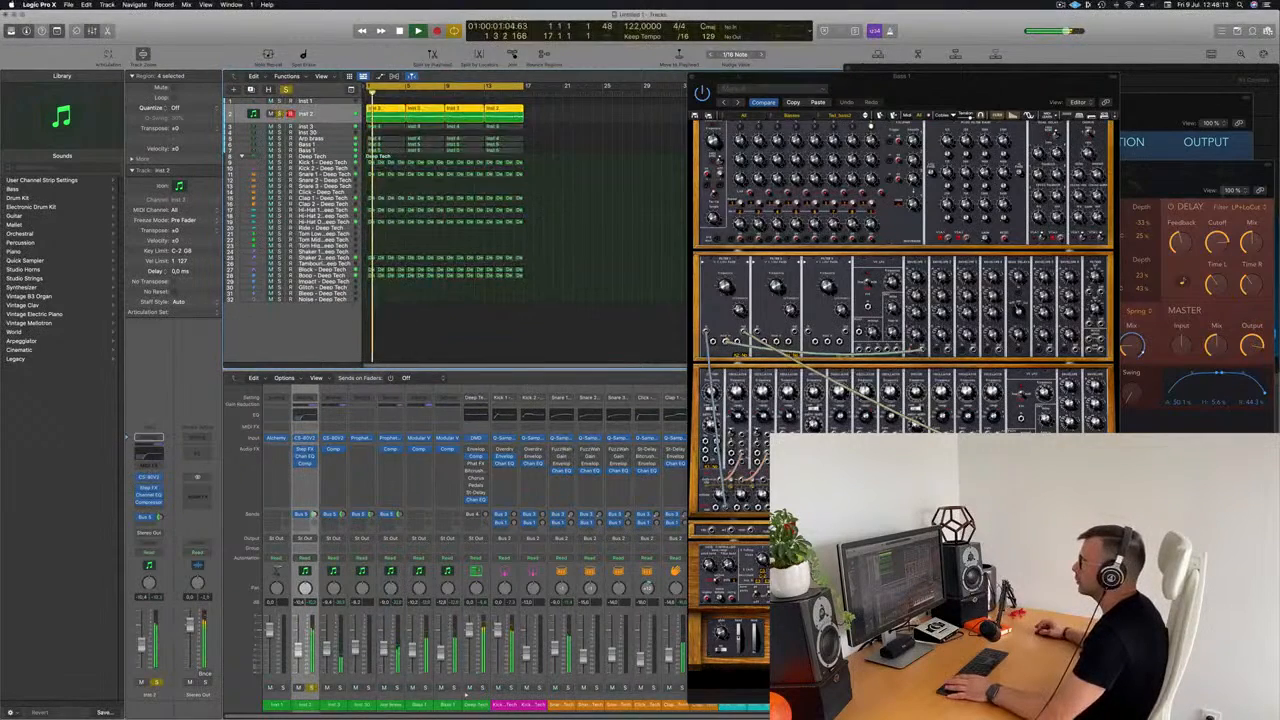
double_click(309, 114)
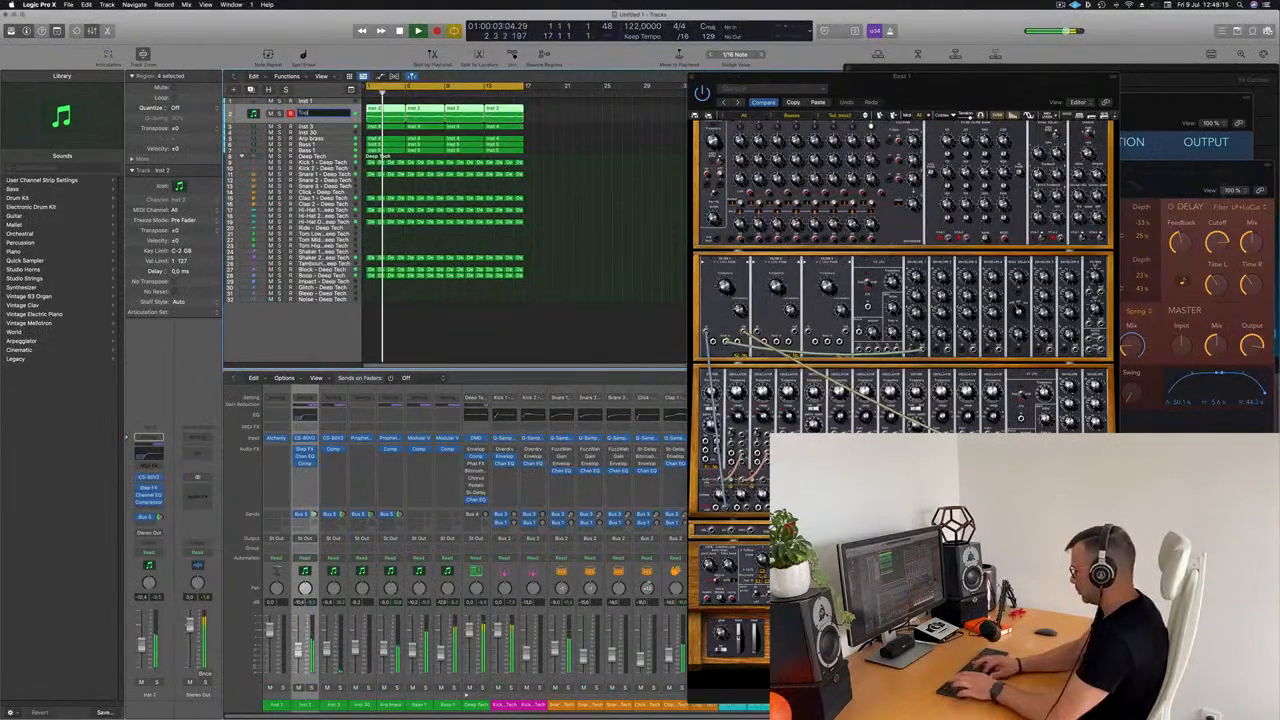
key("Return")
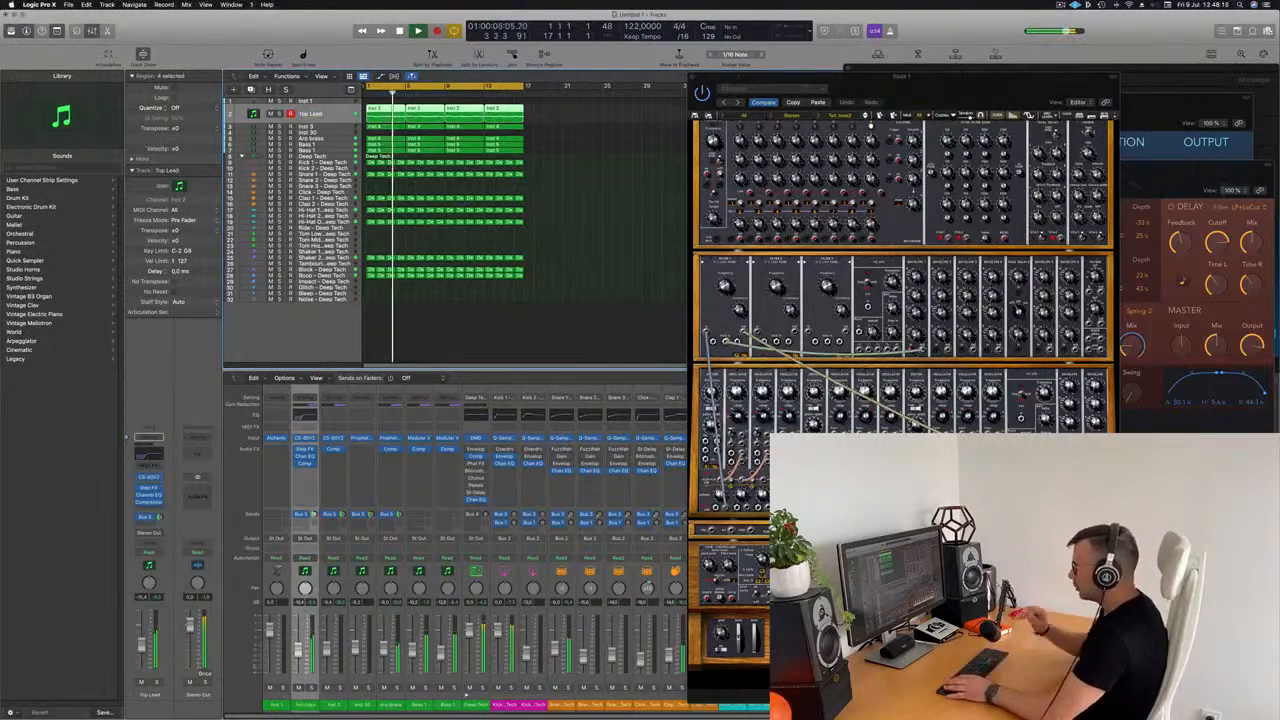
Step: Solo Inst 3 and rename the track Brass Add
left_click(326, 125)
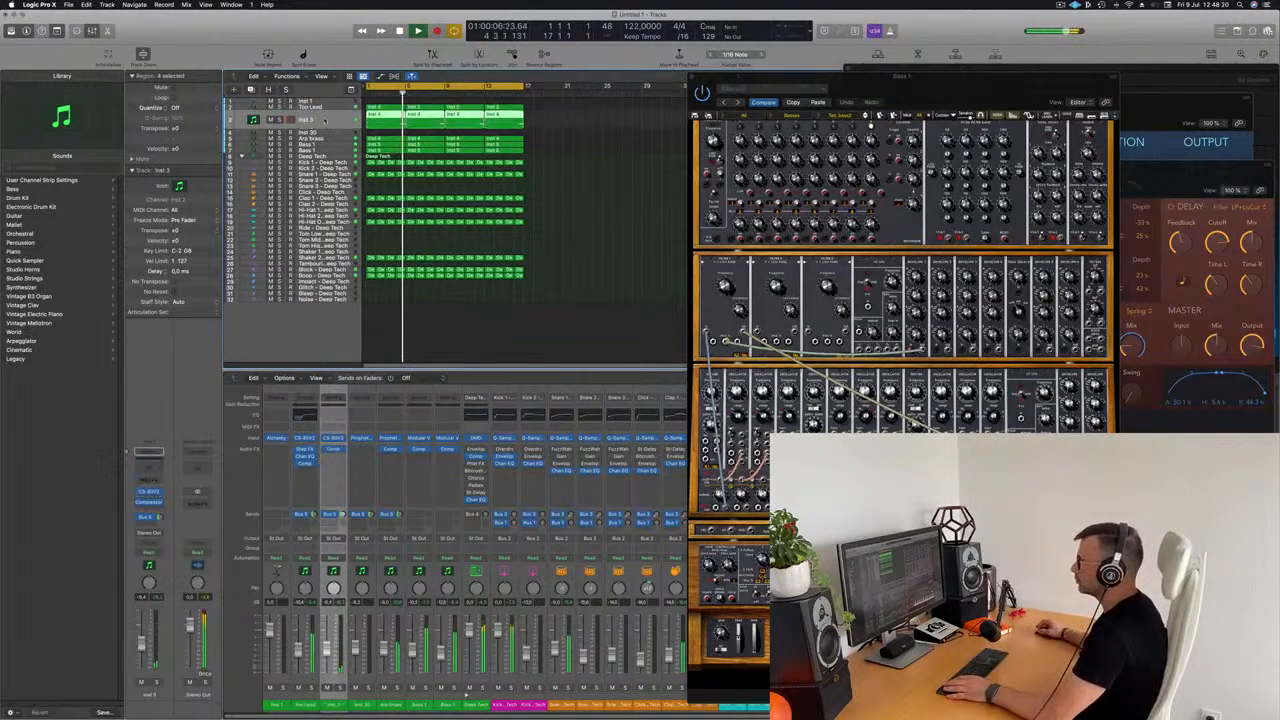
double_click(305, 119)
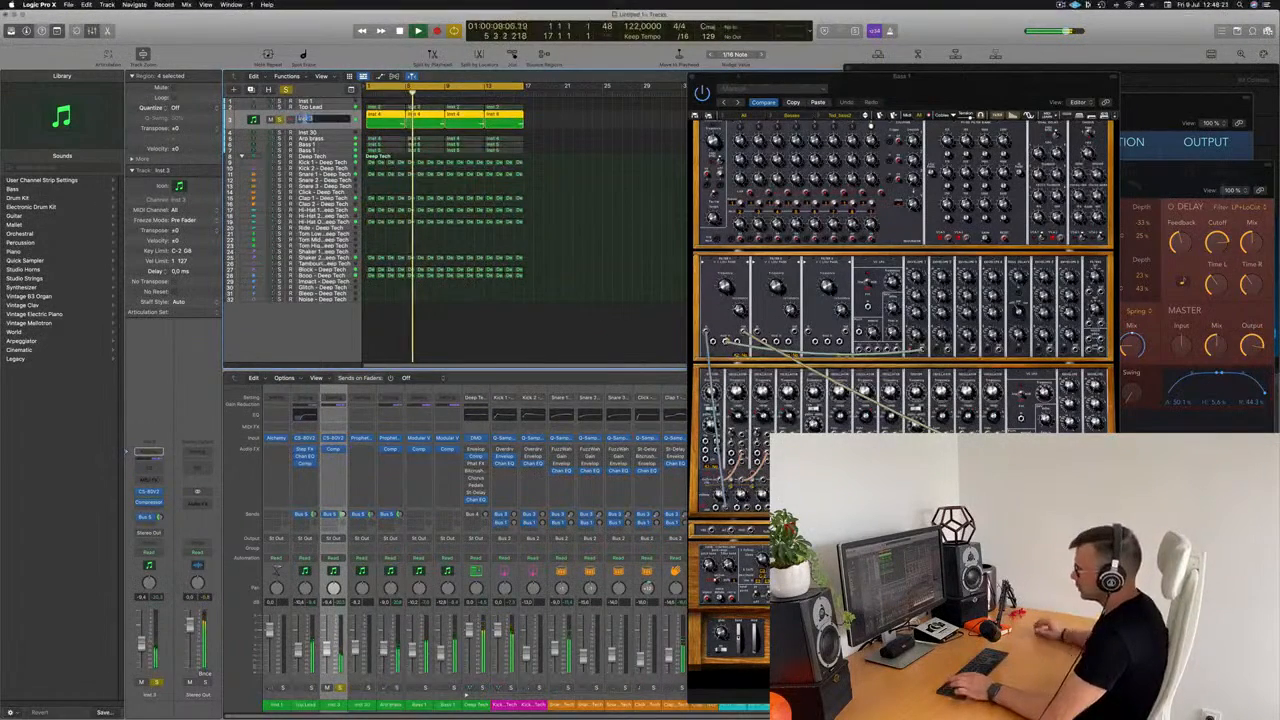
type("Brass Arp")
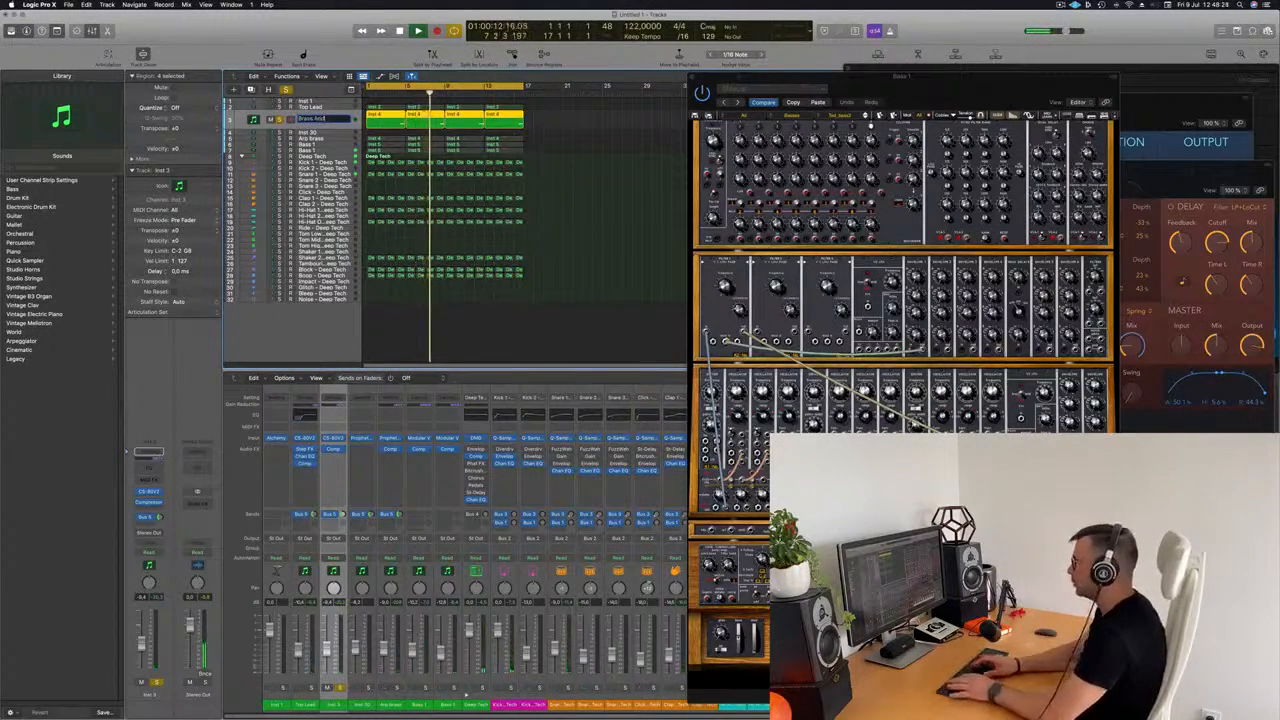
key("Return")
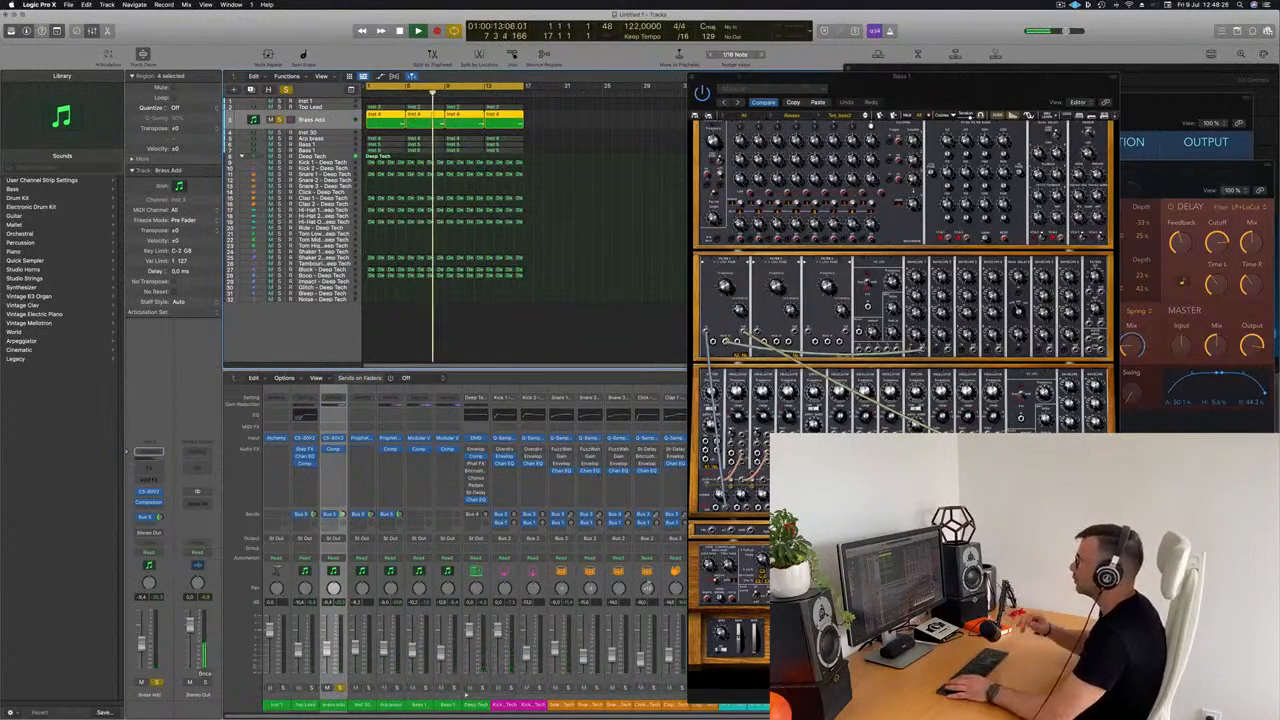
Step: Name and color all regions in the arrangement by their tracks, and take Brass Add out of solo
key("space")
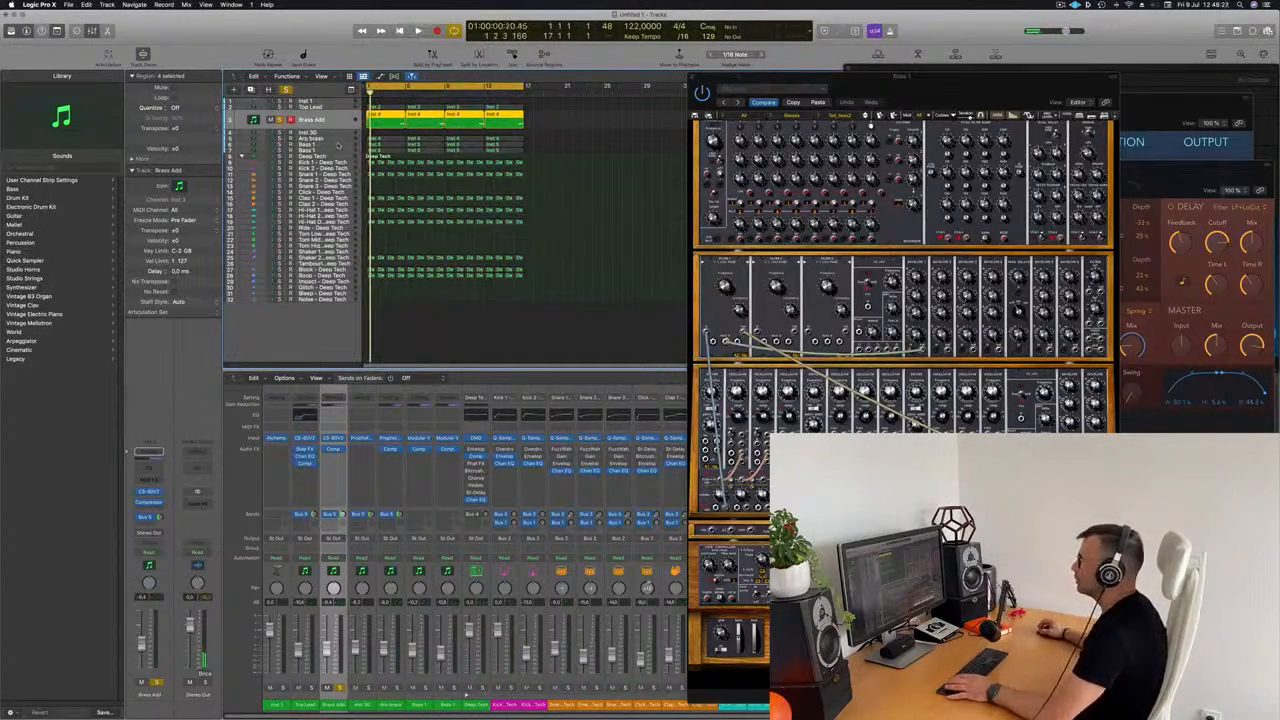
key("super+a")
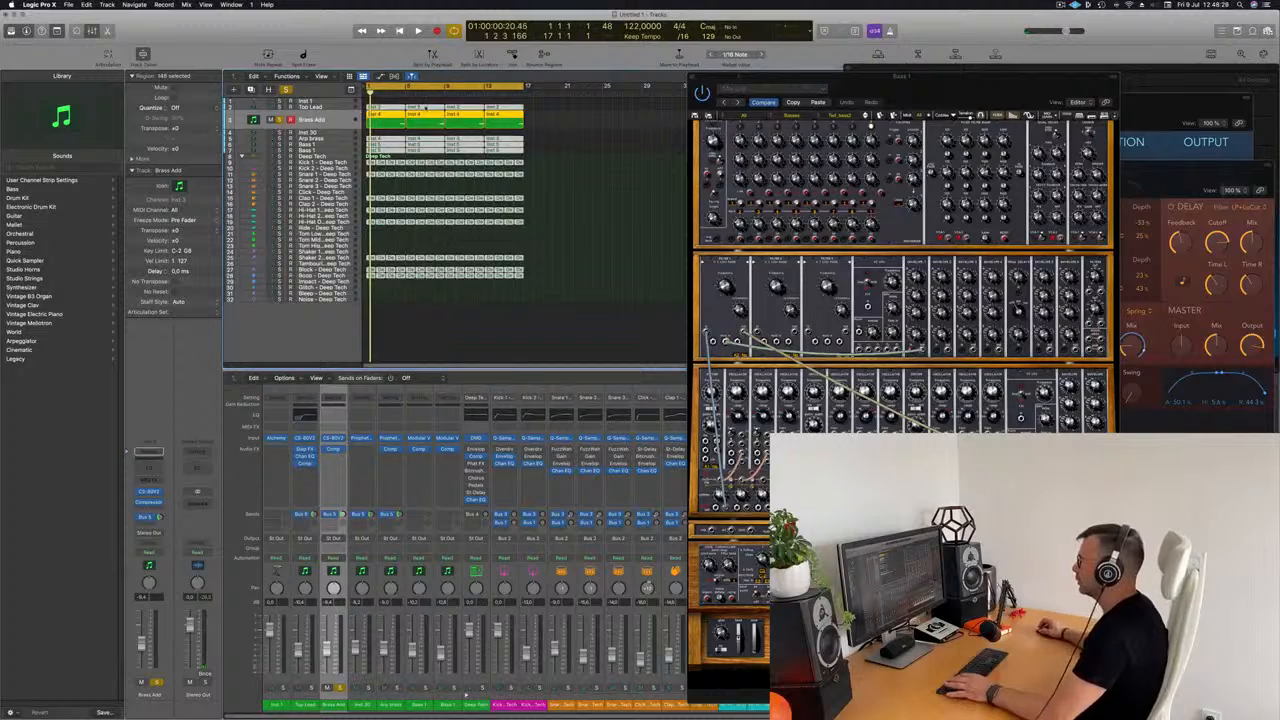
right_click(426, 108)
left_click(422, 108)
right_click(420, 107)
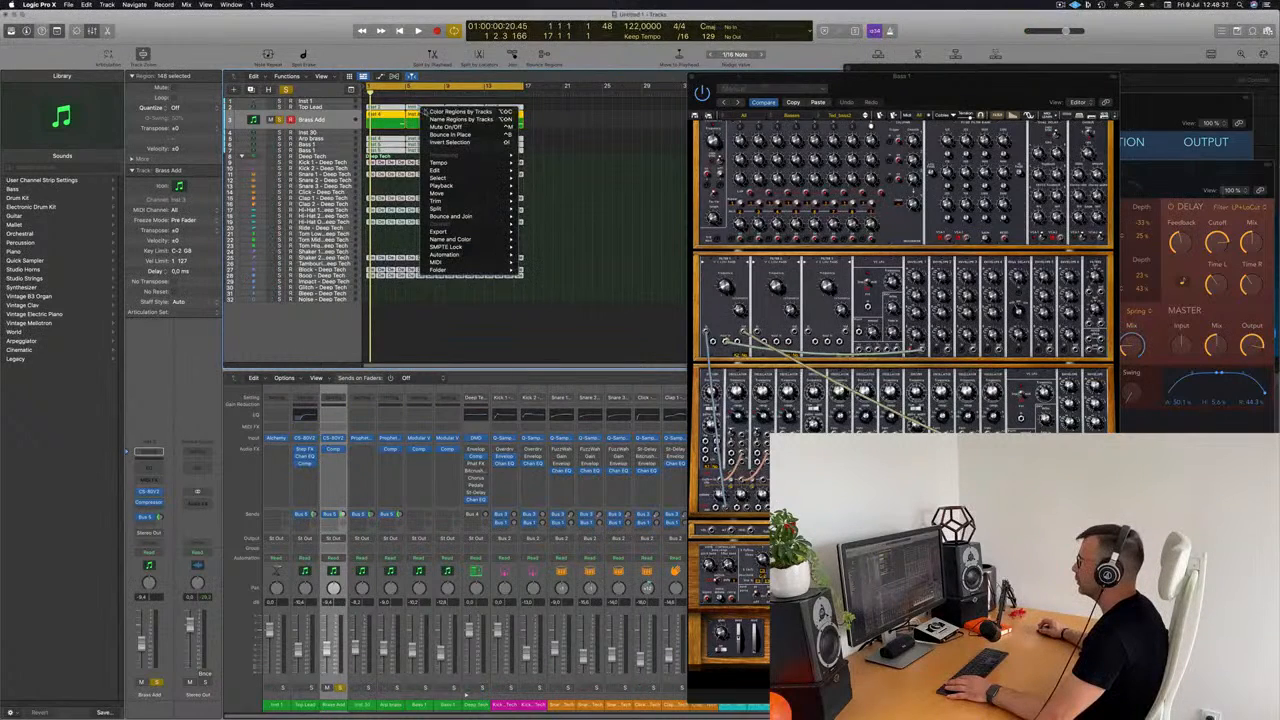
left_click(440, 119)
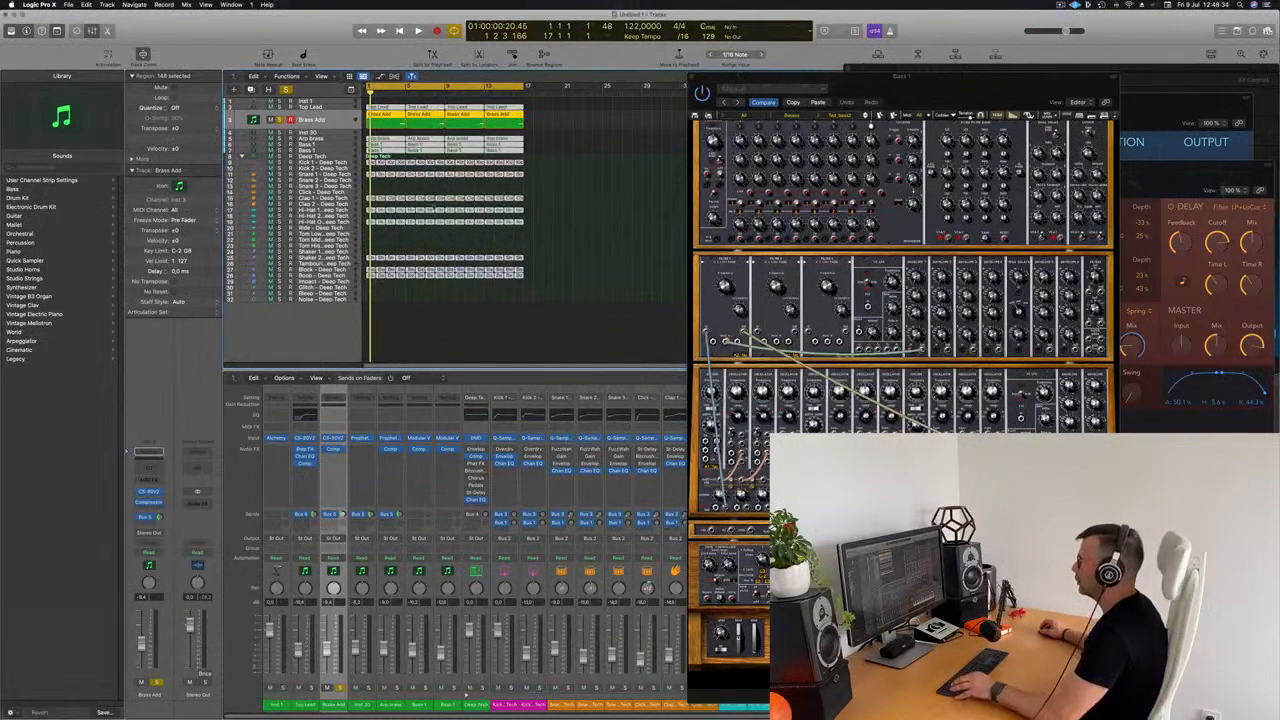
left_click(280, 120)
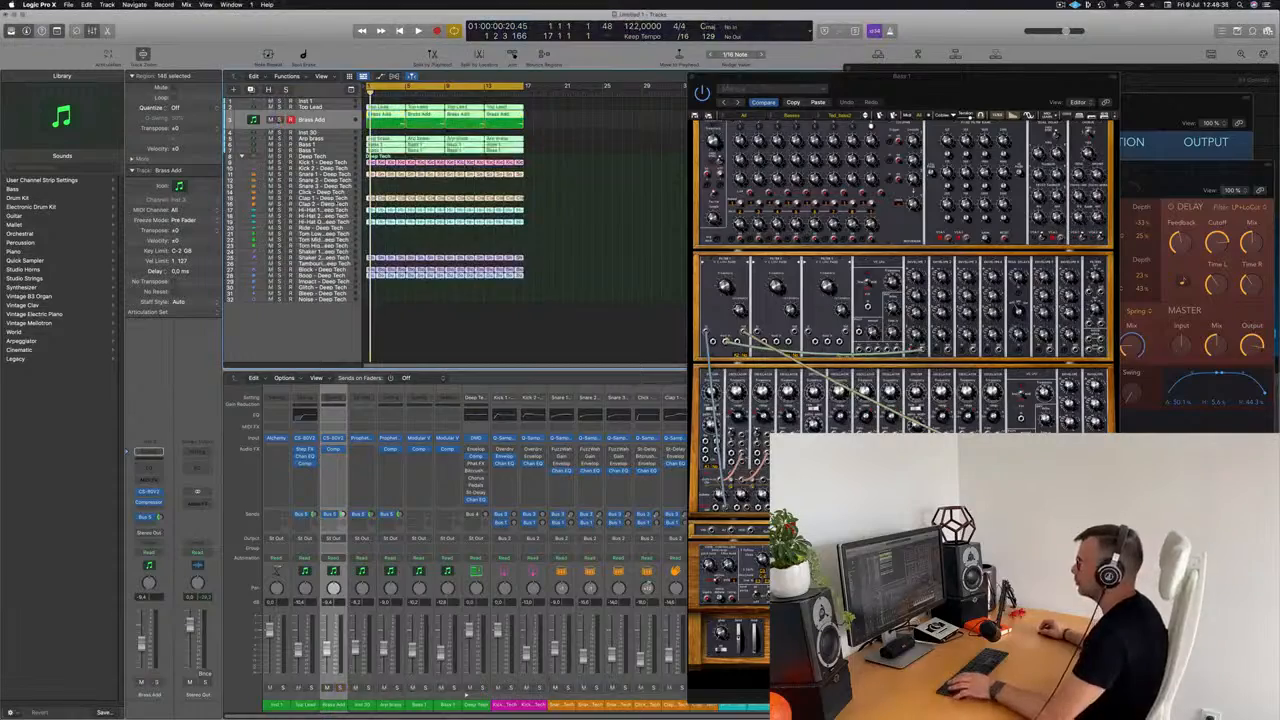
Step: Replay the full loop from the start and close the Bass 1 Modular V window
key("space")
scroll(397, 242, "up", 3)
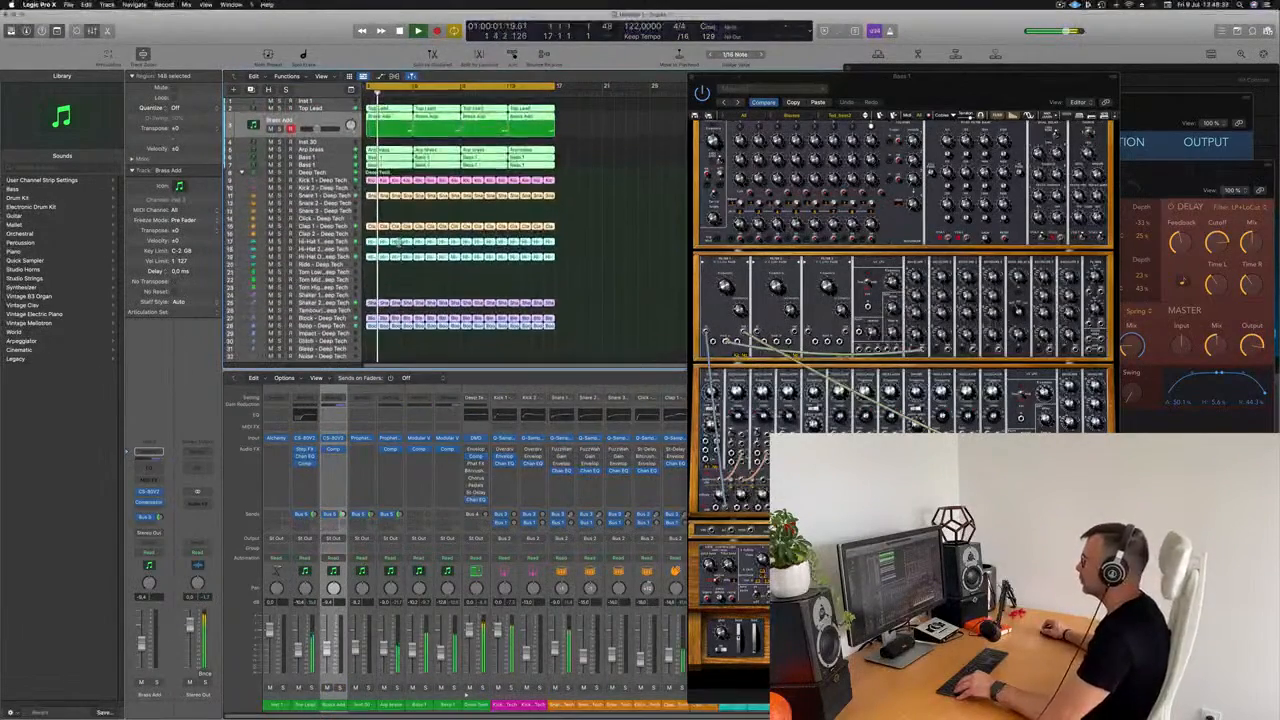
scroll(410, 238, "up", 3)
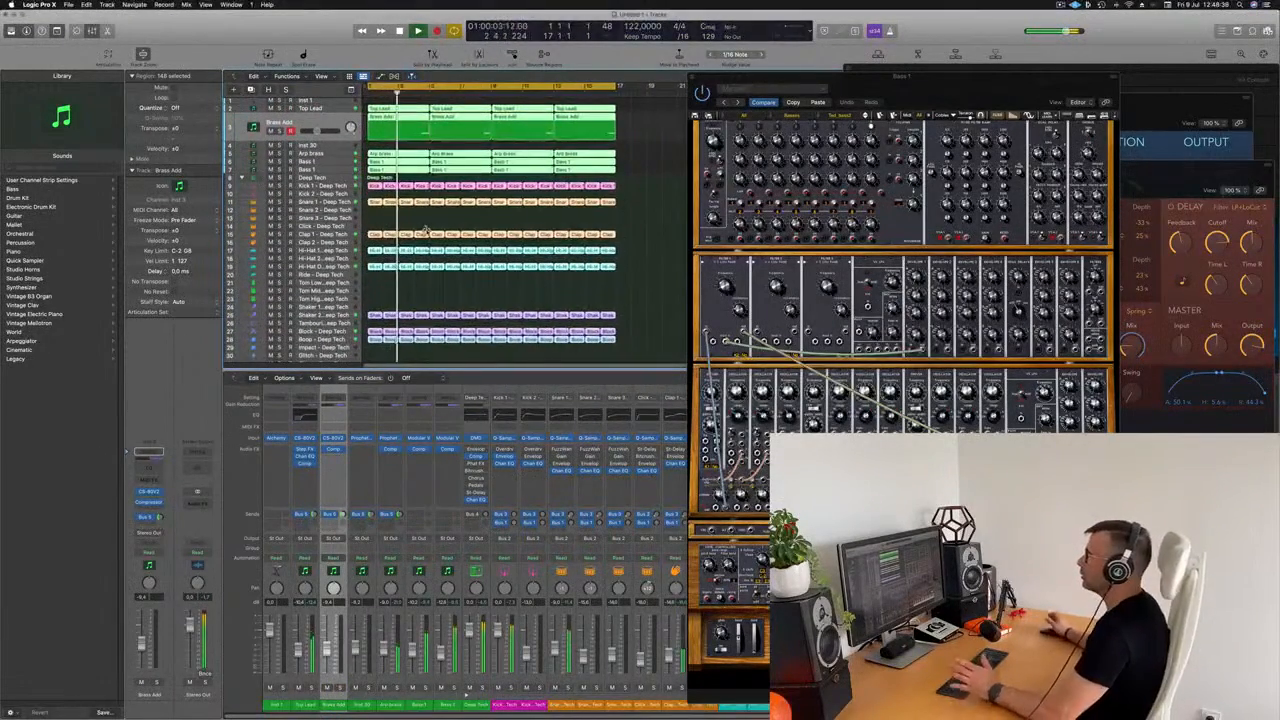
key("Return")
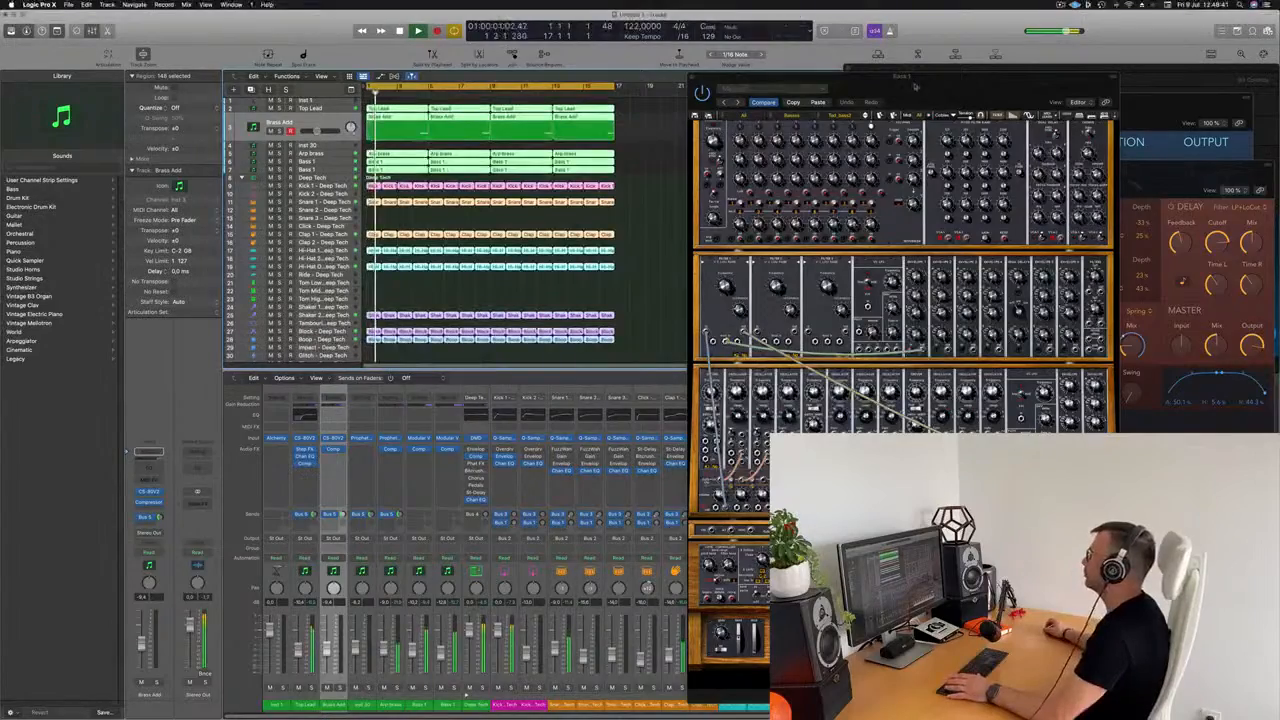
left_click_drag(916, 89, 879, 57)
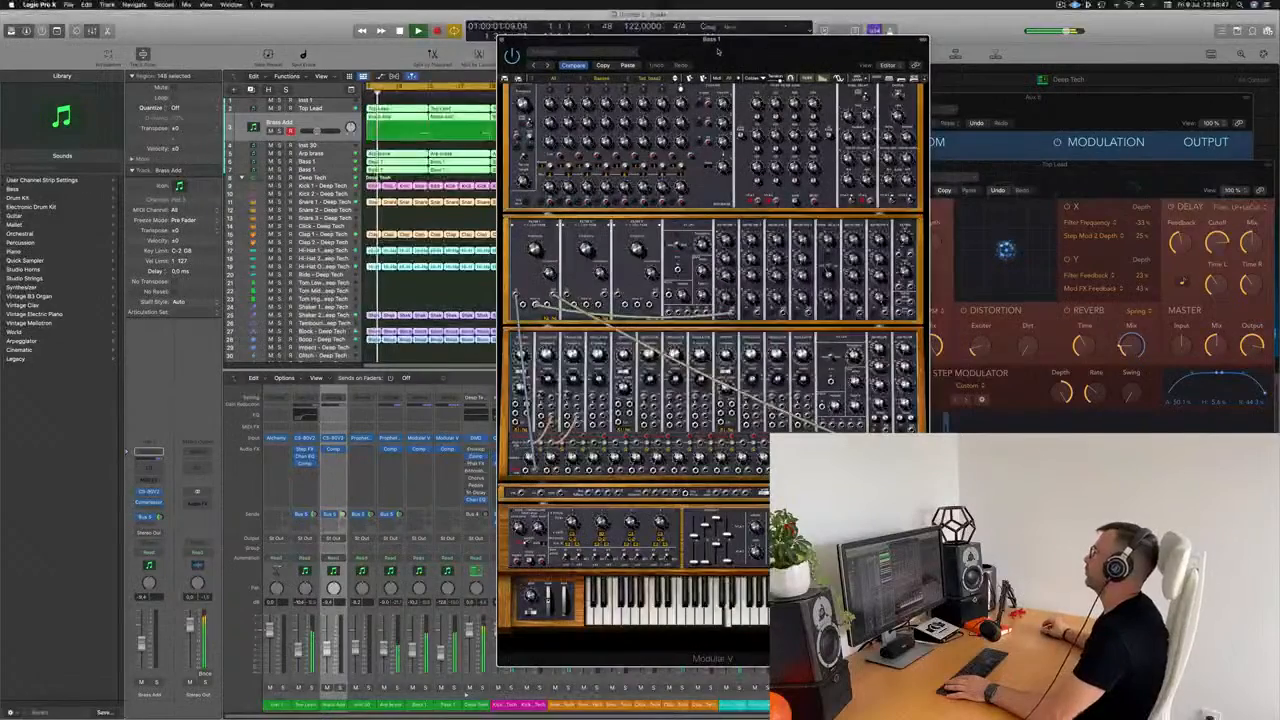
left_click(502, 41)
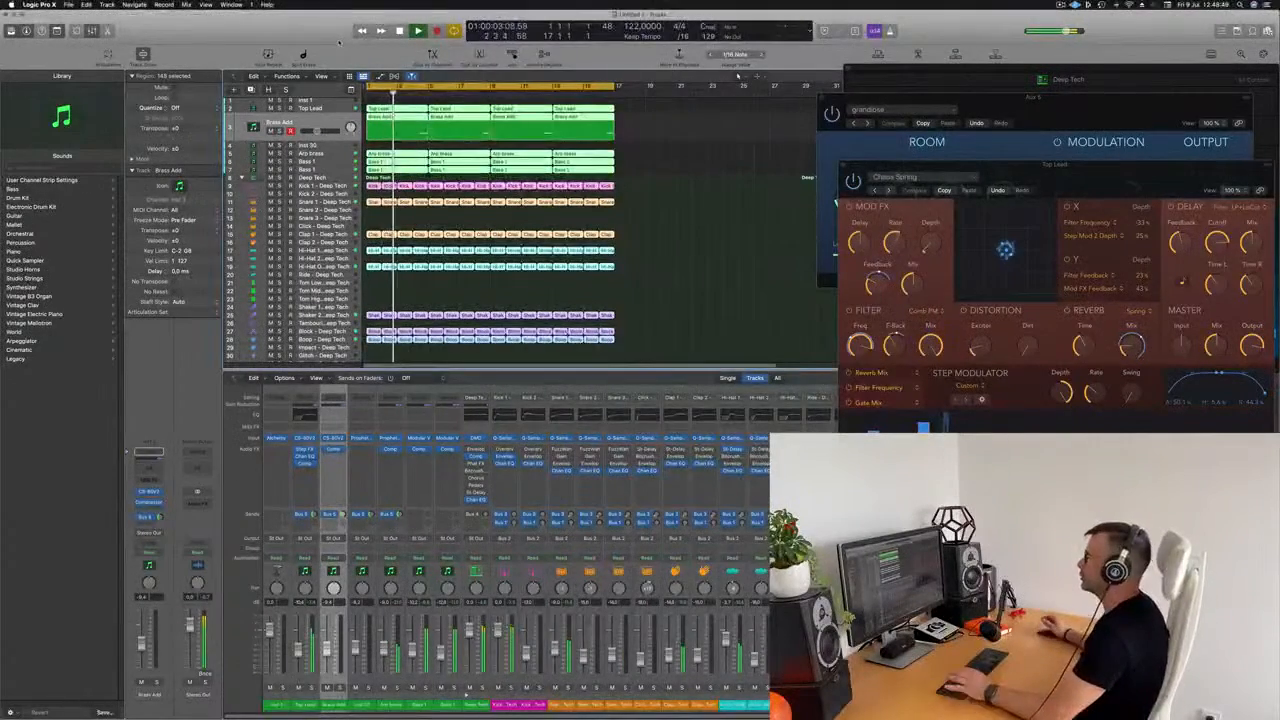
Step: Clear the region selection and open the Modular V instrument of the second Bass 1 track
left_click(718, 191)
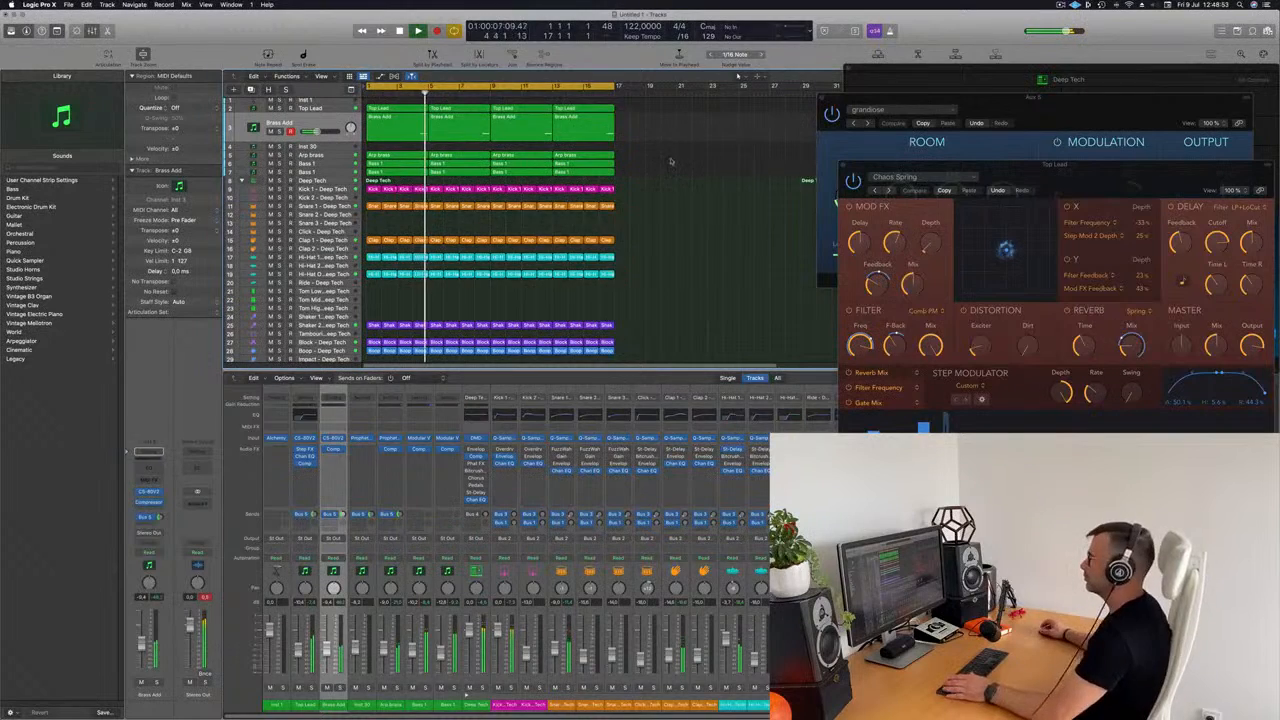
left_click(330, 171)
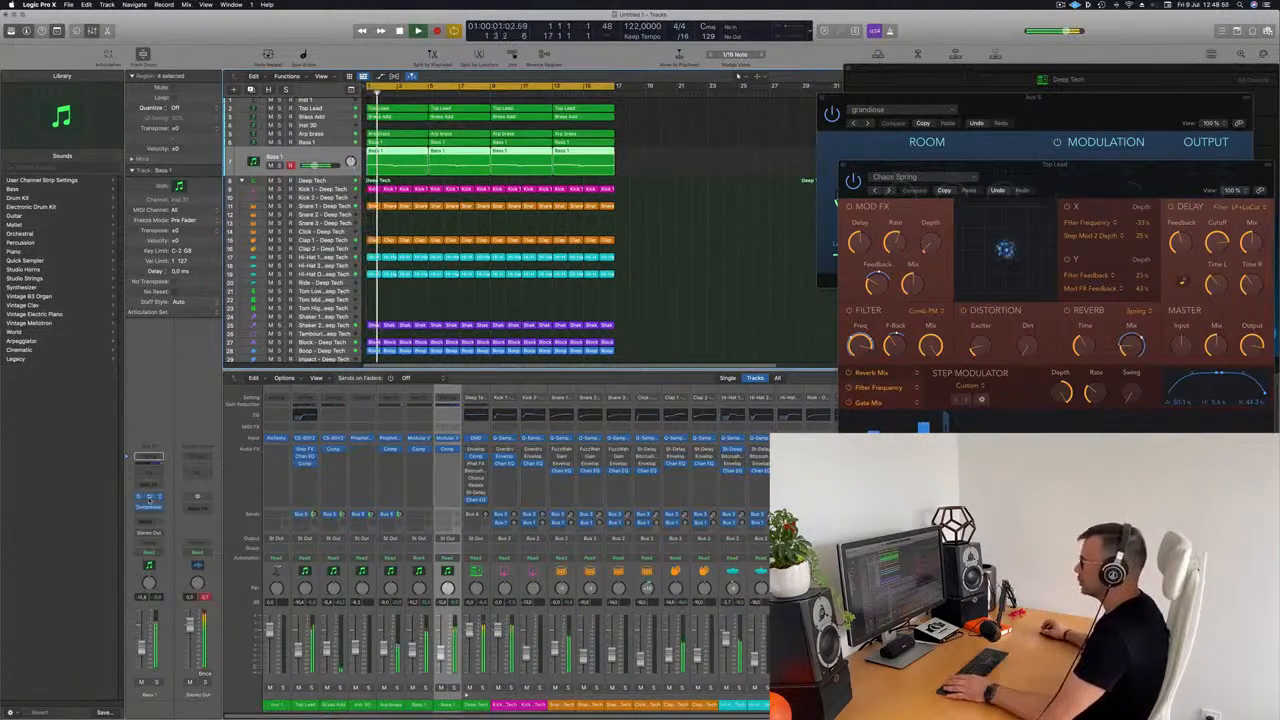
left_click(150, 498)
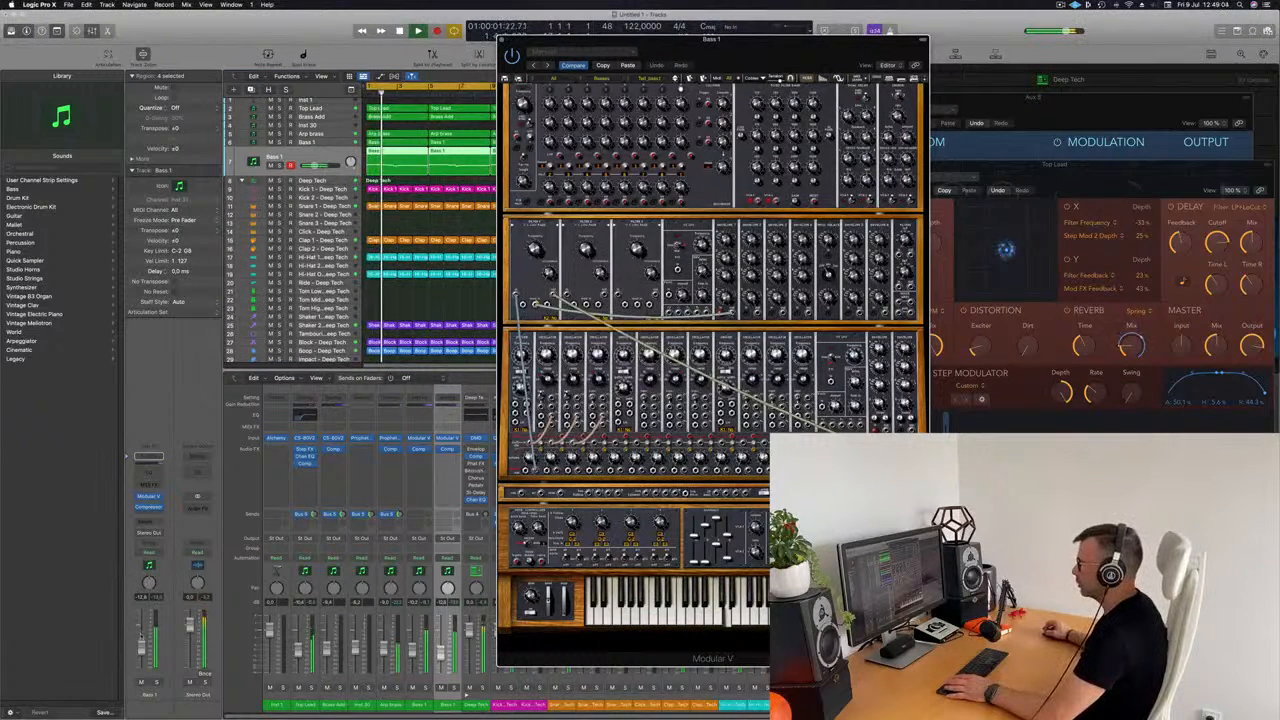
Step: Add a Channel EQ to this Bass 1 track and sweep its high-cut filter down into the low mids
left_click(149, 473)
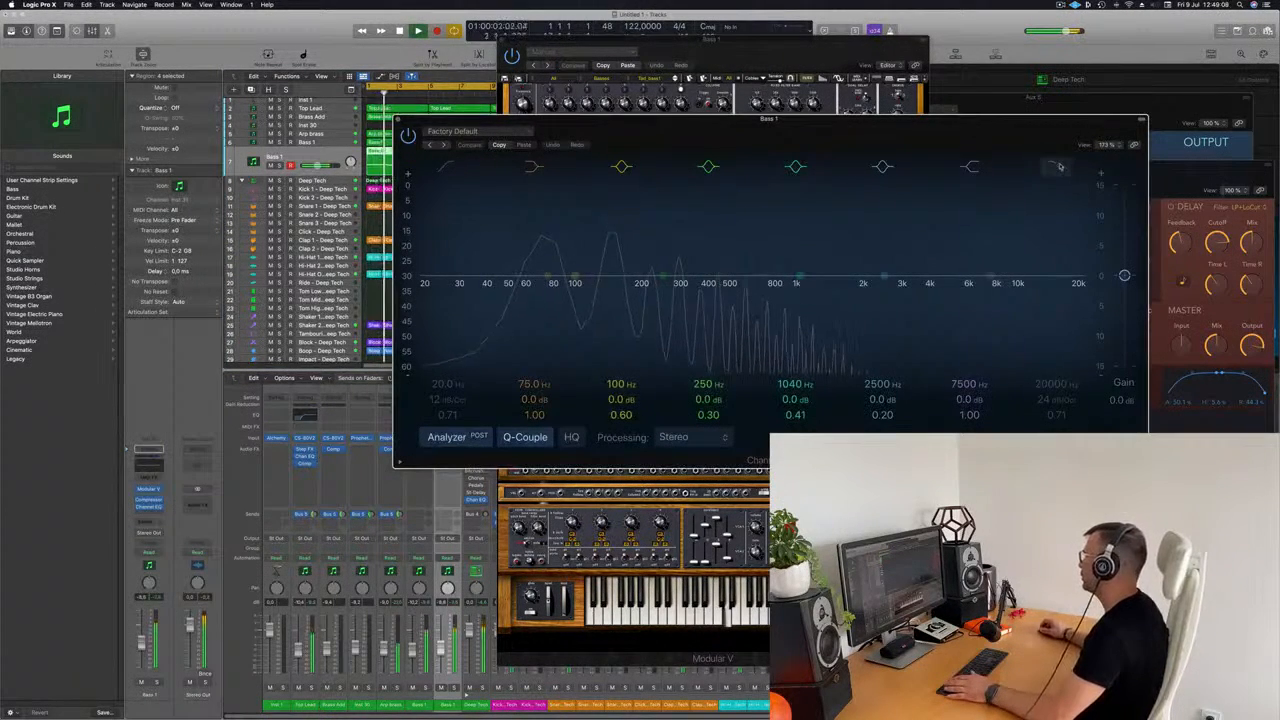
left_click(1054, 383)
left_click_drag(1083, 290, 647, 293)
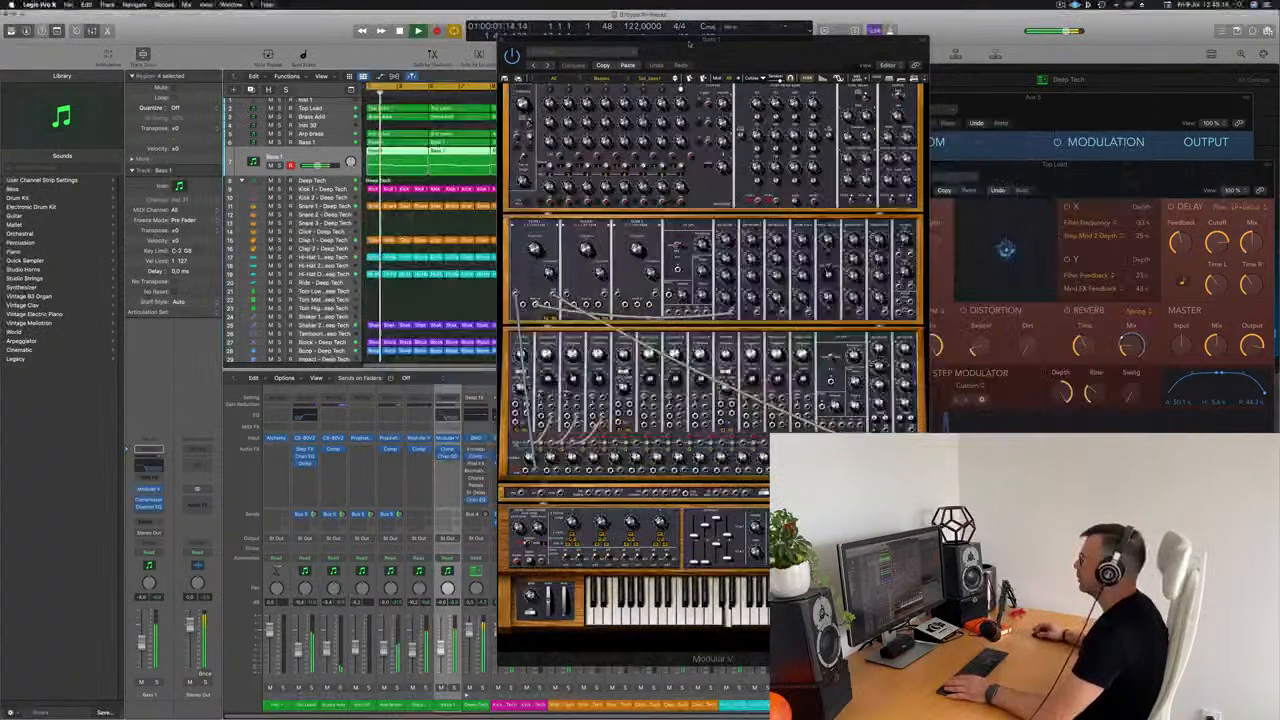
Step: Audition other bass presets in Bass 1's Modular V against the restarted loop, and close the instrument window
left_click_drag(688, 43, 736, 35)
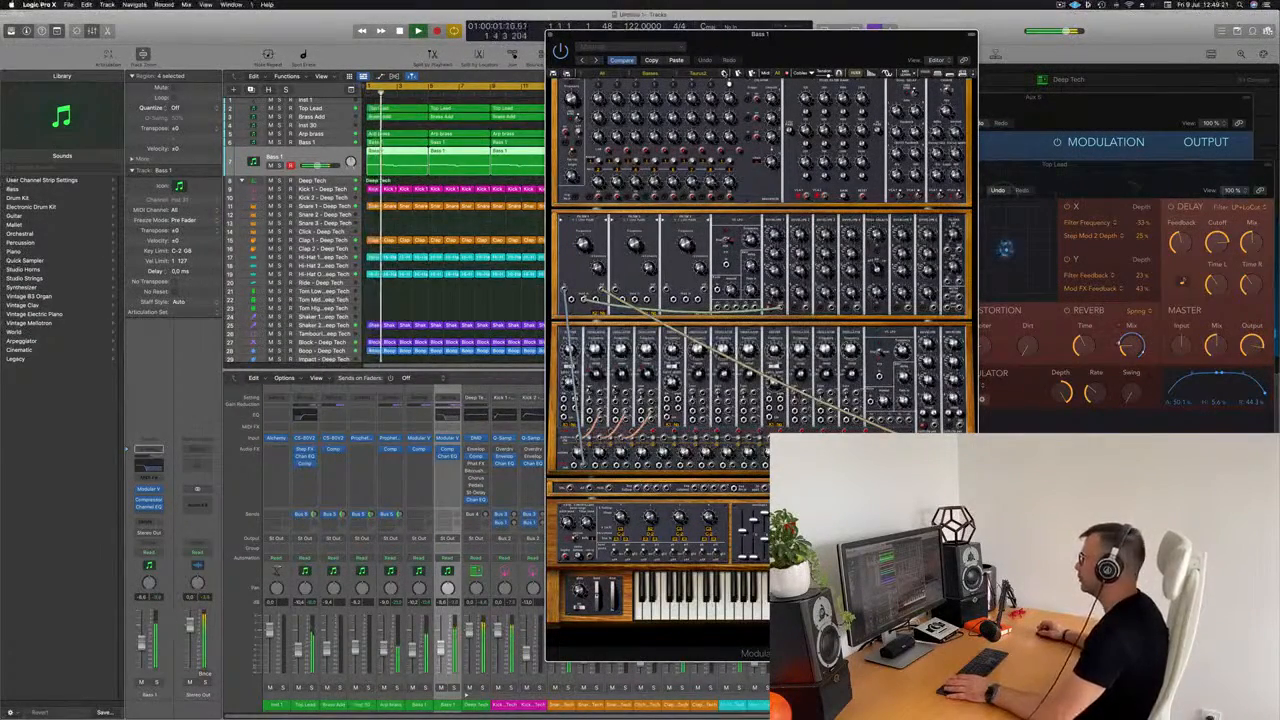
key("Return")
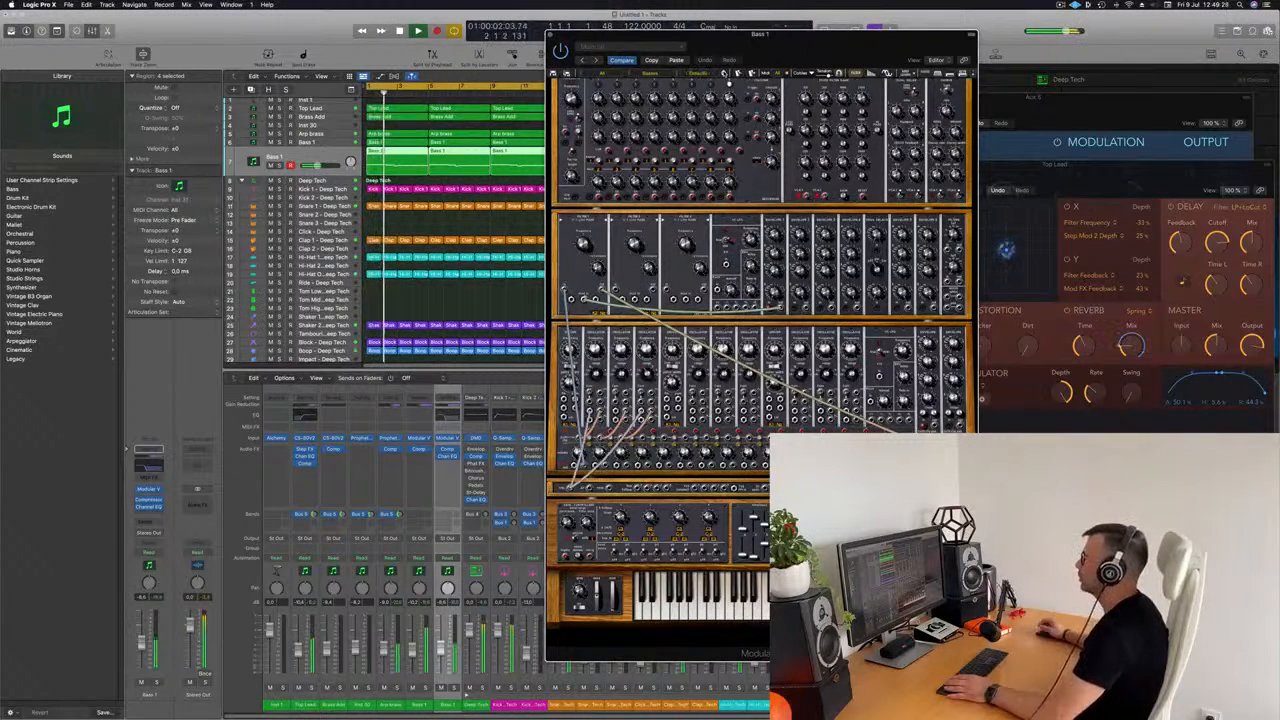
key("Return")
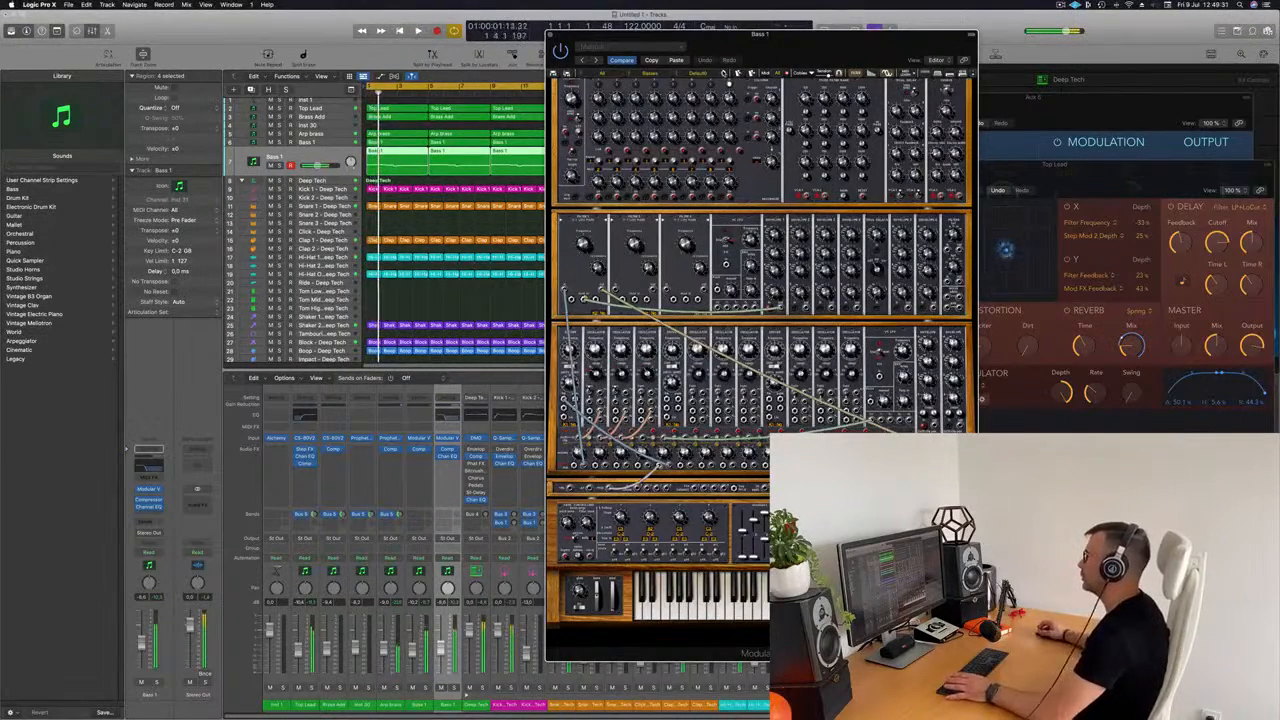
left_click(1005, 249)
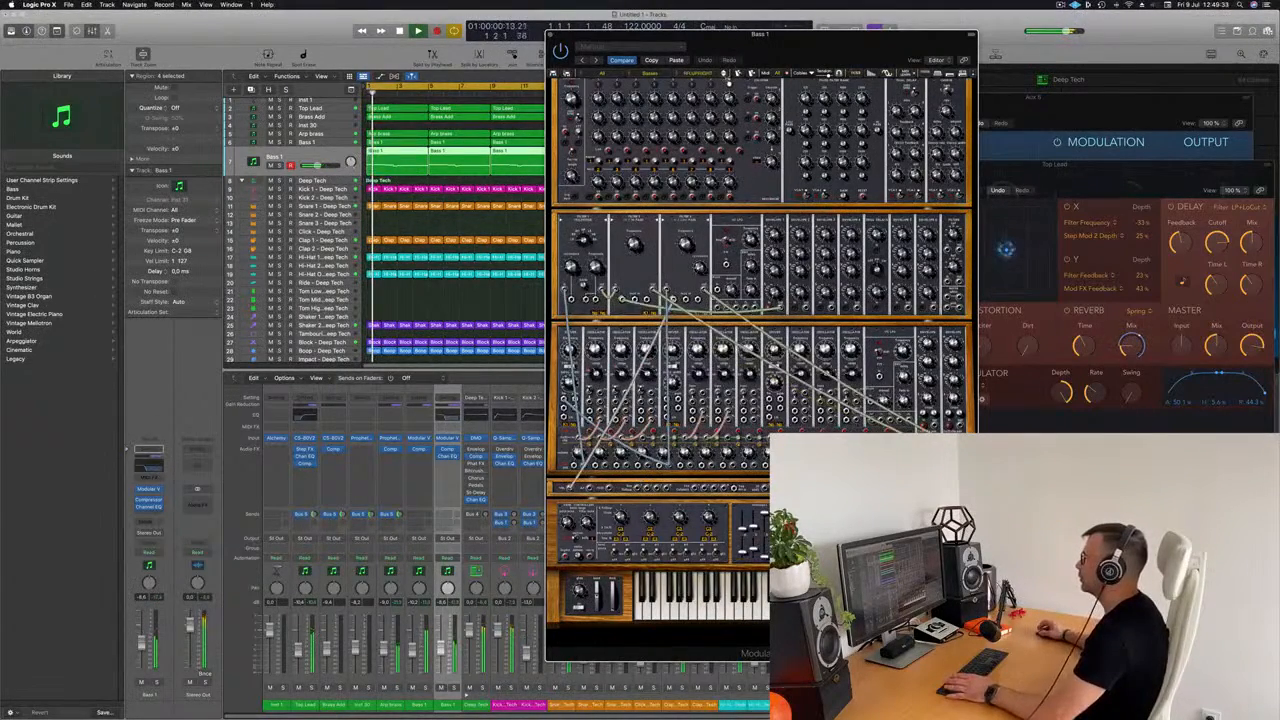
mouse_move(803, 40)
left_mouse_down()
mouse_move(863, 21)
mouse_move(819, 21)
left_mouse_up()
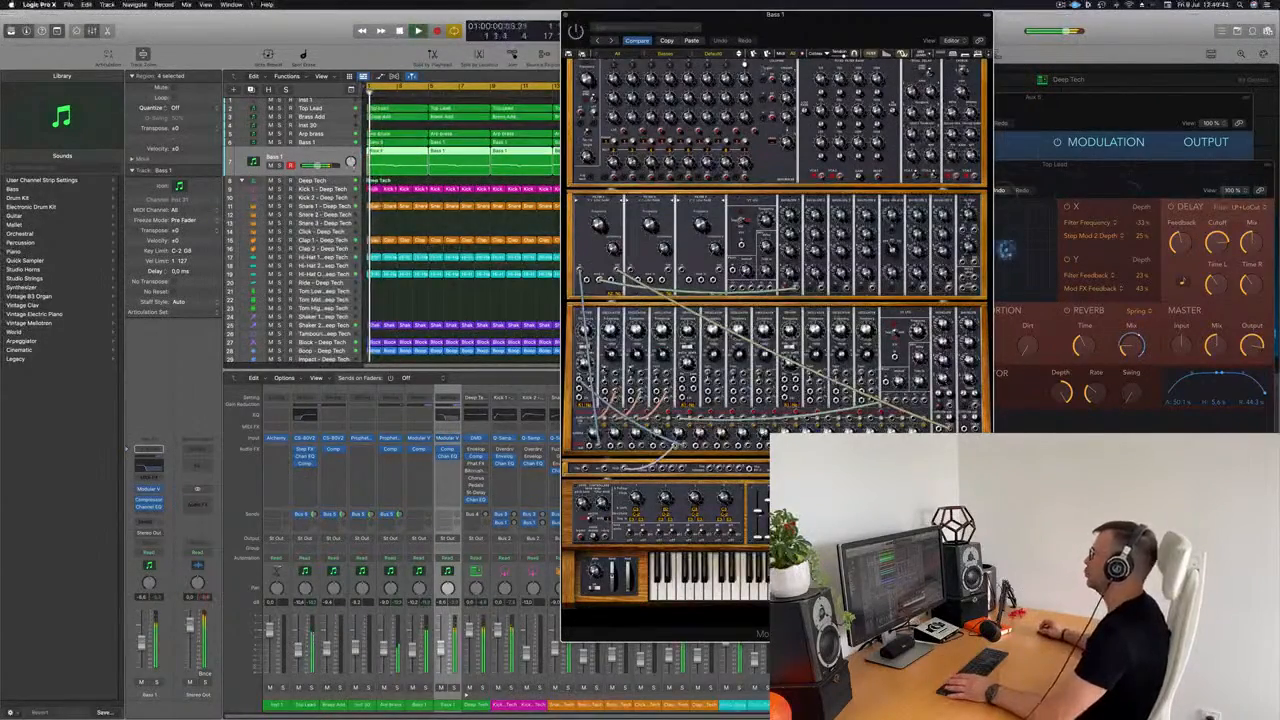
left_click_drag(793, 14, 738, 76)
left_click(509, 89)
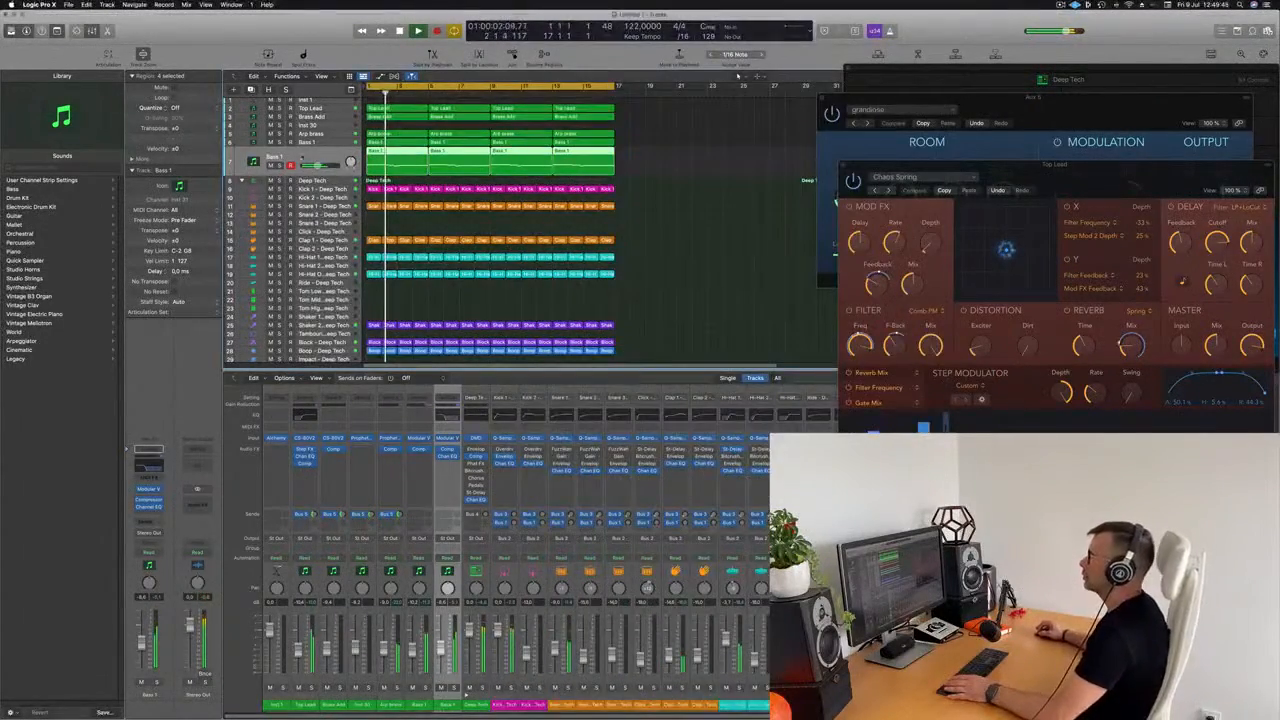
Step: Check the lower Bass 1 track in solo, take it out of solo, and mute the Top Lead track
left_click(280, 165)
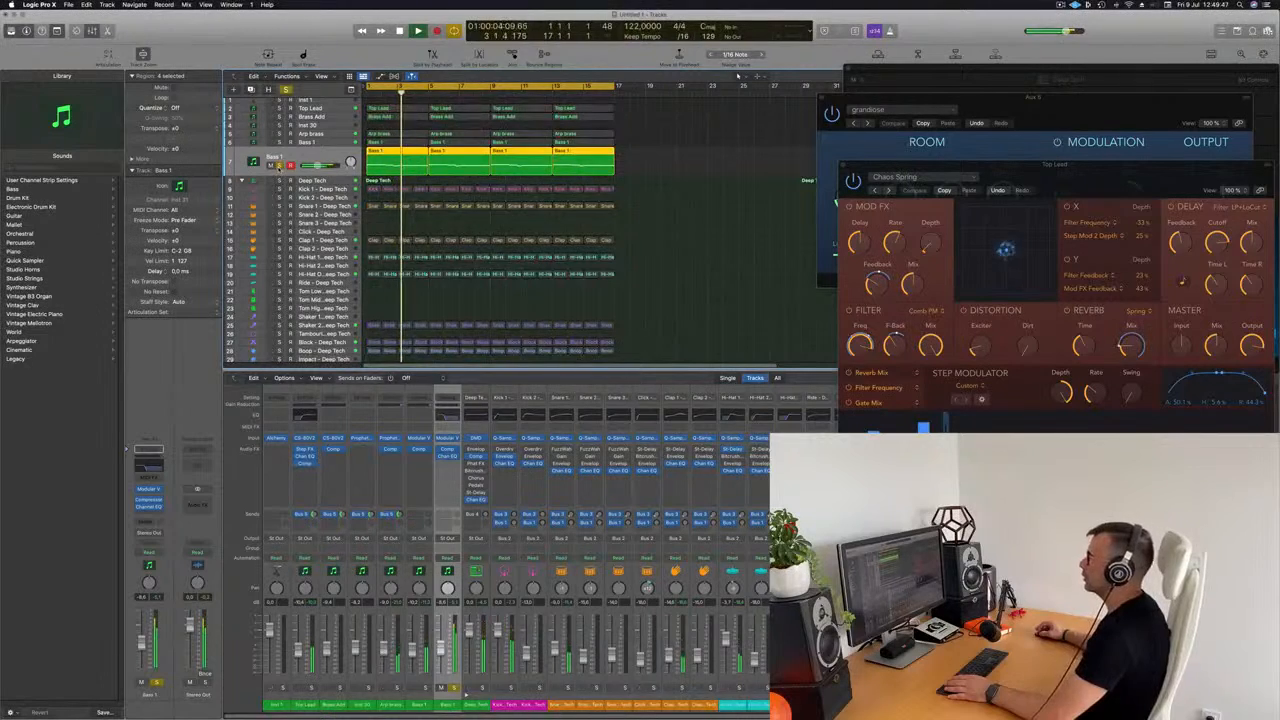
left_click(279, 166)
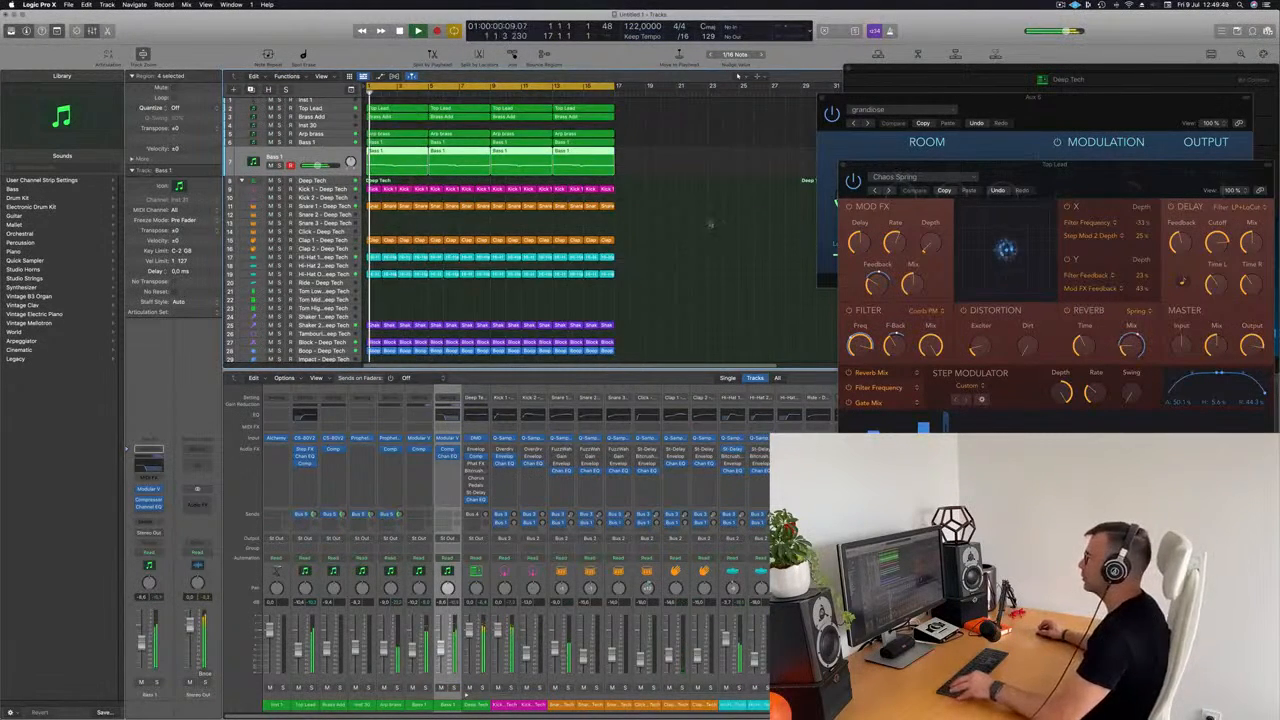
scroll(673, 220, "up", 3)
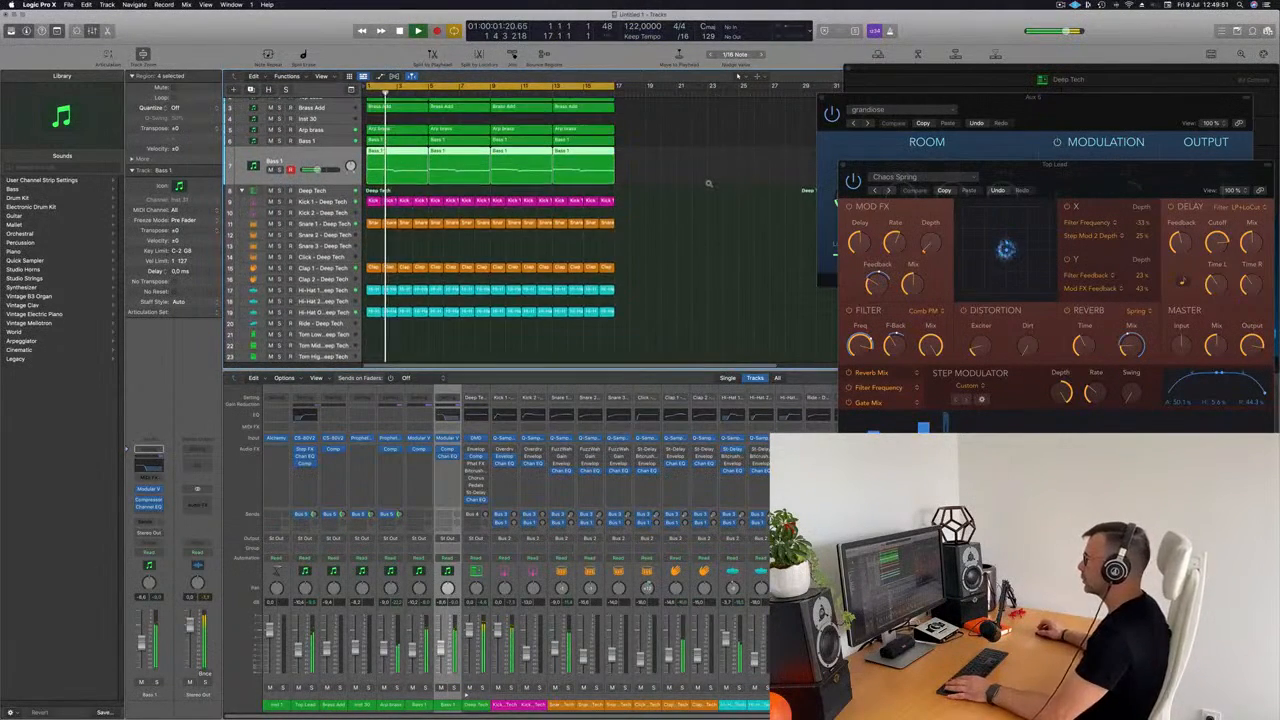
scroll(677, 160, "up", 3)
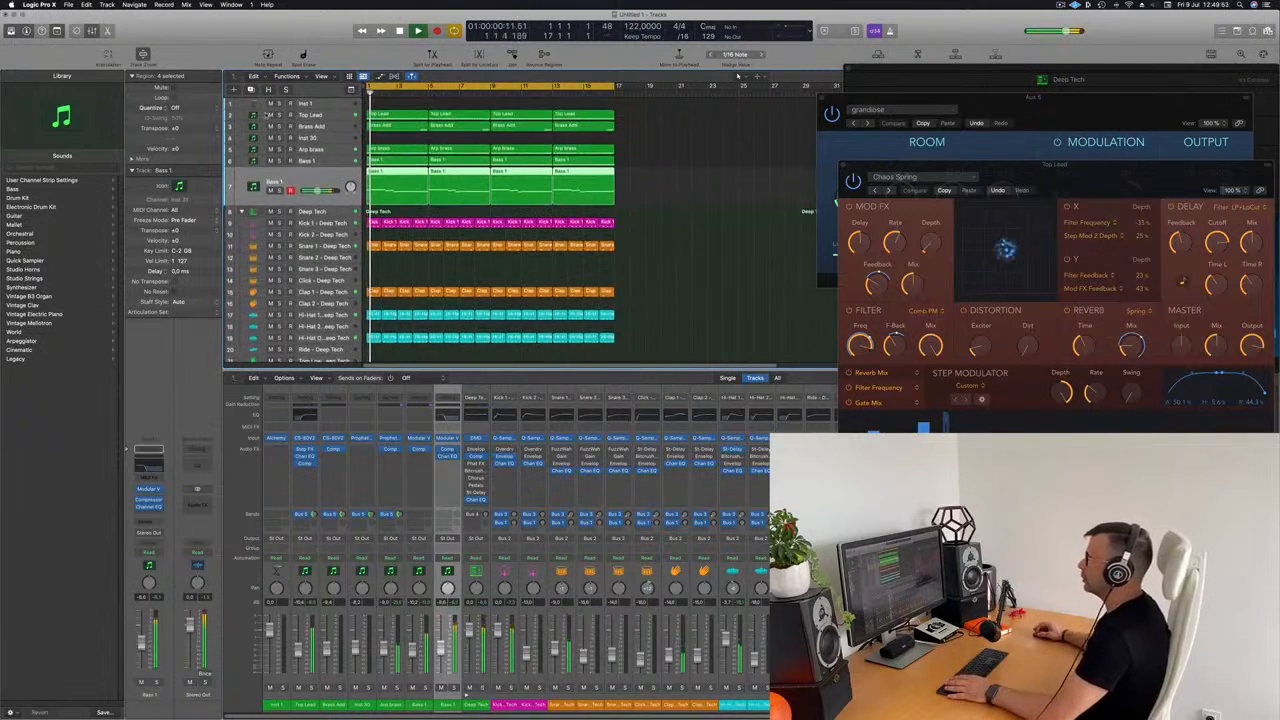
left_click(268, 115)
left_click(715, 189)
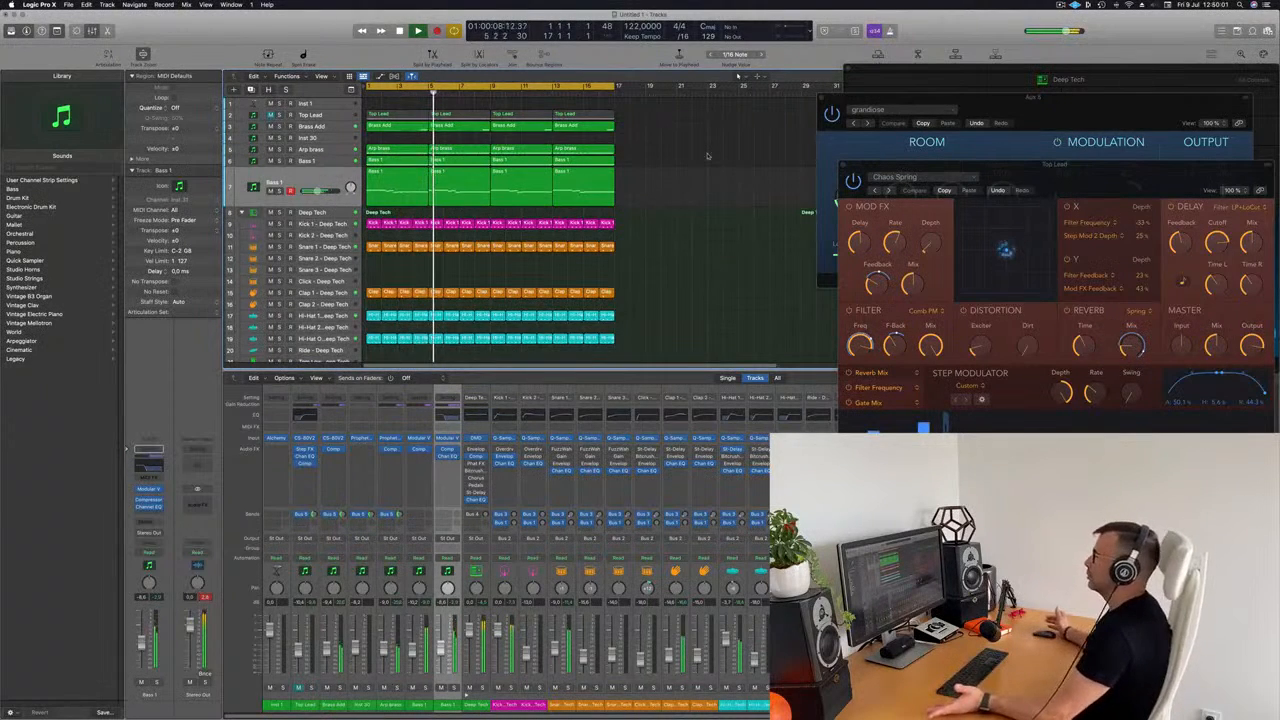
Step: Open the Prophet-V2 on Inst 30 and load the first preset in the Leads category of all banks
left_click(320, 139)
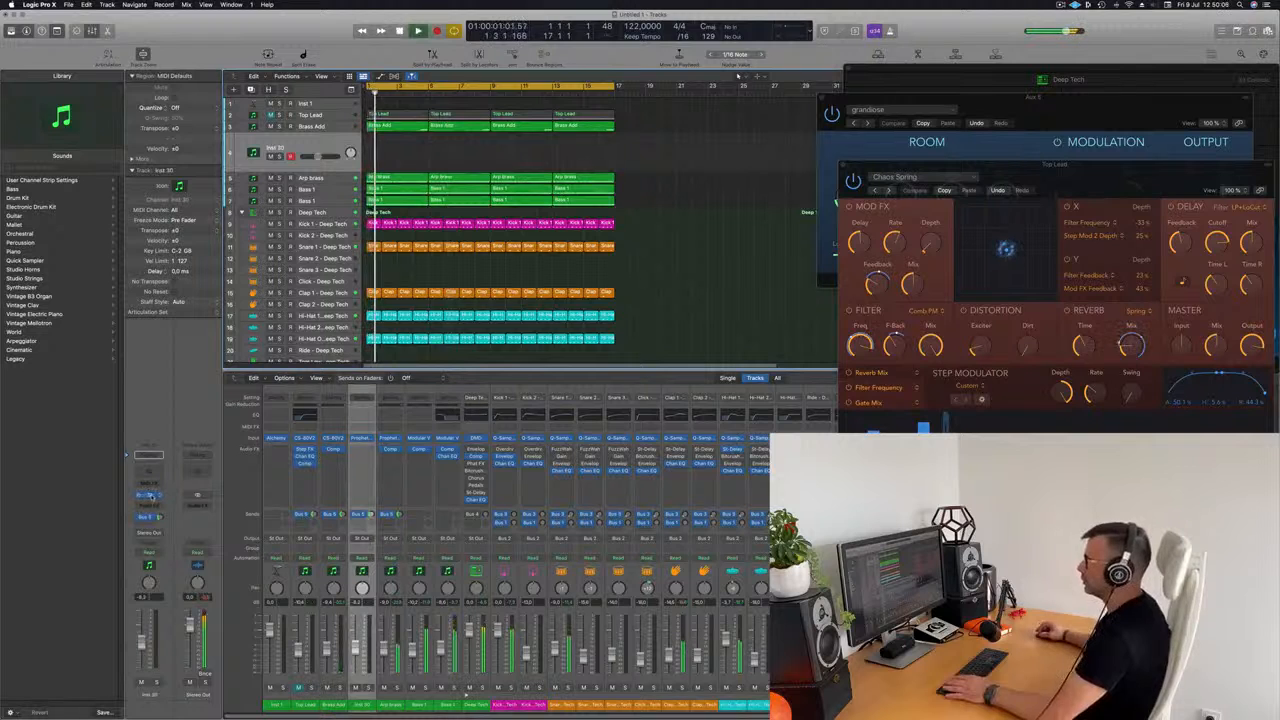
left_click(147, 495)
left_click_drag(493, 312, 340, 229)
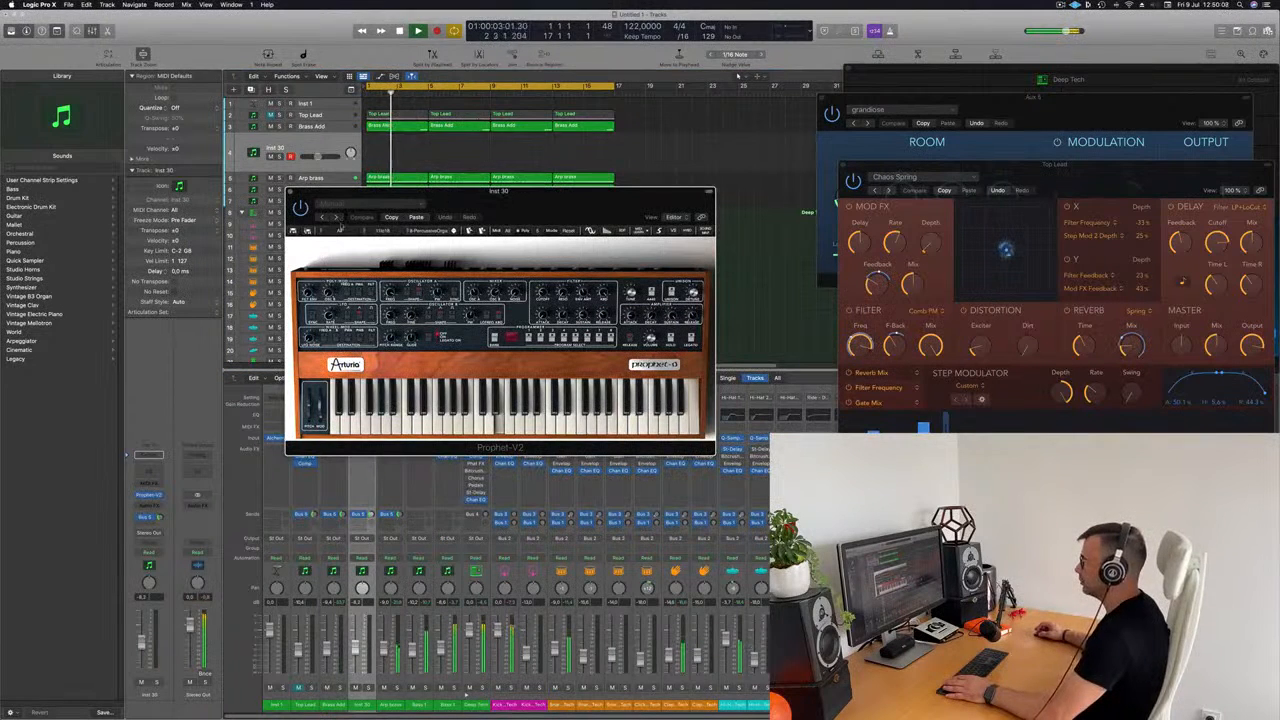
left_click(321, 231)
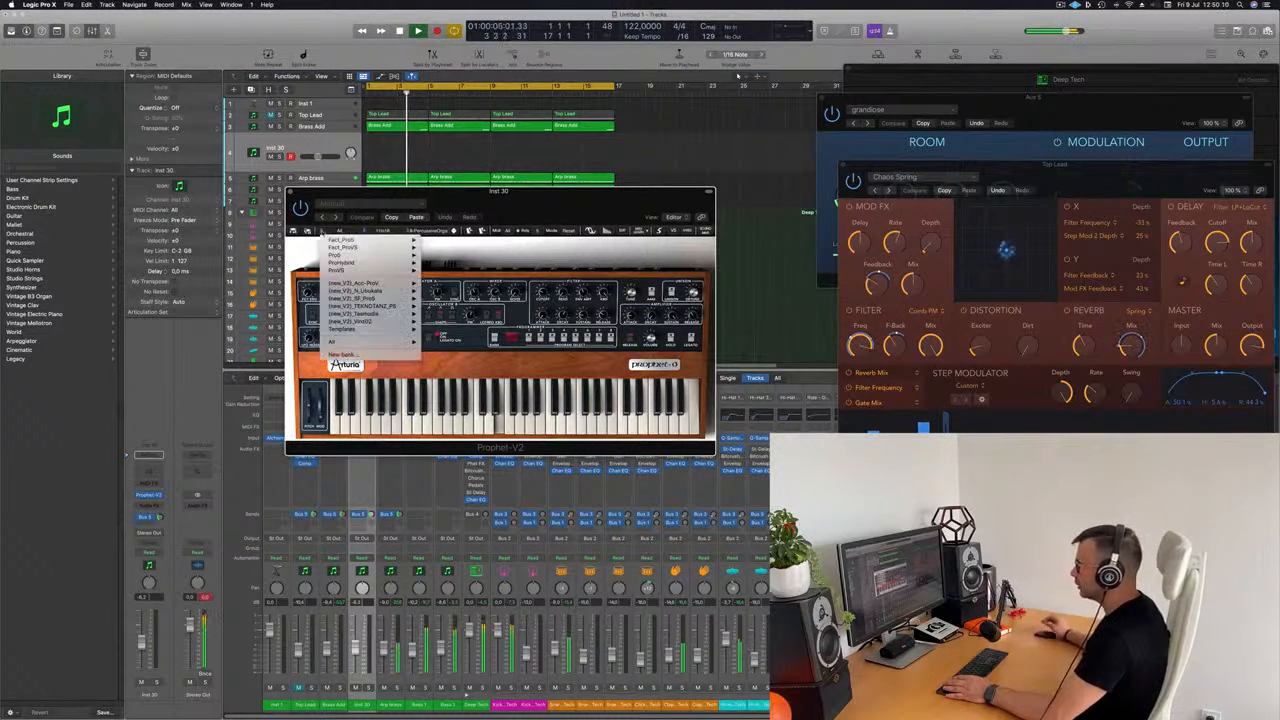
mouse_move(350, 342)
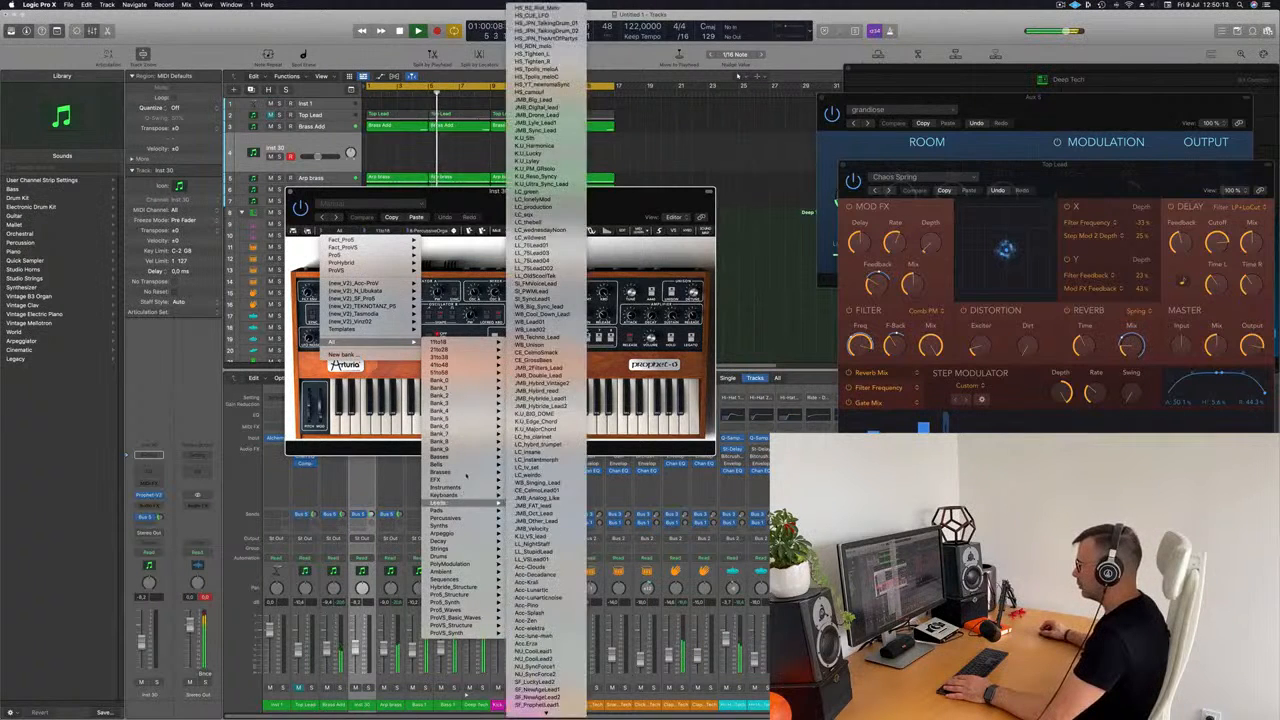
mouse_move(468, 466)
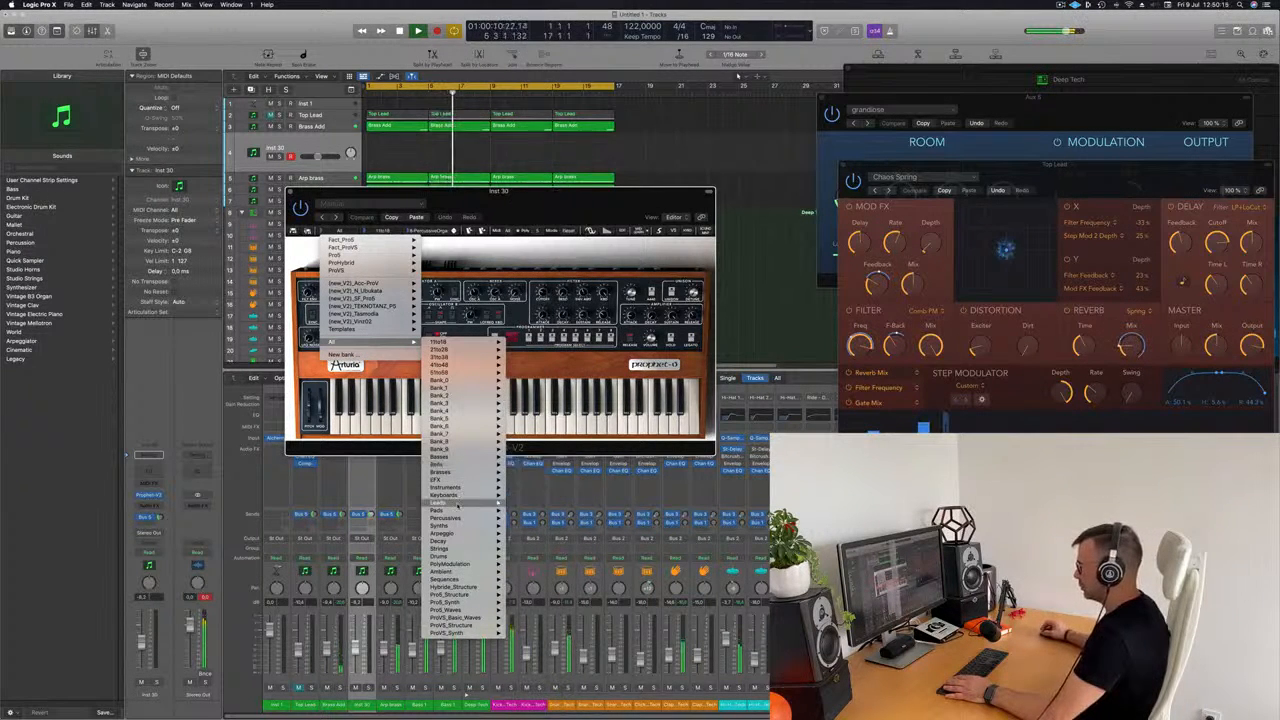
mouse_move(466, 502)
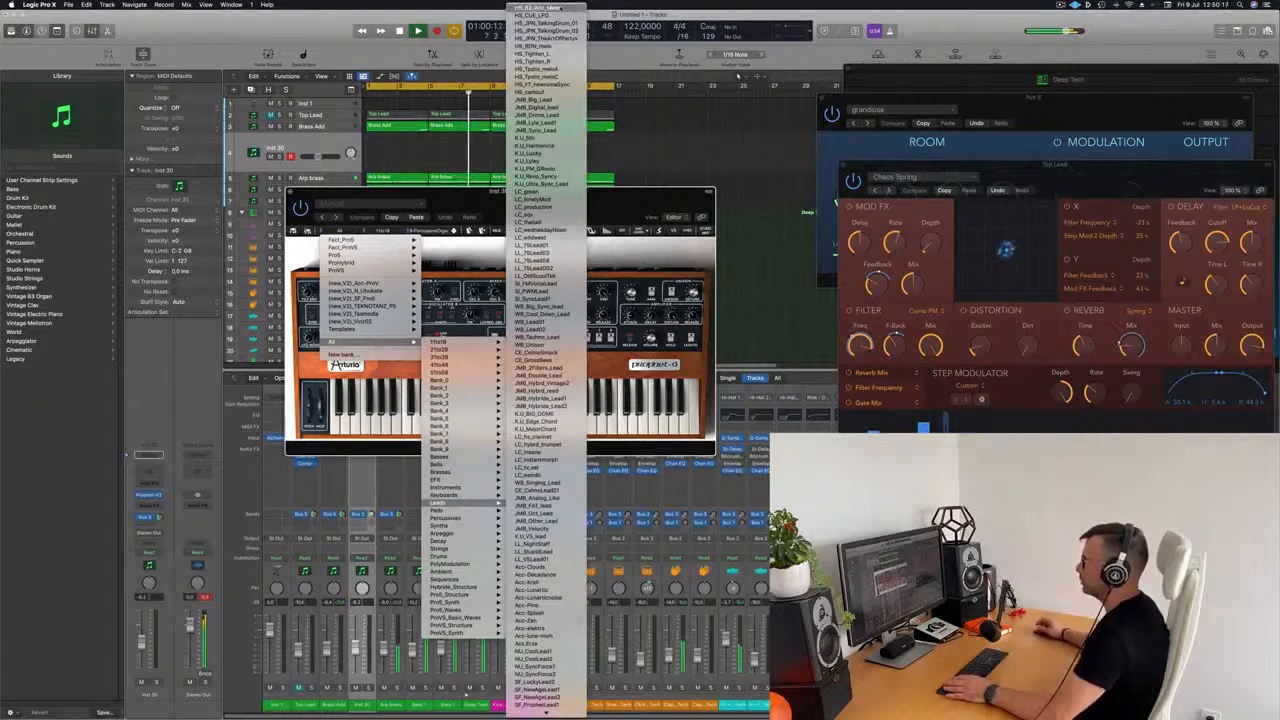
left_click(541, 7)
Step: Move the Prophet-V2 window aside, bring up Musical Typing, and play a test note on Inst 30
left_click_drag(345, 199, 610, 127)
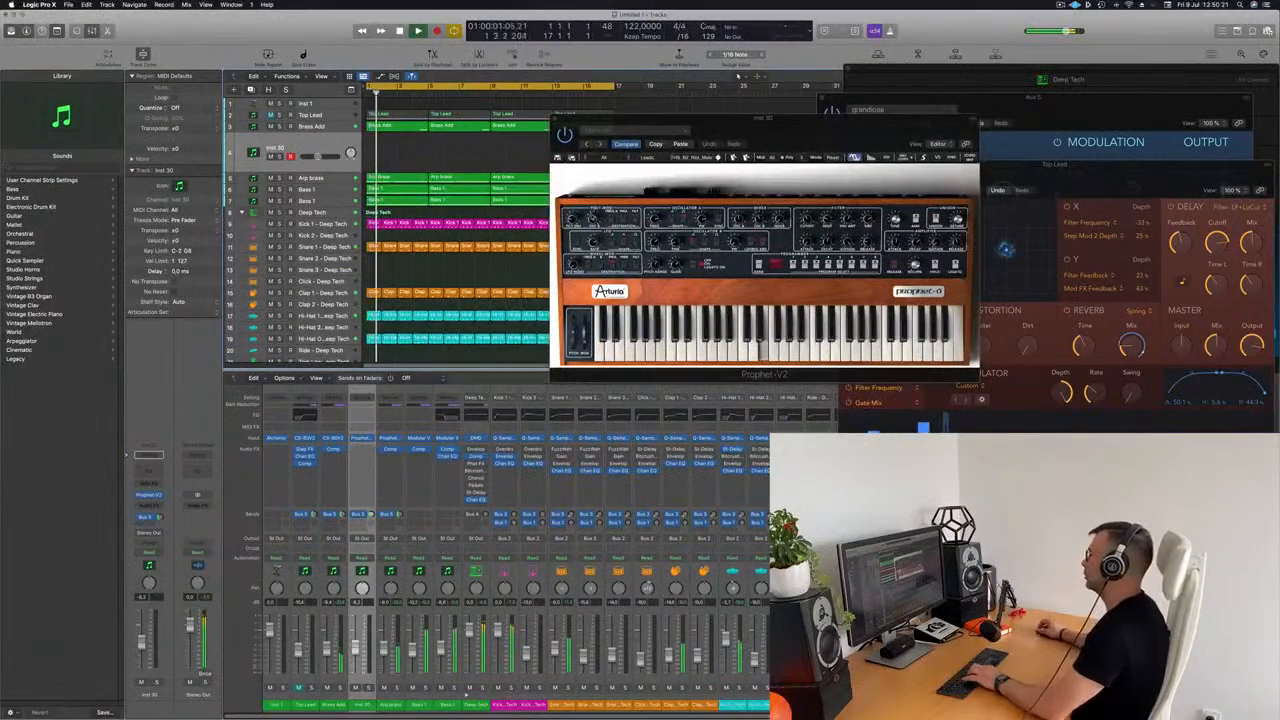
left_click_drag(757, 133, 727, 120)
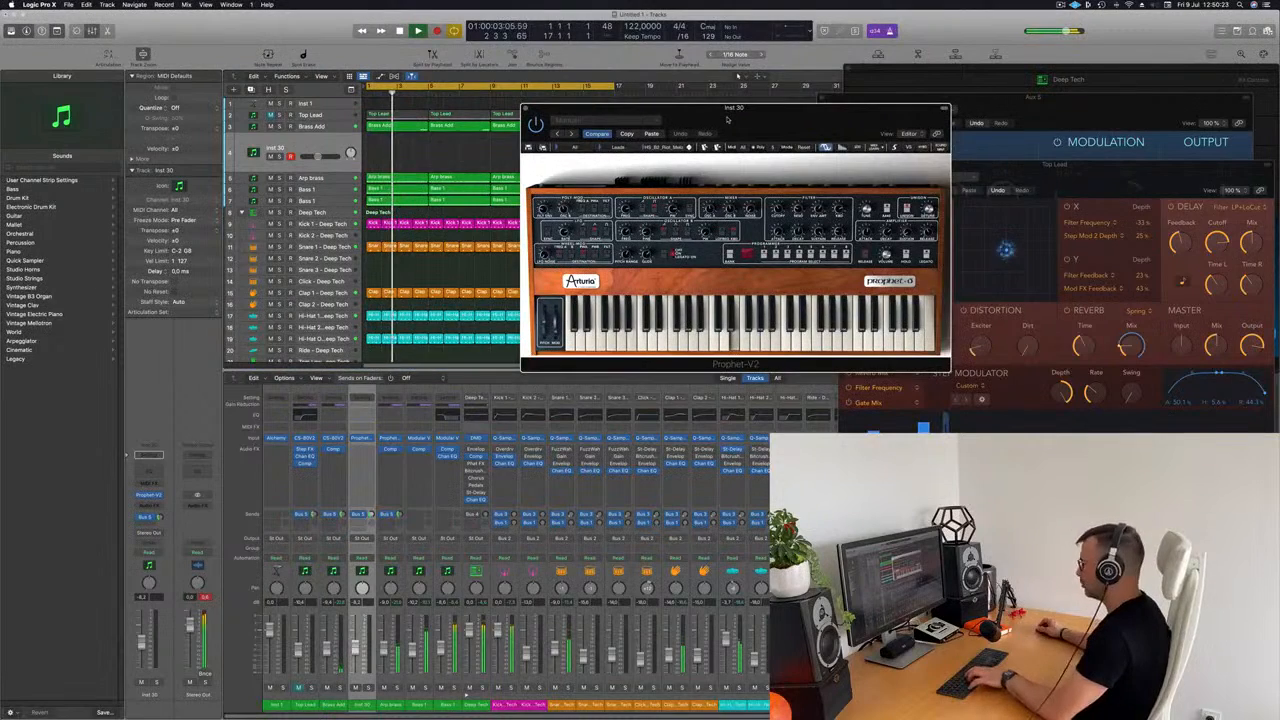
key("super+k")
key("f")
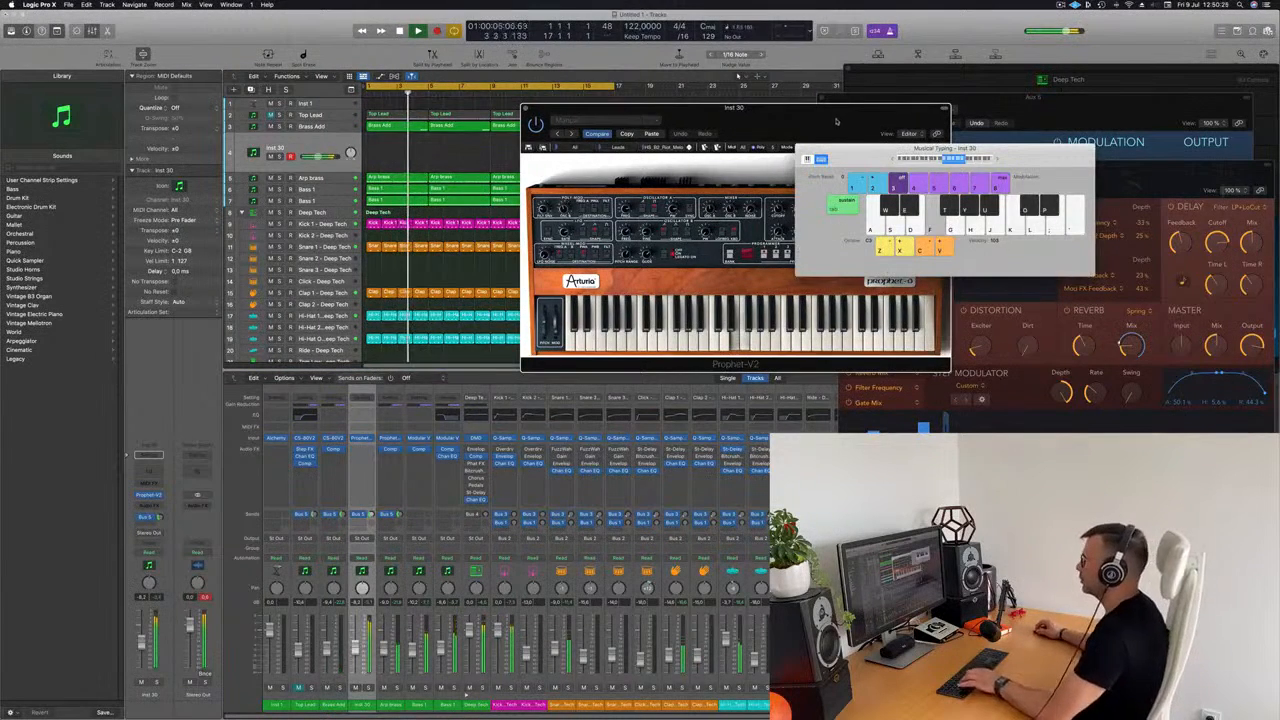
Step: Lower Inst 30's channel volume and raise its Bus 5 send, playing notes to check the sound
left_click_drag(572, 110, 465, 267)
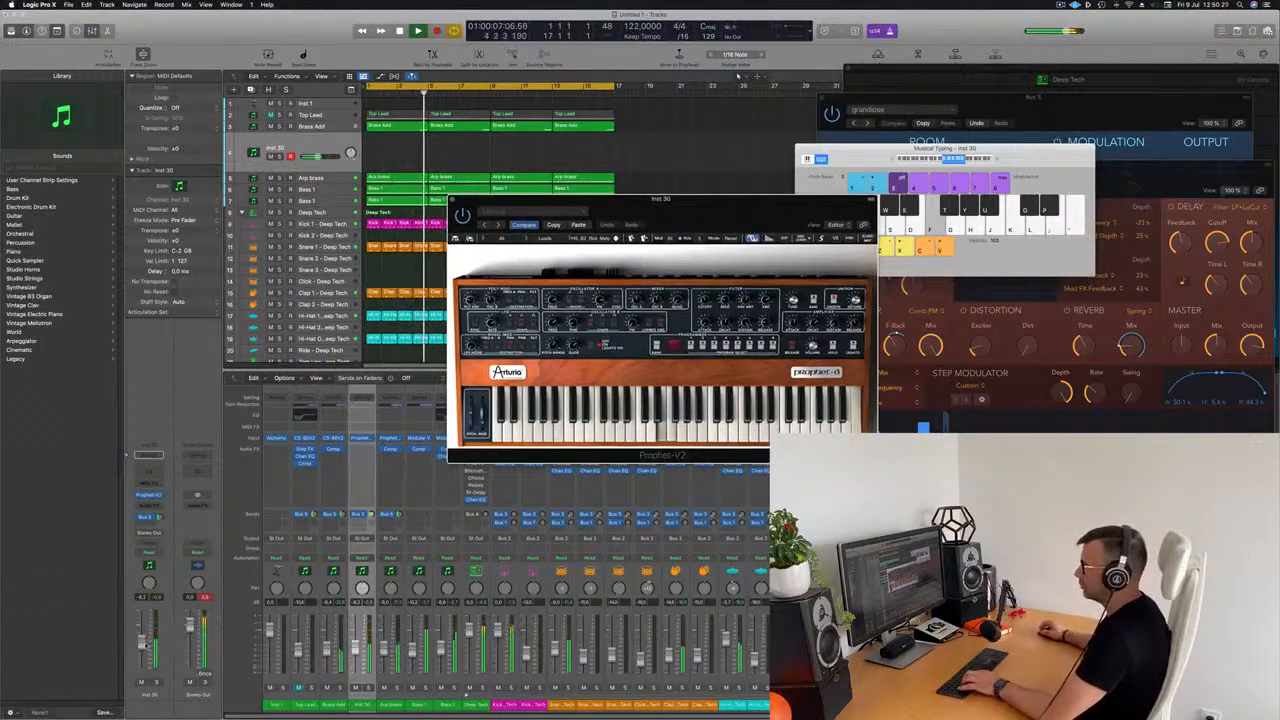
left_click_drag(143, 643, 143, 650)
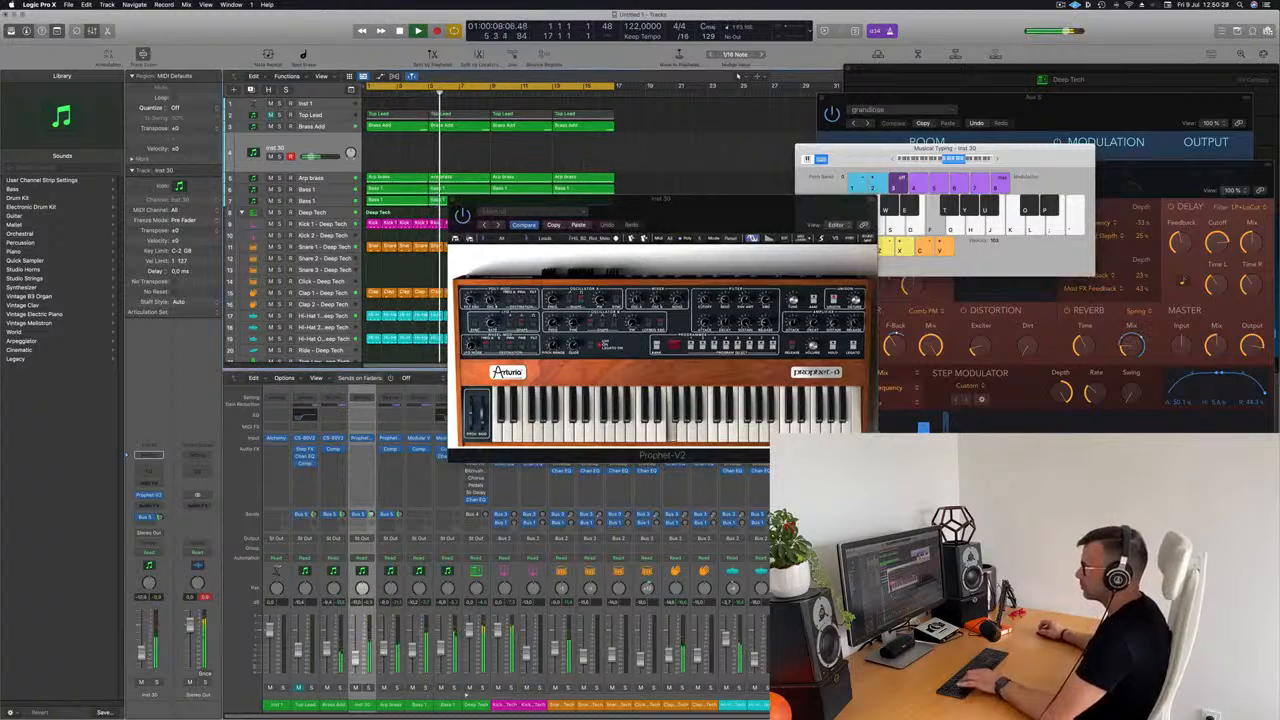
left_click_drag(159, 518, 159, 512)
key("d")
key("f")
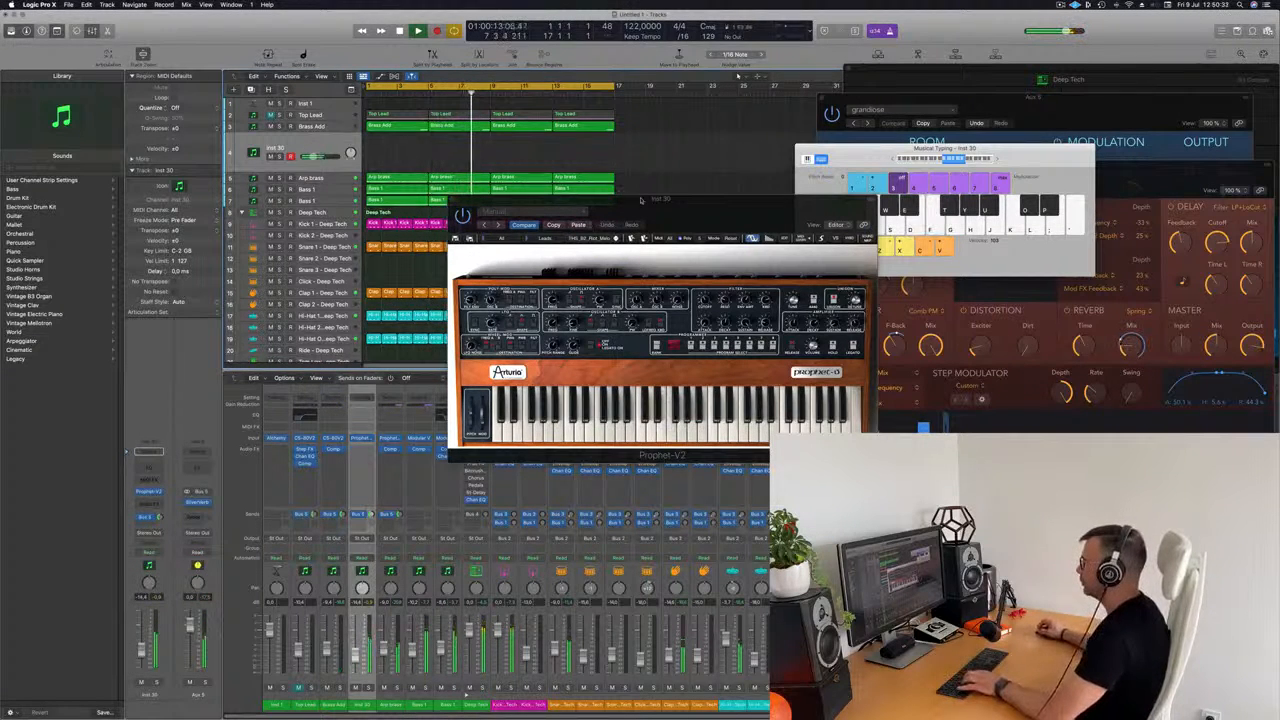
Step: Move the Prophet-V2 window up and aside, step to the next Leads preset, and play short note patterns over the running track
left_click_drag(705, 208, 765, 175)
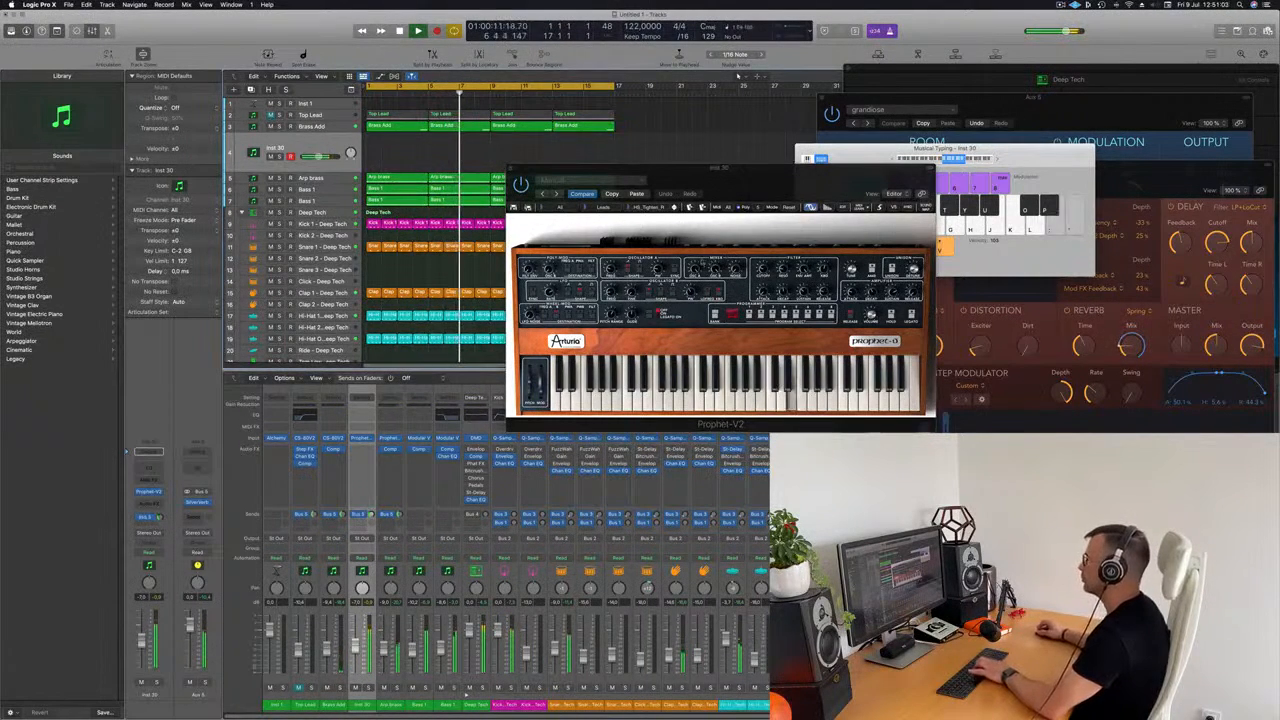
left_click(674, 208)
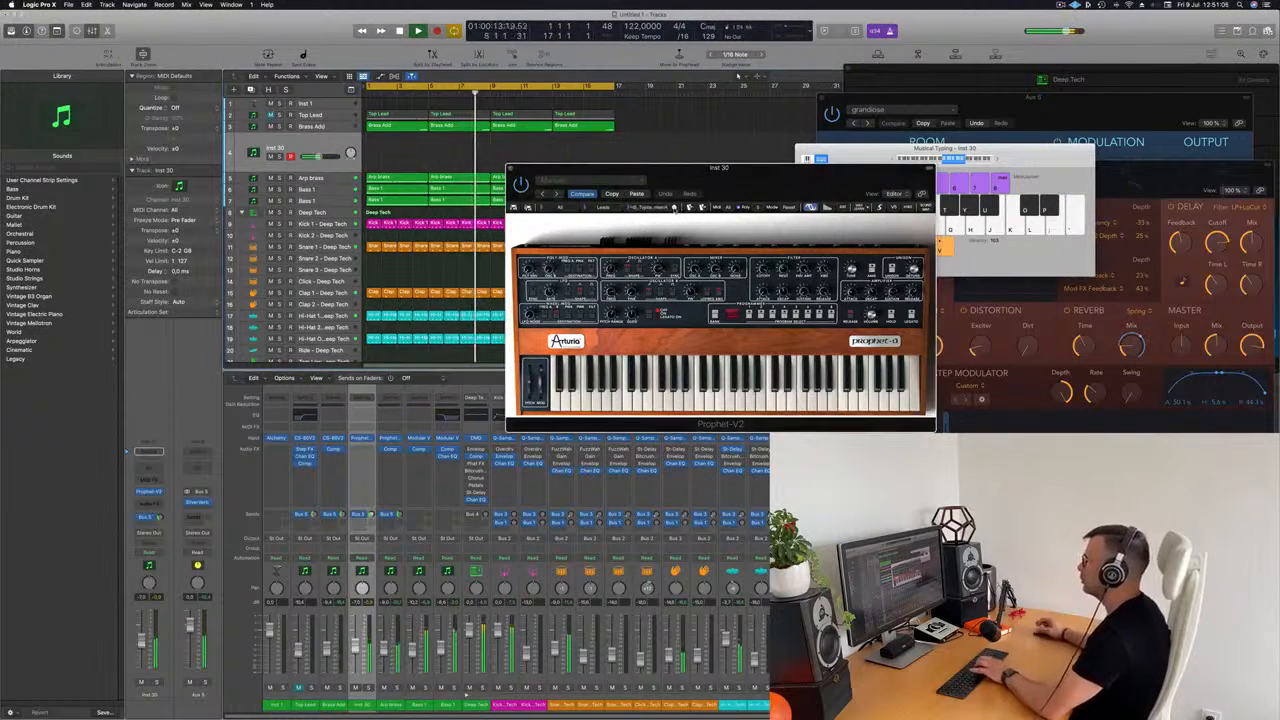
key("l")
key("j")
key("k")
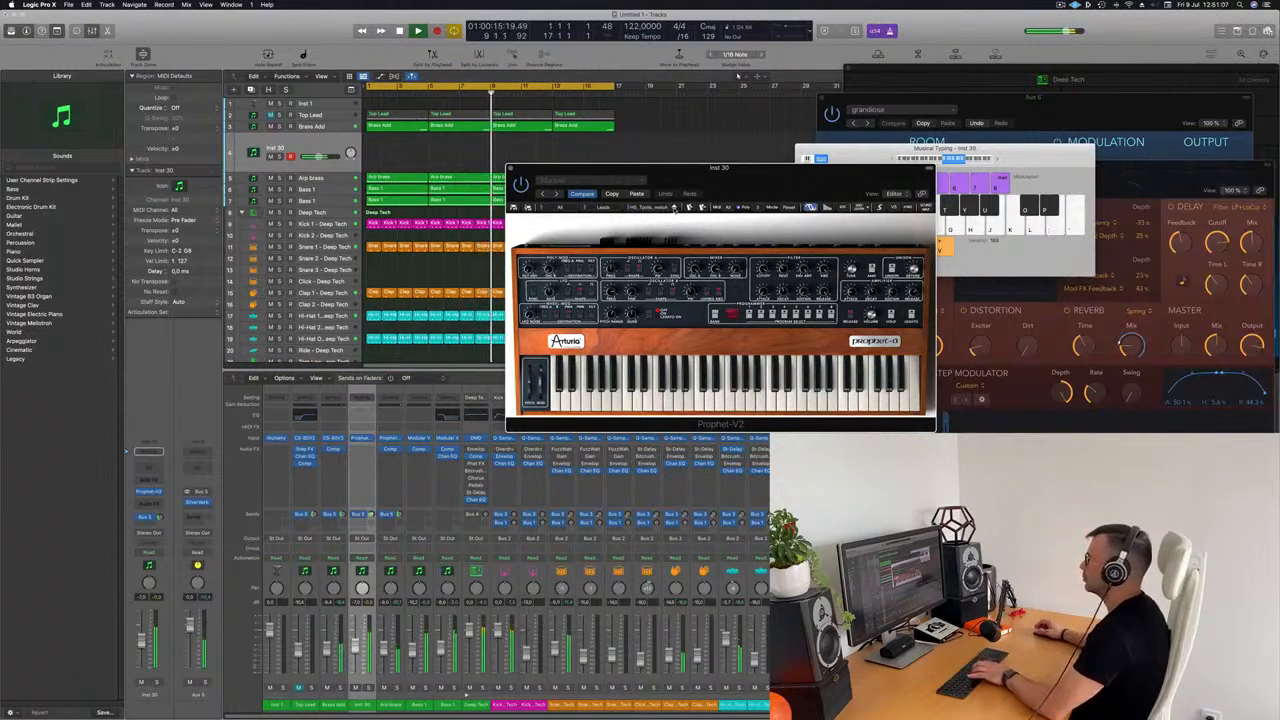
key("j")
key("k")
key("l")
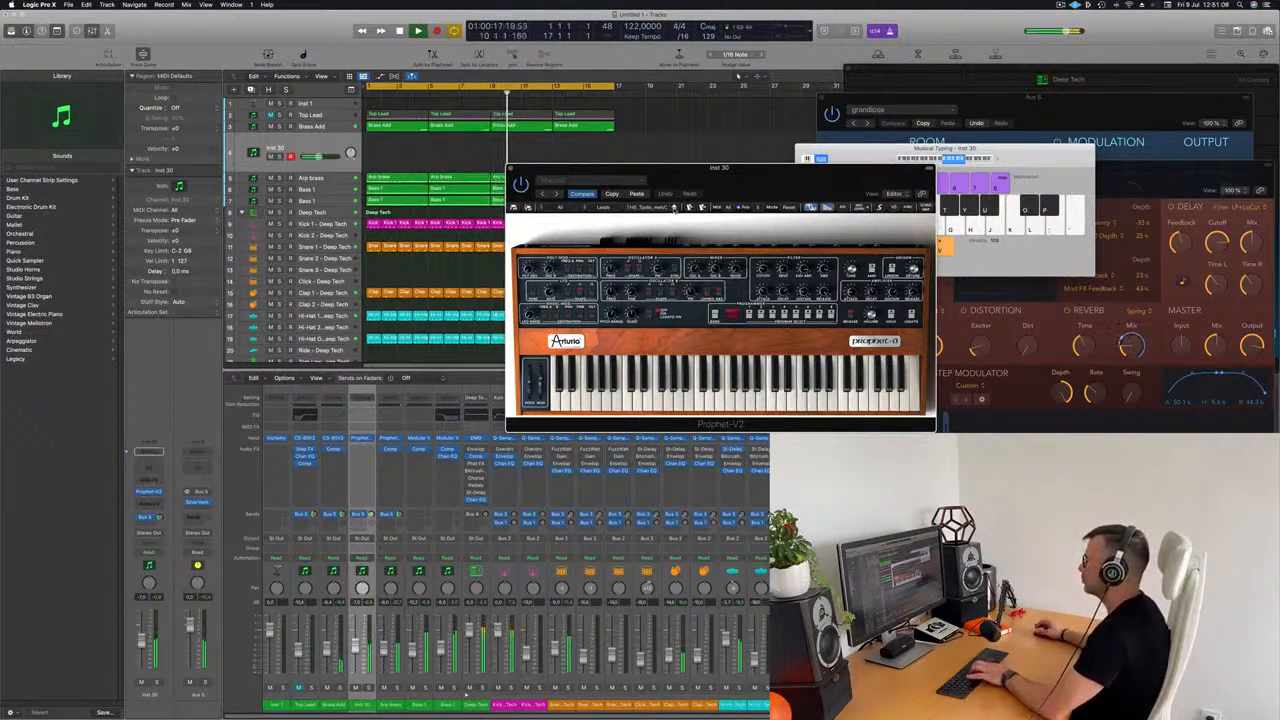
Step: Audition the following Leads presets up to JMB_Big_Lead by playing short melodic phrases on Inst 30
key("j")
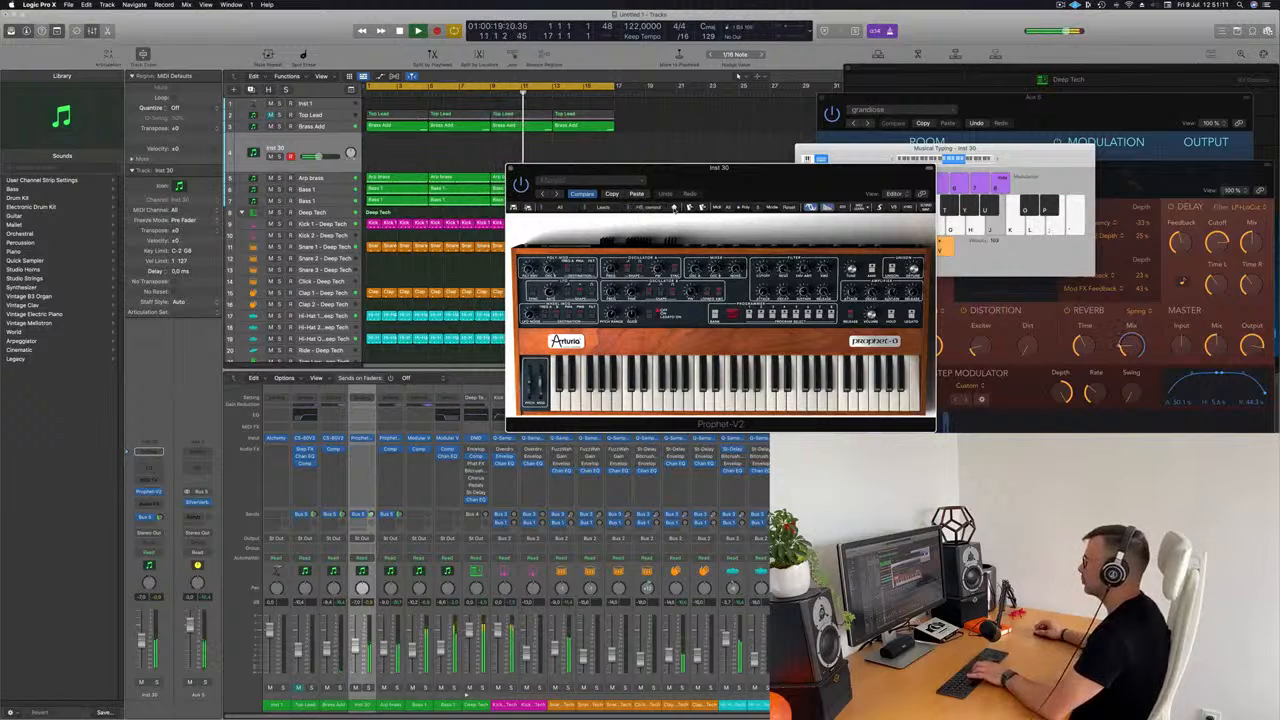
key("k")
key("j")
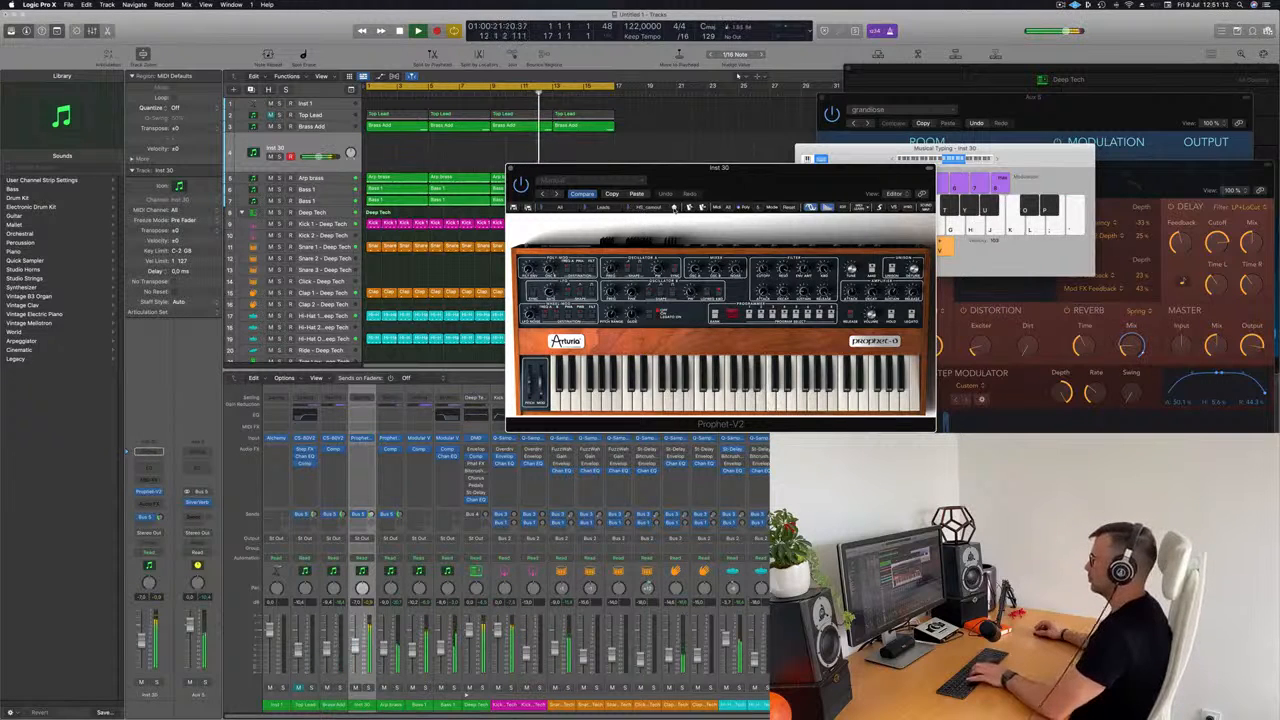
key("j")
key("k")
key("l")
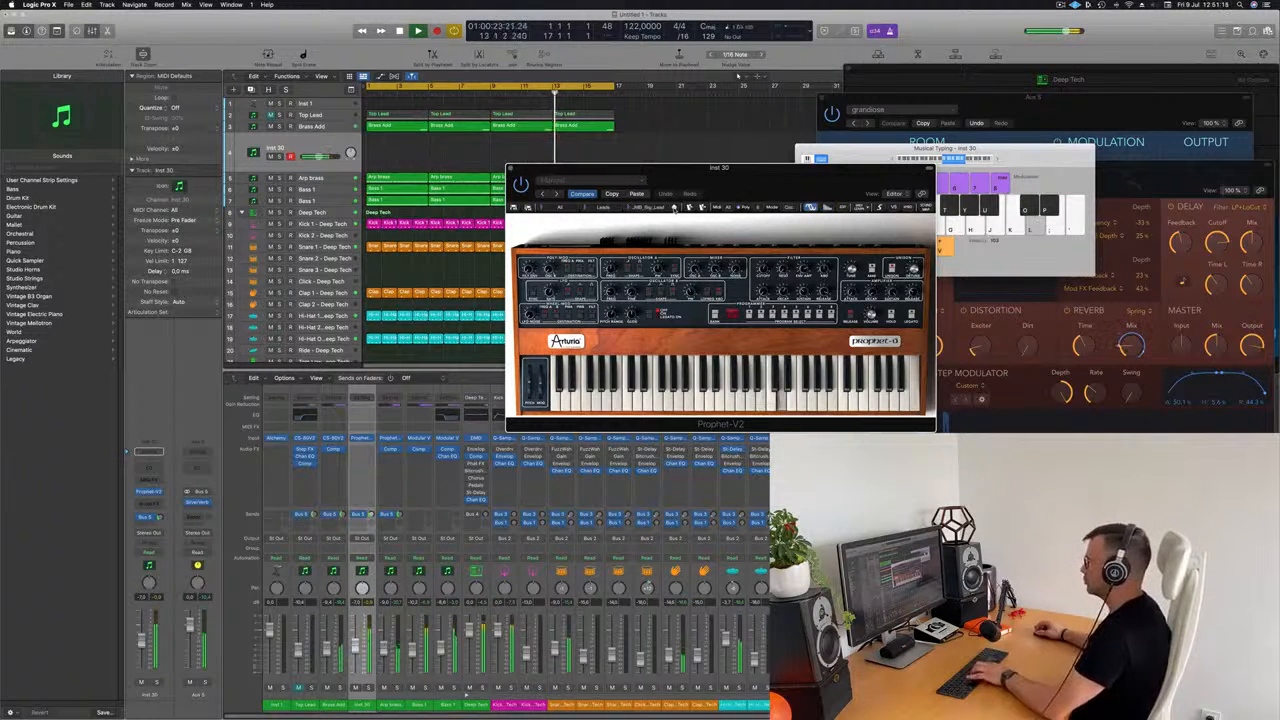
key("g")
key("h")
key("j")
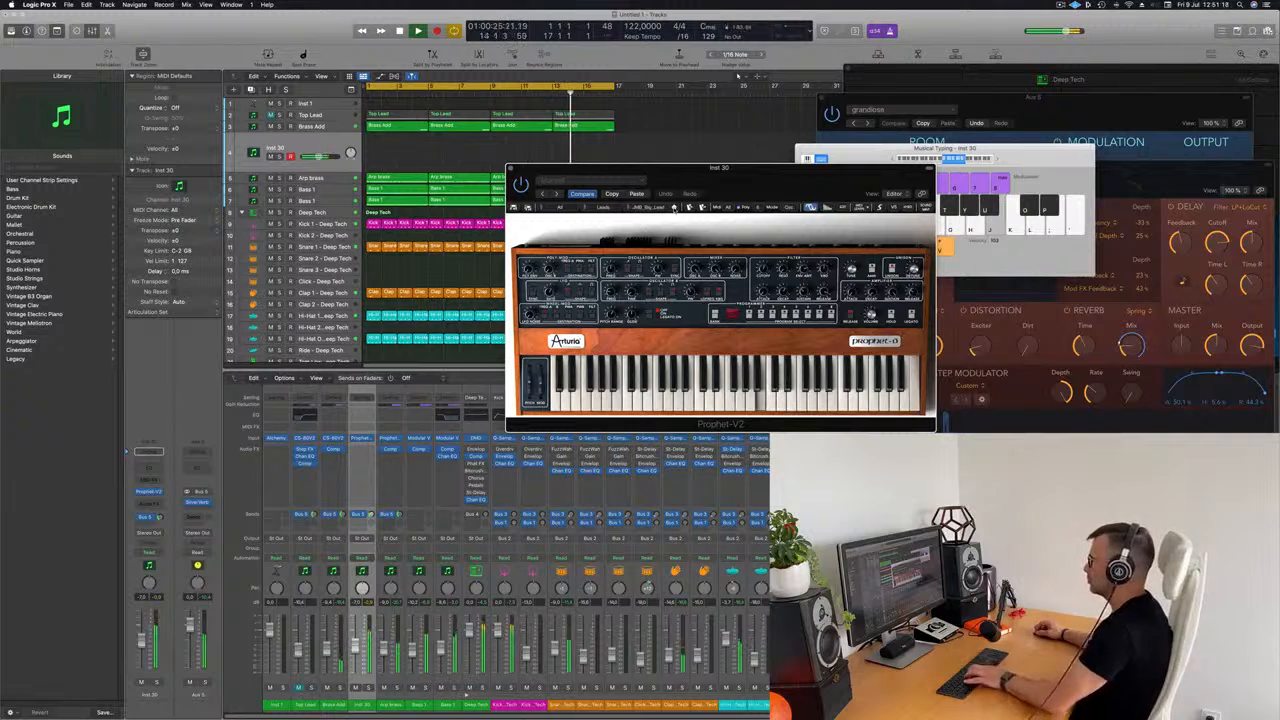
key("g")
Step: Step from the big lead to JMB_Digital_Lead and the preset after it, playing a brief test phrase on each
left_click(674, 208)
key("g")
key("h")
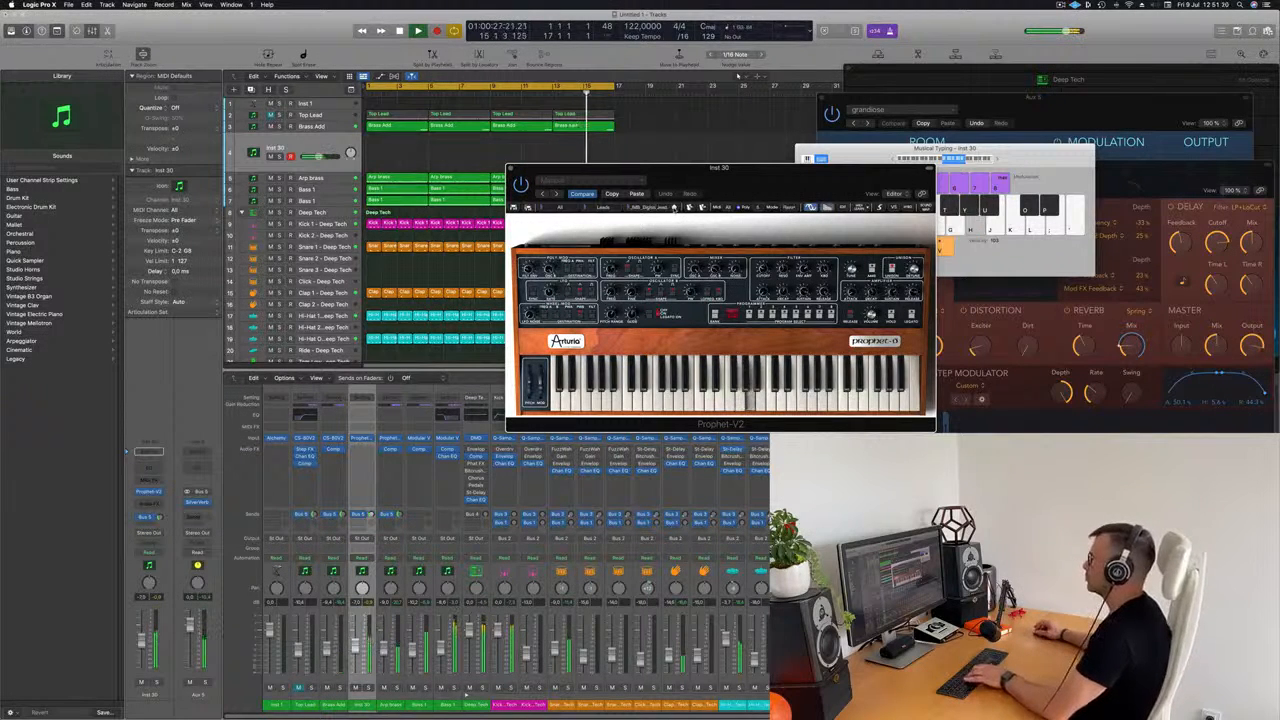
key("j")
left_click(674, 208)
key("g")
key("h")
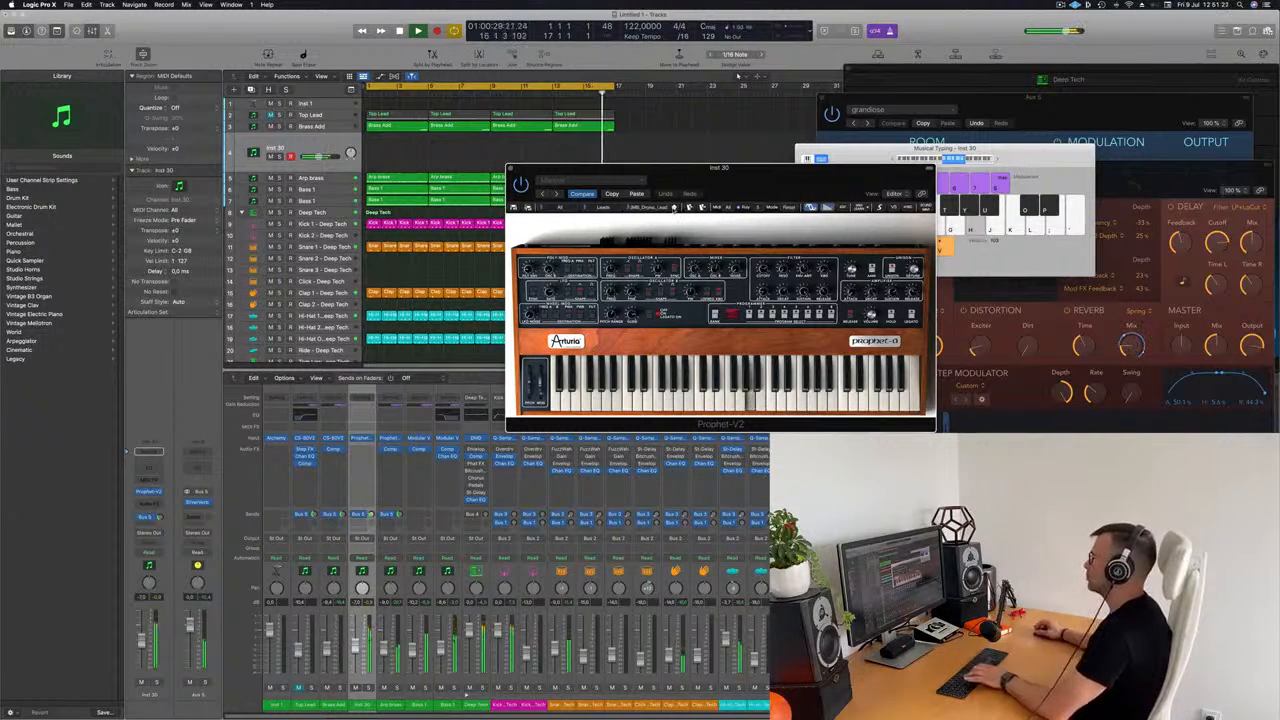
Step: Move the Prophet-V2 window higher and try a longer melodic phrase with the JMB drone lead preset
left_click_drag(768, 173, 777, 124)
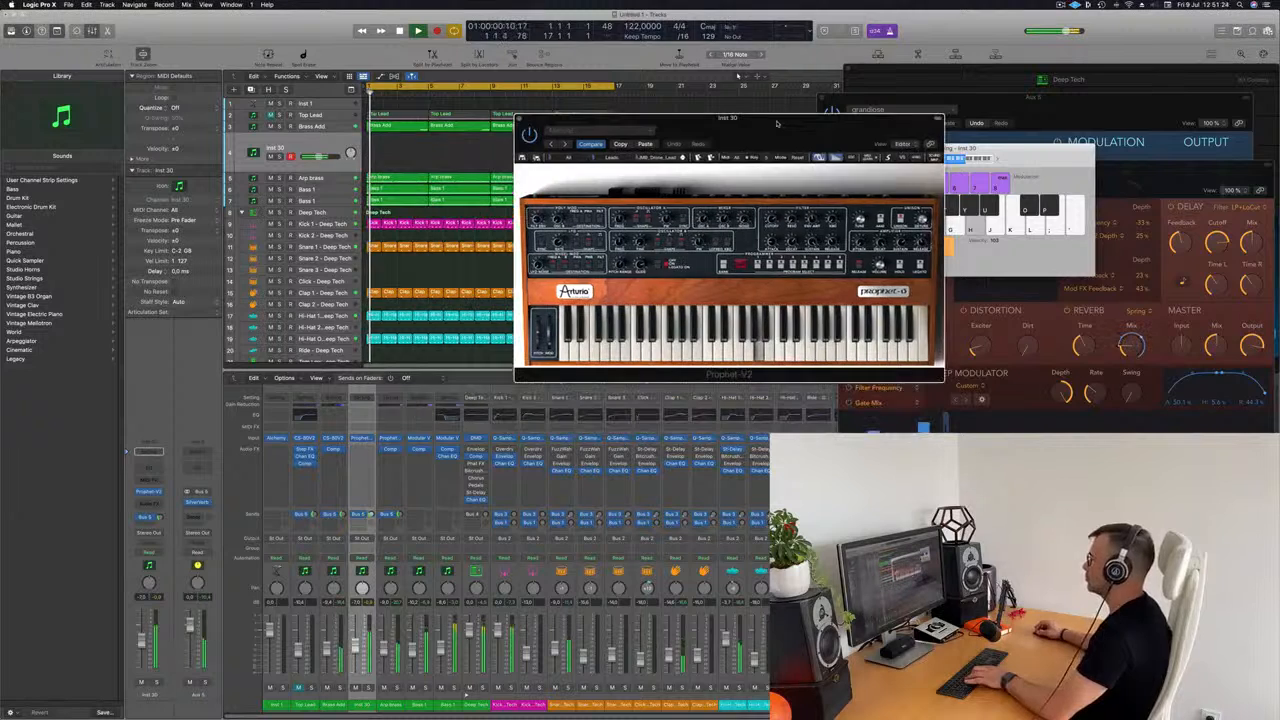
key("j")
key("l")
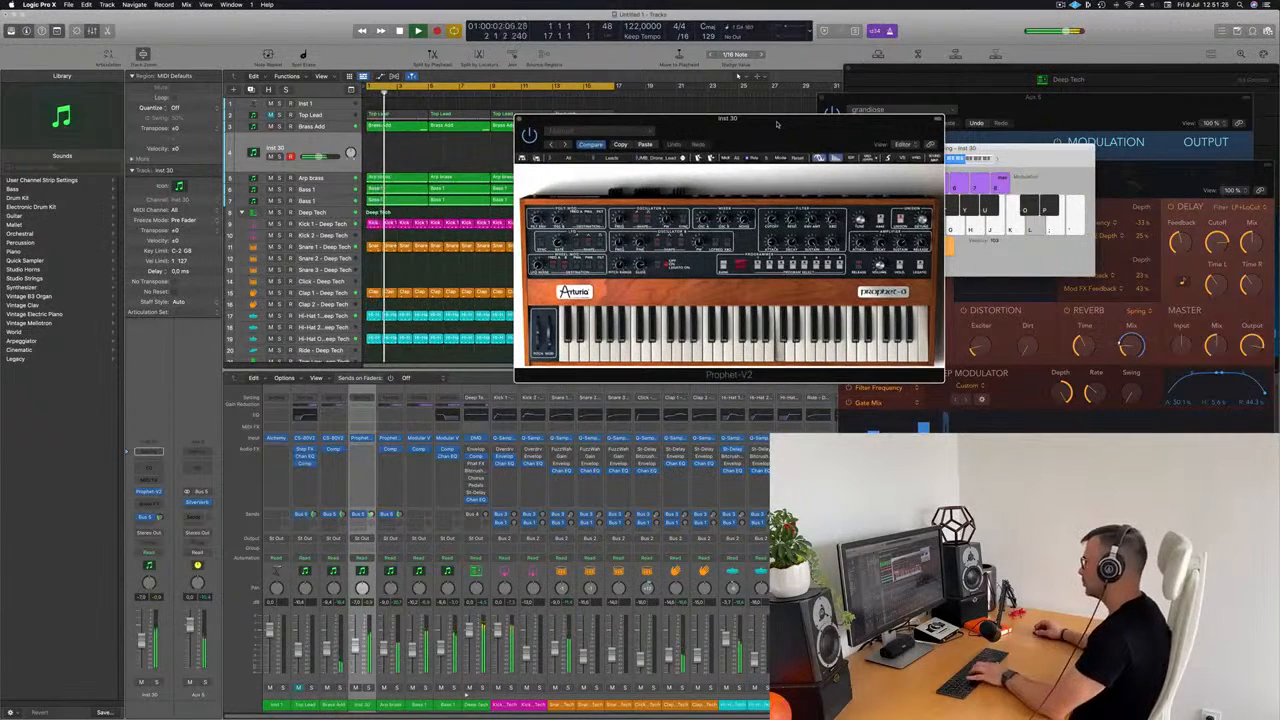
key("semicolon")
key("j")
key("k")
key("k")
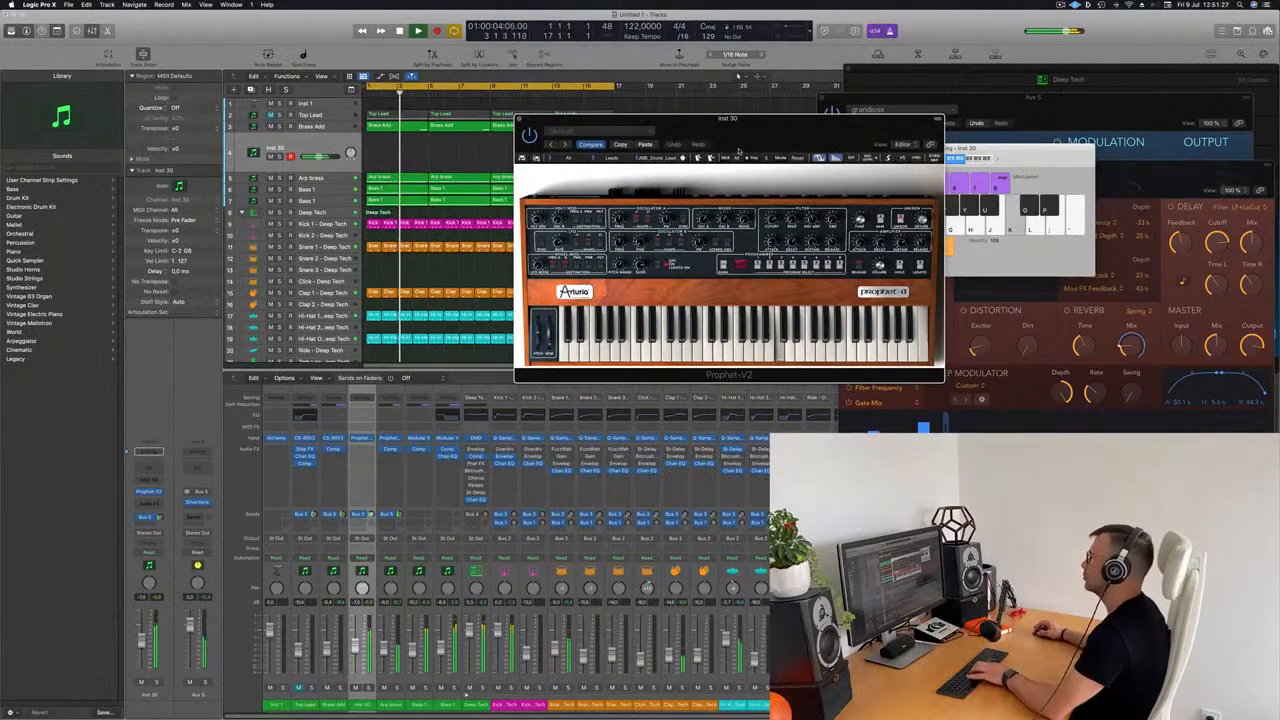
key("l")
key("semicolon")
key("j")
key("k")
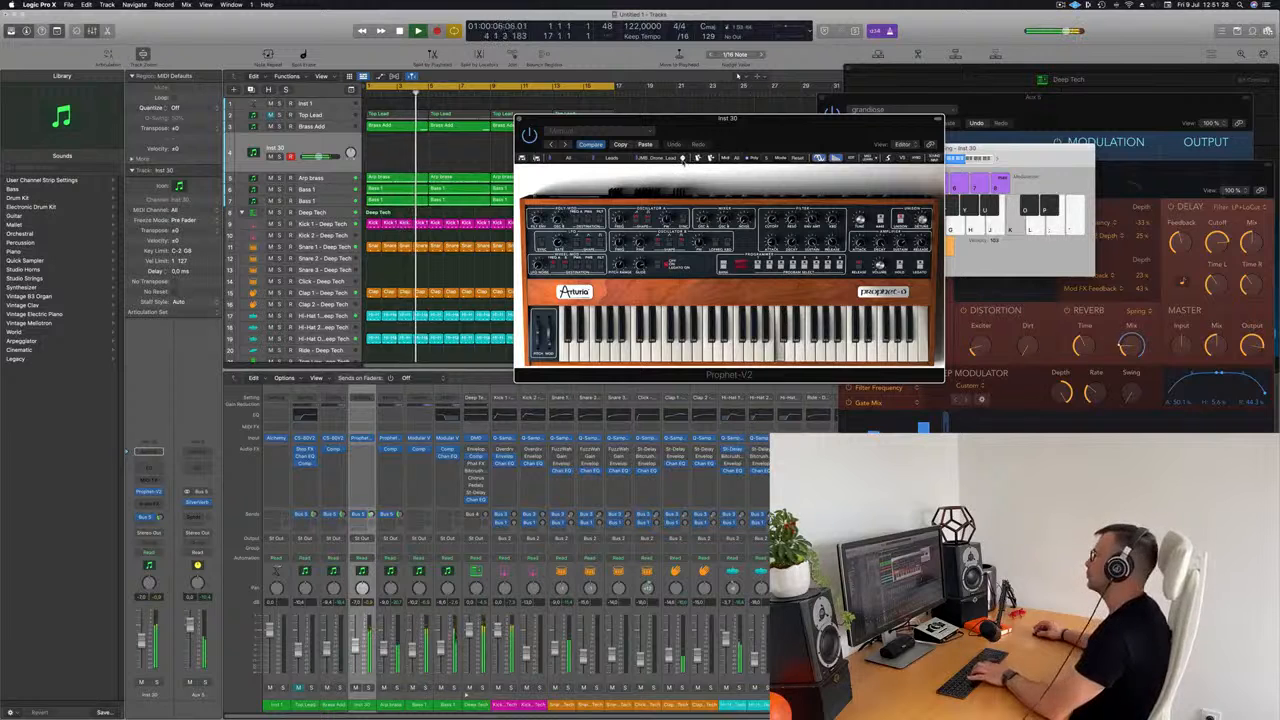
Step: Load the JMB Sync Lead preset and the one following it, testing each with alternating notes
left_click(683, 158)
key("j")
key("k")
key("j")
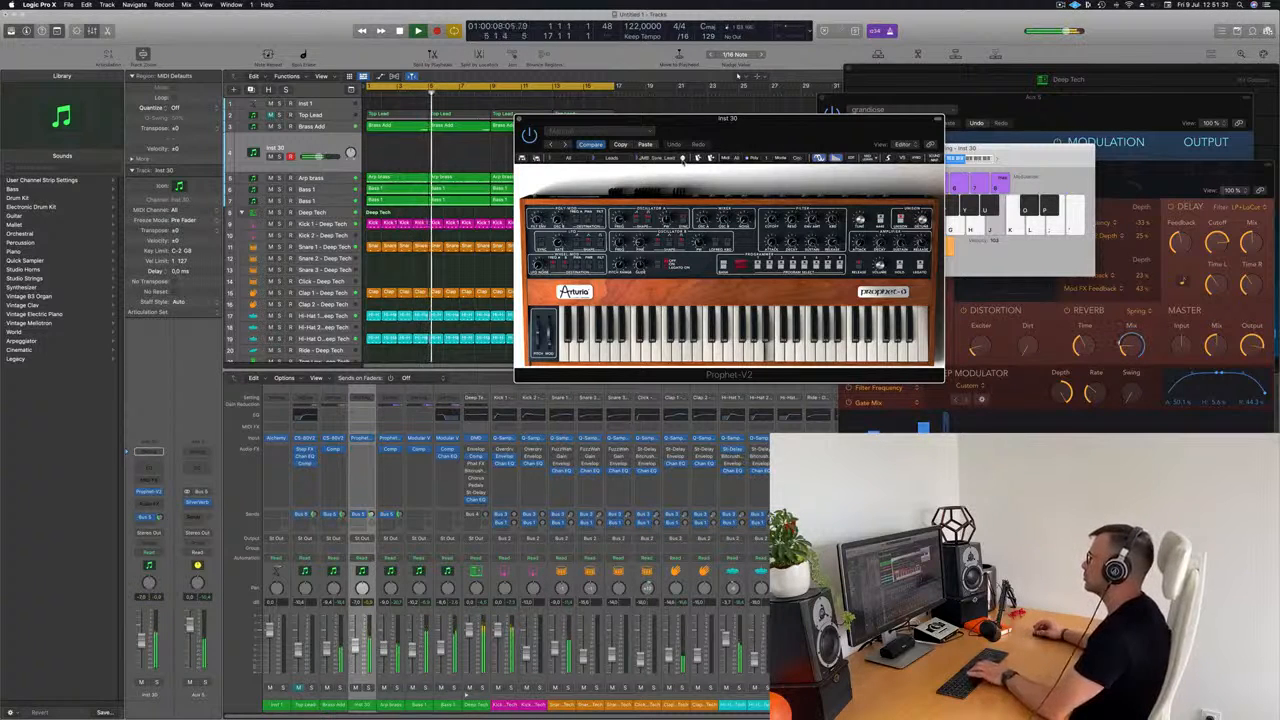
key("k")
key("j")
left_click(683, 158)
key("k")
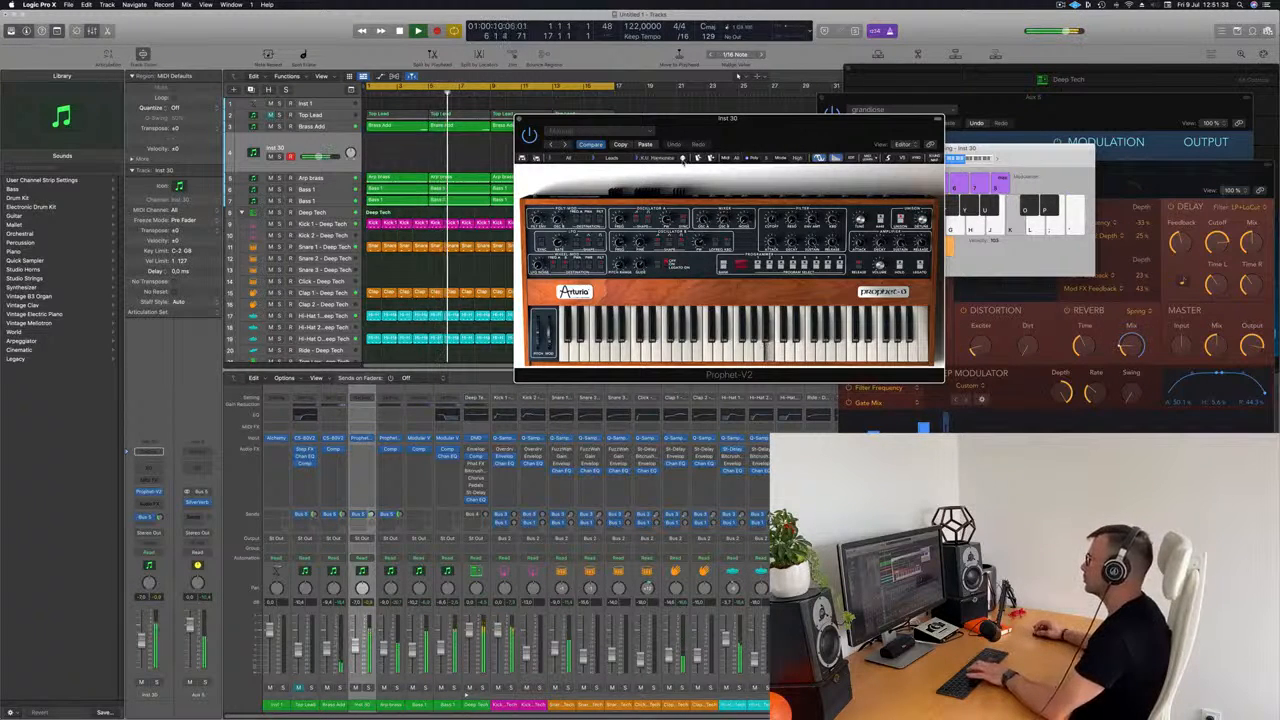
key("l")
Step: Audition the next three Leads presets in sequence, playing a few notes on each against the loop
left_click(683, 158)
key("j")
key("k")
key("l")
left_click(683, 158)
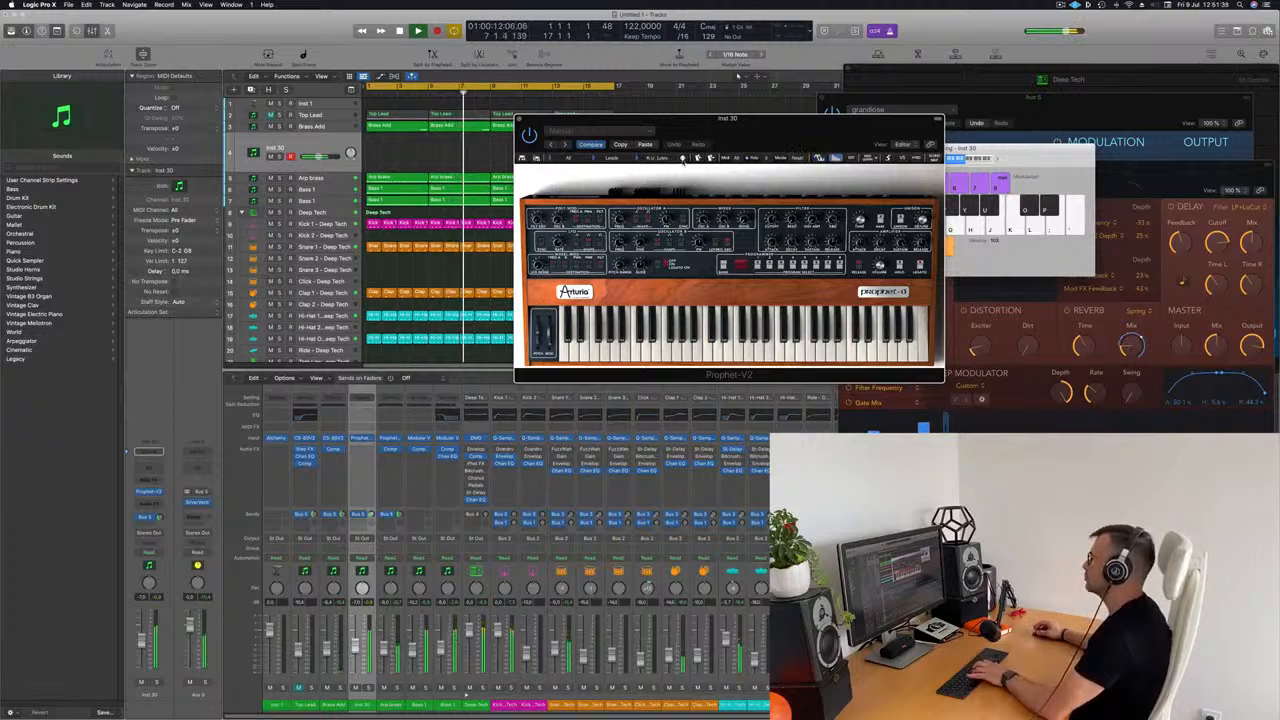
key("j")
key("j")
key("k")
left_click(683, 158)
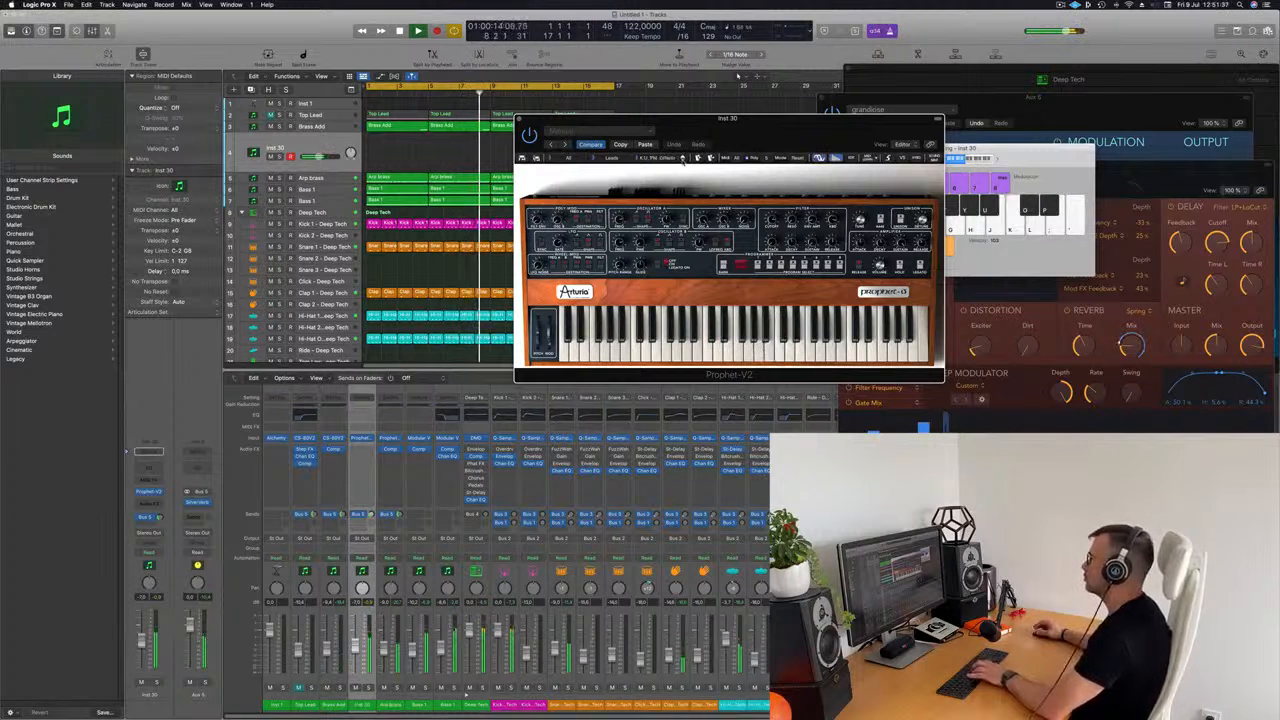
key("j")
key("l")
Step: Continue forward through the Leads presets on Inst 30, trying rising and falling note patterns to compare their sounds
left_click(683, 158)
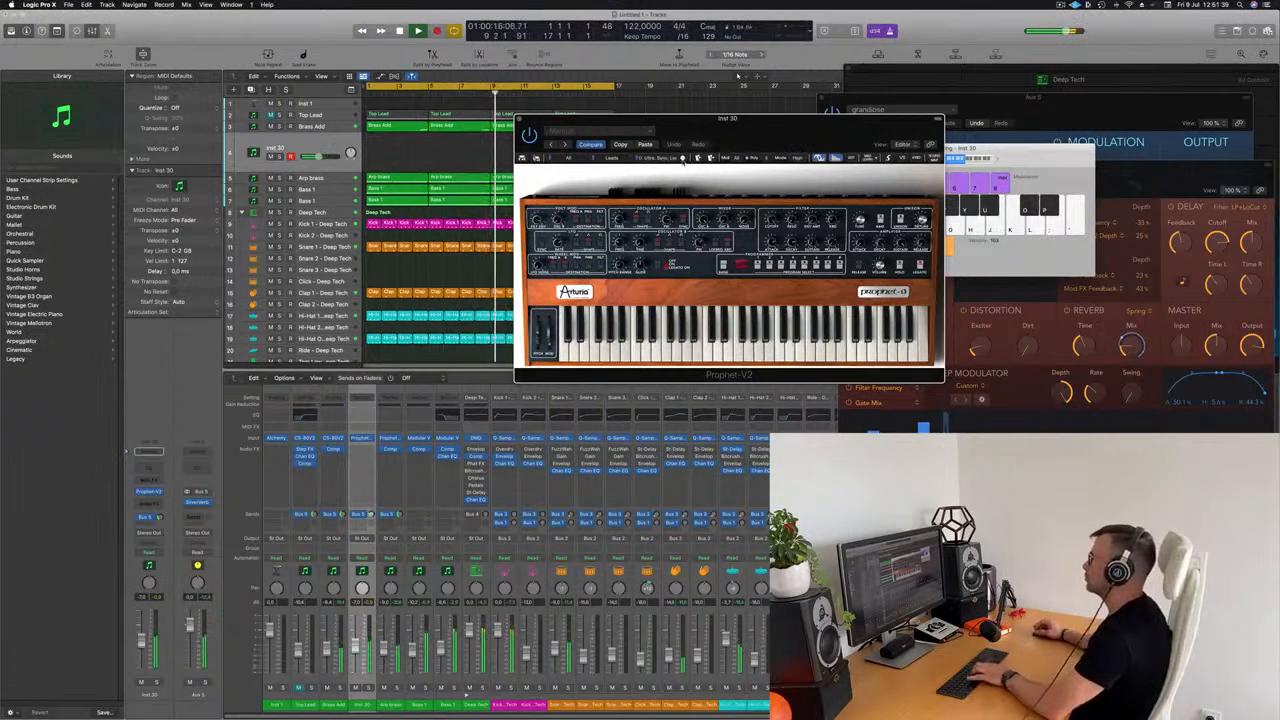
key("l")
key("j")
key("j")
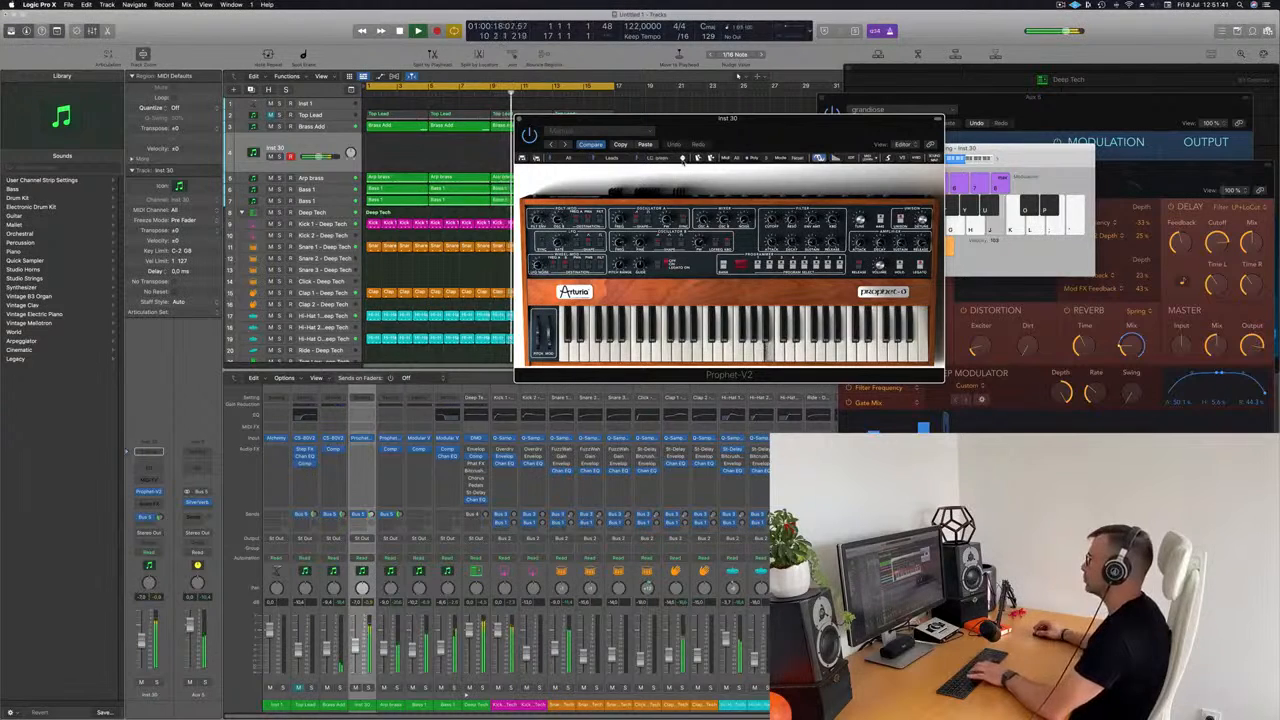
left_click(683, 158)
key("j")
key("h")
key("g")
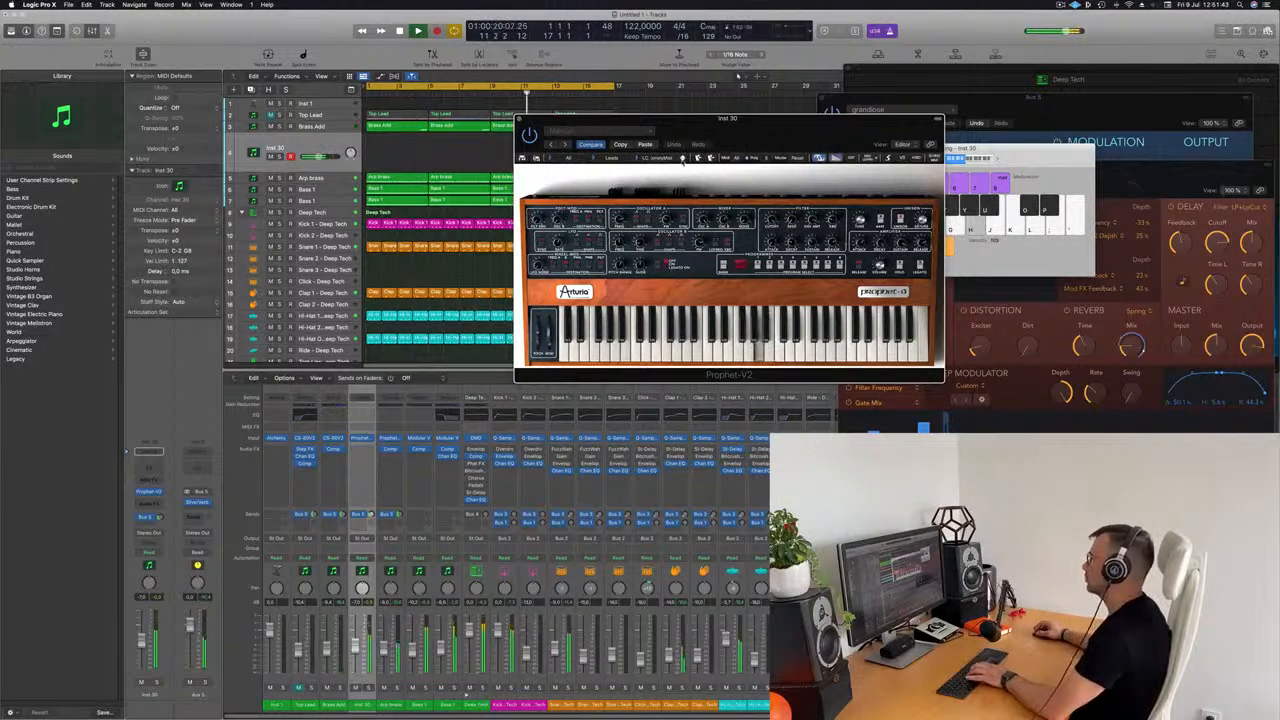
key("h")
key("j")
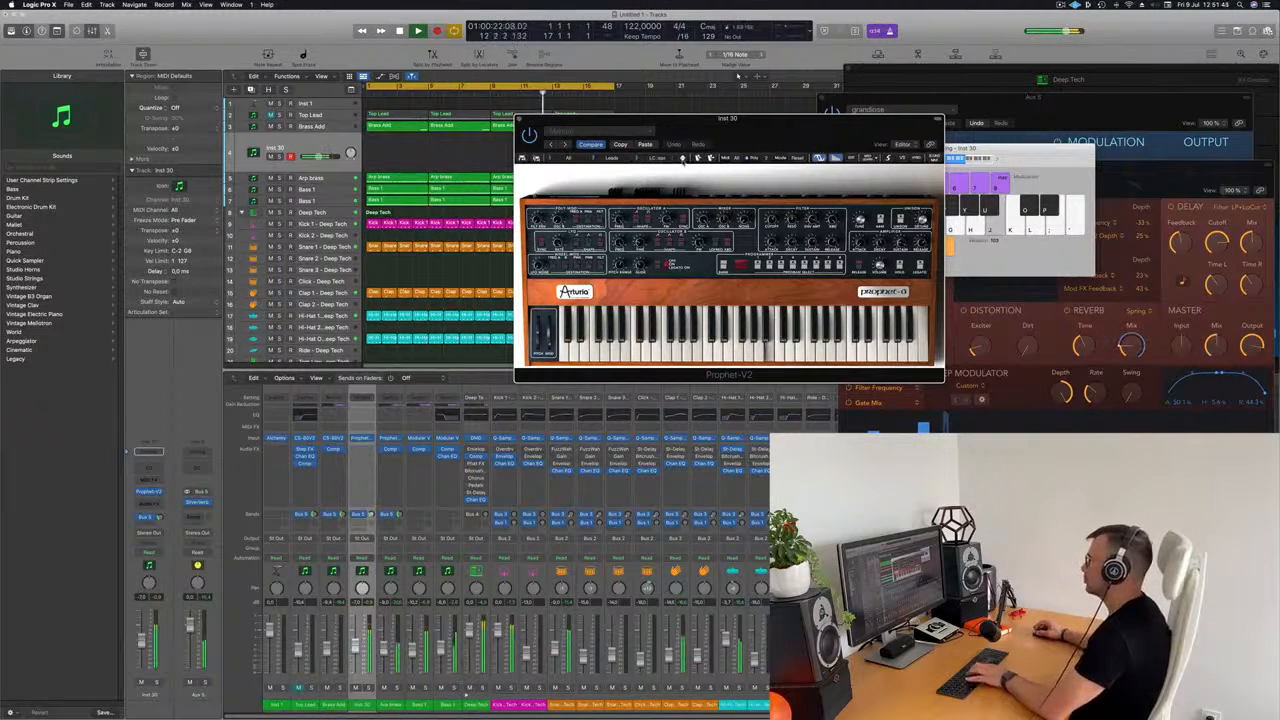
key("k")
key("j")
key("k")
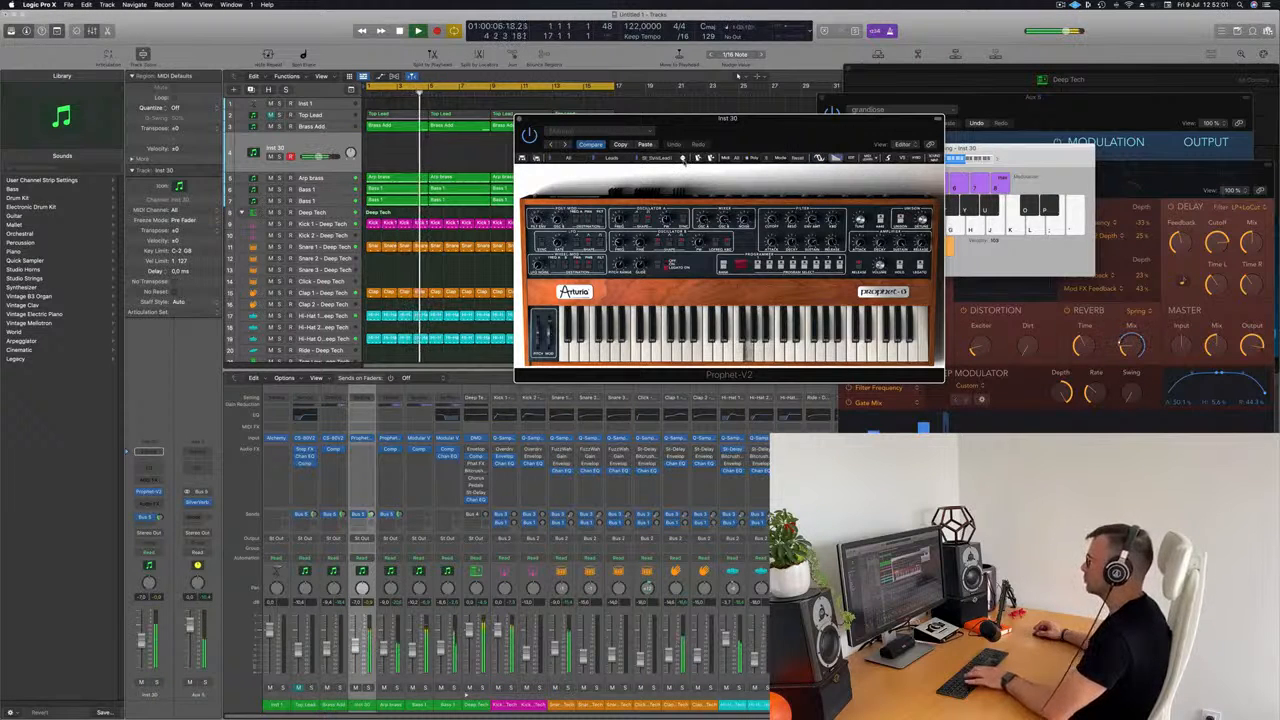
Step: Advance four more times through the Leads presets to compare their sounds during playback
left_click(683, 160)
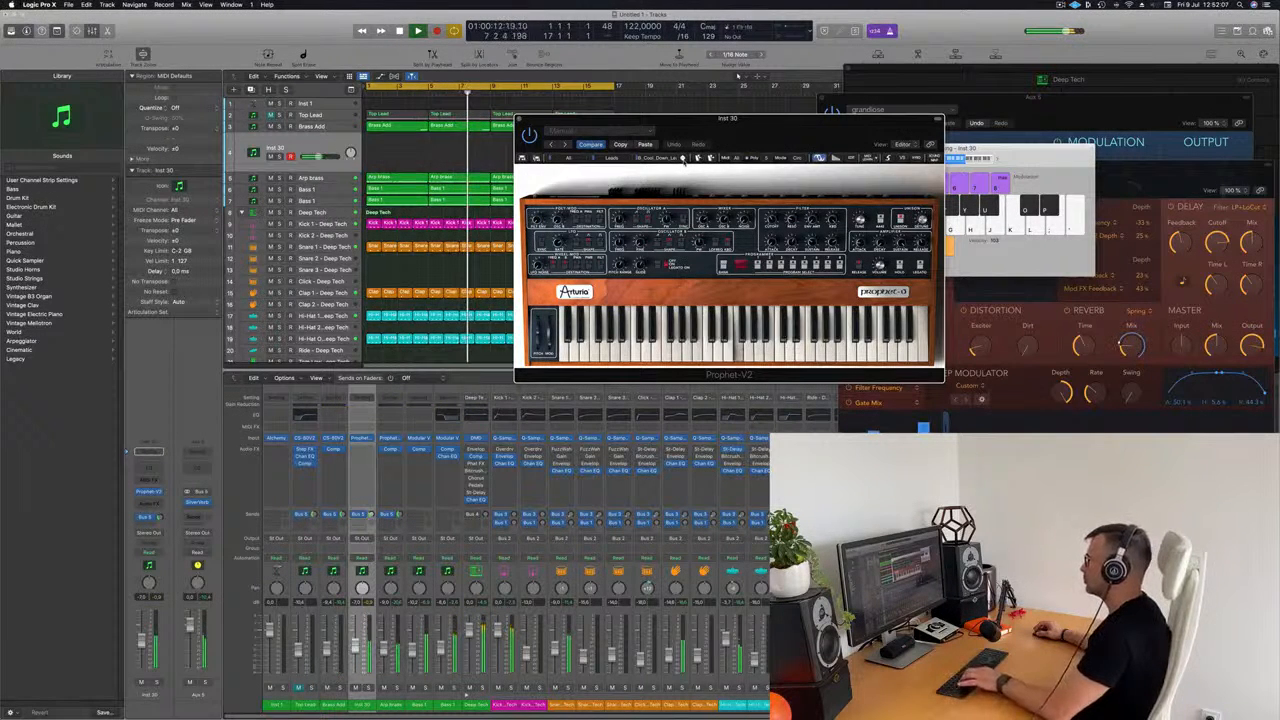
left_click(684, 159)
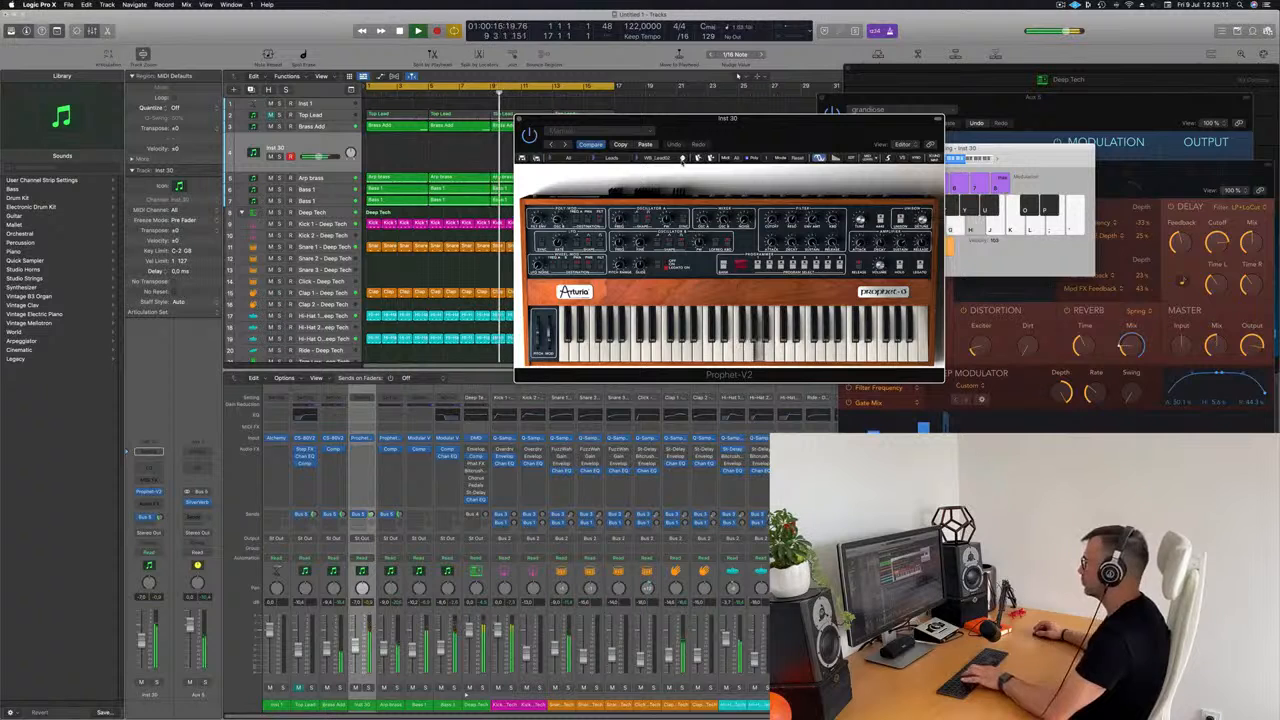
left_click(682, 159)
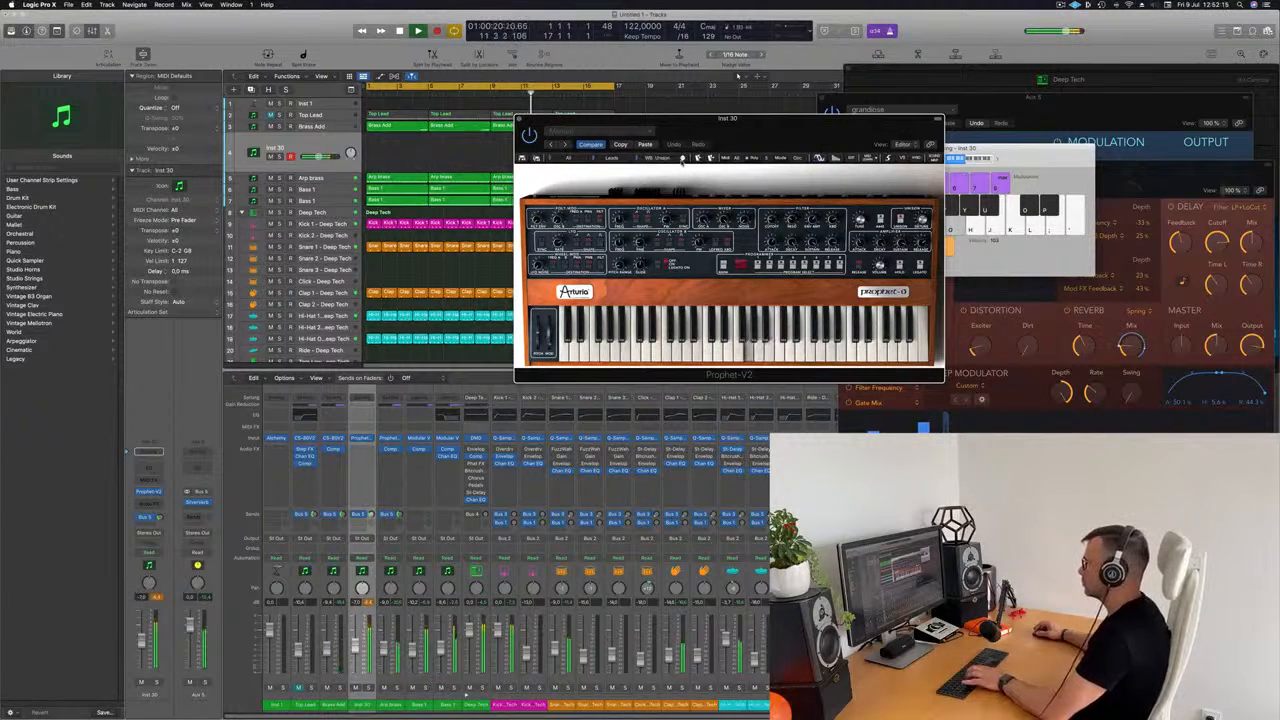
left_click(682, 159)
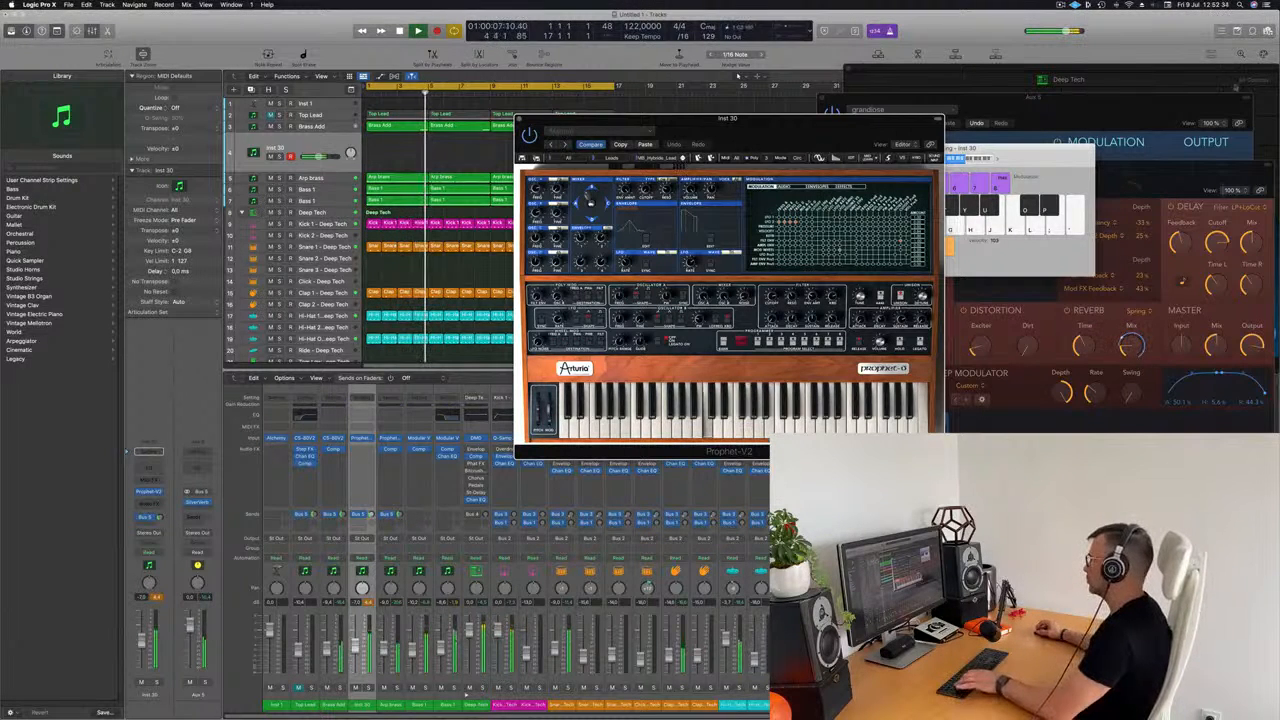
Step: Move the Musical Typing window off the synth, bring the Prophet-V2 forward, and test the next Leads preset with two notes
left_click_drag(1060, 152, 1103, 142)
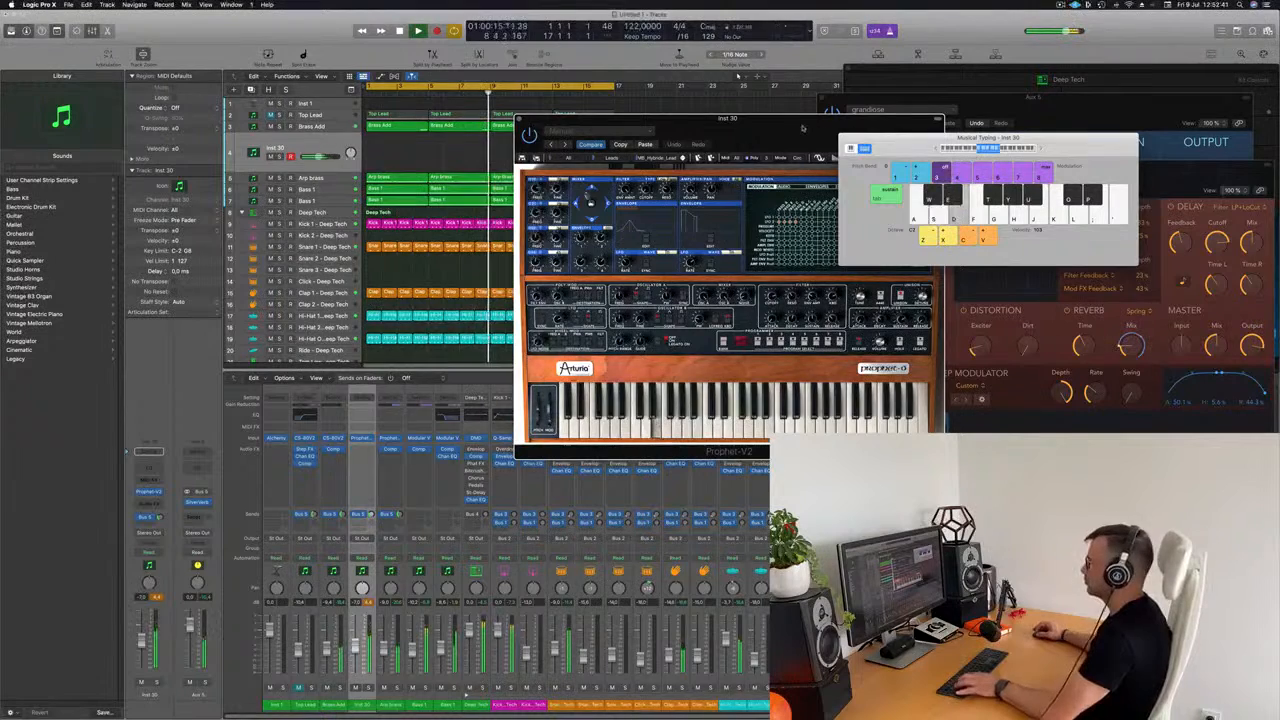
left_click(738, 142)
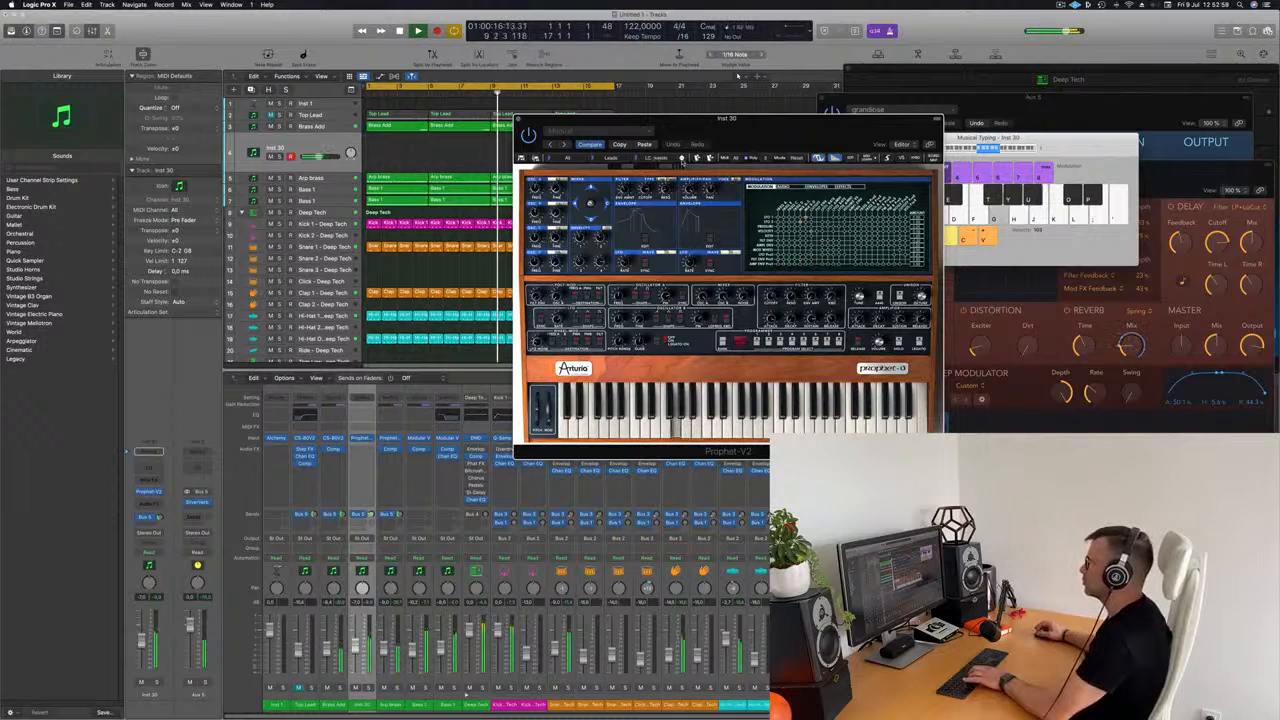
left_click(682, 160)
key("g")
key("h")
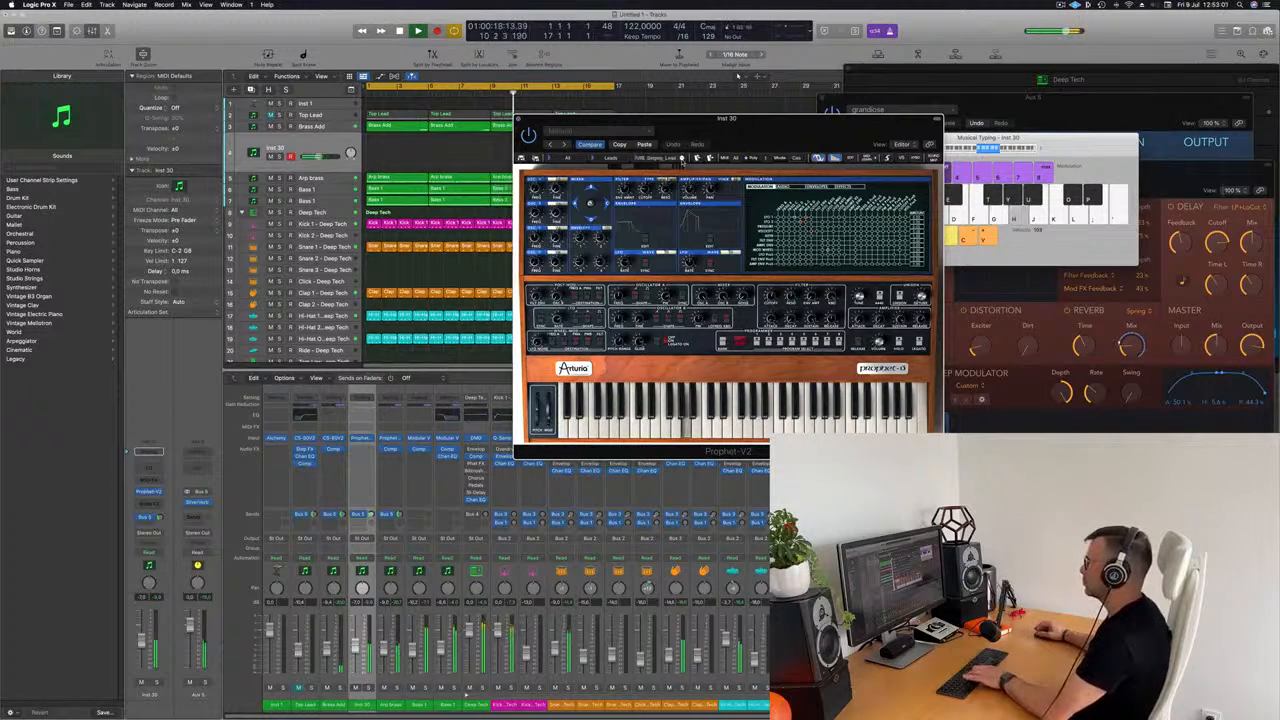
Step: Raise the Musical Typing octave range, move its window farther aside, and audition the next two Prophet-V2 Leads presets
left_click(682, 158)
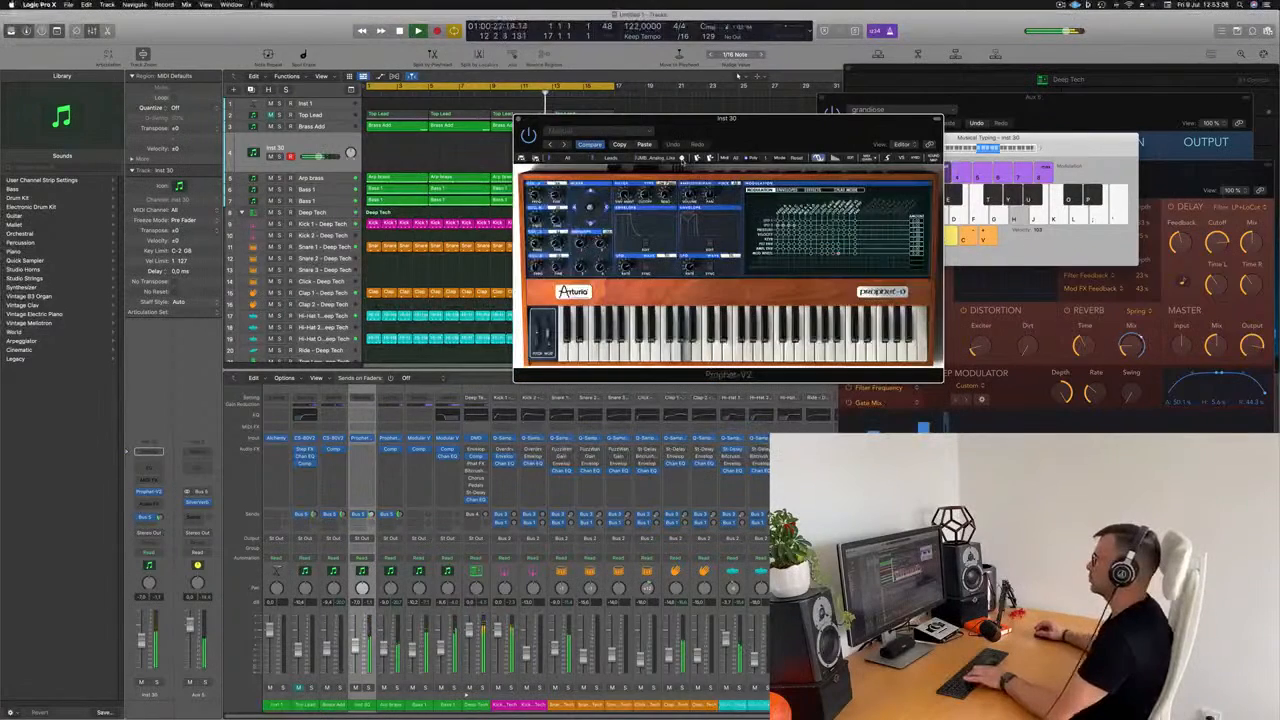
key("j")
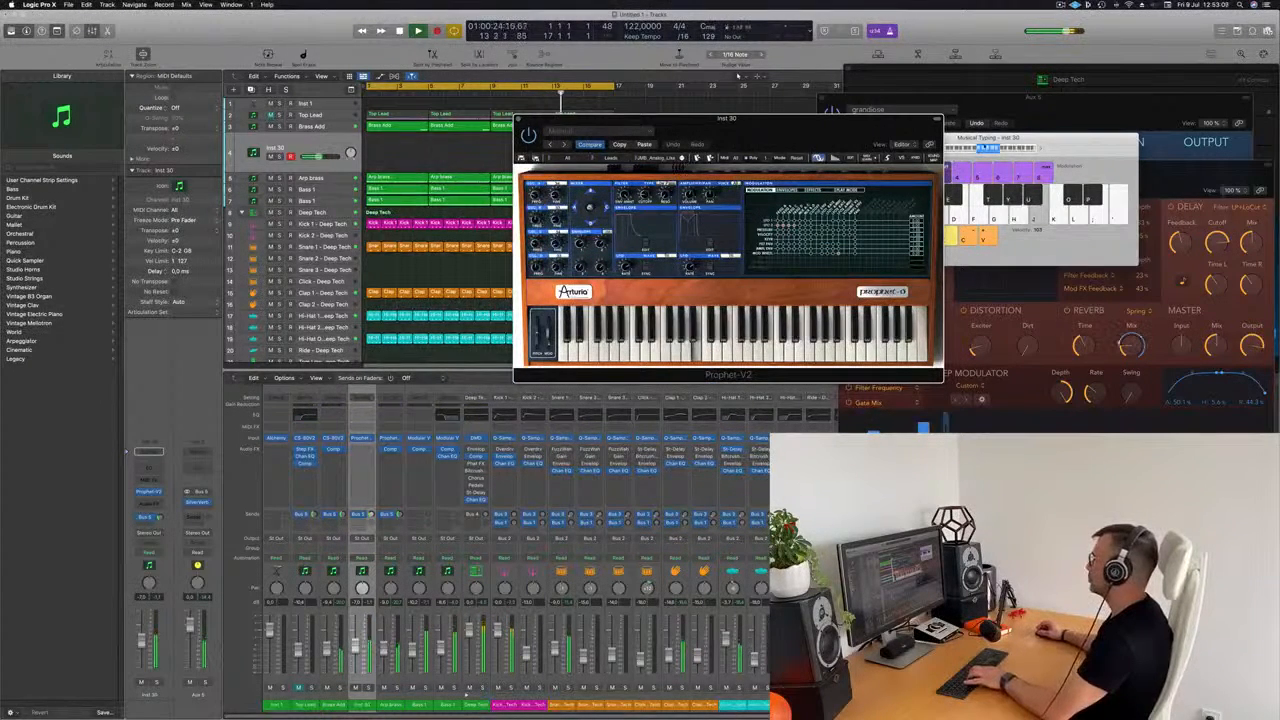
left_click(1038, 150)
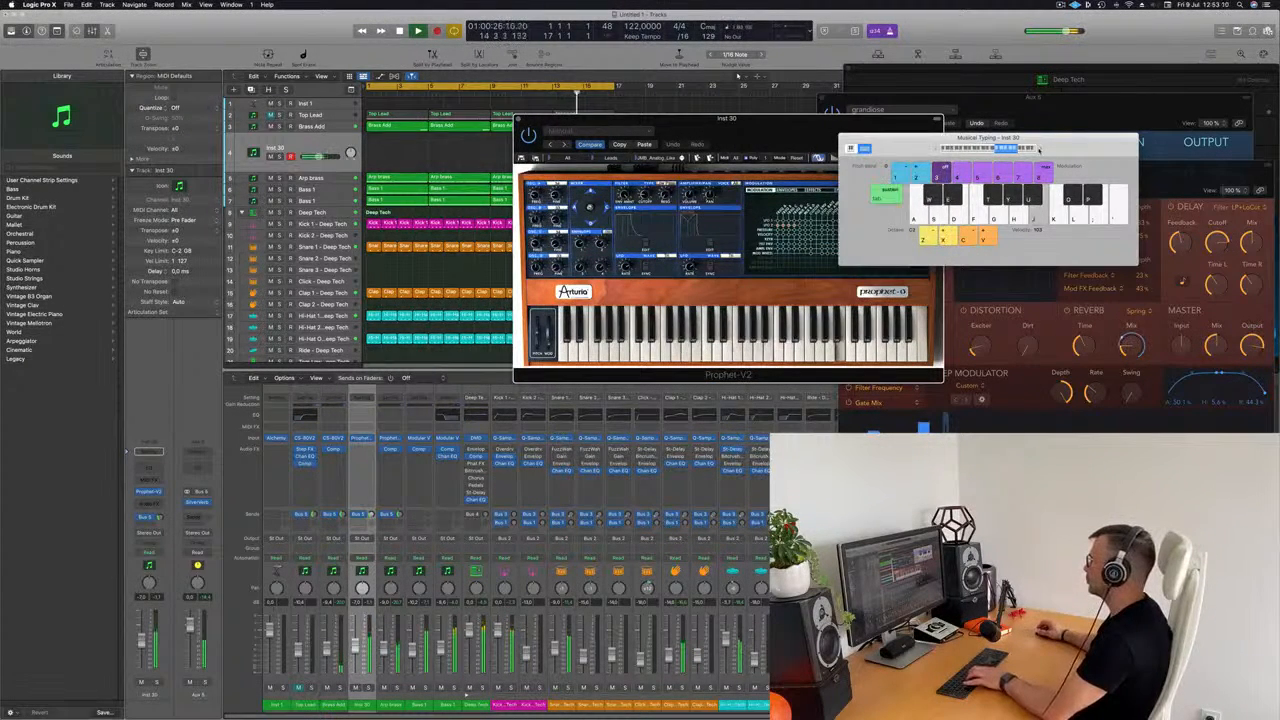
left_click_drag(895, 148, 967, 141)
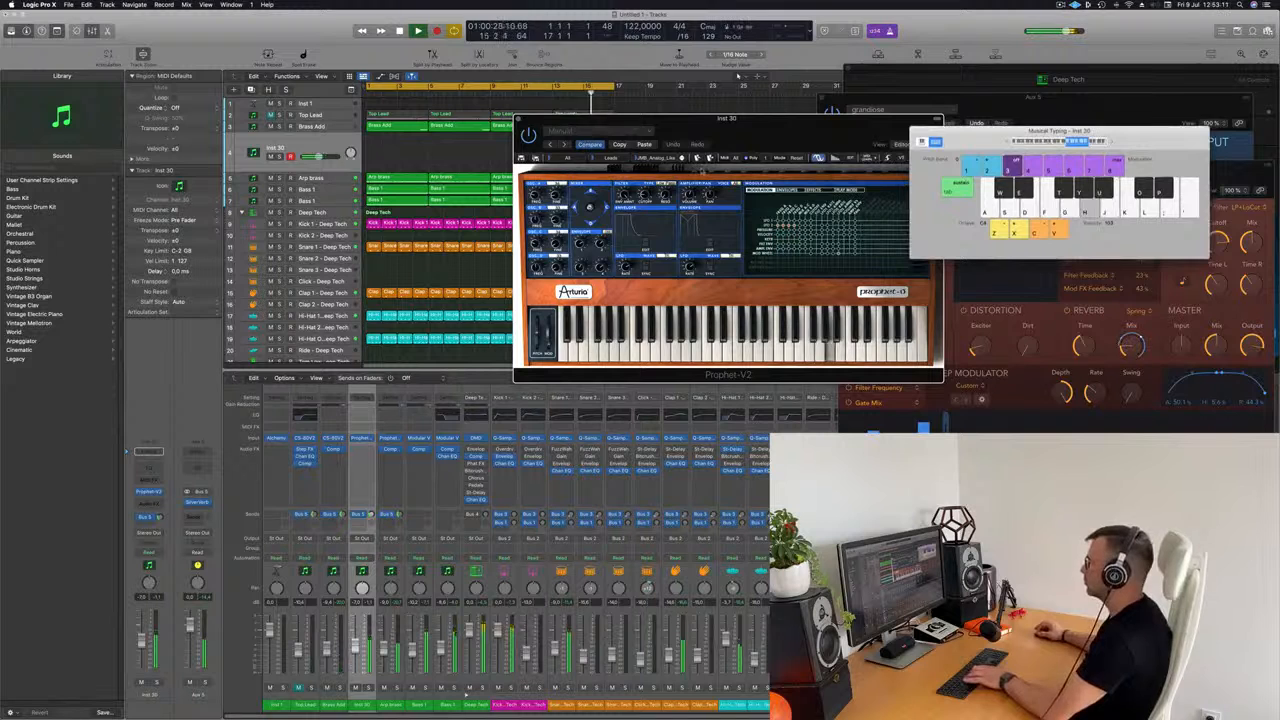
left_click(682, 160)
key("h")
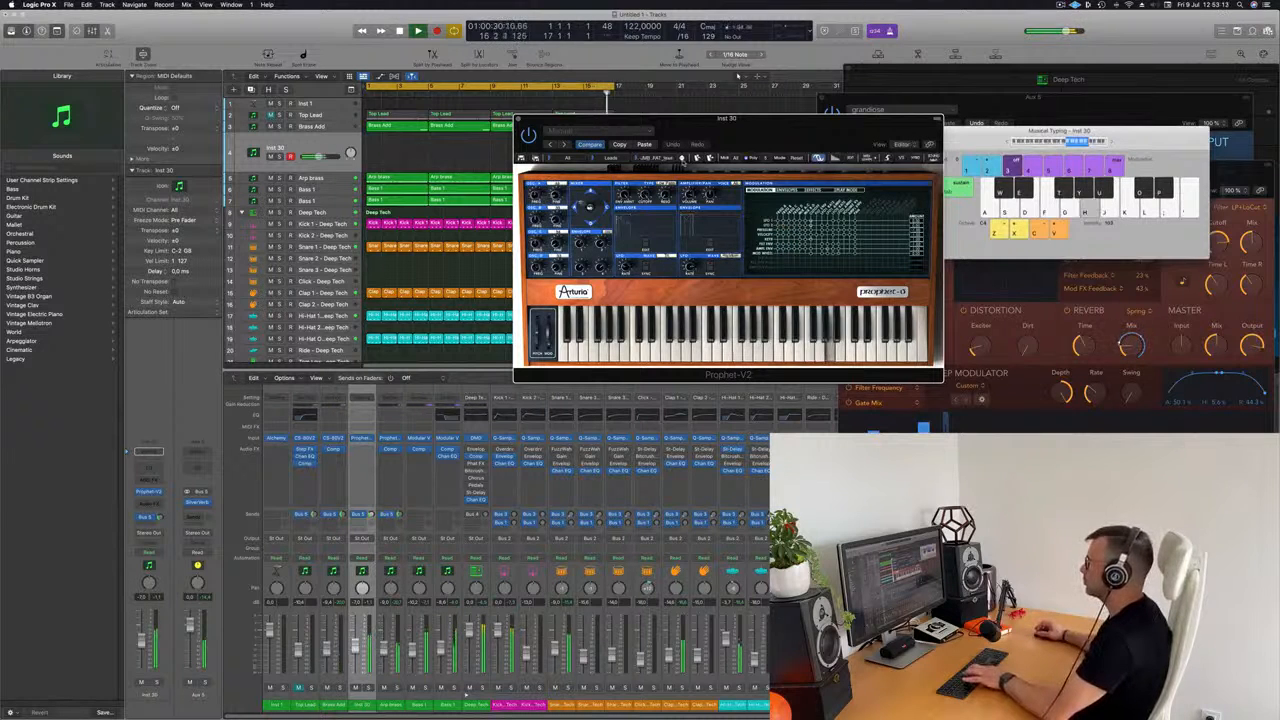
Step: Advance three more times through the Prophet-V2 Leads presets on Inst 30, testing each with short notes during playback
key("j")
left_click(682, 160)
key("g")
key("g")
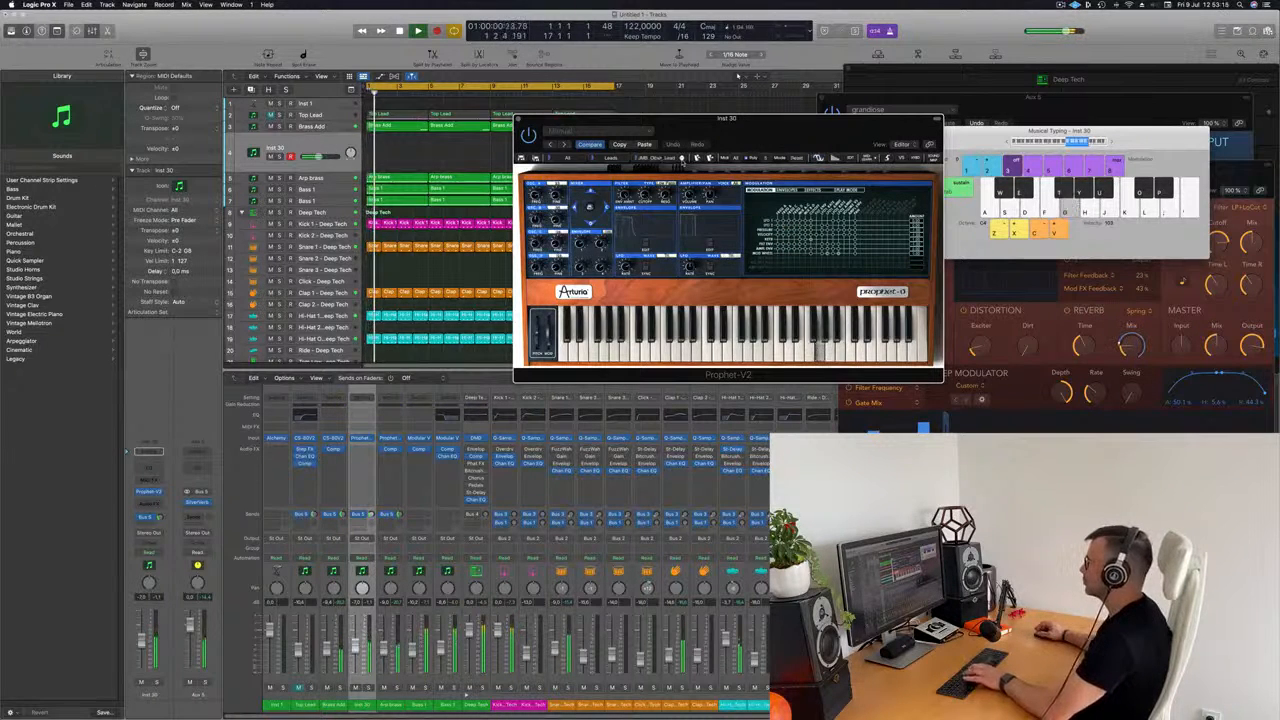
key("h")
left_click(682, 160)
key("h")
key("j")
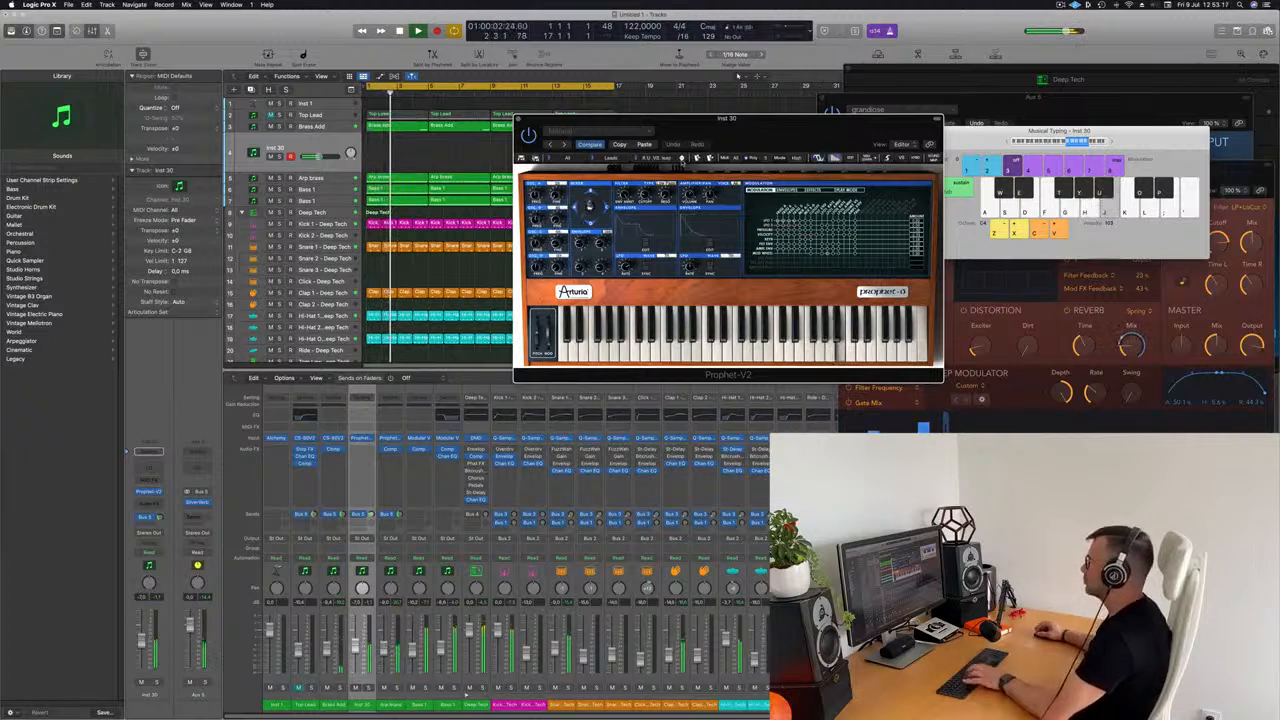
left_click(682, 160)
key("g")
key("h")
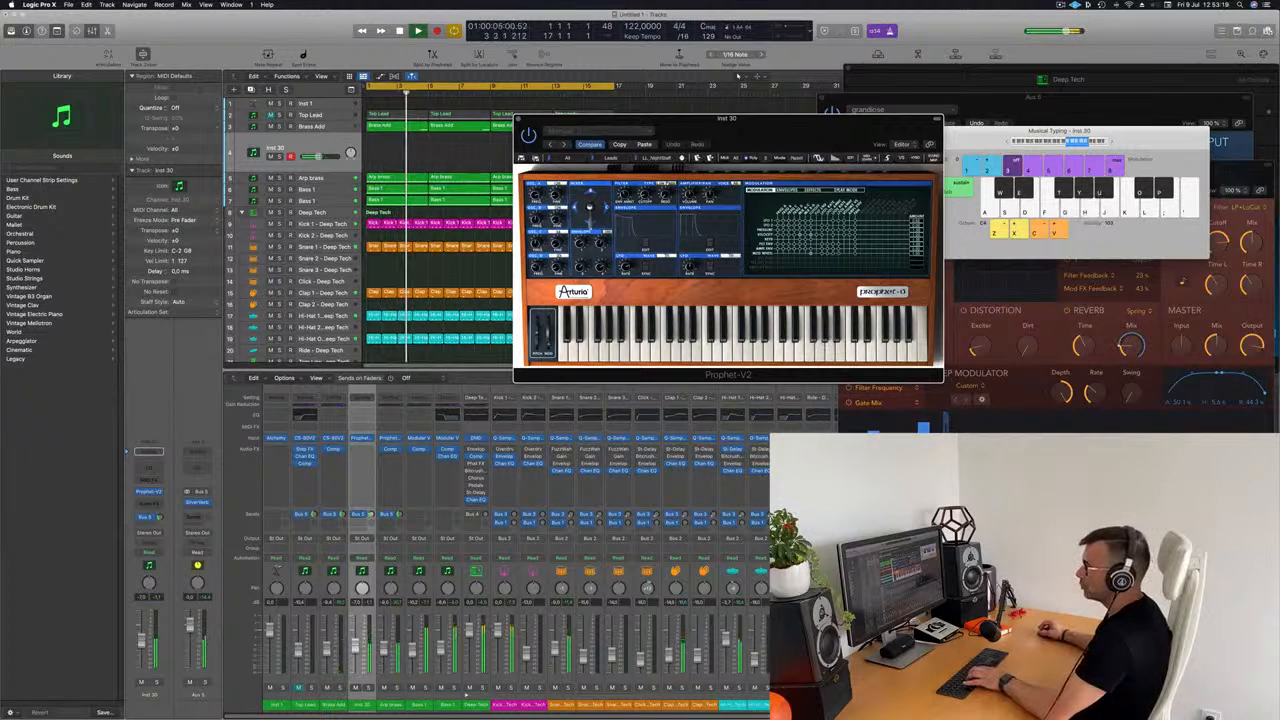
Step: Select the Inst 1 track and add a send from it to Bus 5 (Aux 5)
left_click(318, 104)
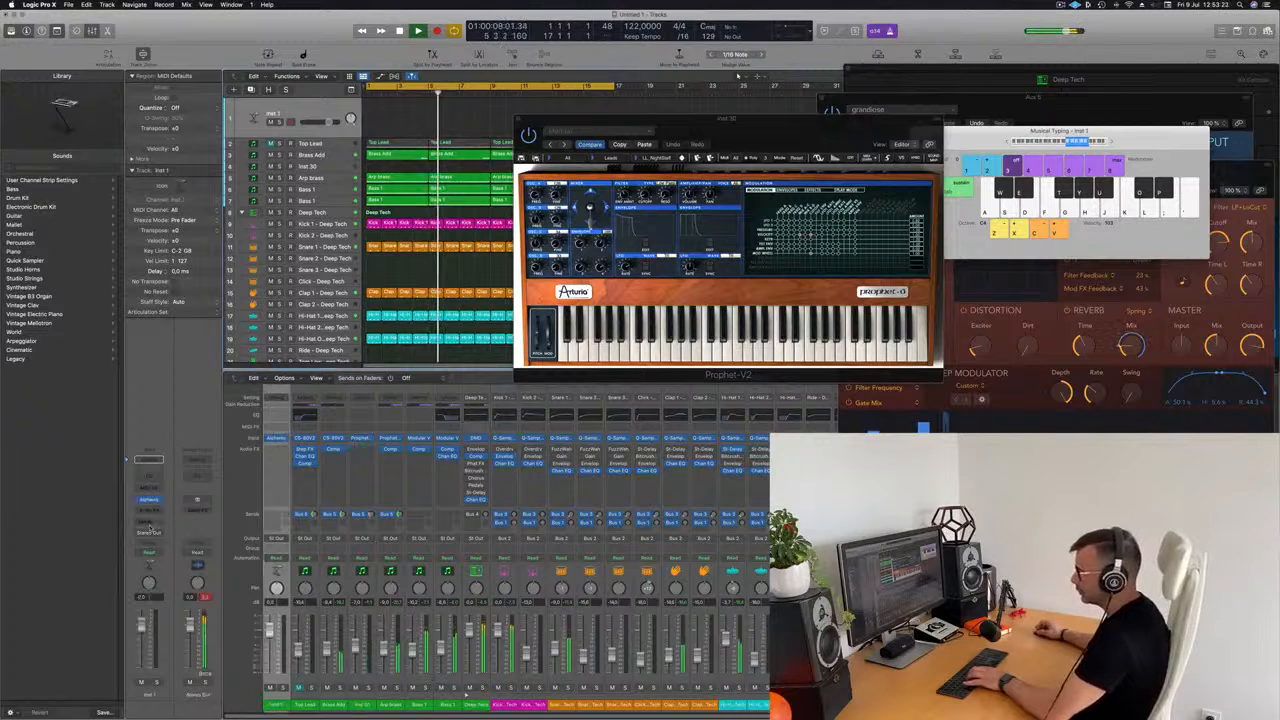
left_click(150, 526)
mouse_move(150, 534)
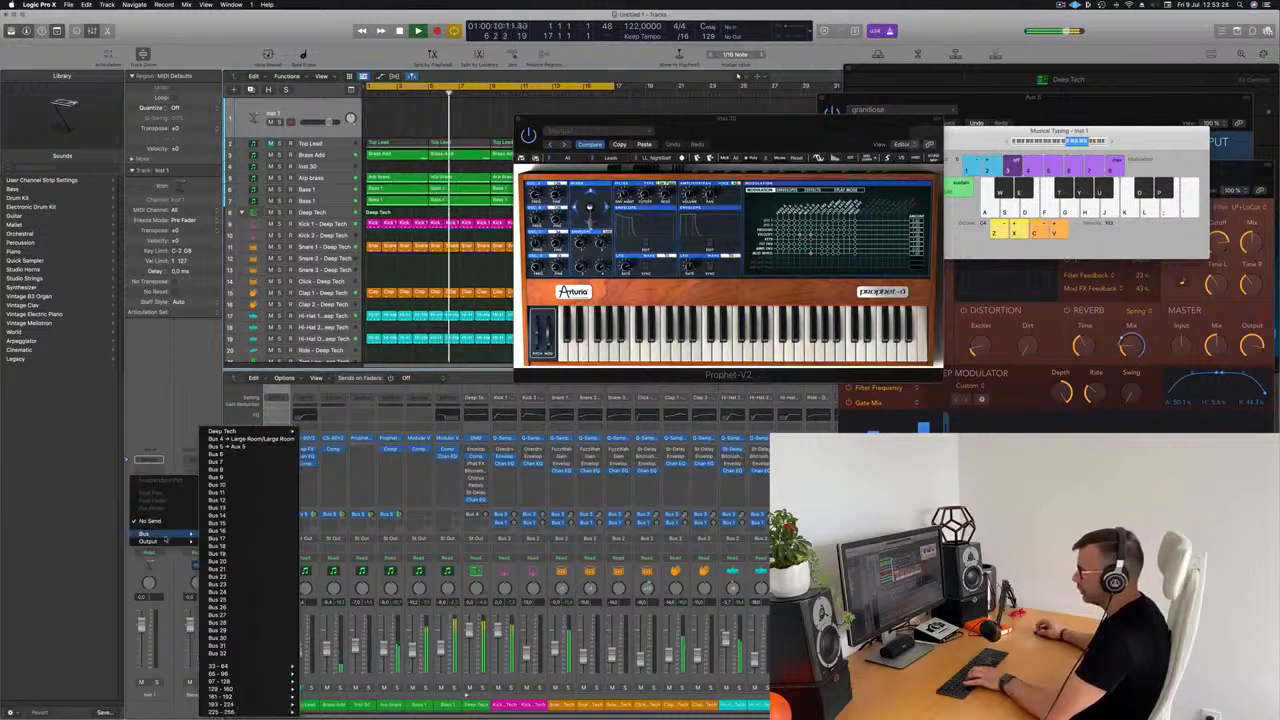
left_click(240, 446)
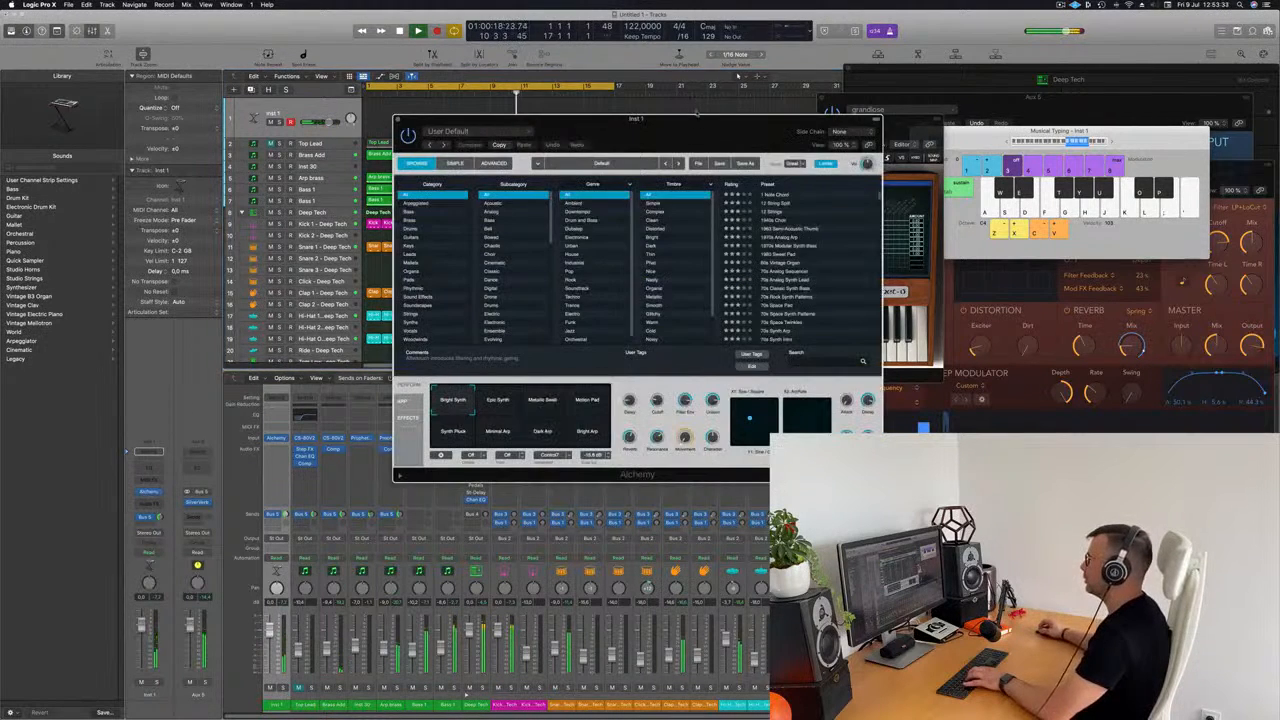
Step: Move the Alchemy window aside and compare its performance snapshots, including Epic Synth, Motion Pad and Dark Arp, settling on Synth Pluck
left_click_drag(674, 126, 753, 110)
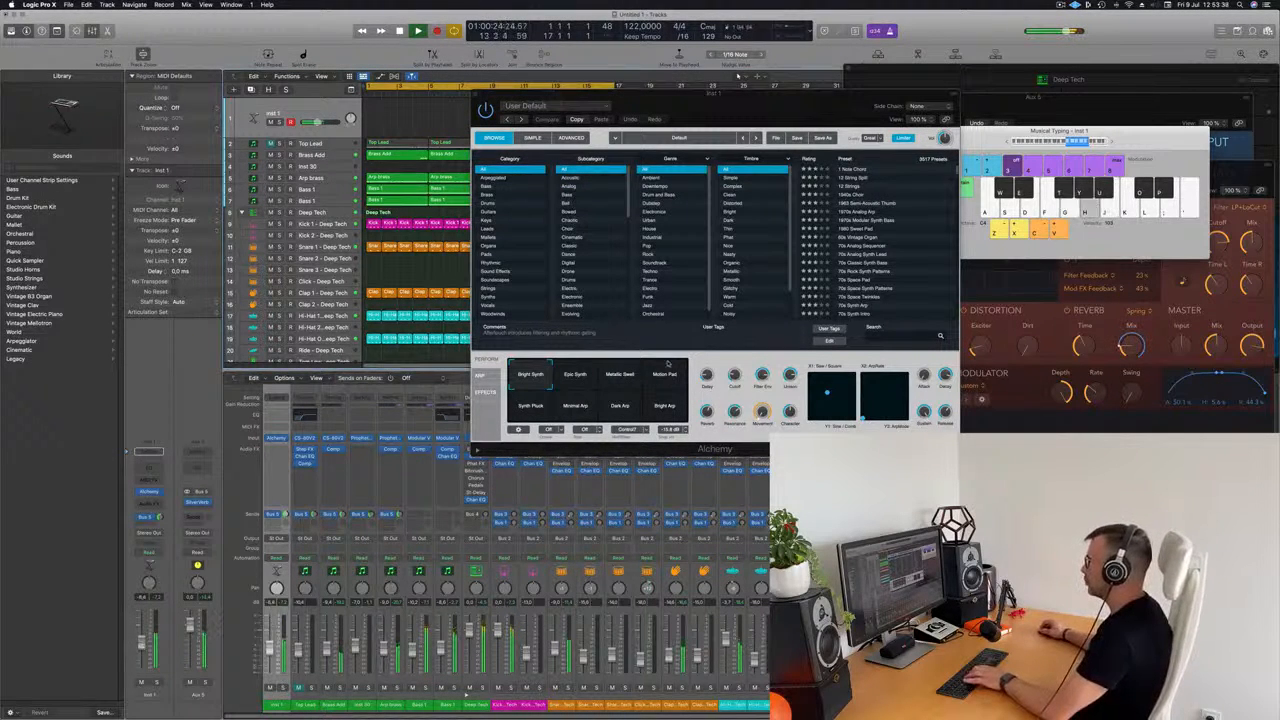
left_click(582, 374)
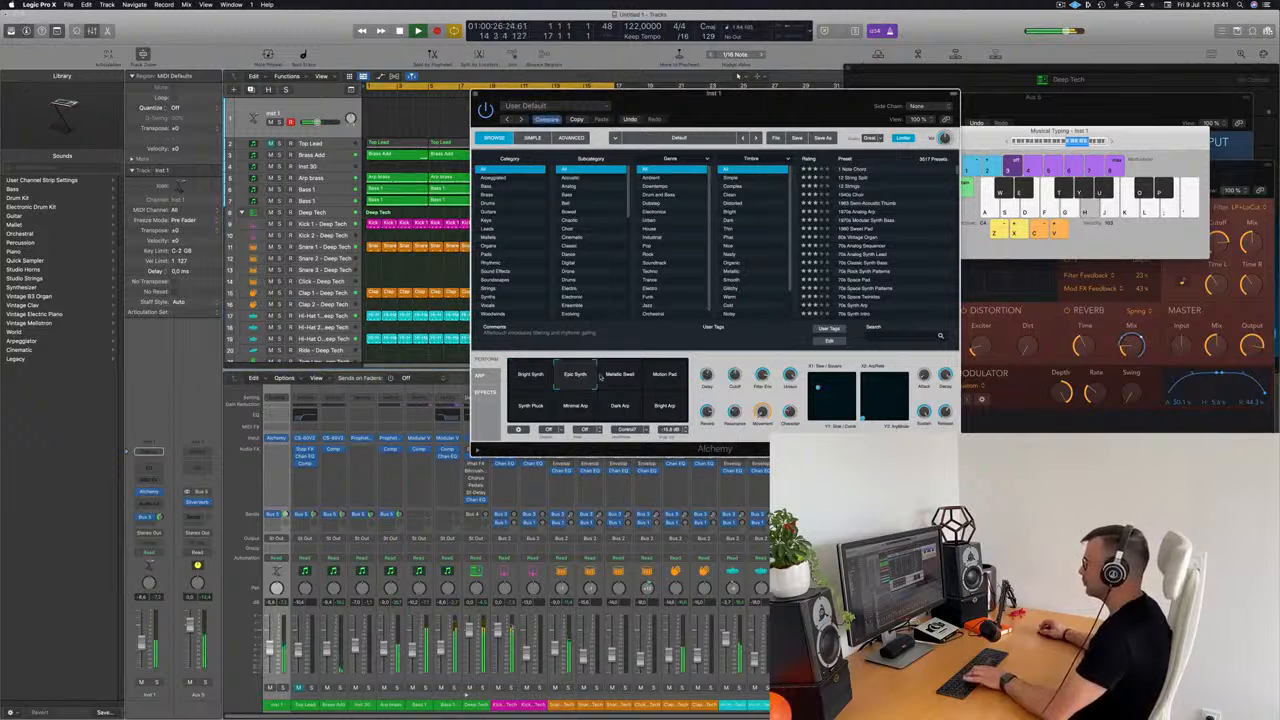
left_click(619, 375)
left_click(668, 375)
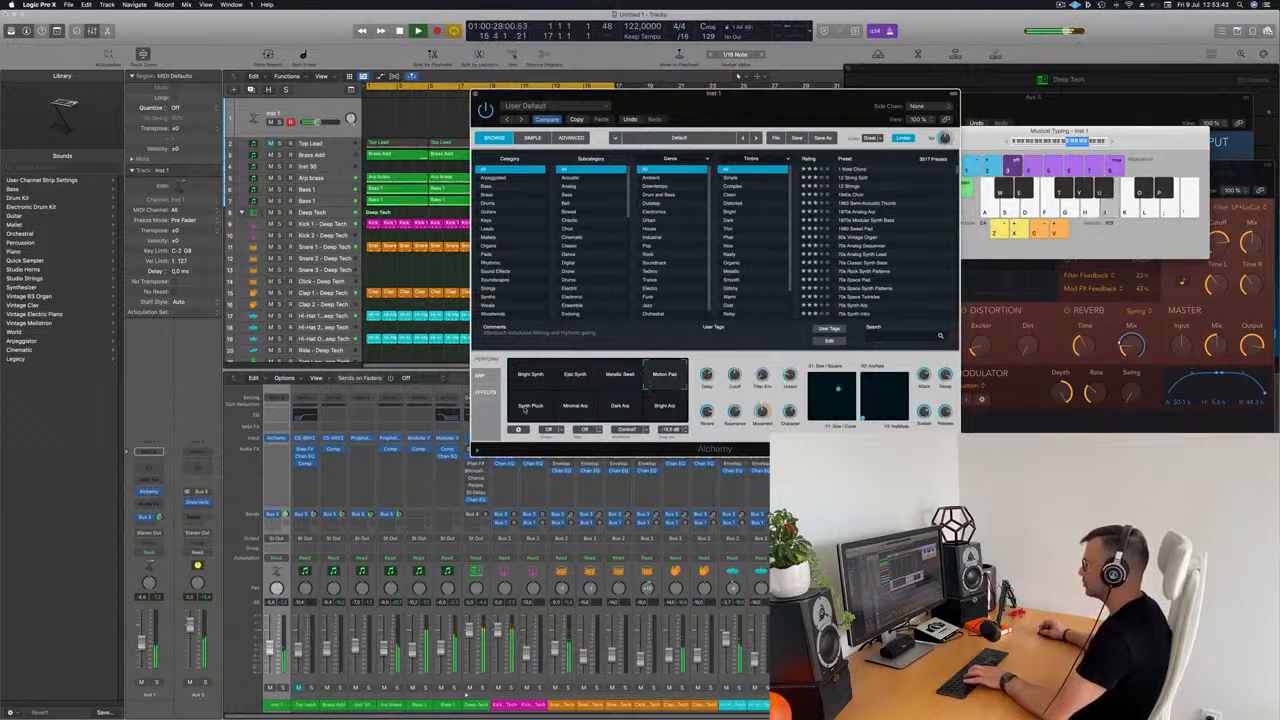
left_click(524, 410)
left_click(620, 408)
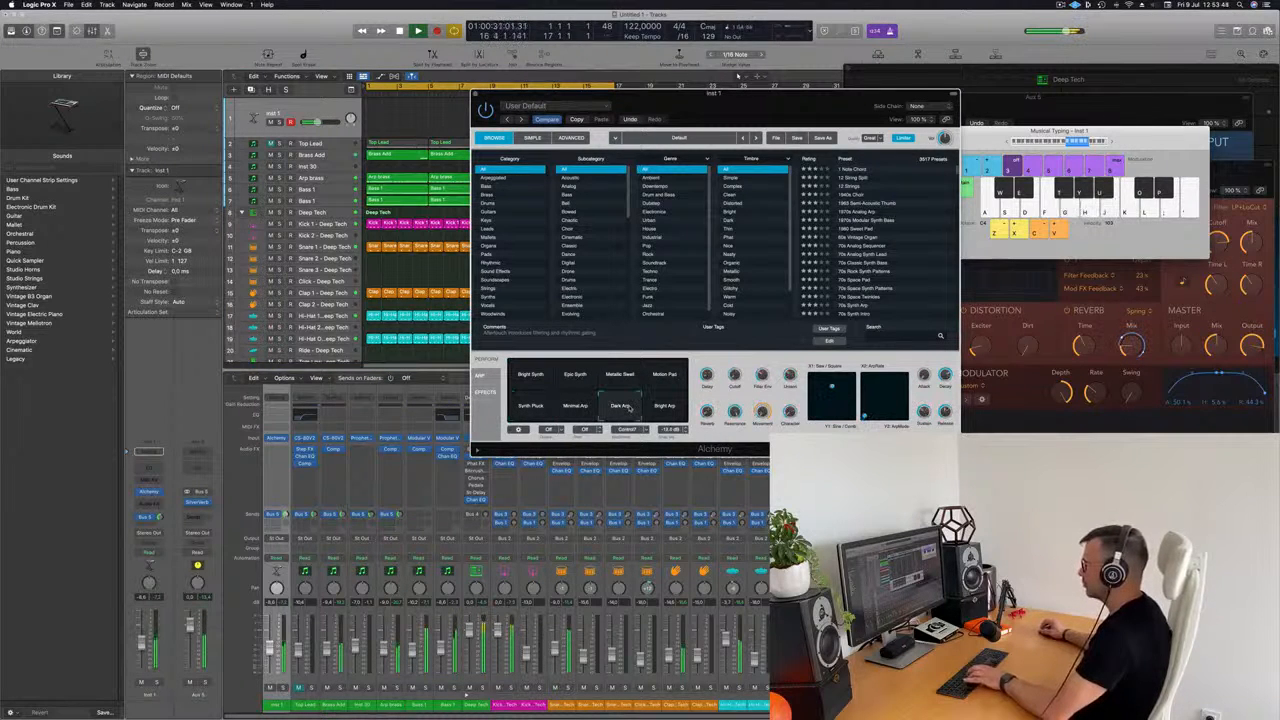
left_click(531, 409)
Step: Lower the Musical Typing octave range, move its window up, and record a short melody on Inst 1
key("j")
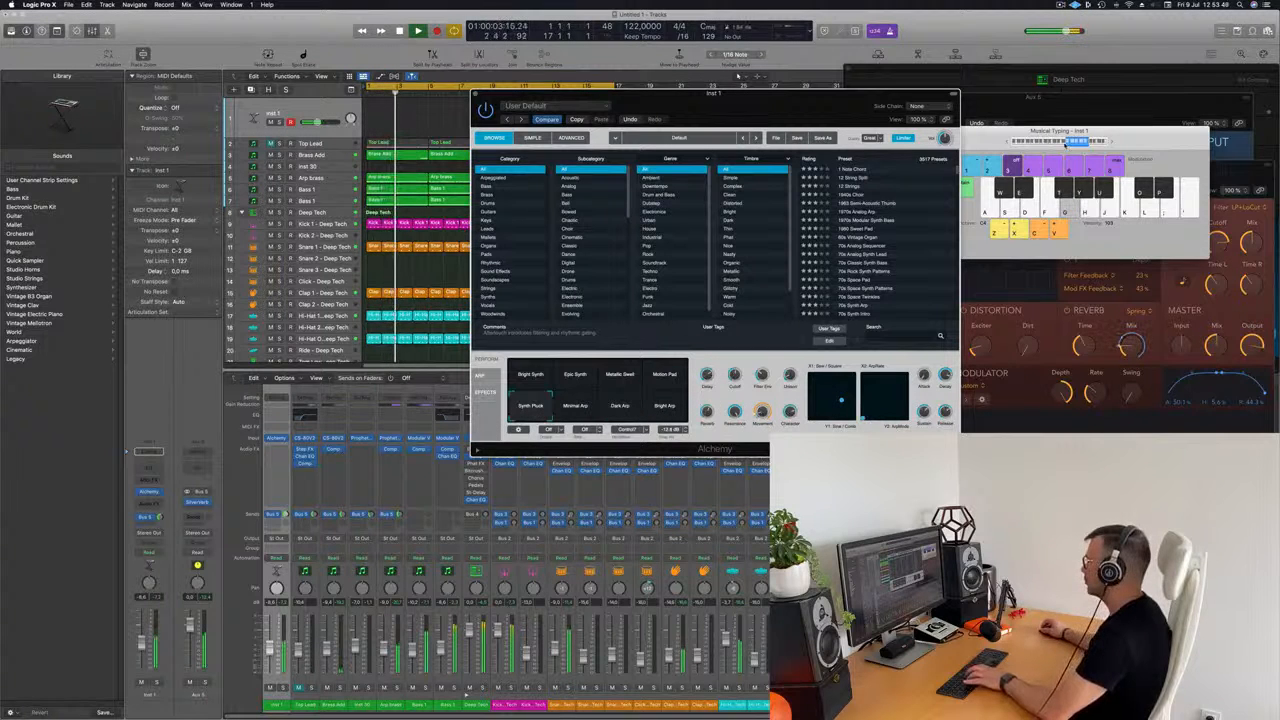
key("z")
key("g")
left_click_drag(1130, 129, 1114, 64)
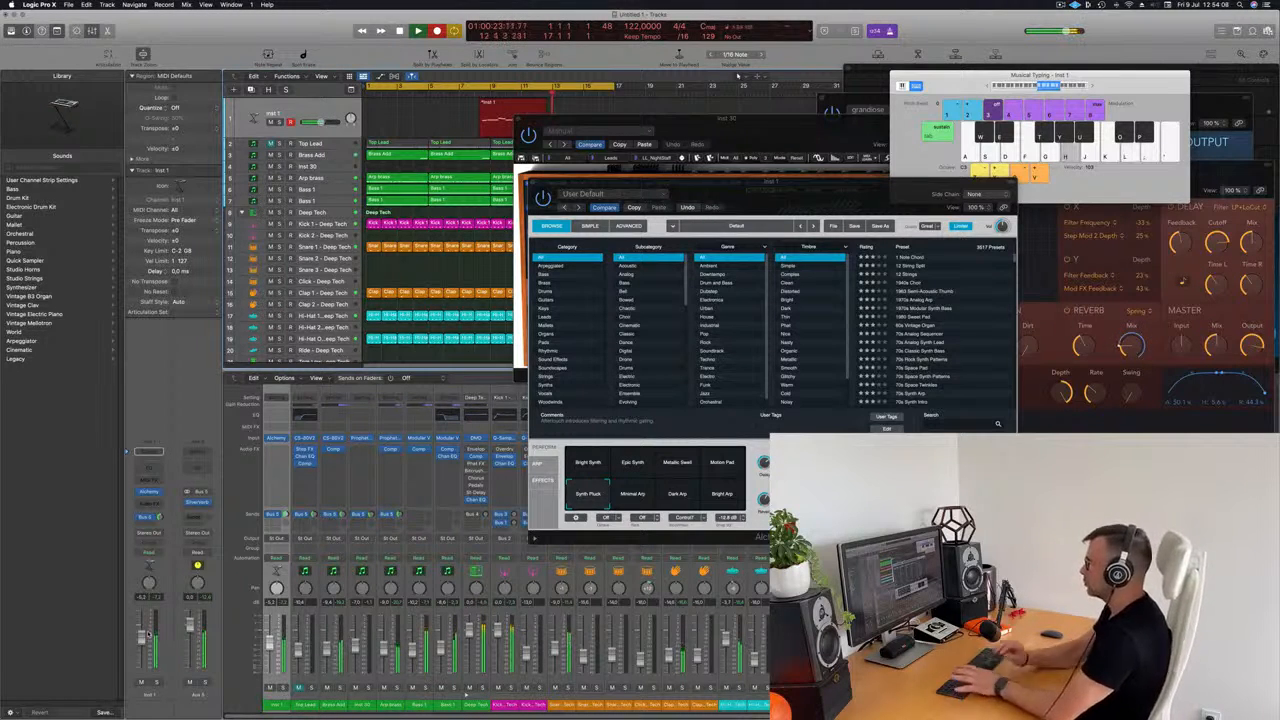
key("space")
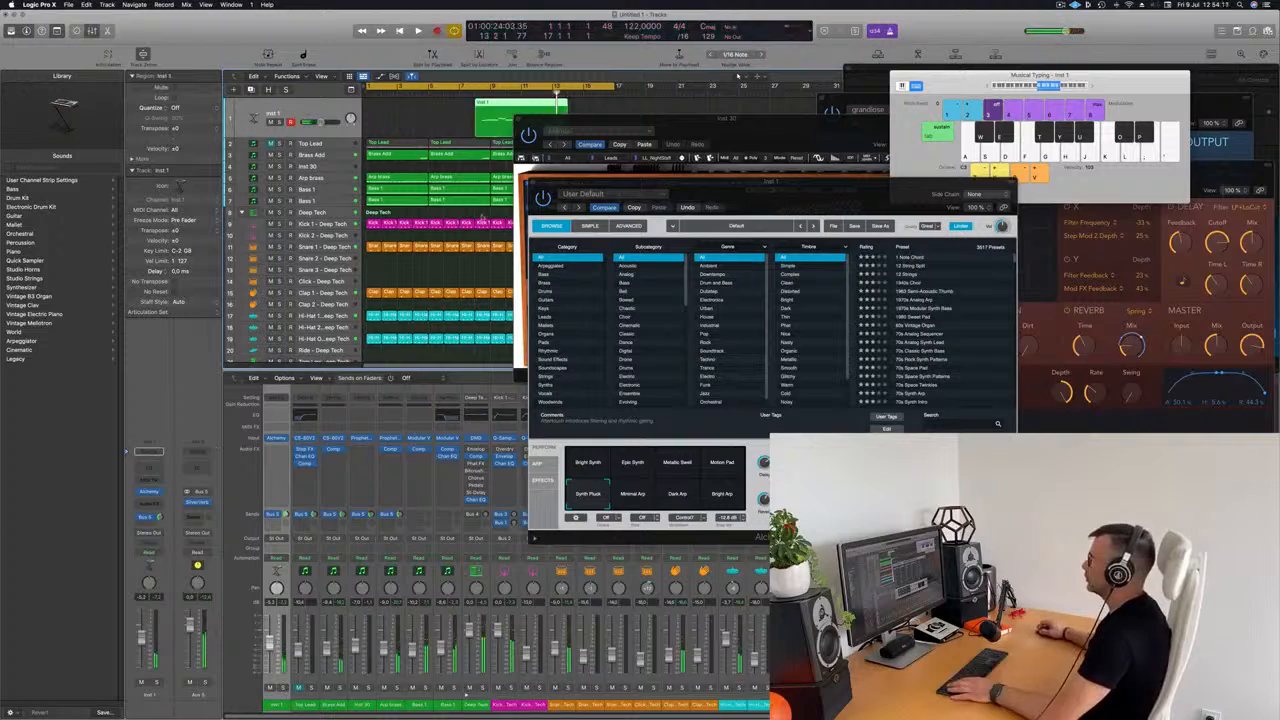
Step: Split the recorded Inst 1 region, delete its first part, and move the remaining part to bar 1 for playback
left_click(519, 103)
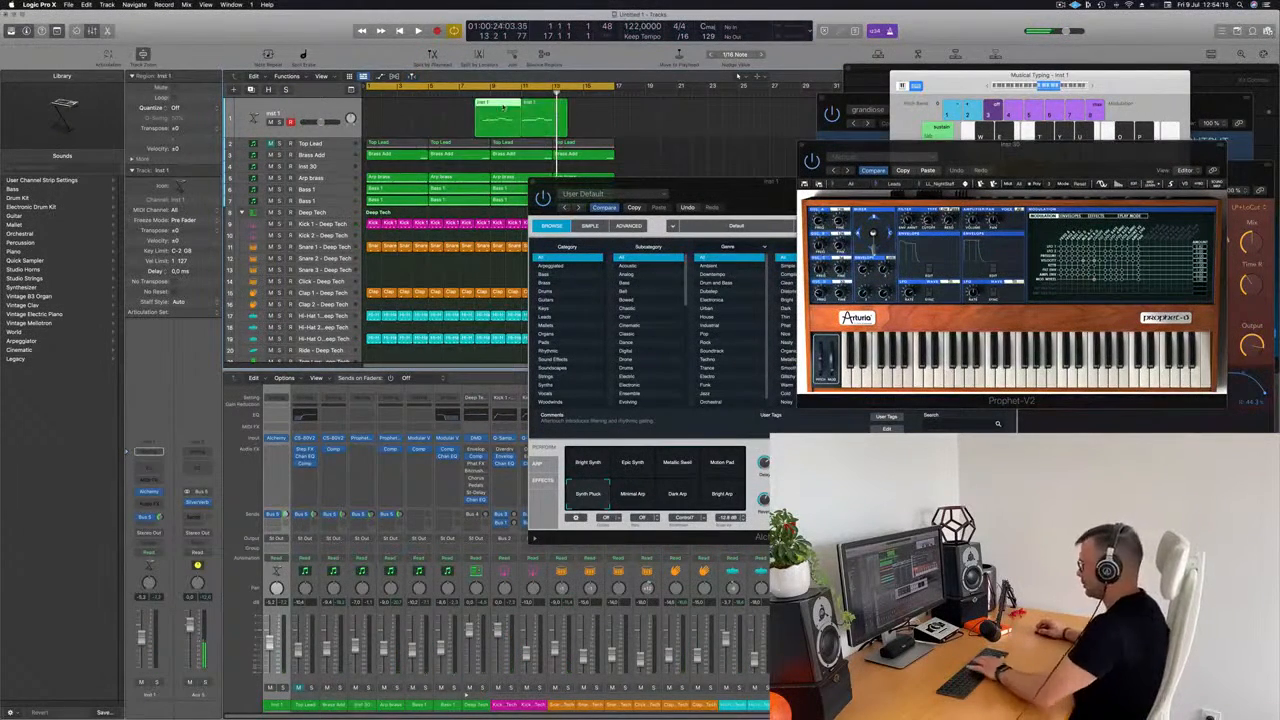
key("Delete")
left_click_drag(534, 112, 380, 112)
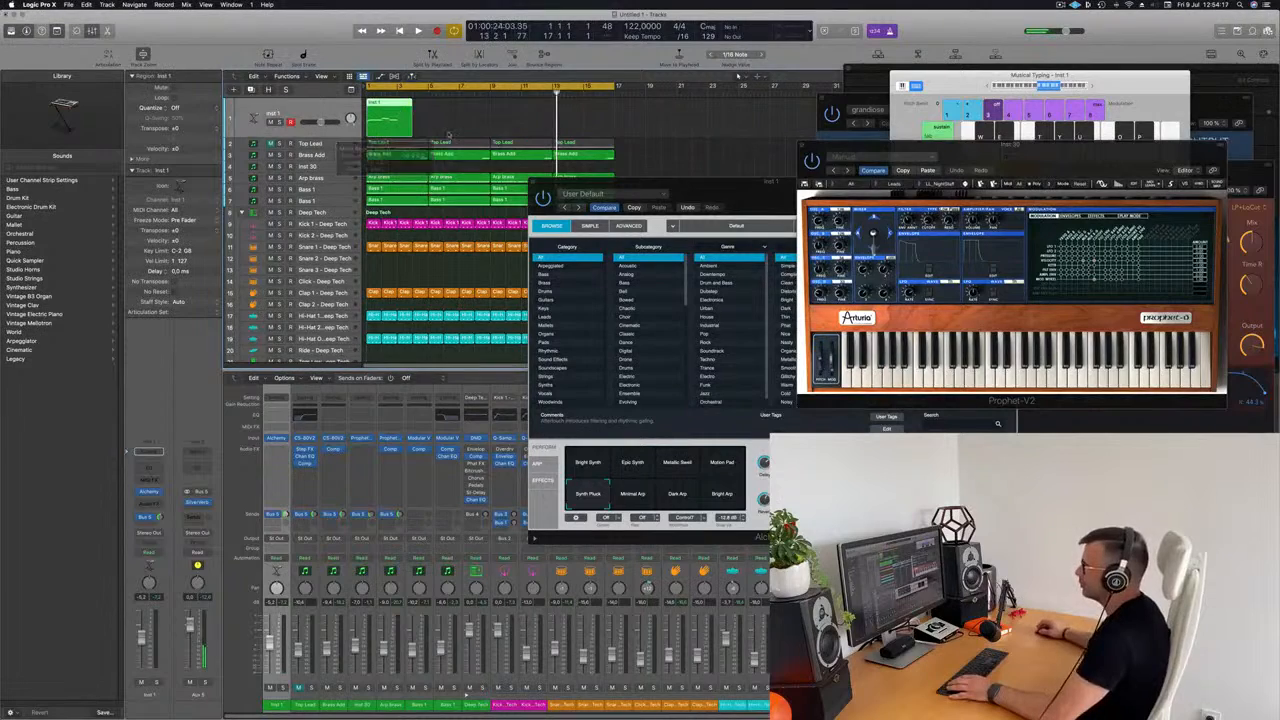
left_click_drag(615, 198, 815, 188)
key("space")
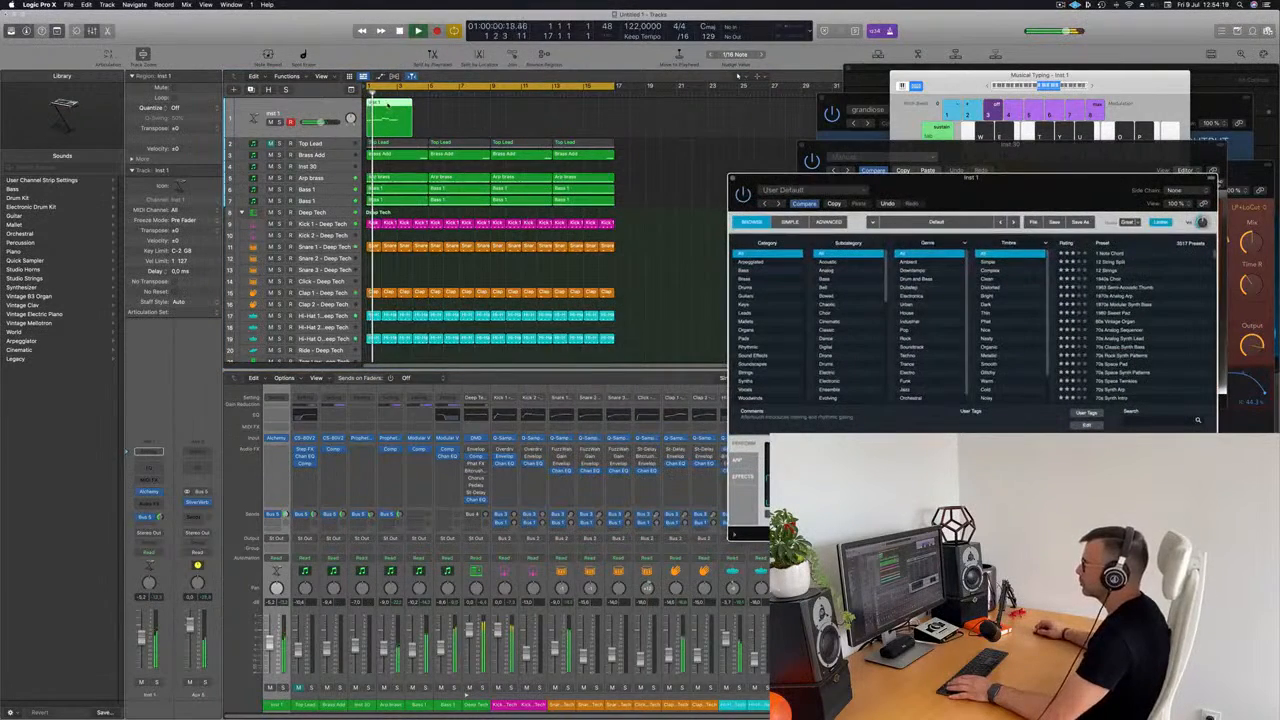
Step: Open the Inst 1 region in the Piano Roll and fine-tune the timing of its long note and two higher notes
key("p")
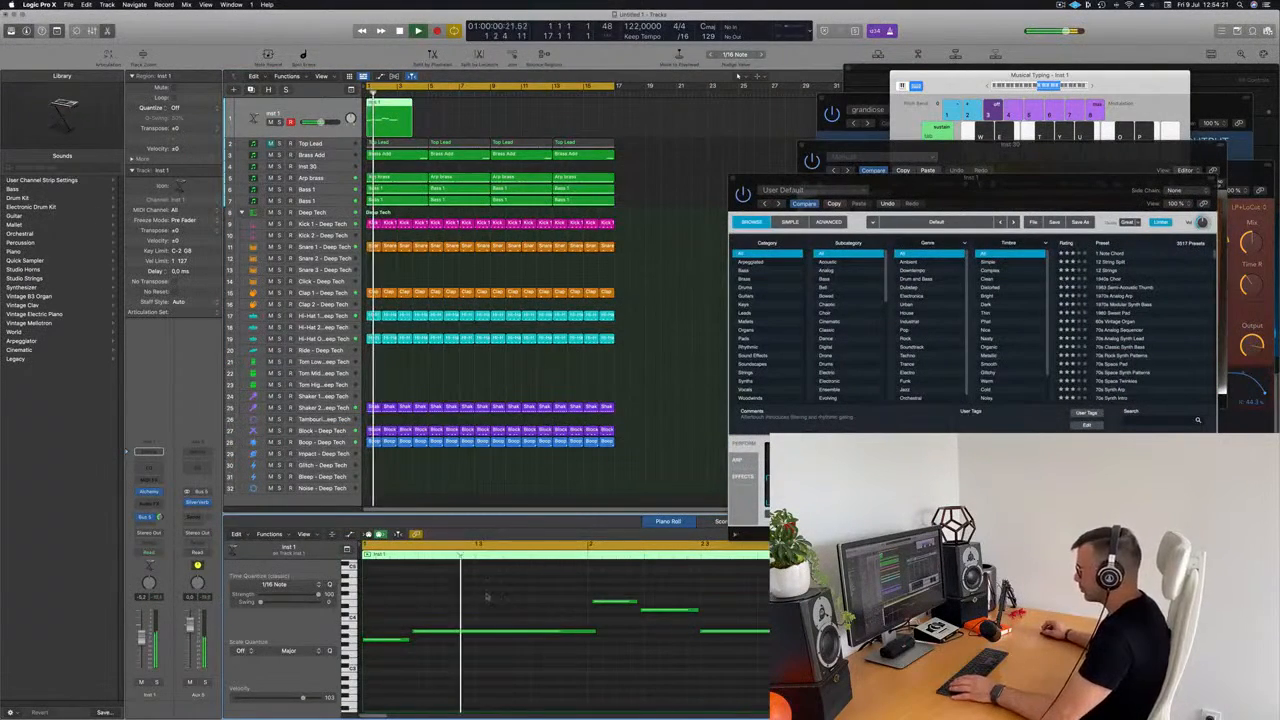
left_click(491, 630)
key("space")
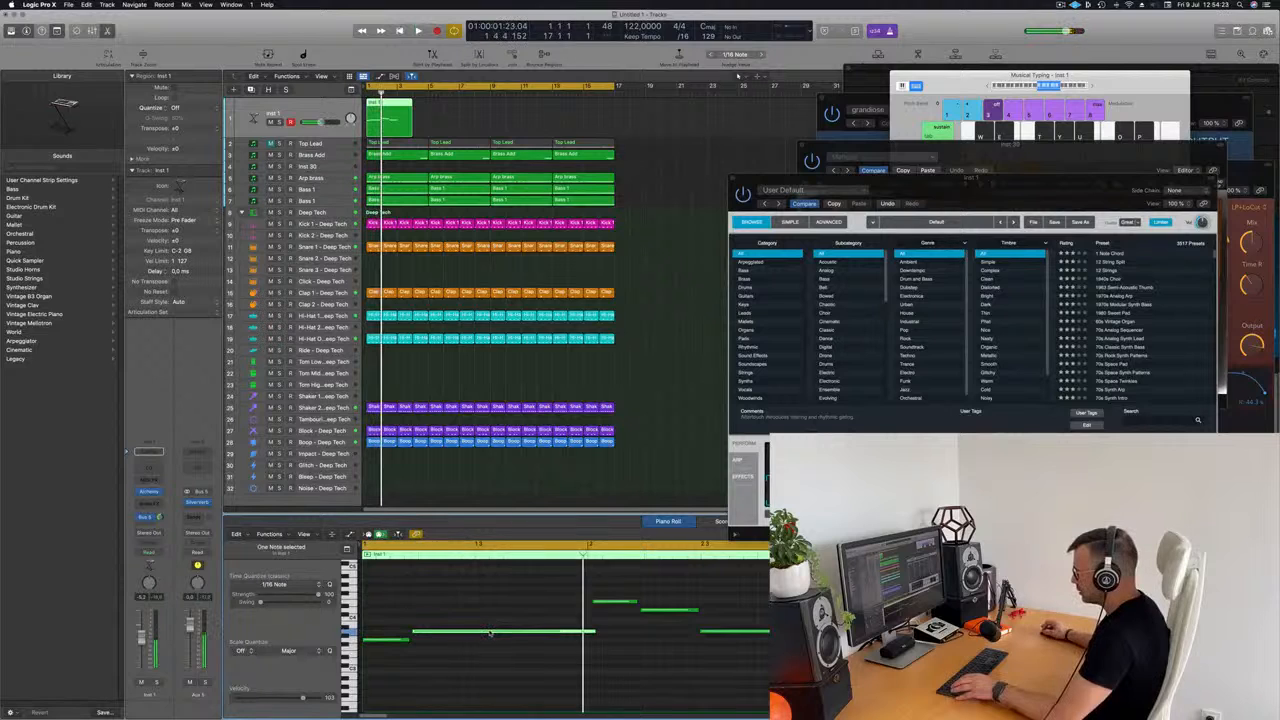
left_click_drag(491, 632, 495, 634)
key("space")
left_click_drag(591, 582, 677, 611)
left_click(616, 588)
key("space")
key("super+a")
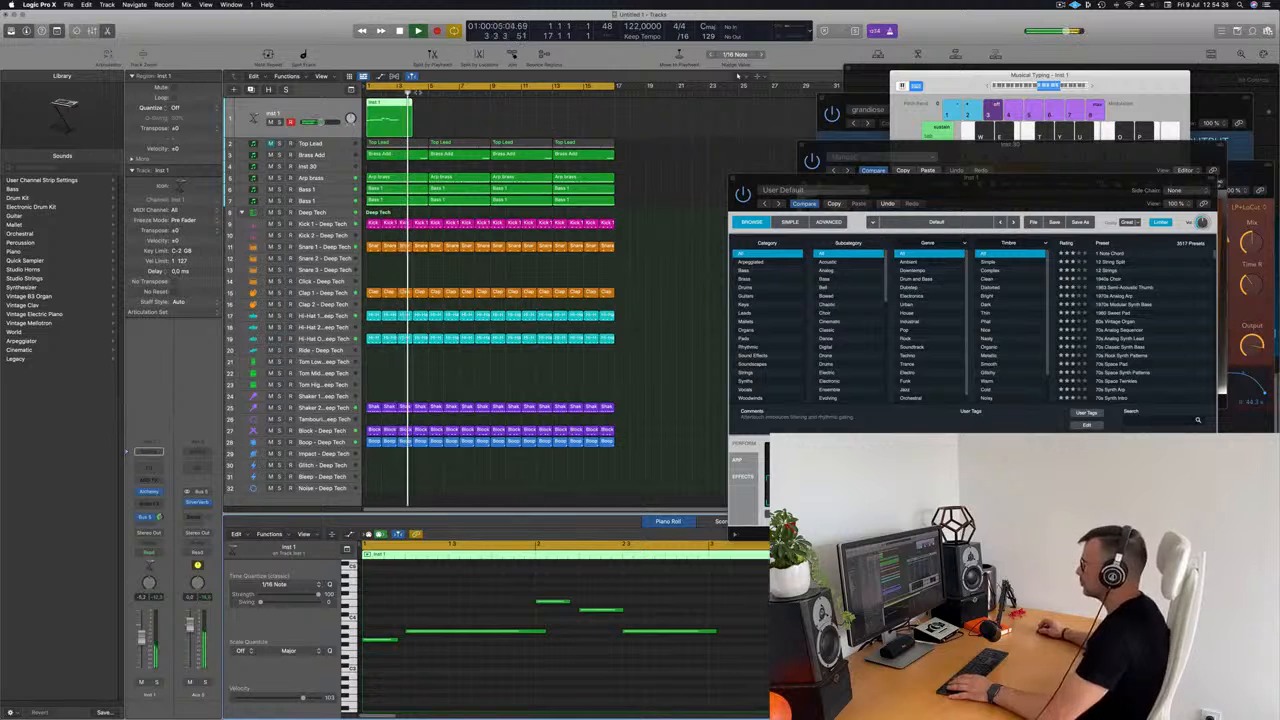
key("space")
Step: Copy the Inst 1 region to bars 5, 9 and 13, select all four regions, and play them back
left_click_drag(393, 106, 516, 108)
left_click(392, 106, "shift")
key("space")
key("space")
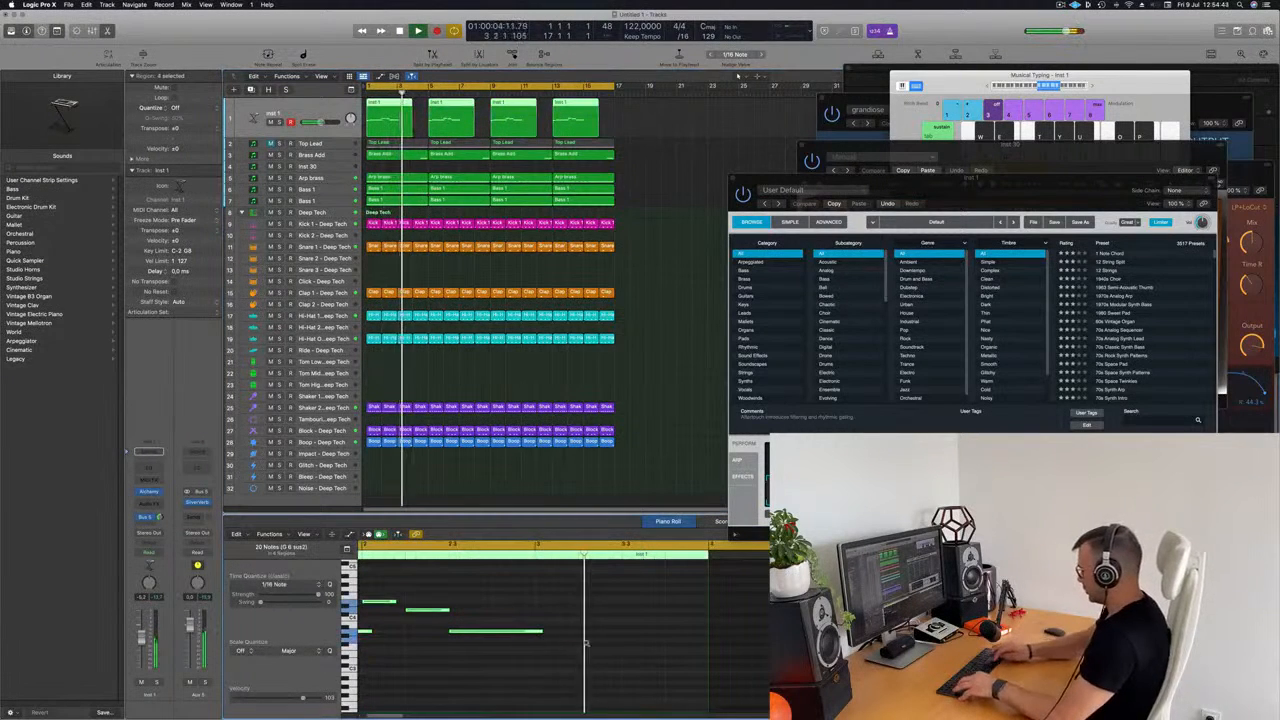
Step: Try the four Inst 1 regions' notes an octave lower during playback, raise them back an octave, and clear the selection
key("alt+shift+Down")
key("space")
key("space")
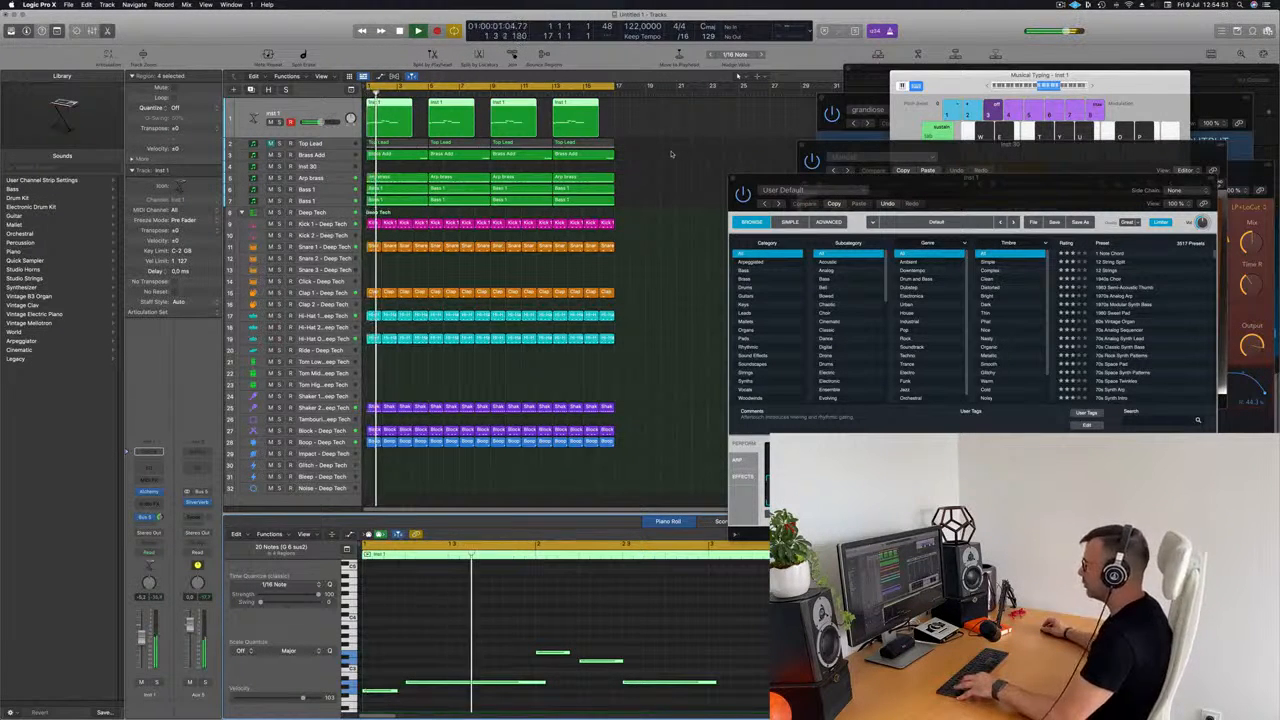
key("alt+shift+Up")
key("super+Left")
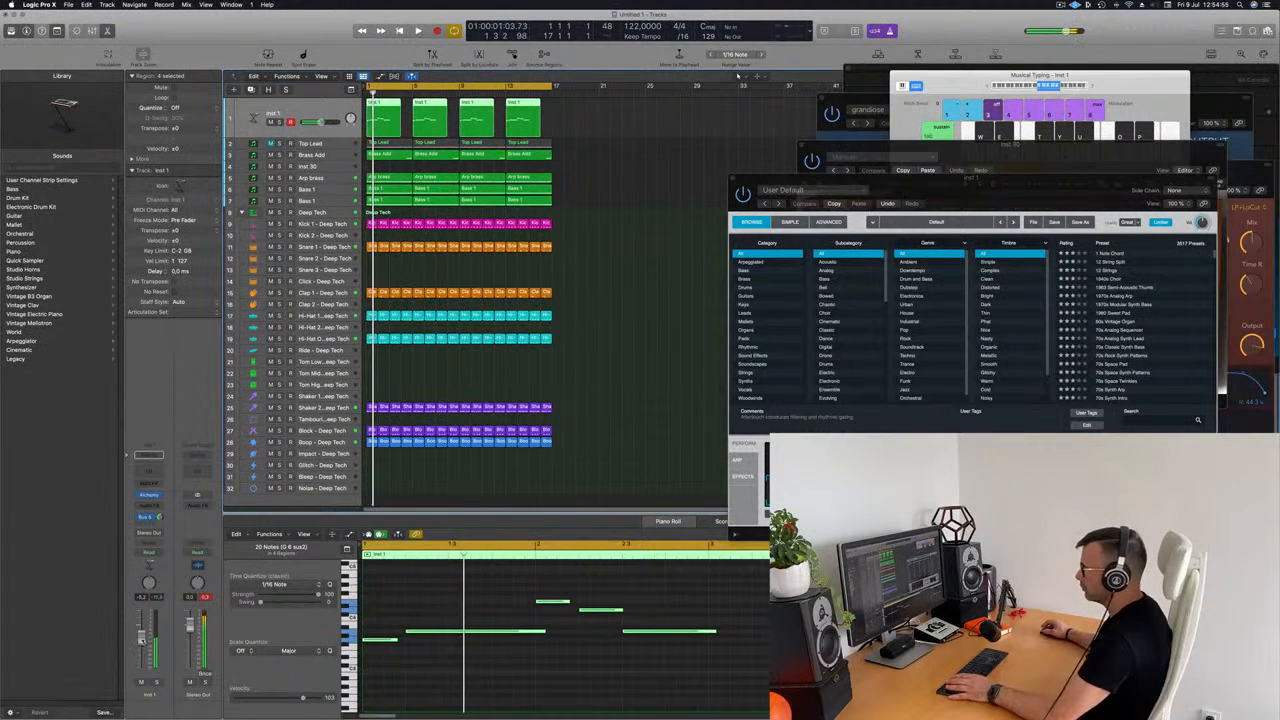
left_click(603, 257)
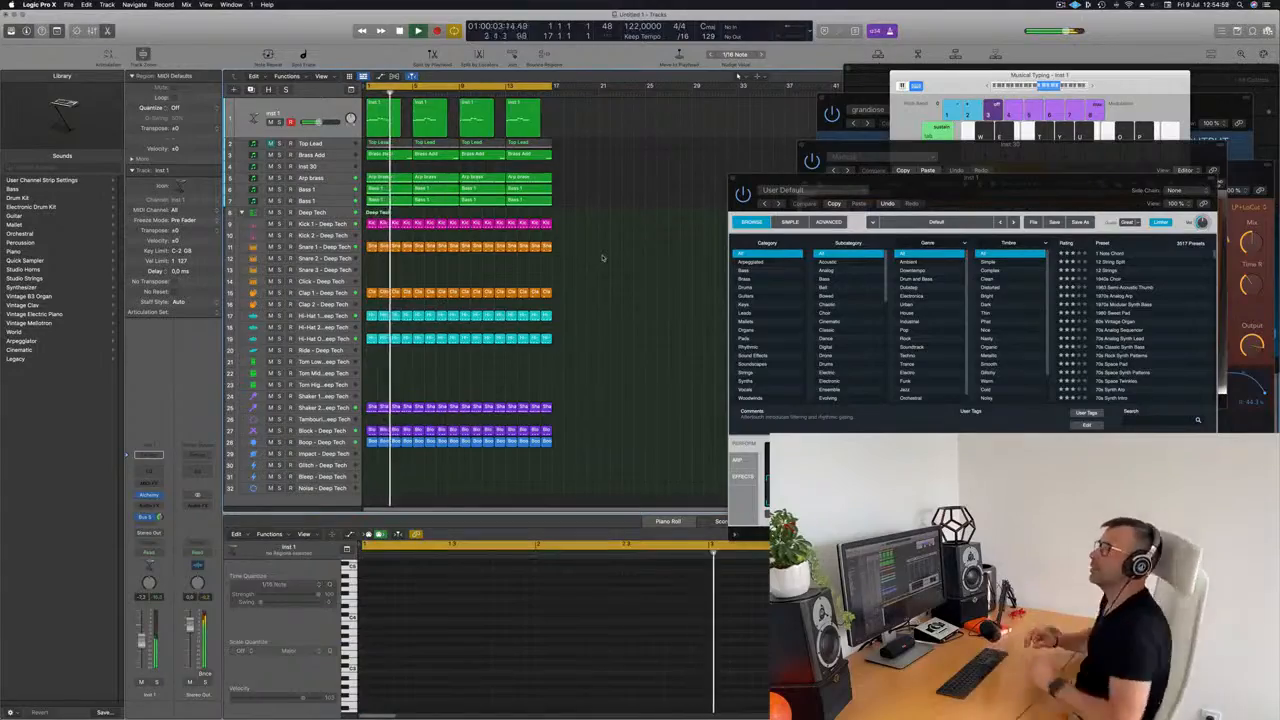